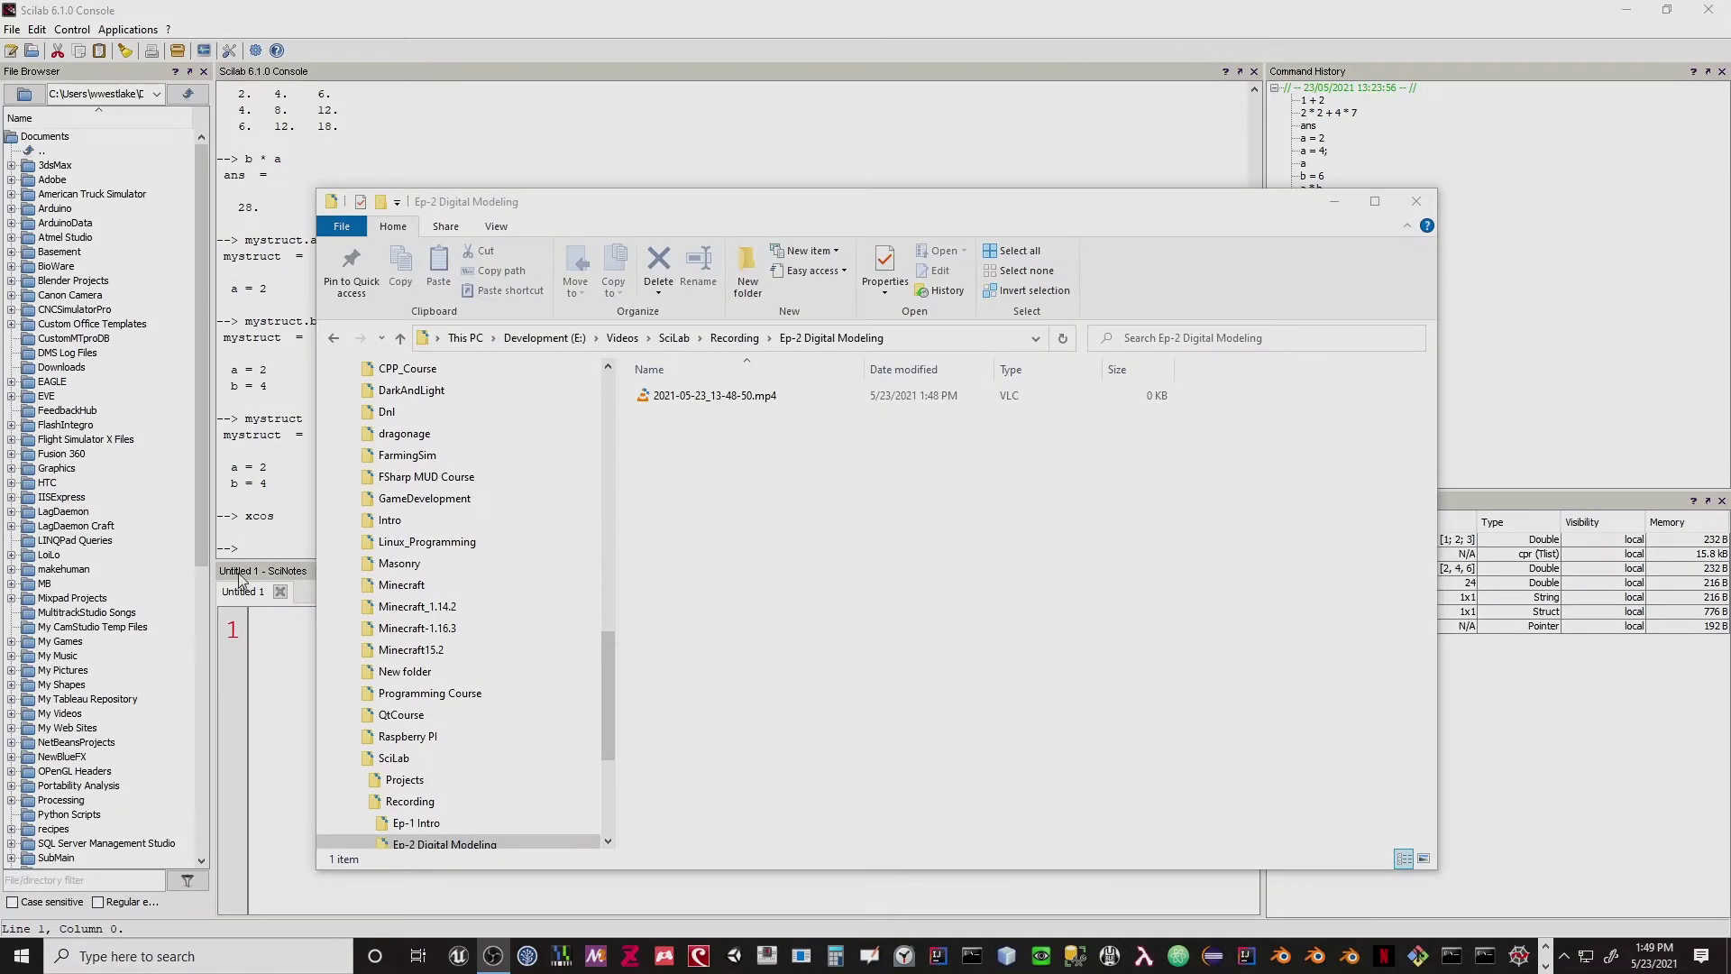
Switch to the Scilab console and launch Xcos
left_click(785, 176)
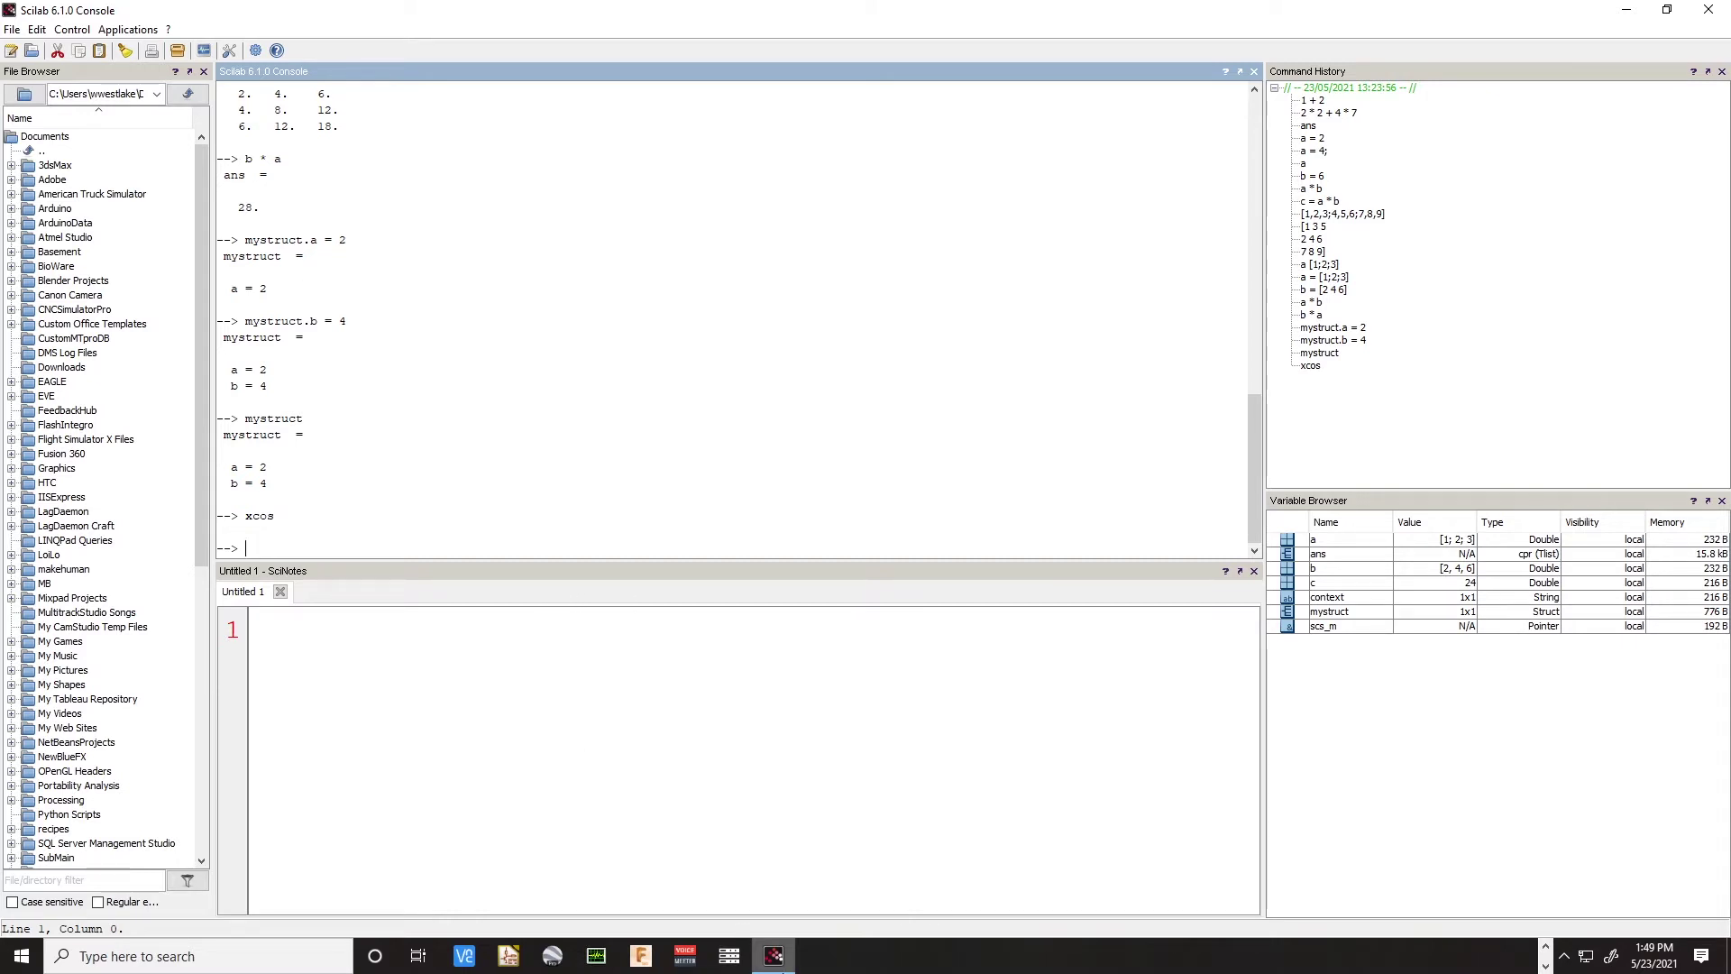
mouse_move(762, 963)
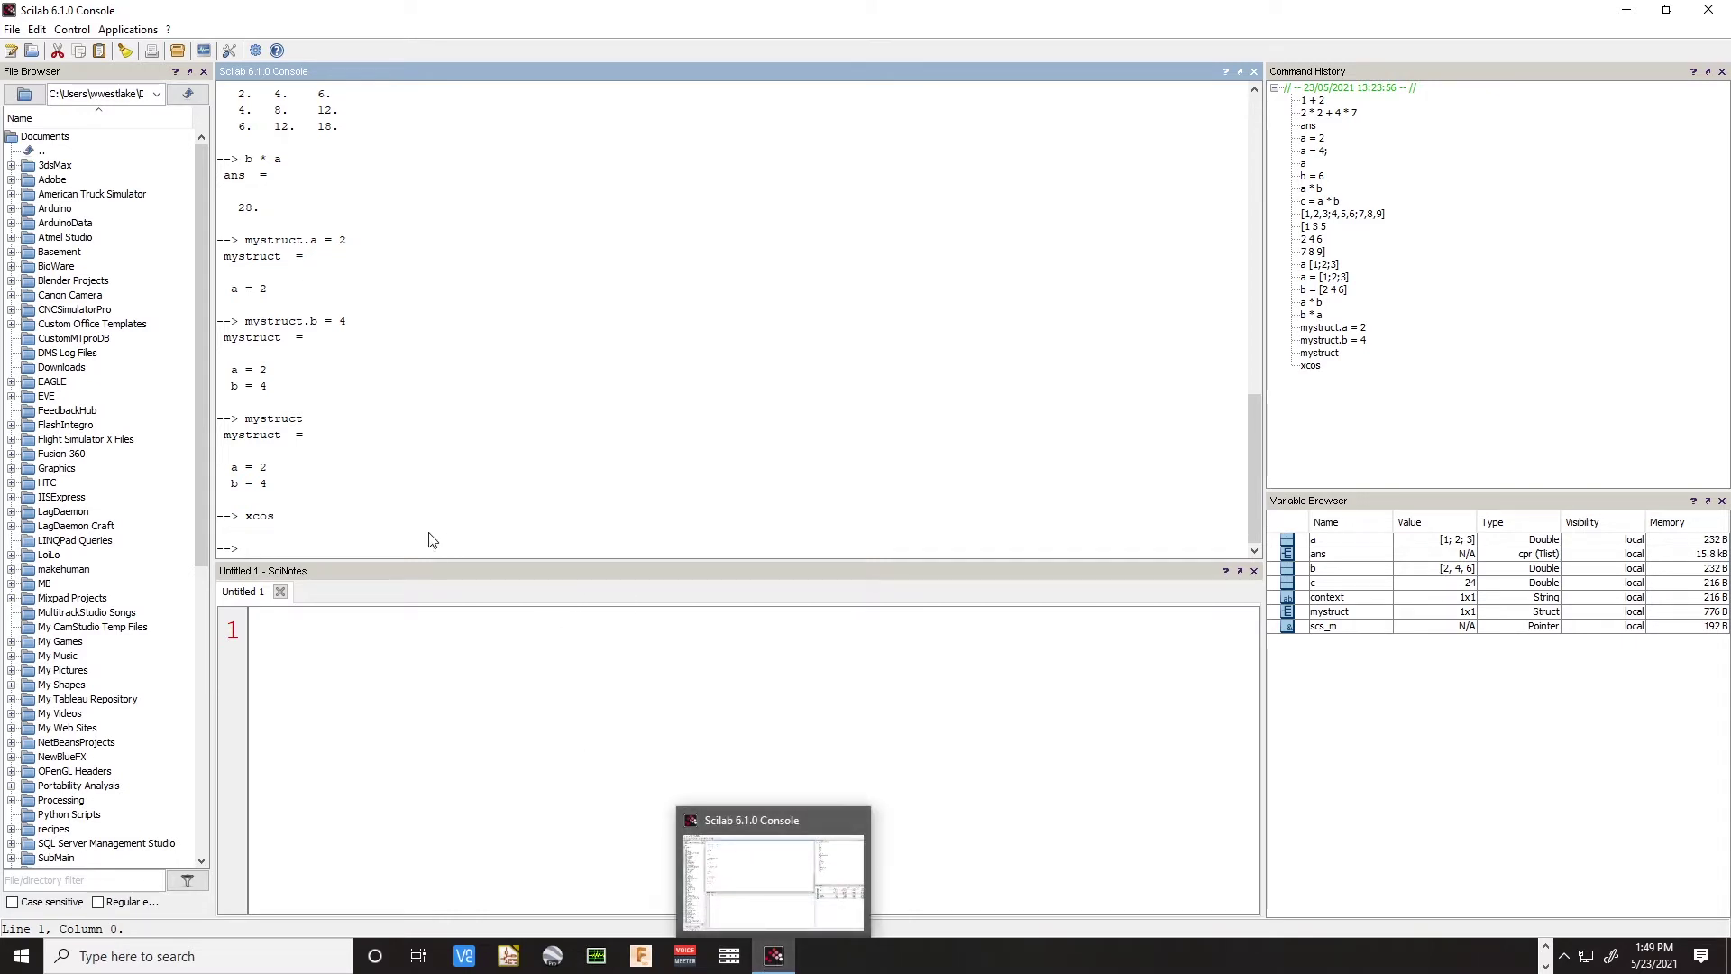
key("Return")
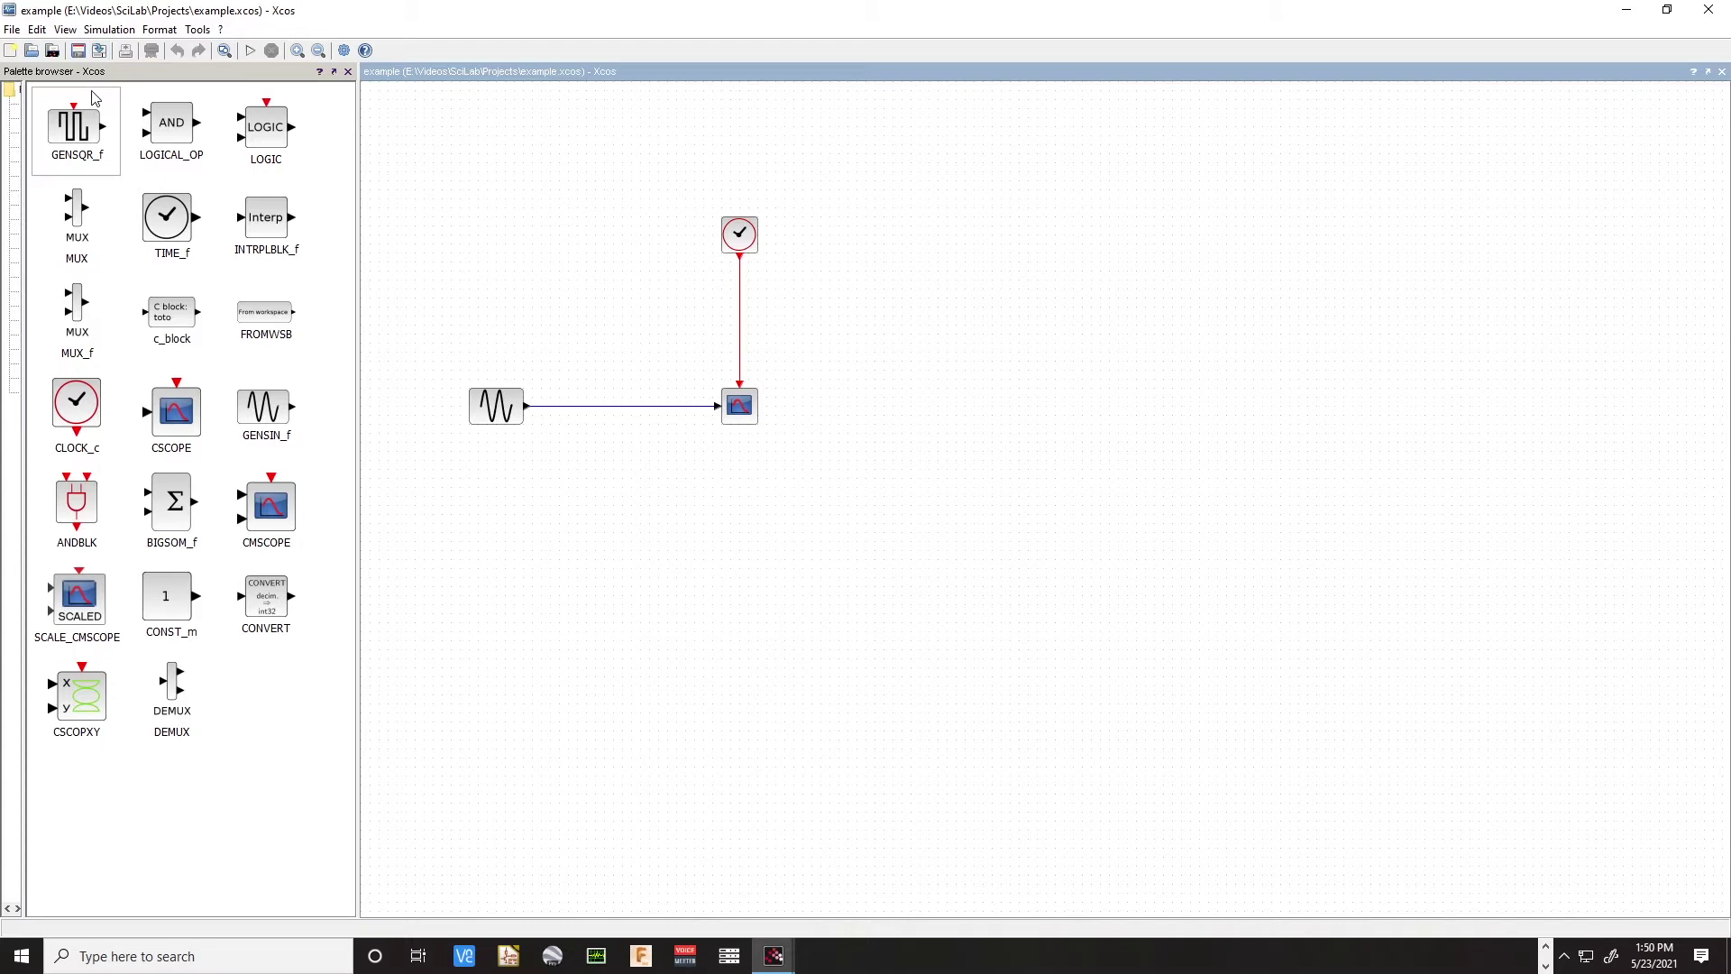
Create a new blank diagram and close the existing example diagram
left_click(10, 51)
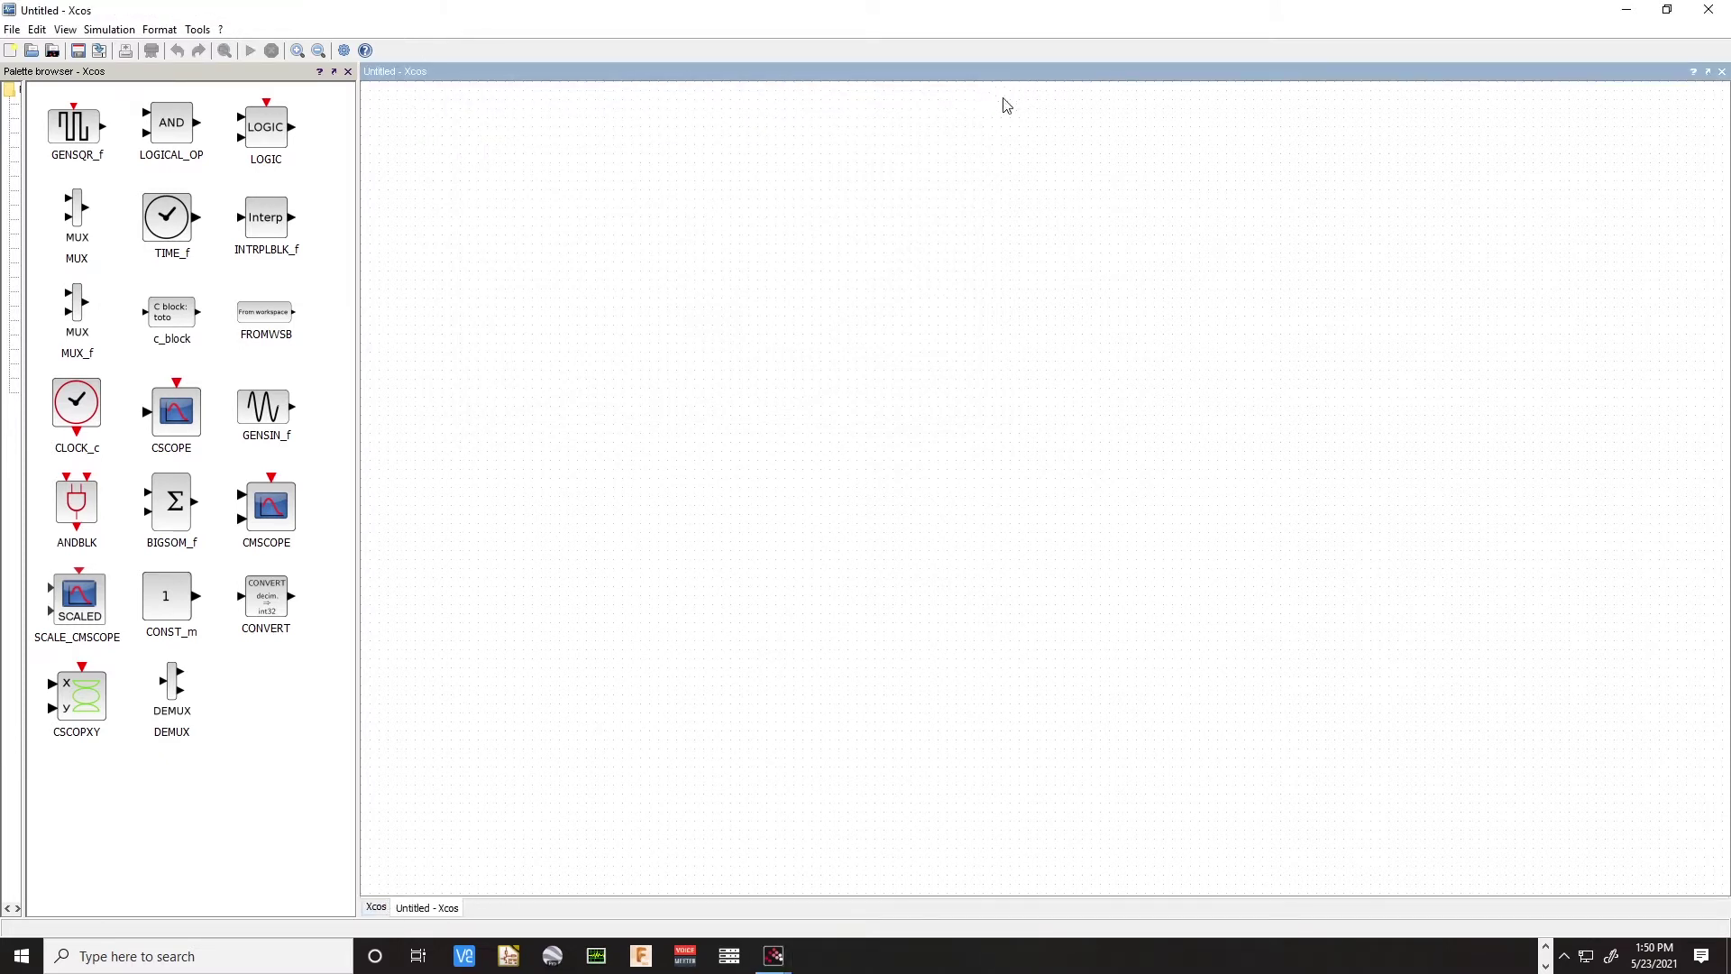
left_click(412, 912)
left_click(375, 909)
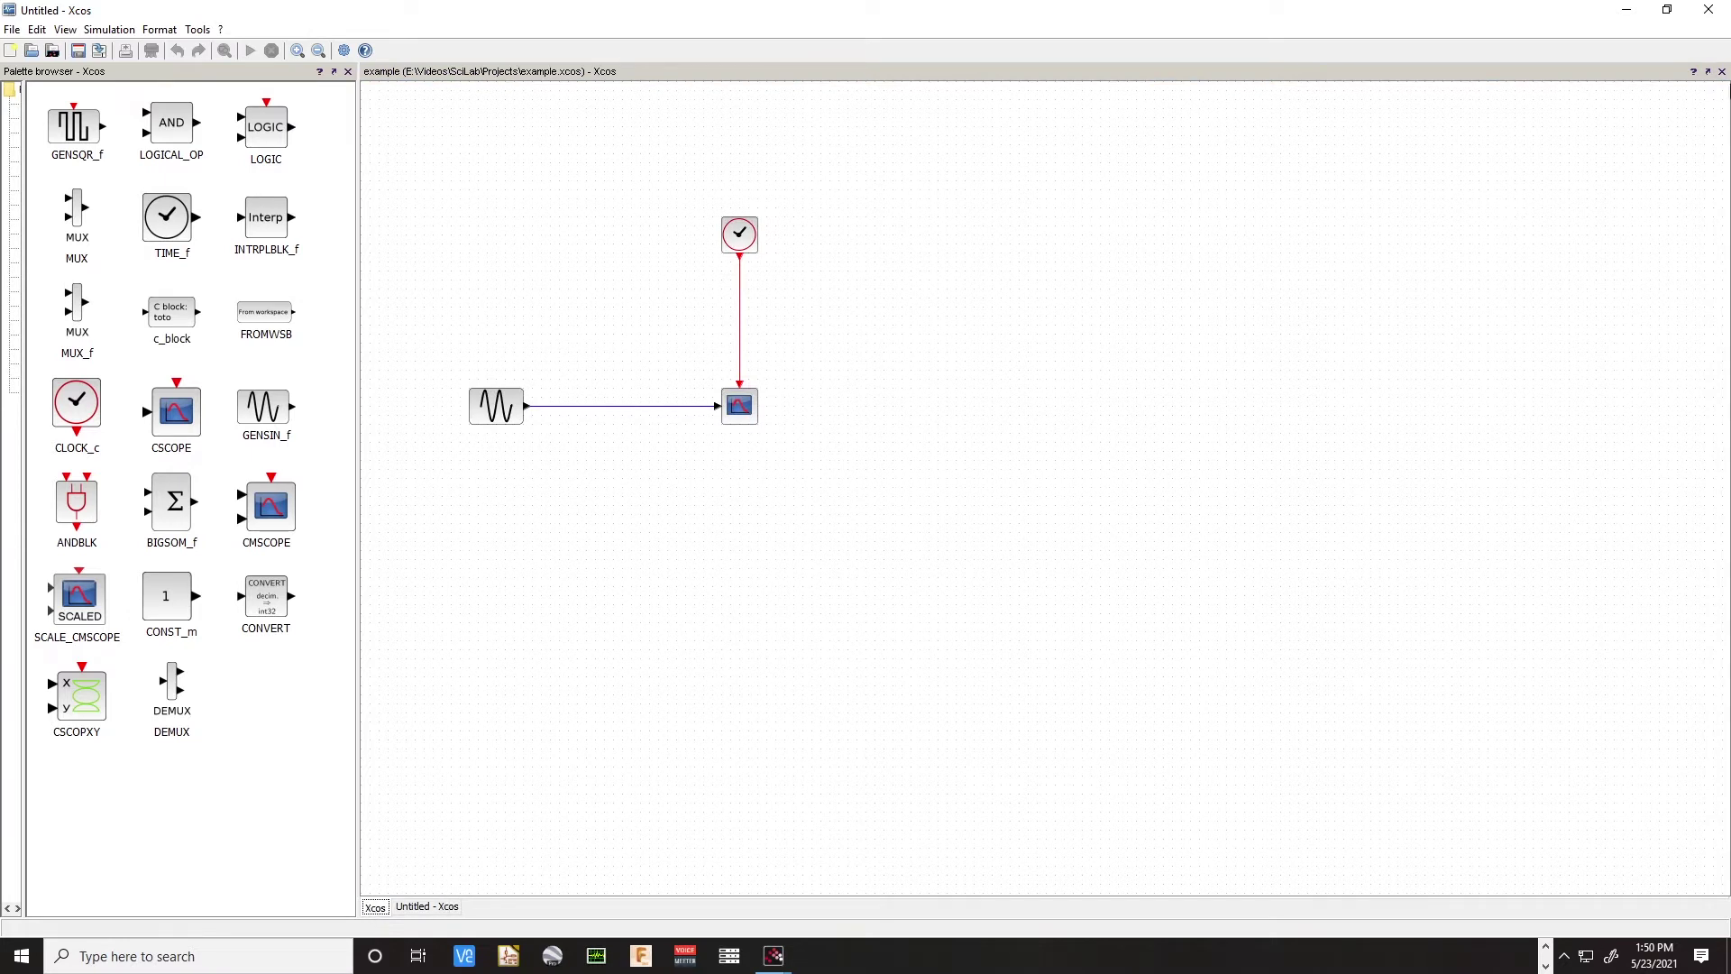
left_click(1723, 73)
left_click(837, 357)
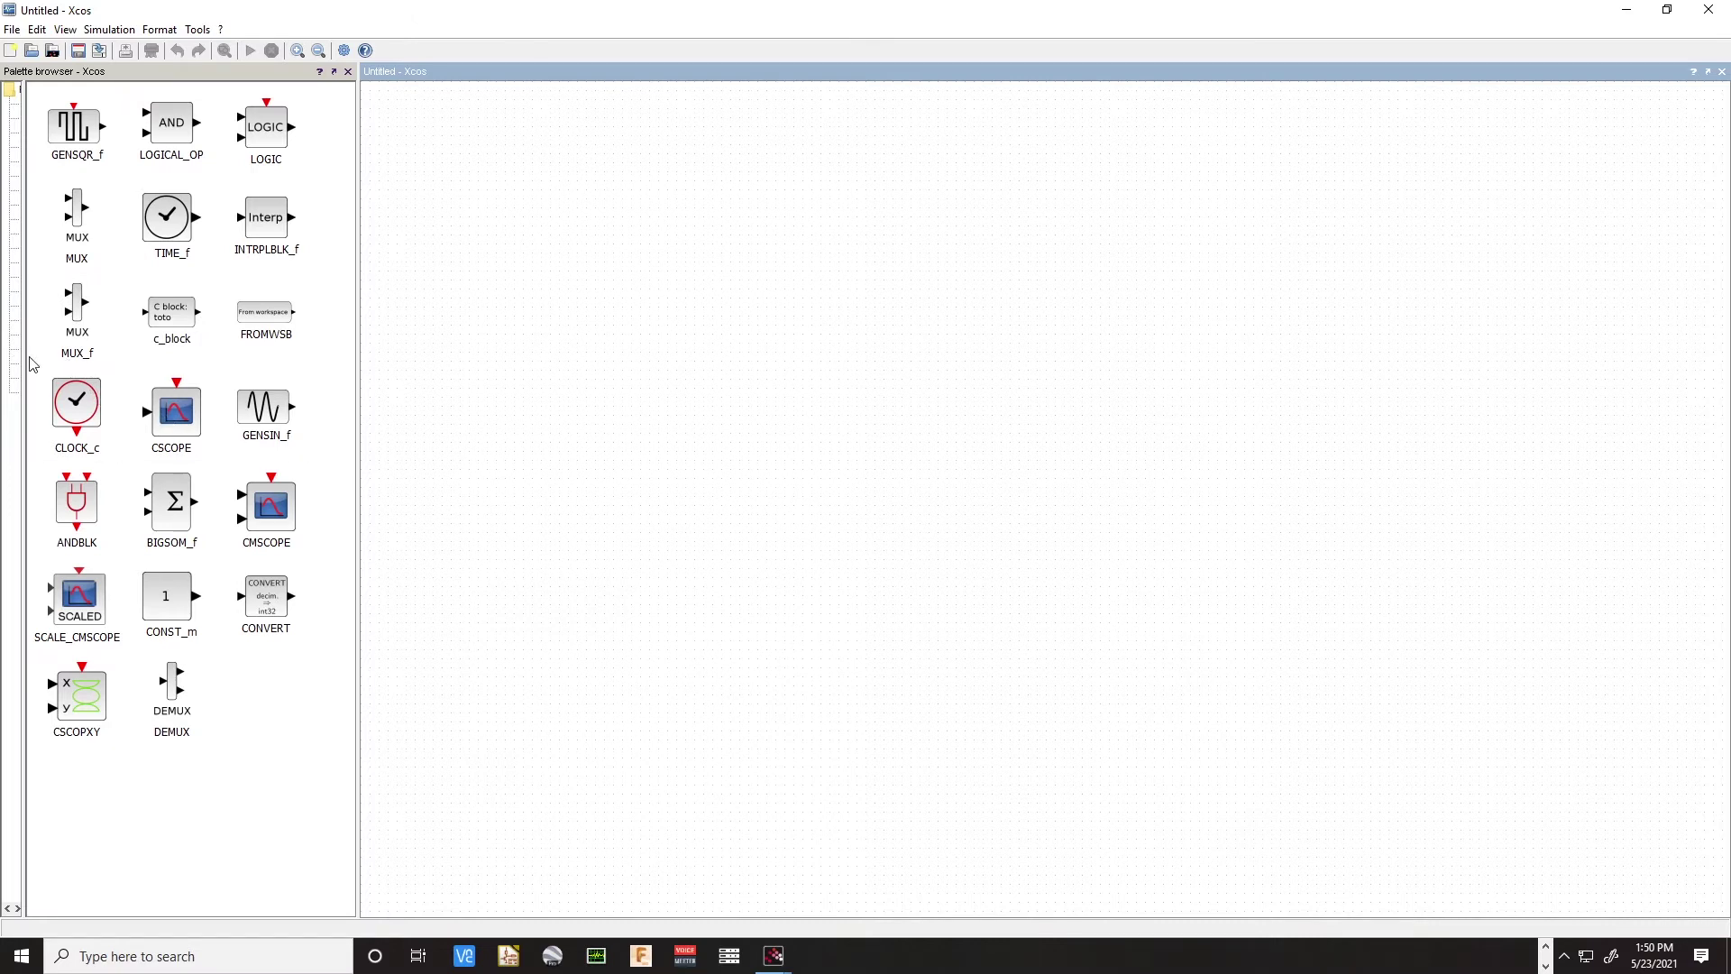
Widen the palette browser and its category list so the full category names and block previews fit
left_click_drag(30, 361, 137, 388)
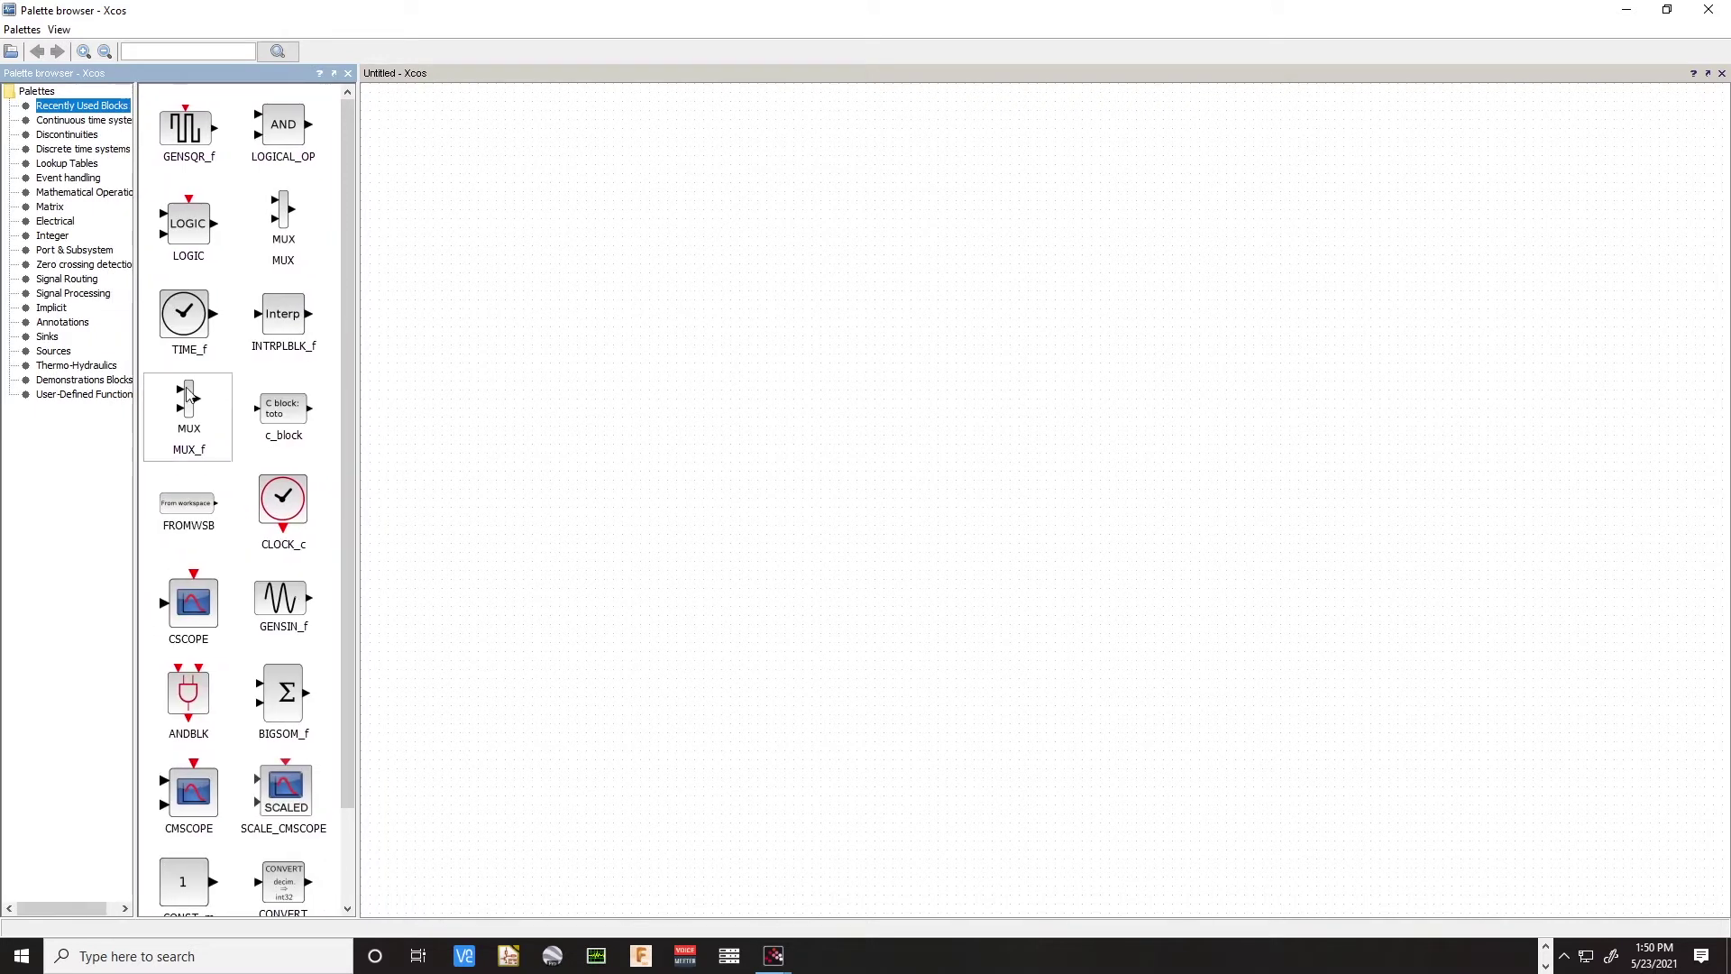
left_click_drag(359, 384, 411, 383)
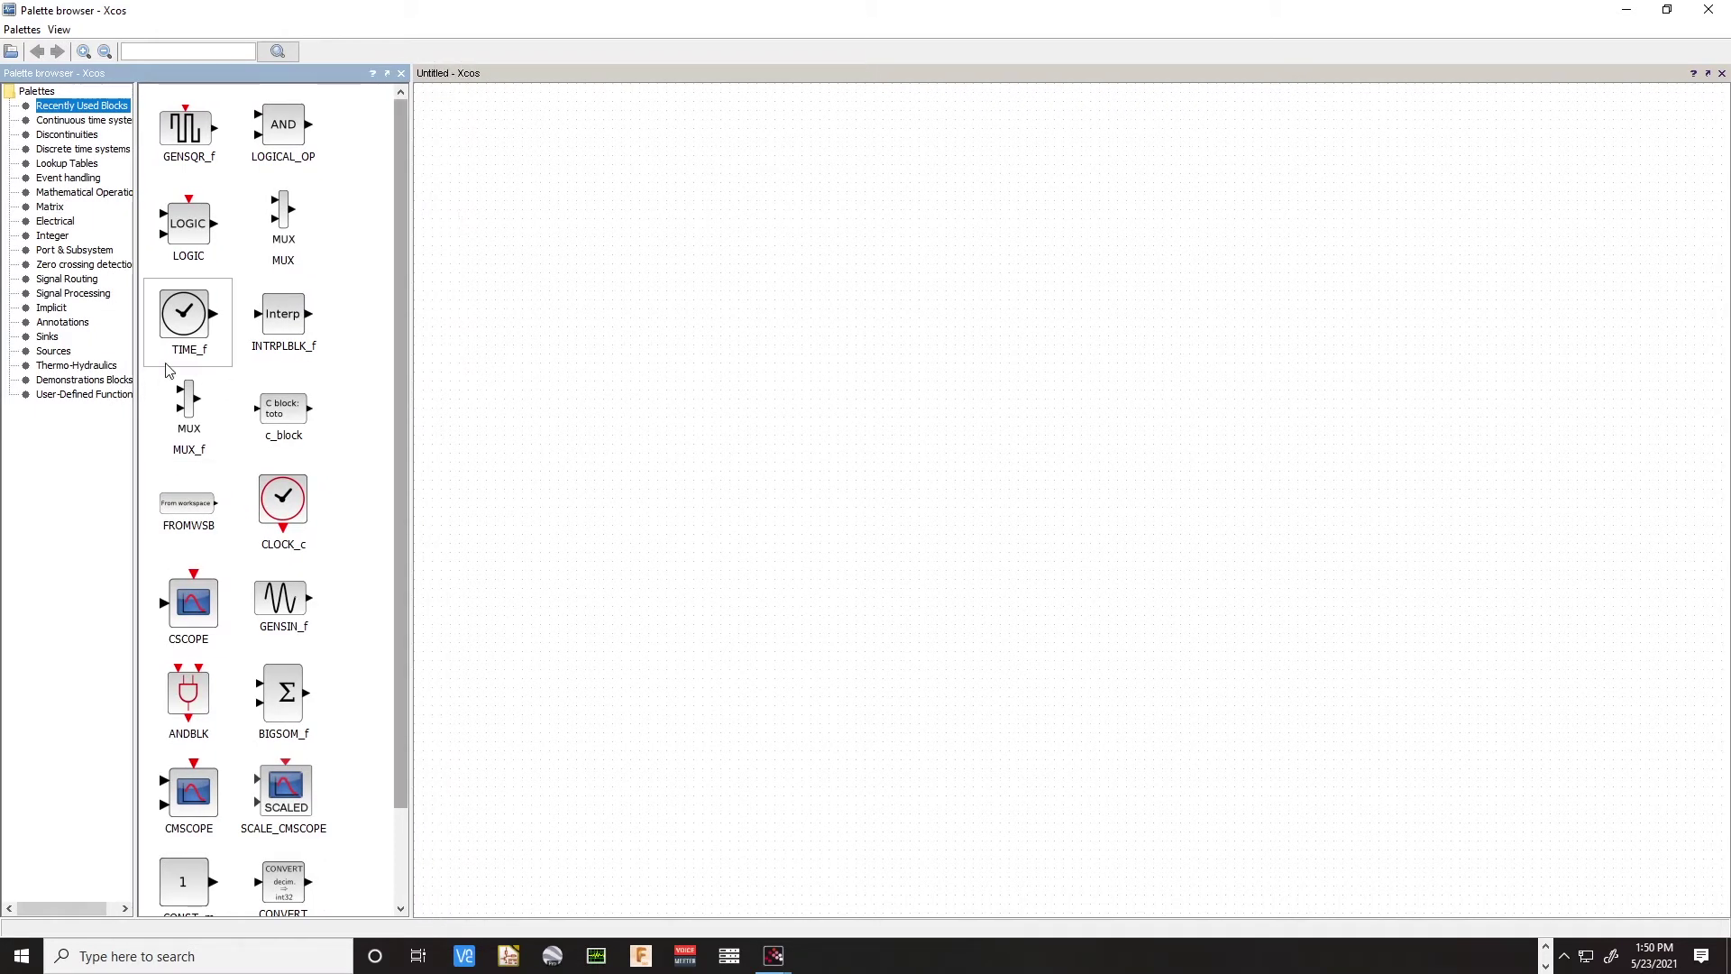
left_click_drag(135, 382, 182, 385)
left_click(649, 434)
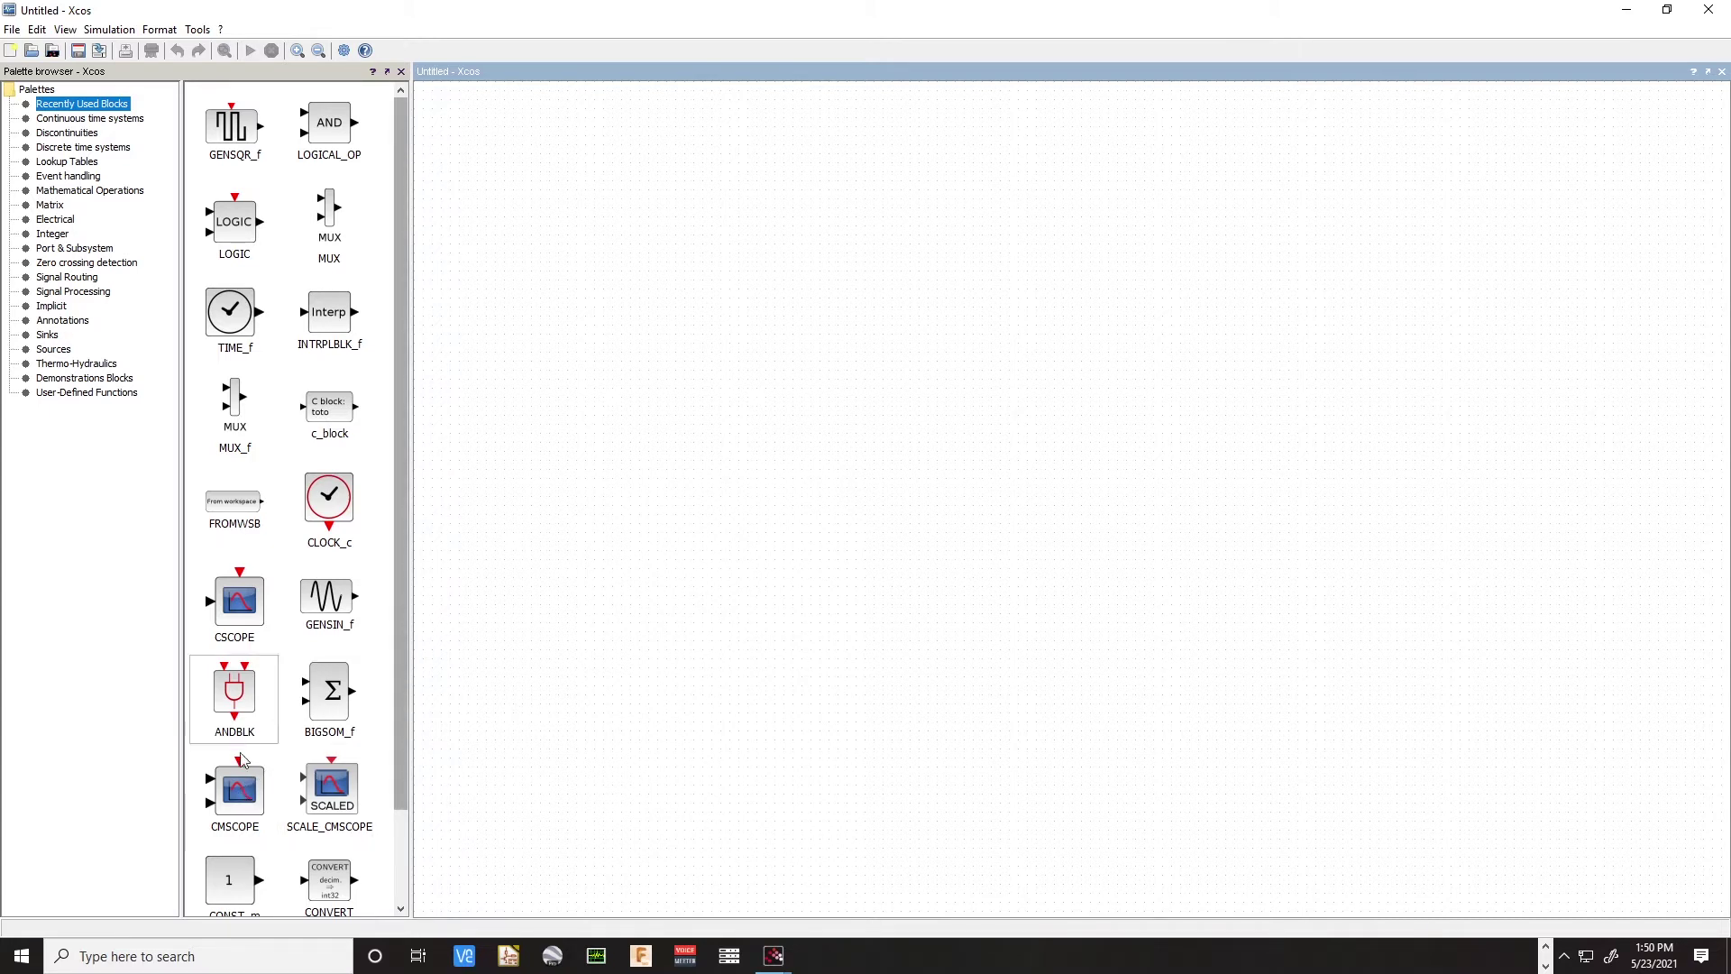
Add a CMSCOPE block on the far side of the blank diagram, leaving room for blocks feeding its inputs
left_click_drag(235, 786, 1363, 419)
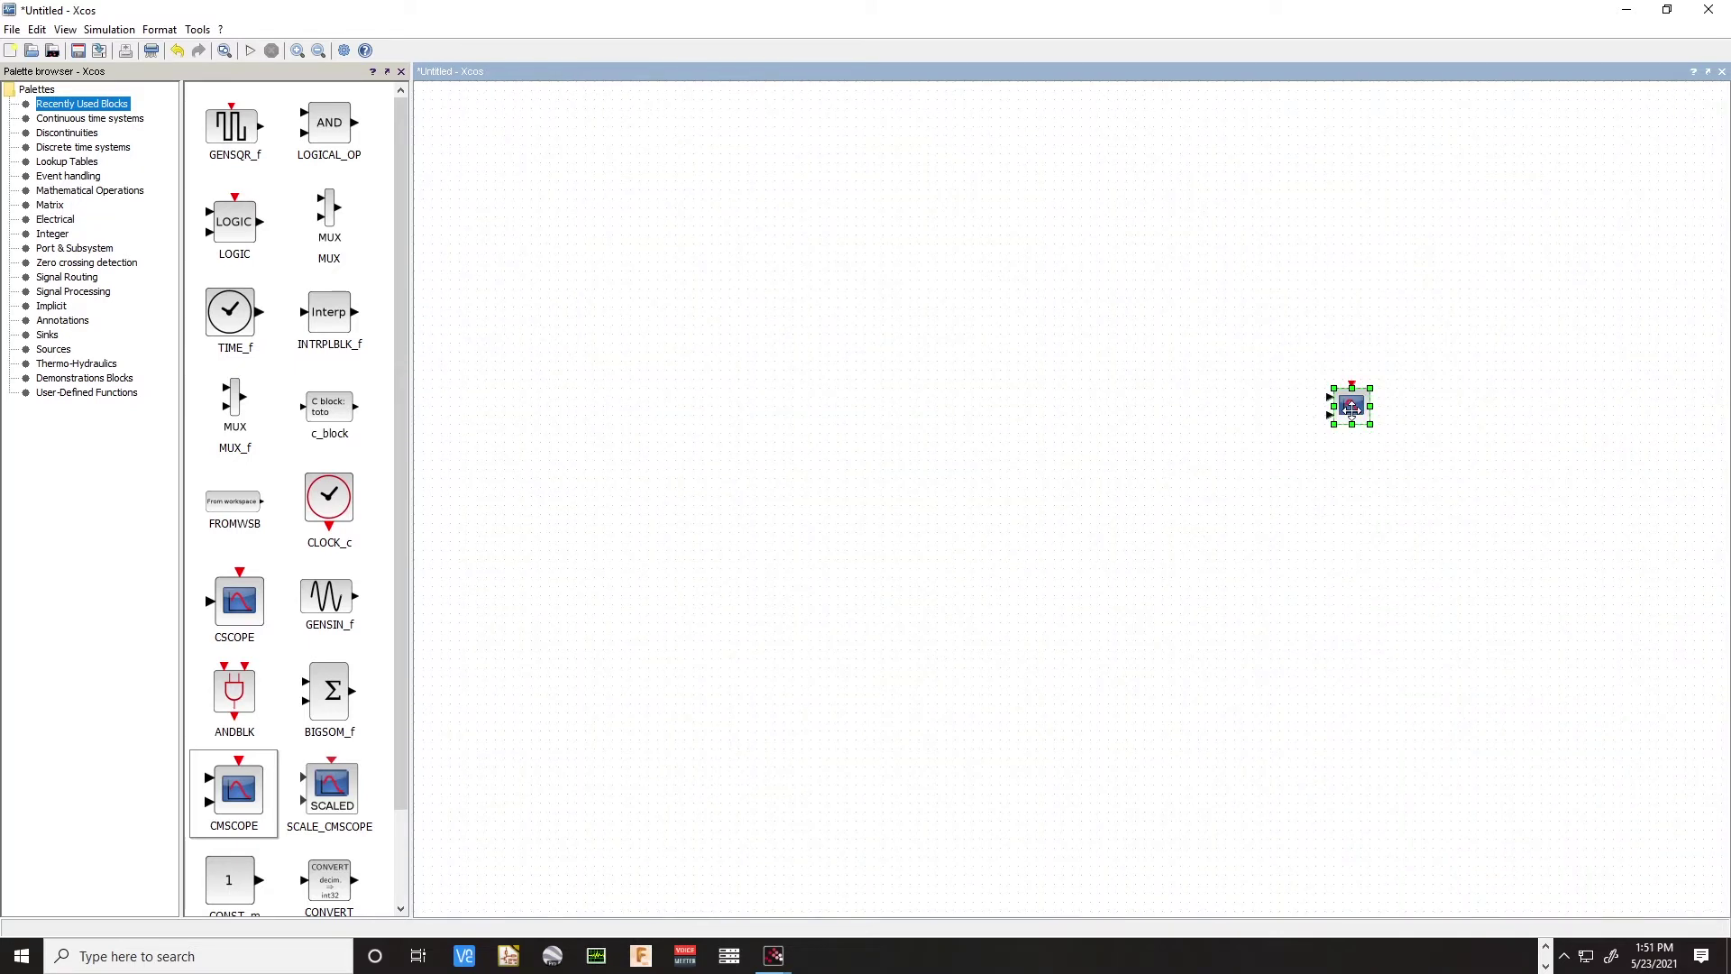
left_click_drag(1353, 406, 700, 353)
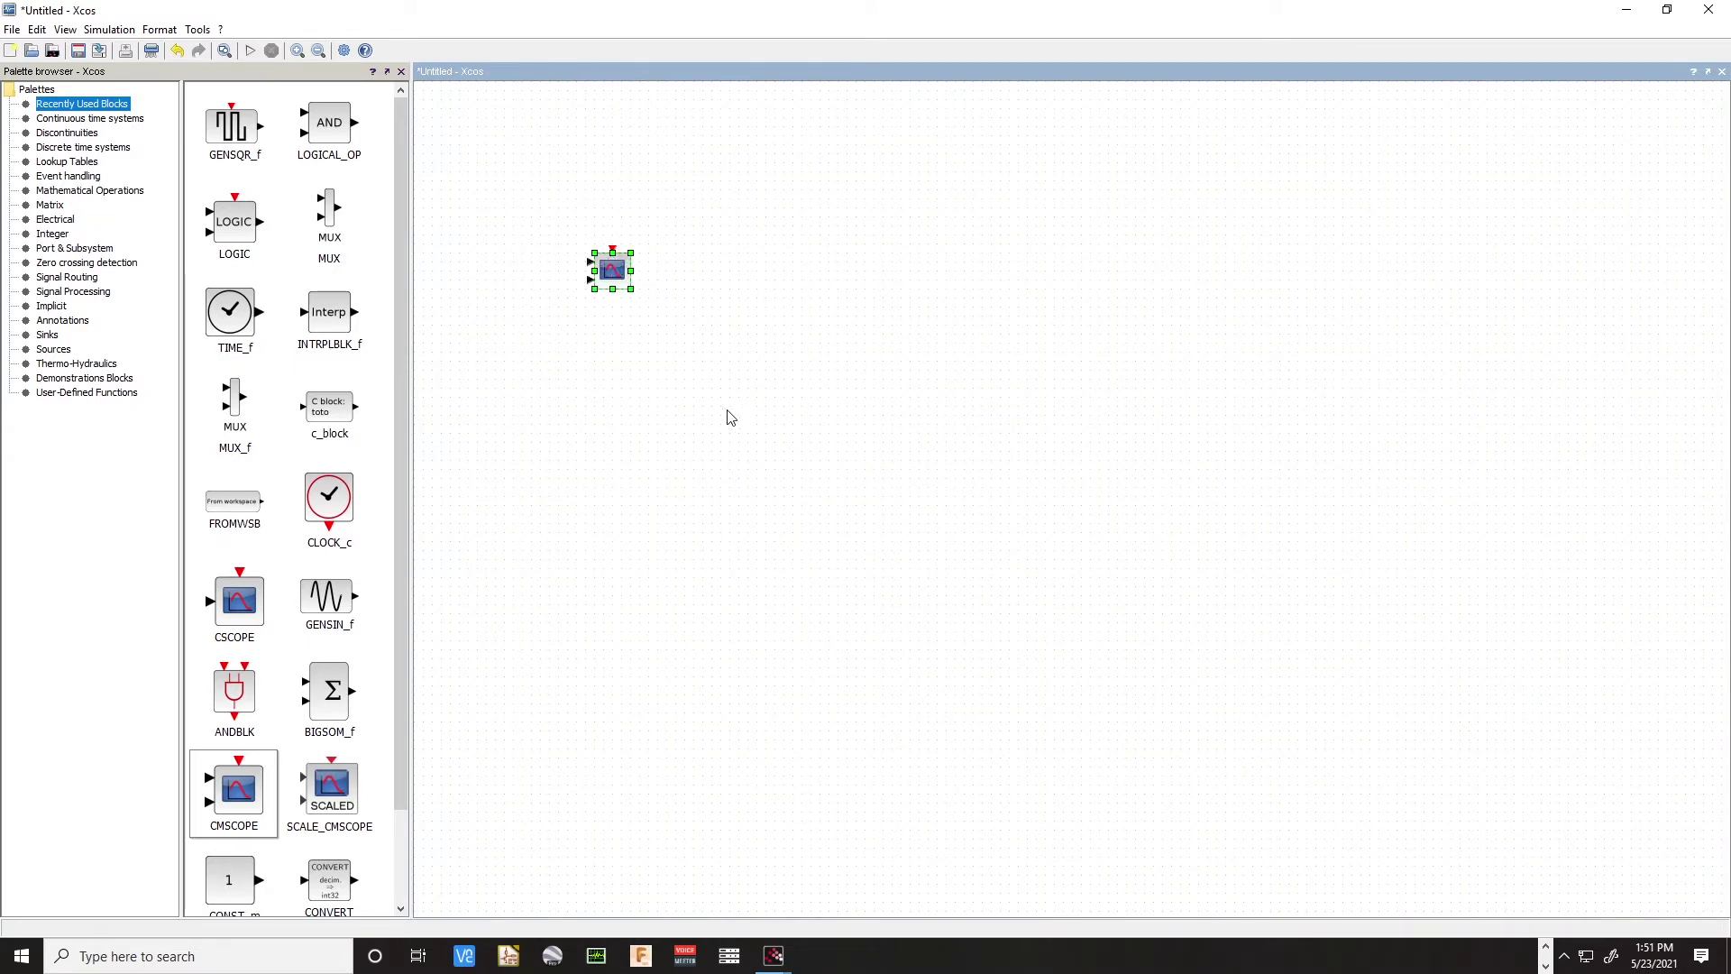
scroll(726, 410, "up", 2)
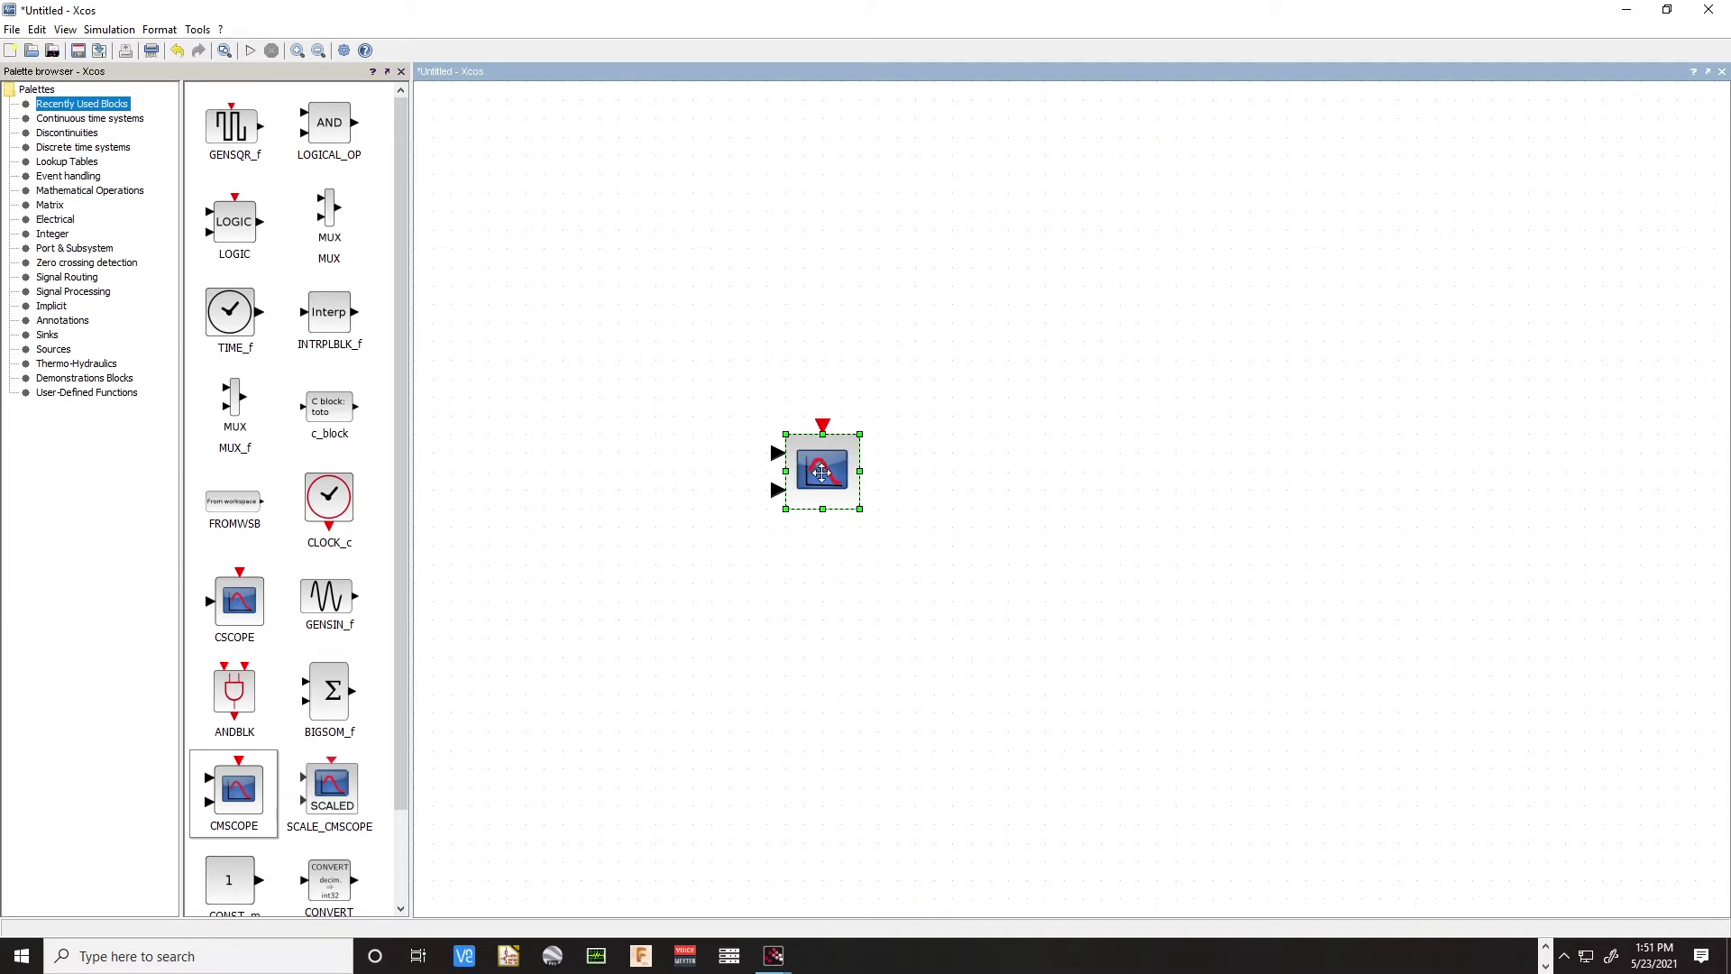
left_click_drag(1135, 510, 1363, 501)
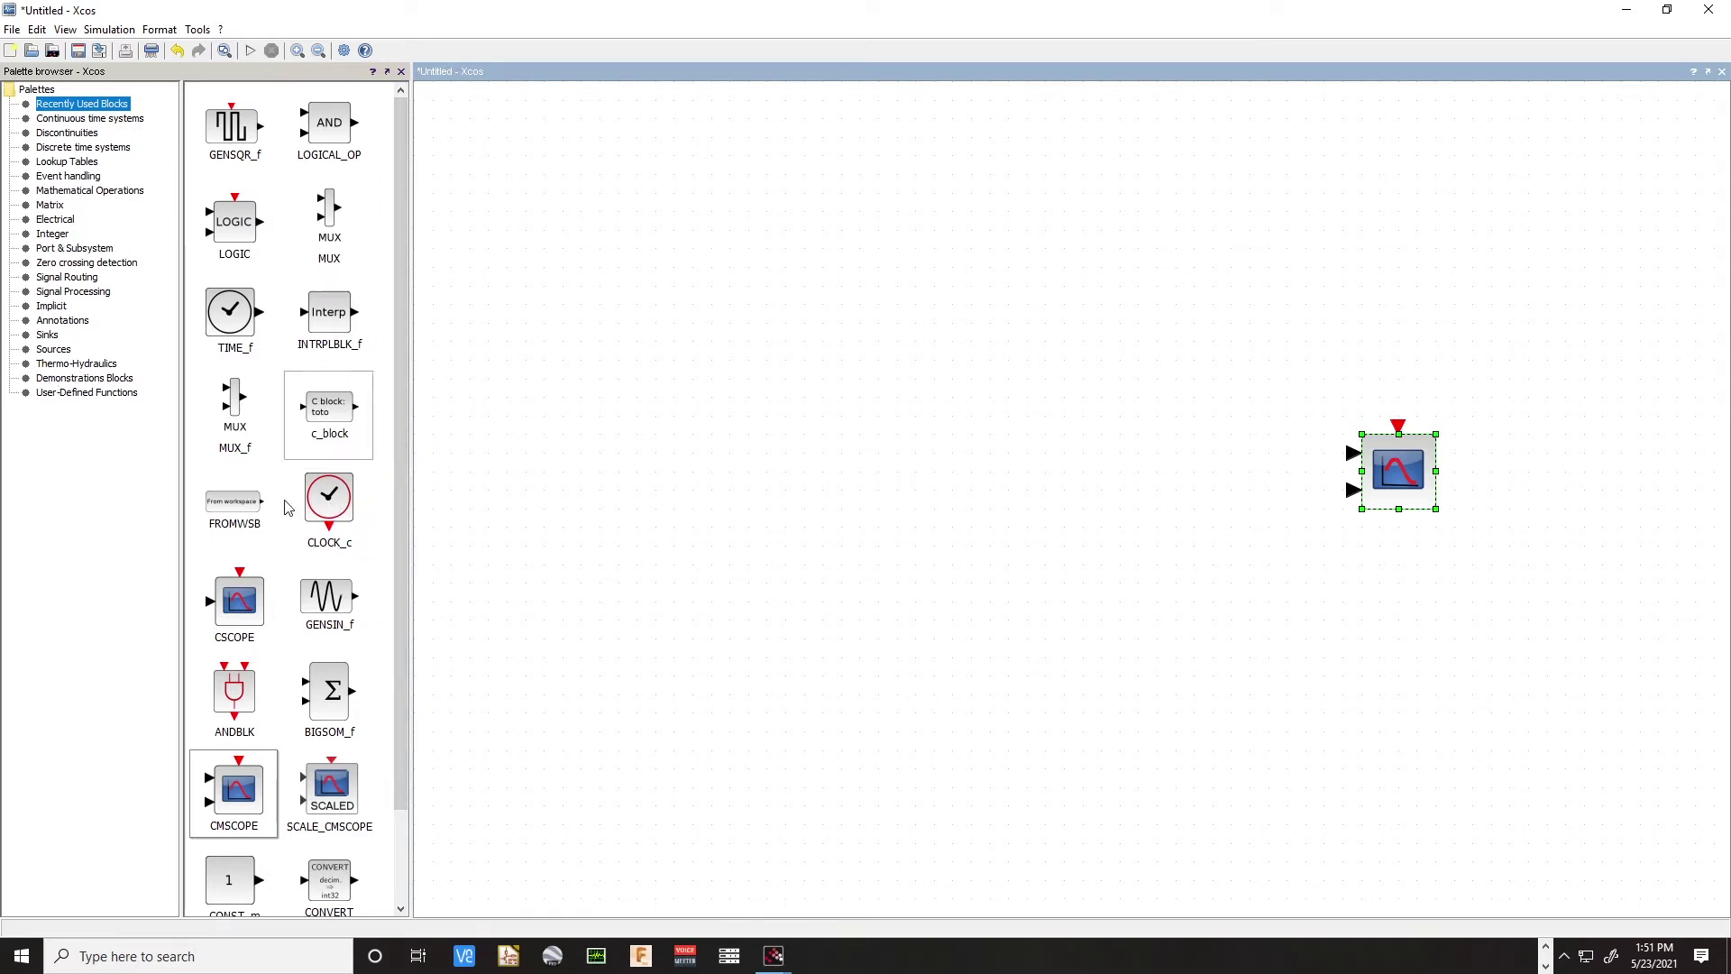
Add a CLOCK_c source block directly above the CMSCOPE block
left_click(50, 351)
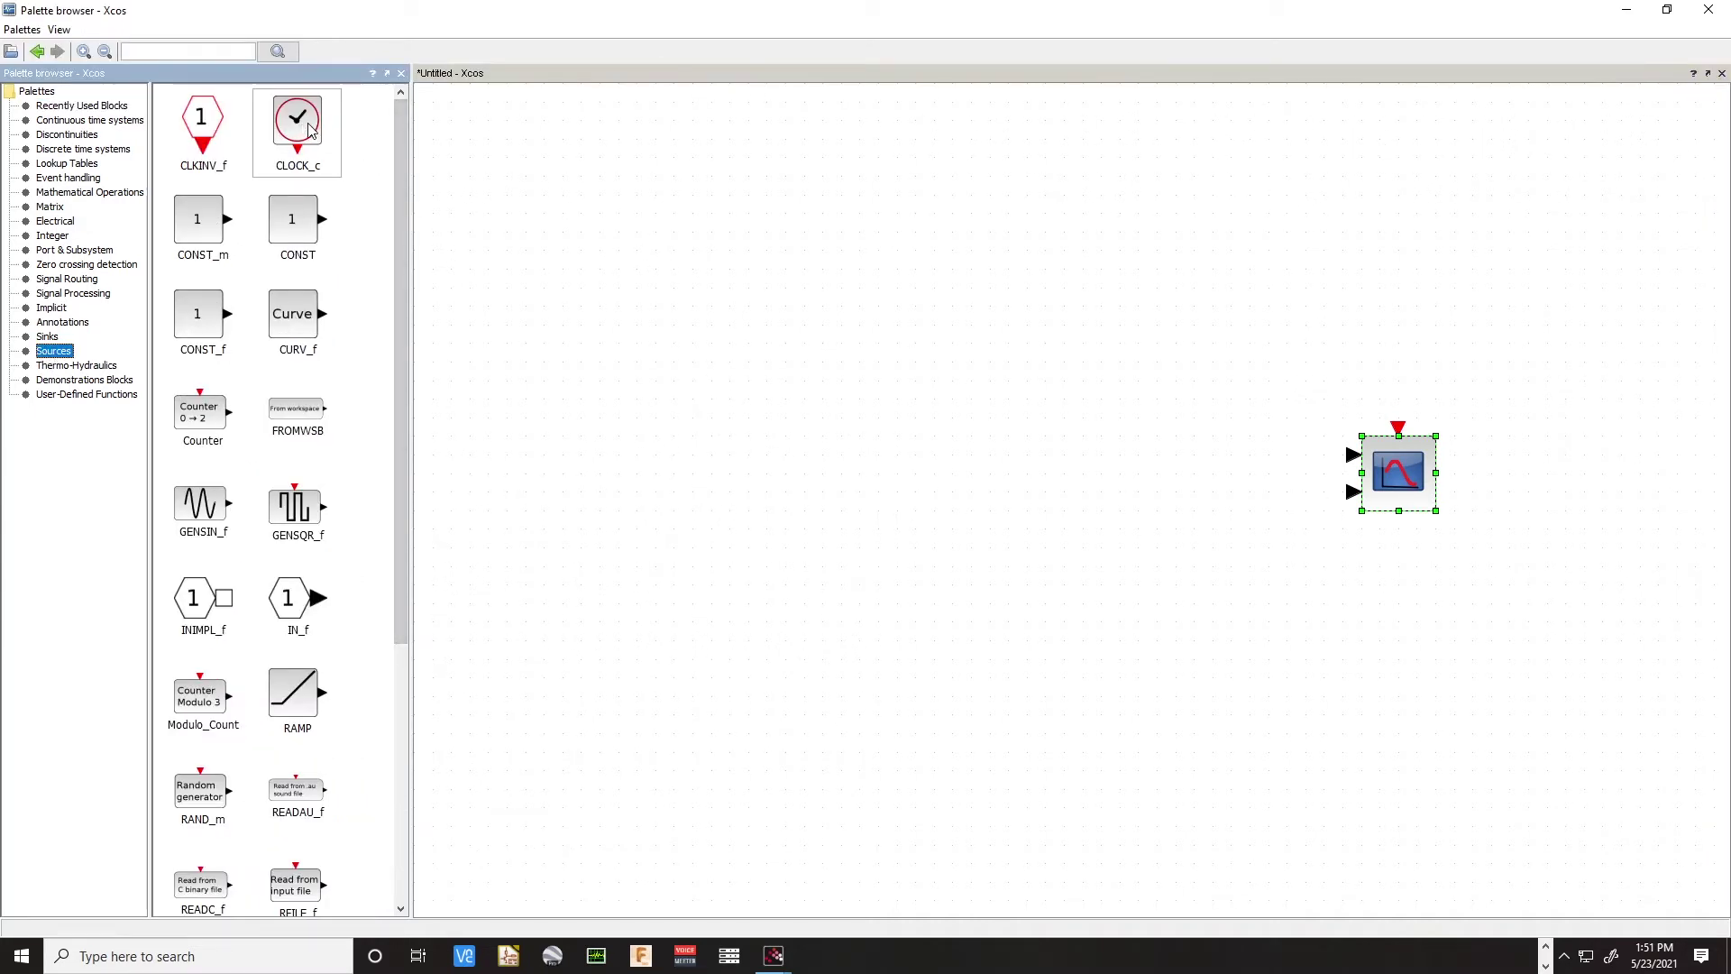
left_click(46, 338)
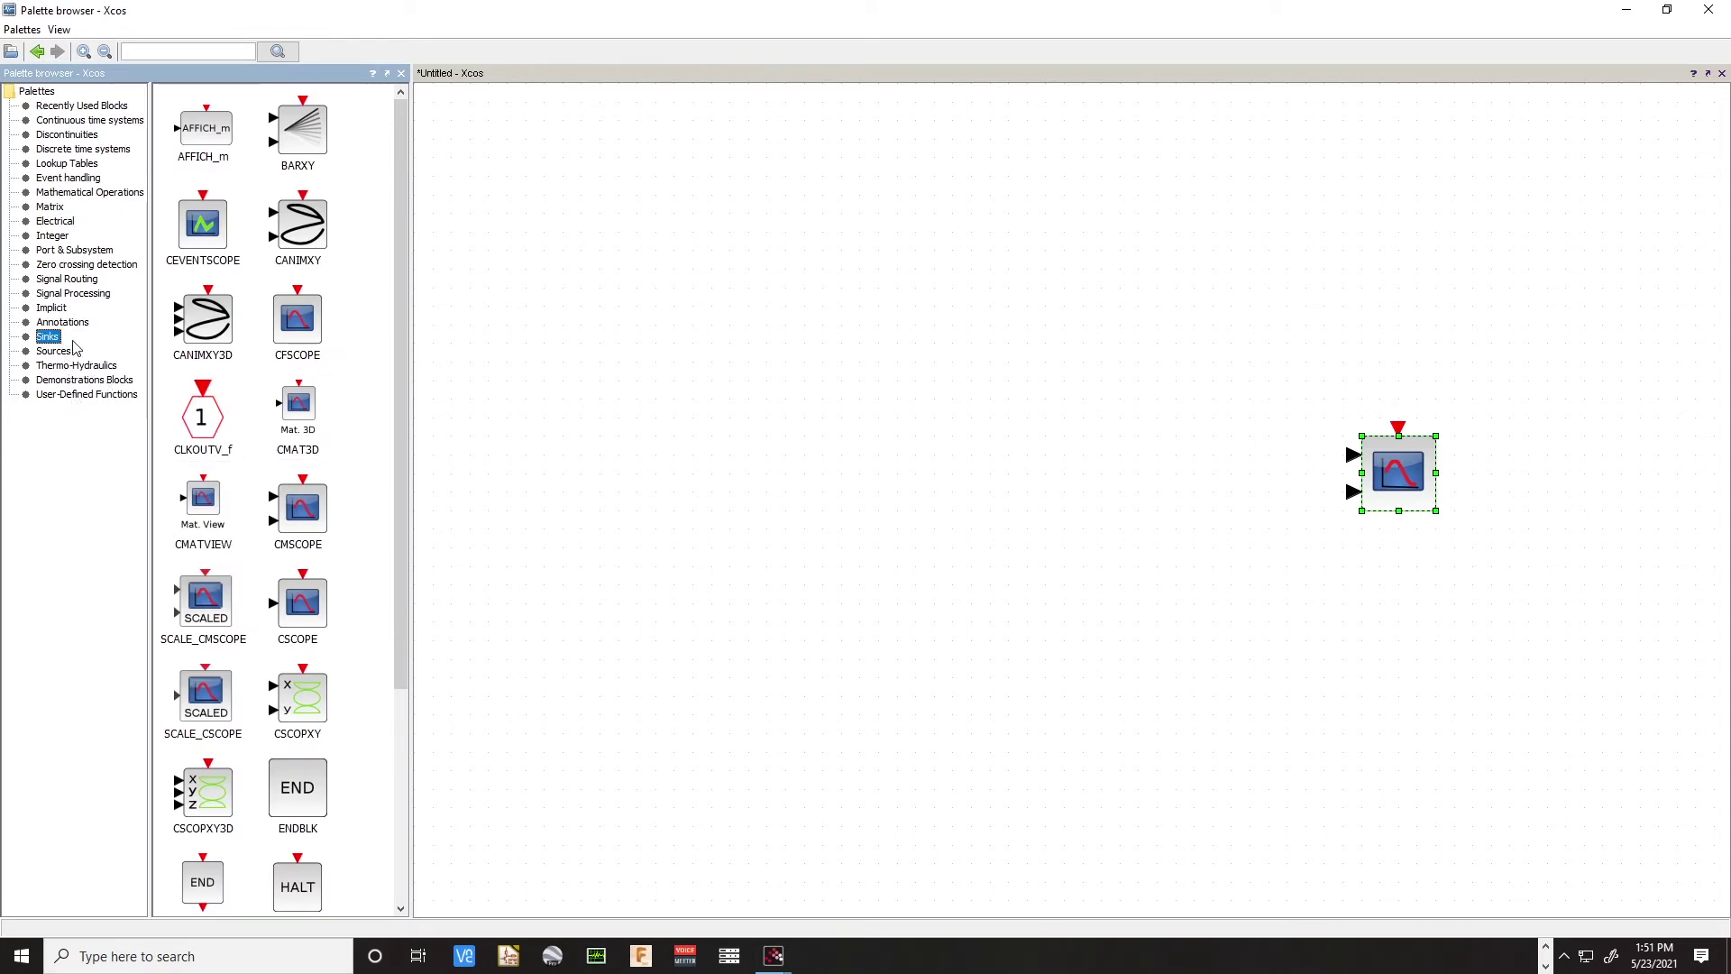
left_click(53, 351)
left_click_drag(296, 126, 1237, 295)
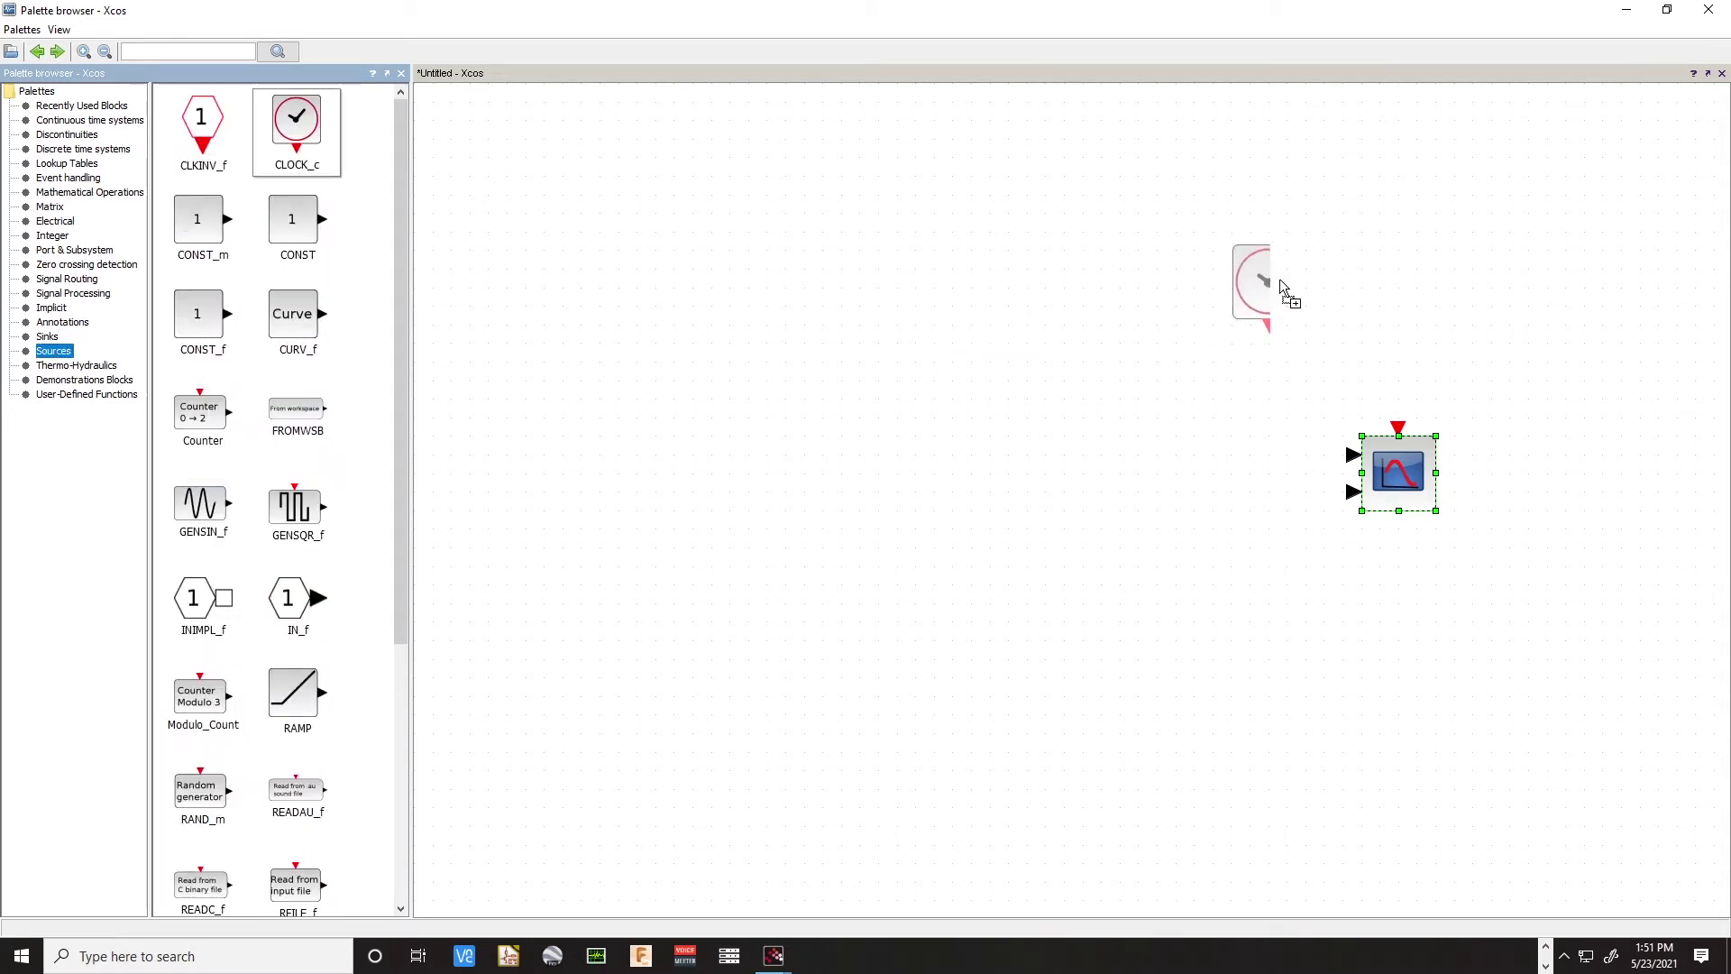
left_click_drag(1398, 263, 1396, 265)
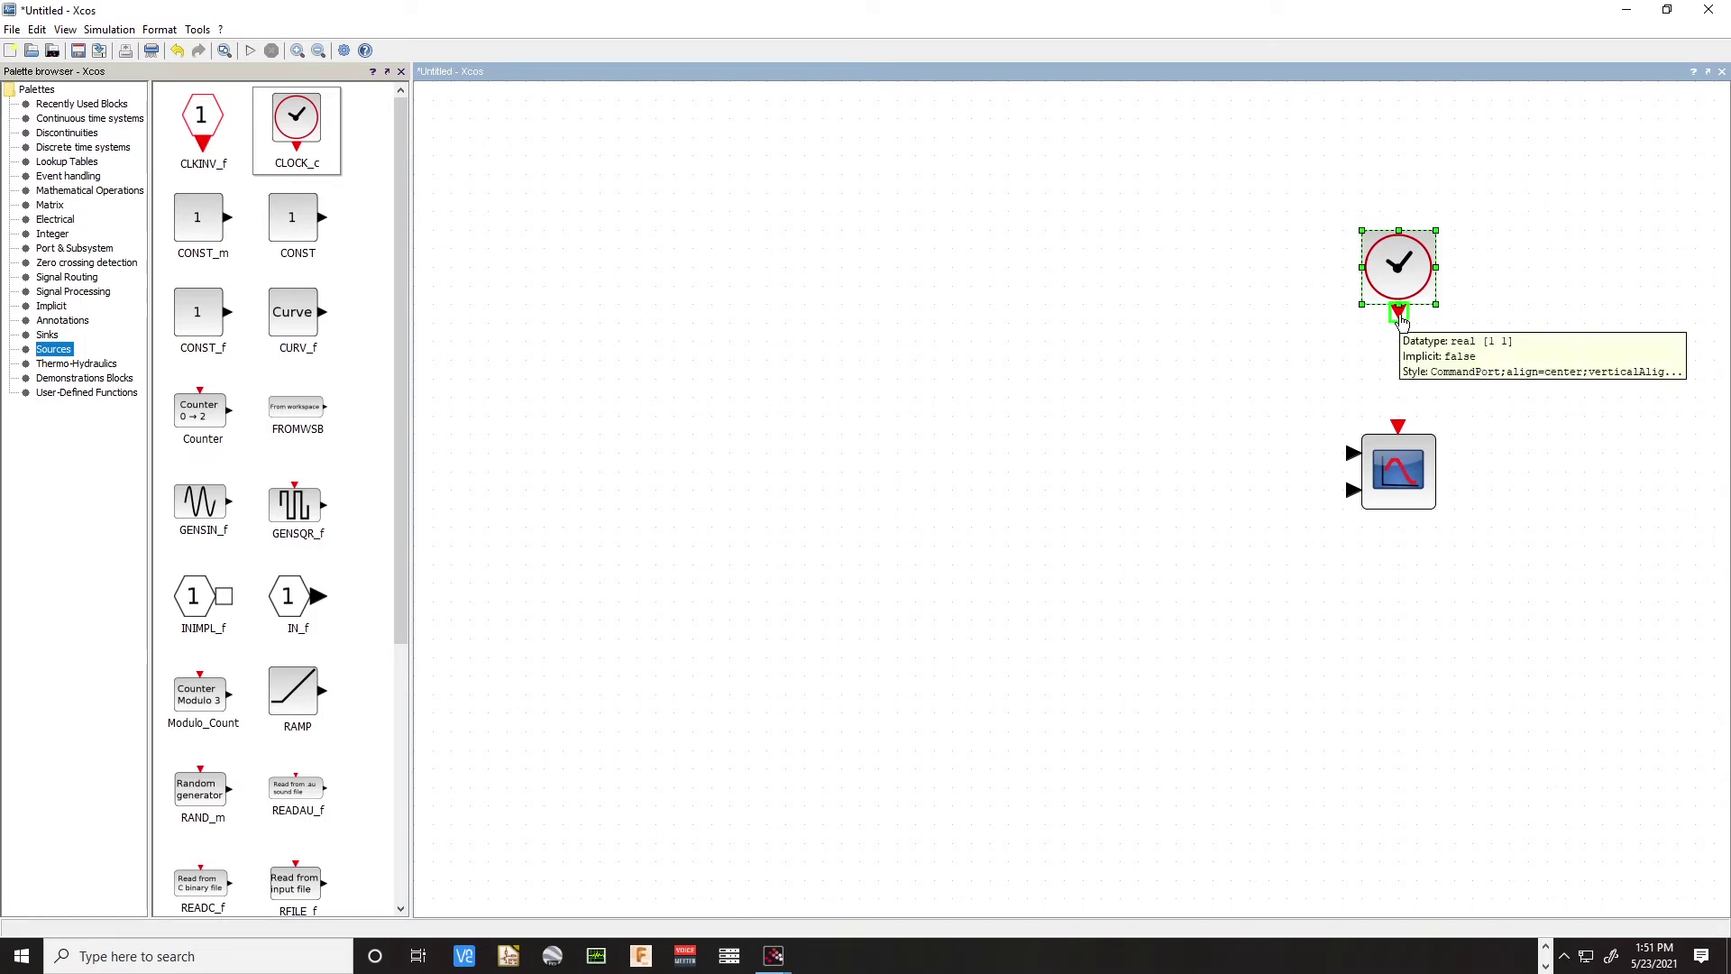
Link the clock's event output to the event input of the CMSCOPE block, redrawing the link once
left_click_drag(1400, 322, 1402, 434)
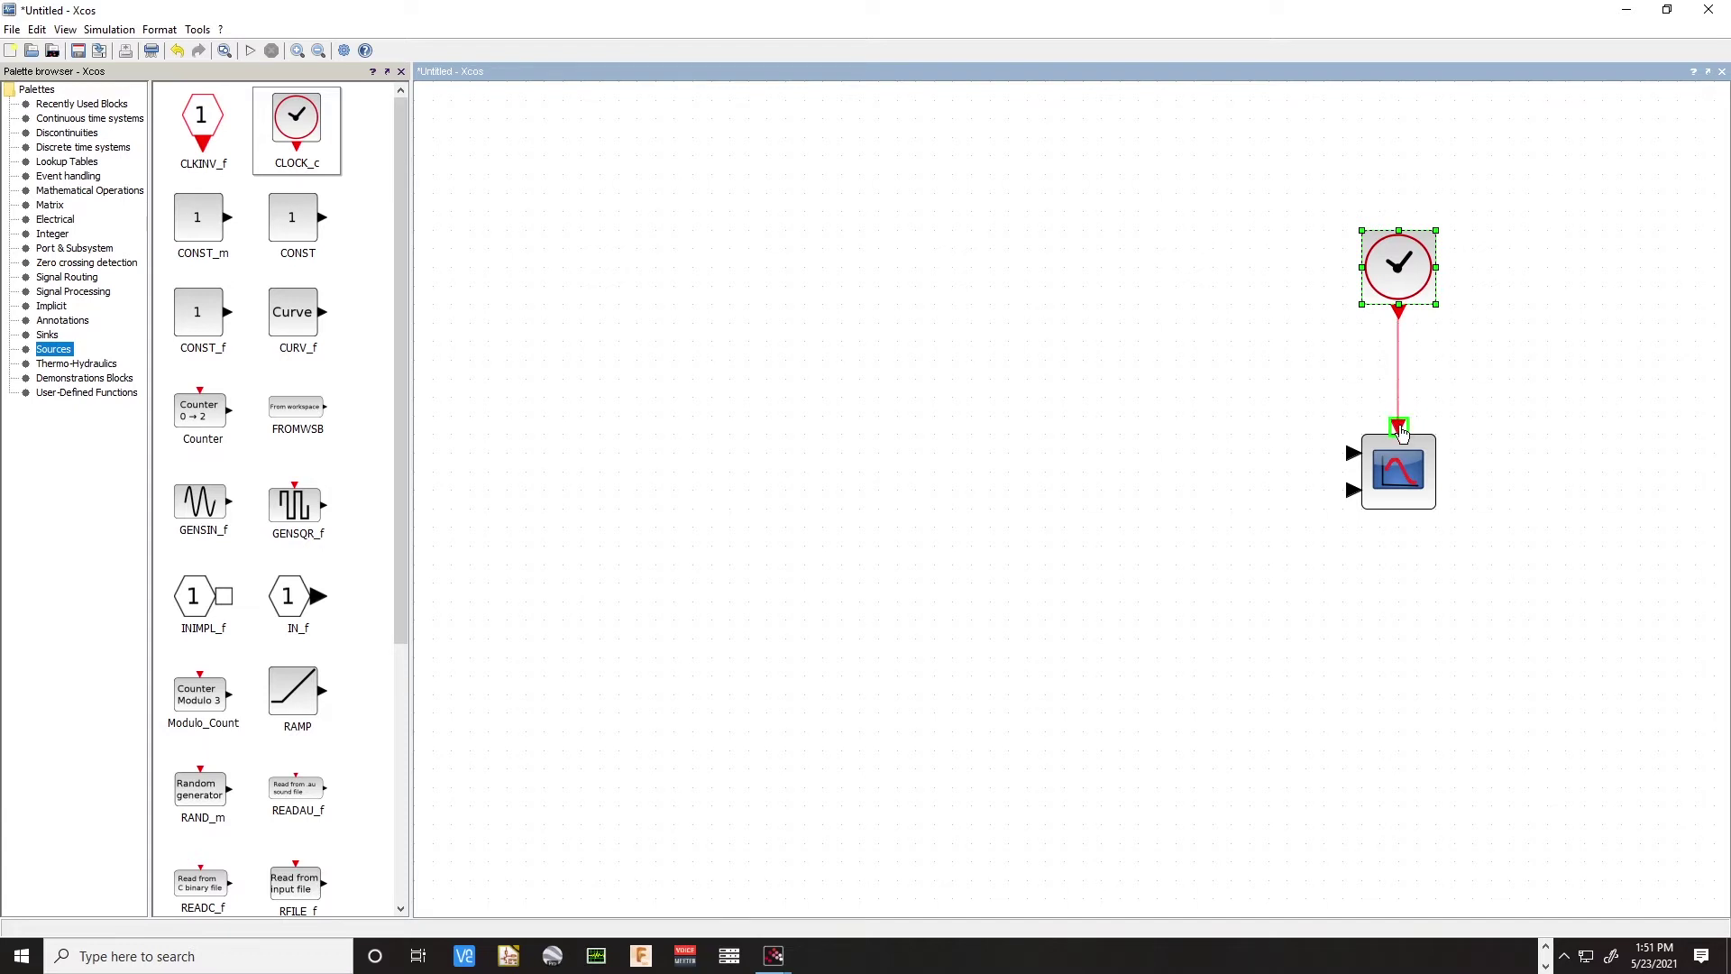
left_click_drag(1401, 431, 1400, 431)
key("Delete")
left_click_drag(1399, 311, 1403, 428)
left_click(1395, 472)
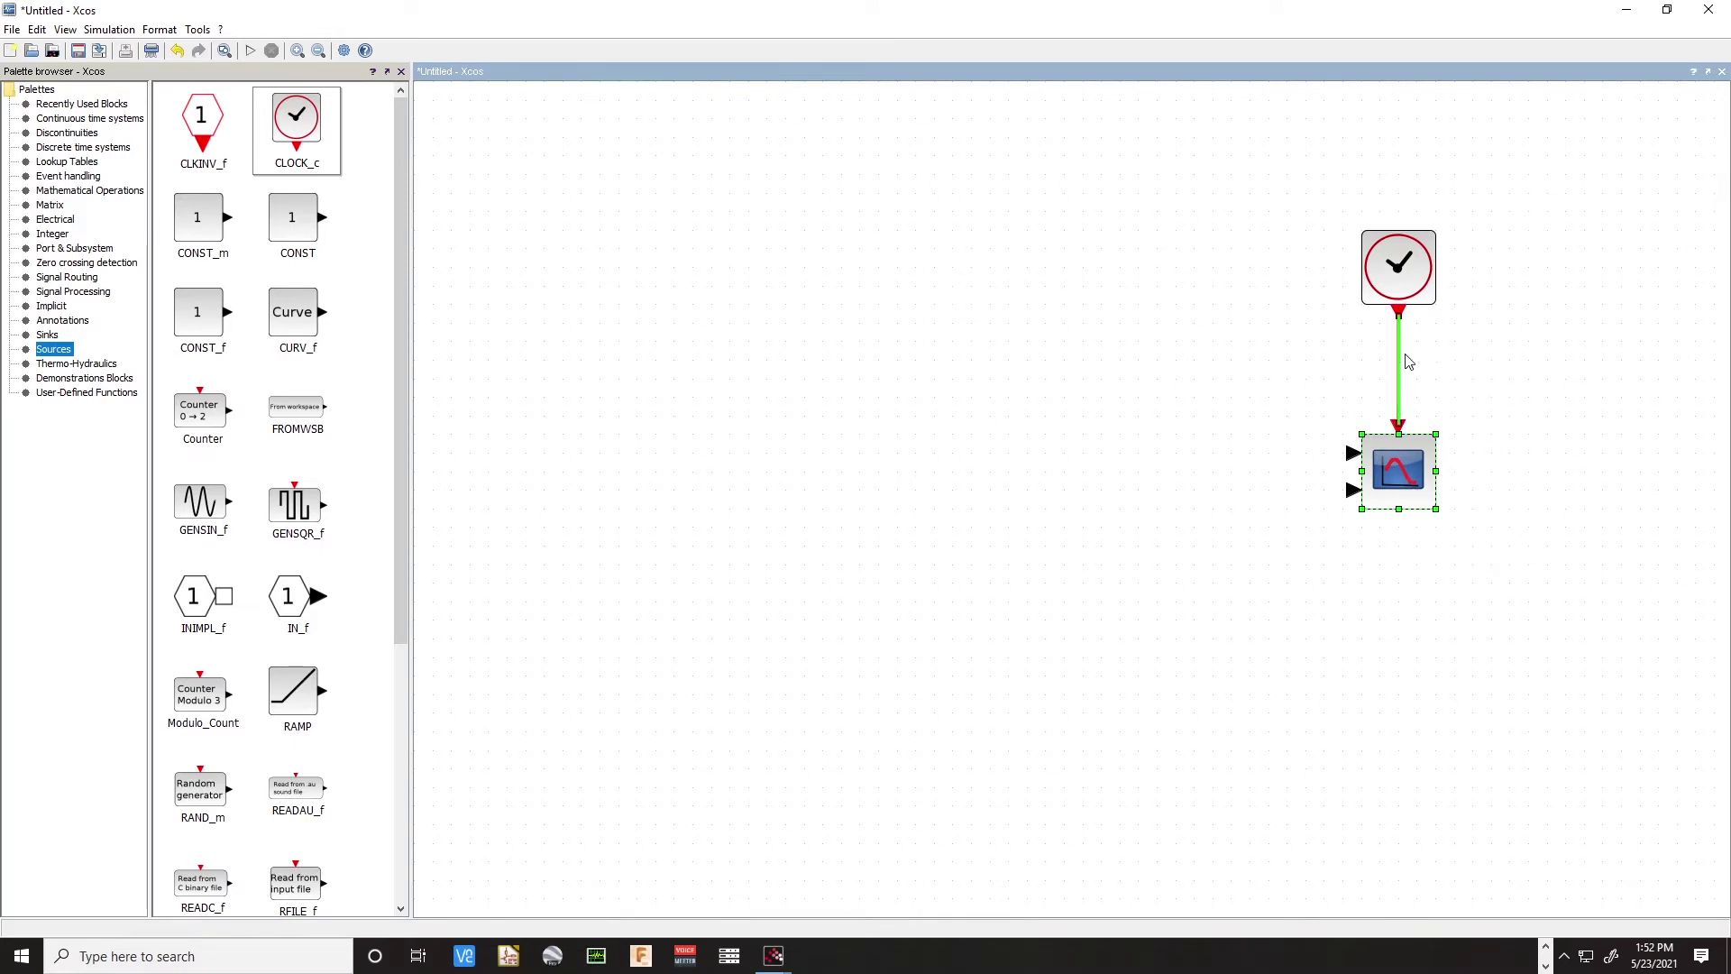
left_click(1411, 275)
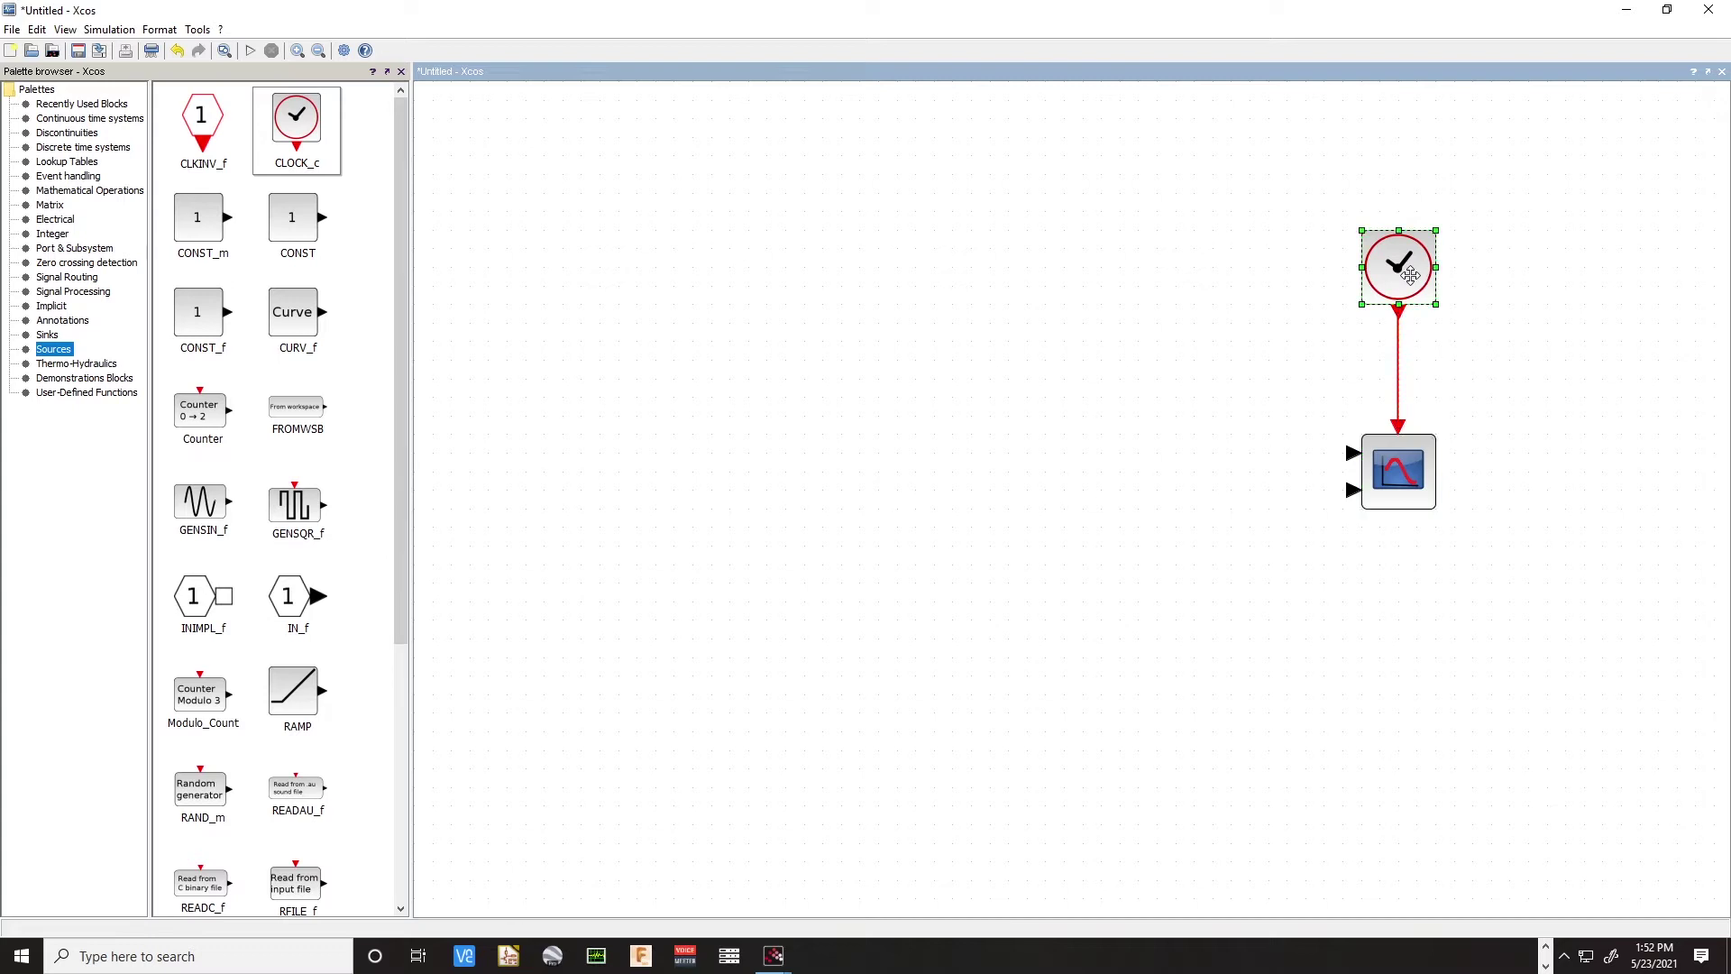
left_click(1387, 479)
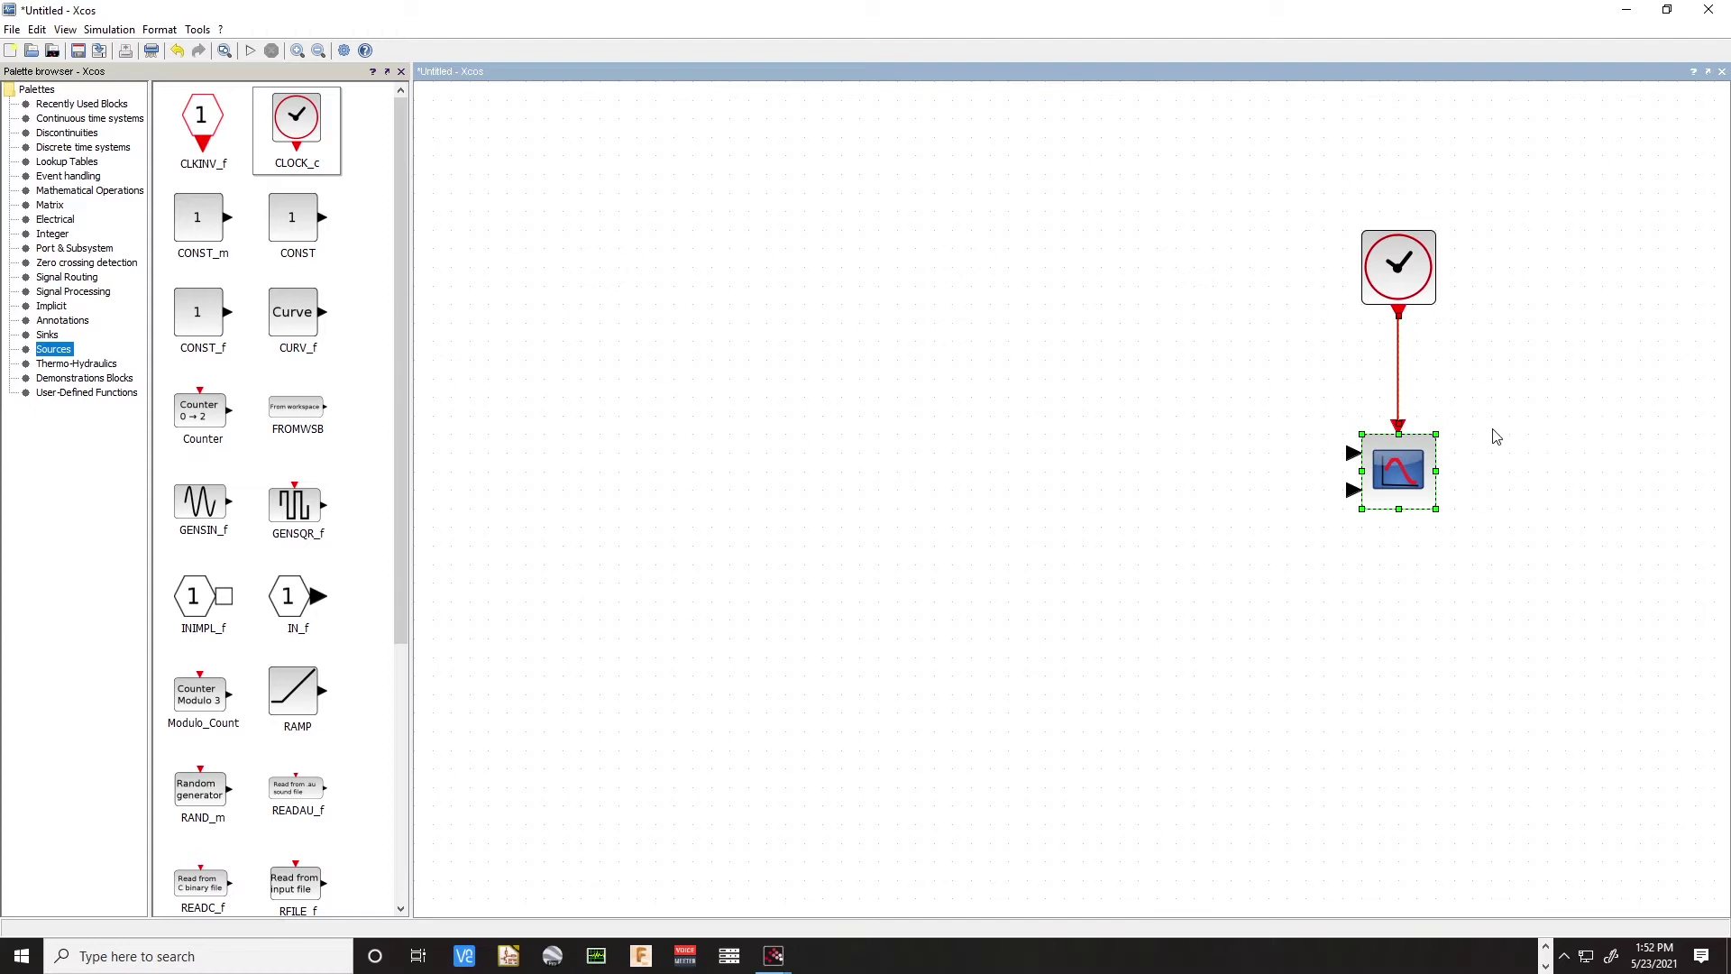
left_click(1501, 460)
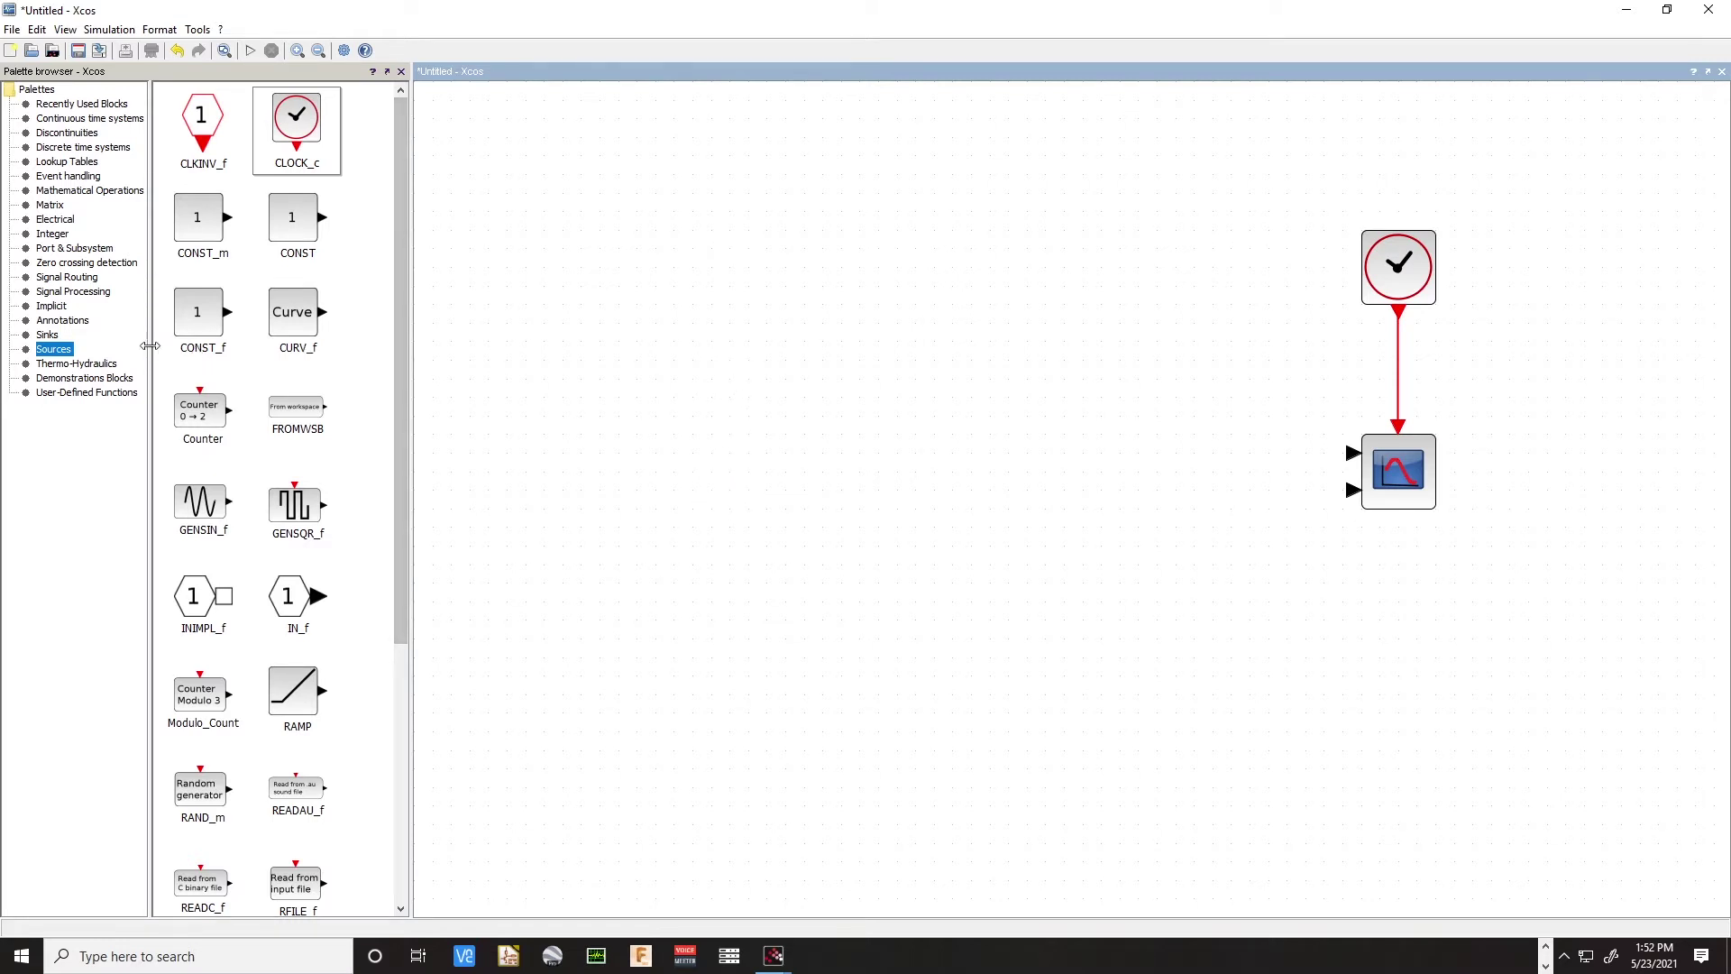
Add a LOGICAL_OP block near the middle of the diagram and set its operator code to 1 (OR)
left_click(51, 234)
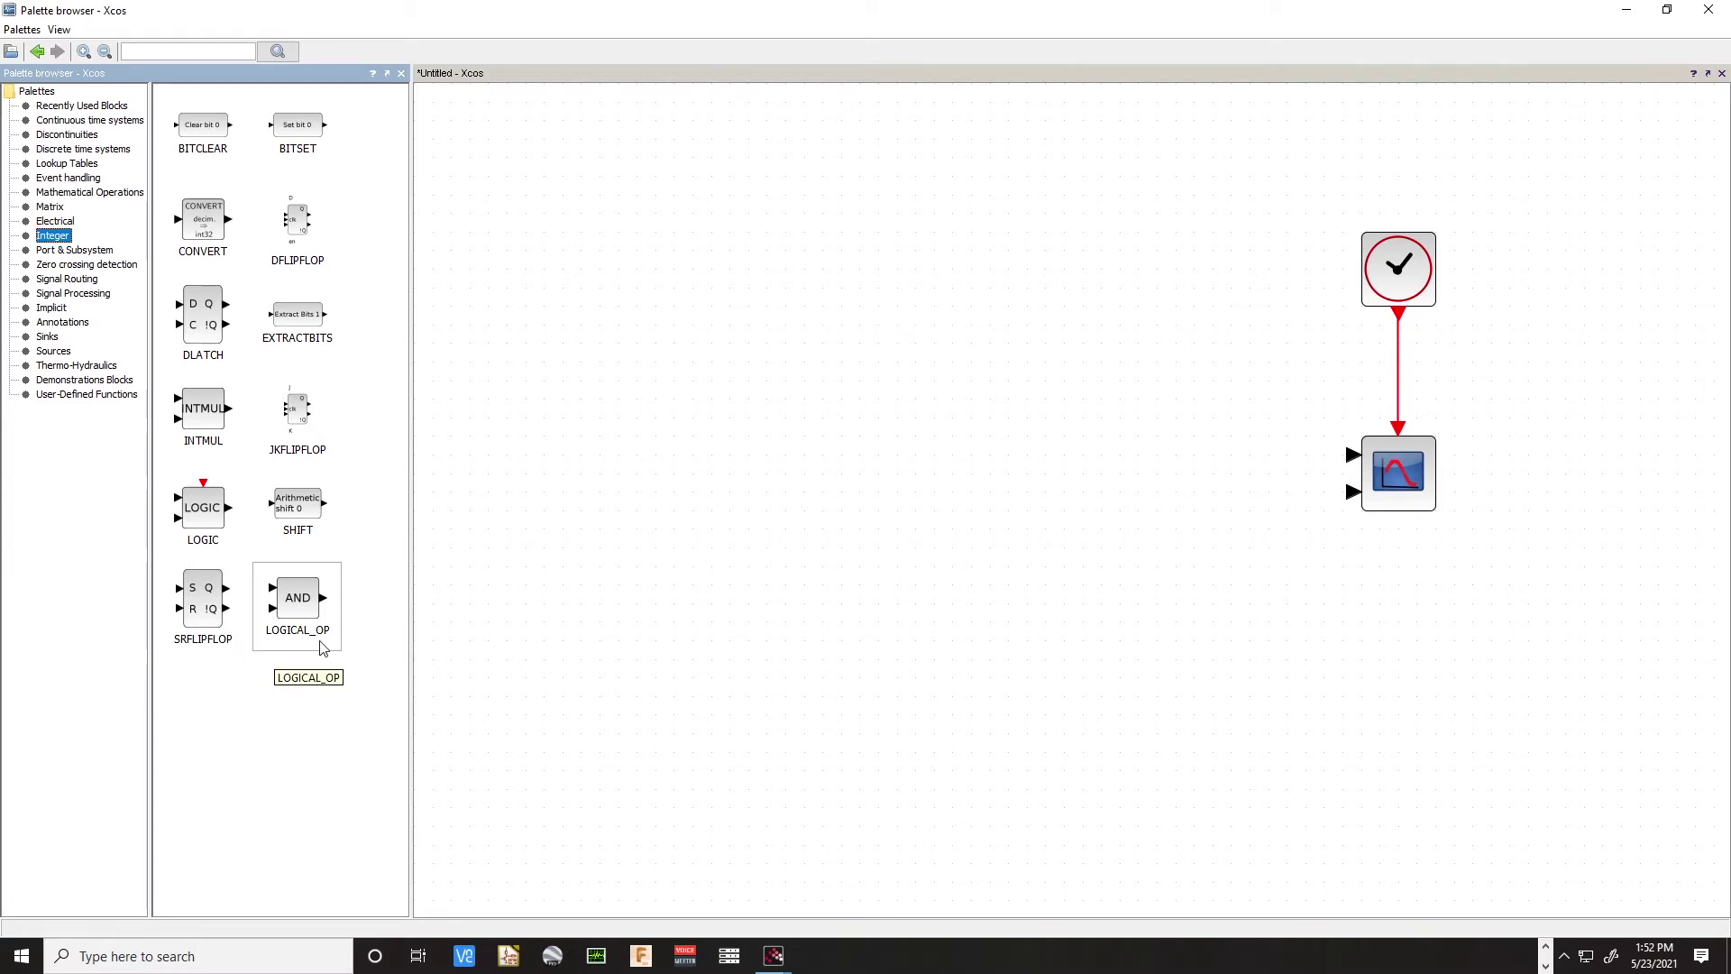
left_click(306, 604)
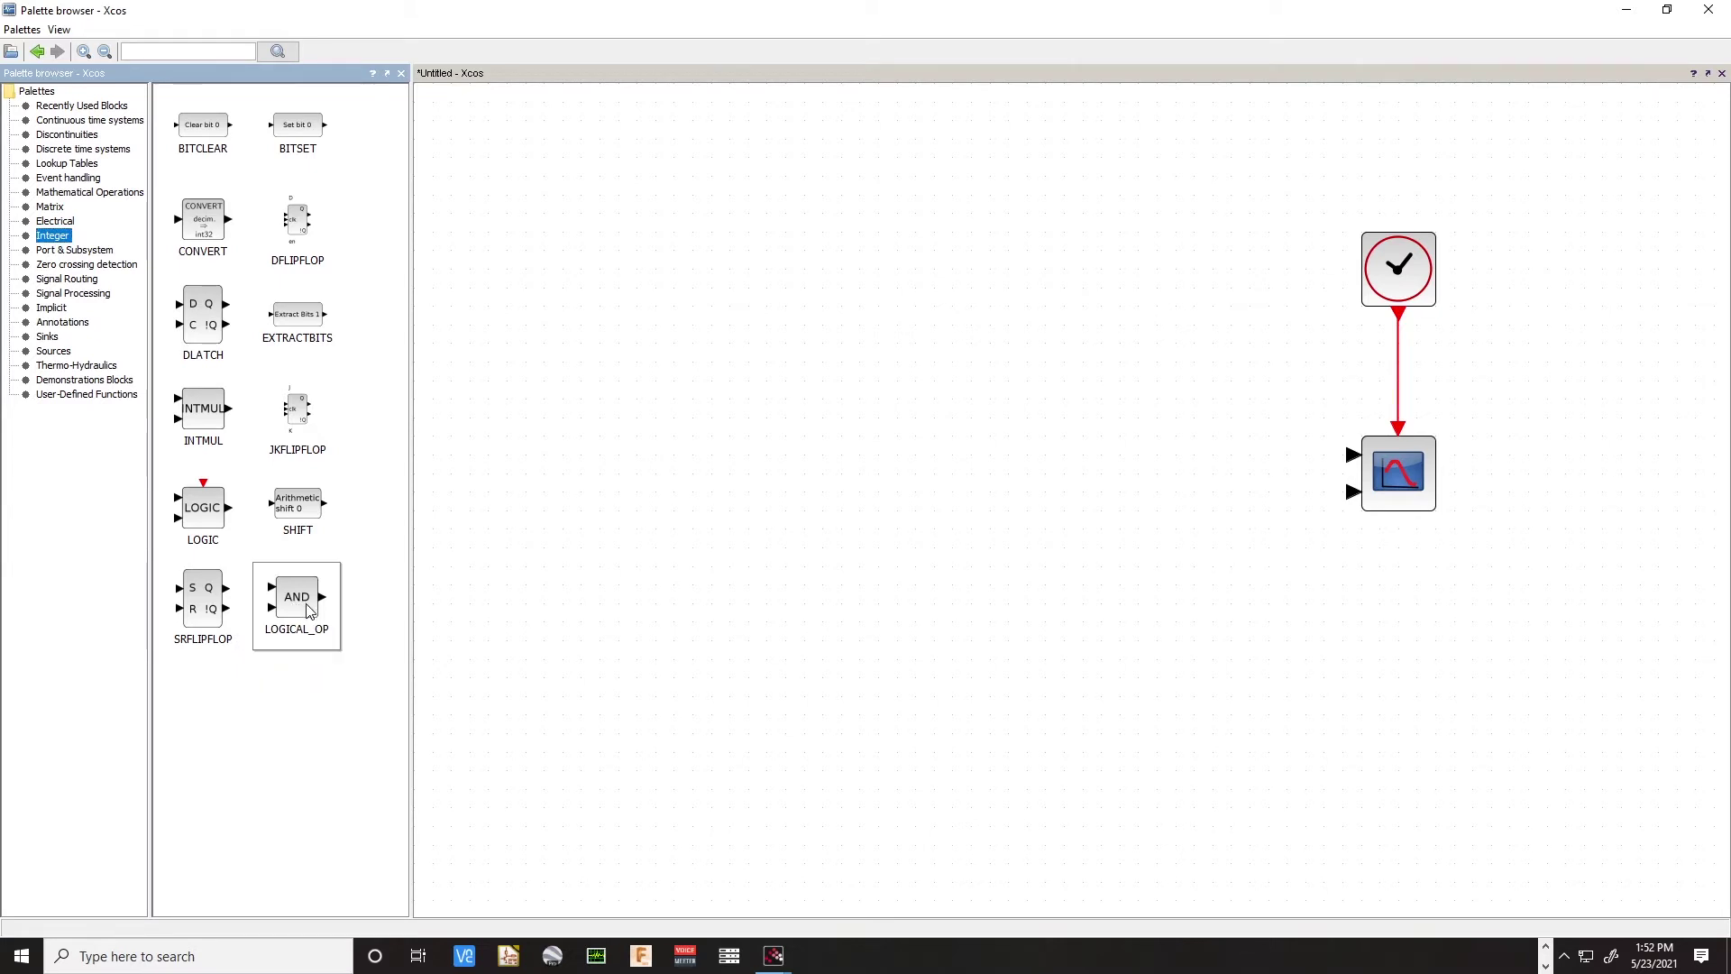
left_click_drag(308, 610, 866, 373)
double_click(879, 343)
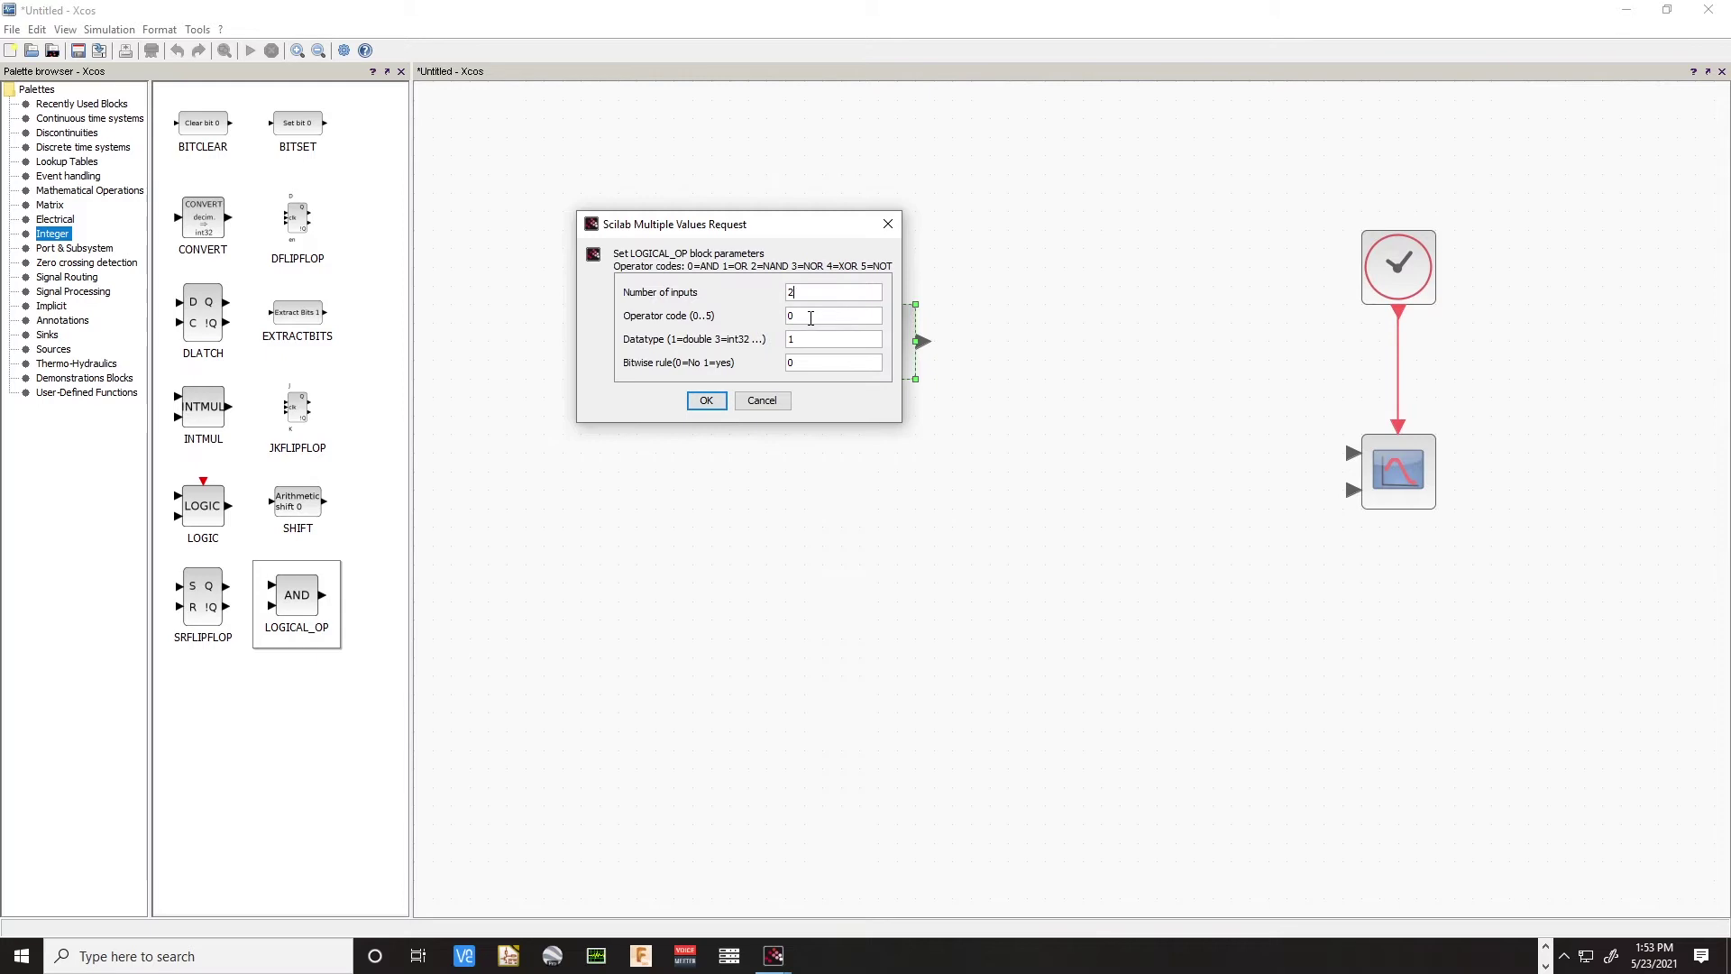
left_click(711, 403)
left_click_drag(874, 353, 871, 335)
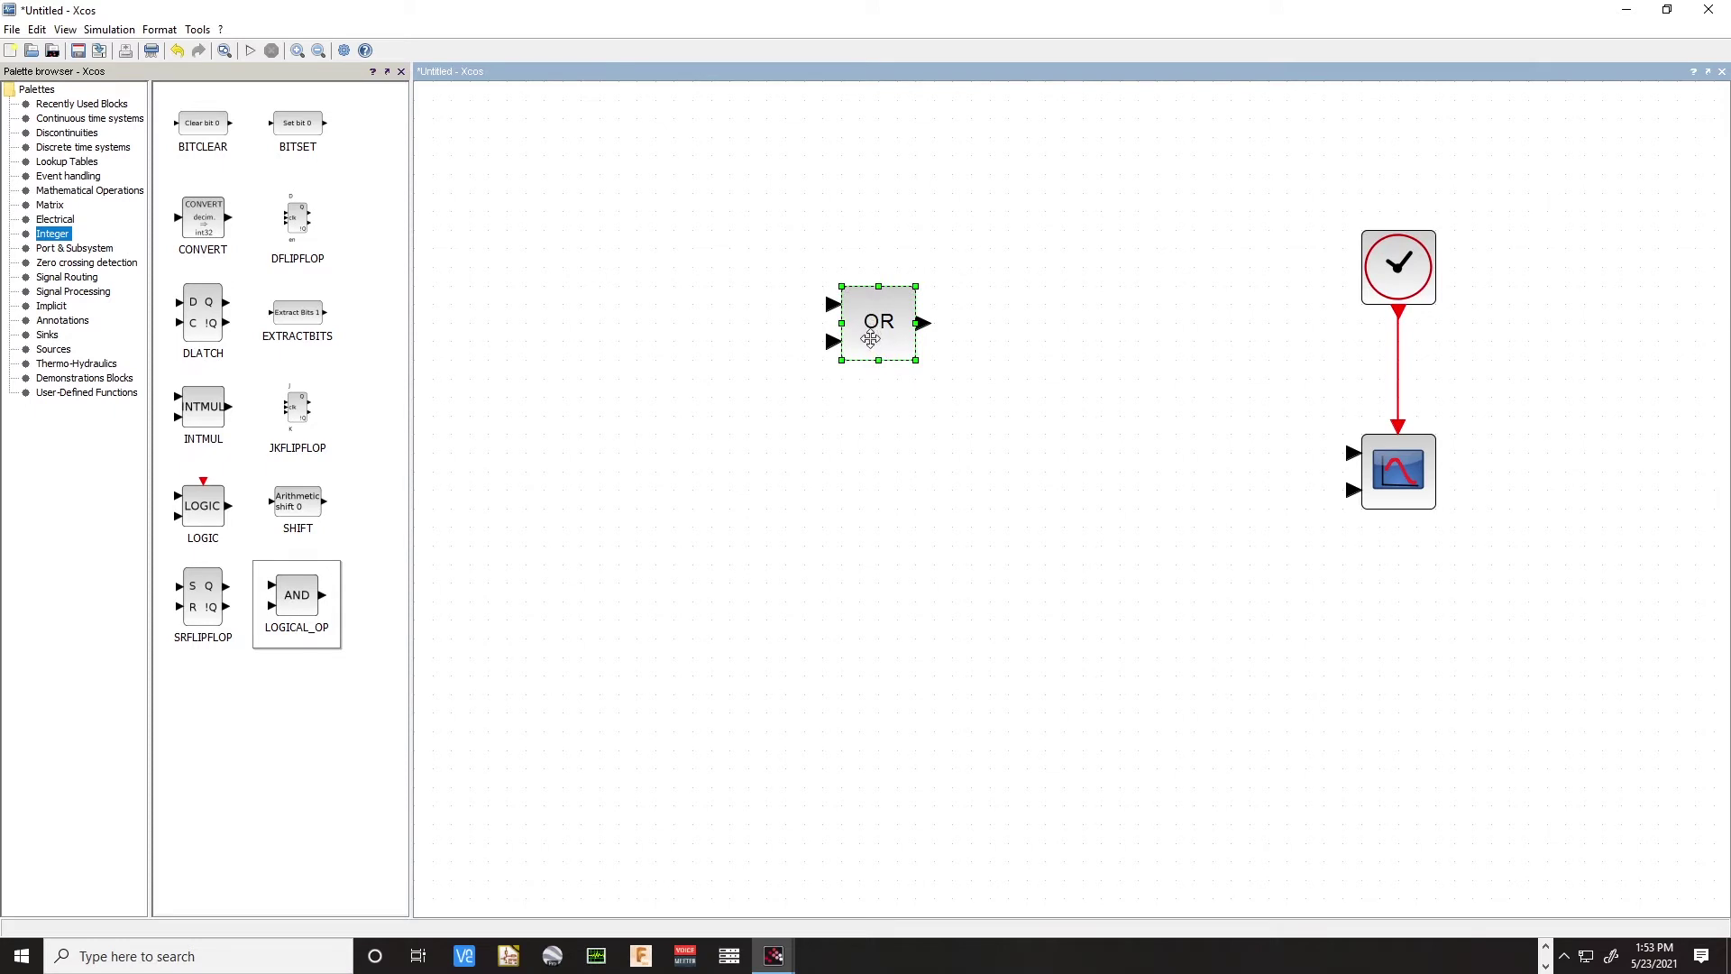
key("ctrl+c")
key("ctrl+v")
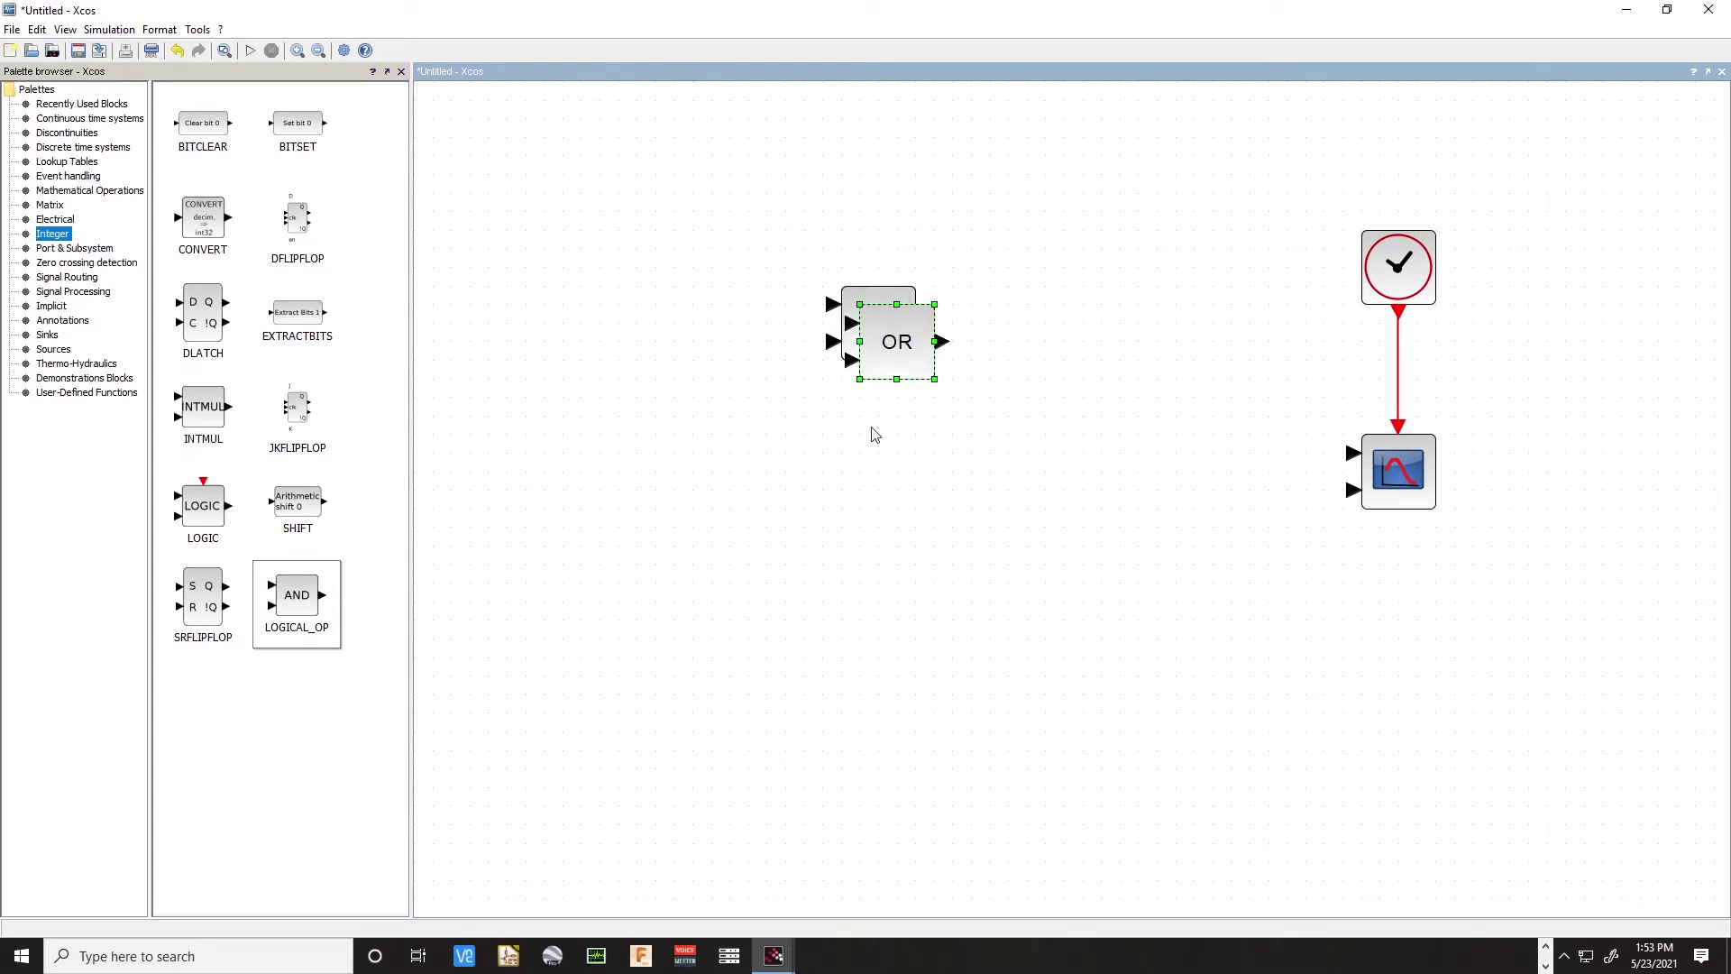
left_click_drag(887, 339, 876, 492)
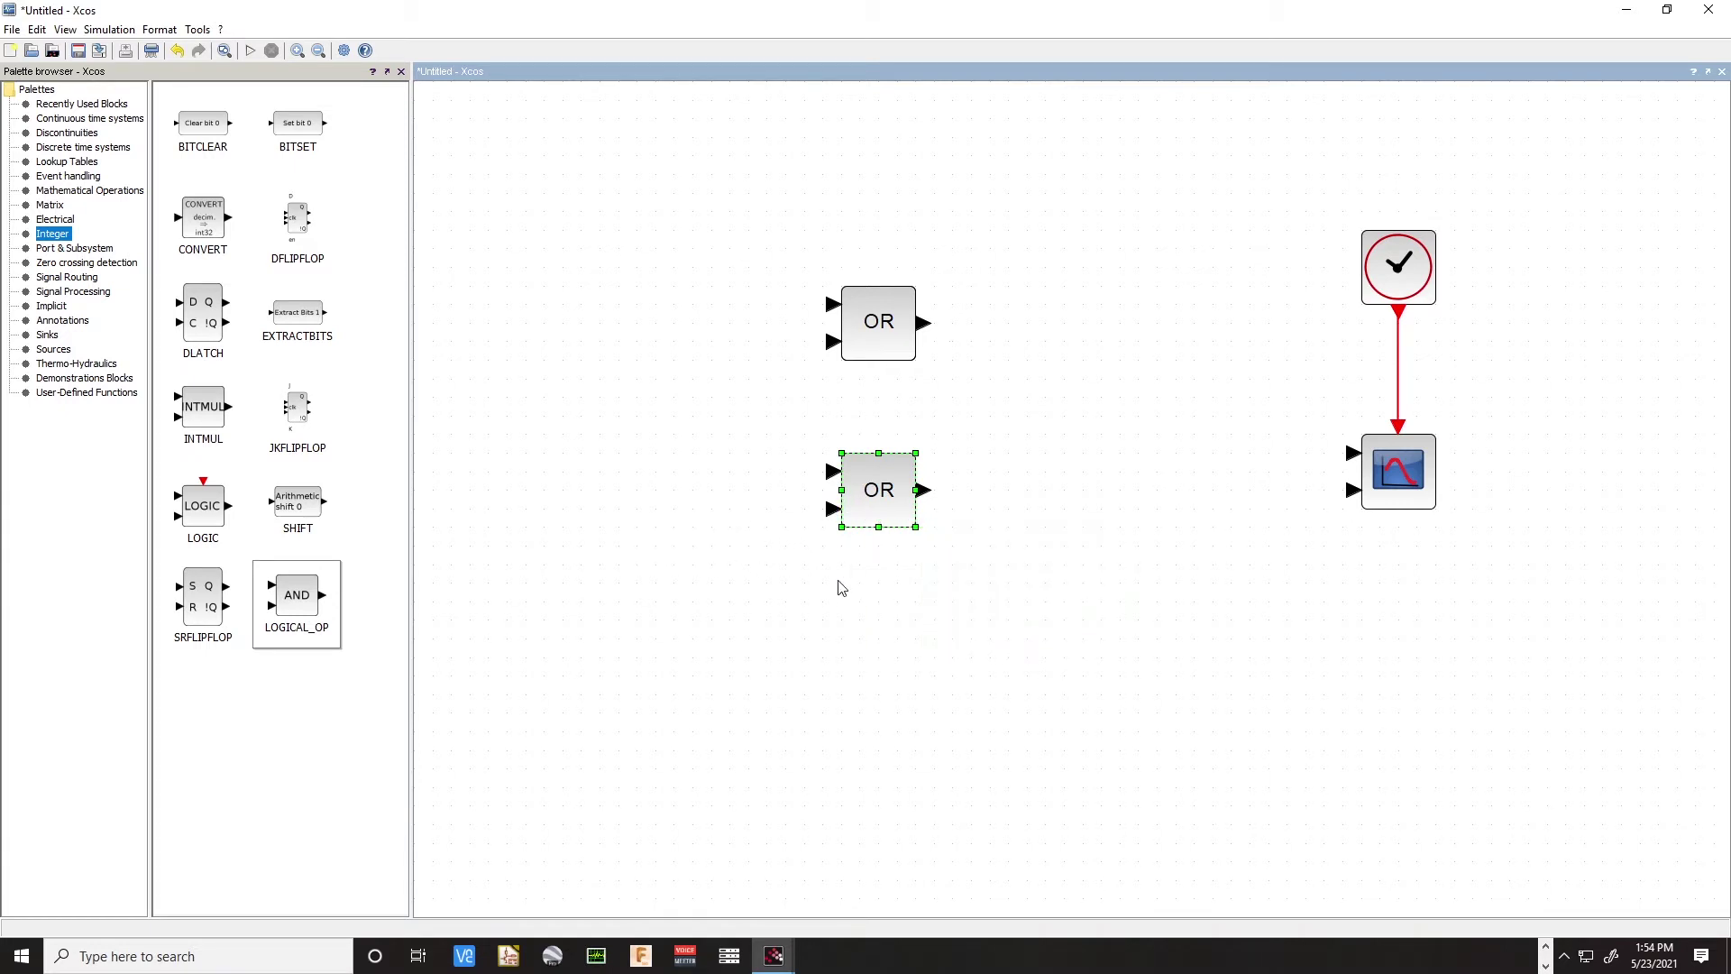
key("Delete")
Move the OR block down level with the scope and stretch the scope block downward to spread its inputs
left_click_drag(873, 322, 874, 481)
left_click(1407, 477)
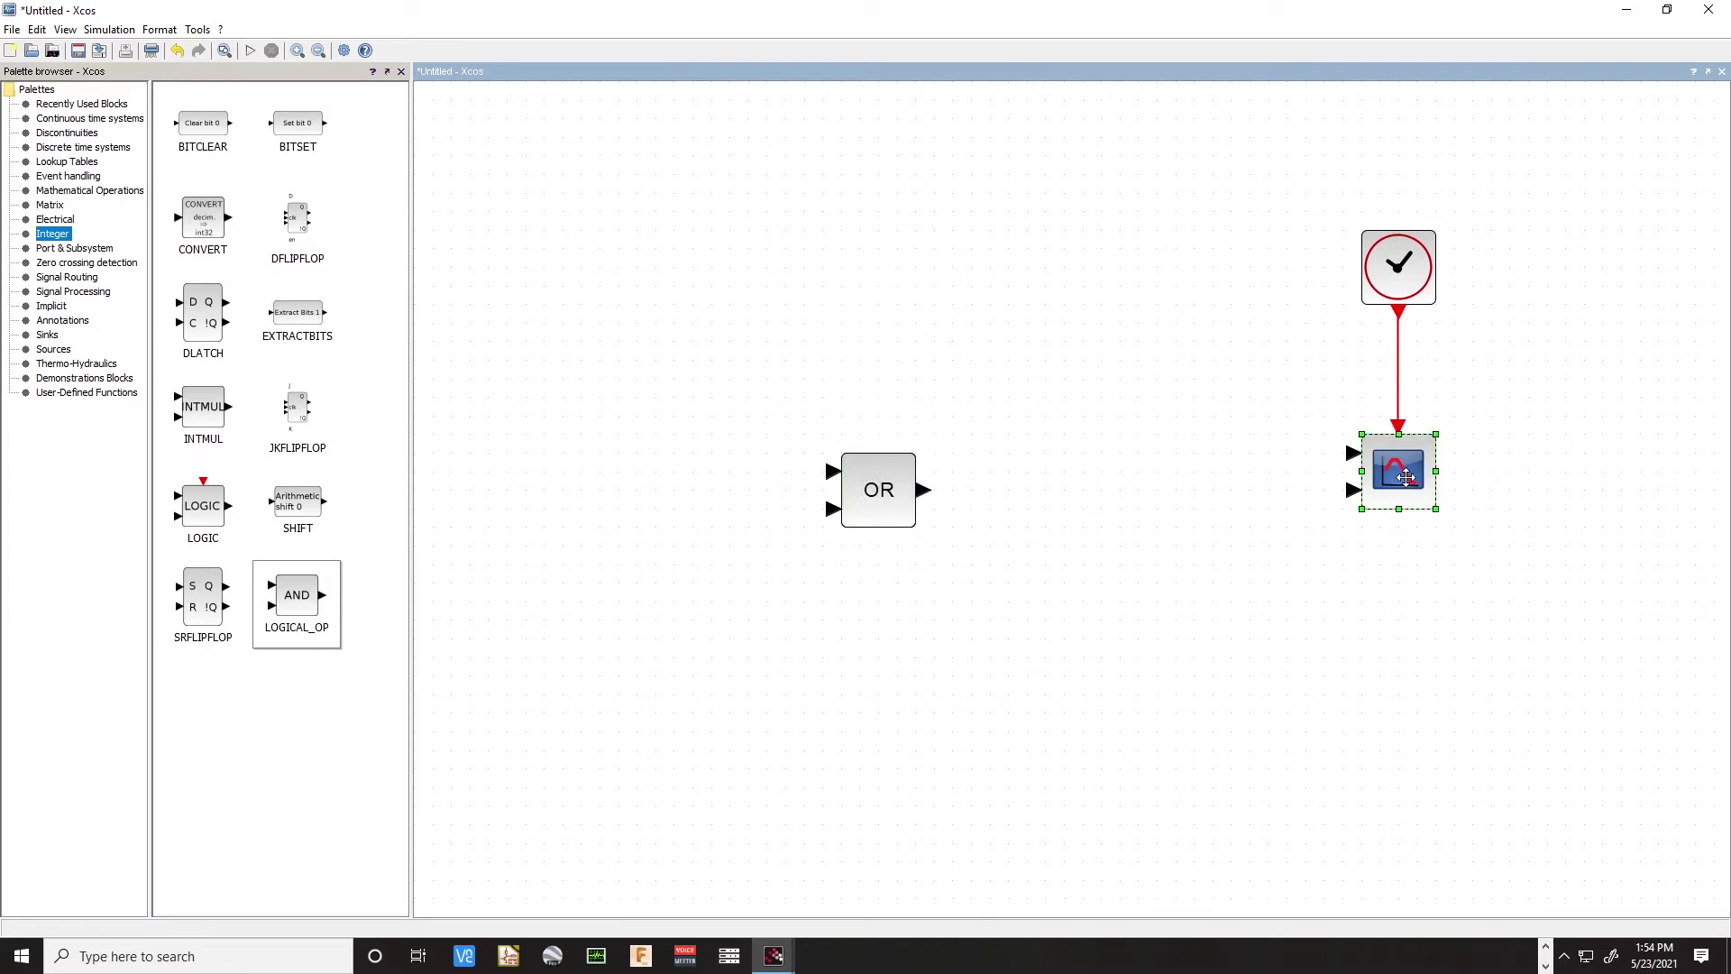
left_click_drag(1397, 510, 1400, 676)
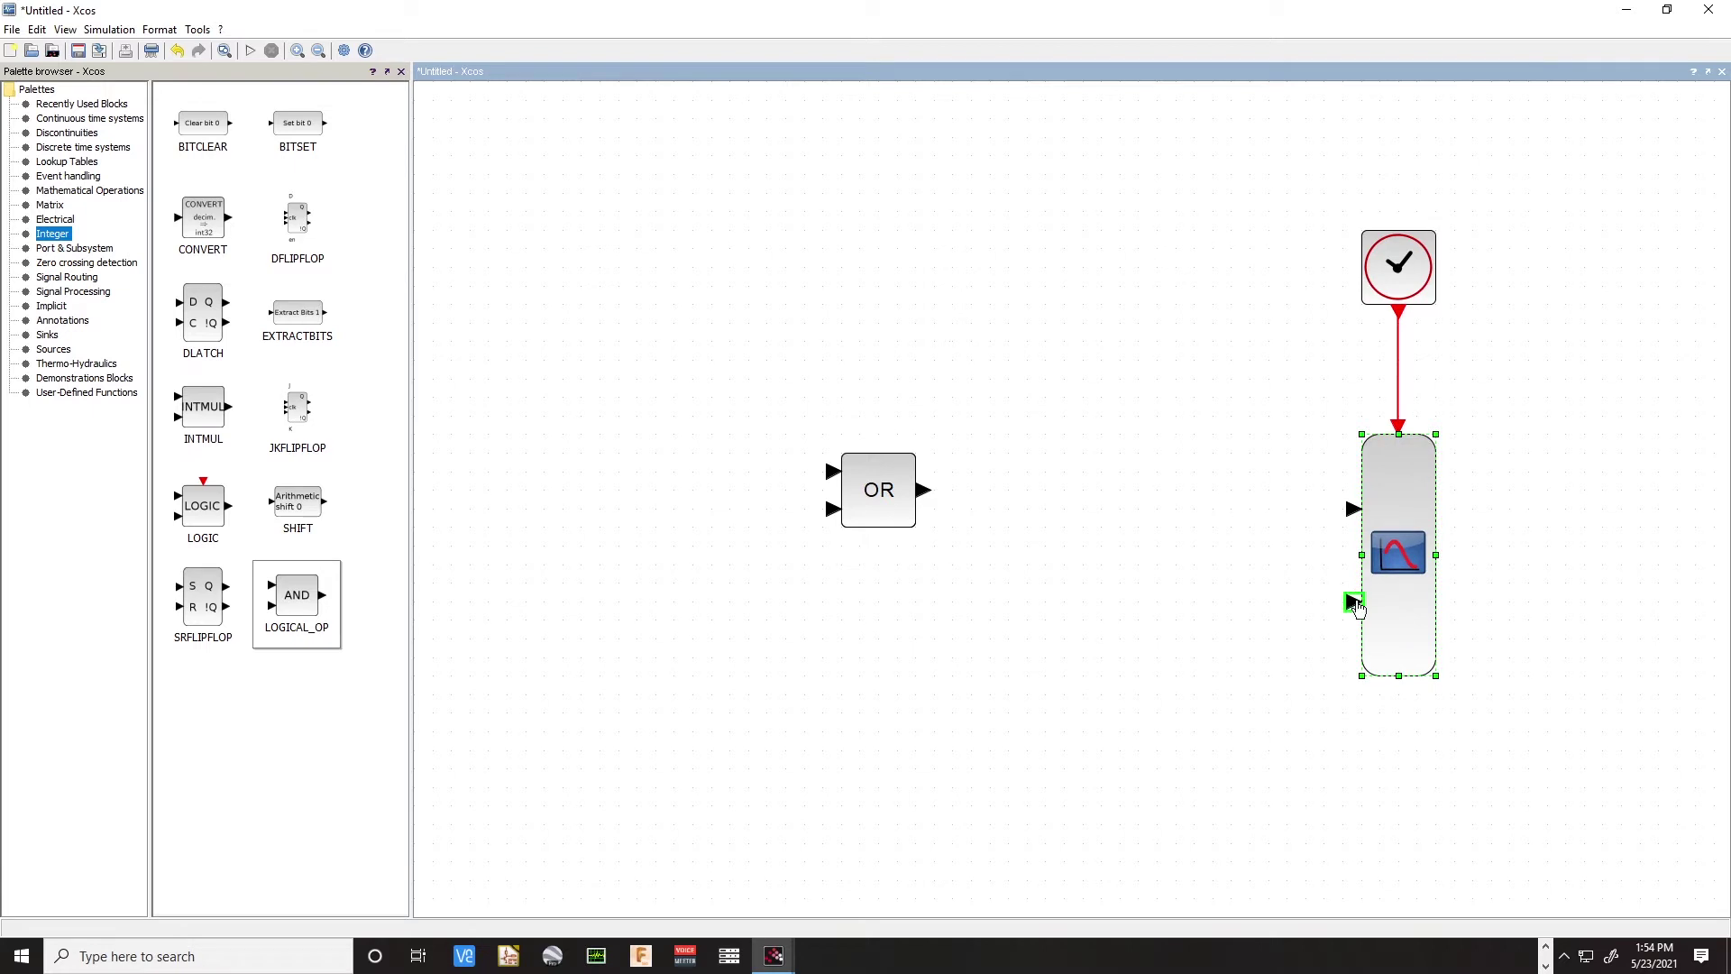
Align the OR block with the scope's lower input and connect the OR output to that input
left_click_drag(866, 501, 871, 615)
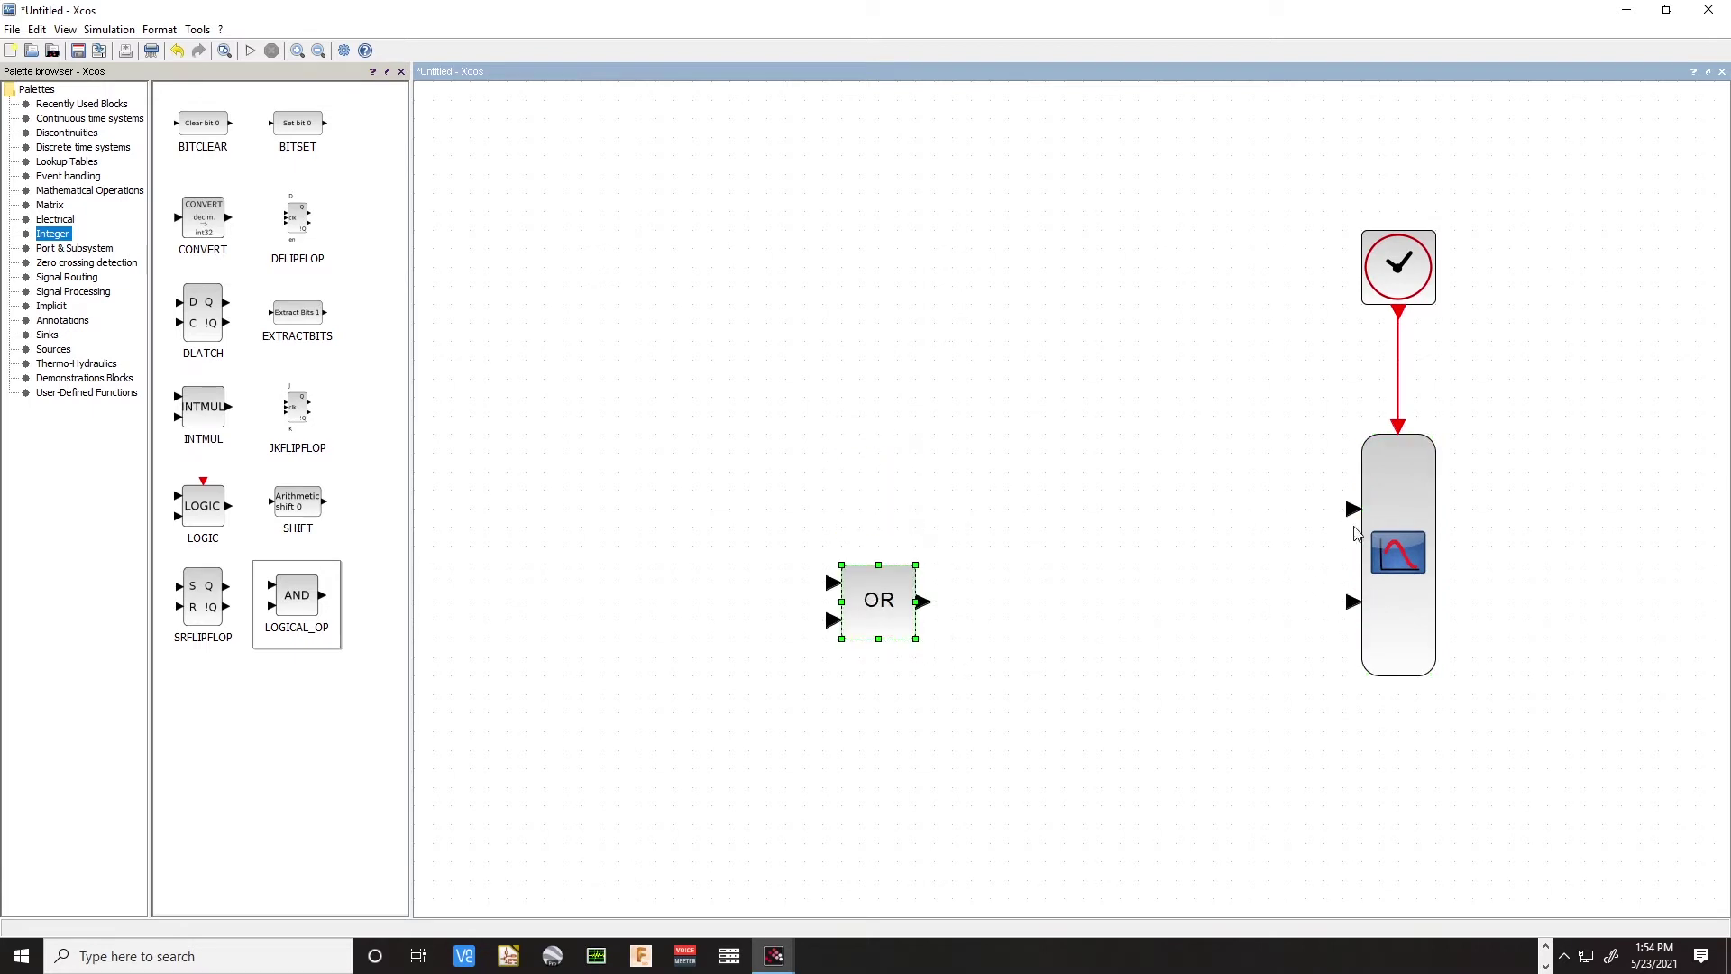
left_click_drag(871, 597, 926, 597)
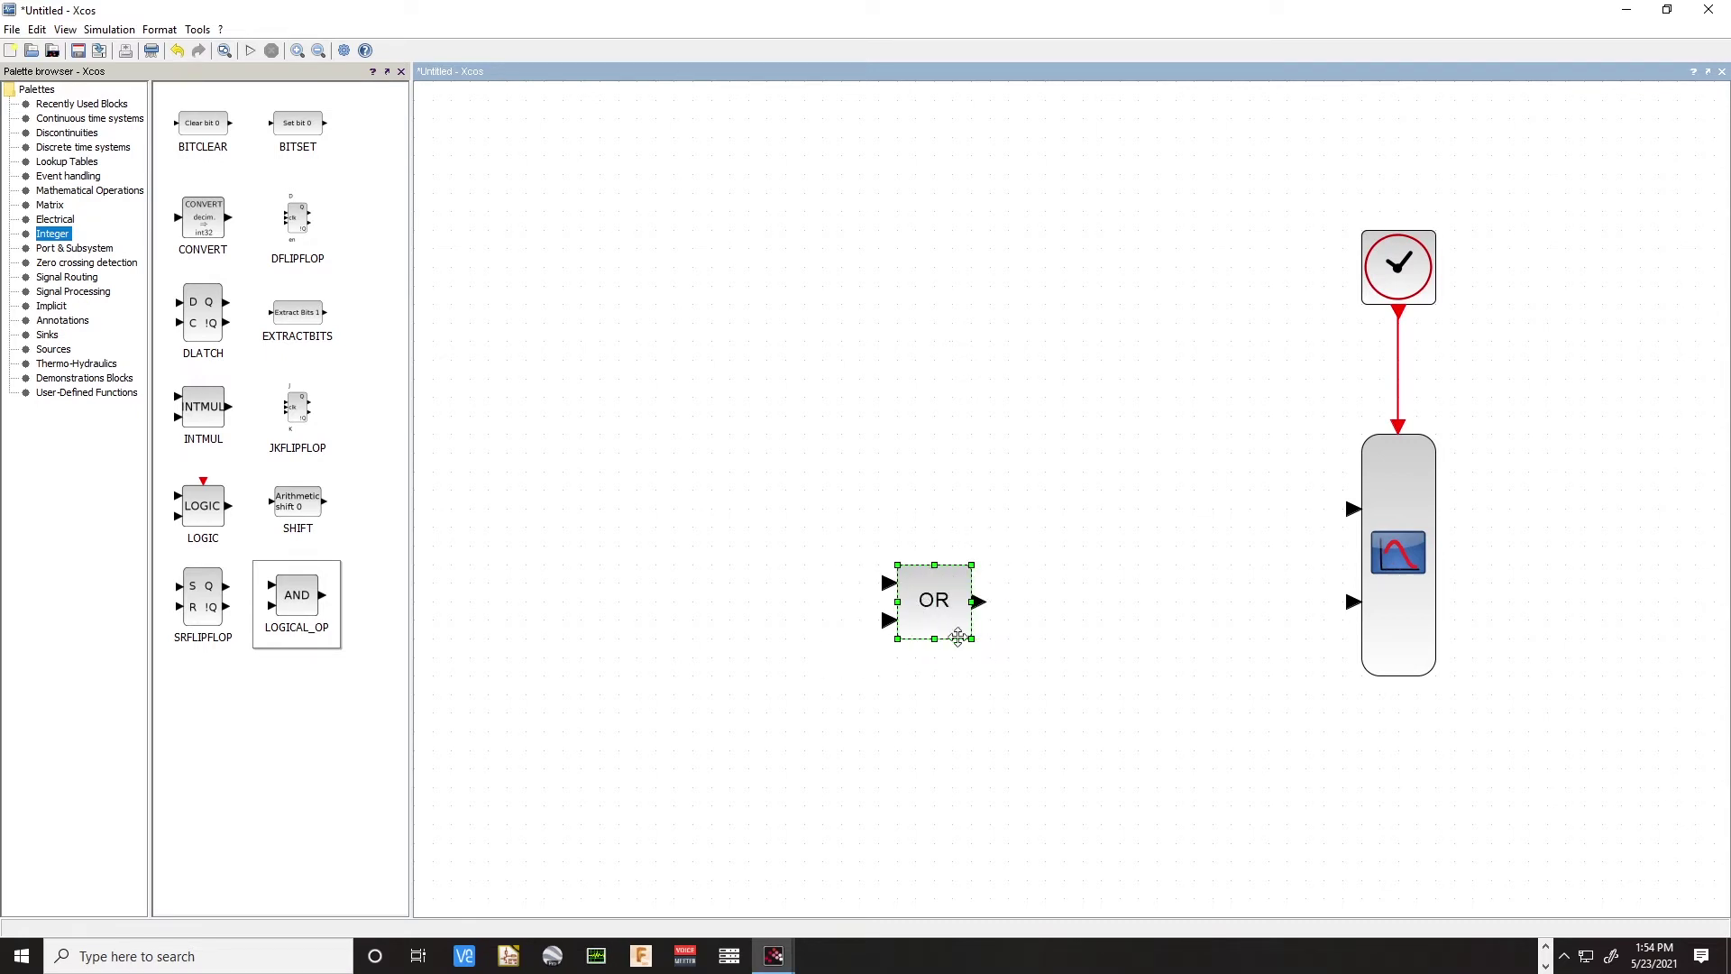
left_click_drag(979, 601, 1352, 601)
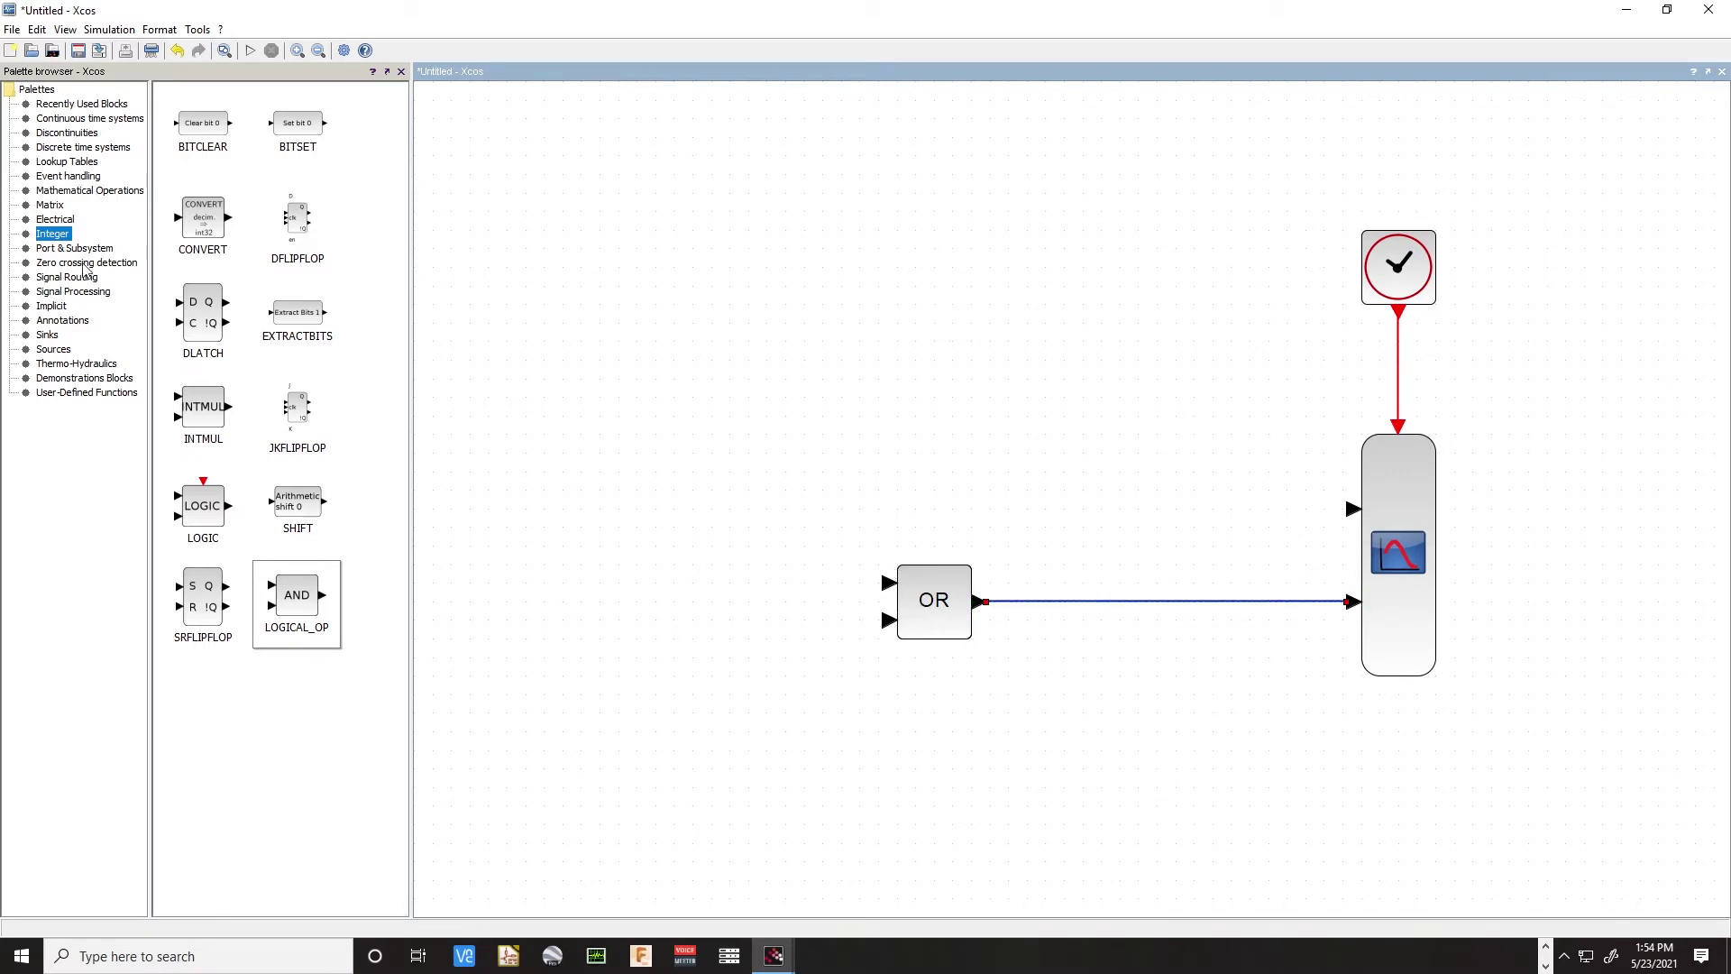
Add two GENSQR_f square wave blocks from the Sources palette, stacked vertically with a gap before the OR block
left_click(57, 351)
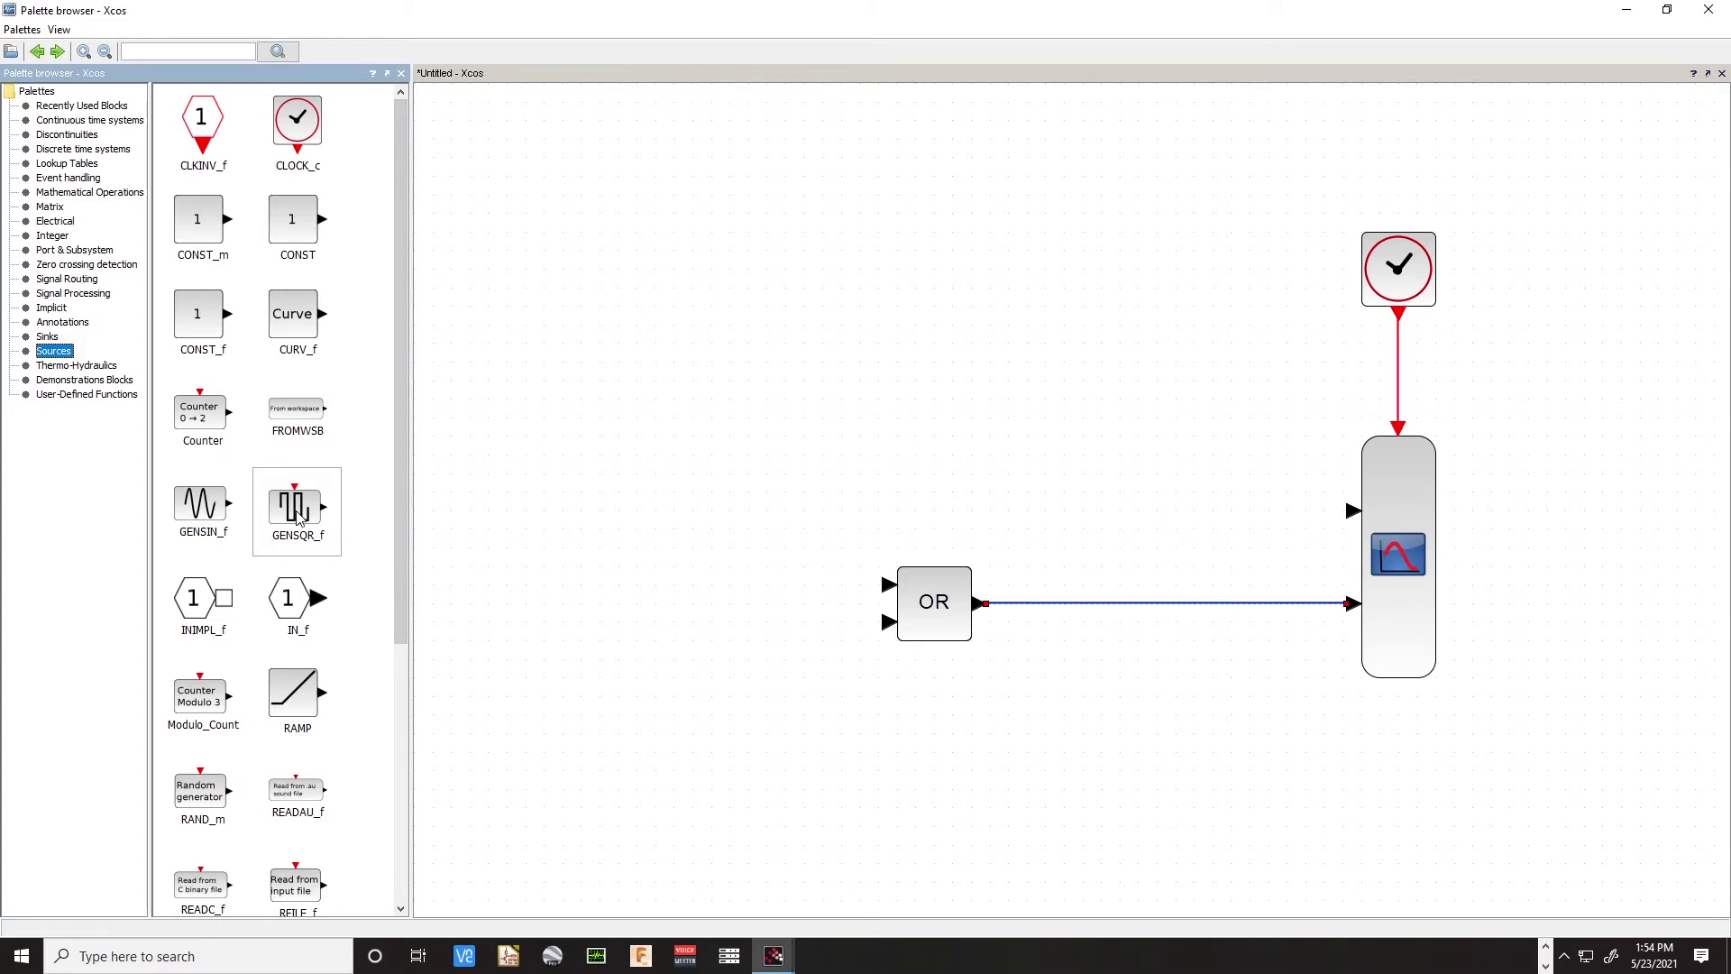
left_click_drag(299, 514, 544, 438)
key("ctrl+v")
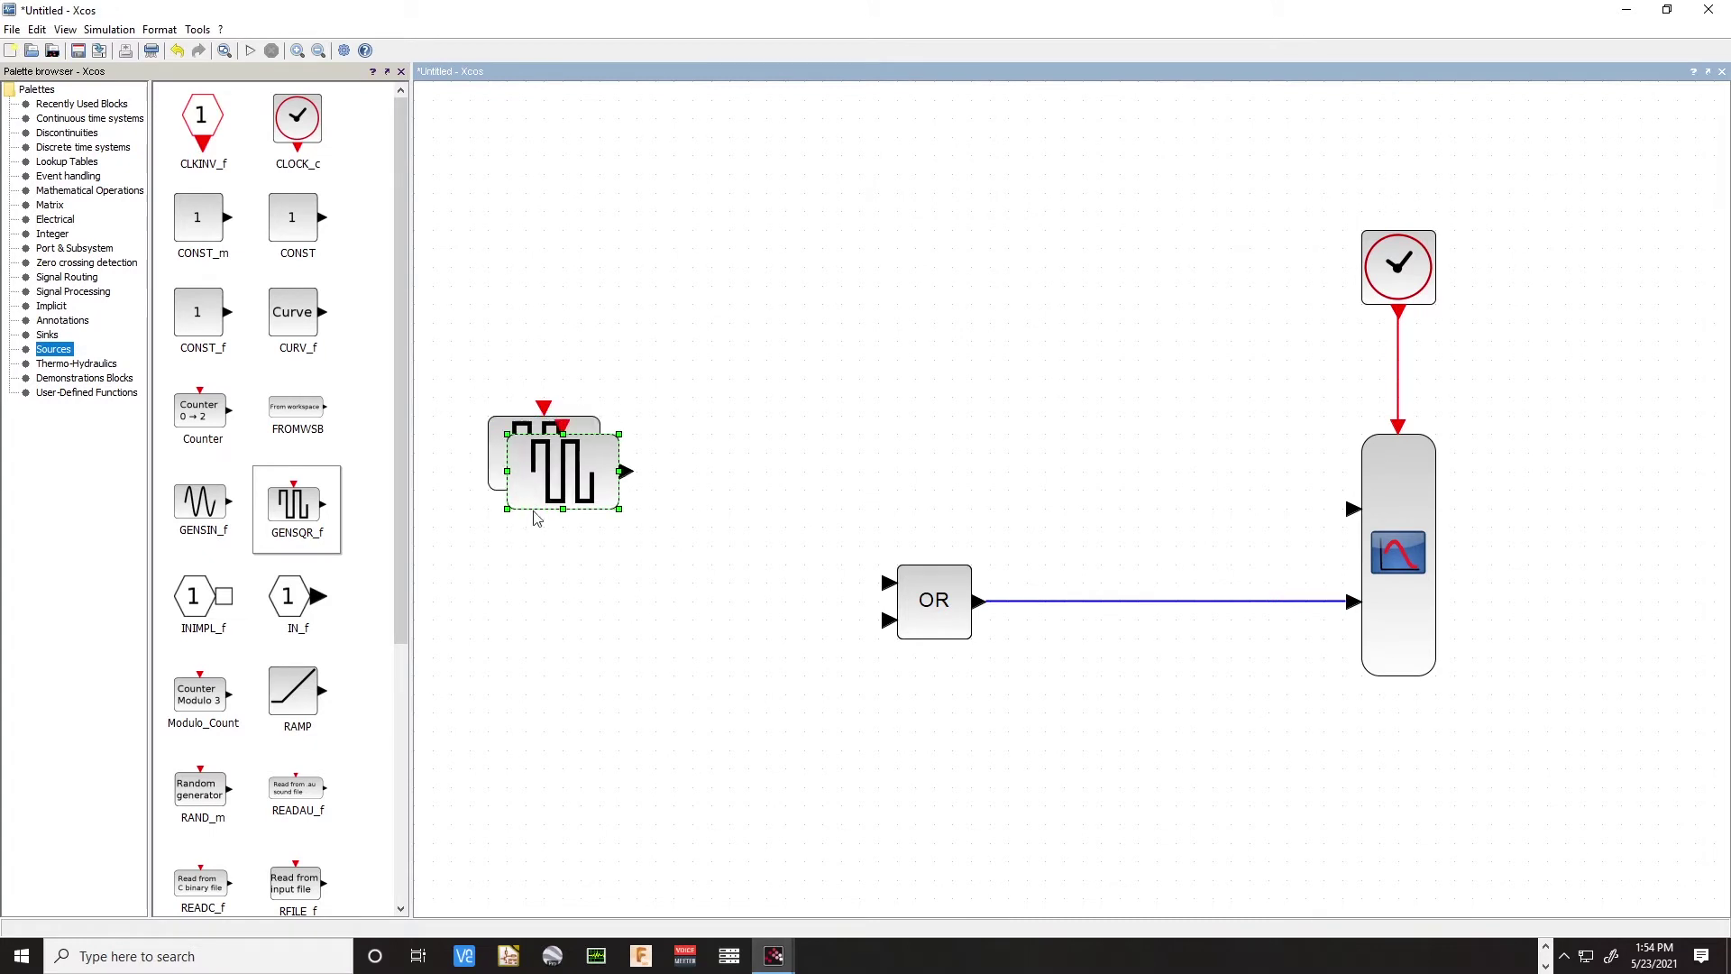
left_click_drag(536, 498, 556, 685)
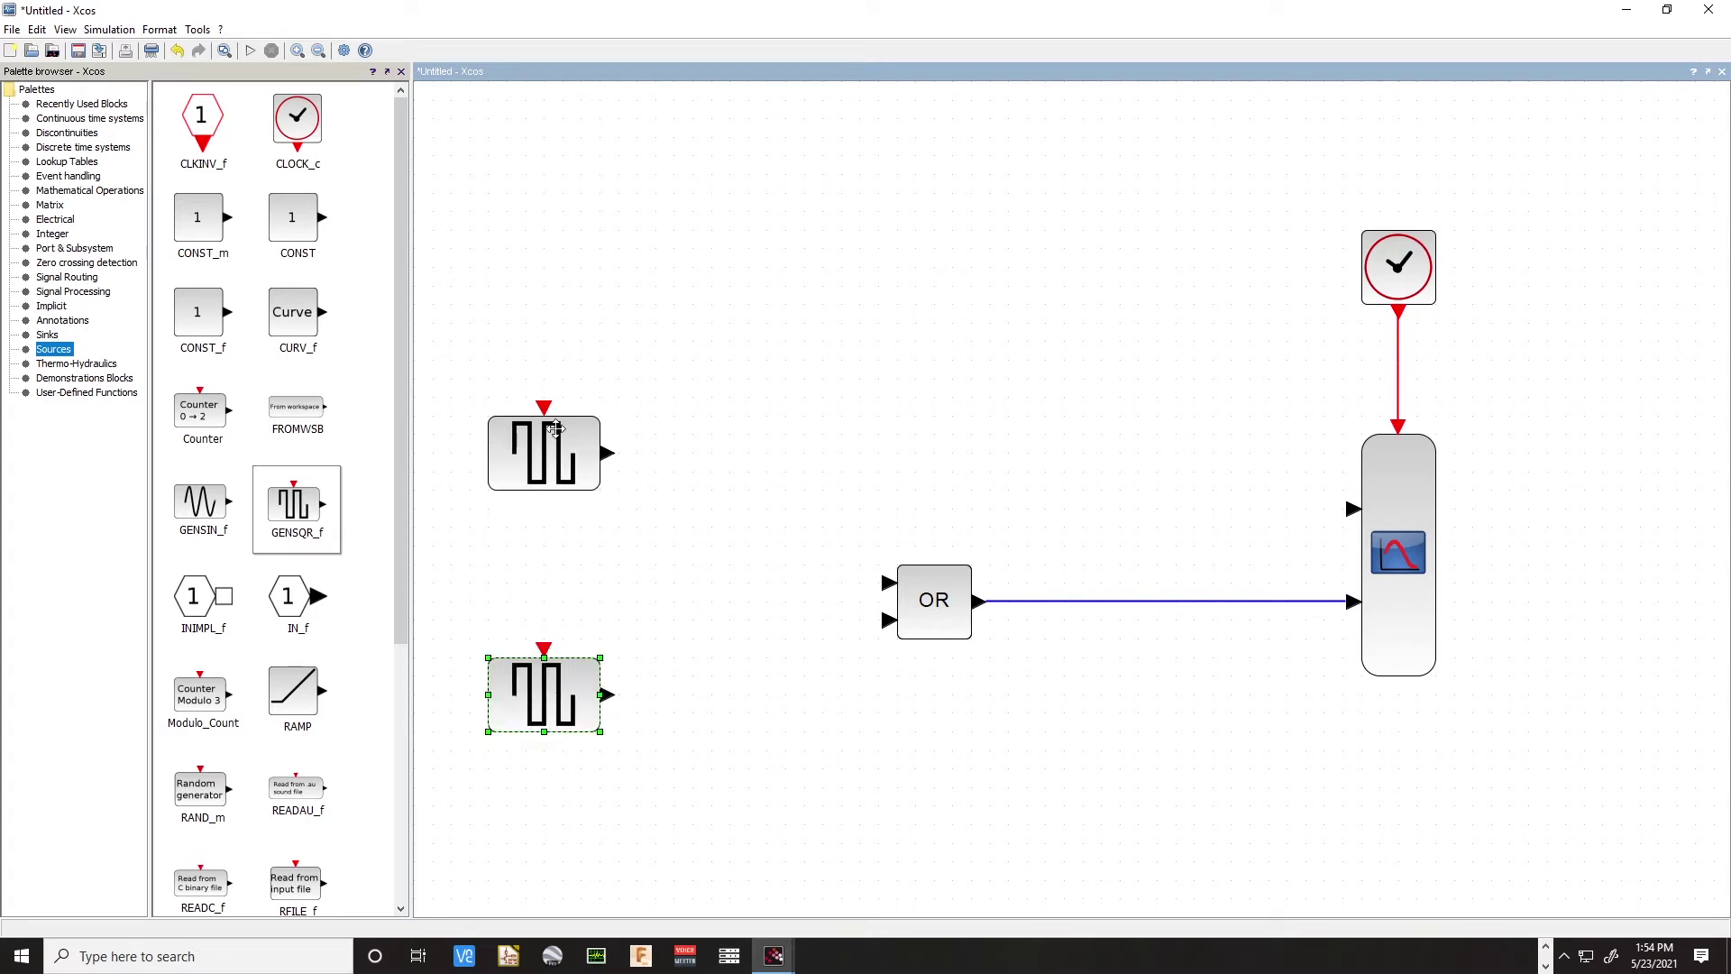
left_click_drag(556, 430, 556, 355)
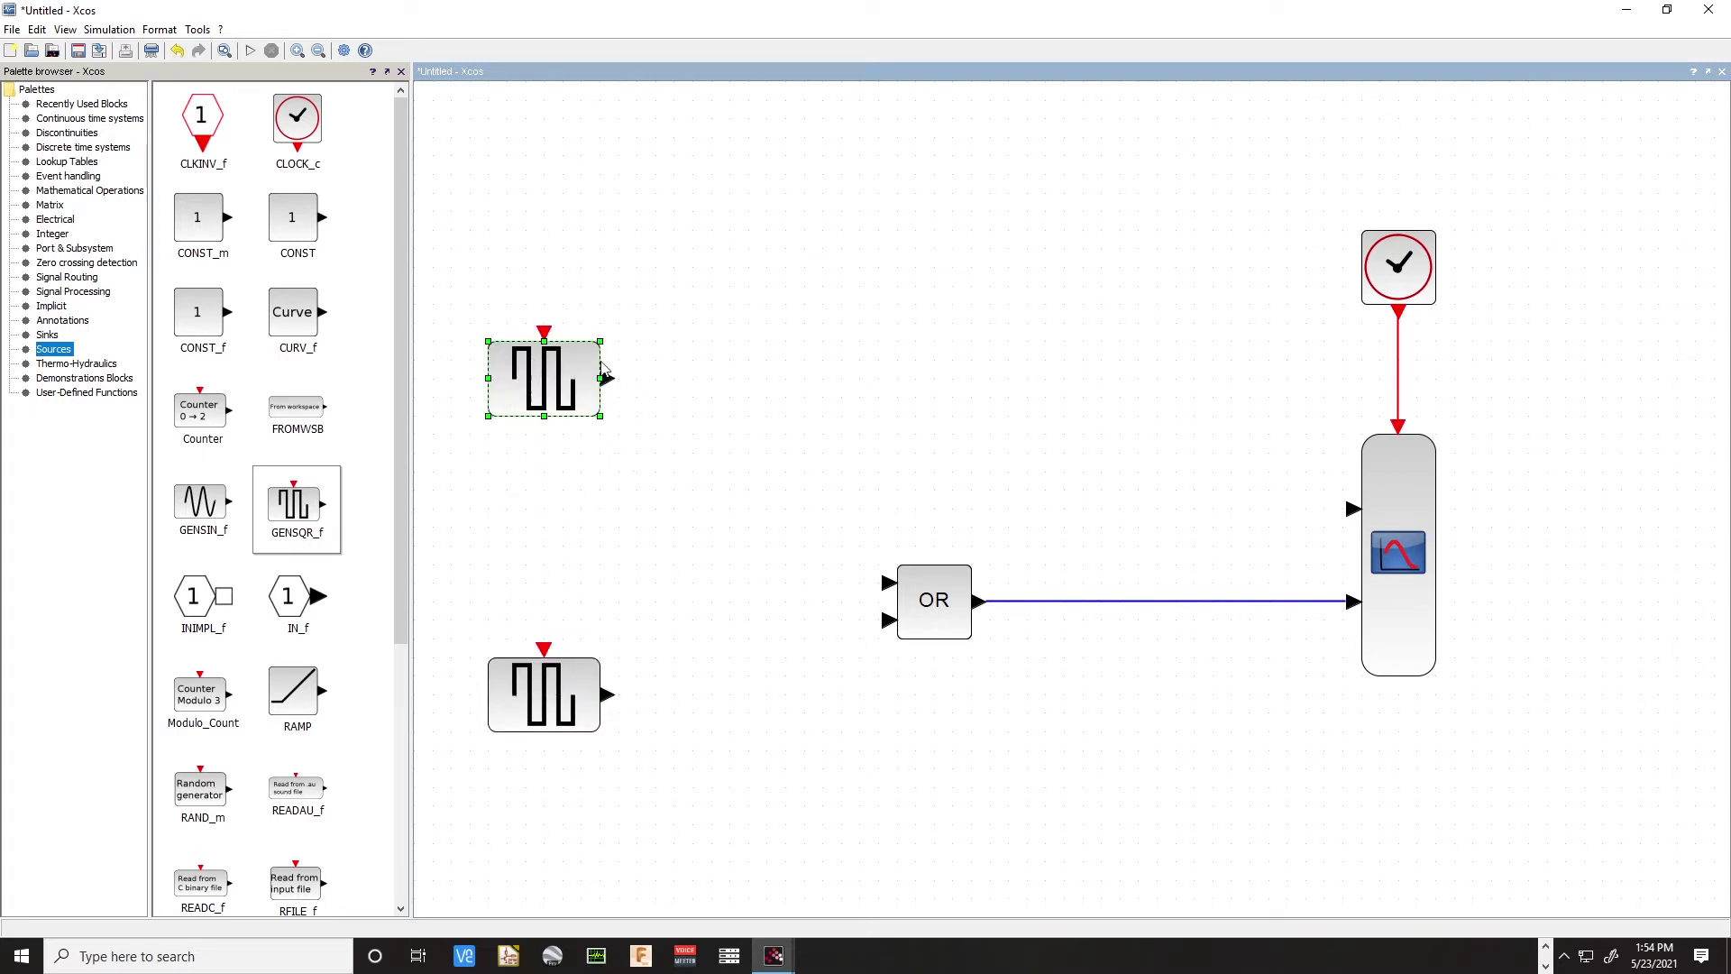
Place a CLOCK_c block above each square wave source and link each clock's event output to its source
left_click(297, 128)
left_click_drag(298, 128, 544, 229)
left_click_drag(297, 128, 548, 564)
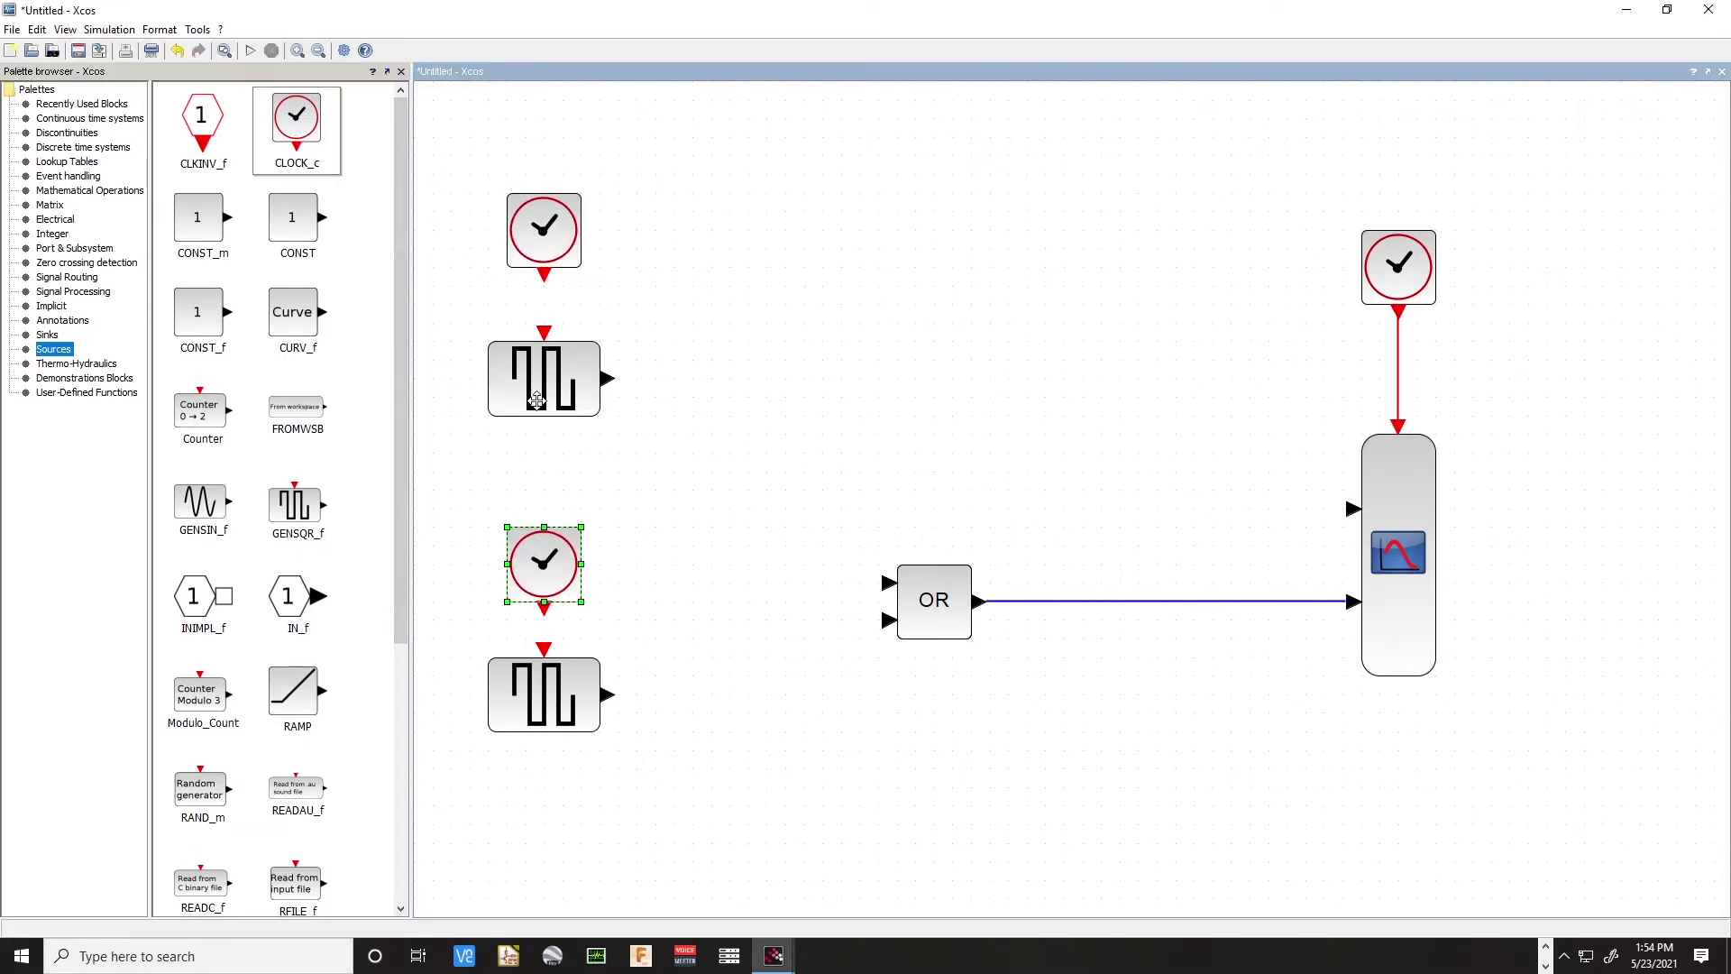
left_click_drag(545, 279, 544, 334)
left_click_drag(545, 610, 544, 649)
Set the initialisation time of the upper square wave source's clock to 0
left_click(548, 231)
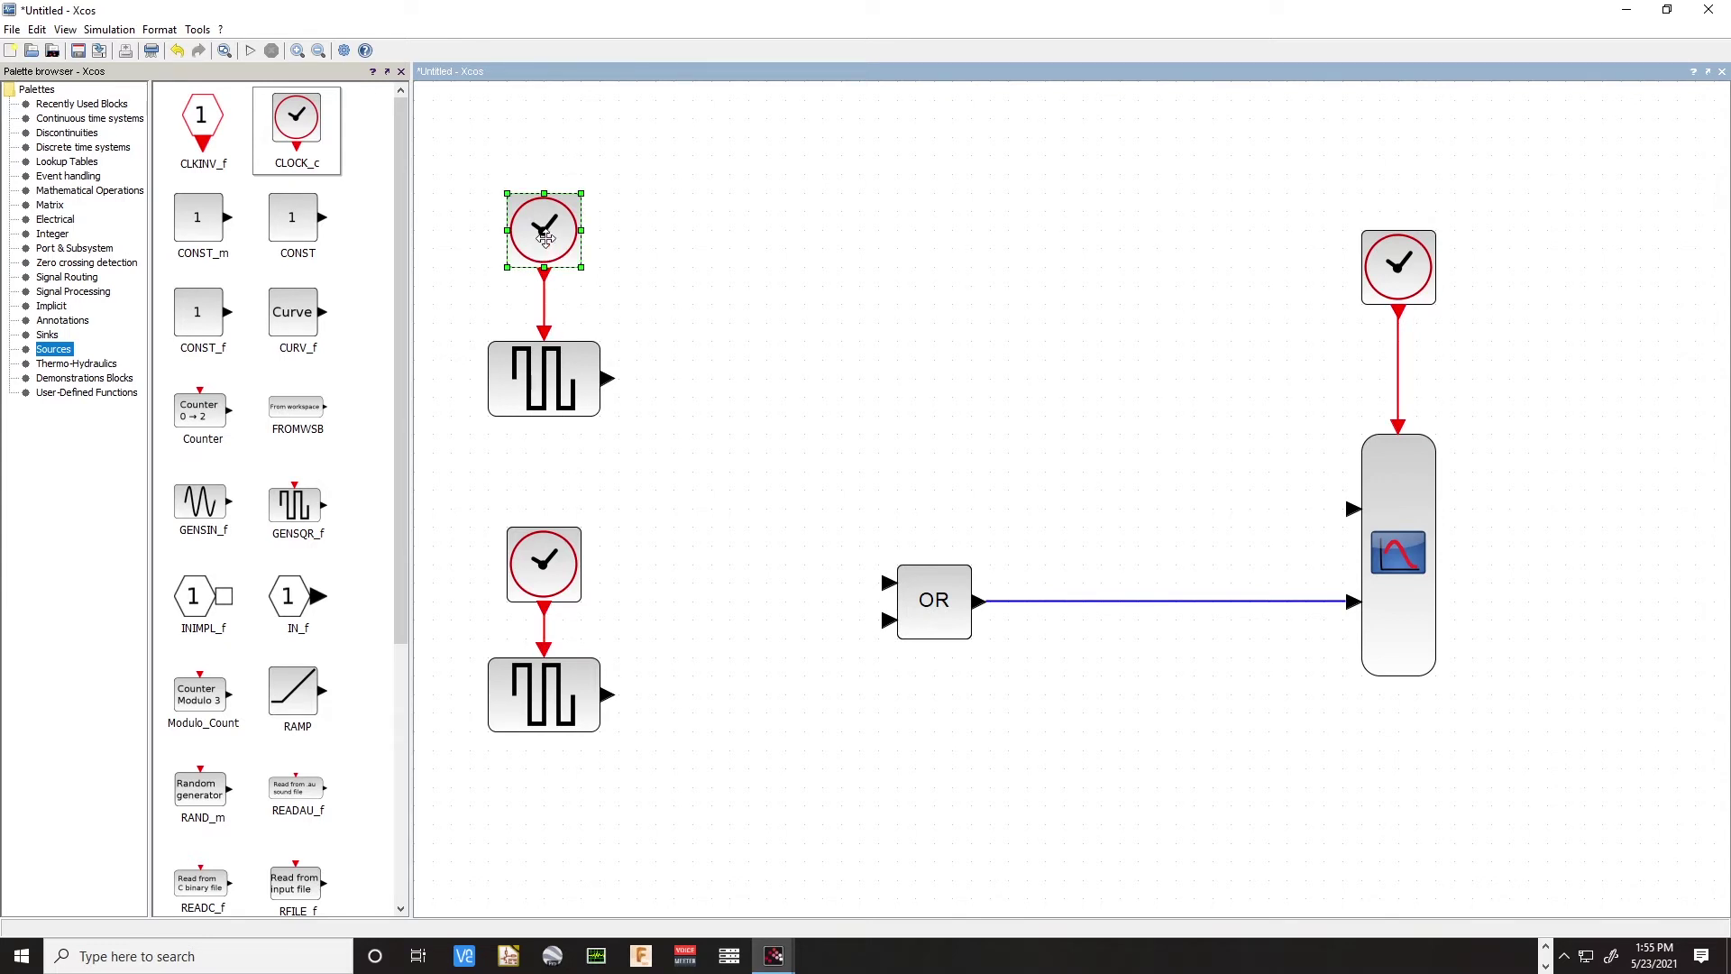
left_click(657, 298)
left_click(559, 244)
double_click(559, 244)
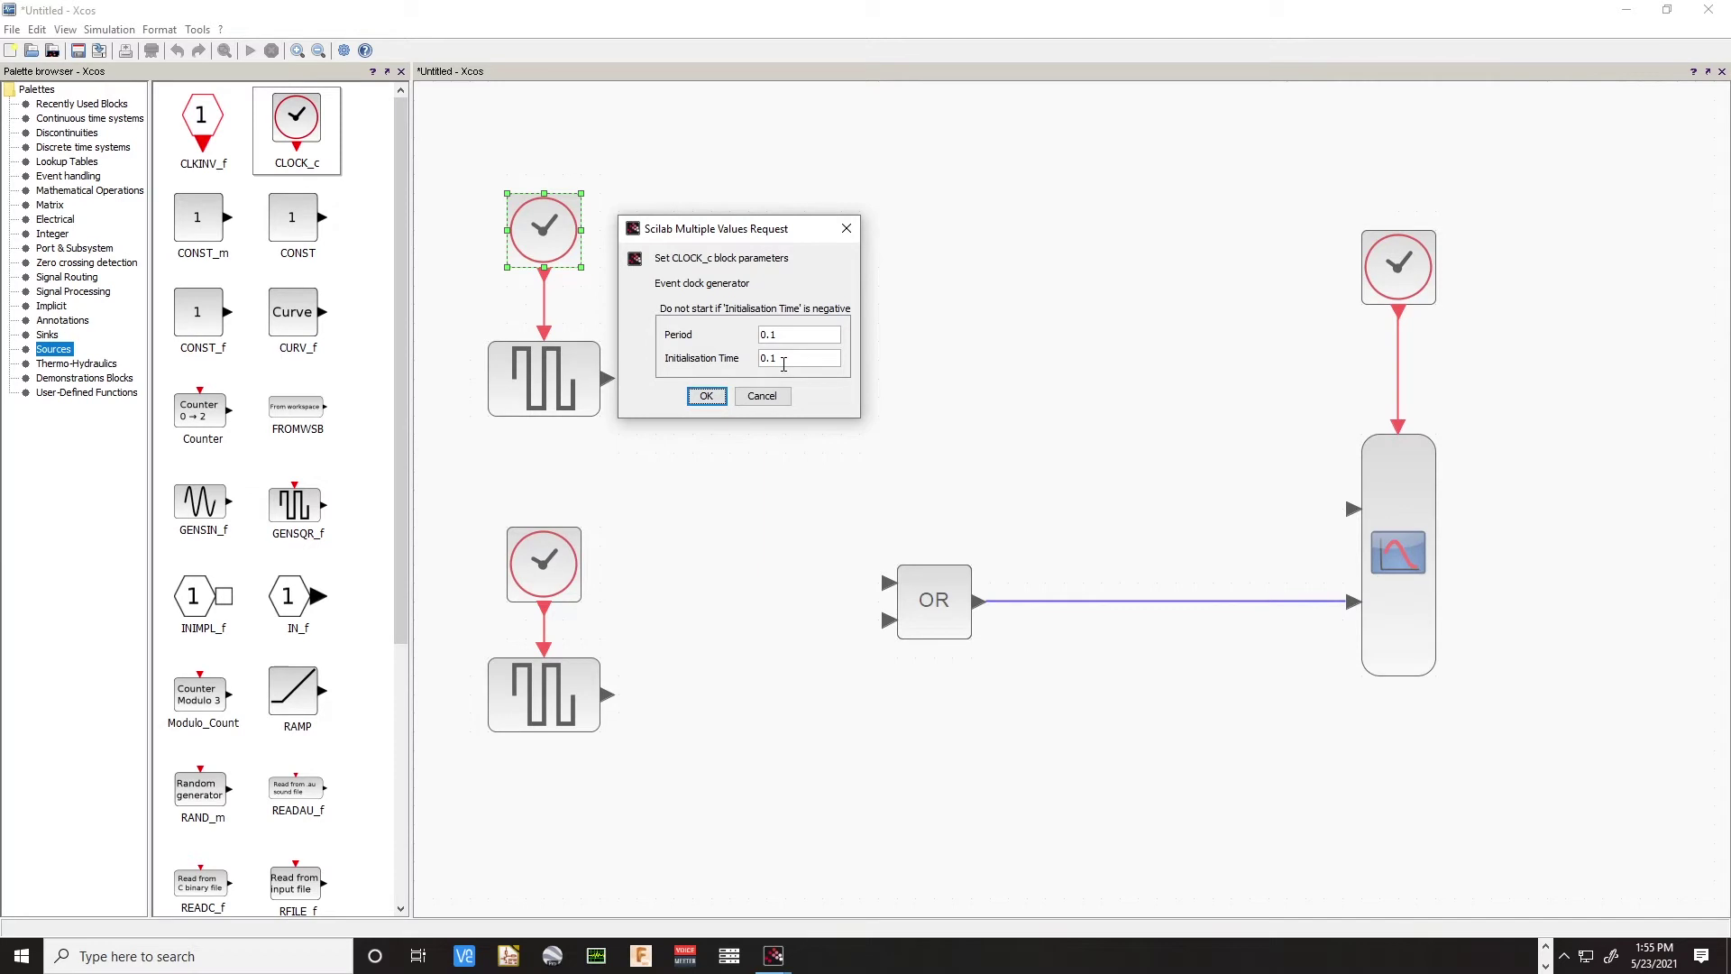
double_click(788, 358)
type("0")
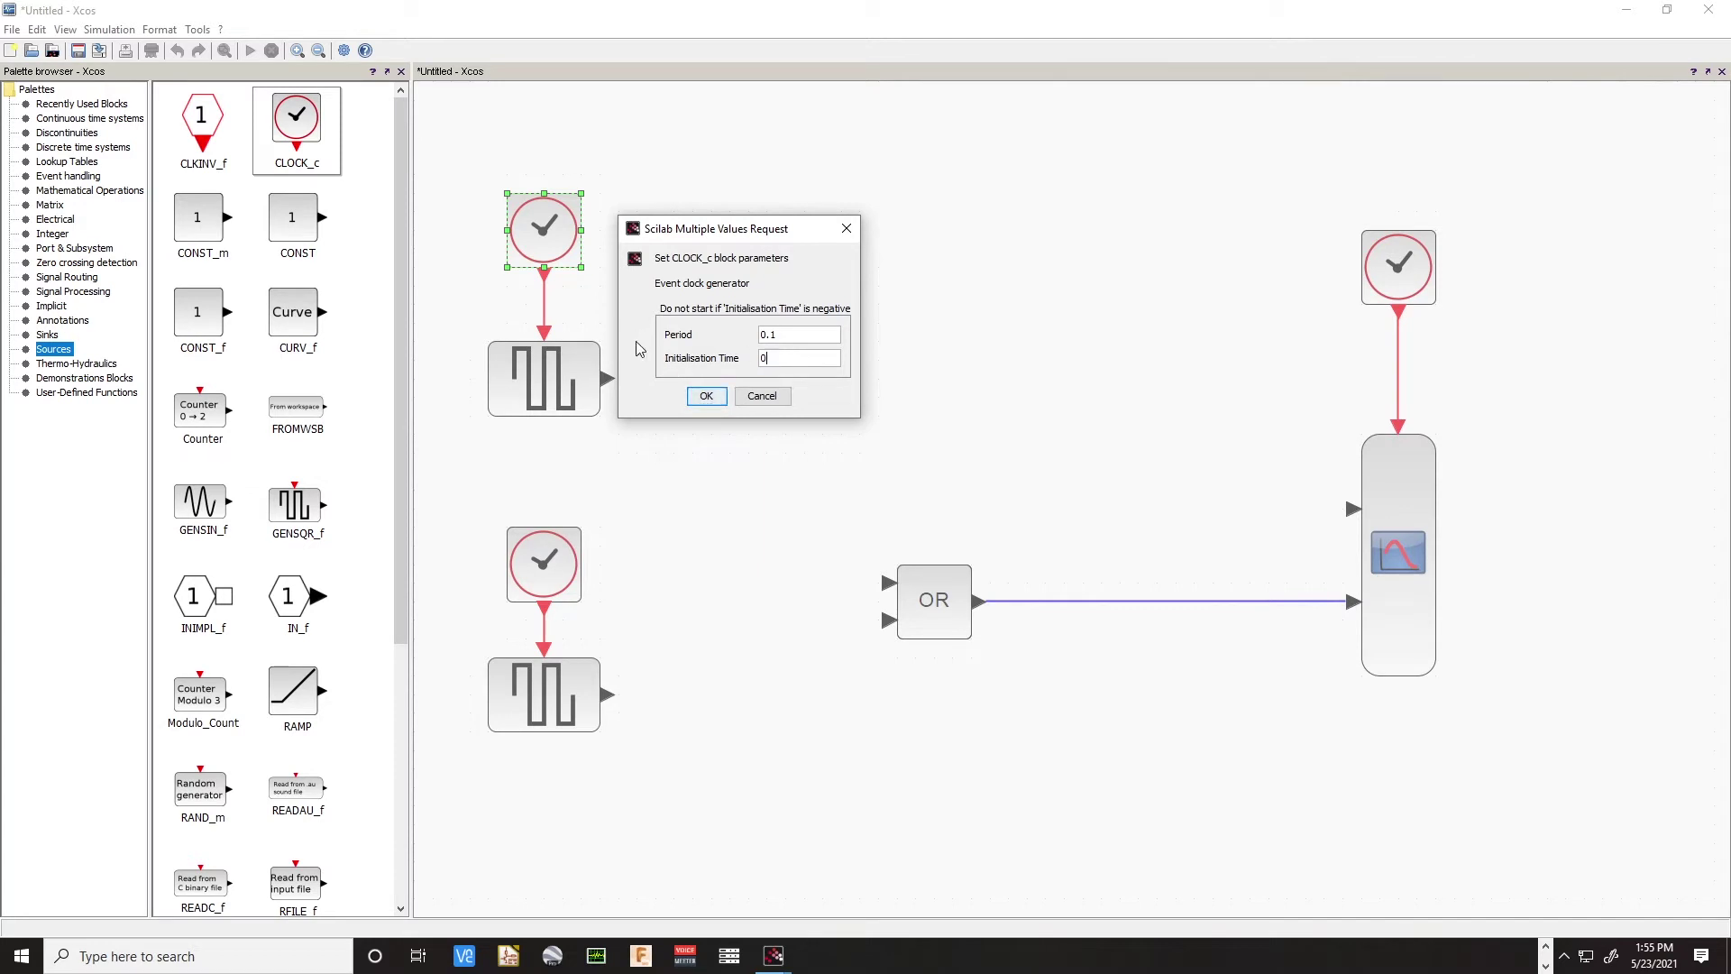
left_click(708, 397)
Set the period of the lower square wave source's clock to 0.2 and edit its initialisation time
left_click(541, 562)
double_click(543, 562)
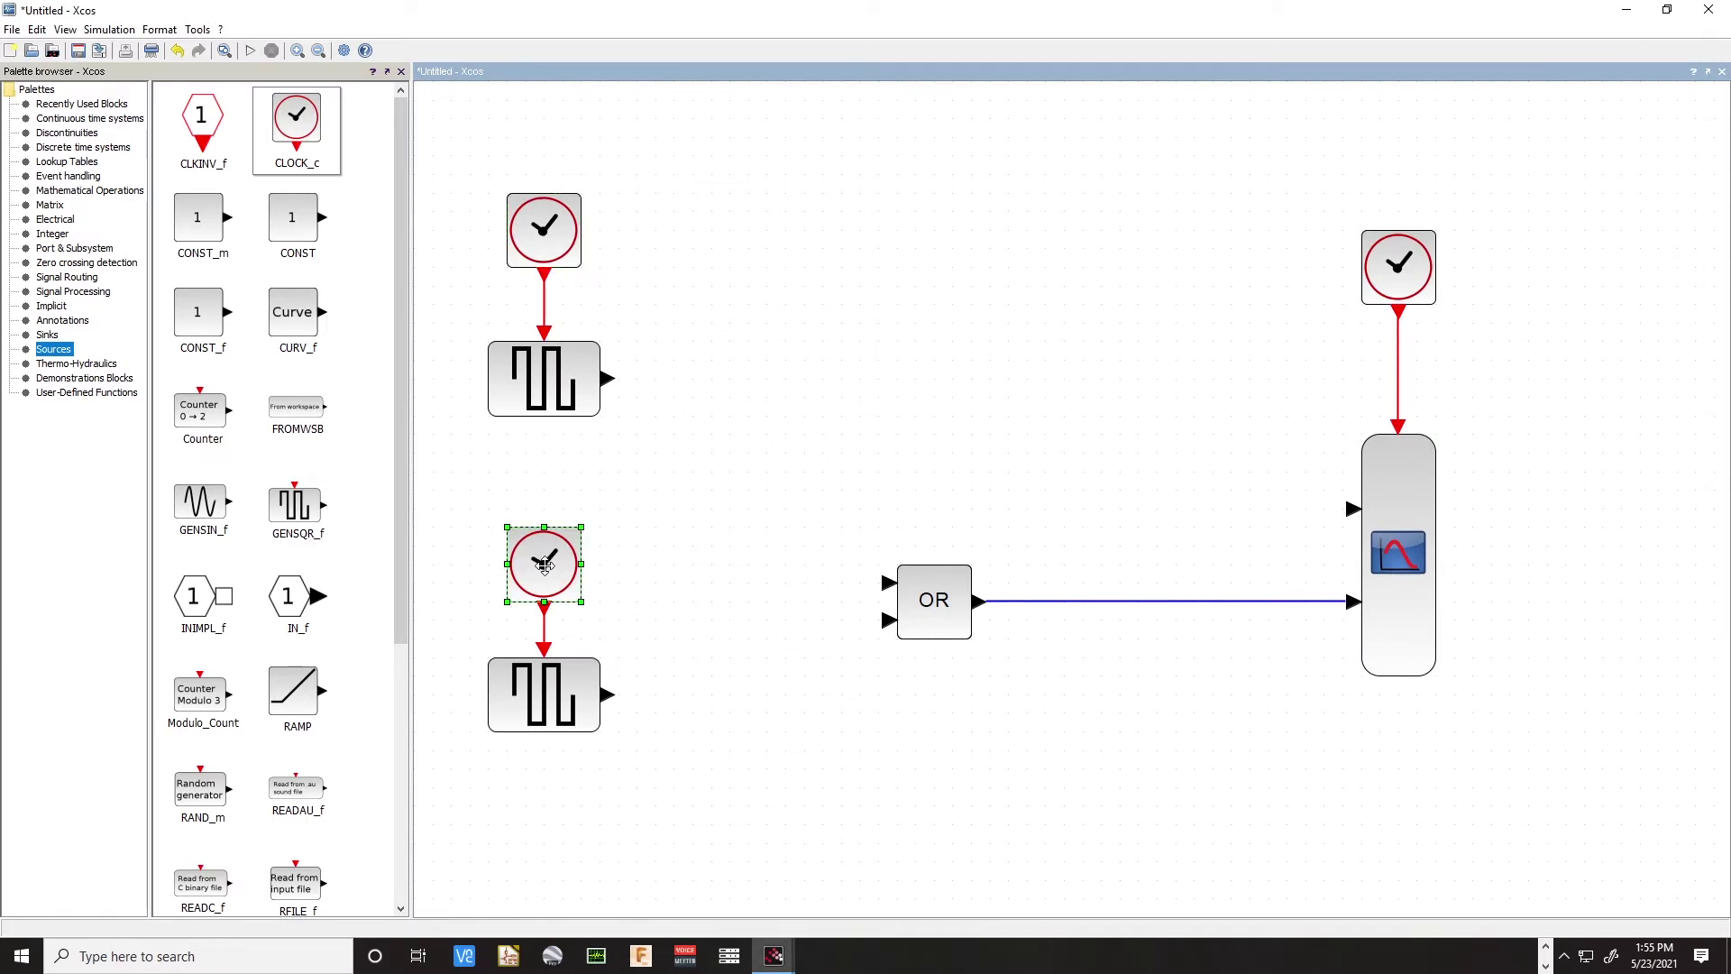
left_click(776, 335)
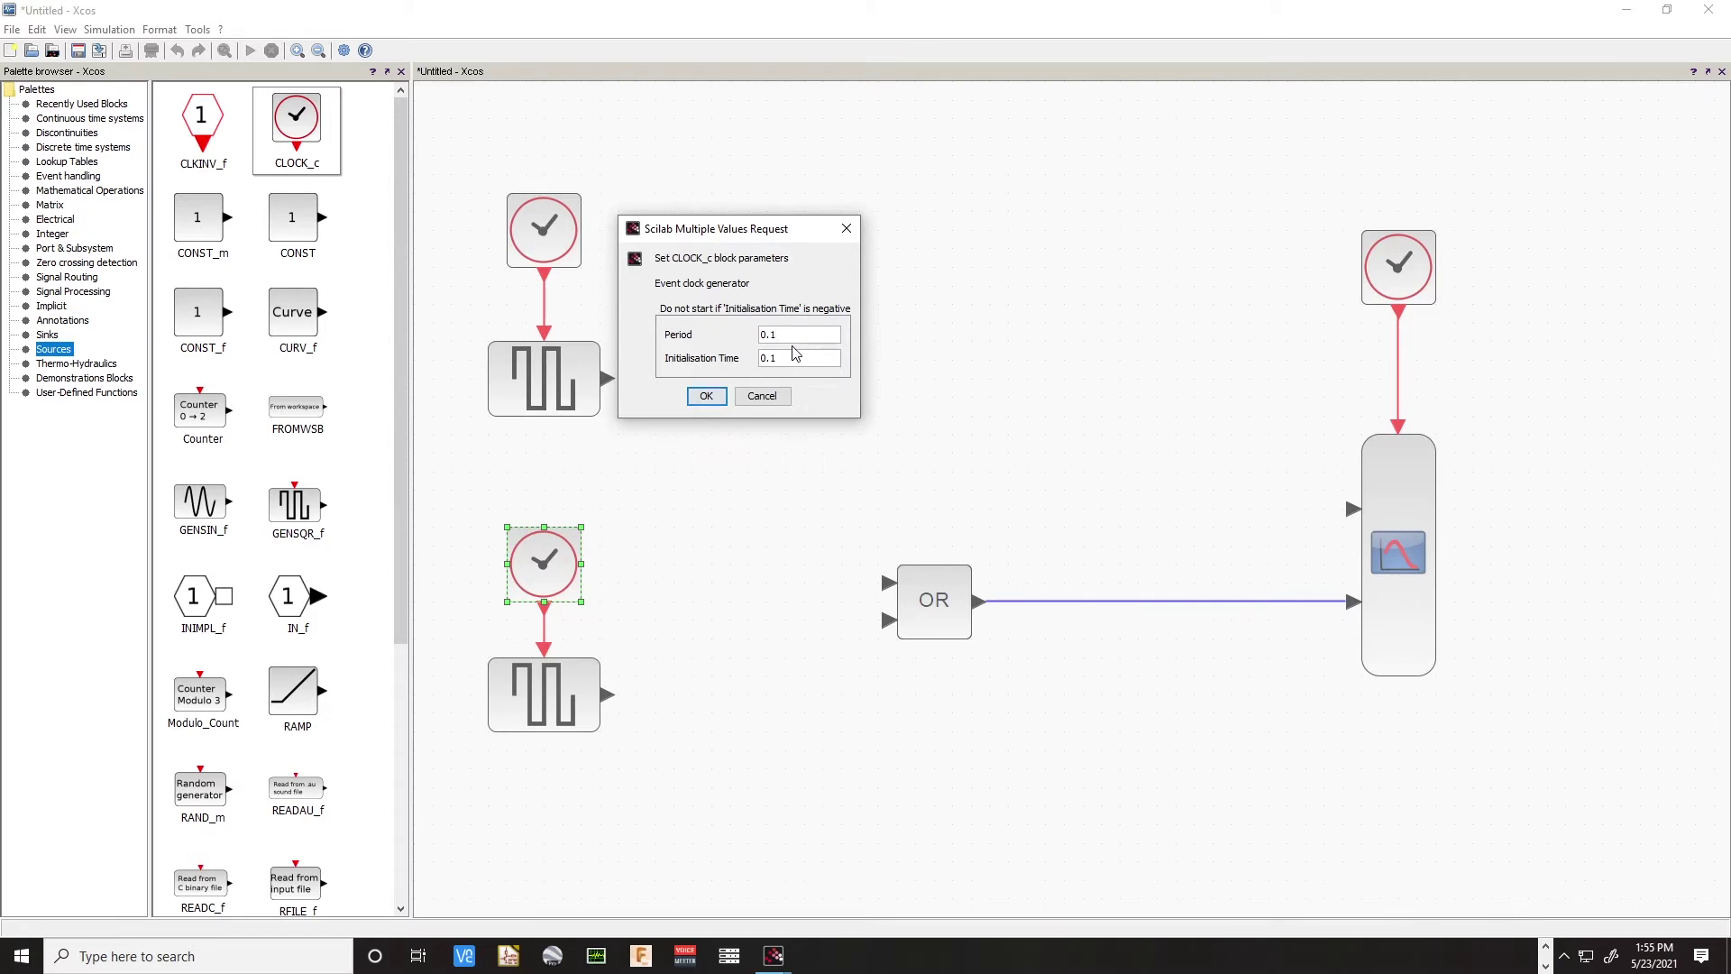
key("BackSpace")
left_click(764, 358)
key("BackSpace")
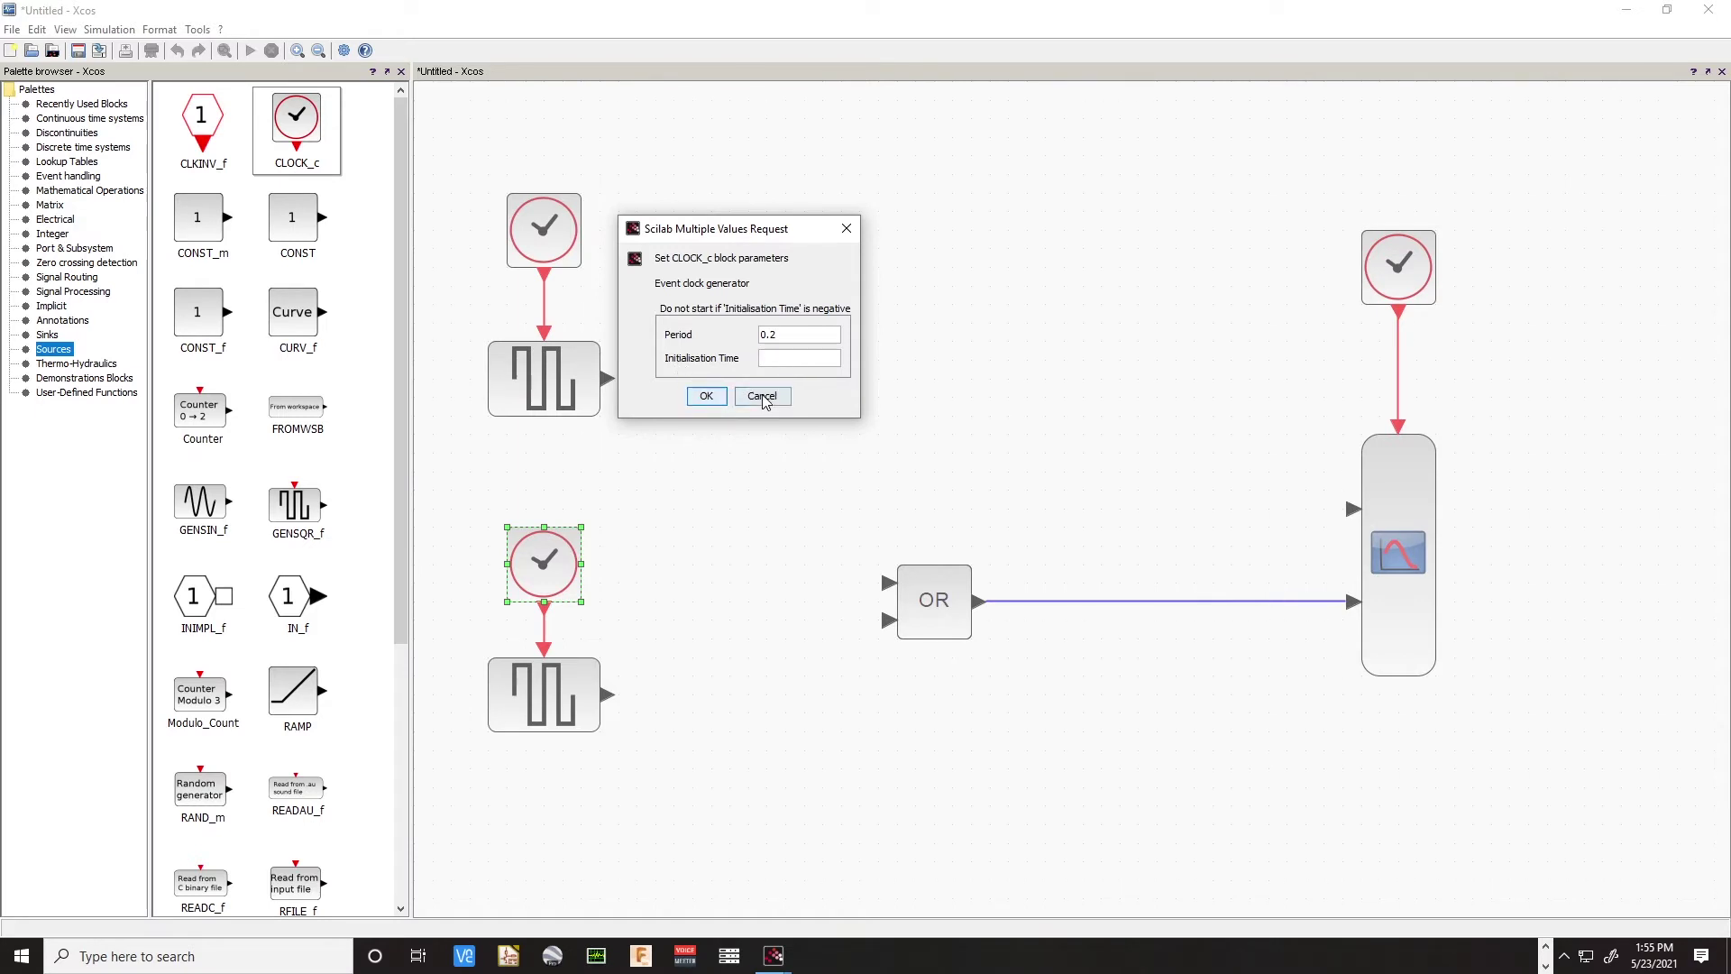
left_click(704, 398)
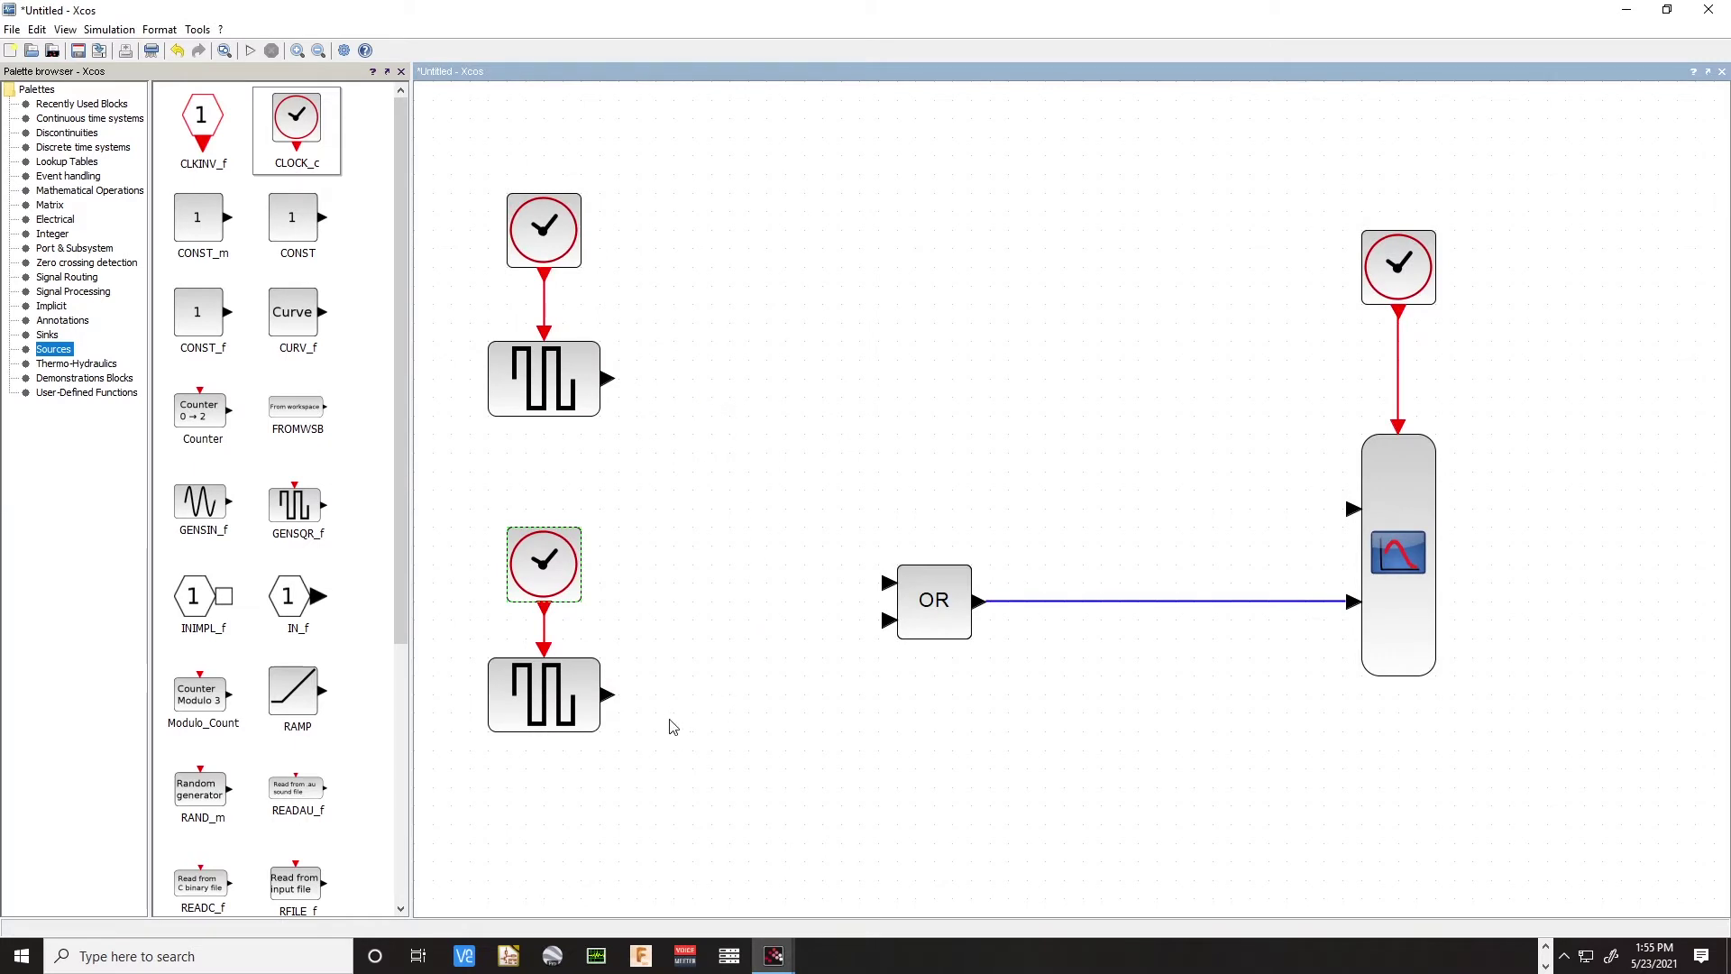
Connect the two square wave outputs to the OR block's inputs and reroute all links with the horizontal link style
left_click_drag(609, 696, 888, 625)
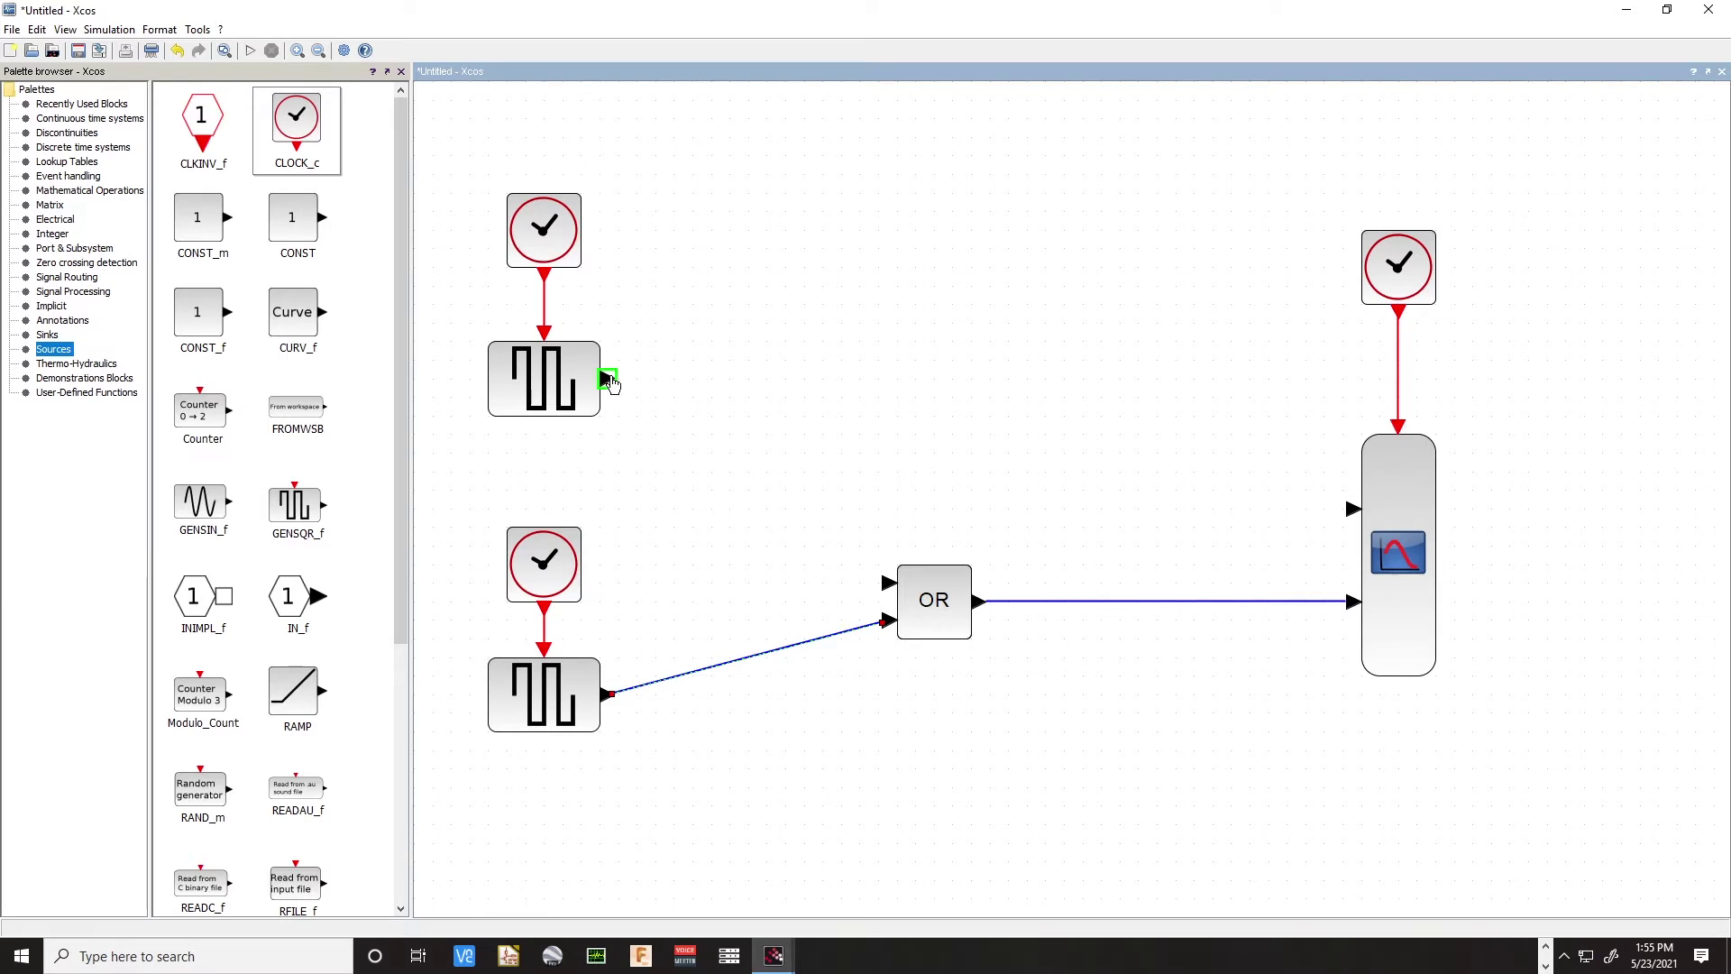
left_click_drag(609, 379, 886, 581)
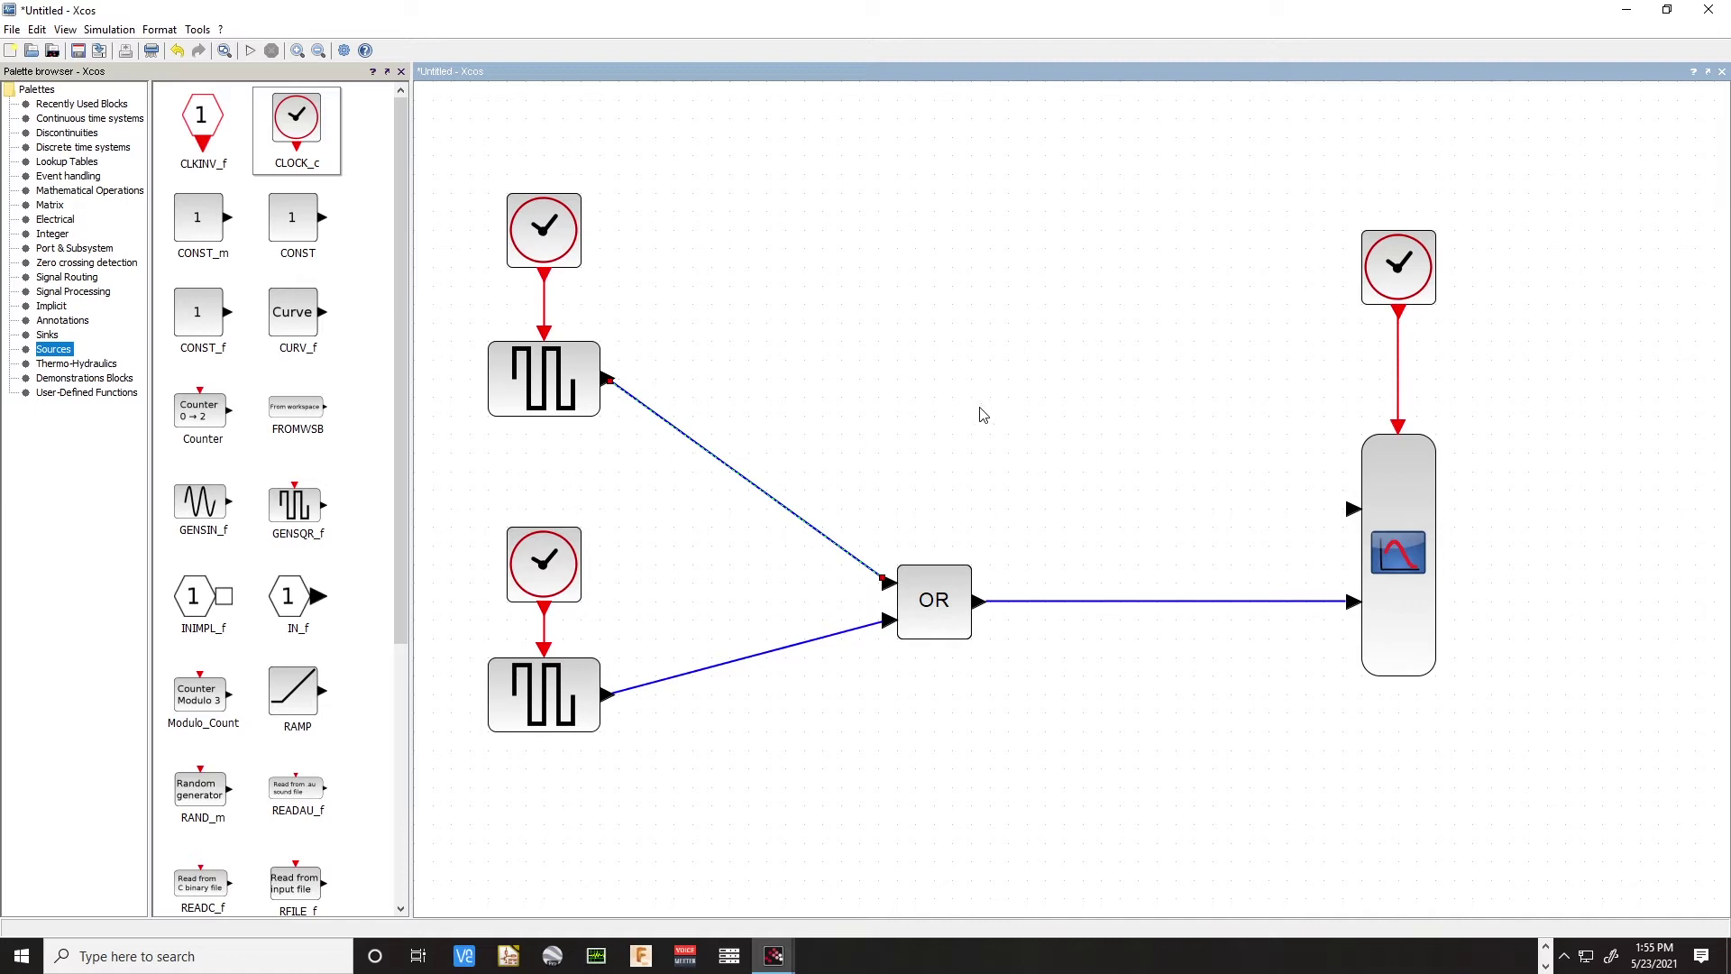
key("ctrl+a")
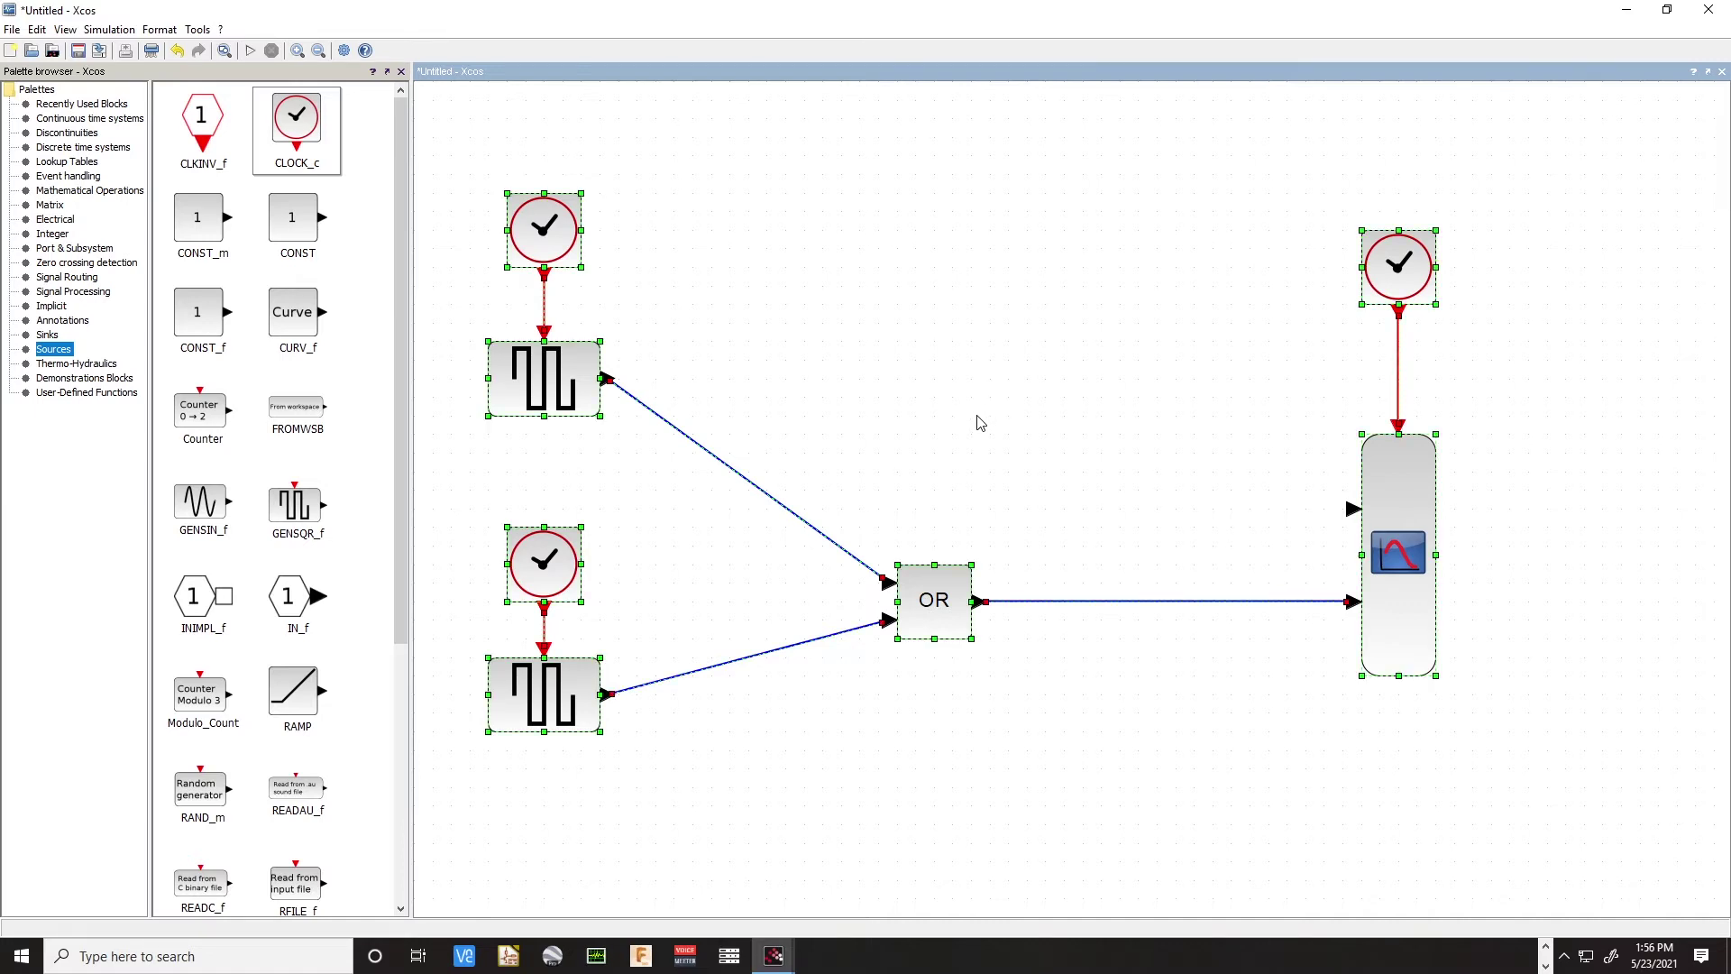
key("h")
left_click(980, 424)
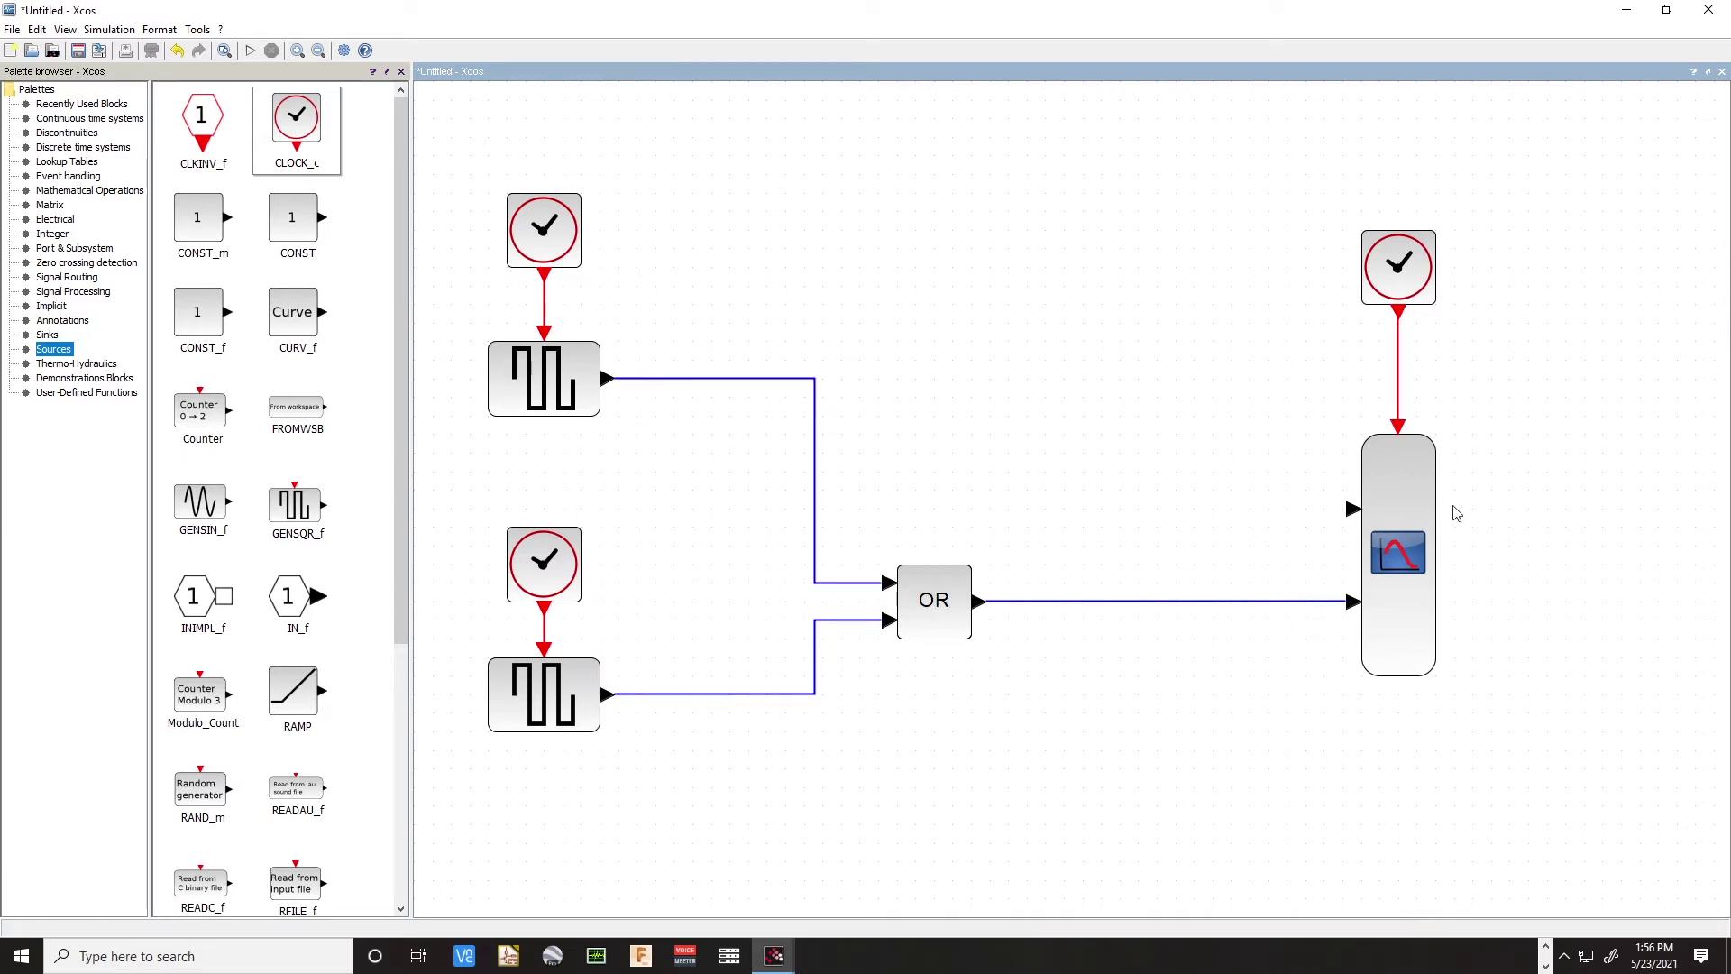
Set the CMSCOPE input port sizes to 1 1 1, its Ymin vector to -1 -1 -1 and its Ymax vector to 1 1 1
double_click(1399, 525)
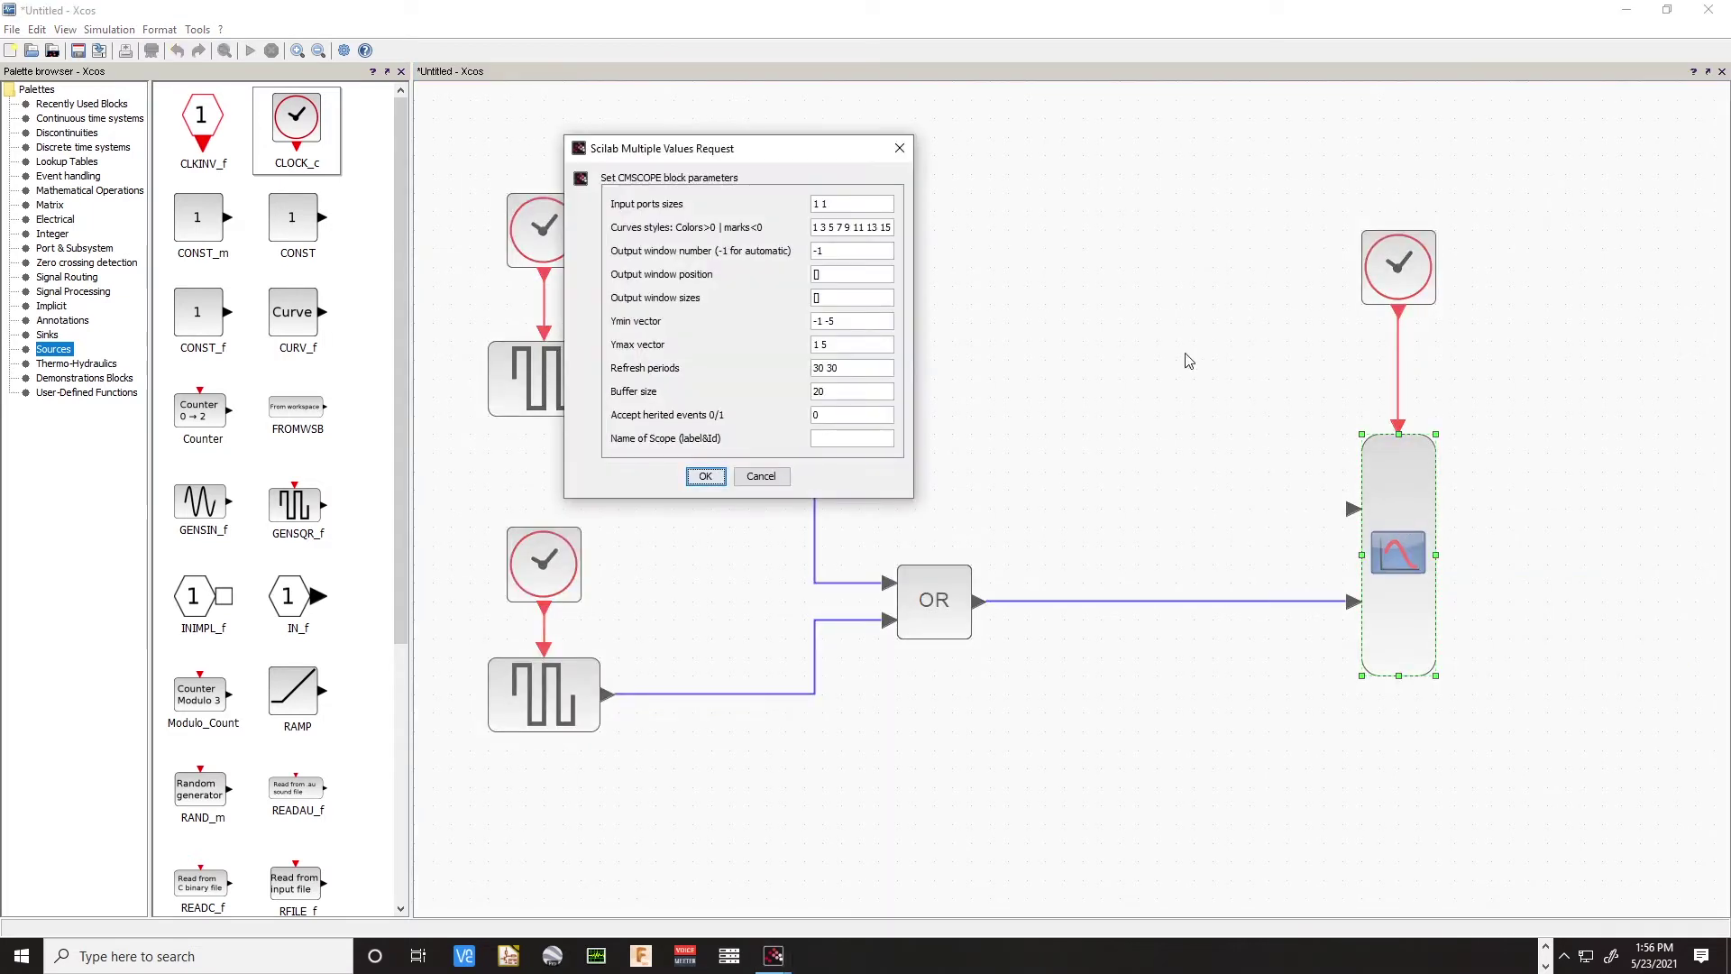
left_click(828, 203)
left_click_drag(821, 323, 807, 332)
type("0 0 0")
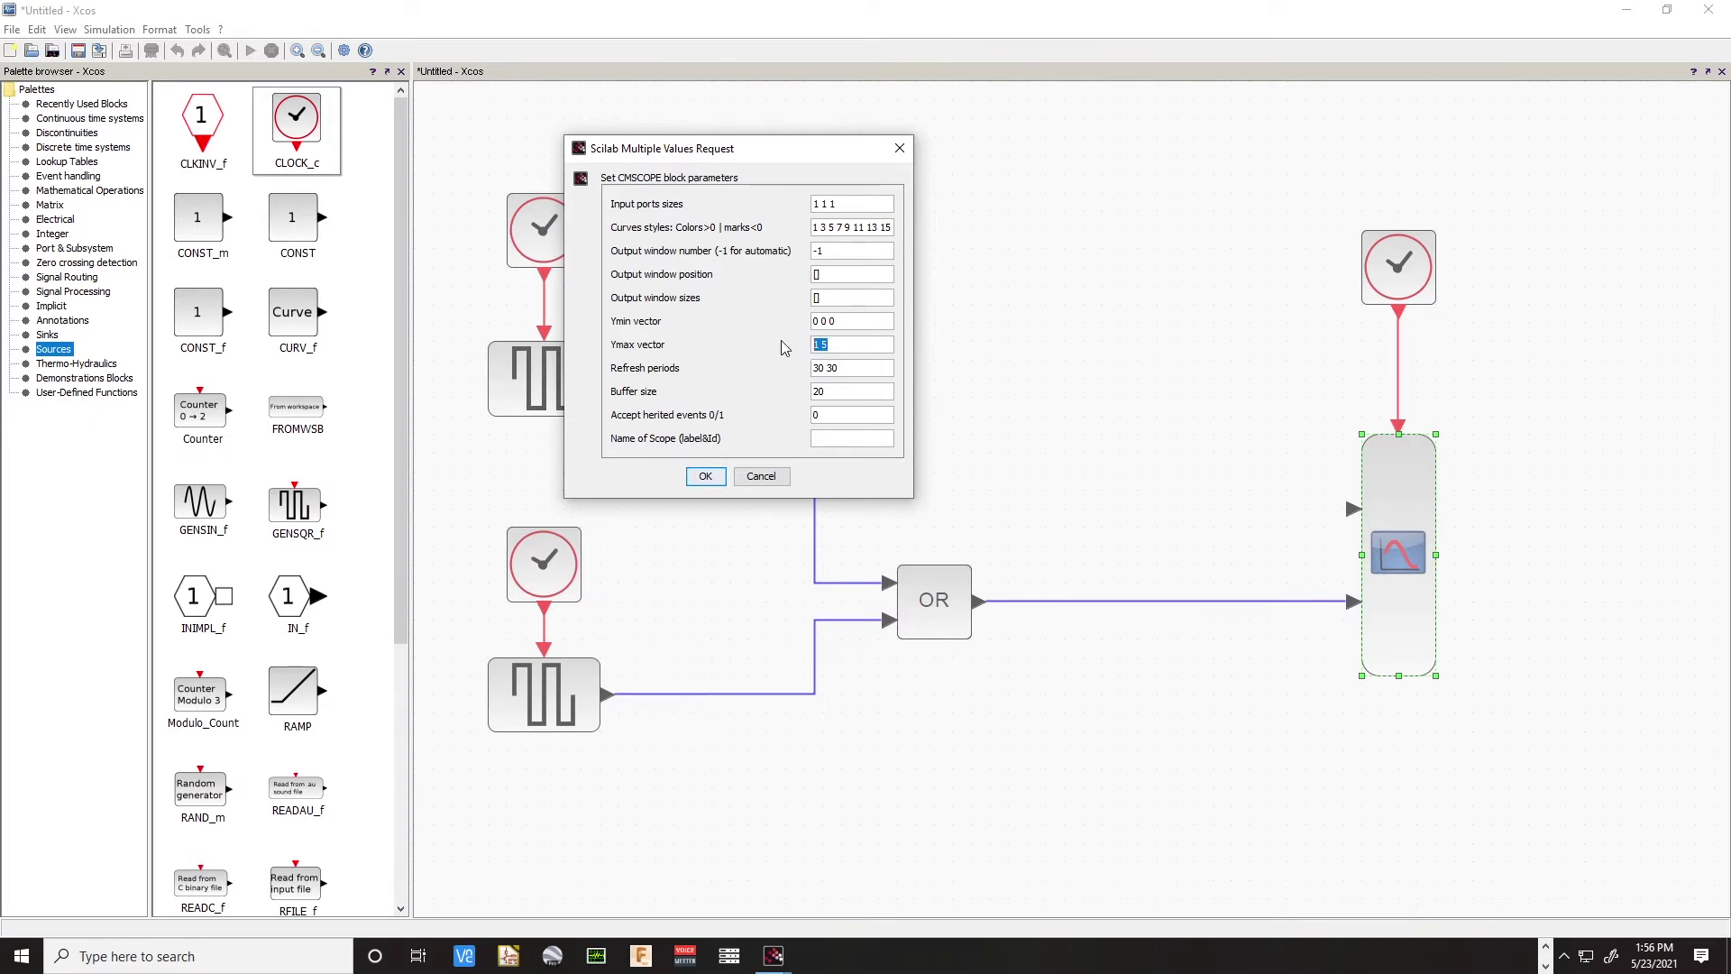
type("1 1 1")
key("shift+Tab")
type("-1 -1 -1")
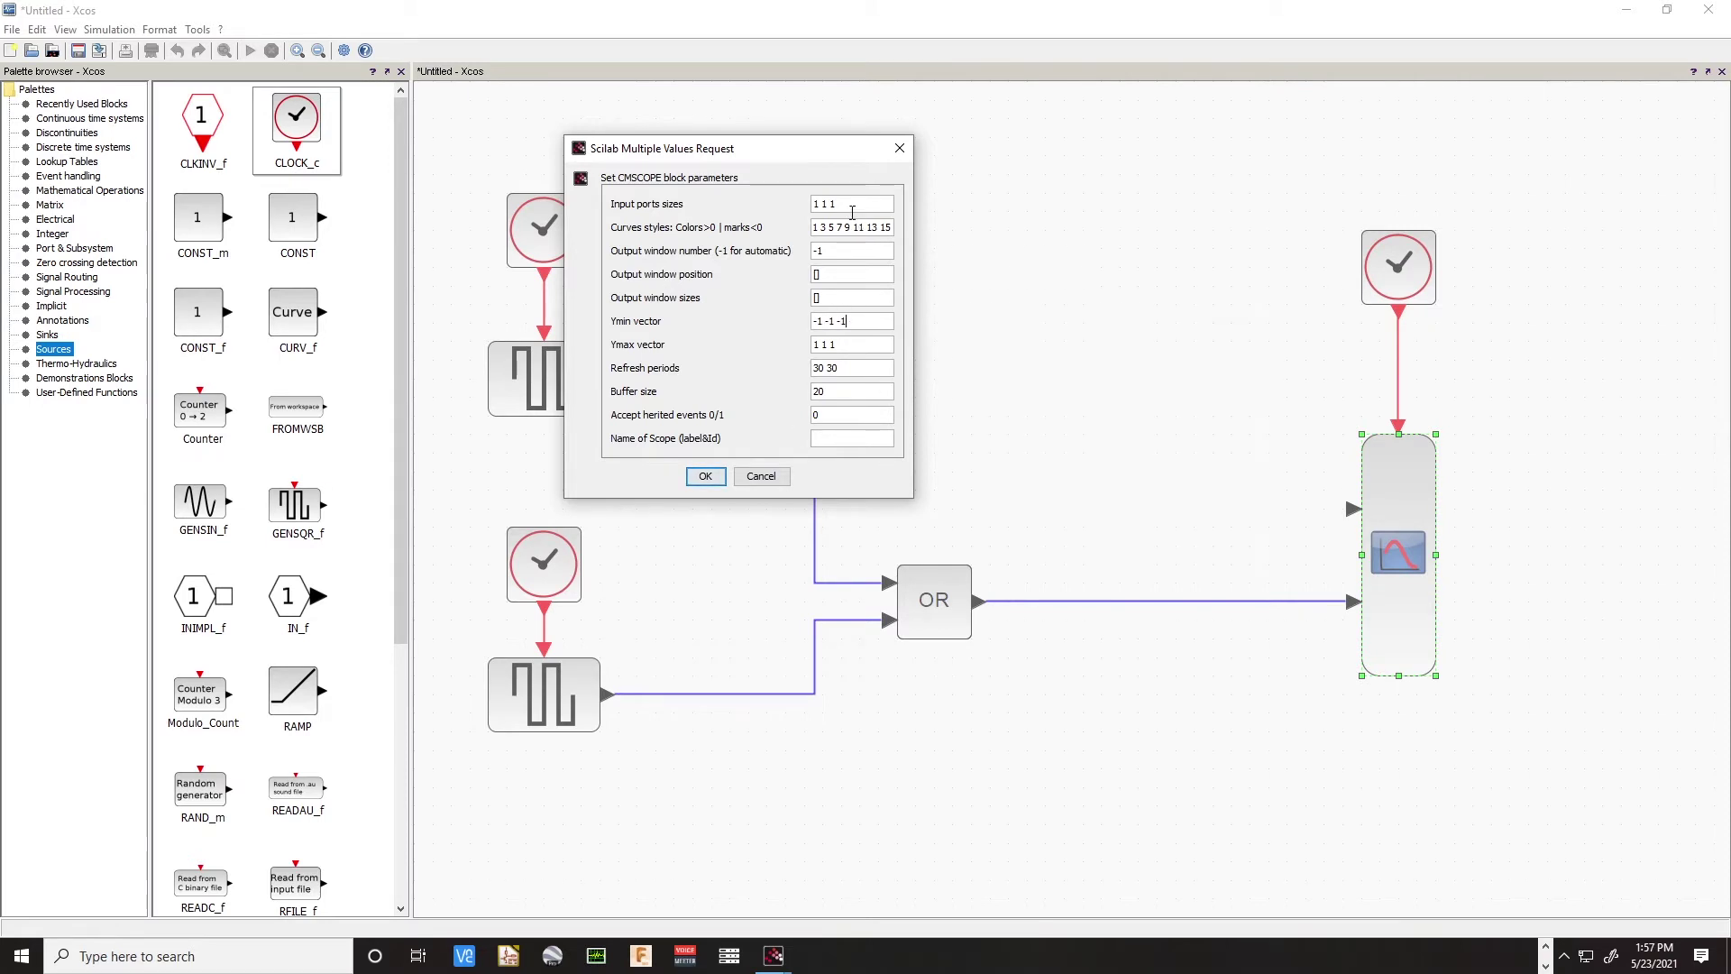
Set the CMSCOPE refresh periods to 30 30 30 and apply the block parameters
left_click(706, 479)
left_click(737, 352)
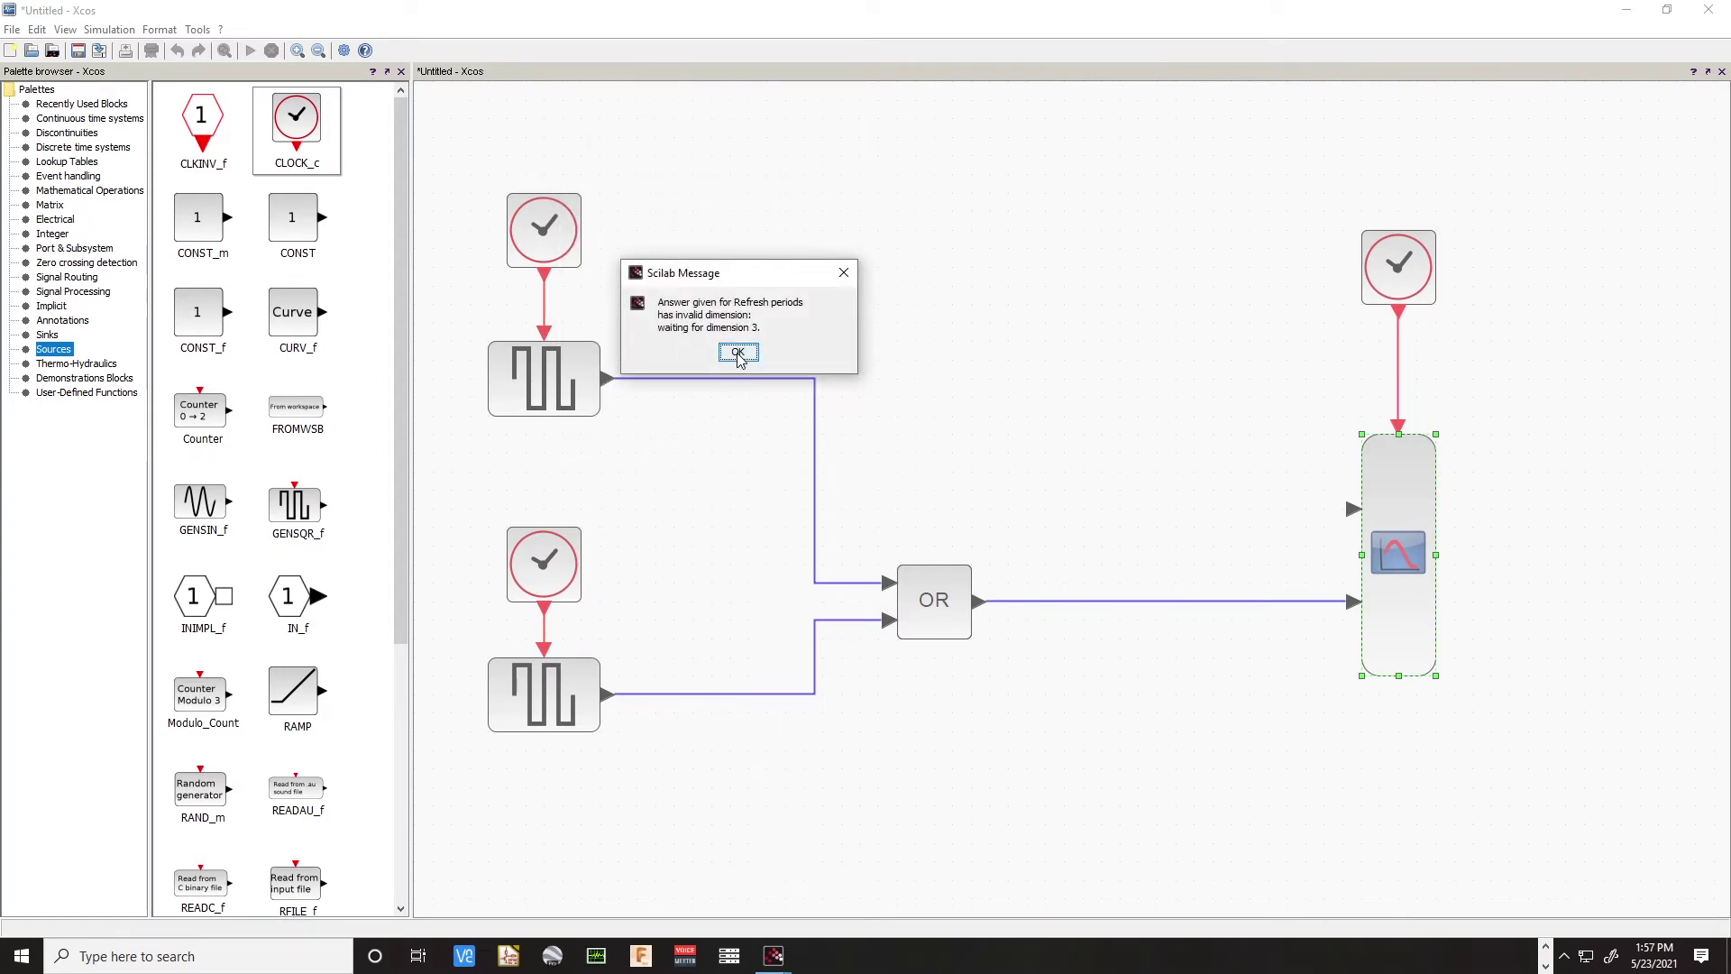
left_click(864, 368)
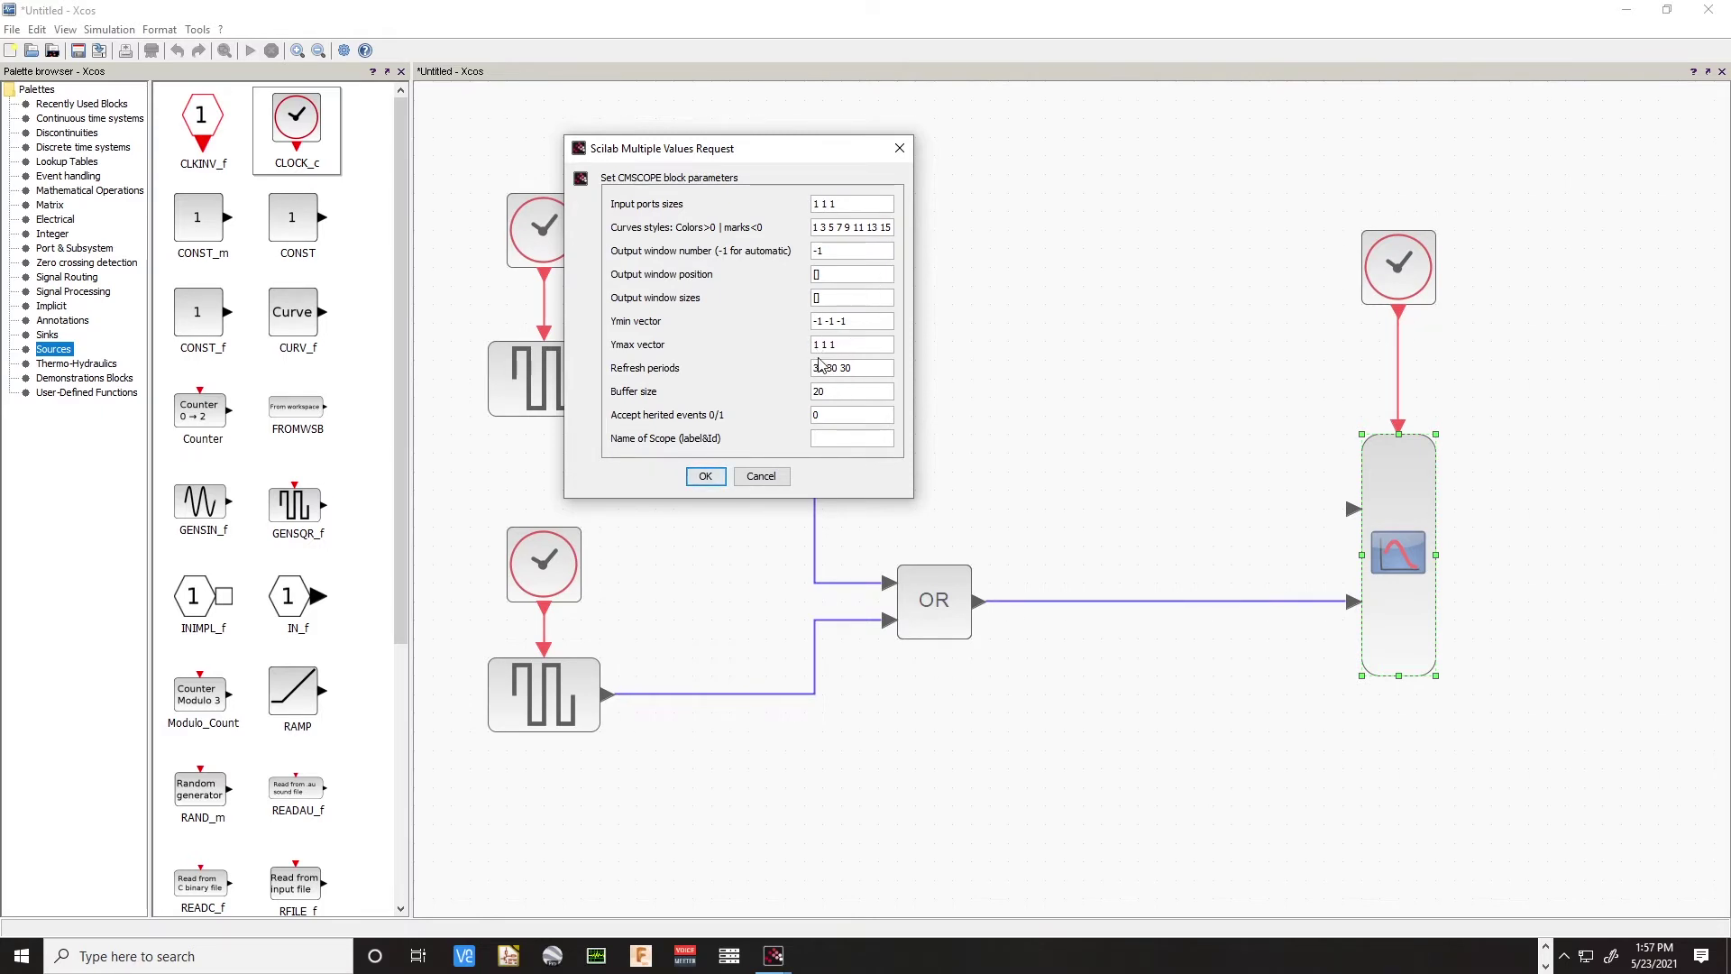
left_click(705, 475)
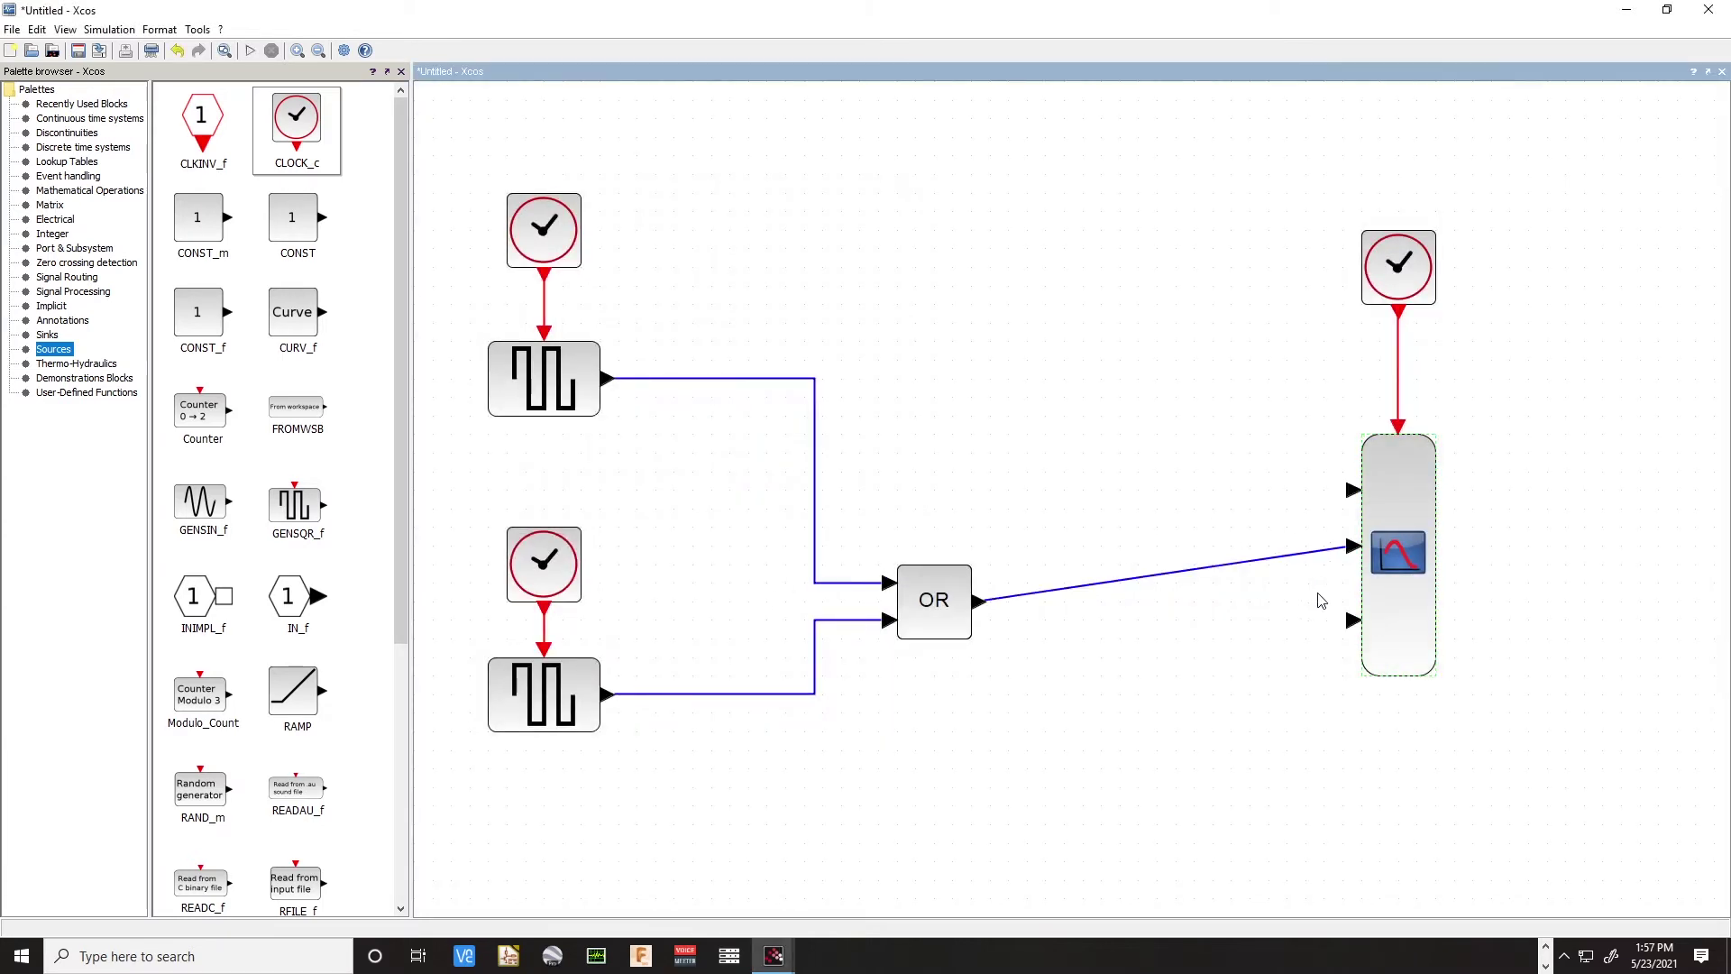
Delete the link from the OR block to the scope's middle input and reconnect the OR output to the lowest scope input
left_click(1238, 564)
left_click(1231, 623)
left_click_drag(1194, 566, 1229, 652)
left_click(1182, 579)
key("Delete")
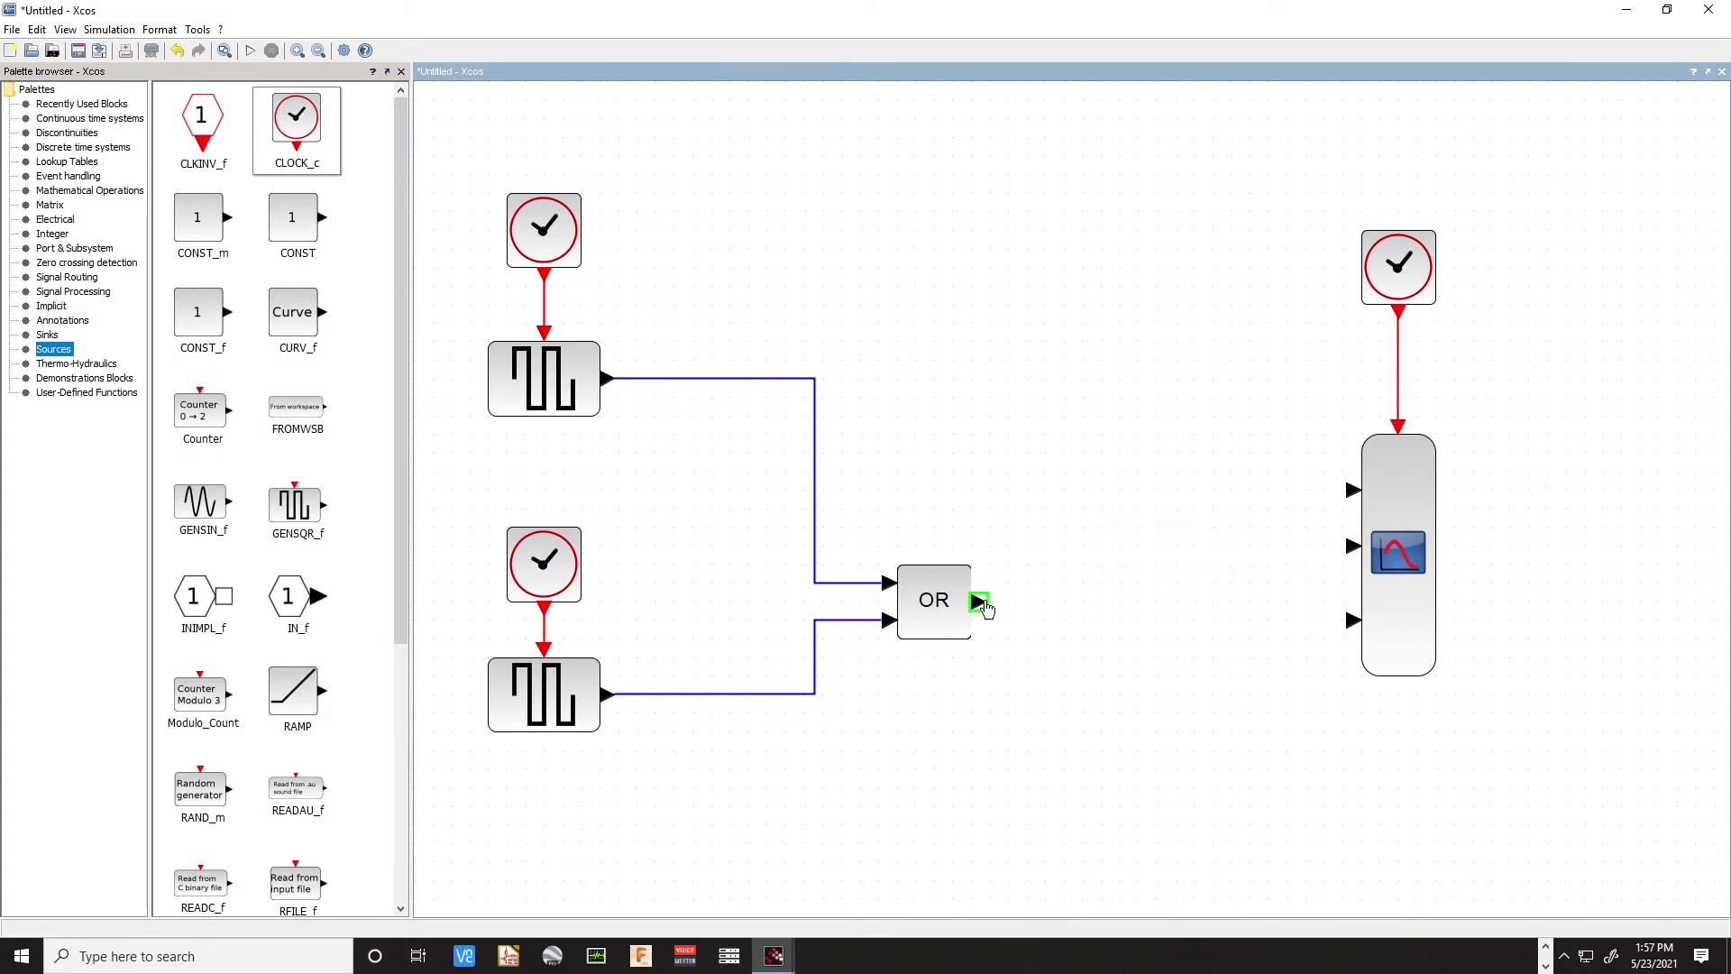
left_click_drag(981, 602, 1352, 619)
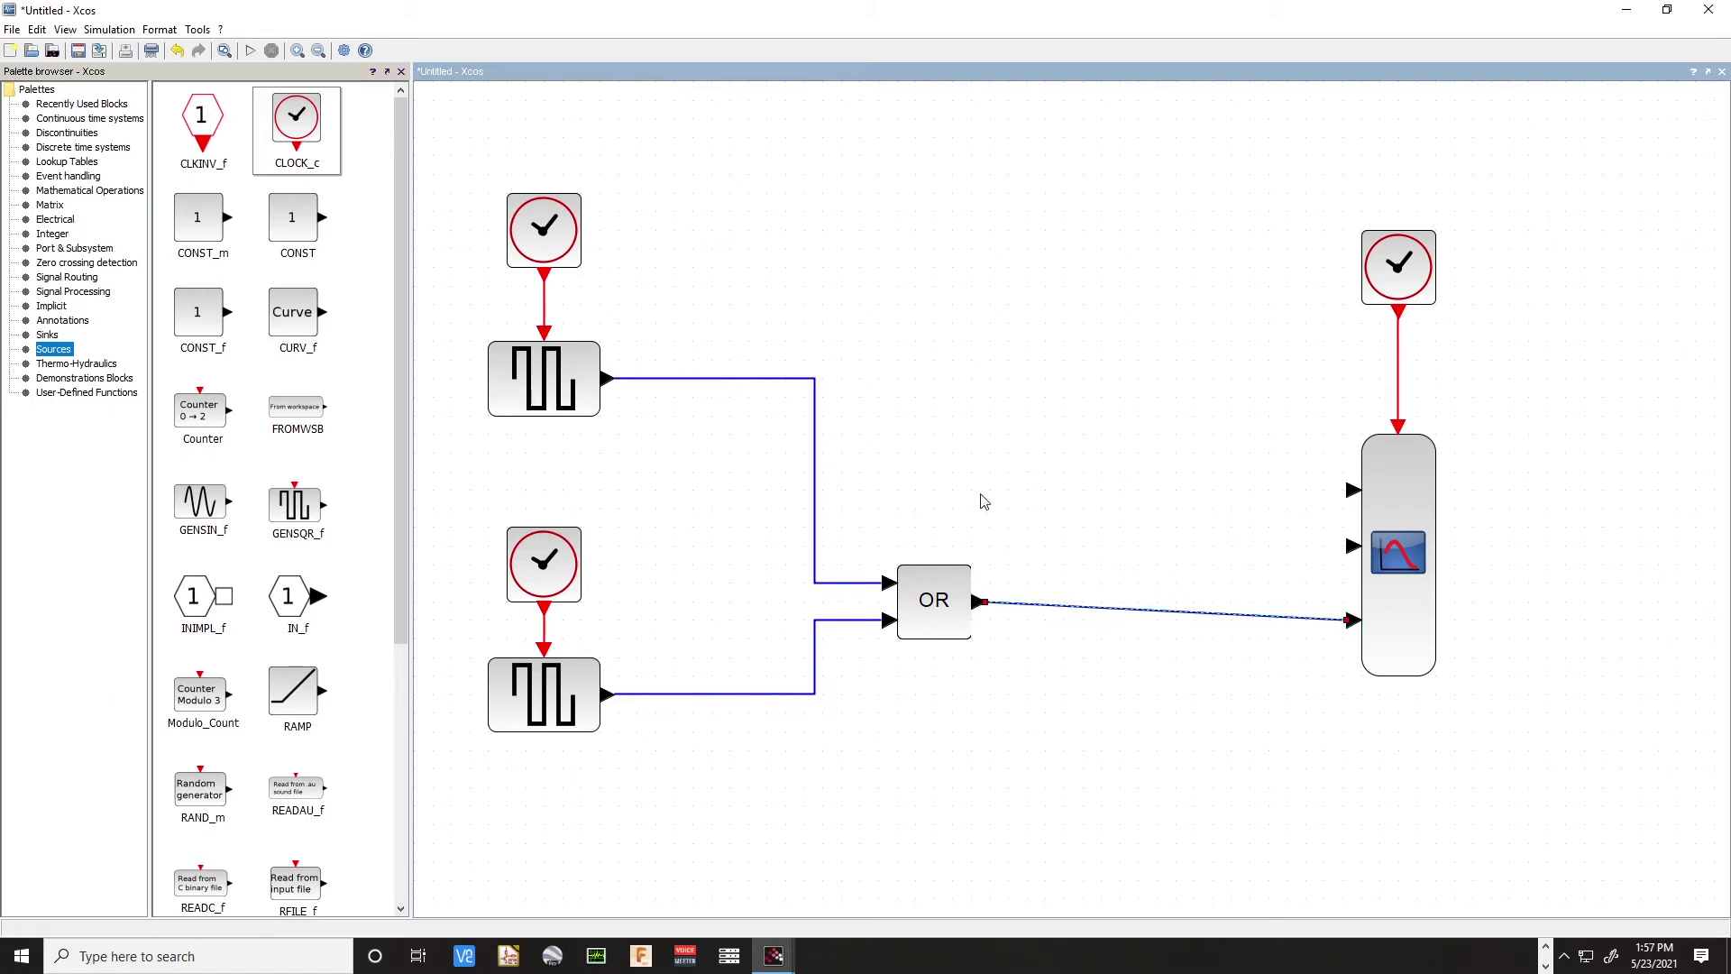
Branch the upper source's link to the scope's first input and the lower source's to the second, then reroute all links horizontally
left_click_drag(816, 458, 1355, 494)
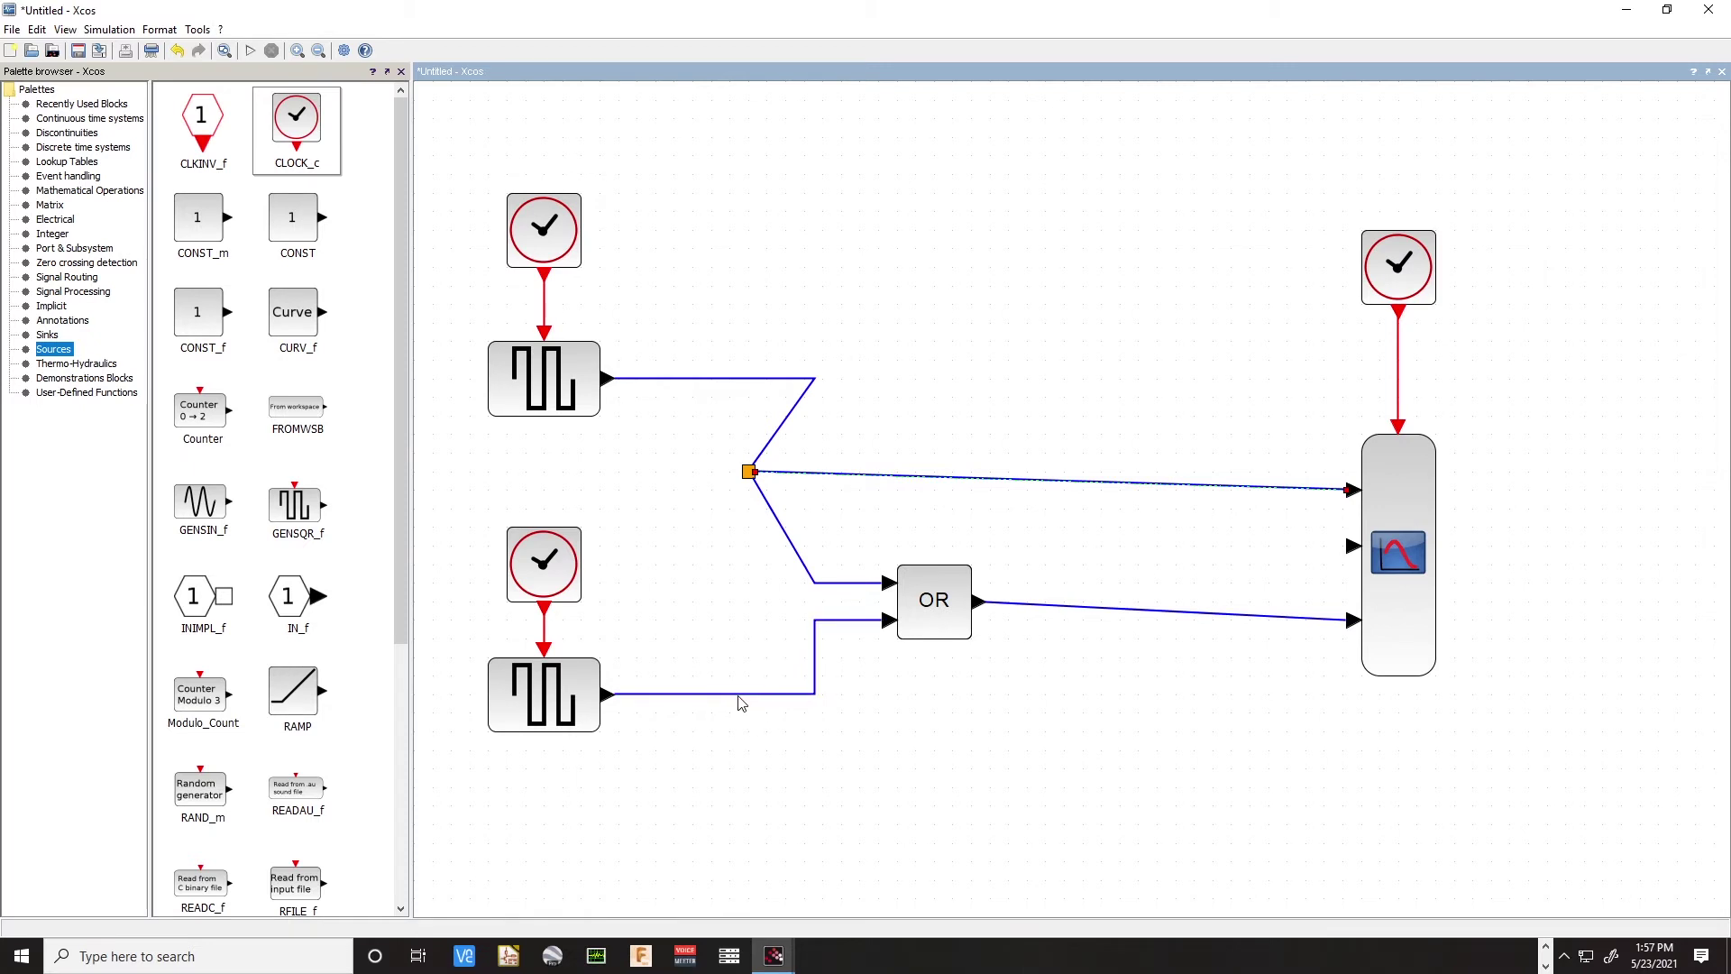
left_click_drag(787, 694, 1353, 547)
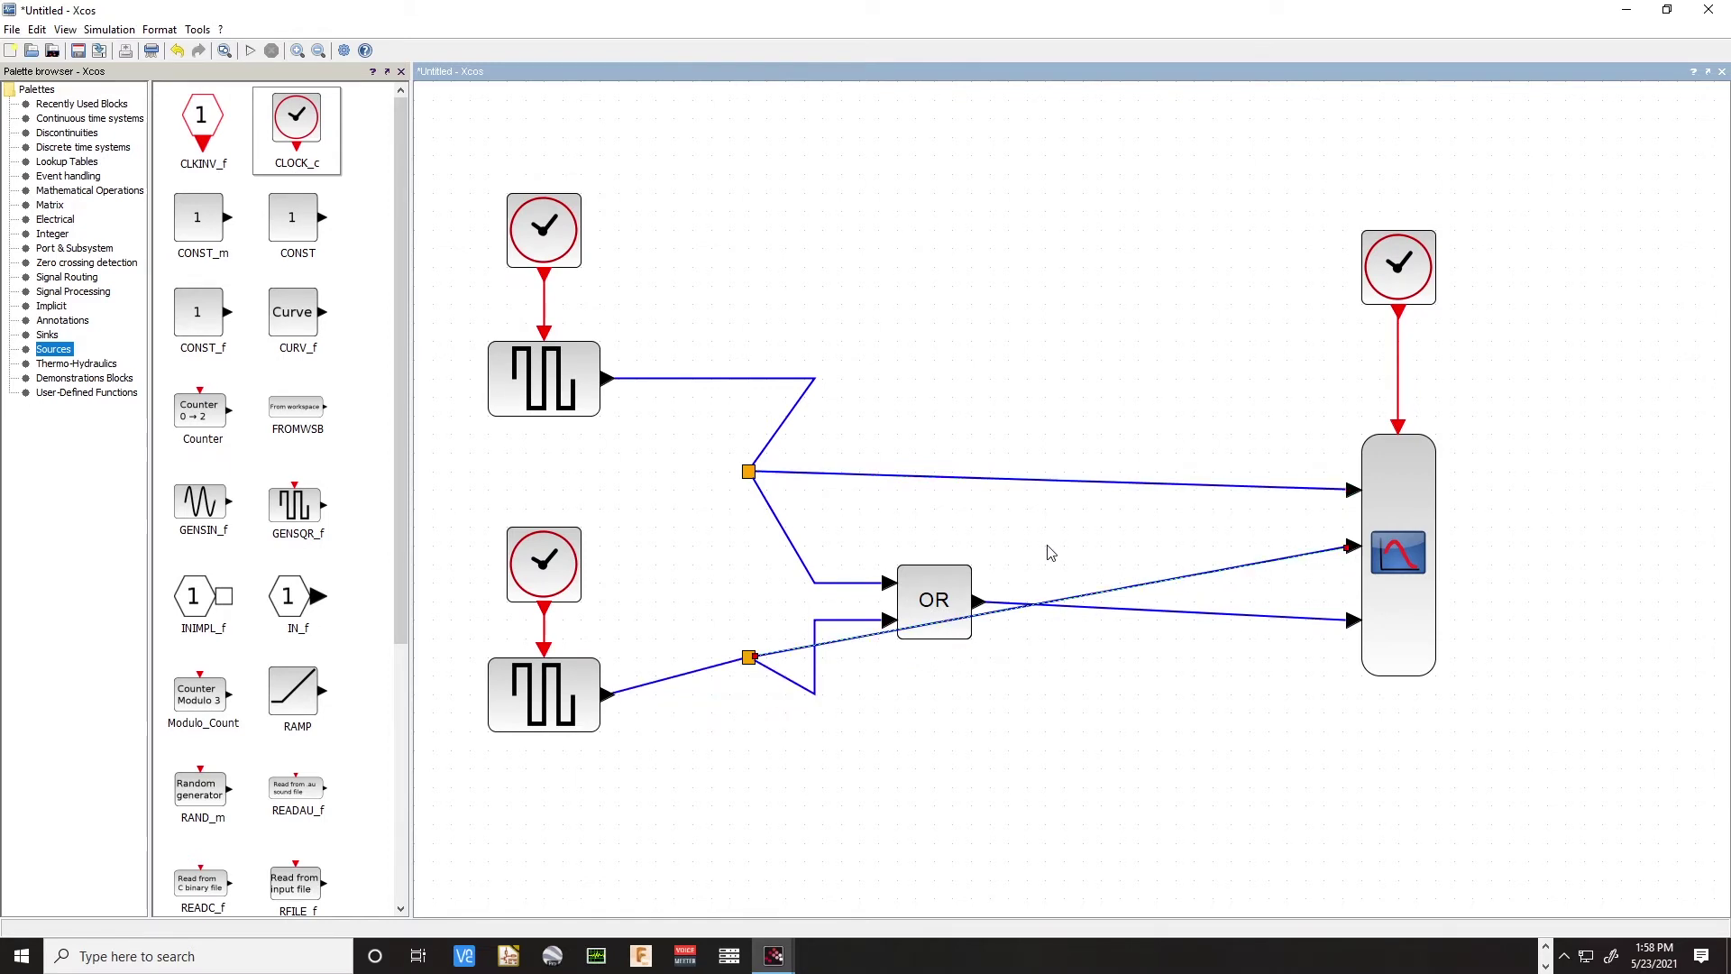
key("ctrl+a")
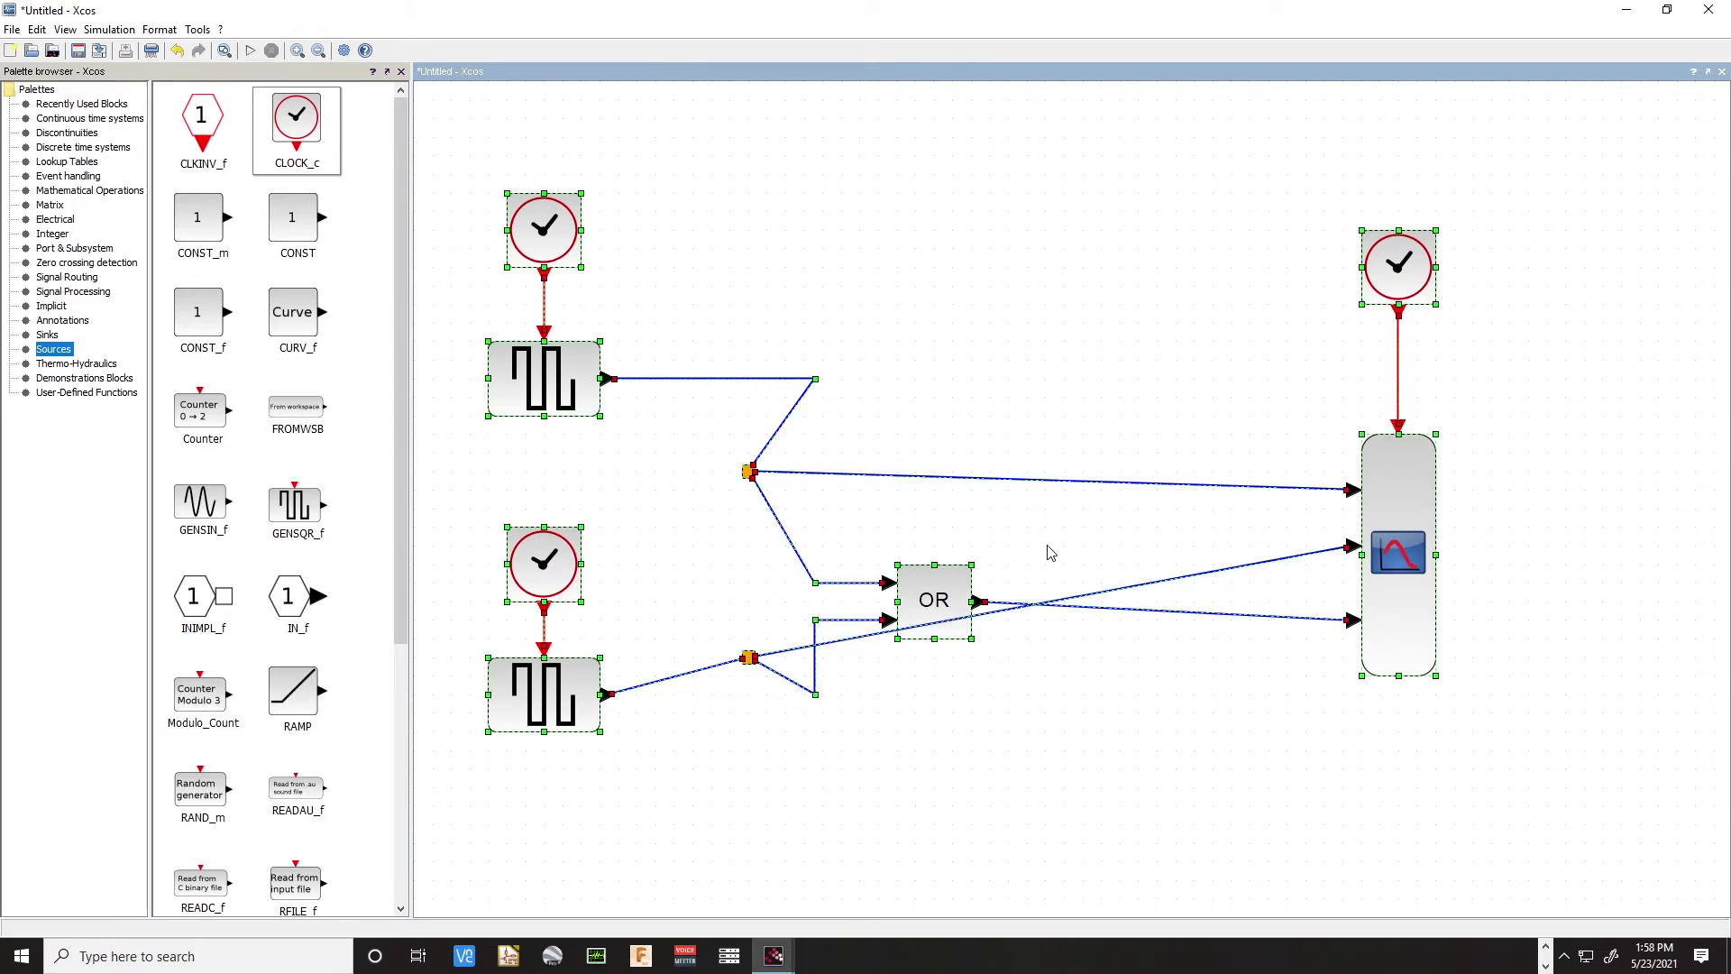
key("h")
left_click(1016, 665)
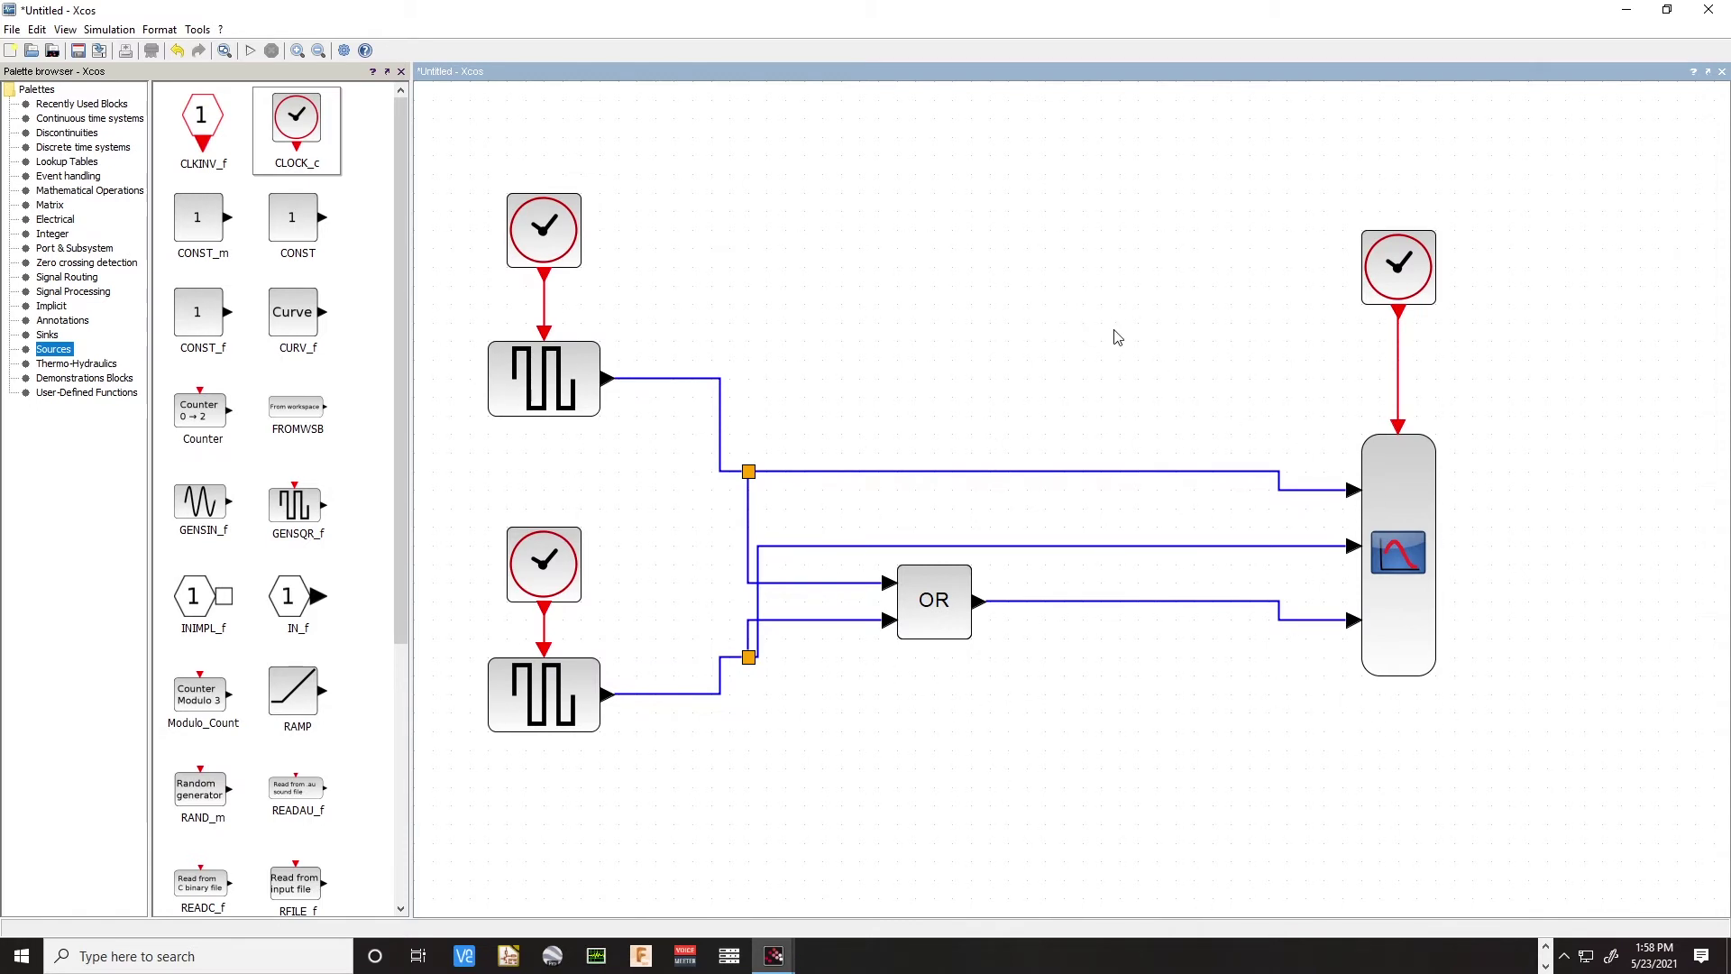
Run the simulation, examine the three plotted waveforms, and check the refresh periods in the CMSCOPE parameters
left_click(250, 50)
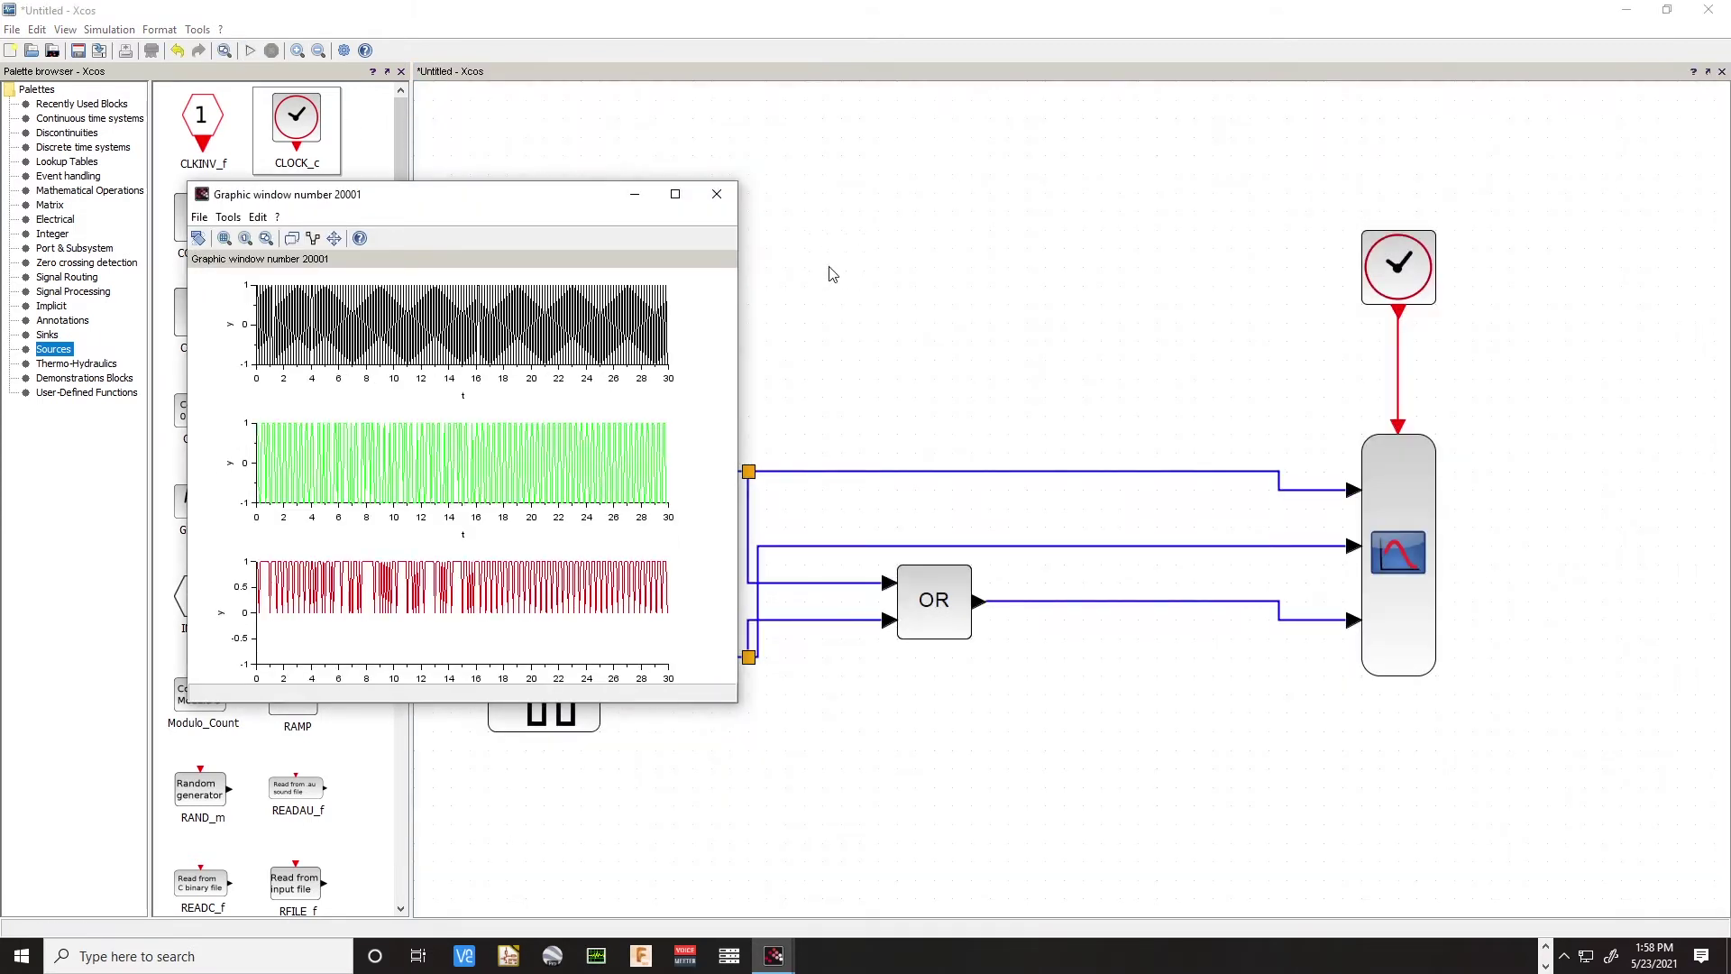
left_click_drag(519, 206, 1143, 196)
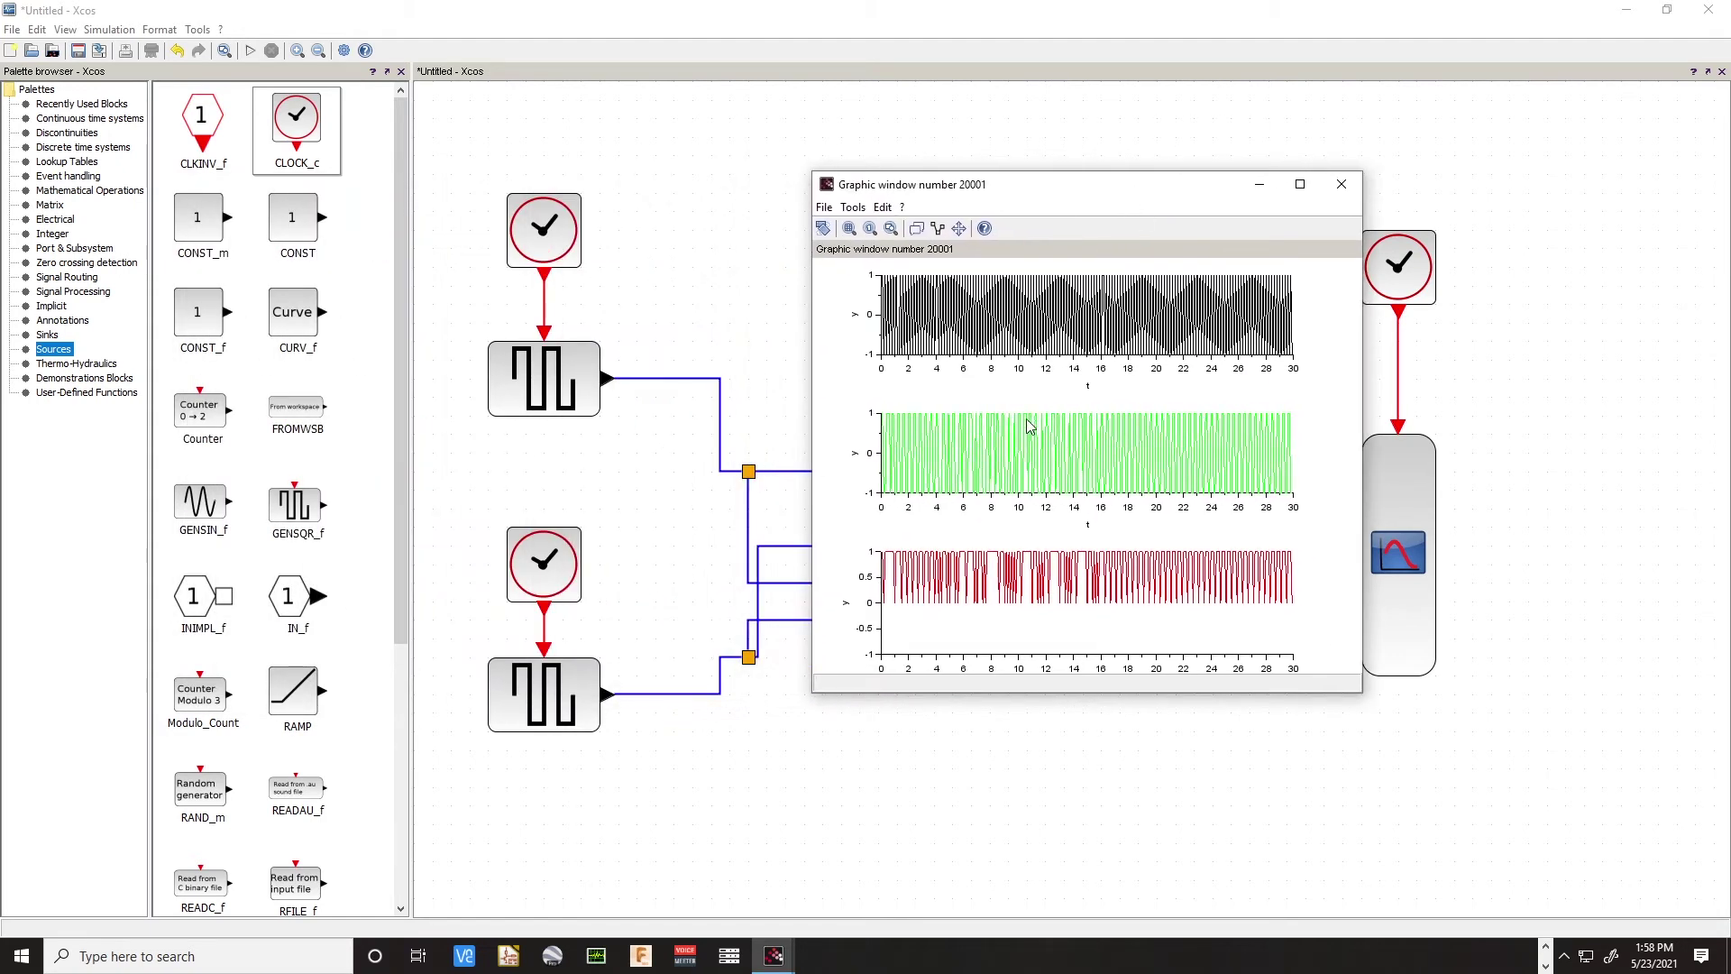
left_click(1342, 186)
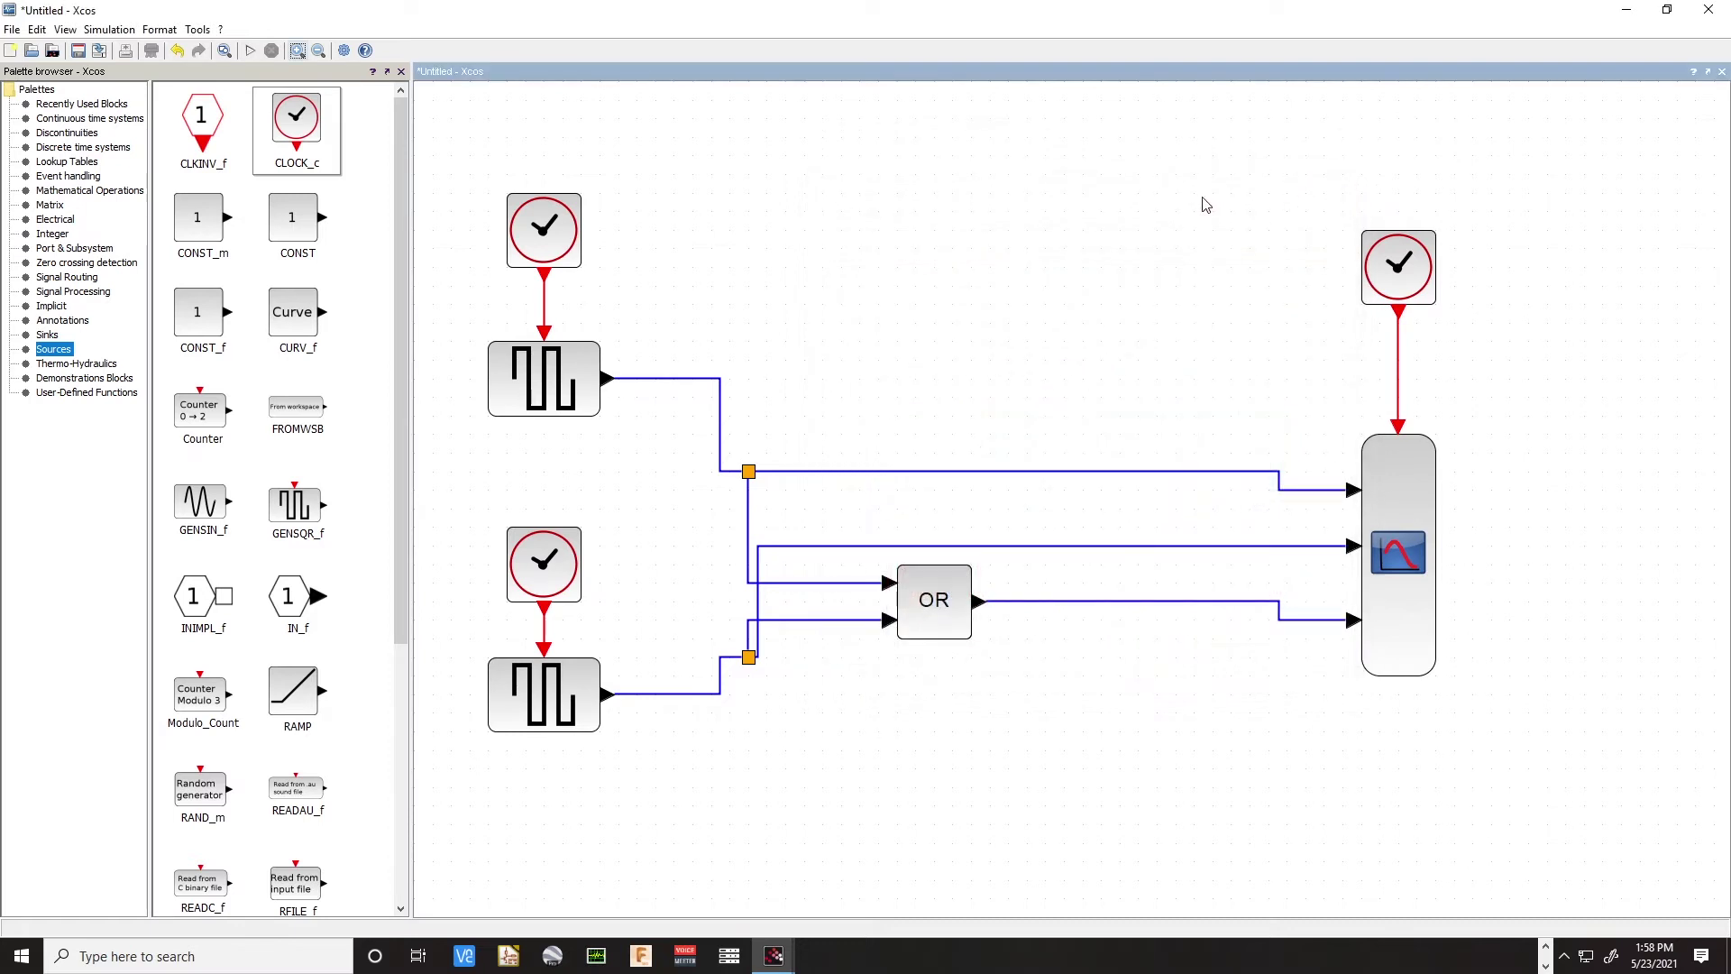
double_click(1396, 501)
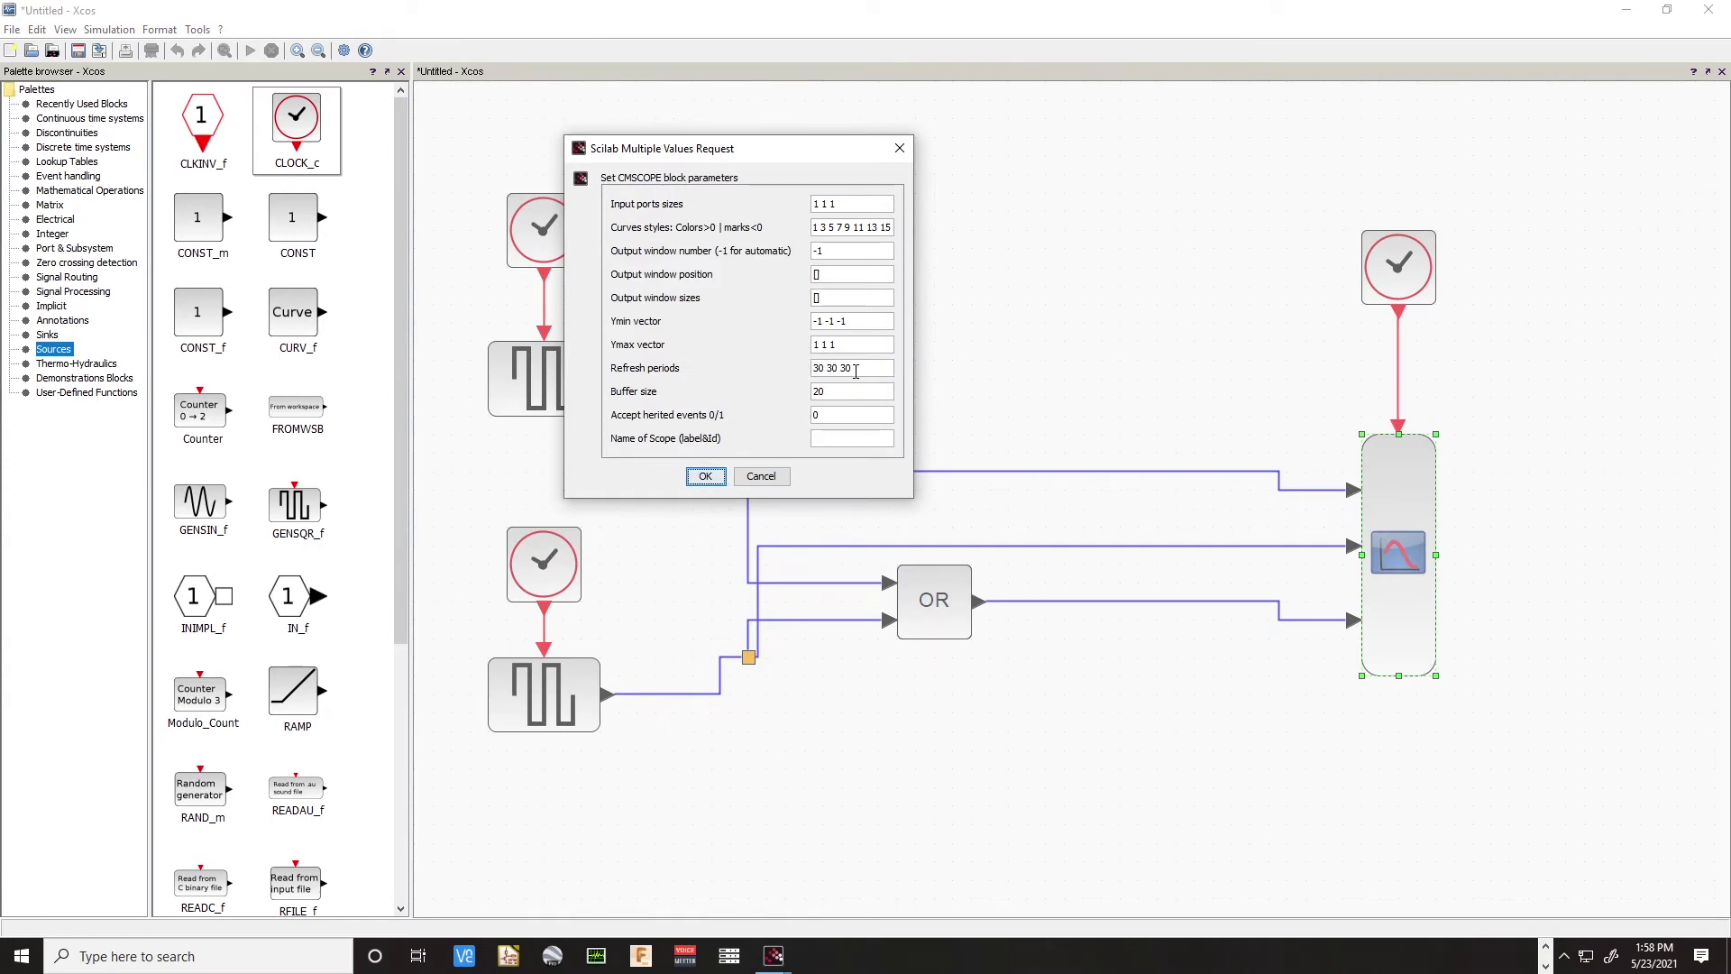
left_click(760, 477)
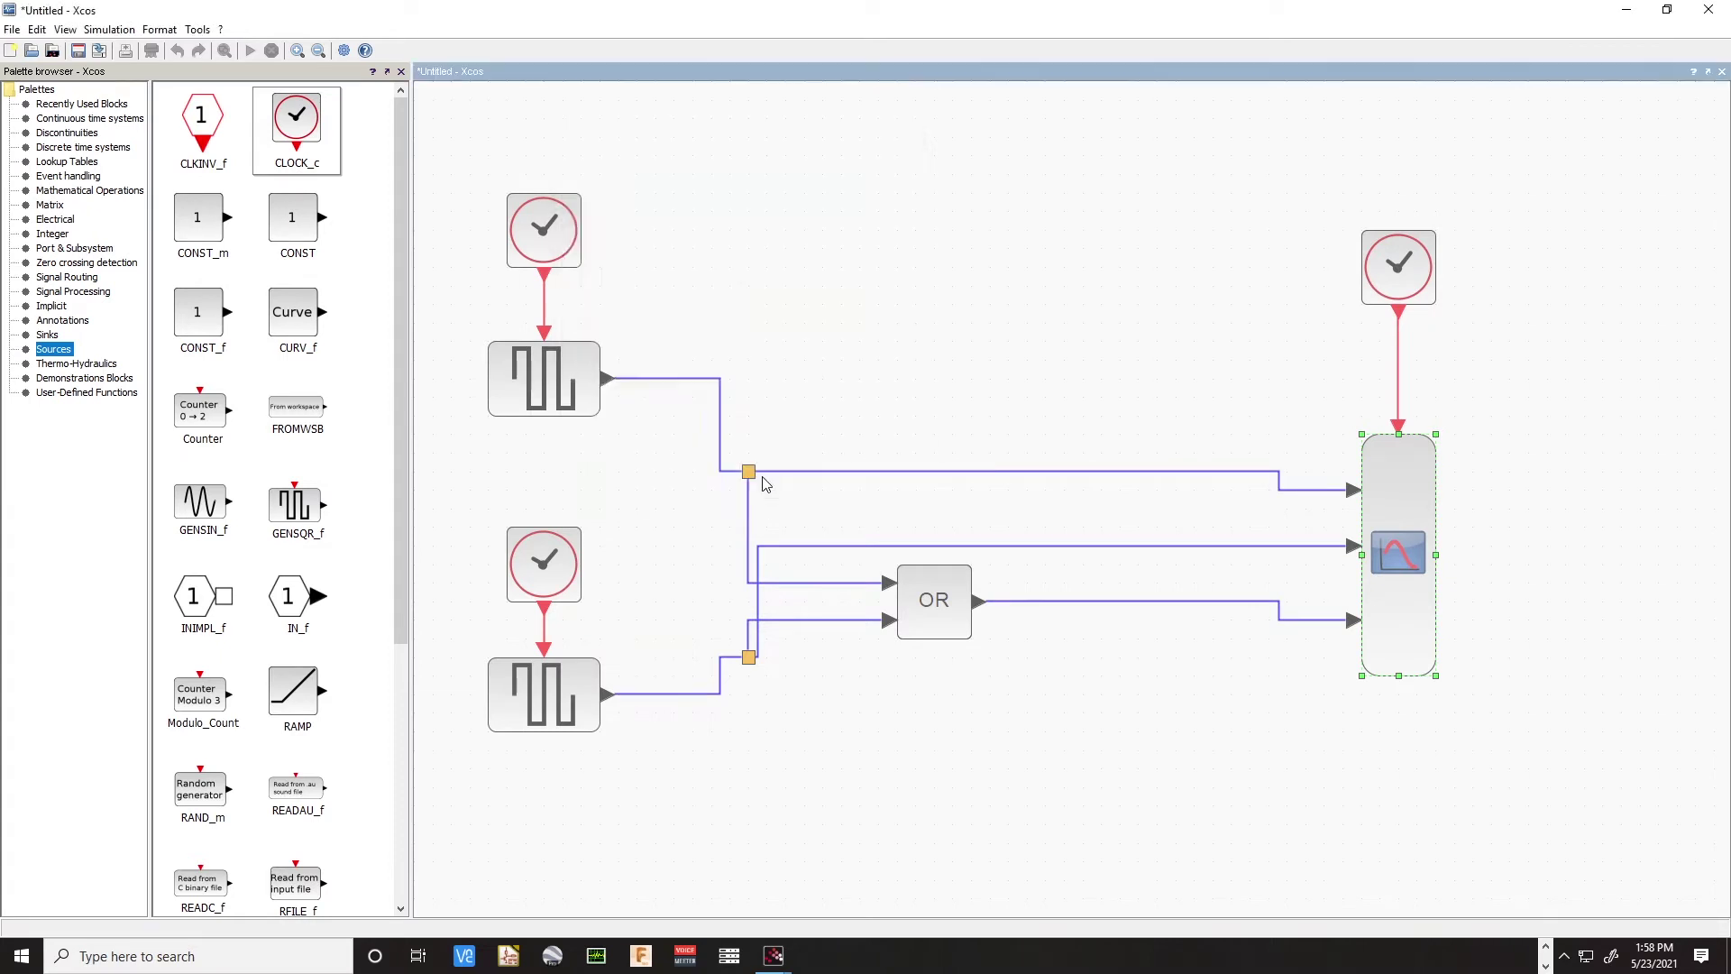
Check the final integration time in the simulation setup and the period of the upper square wave's clock
left_click(112, 31)
left_click(132, 49)
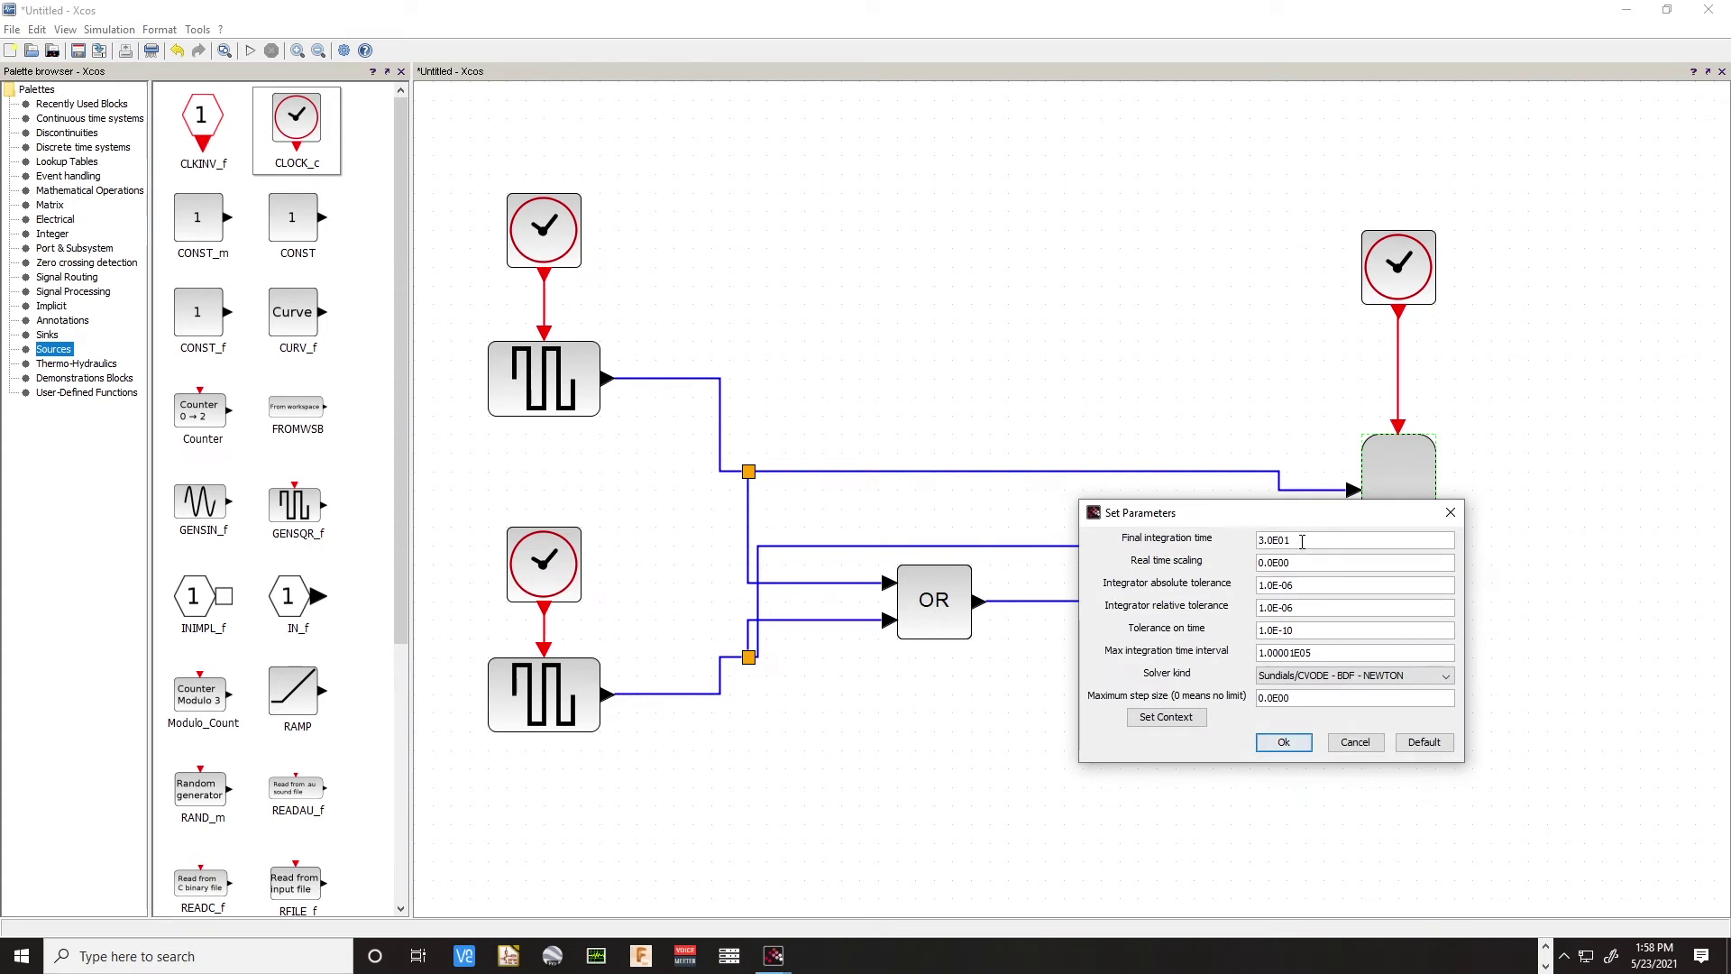
left_click_drag(1302, 541, 1219, 540)
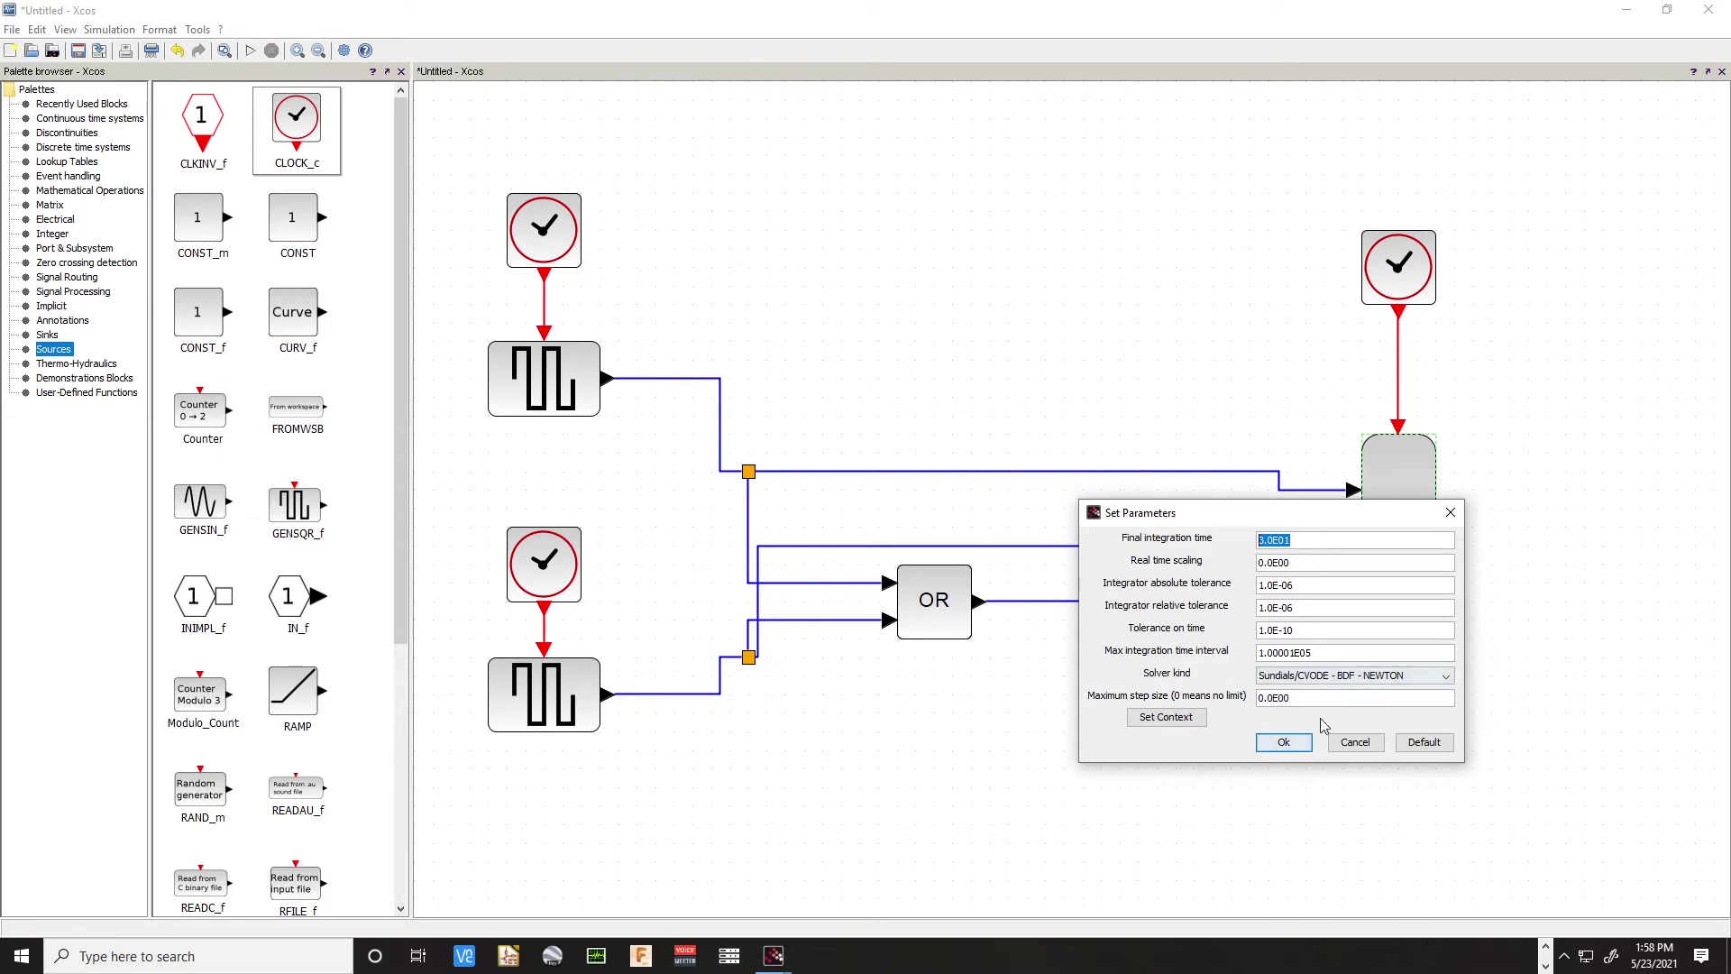
left_click(1355, 742)
left_click(554, 241)
double_click(554, 241)
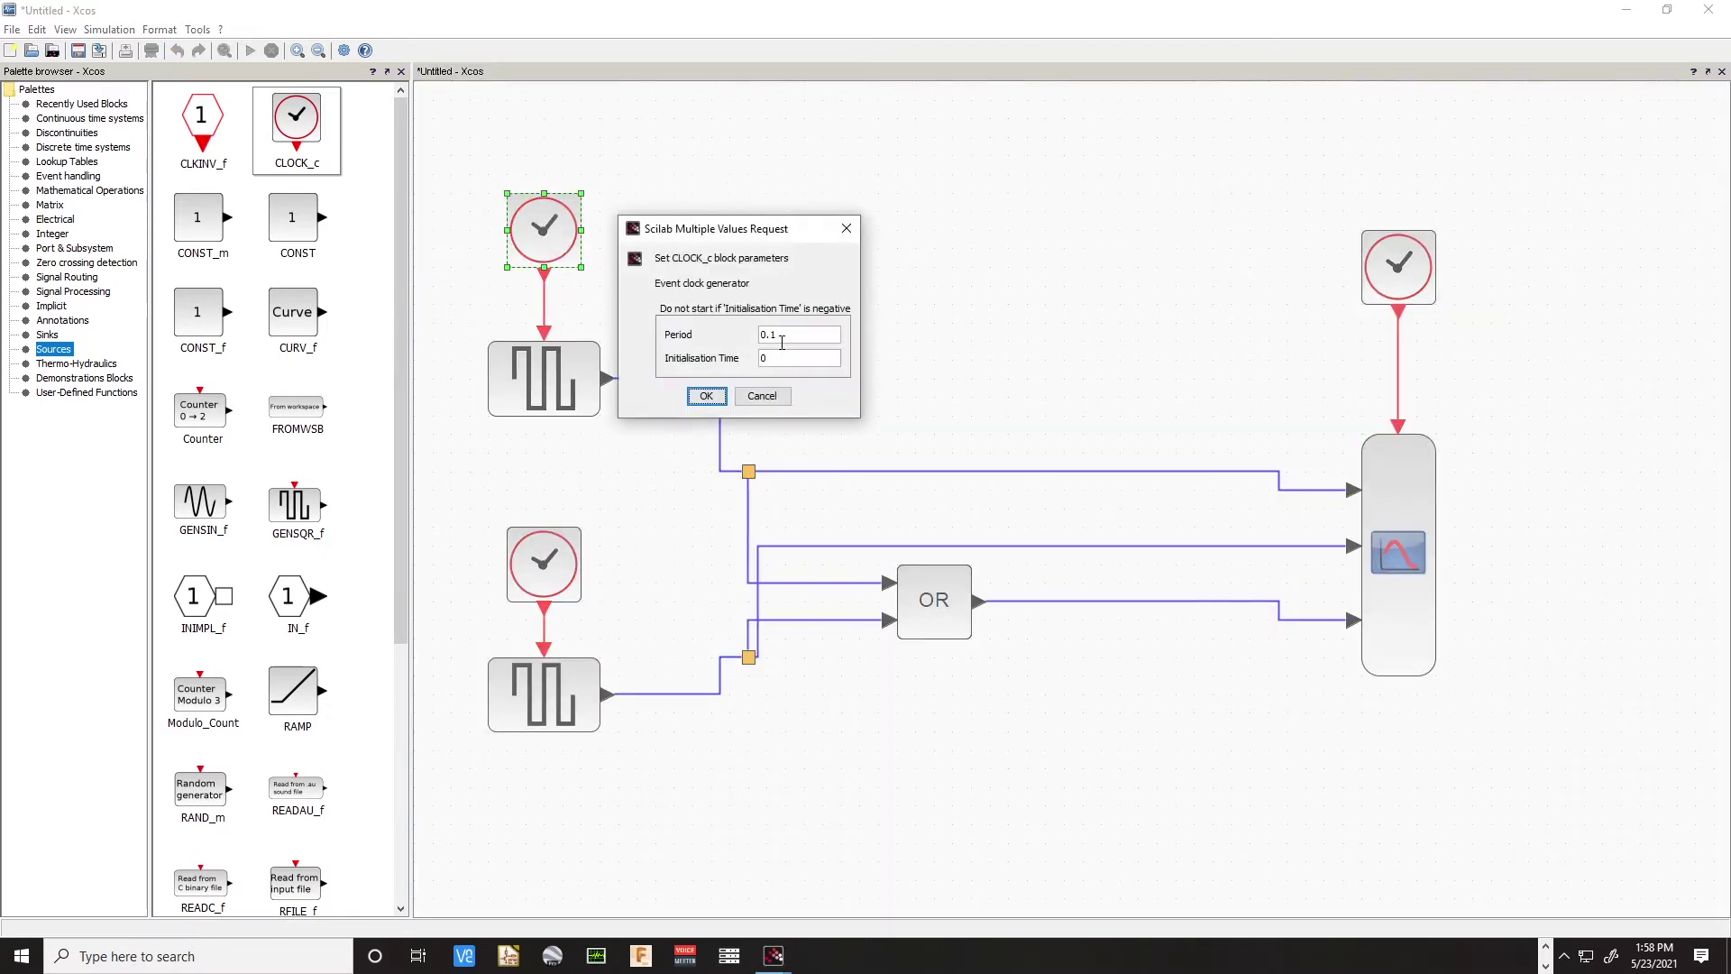
left_click(712, 397)
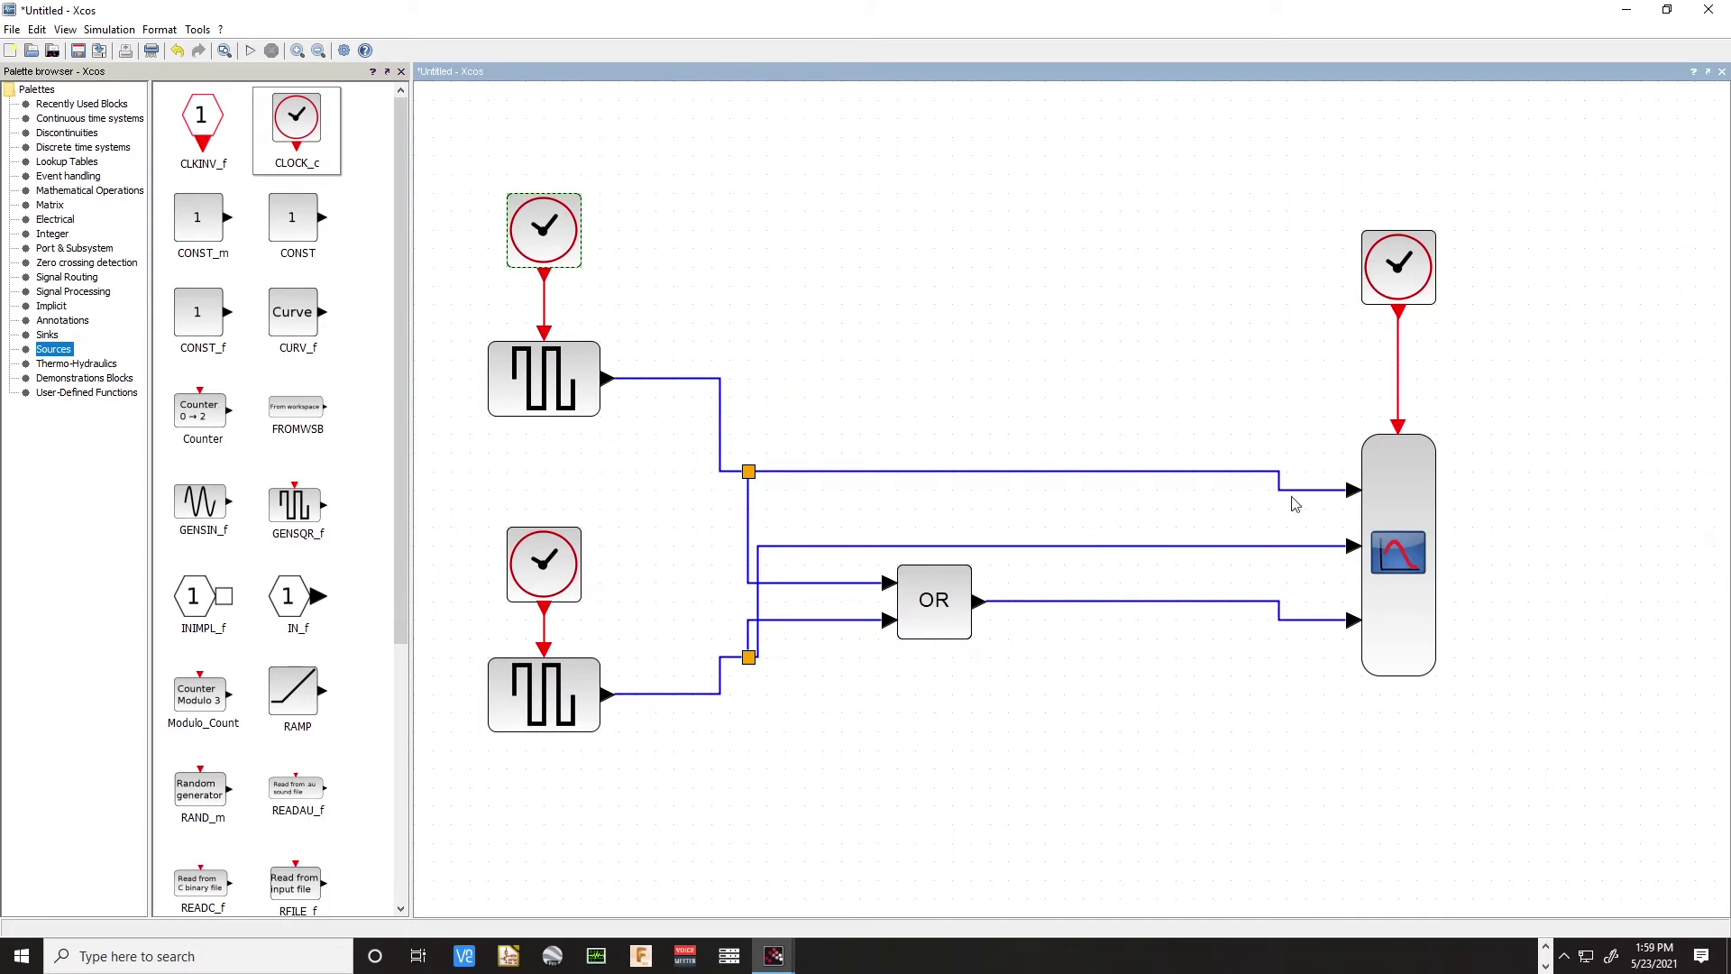
Set the CMSCOPE refresh periods to 10 10 10 and apply the block parameters
double_click(1406, 510)
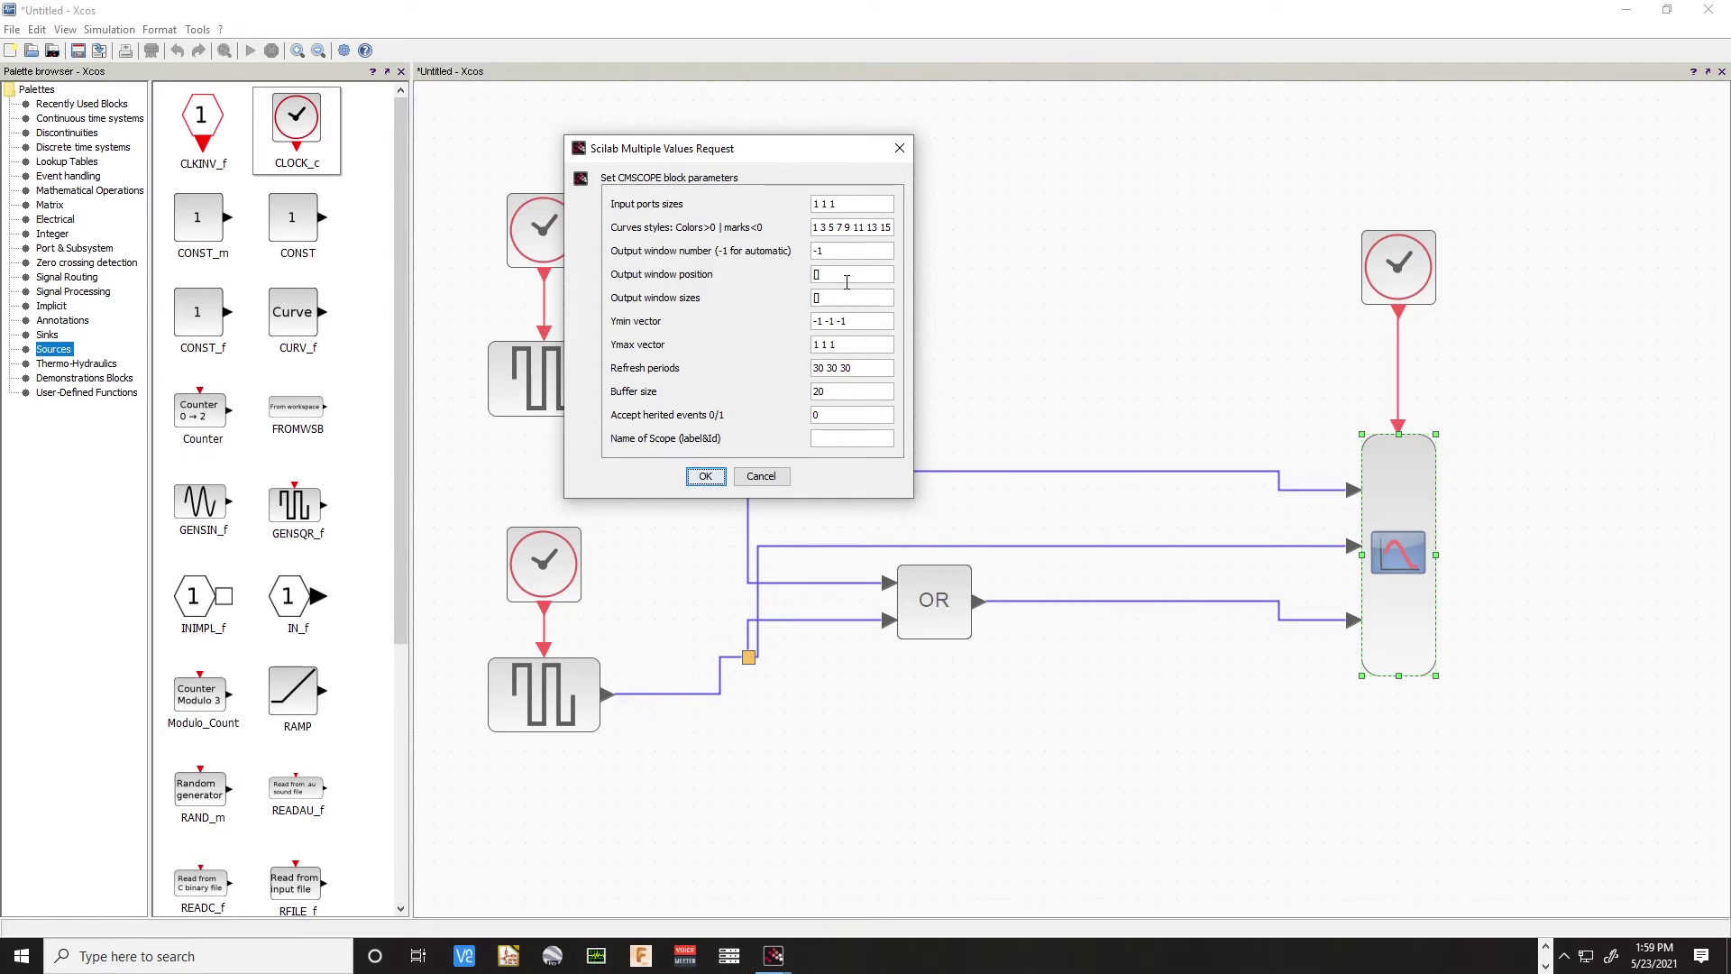
left_click_drag(866, 368, 750, 360)
type("10")
left_click(706, 476)
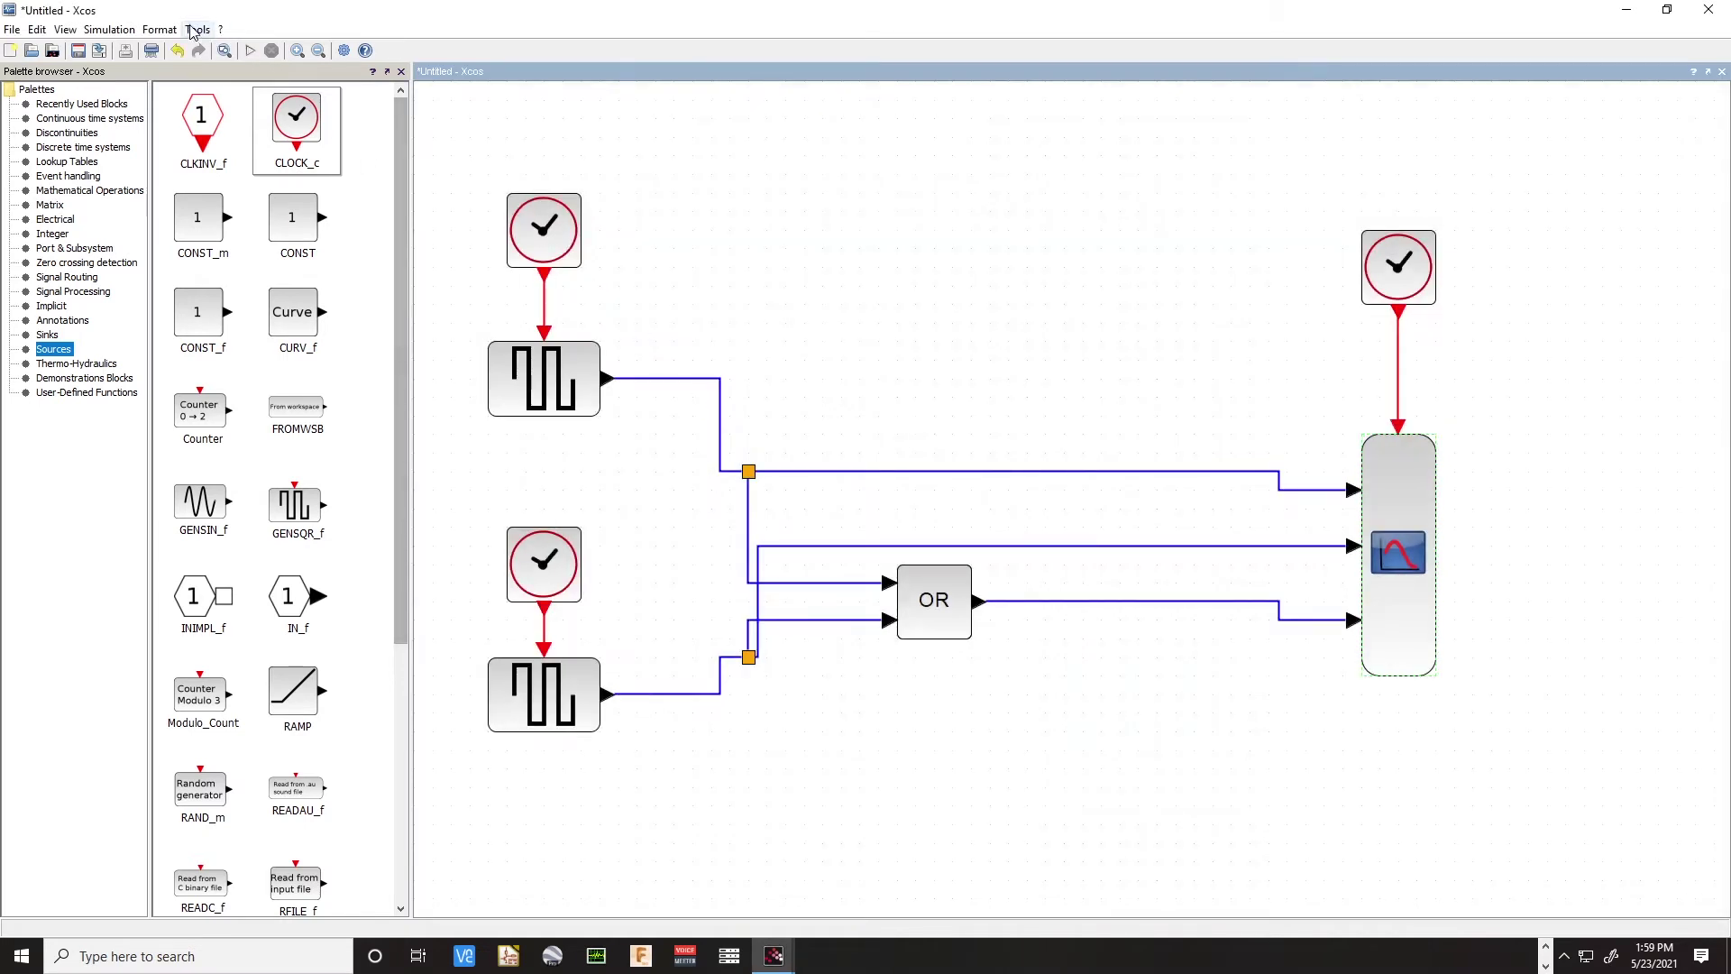
Set the simulation's final integration time to 10
left_click(108, 28)
left_click(142, 51)
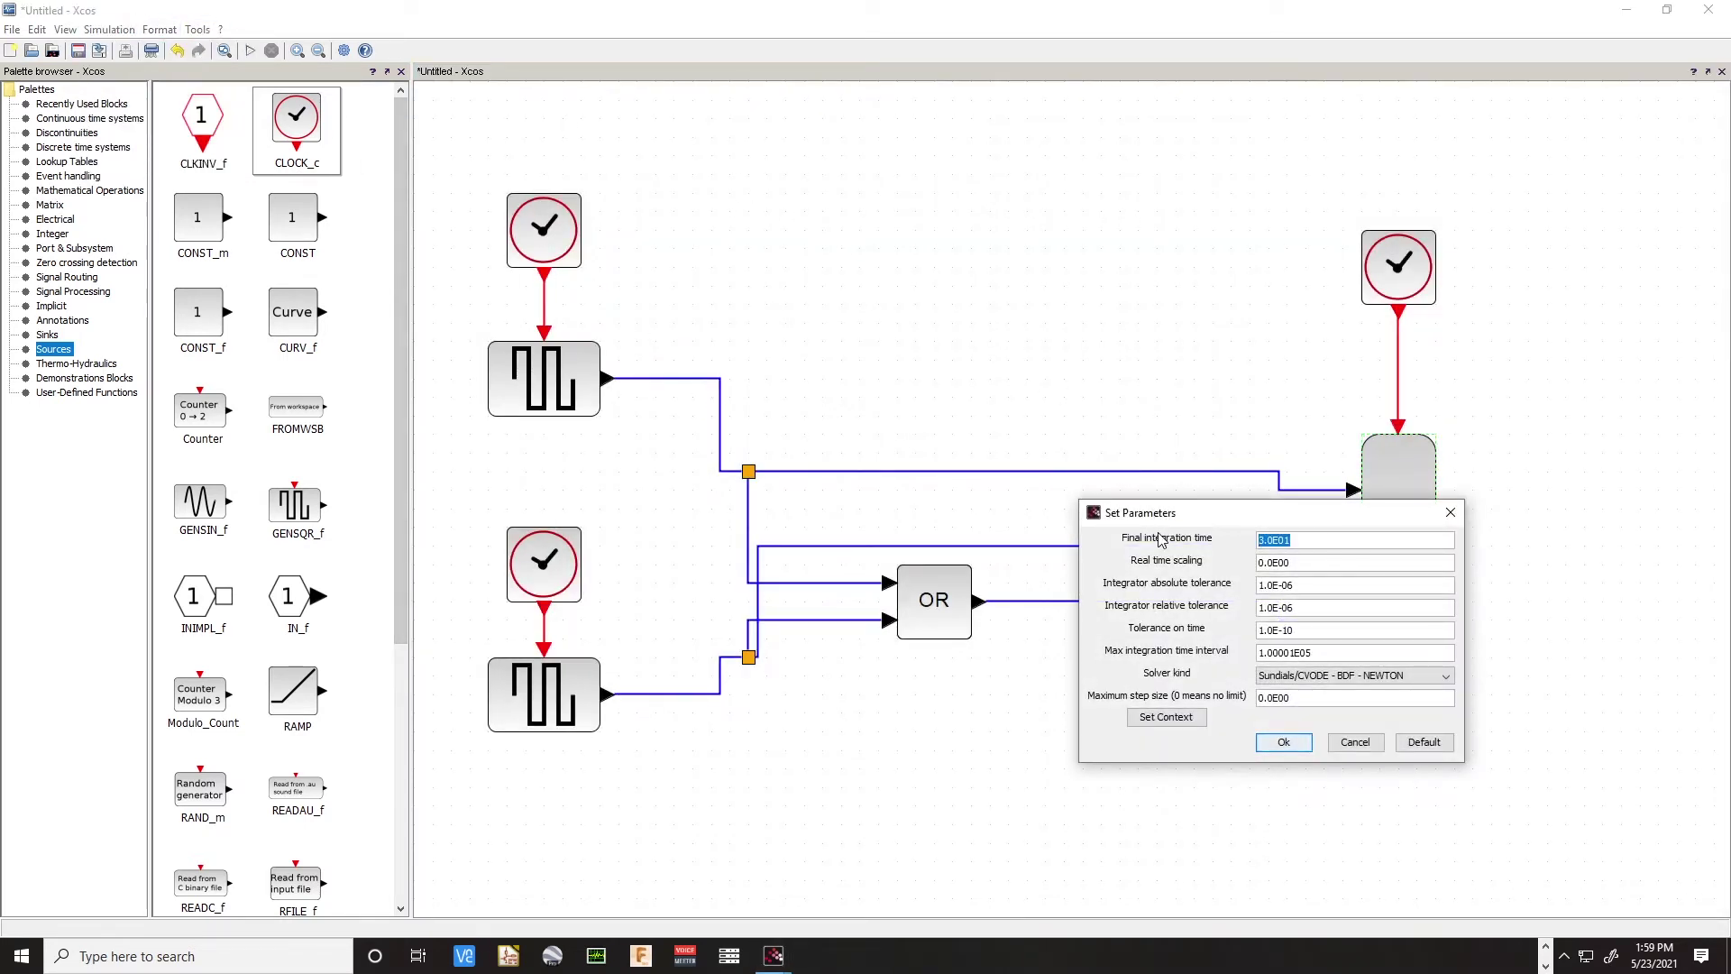
type("10")
left_click(1284, 743)
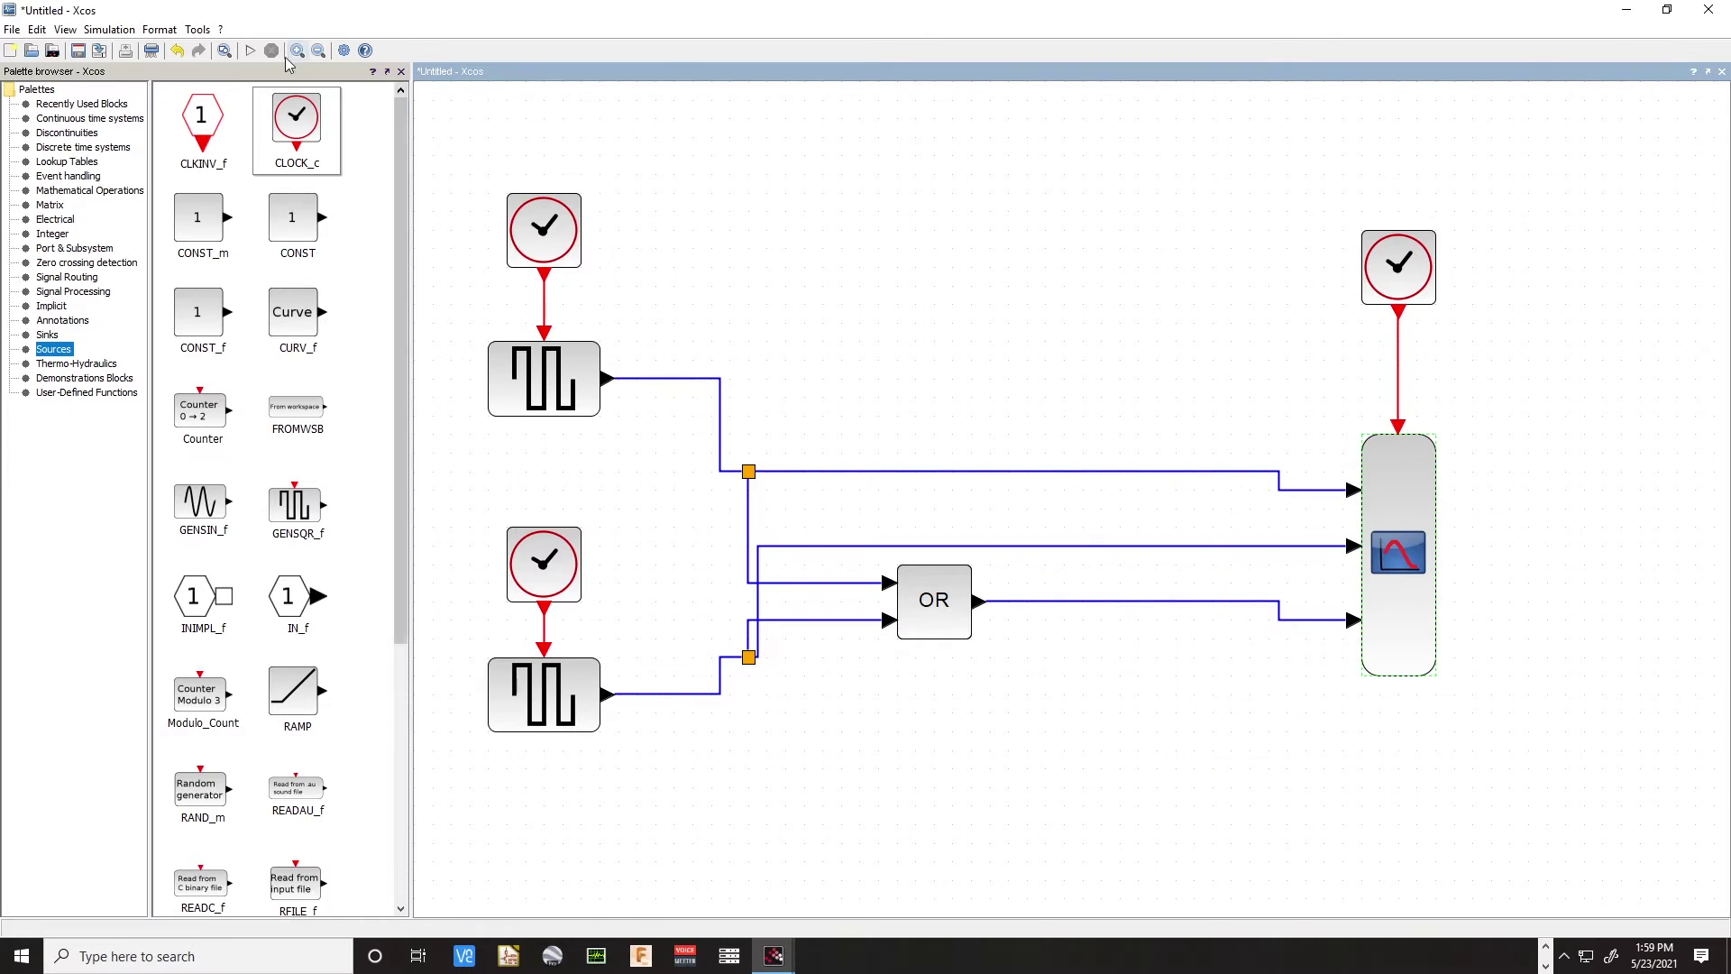
Run the simulation and examine the three waveforms in a widened graphic window, closing it when done
left_click(252, 52)
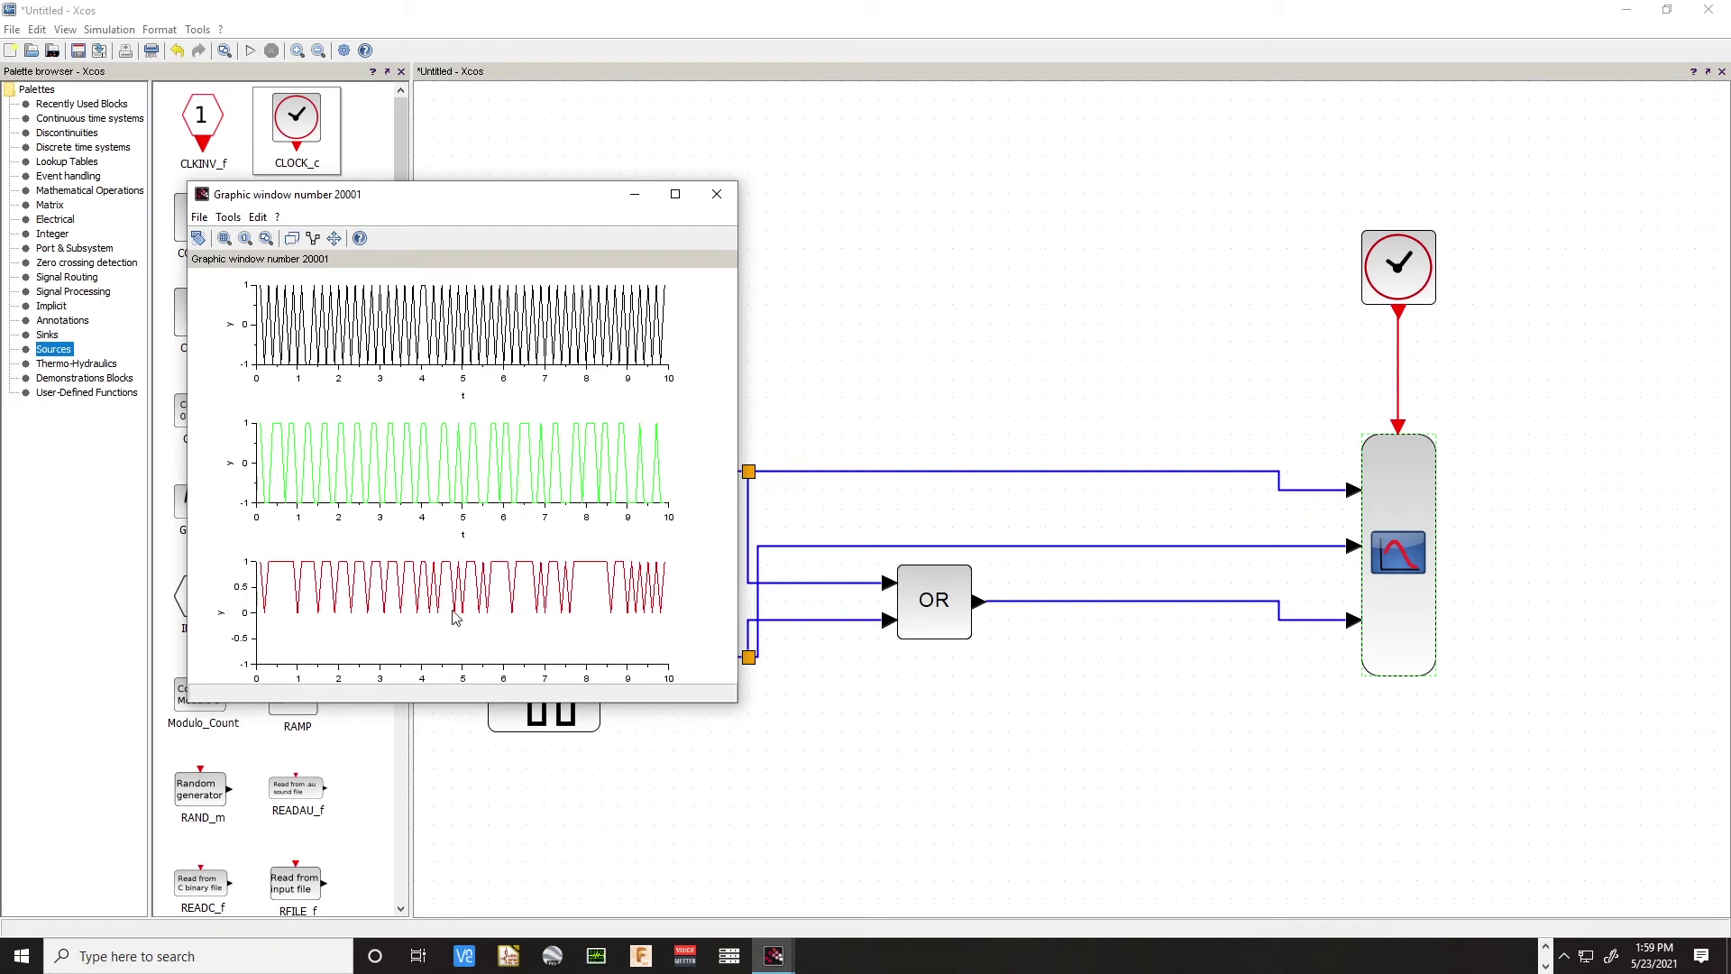
left_click_drag(738, 446, 1379, 448)
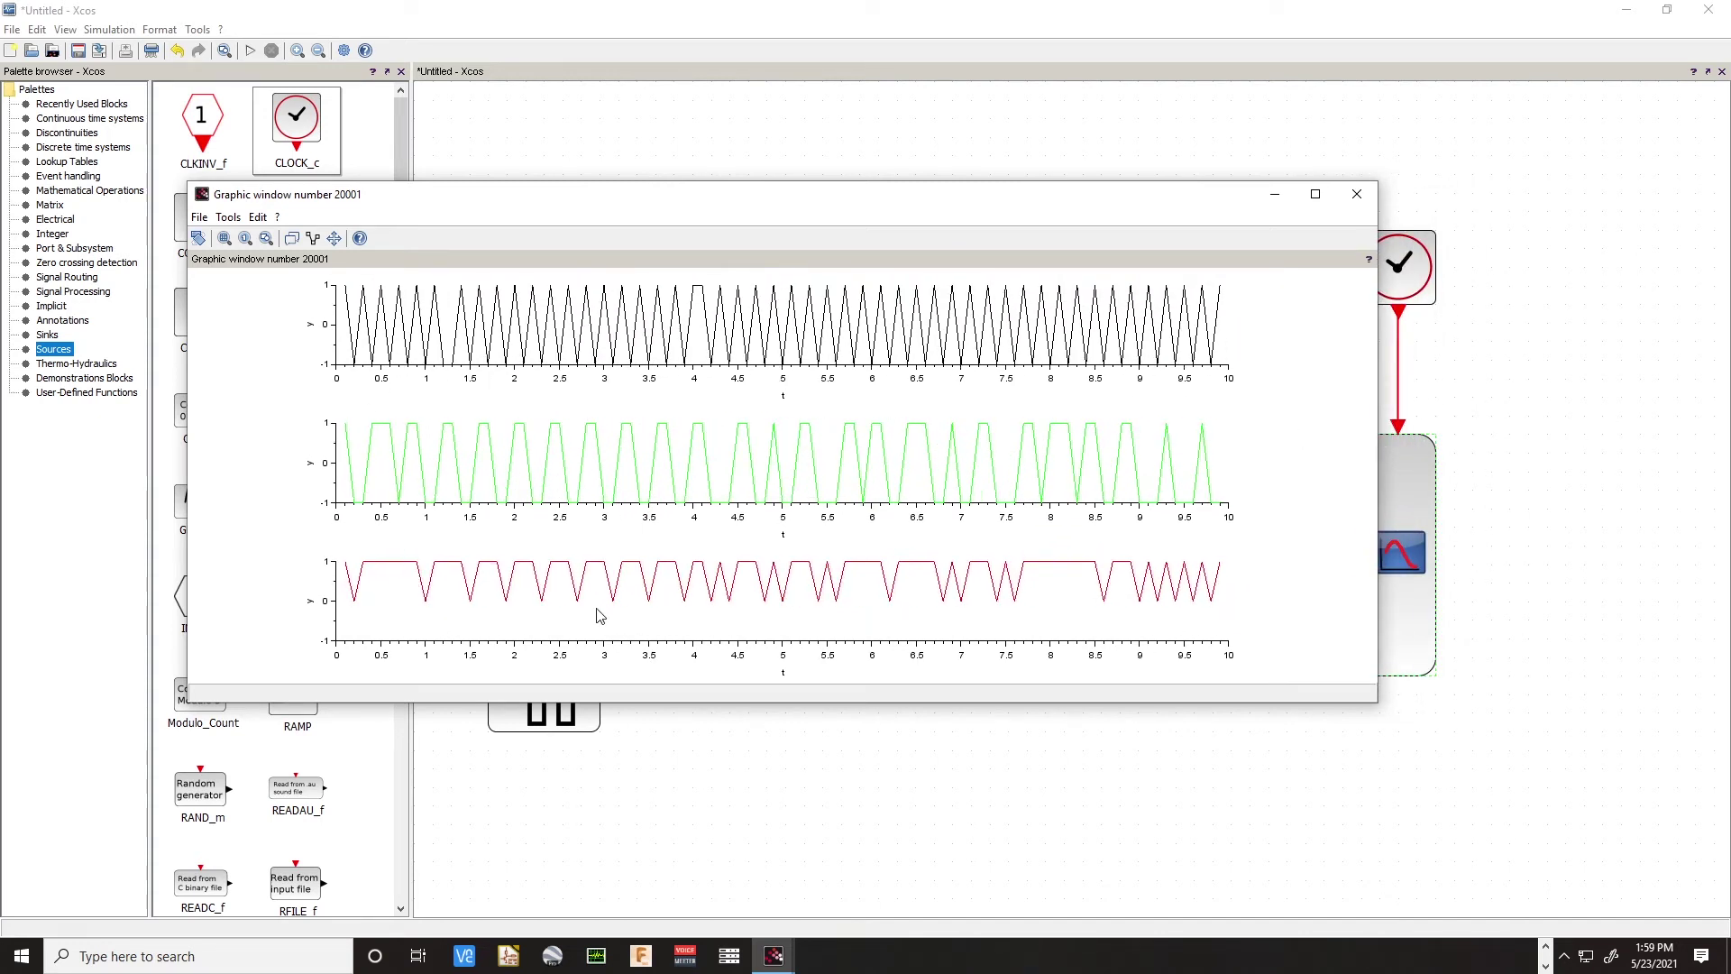
left_click_drag(660, 212, 1048, 758)
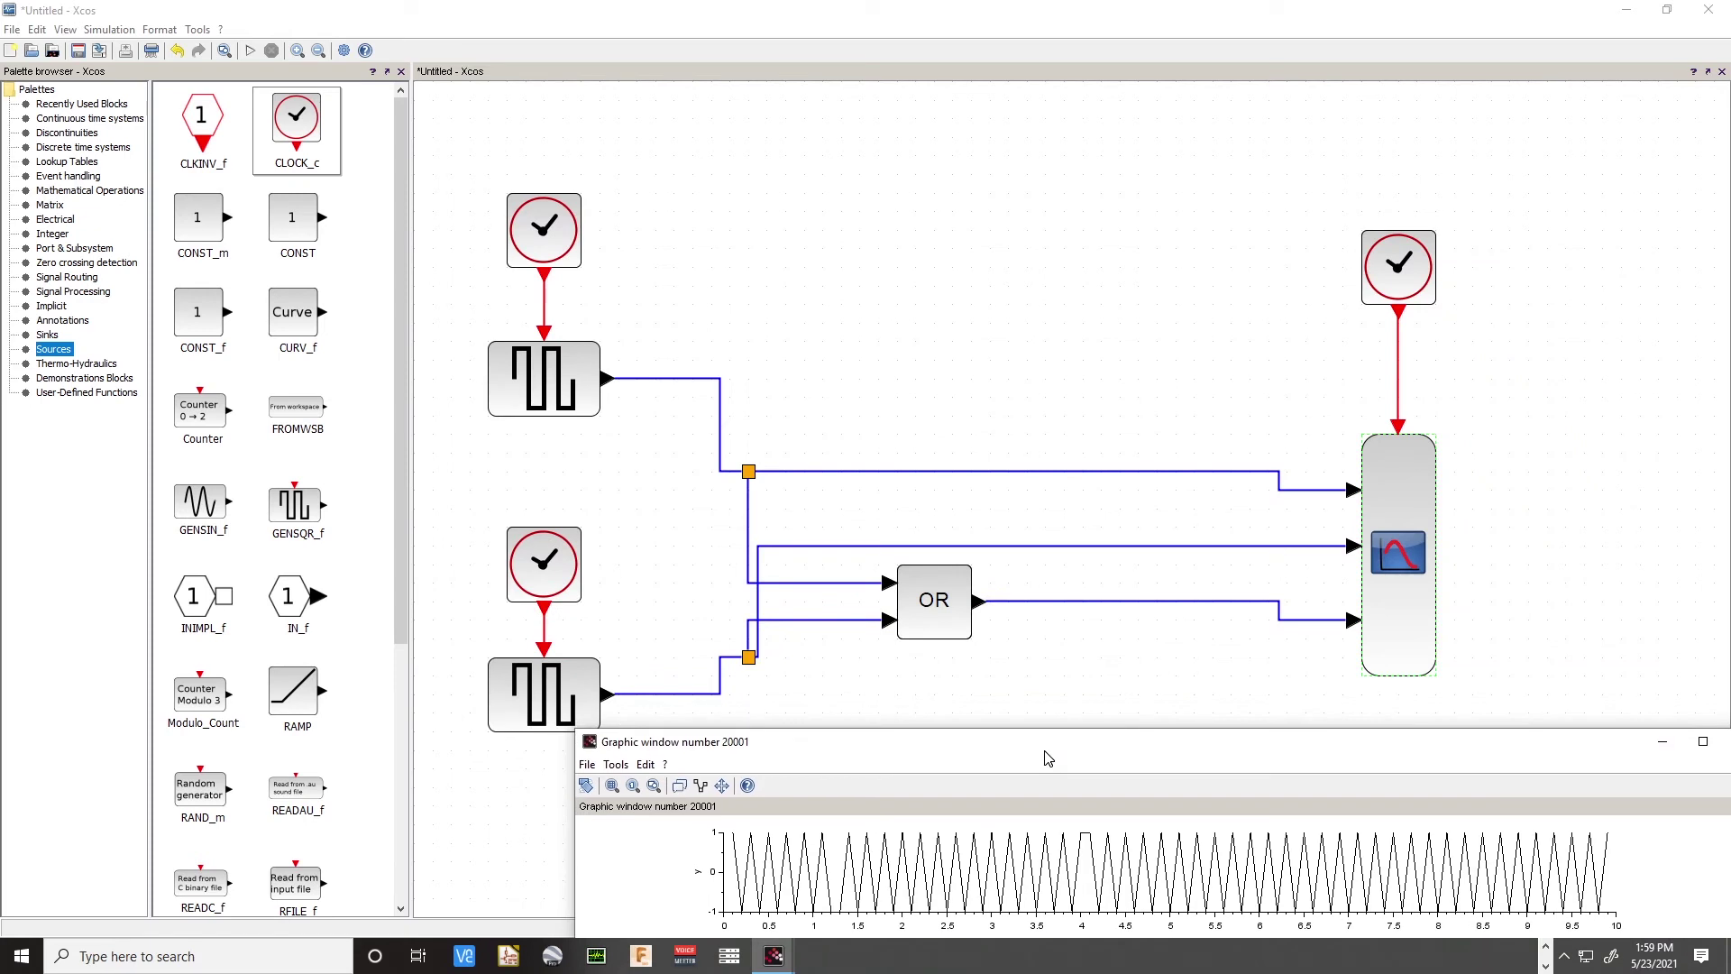
left_click_drag(1048, 757, 825, 331)
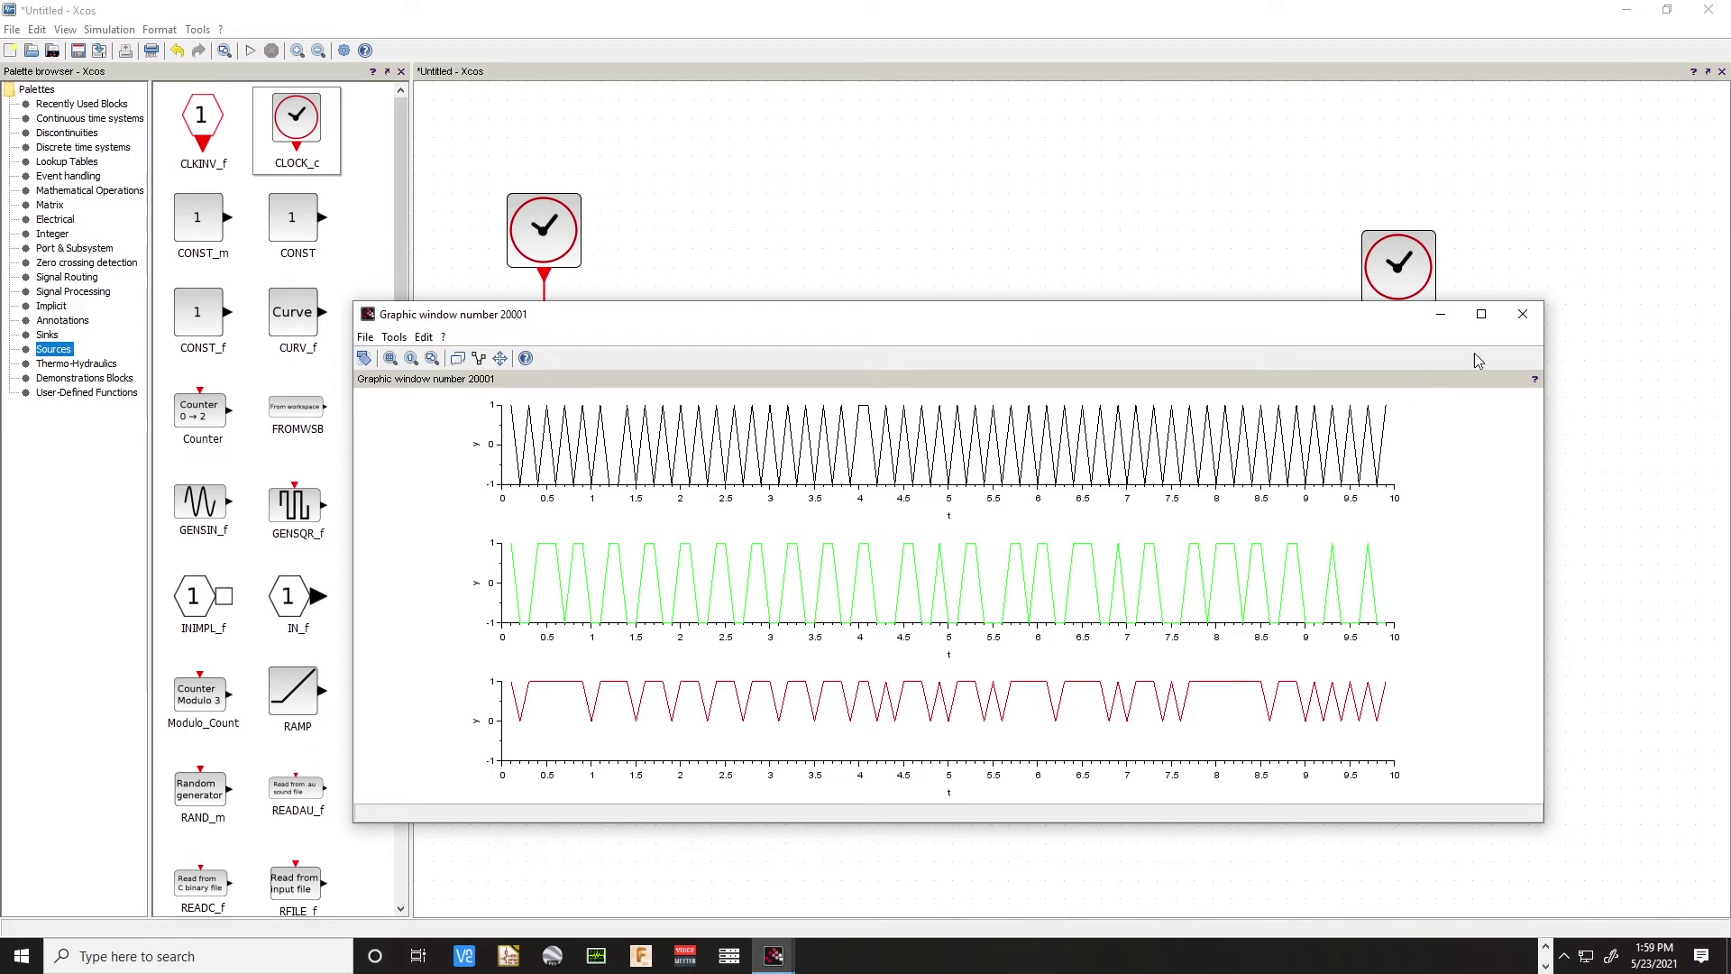
left_click(1522, 314)
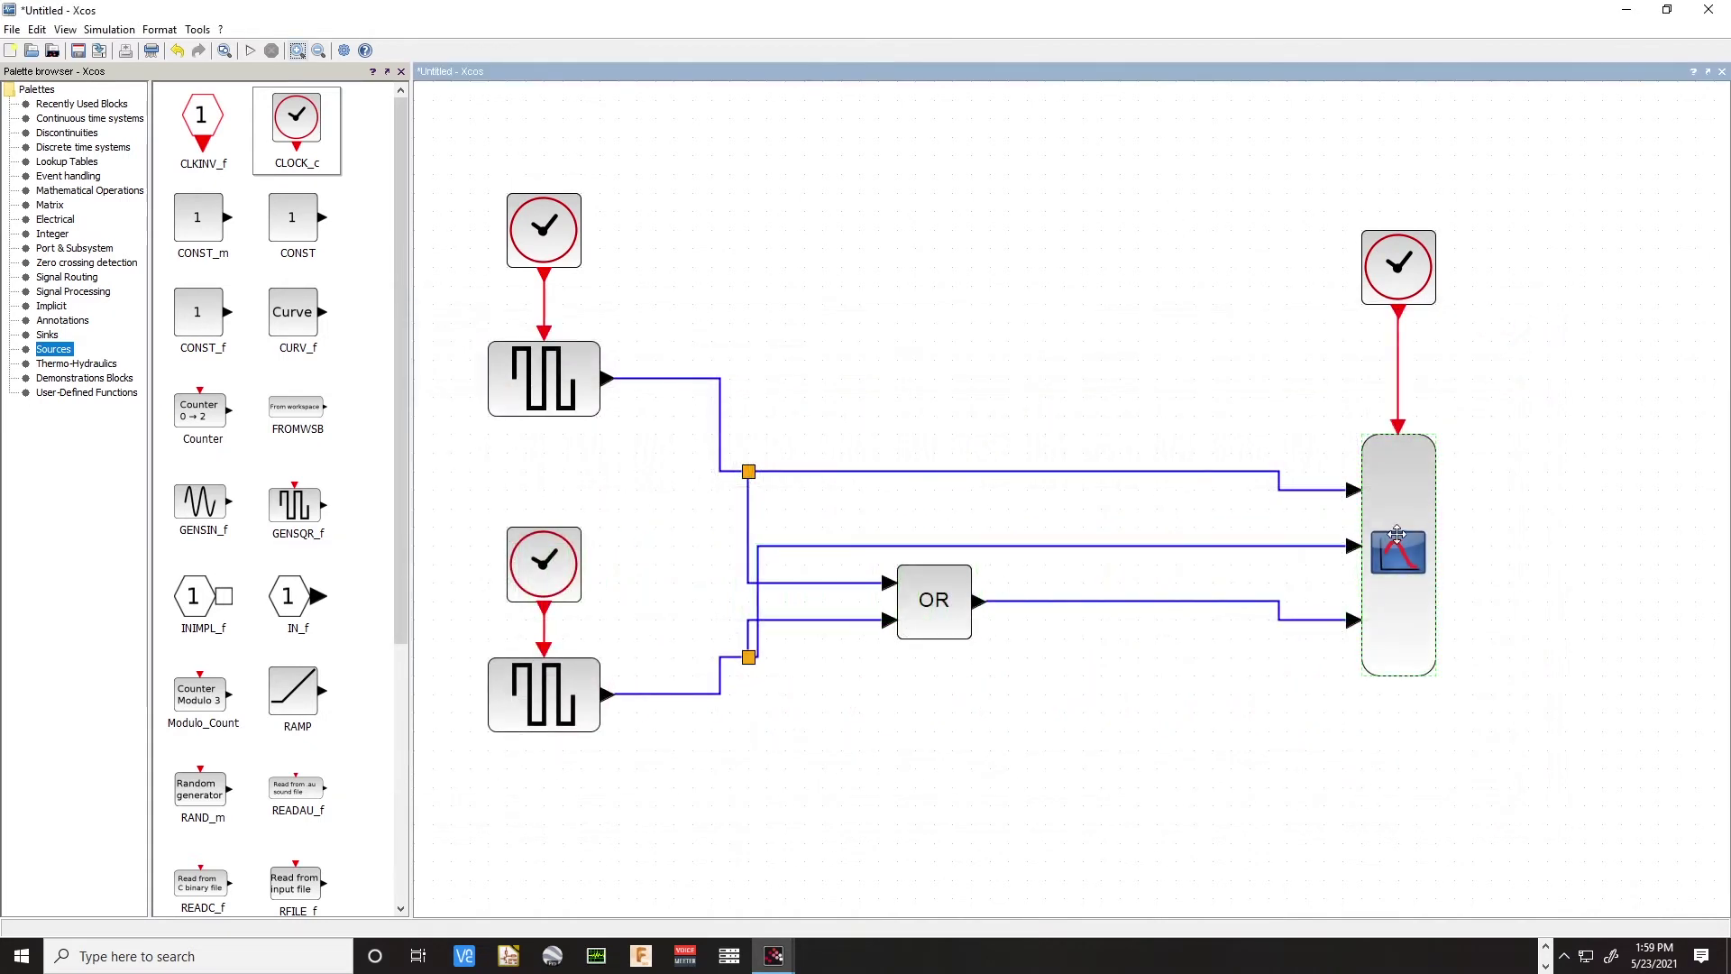
Set the CMSCOPE refresh periods to 100 100 100 and apply the block parameters
double_click(1403, 496)
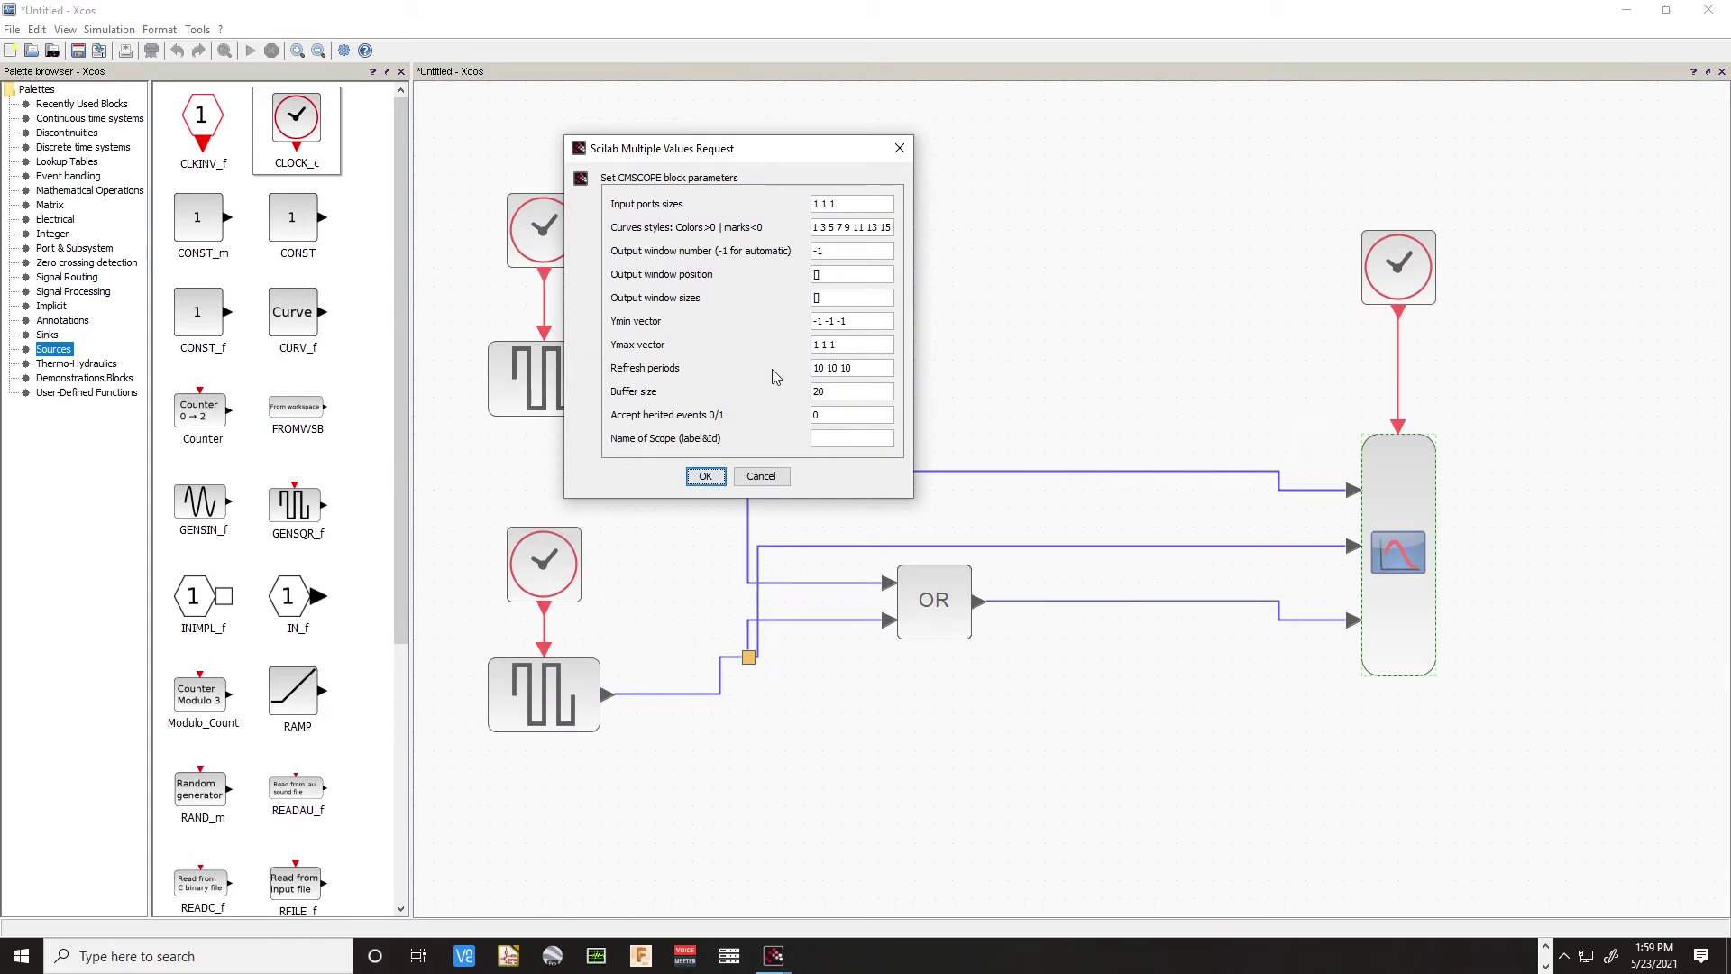
left_click_drag(881, 372, 714, 374)
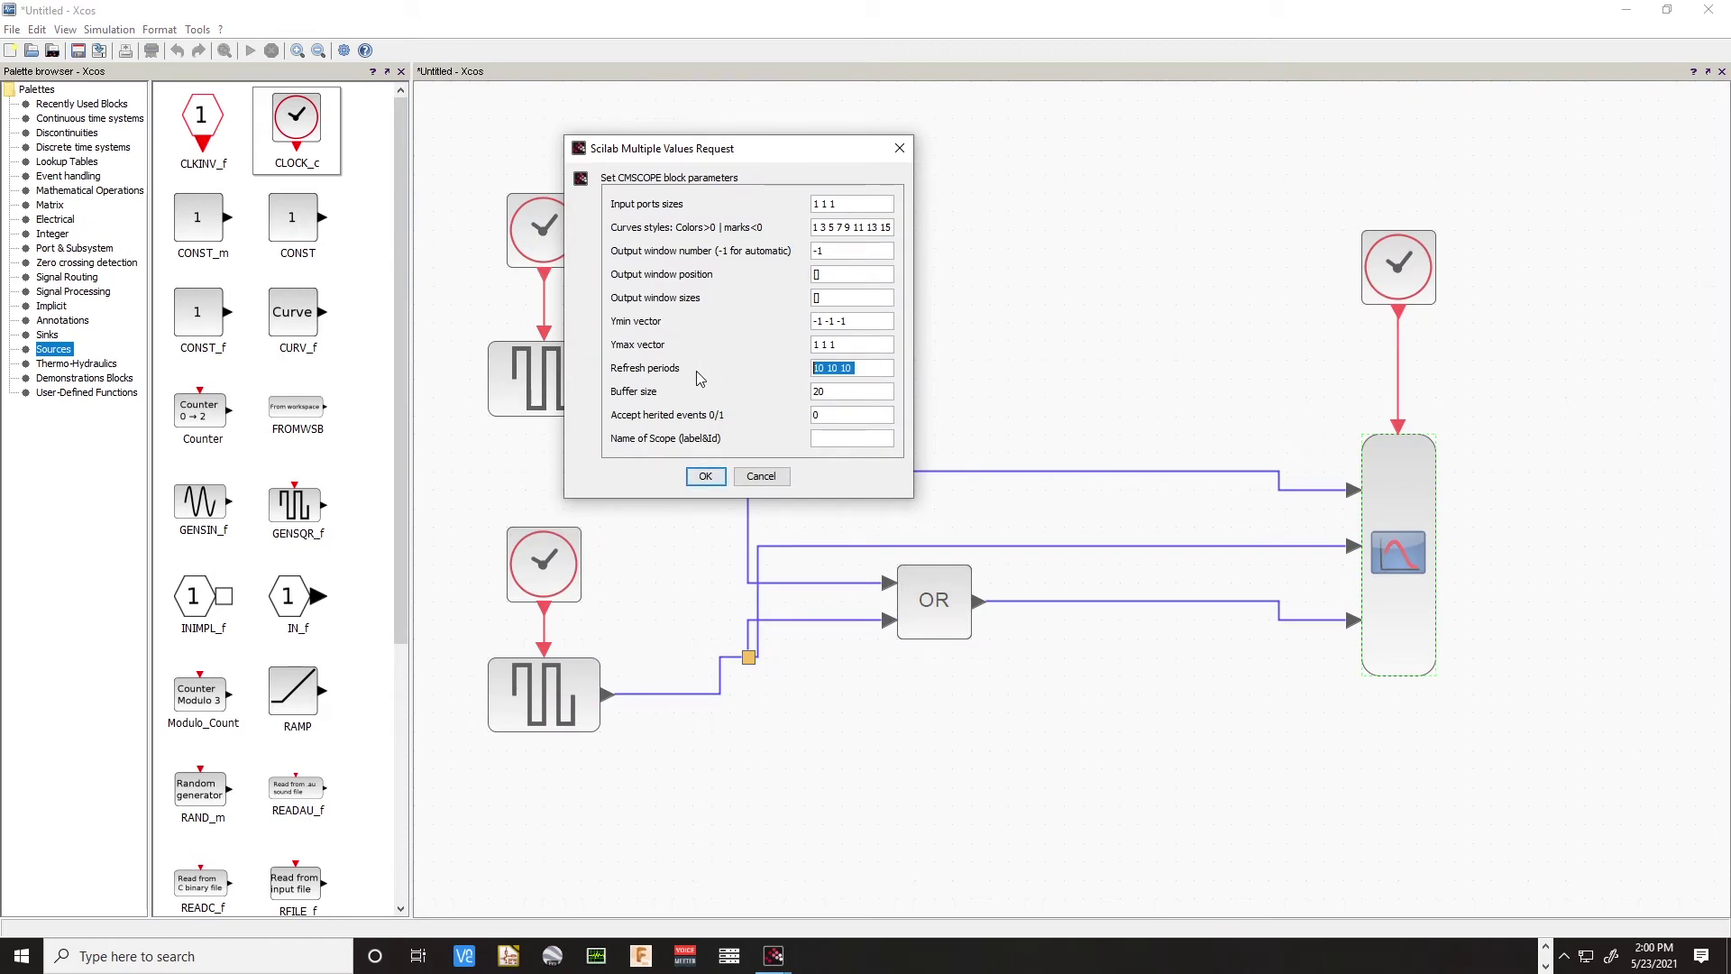
type("100 100 1")
left_click(703, 476)
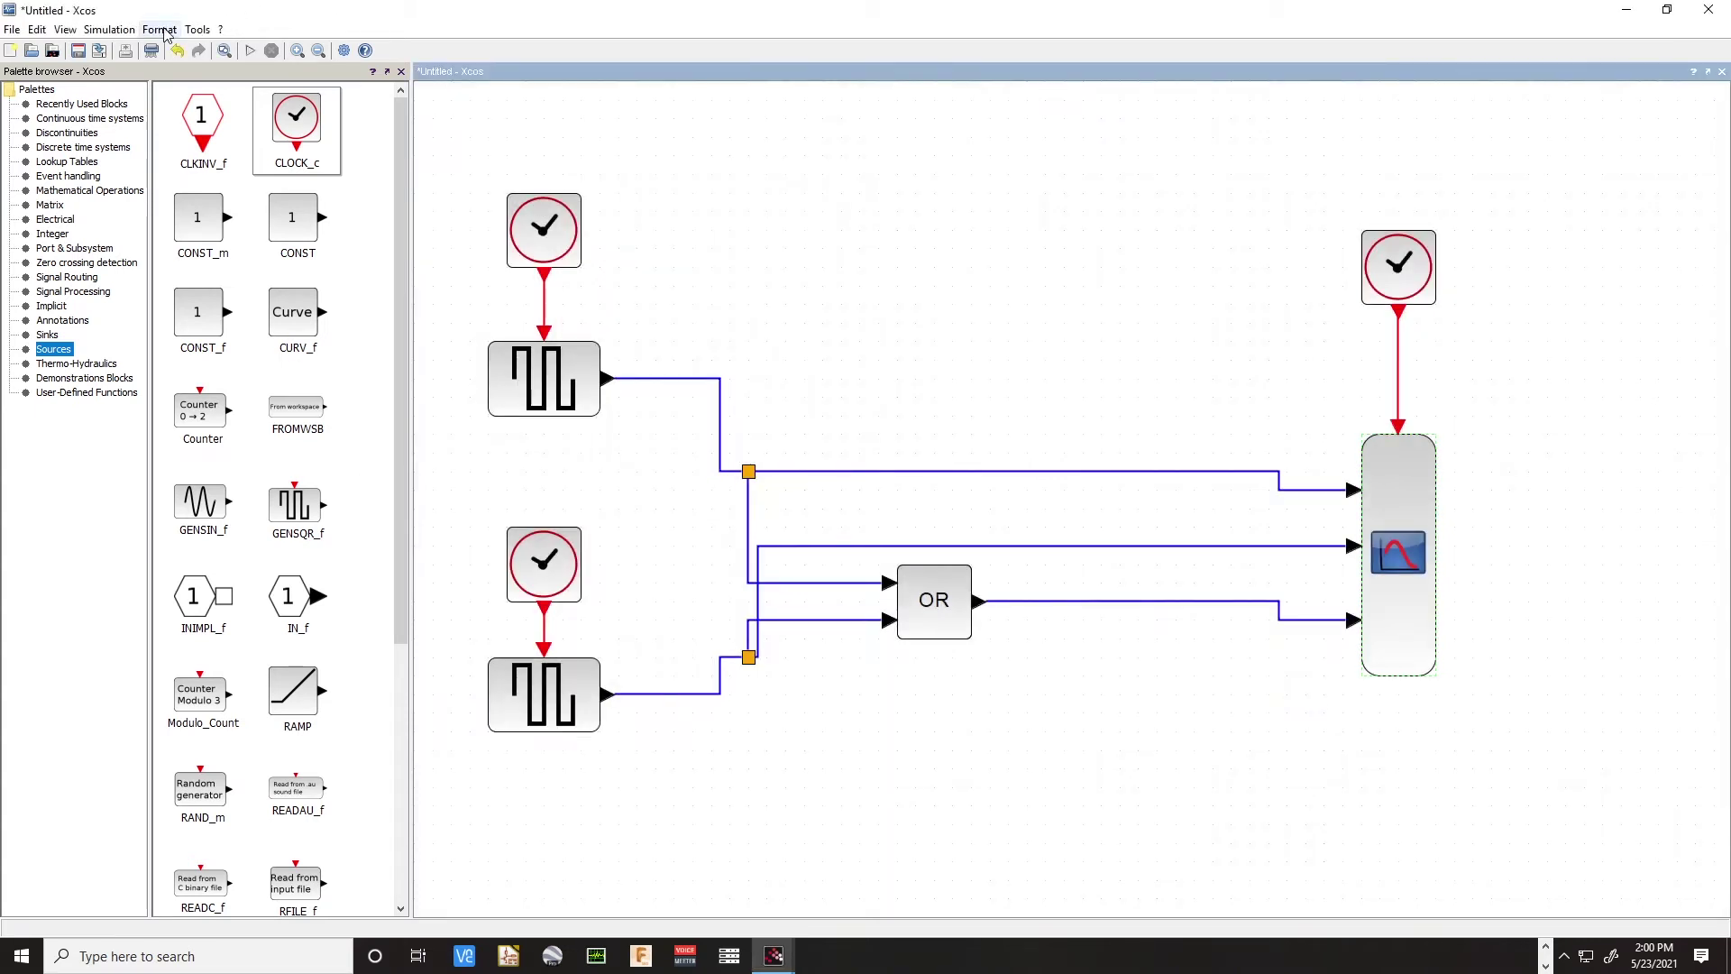
Set the simulation's final integration time to 100
left_click(109, 30)
left_click(123, 55)
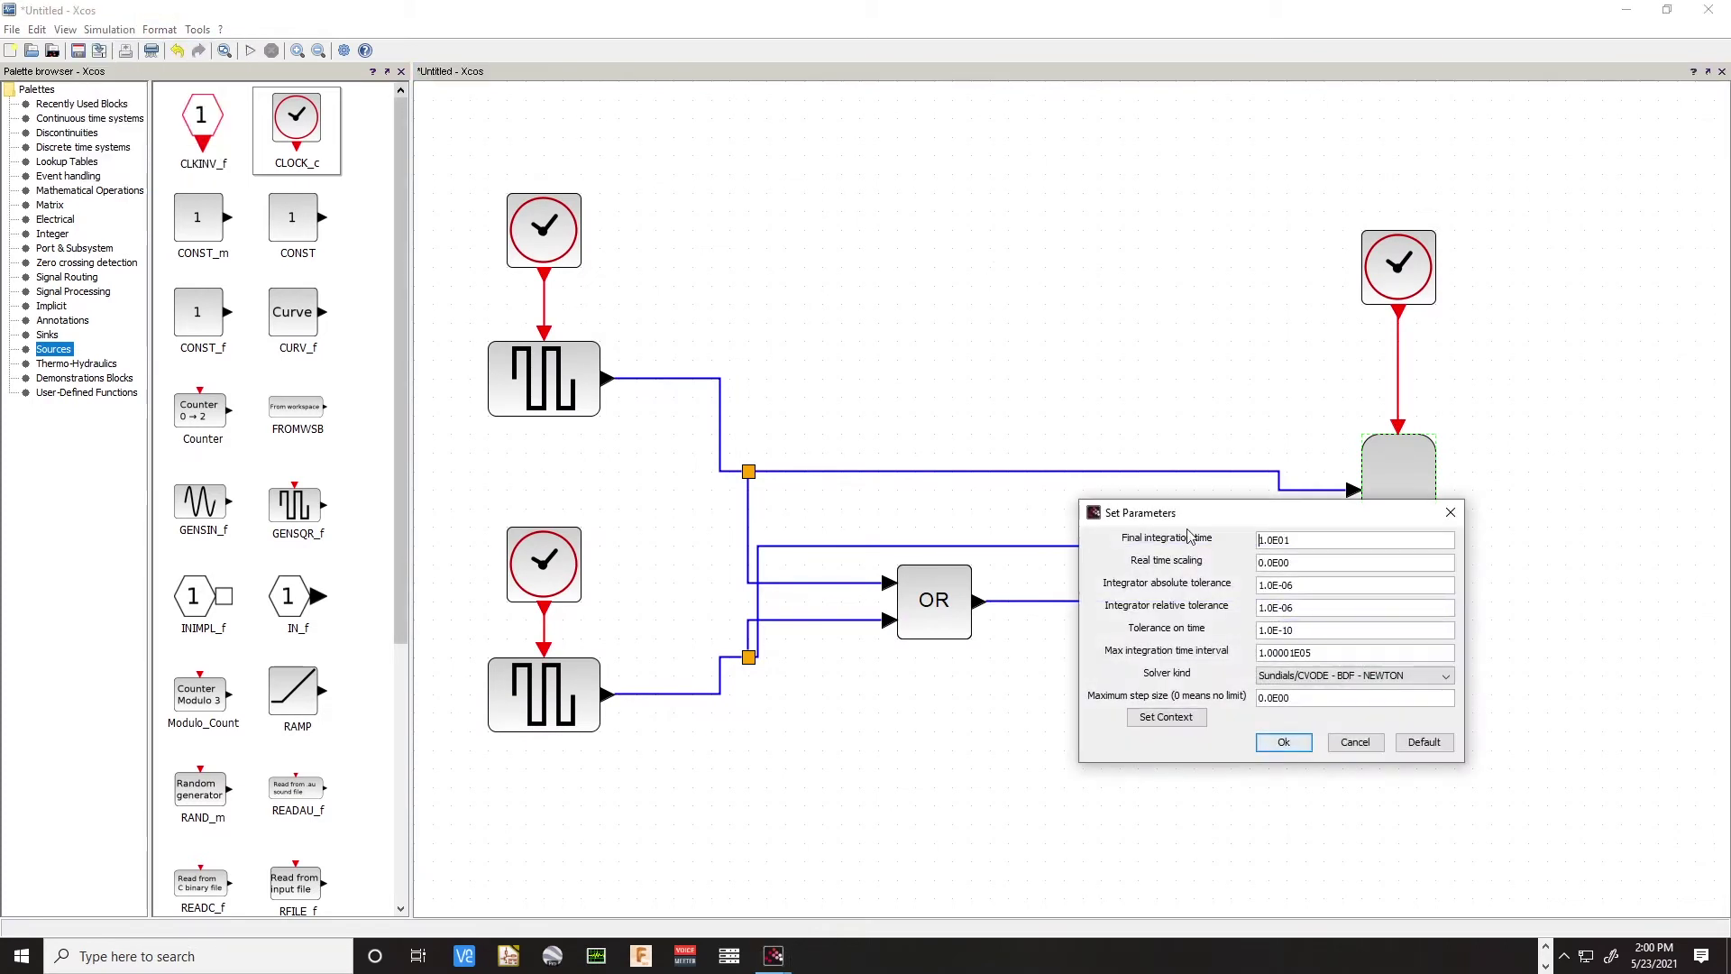
type("100")
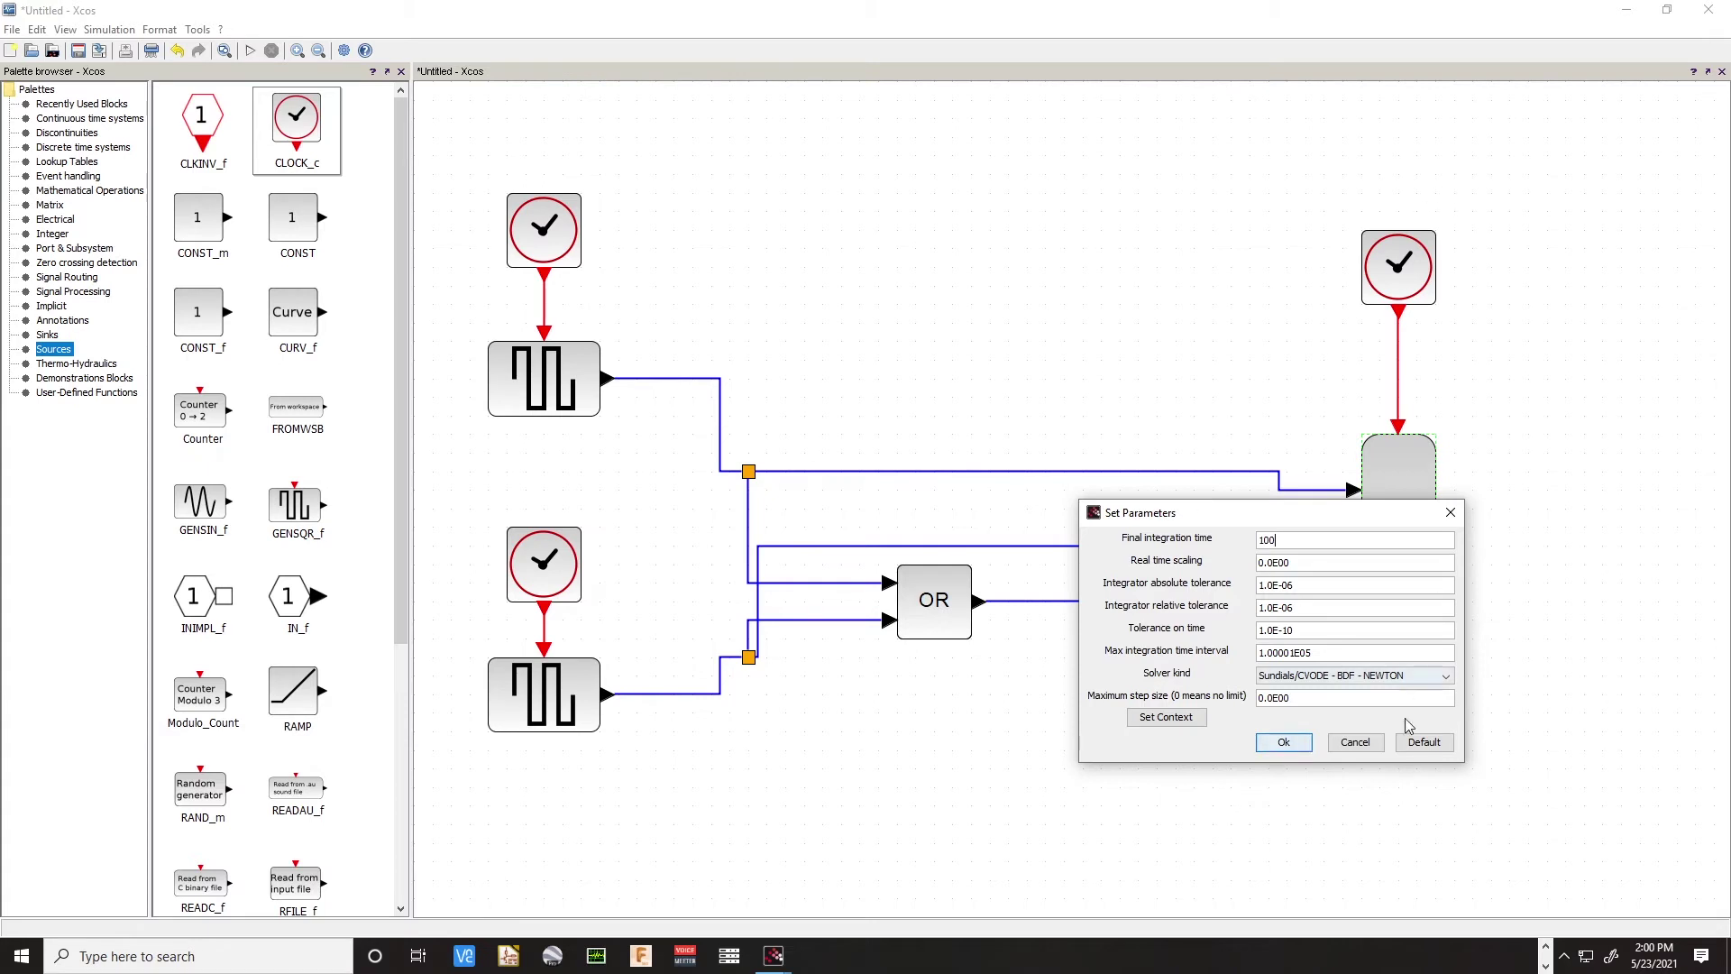
left_click(1284, 743)
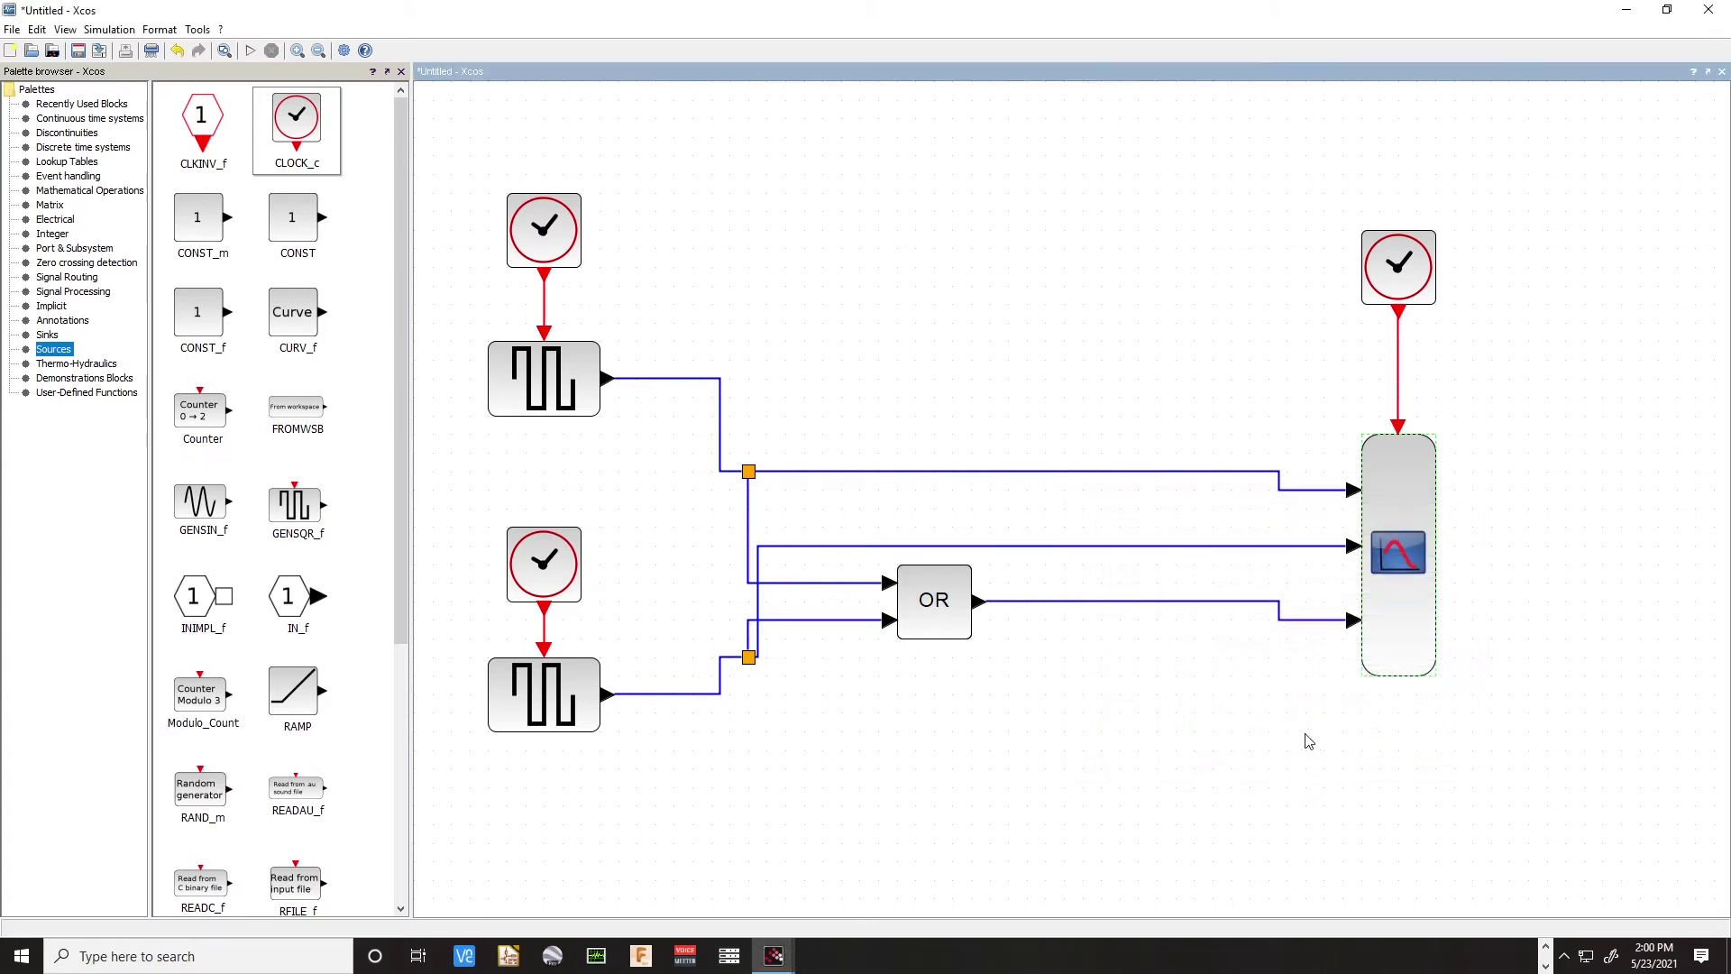
Run the simulation over the 100-unit time span, inspect the widened scope plot, and close it
left_click(250, 51)
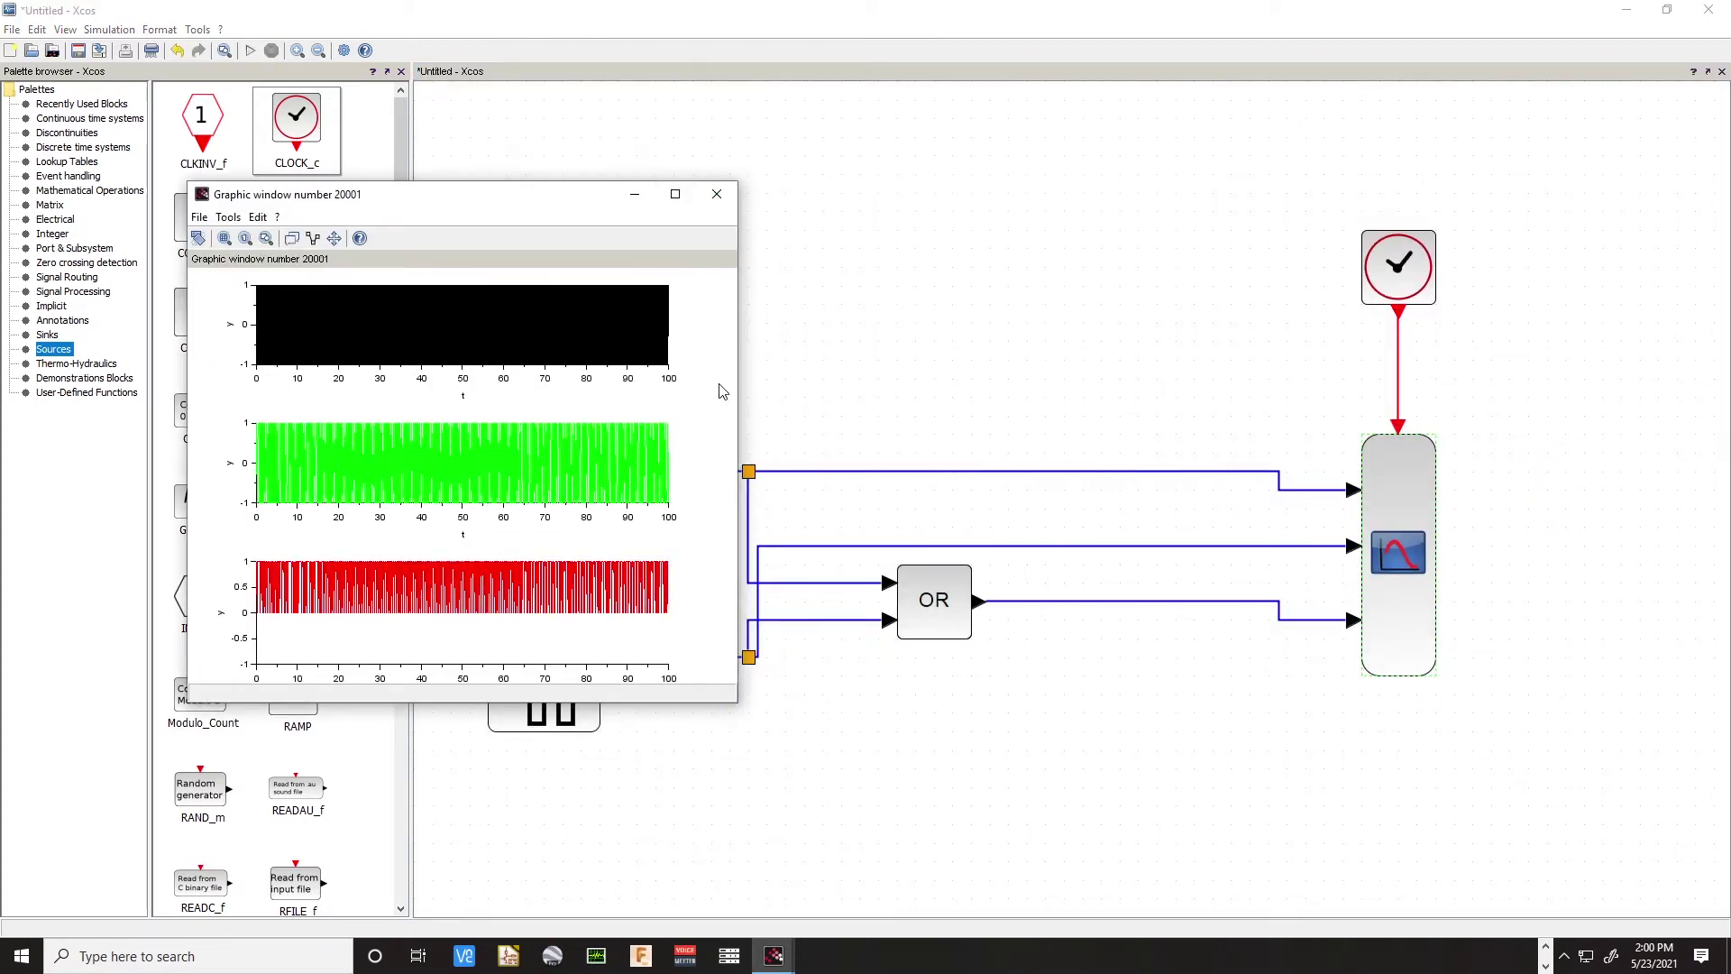
left_click_drag(748, 386, 1291, 385)
left_click(1270, 196)
Increase the period of the clock driving the upper square wave generator and apply the block parameters
left_click(545, 240)
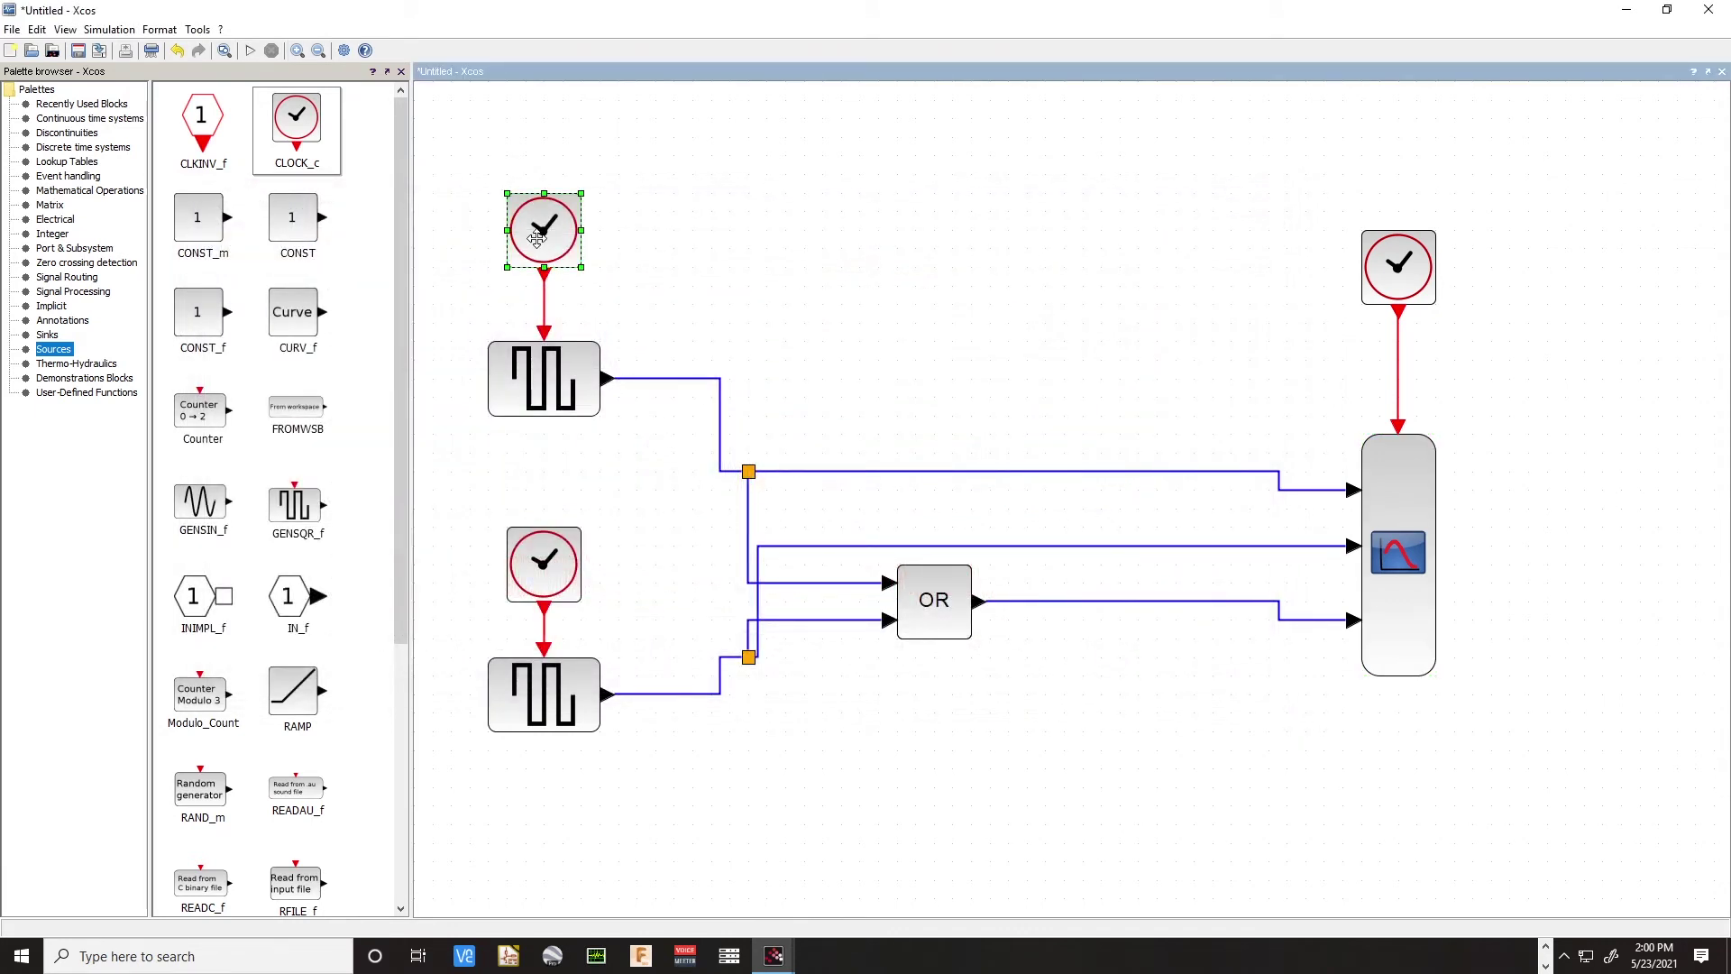
left_click(584, 231)
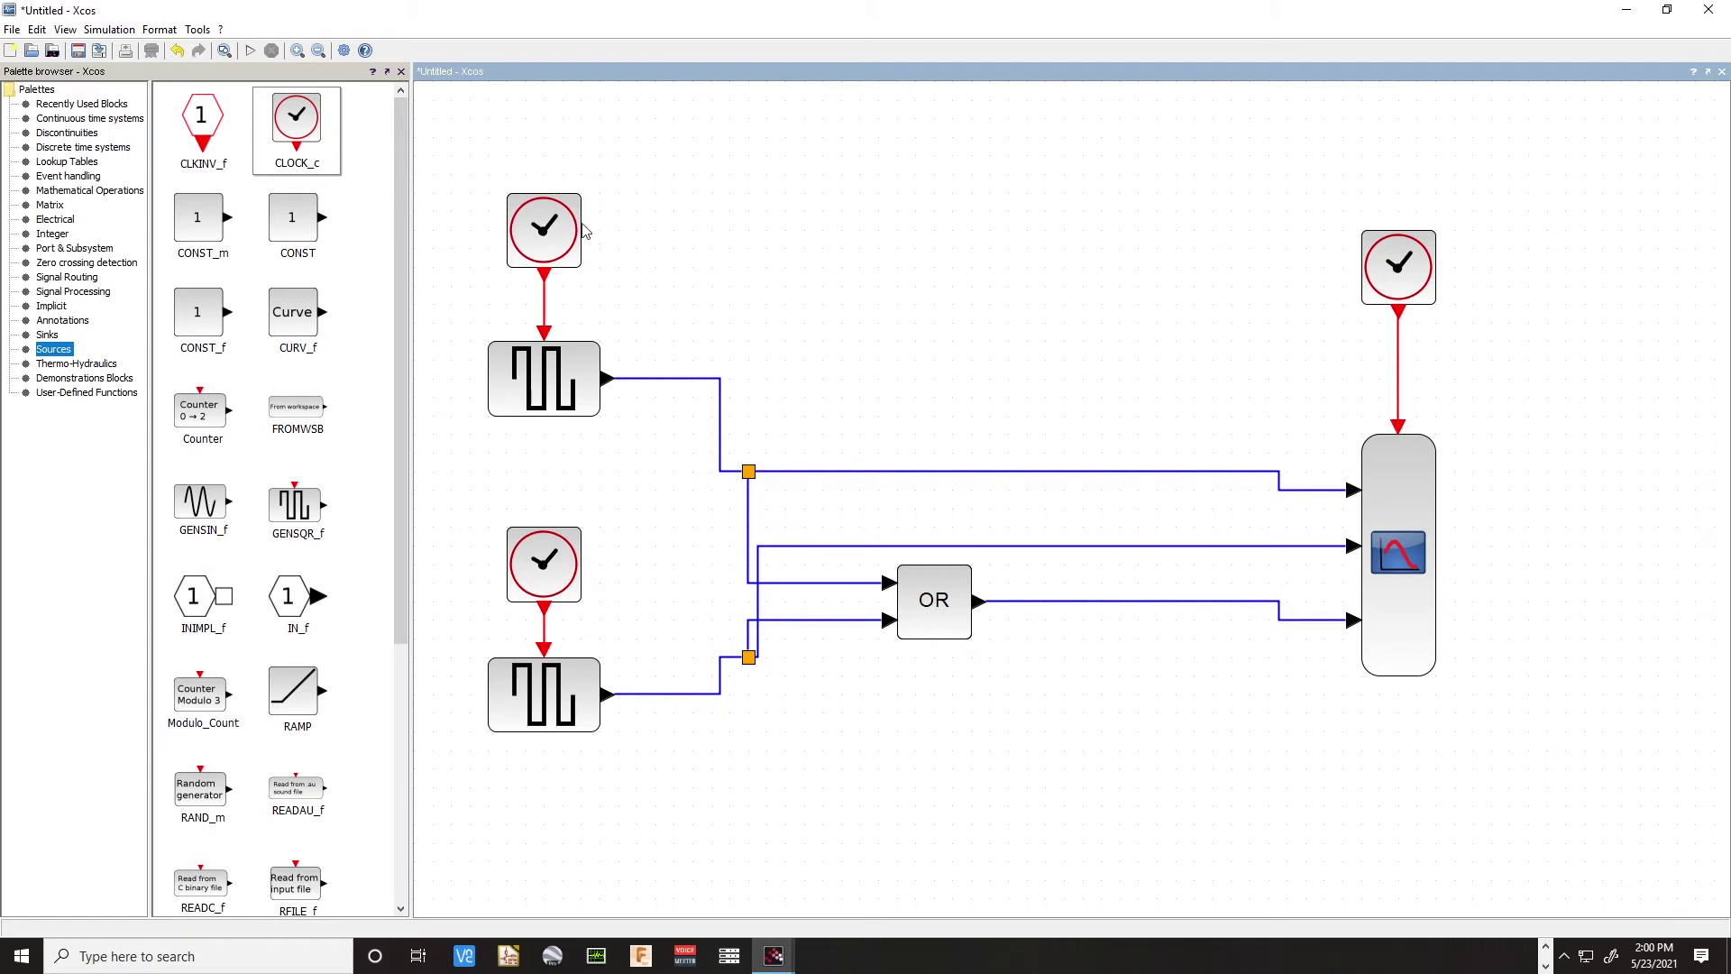
double_click(545, 226)
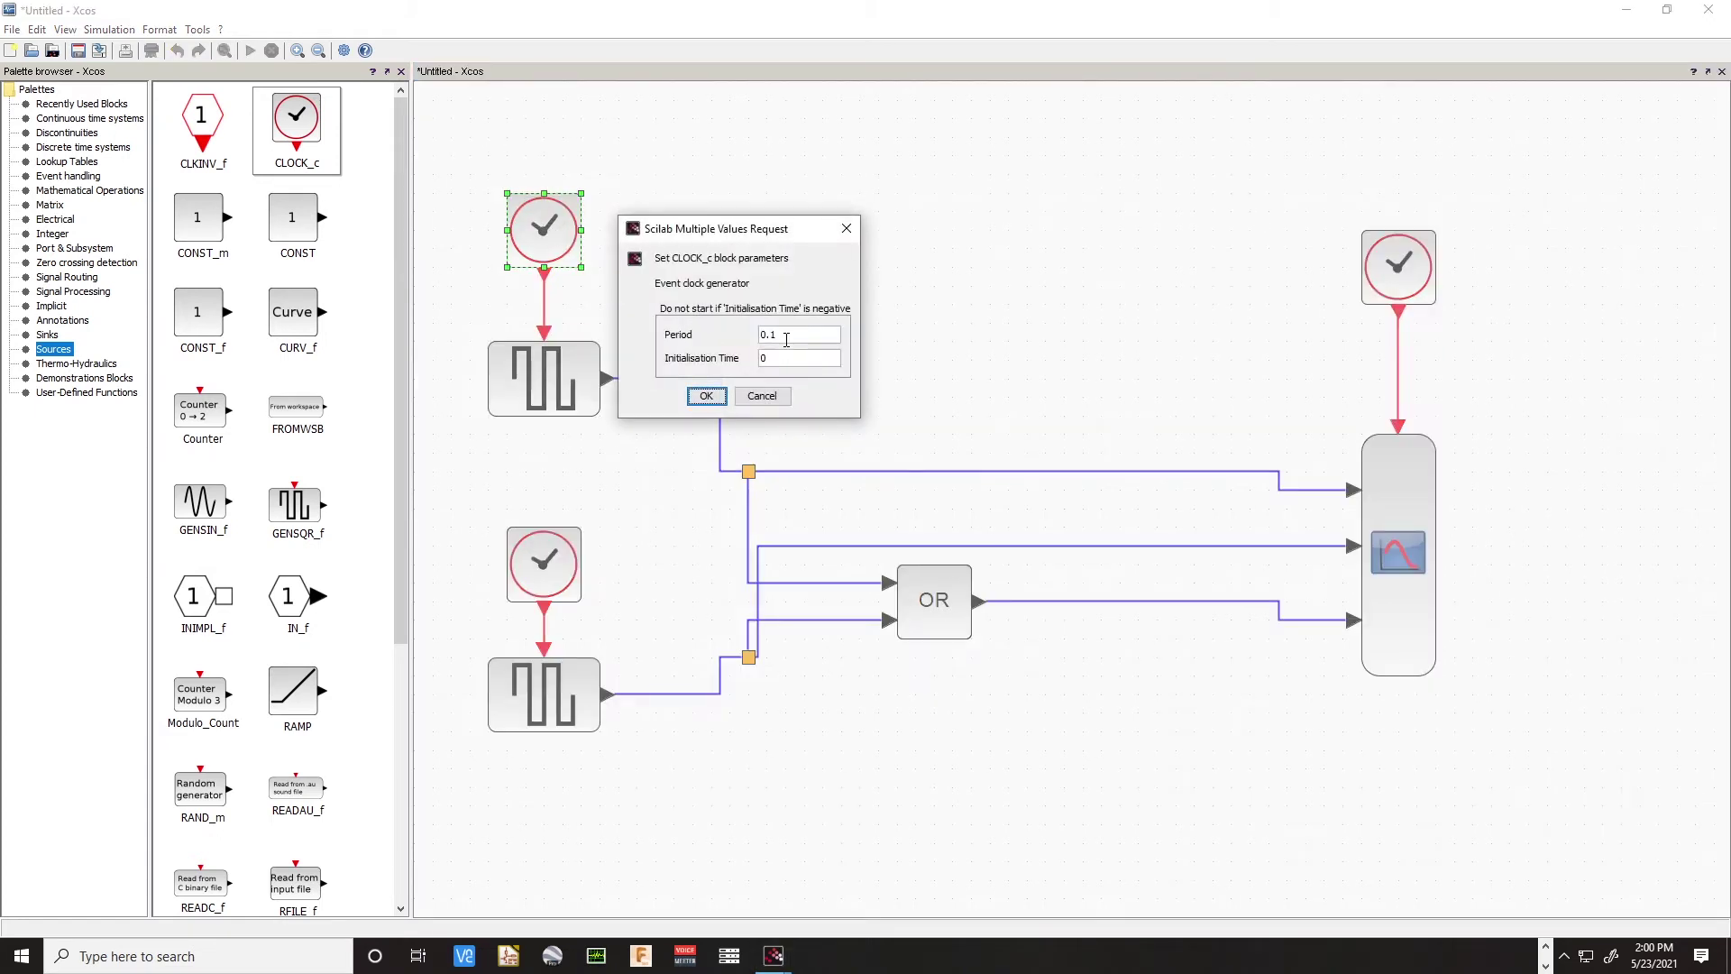
type("1")
left_click(707, 397)
Set the lower square wave generator's amplitude to 4
left_click(563, 688)
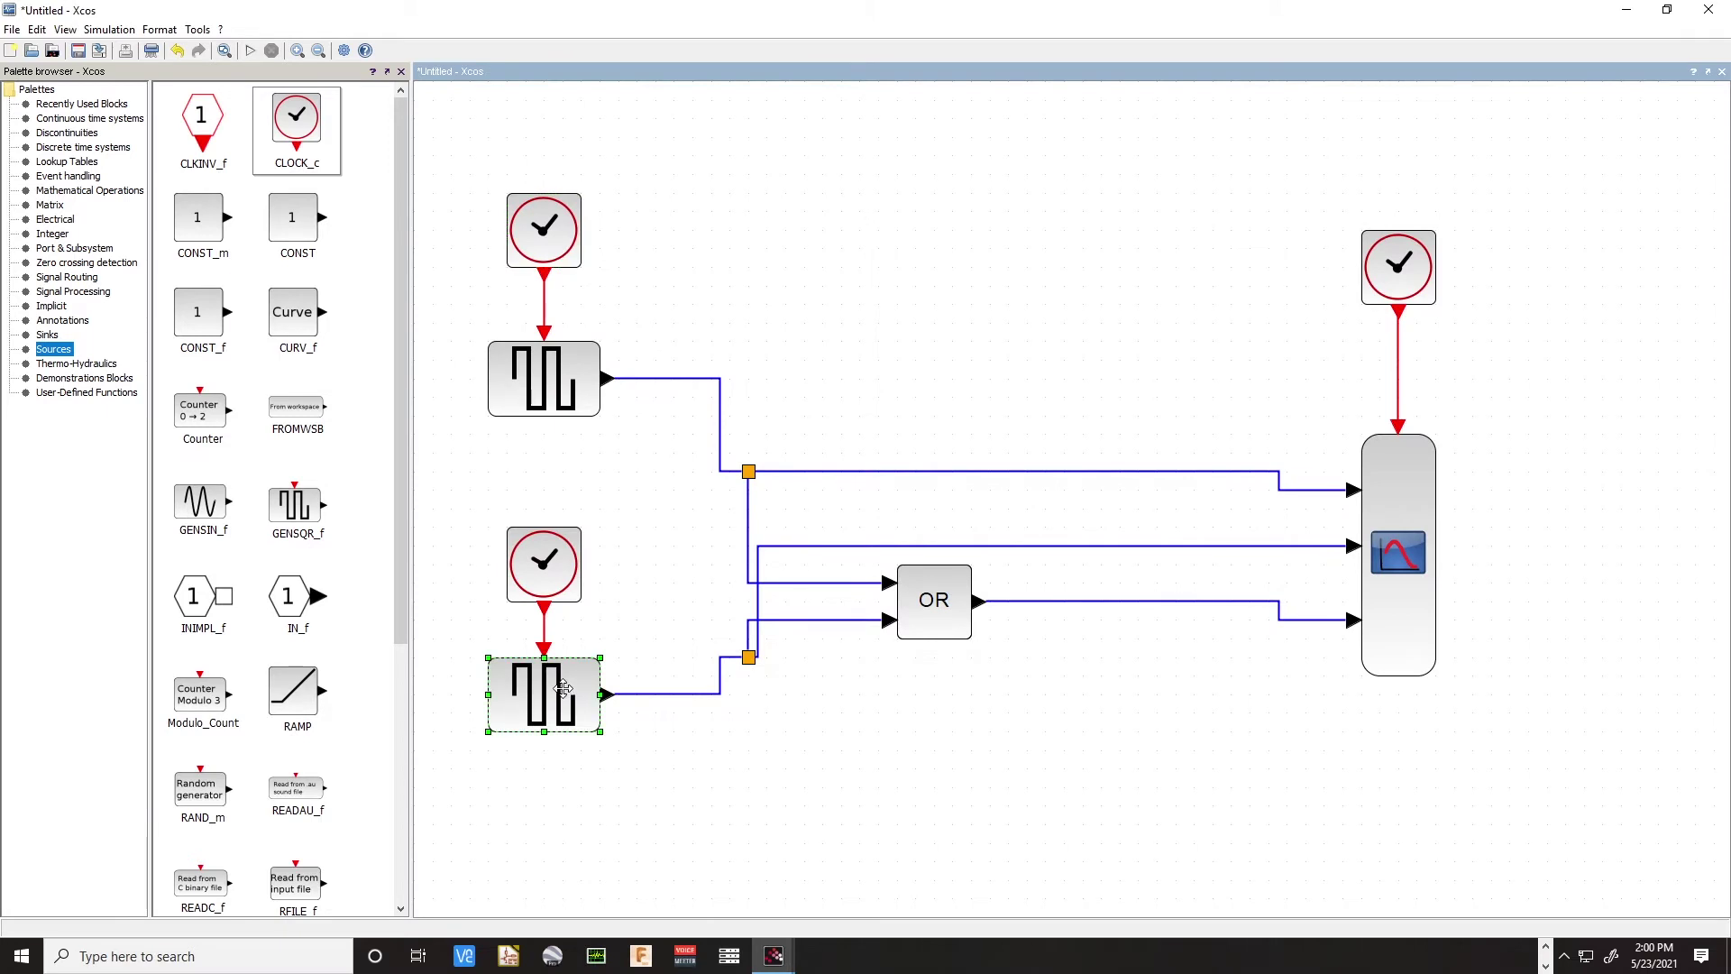
double_click(563, 689)
type("3")
key("BackSpace")
type("4")
left_click(706, 358)
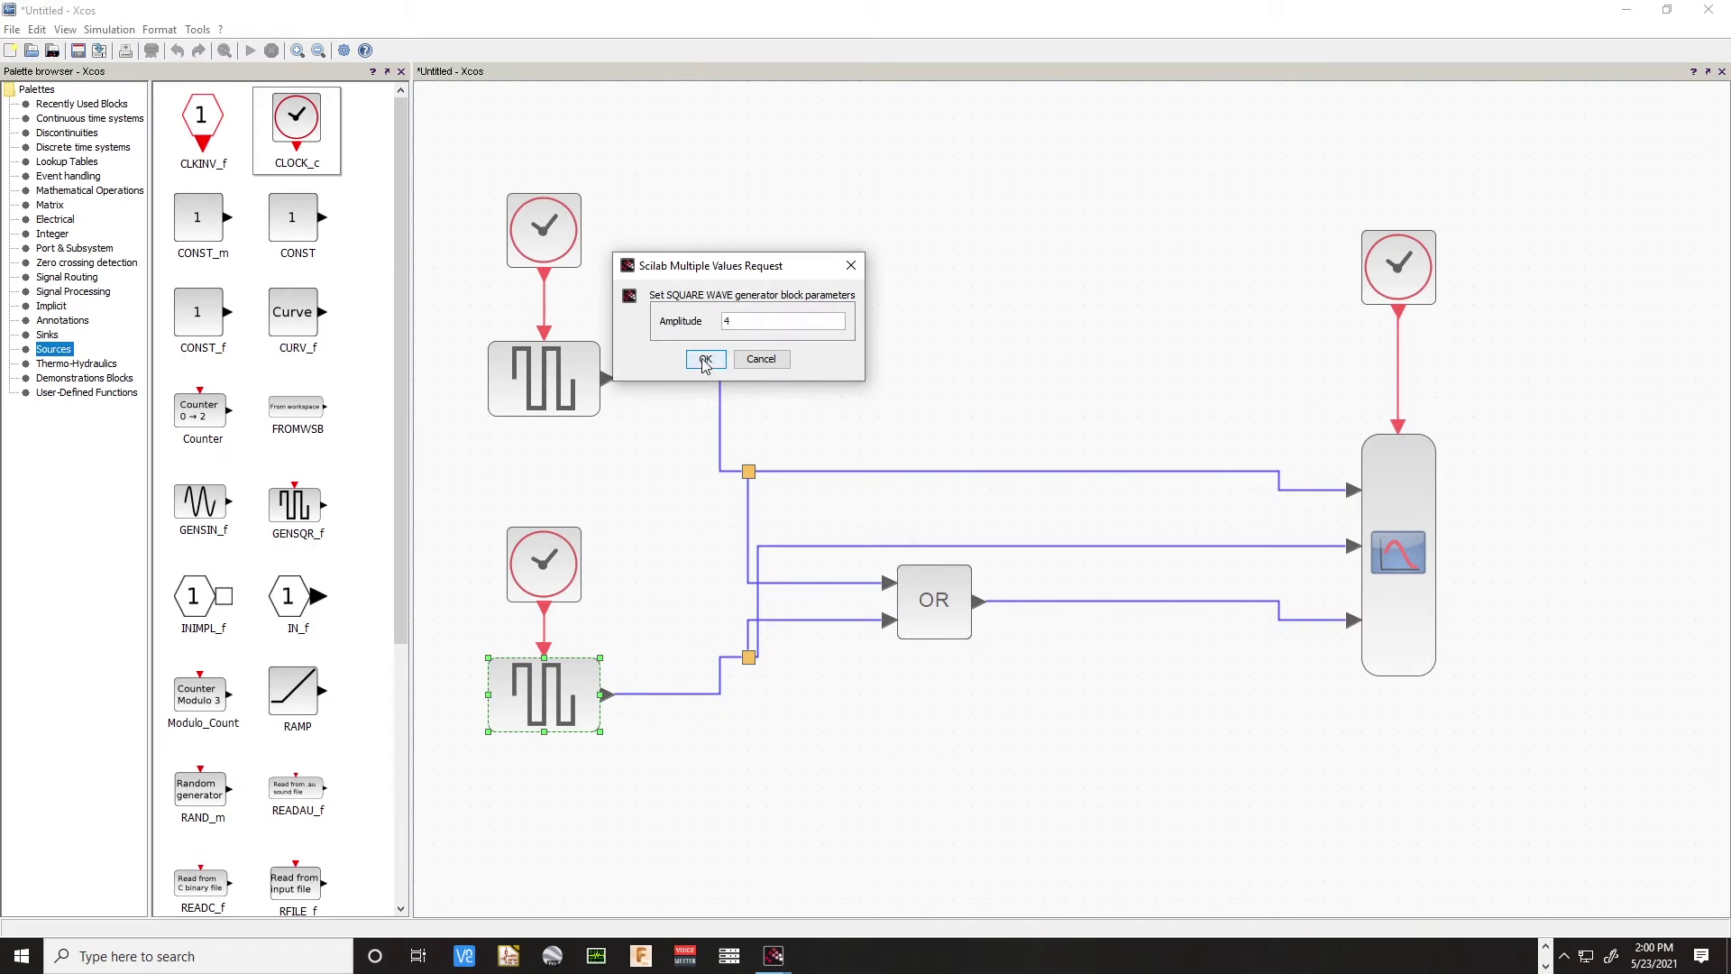
Set the CMSCOPE refresh periods back to 30 30 30 and apply the block parameters
left_click(1382, 515)
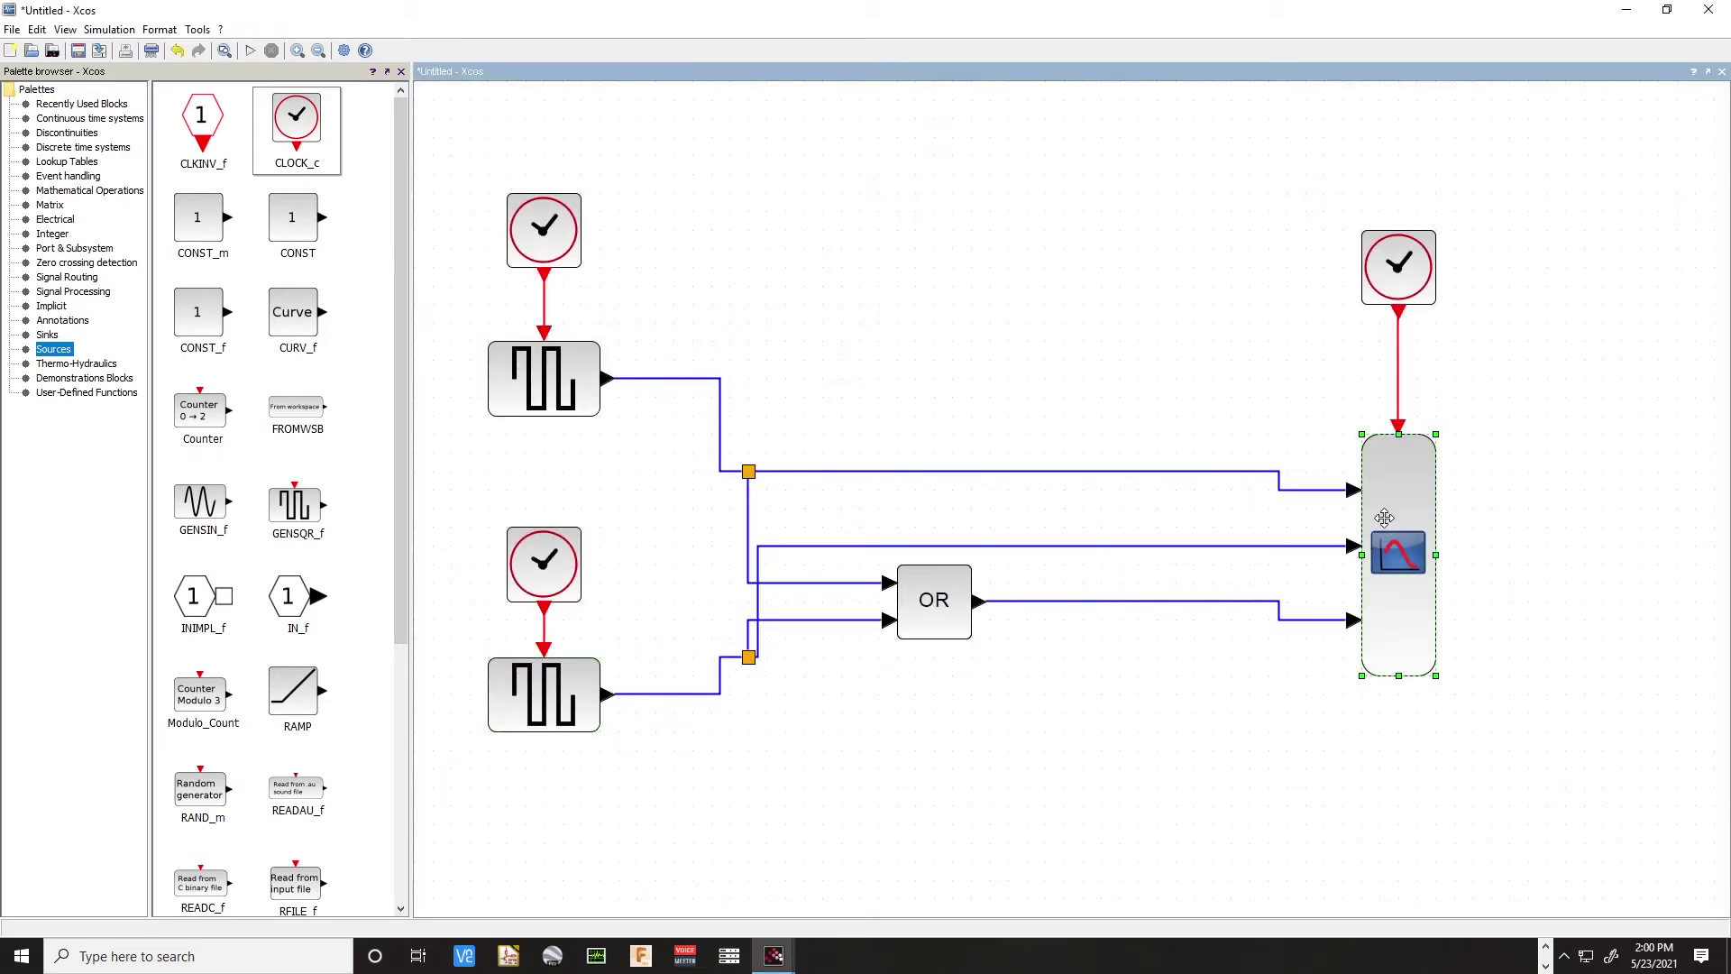
double_click(1409, 503)
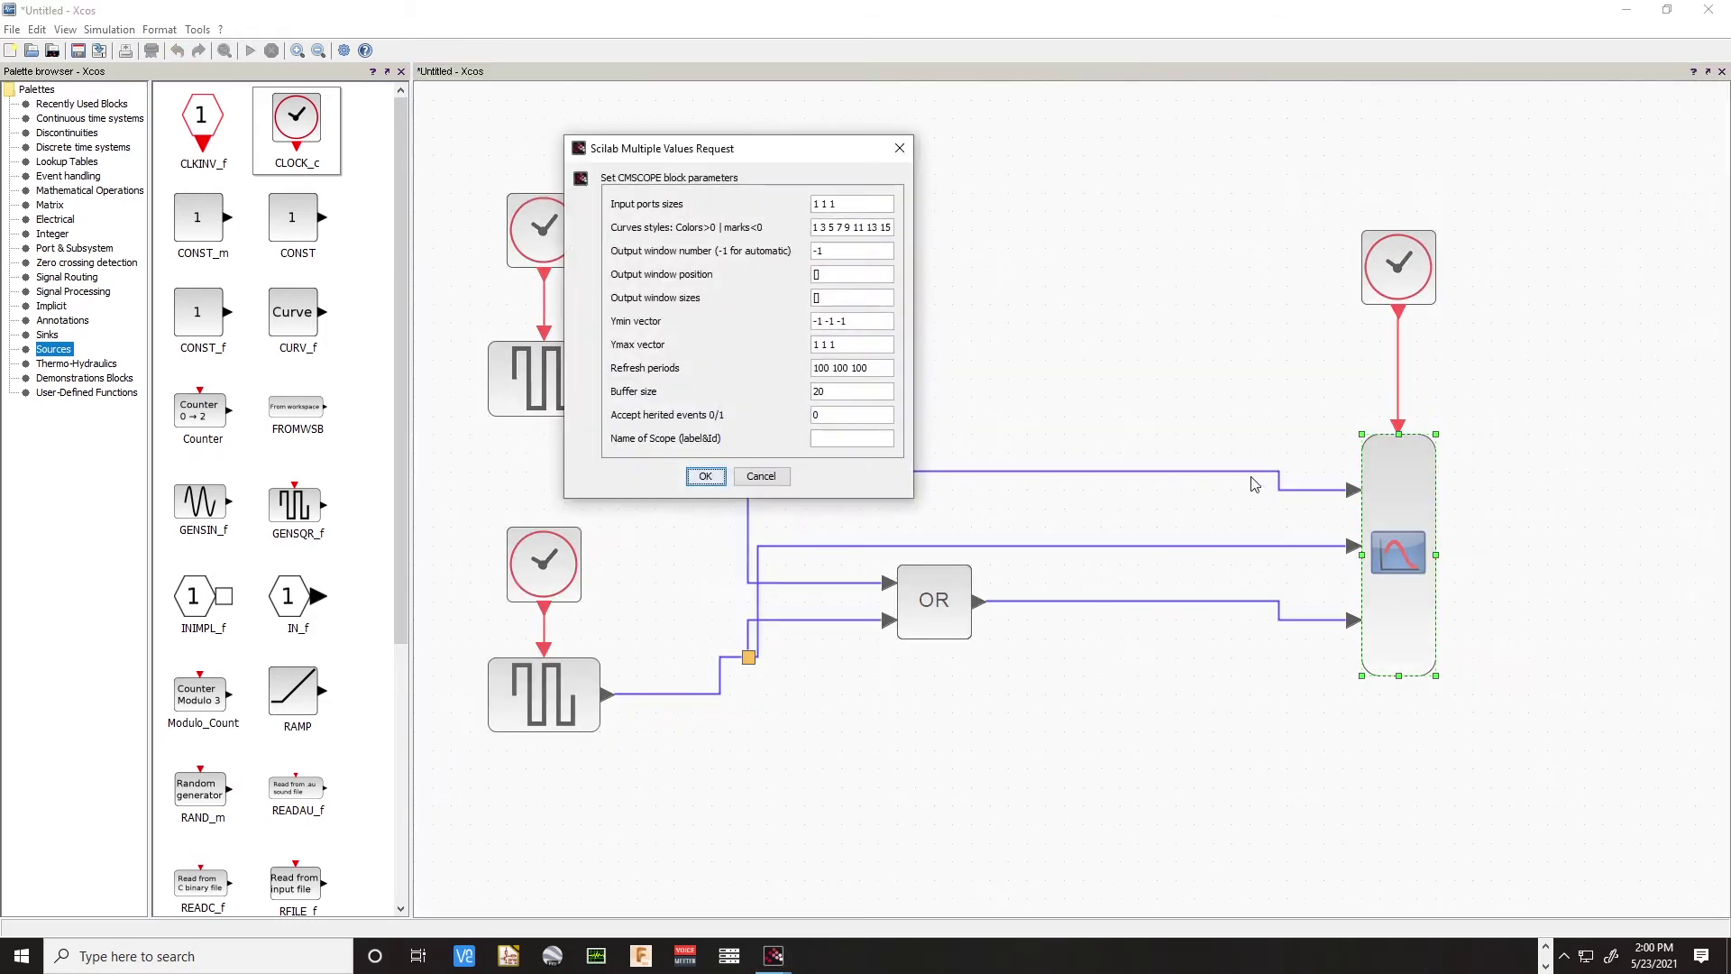
triple_click(891, 368)
type("30 30 30")
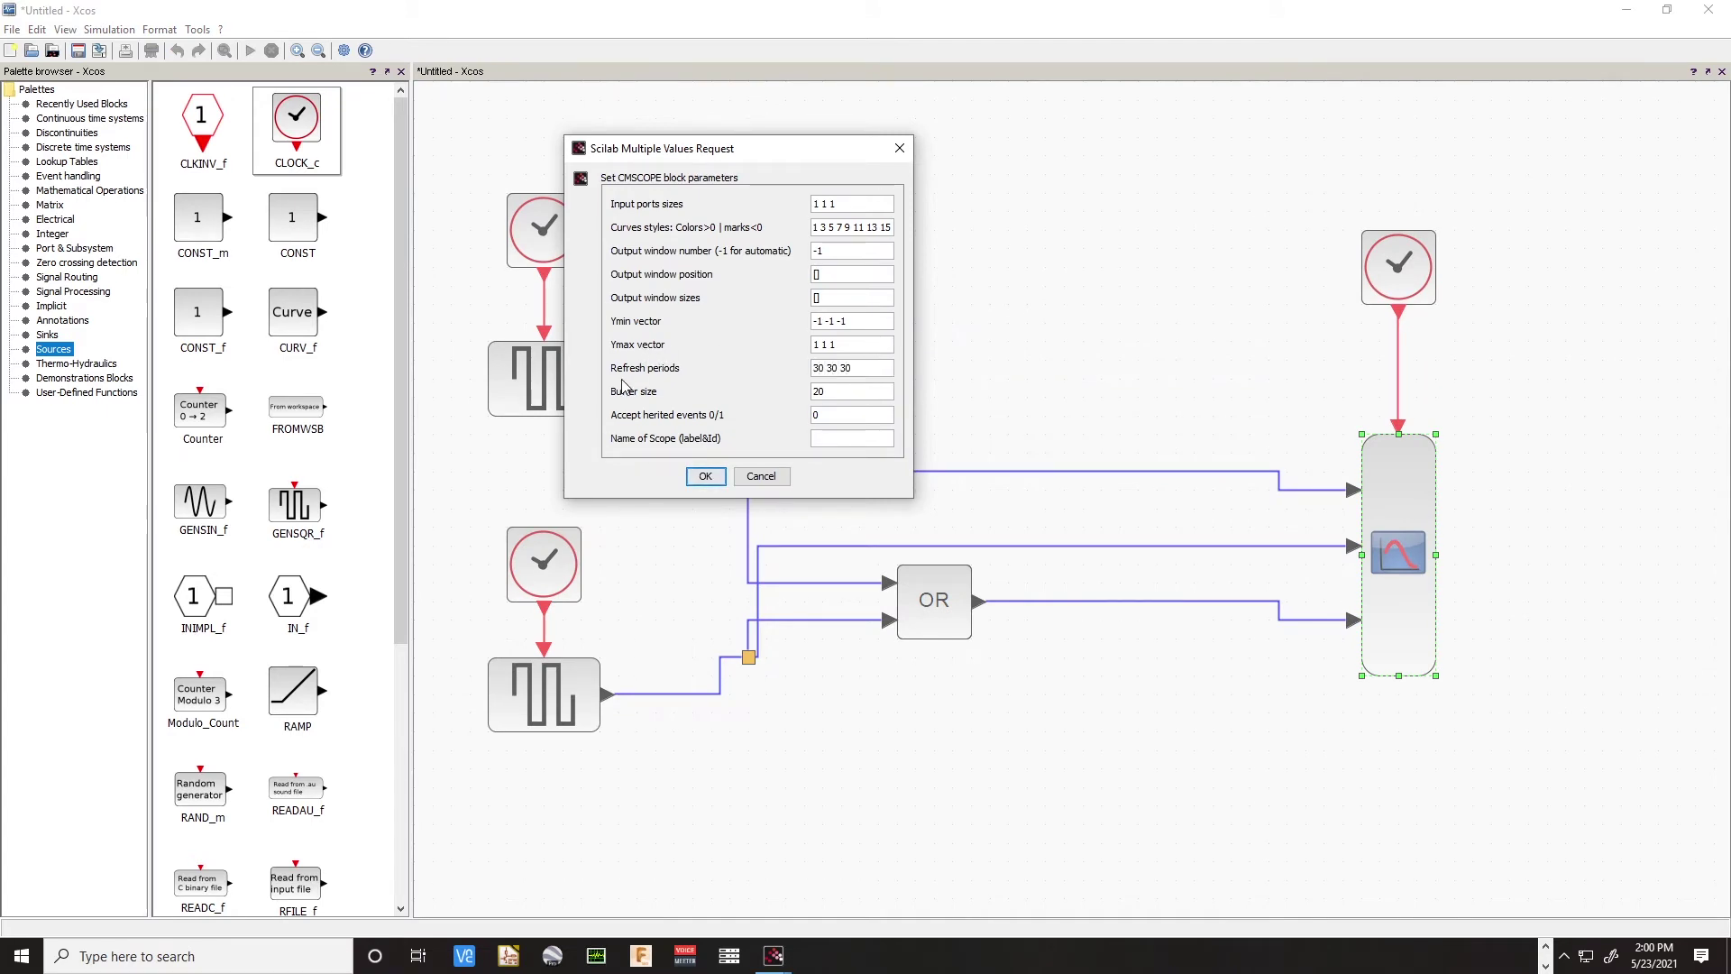
left_click(706, 476)
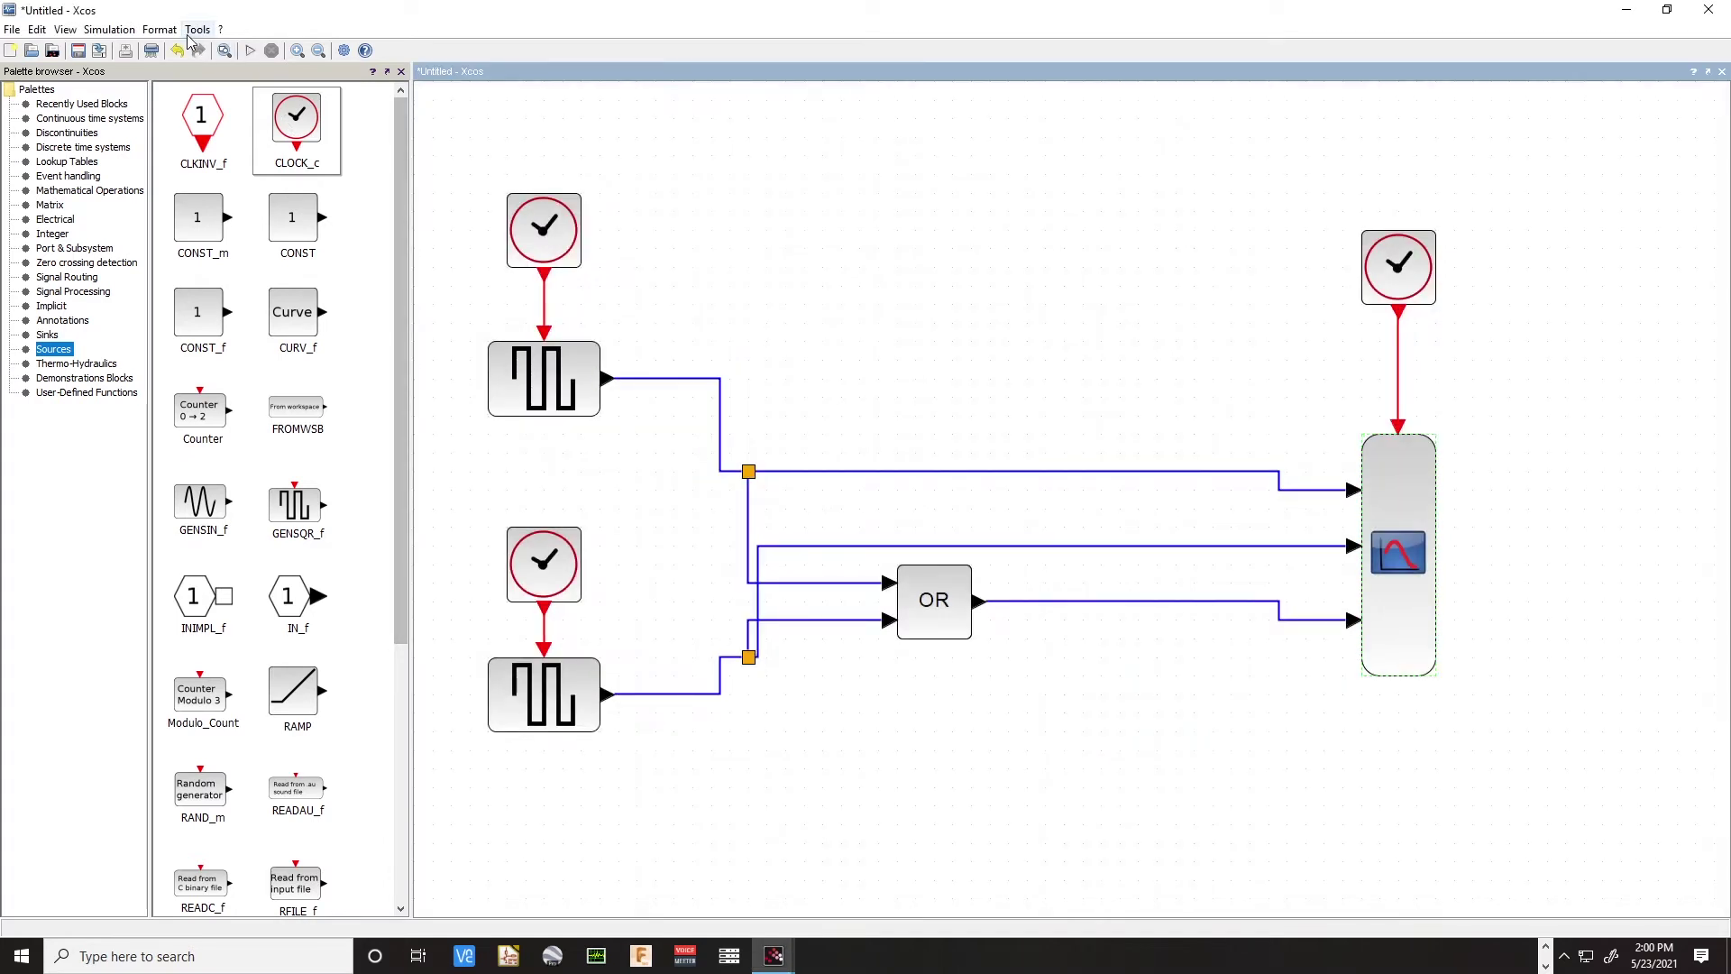
Set the simulation's final integration time to 30
left_click(109, 29)
left_click(139, 47)
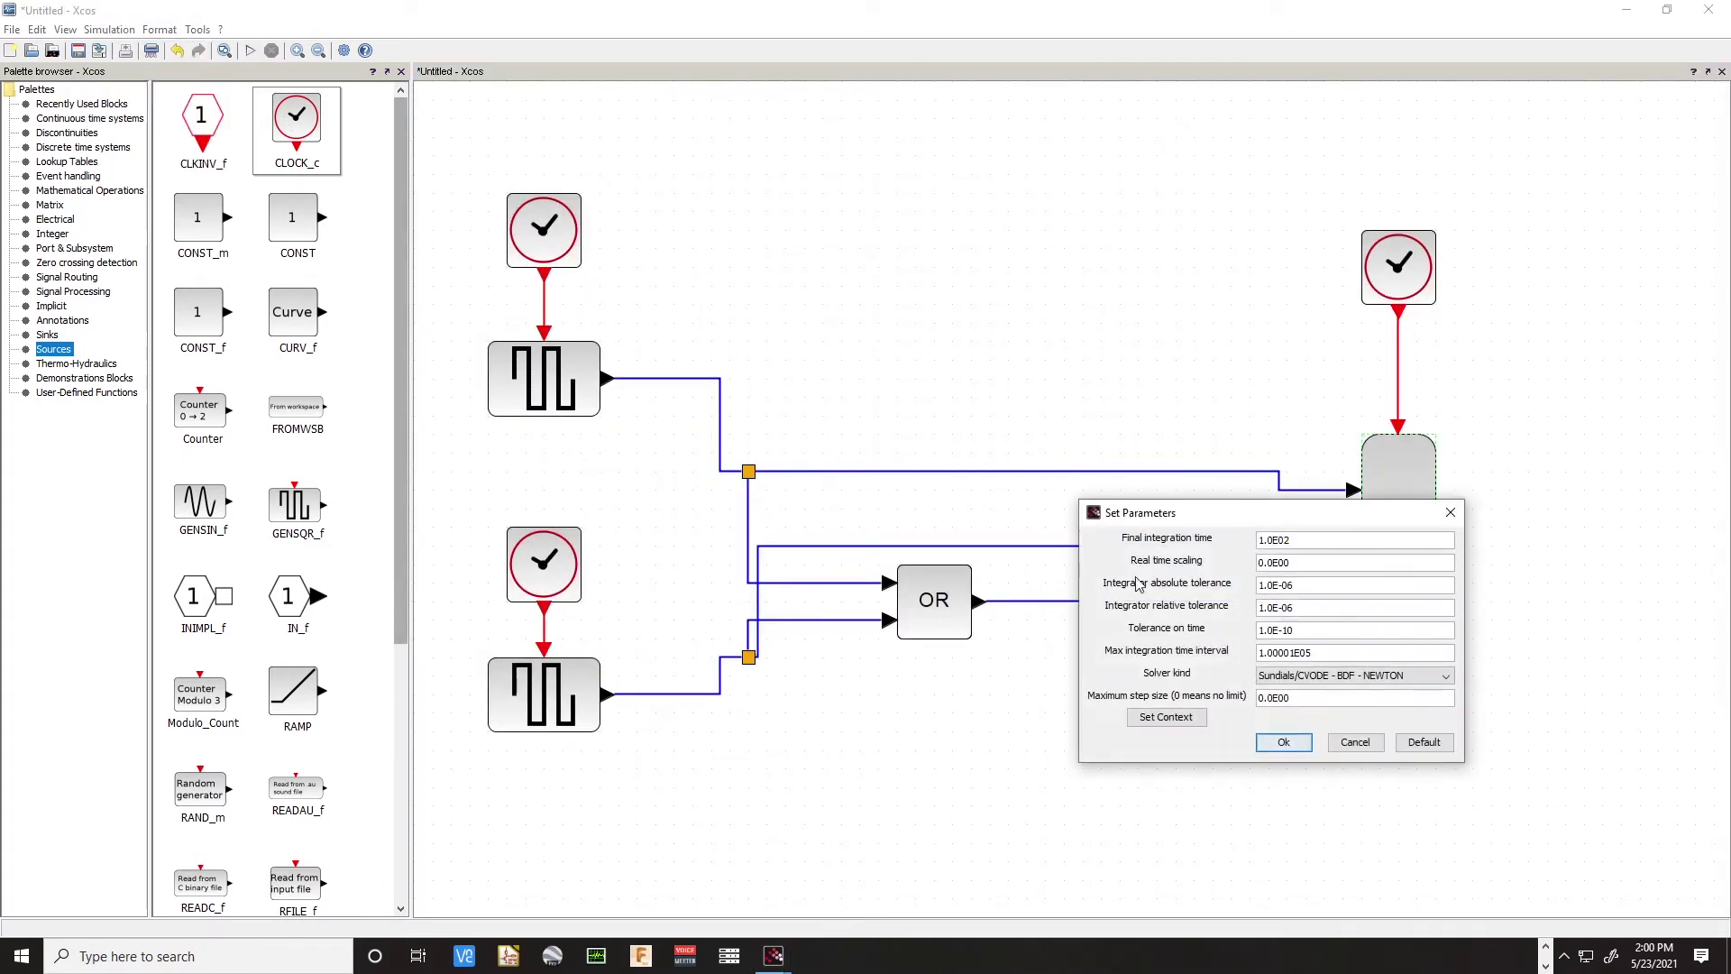
type("3")
left_click(1266, 744)
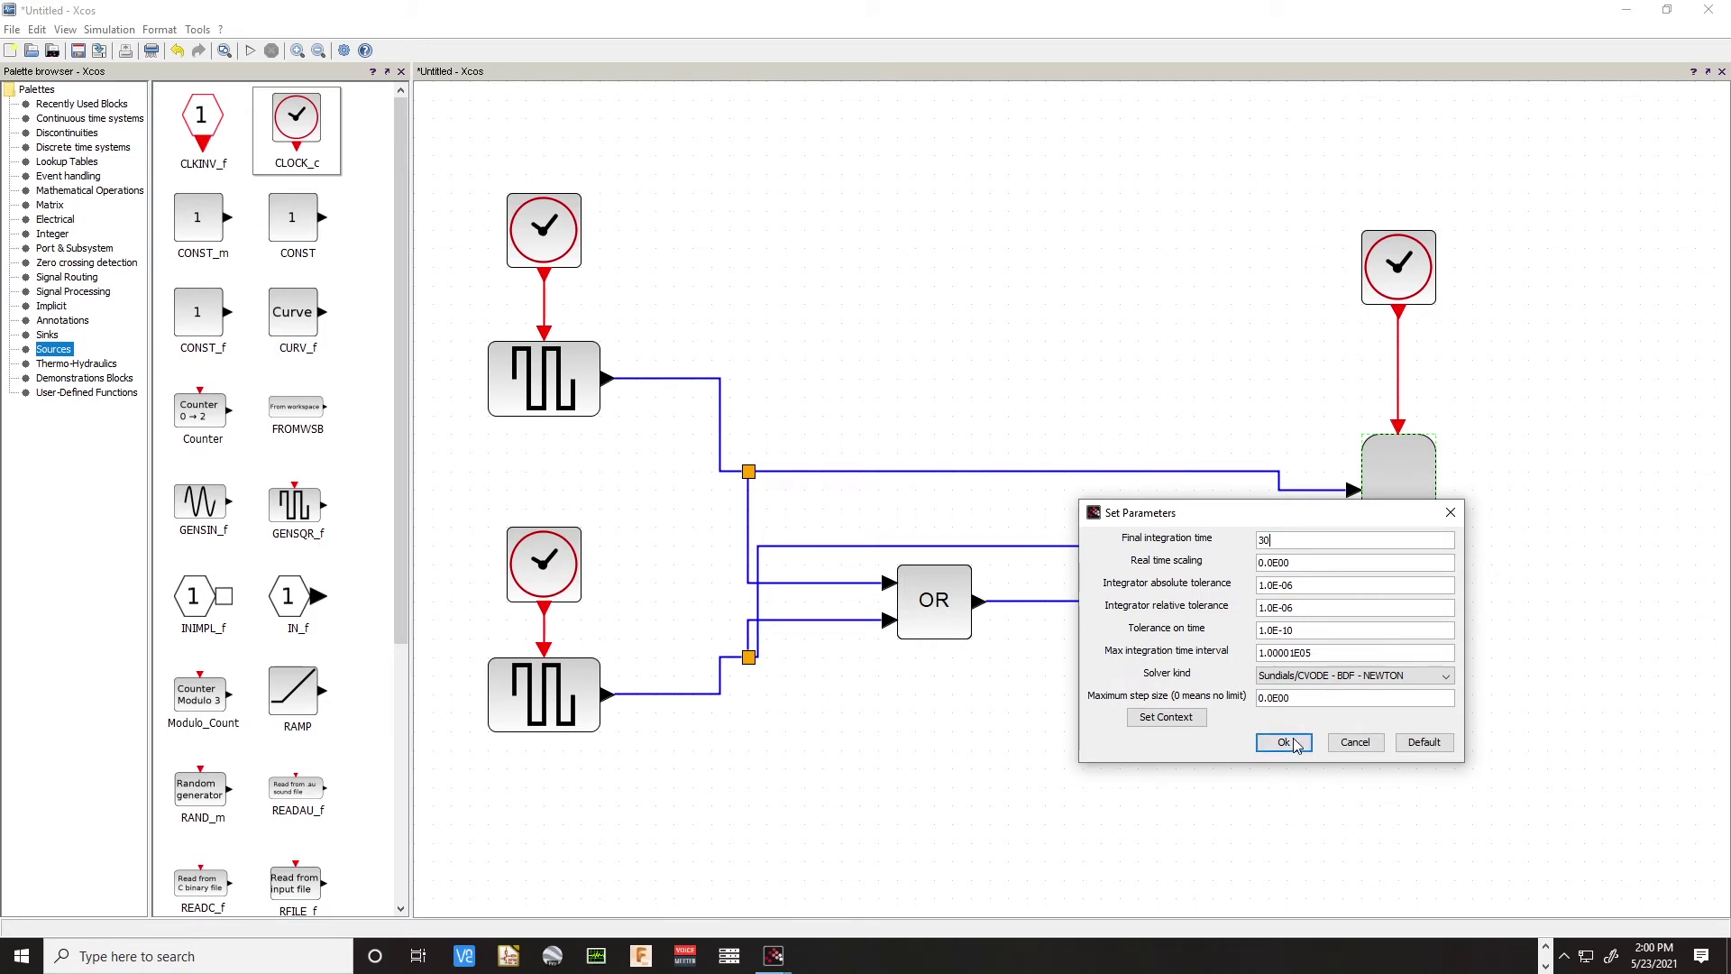
Run the simulation and compare both square waves with the OR output in a widened plot window, closing it when done
left_click(251, 51)
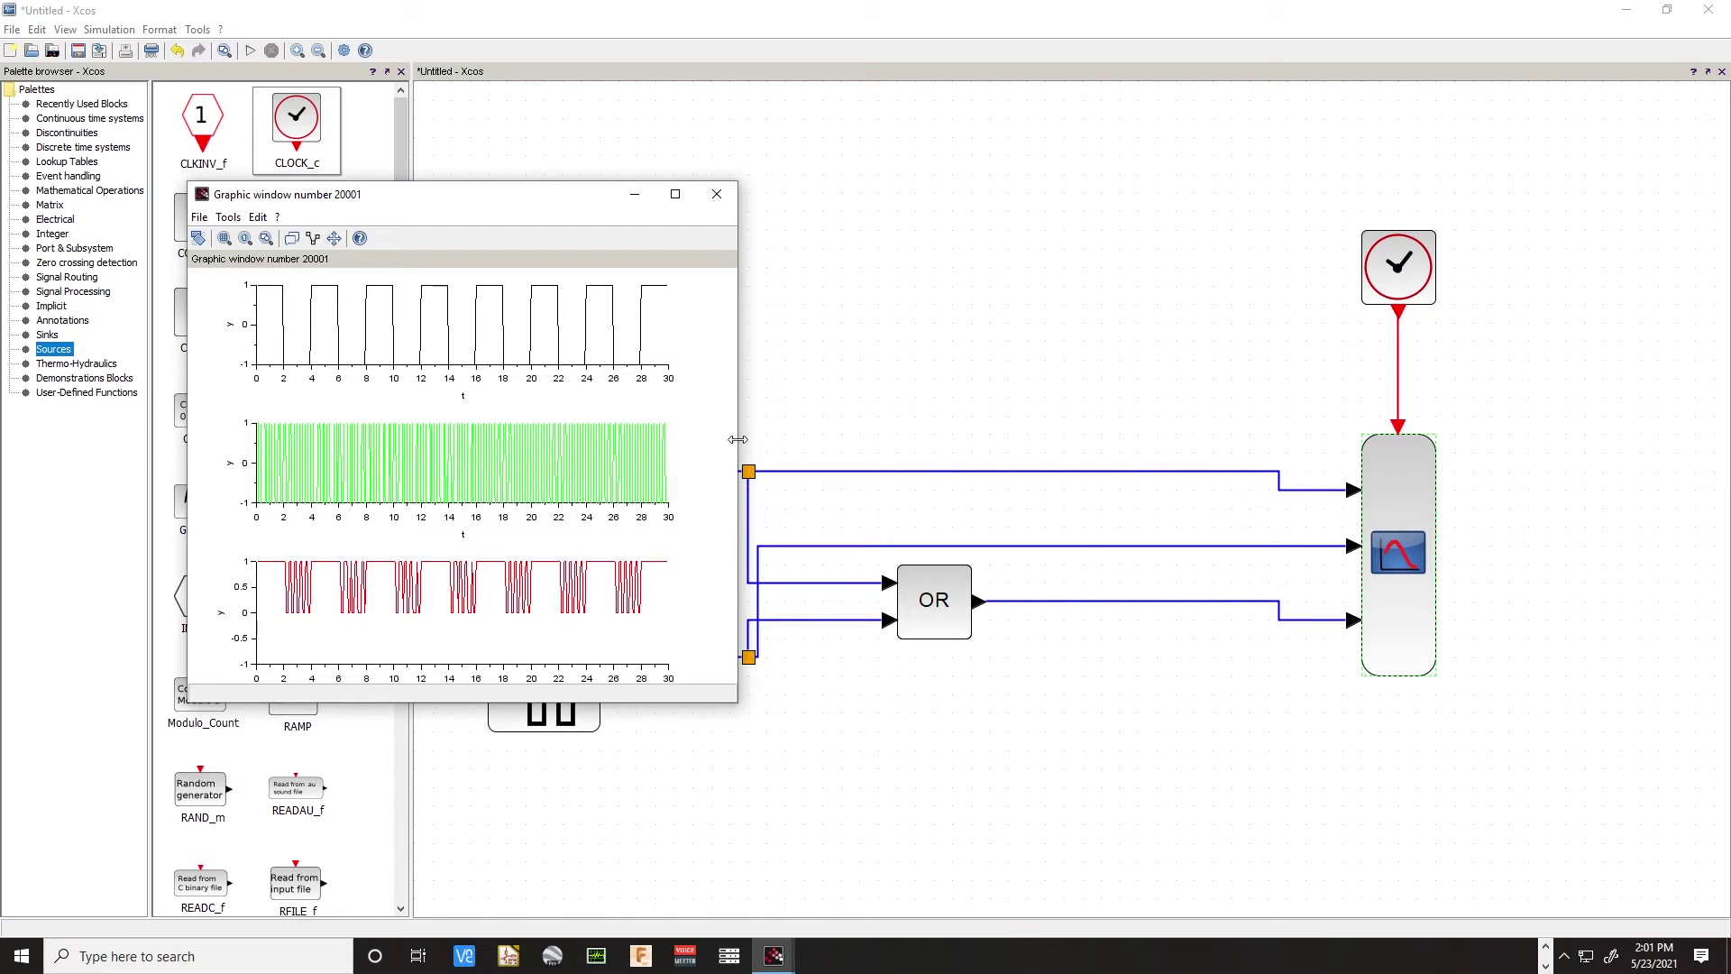
left_click_drag(737, 437, 1576, 436)
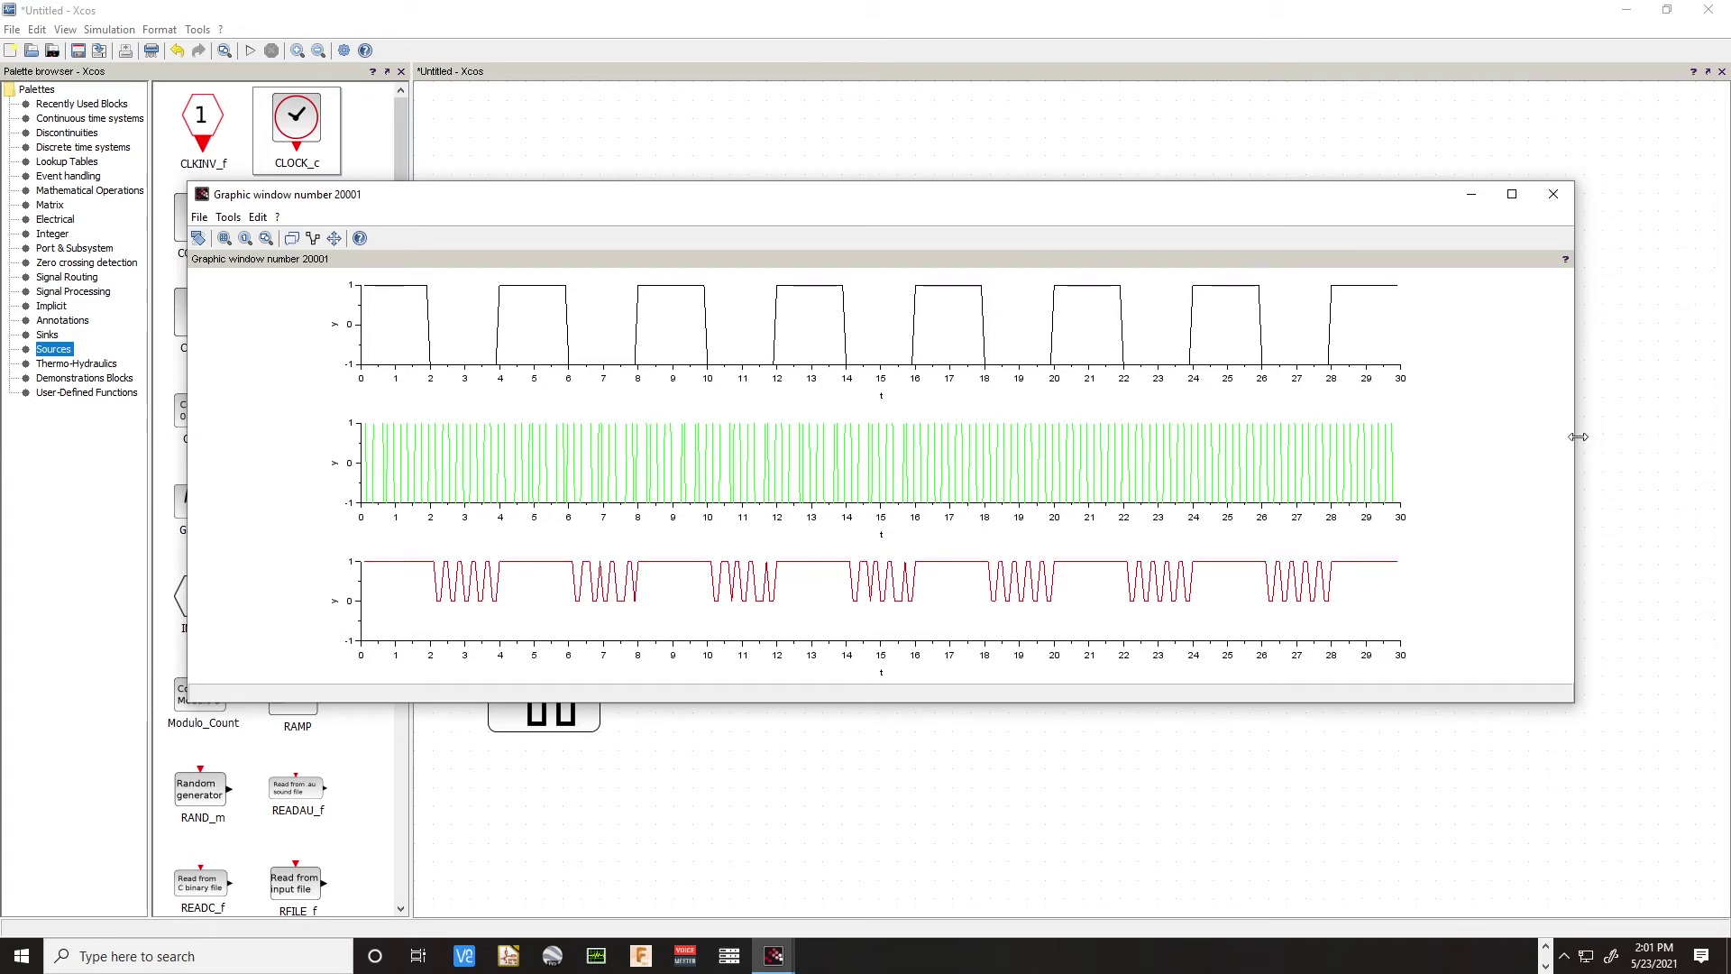
left_click_drag(1578, 436, 1505, 436)
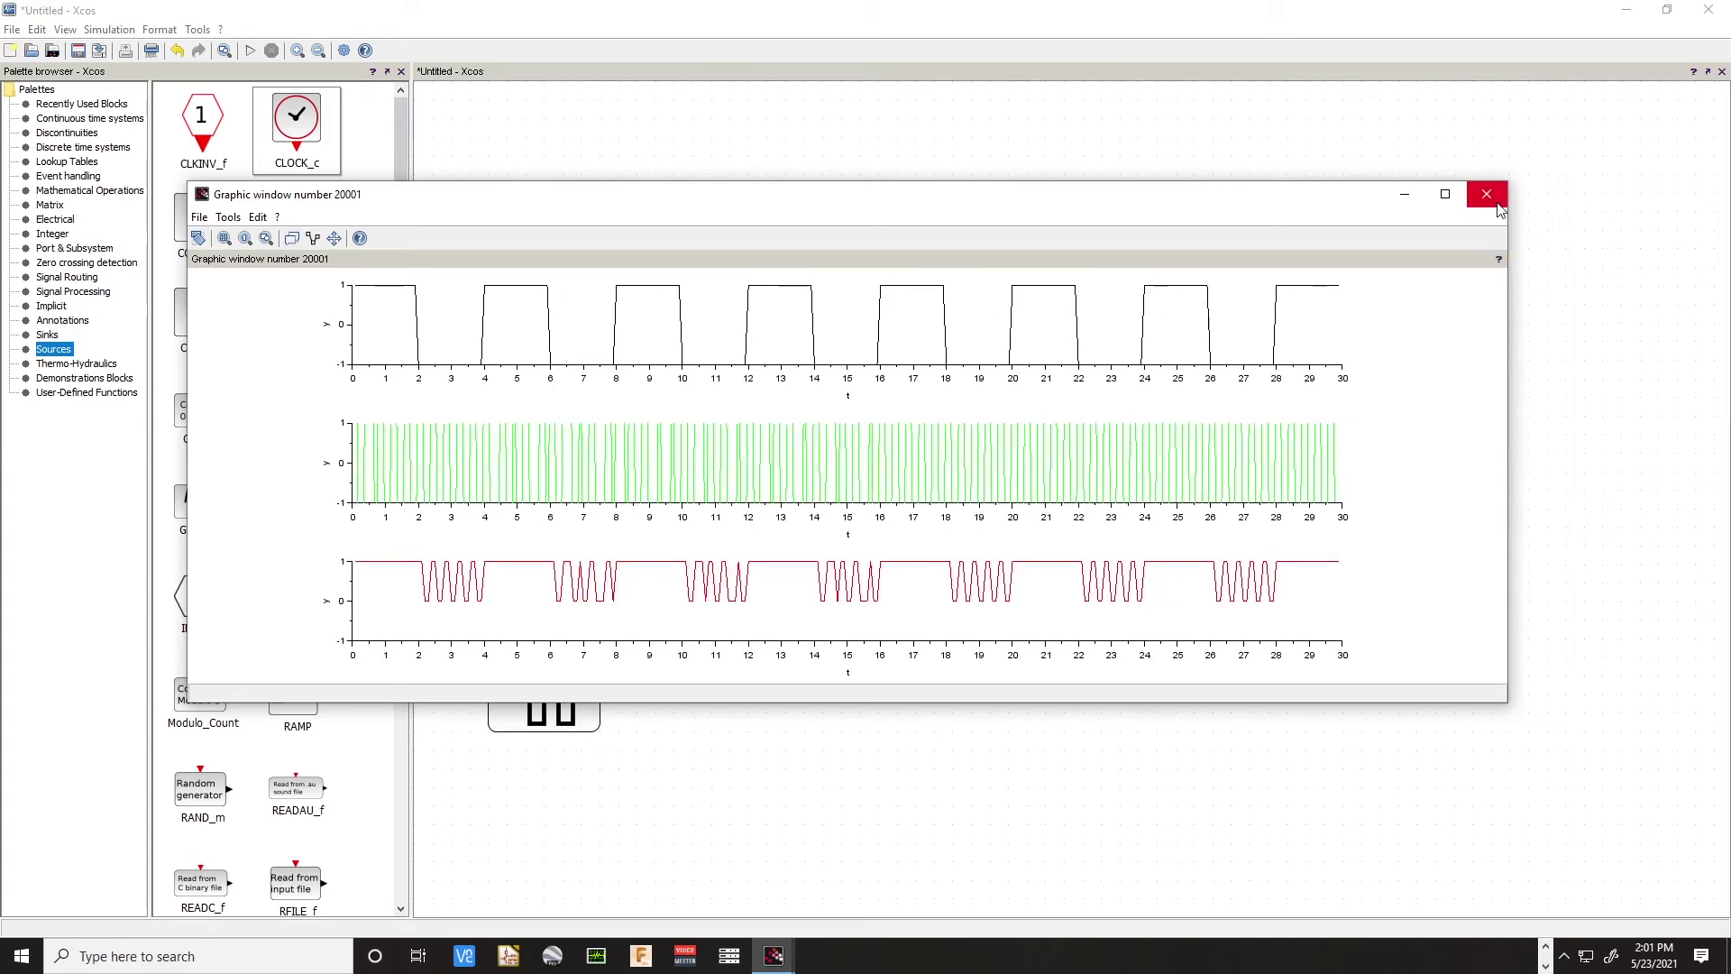
left_click(1486, 194)
Set the period of the clock driving the lower square wave generator to 4
left_click(539, 562)
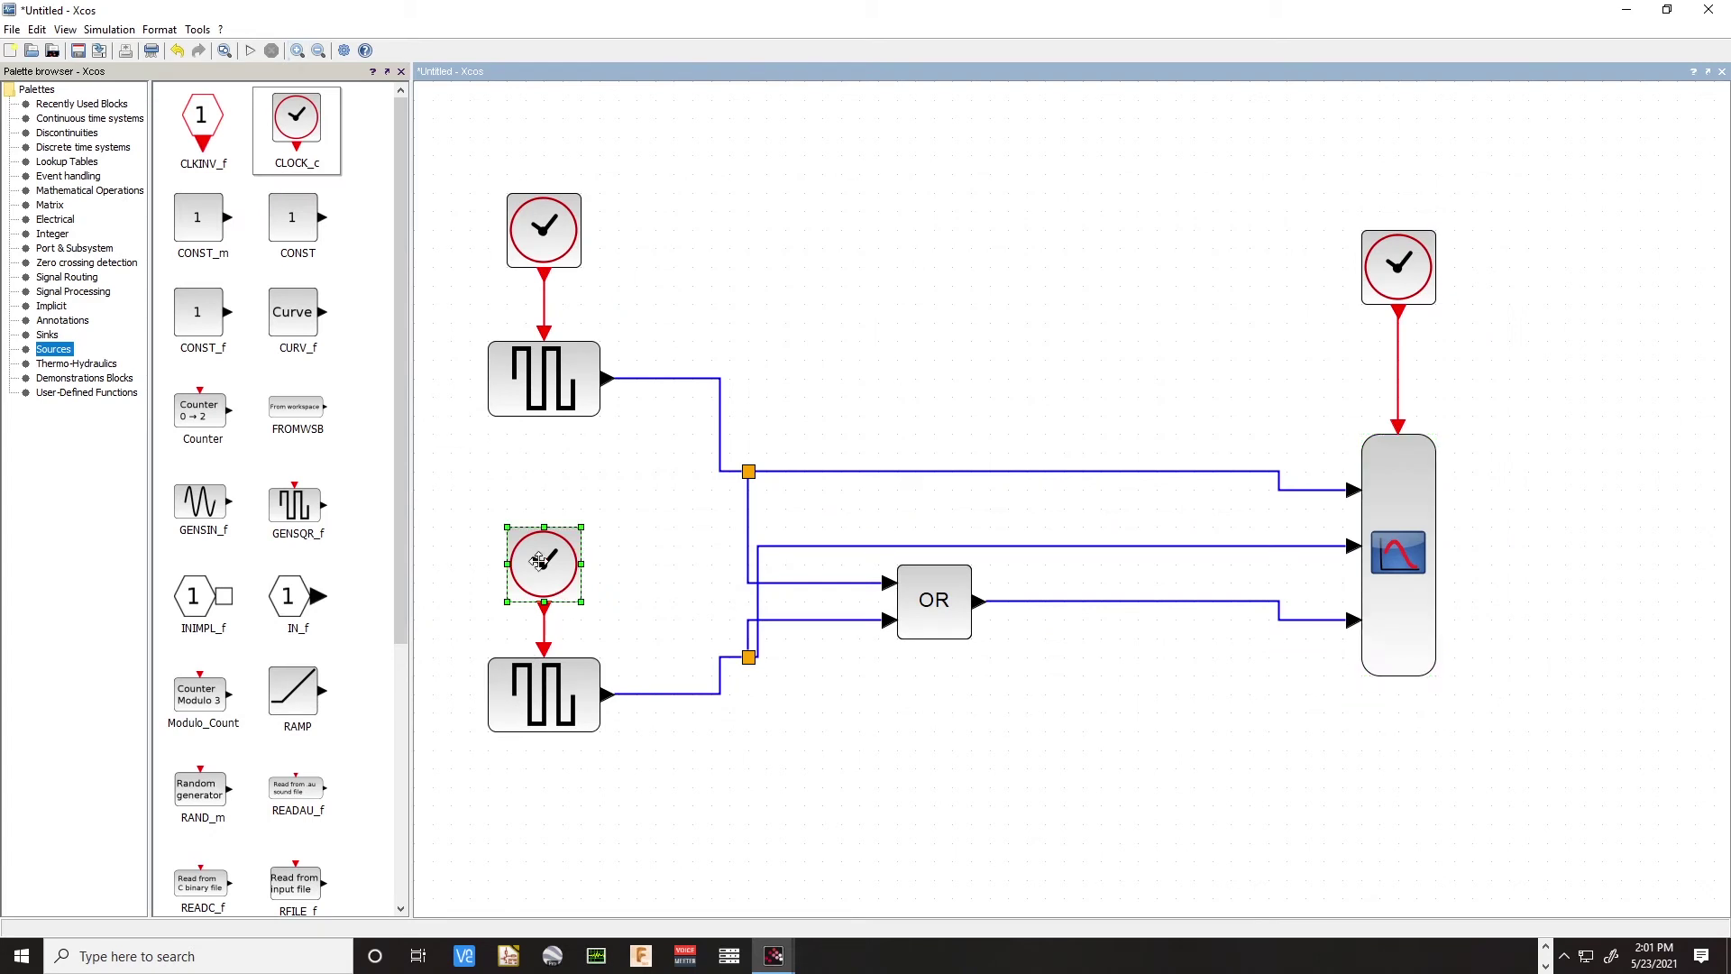
double_click(539, 563)
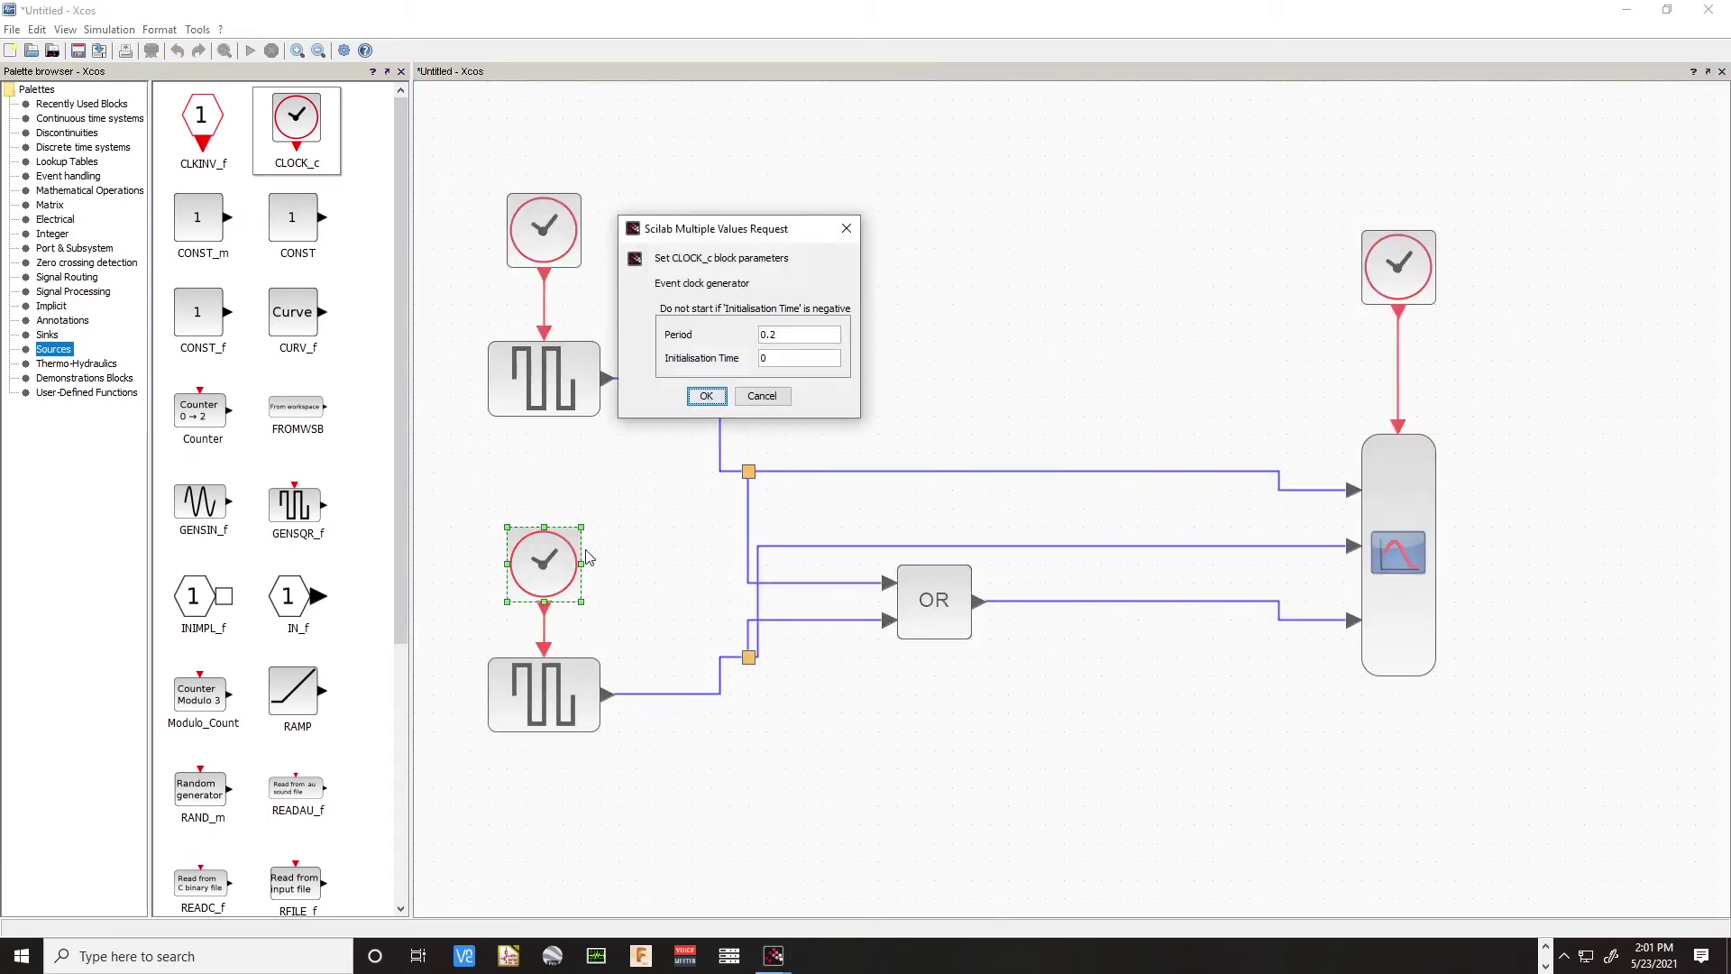
left_click_drag(797, 336, 685, 338)
type("4")
key("Return")
Review the amplitudes of both square wave generators and the periods of their driving clocks
left_click(584, 387)
double_click(553, 382)
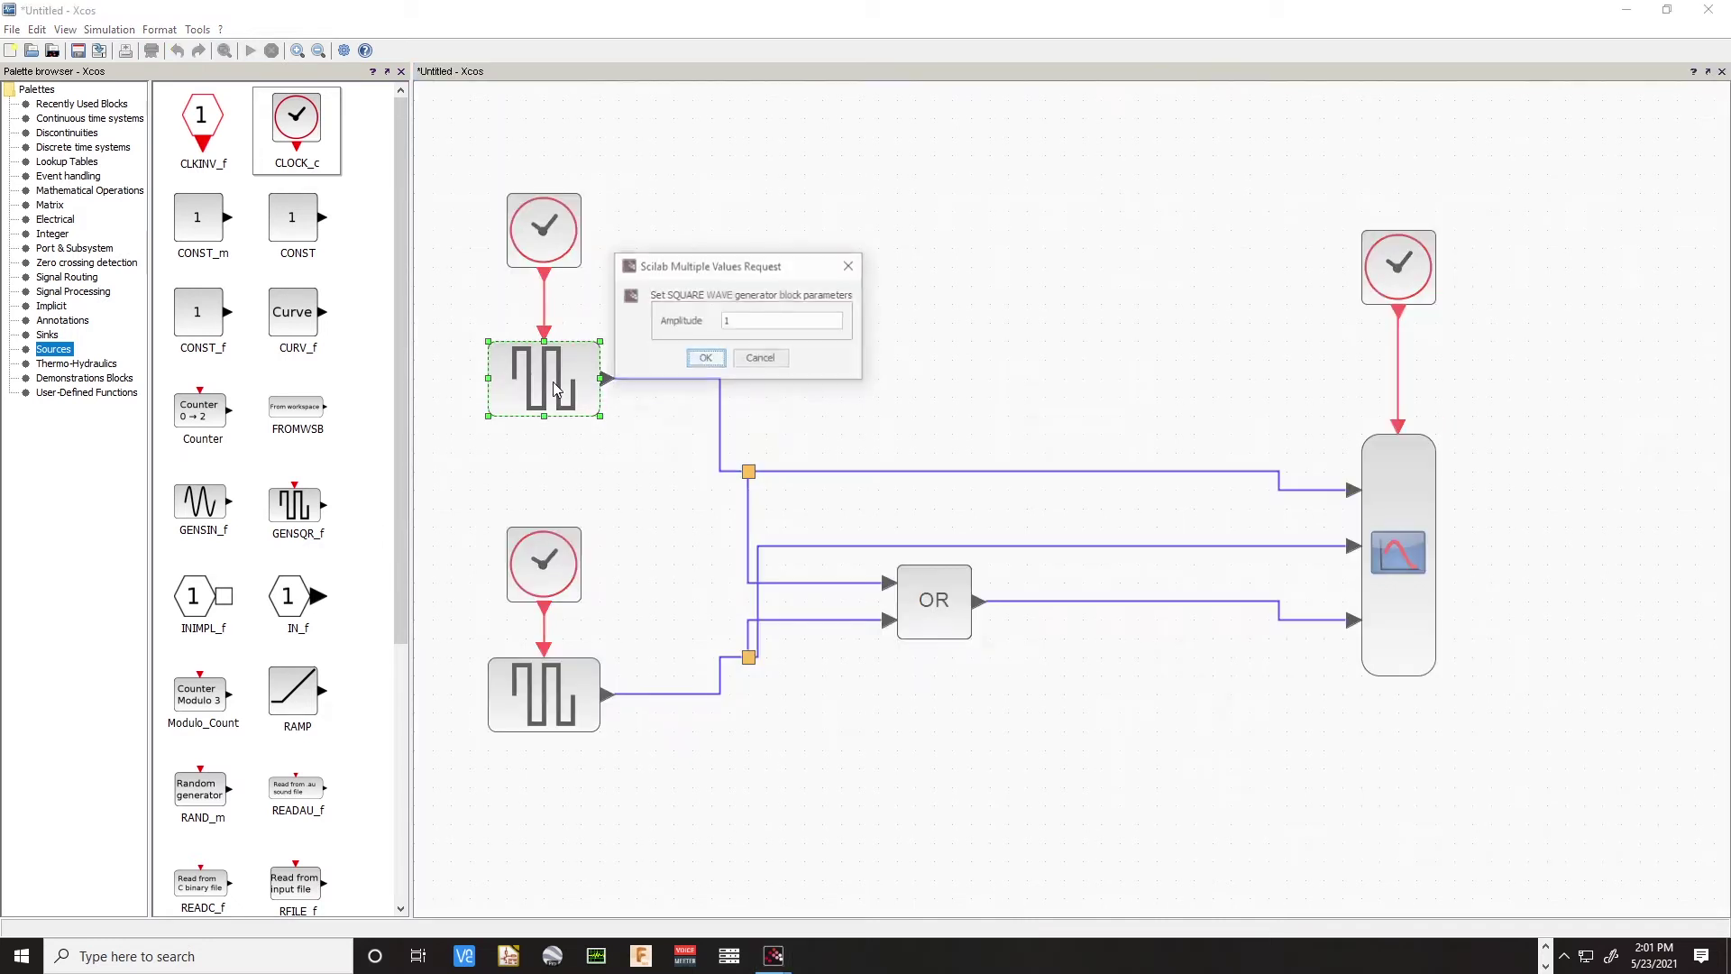
left_click(764, 357)
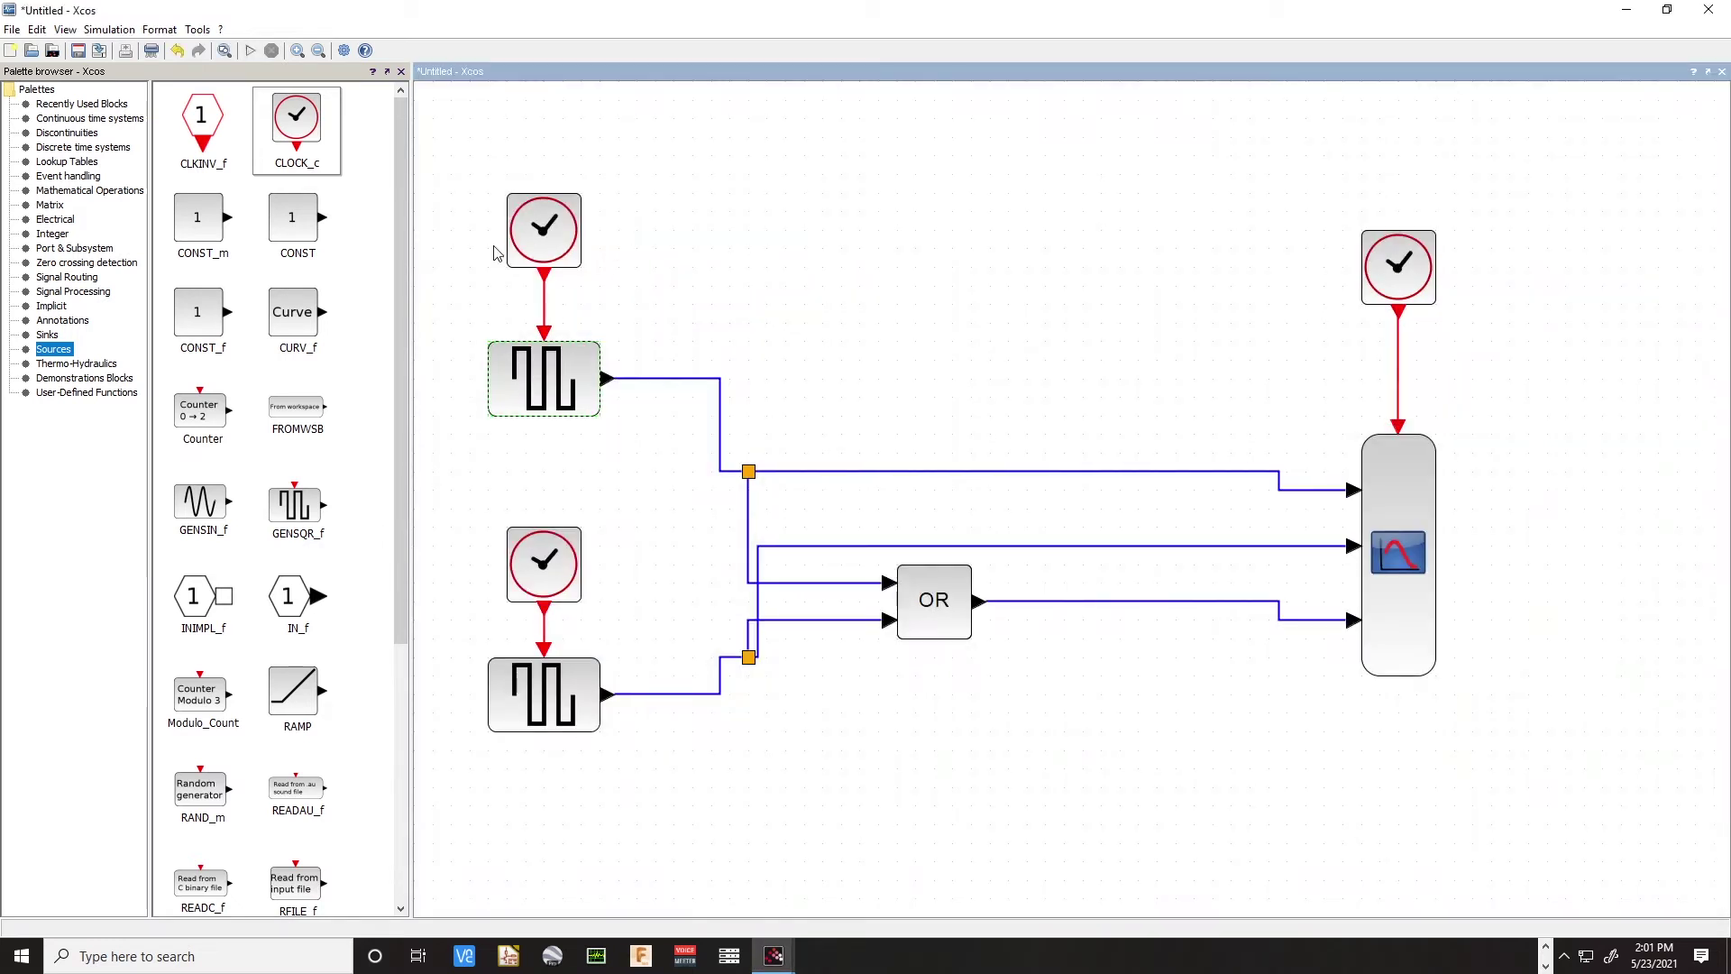
double_click(545, 240)
left_click(706, 396)
left_click(532, 690)
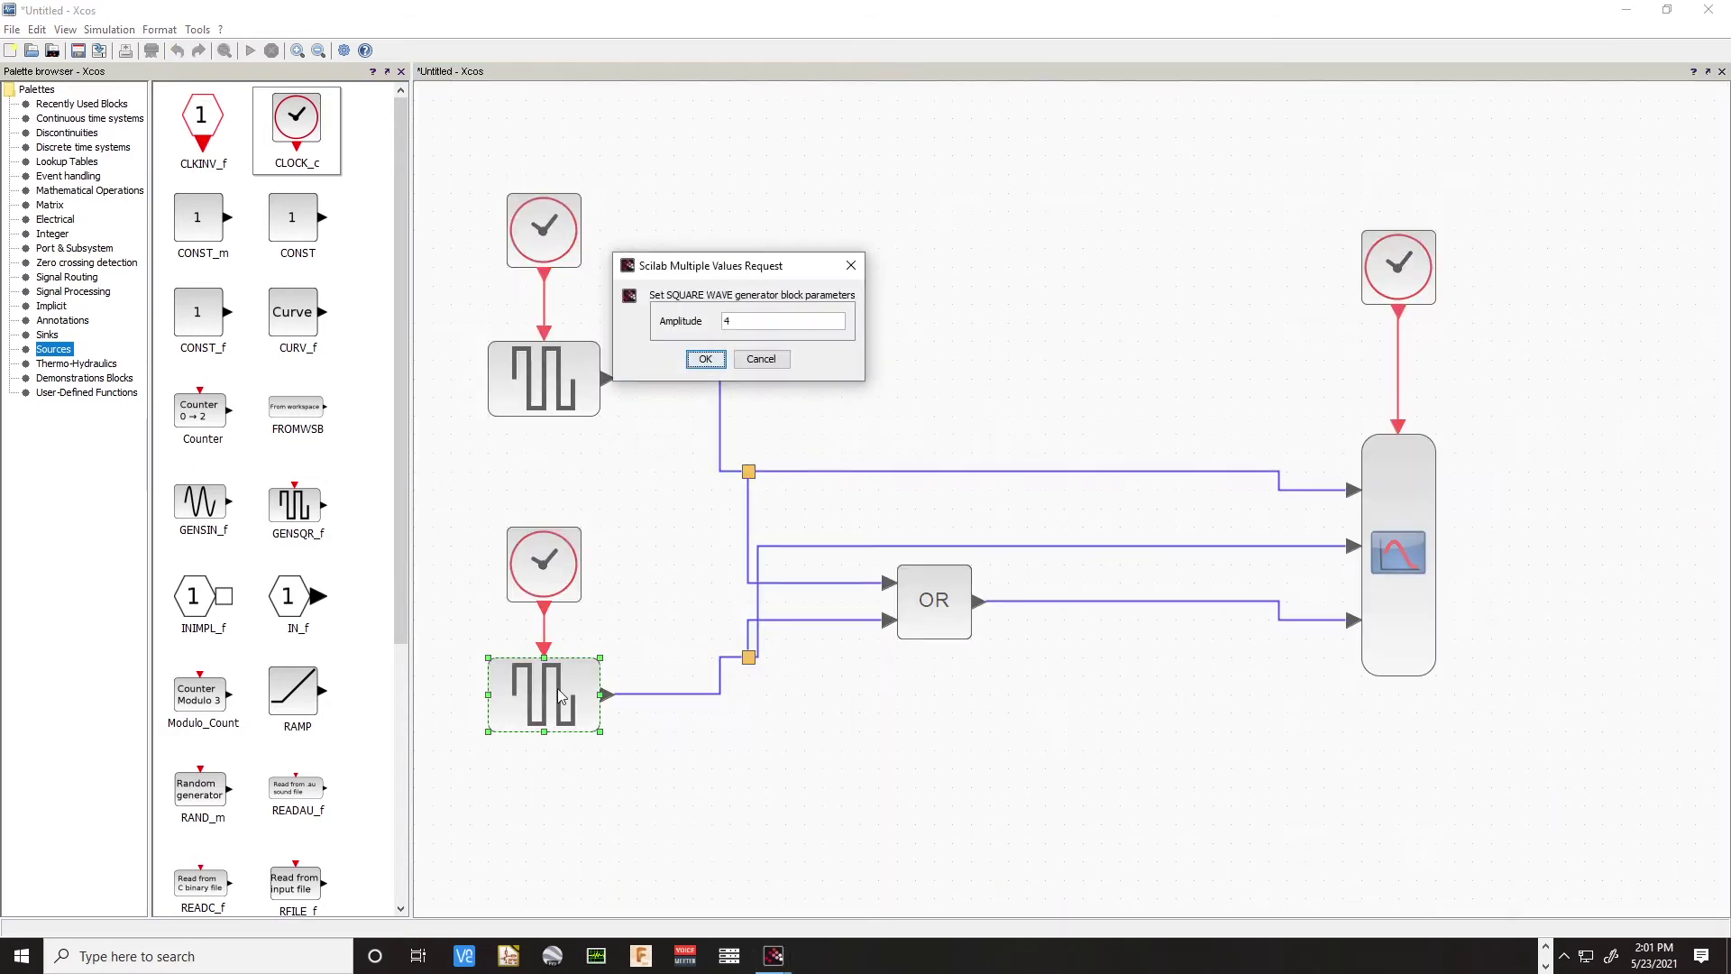
double_click(745, 323)
left_click(705, 359)
left_click(549, 559)
double_click(549, 565)
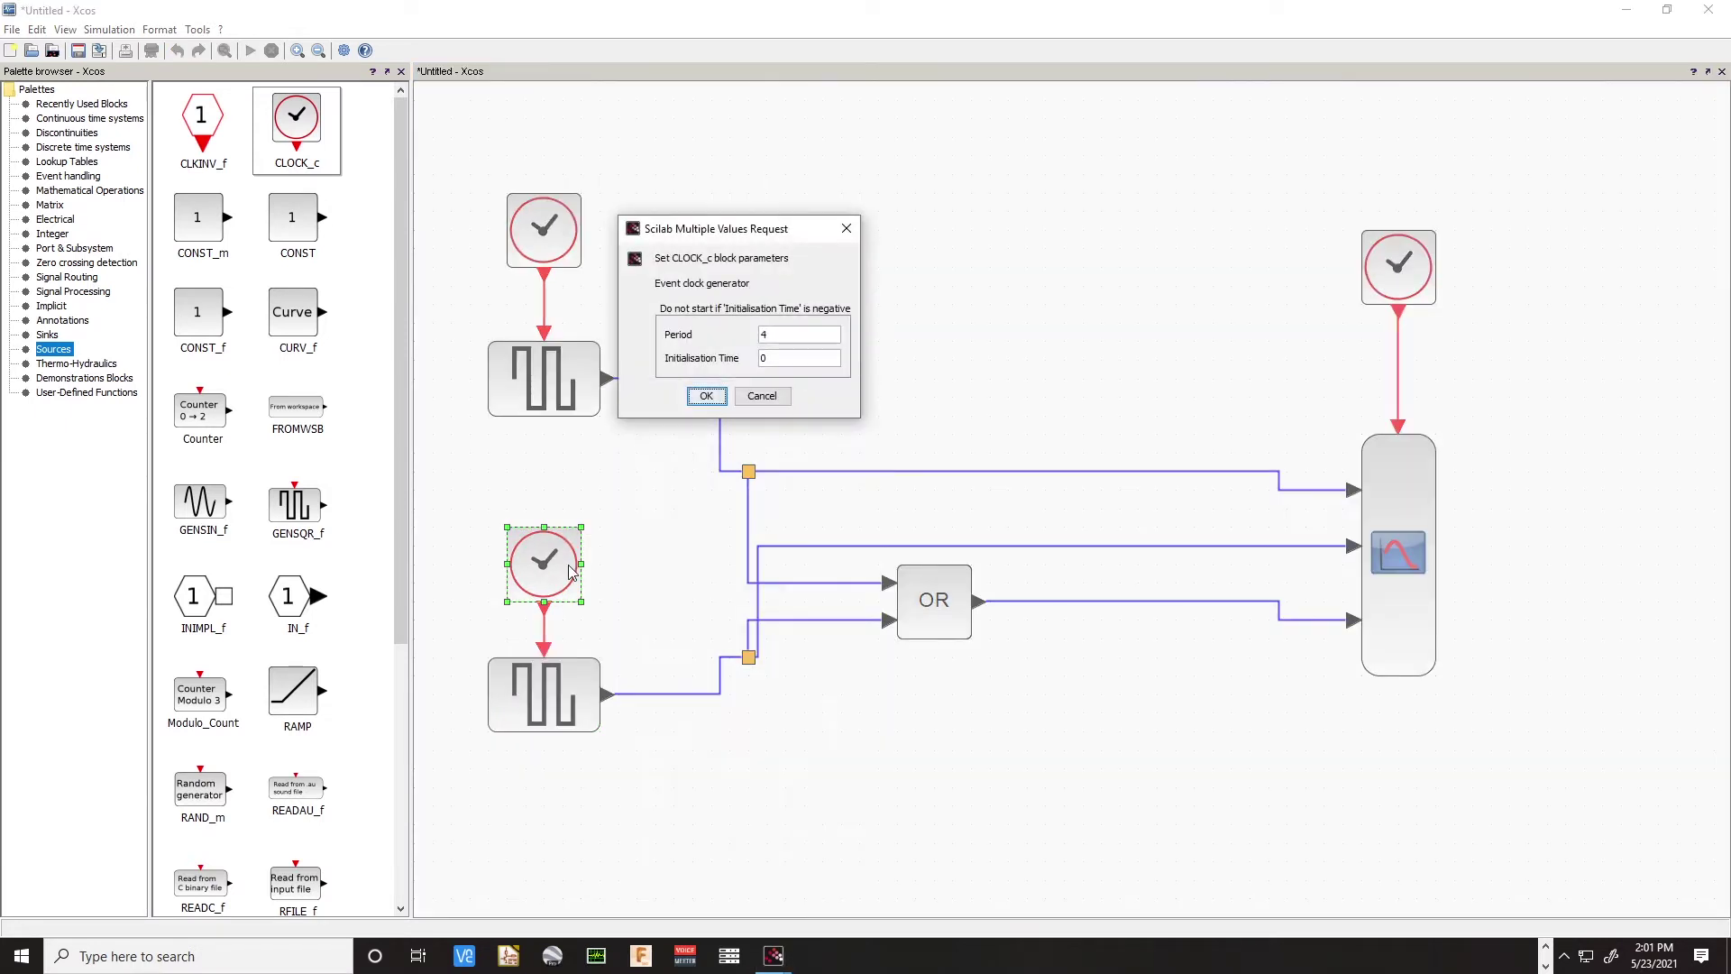
left_click(717, 397)
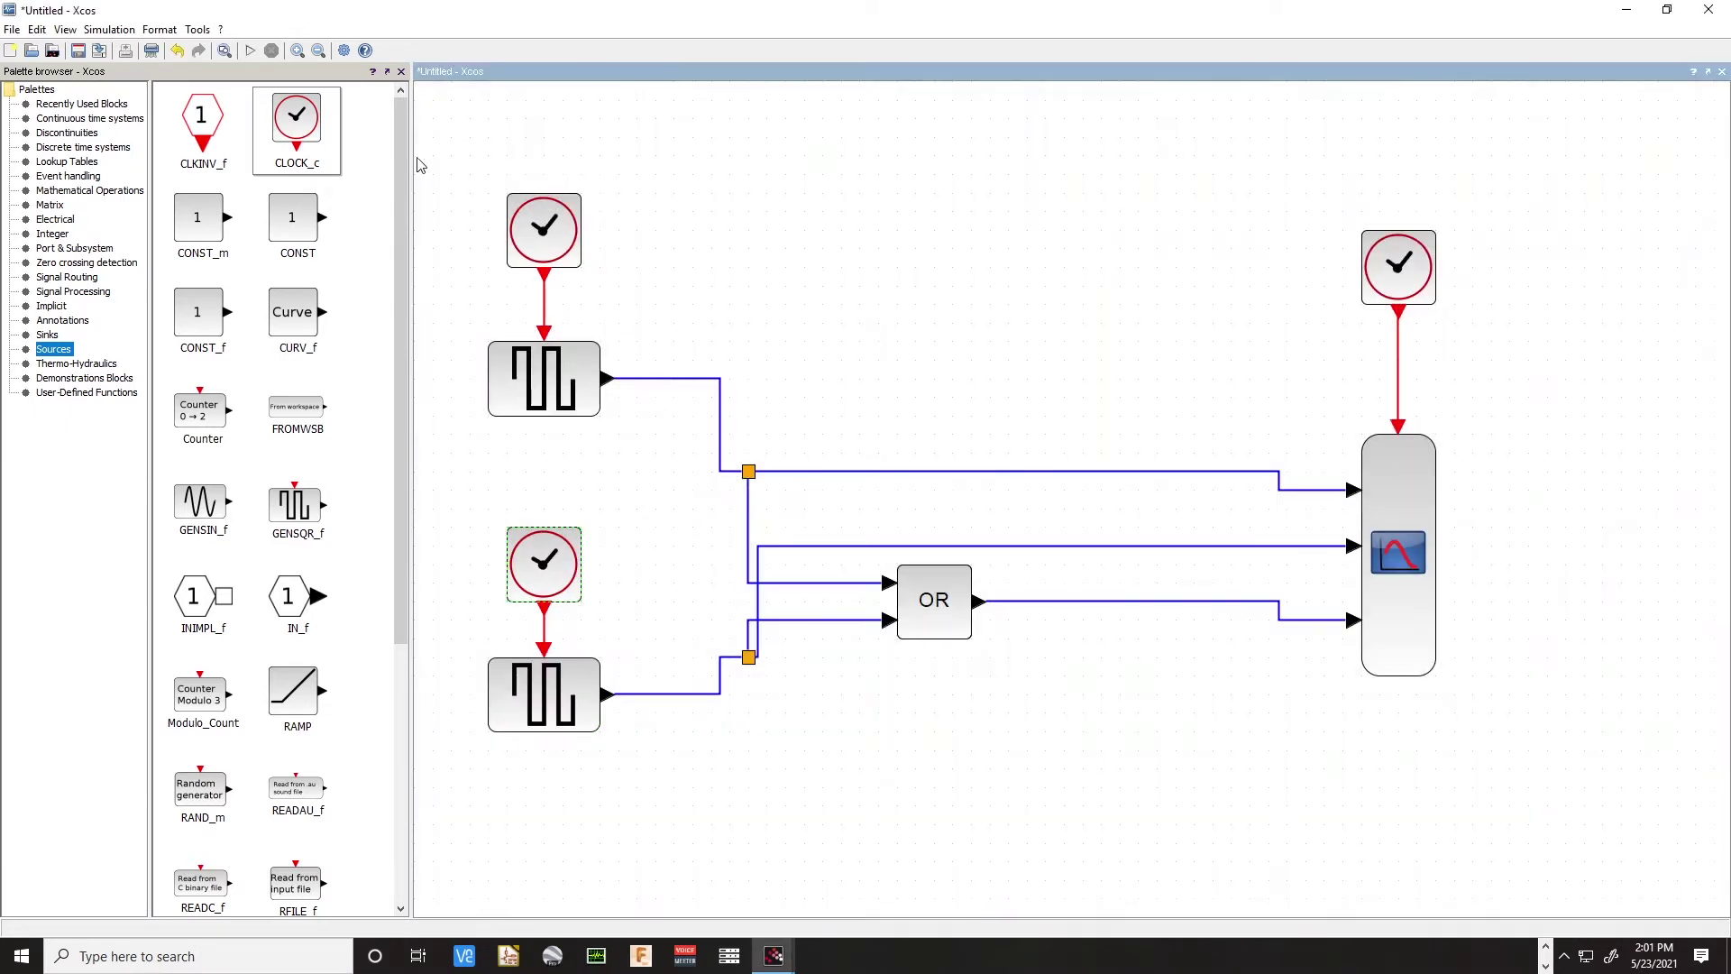
Run the simulation, compare both square waves with the OR output in a widened plot window, and close it
left_click(250, 50)
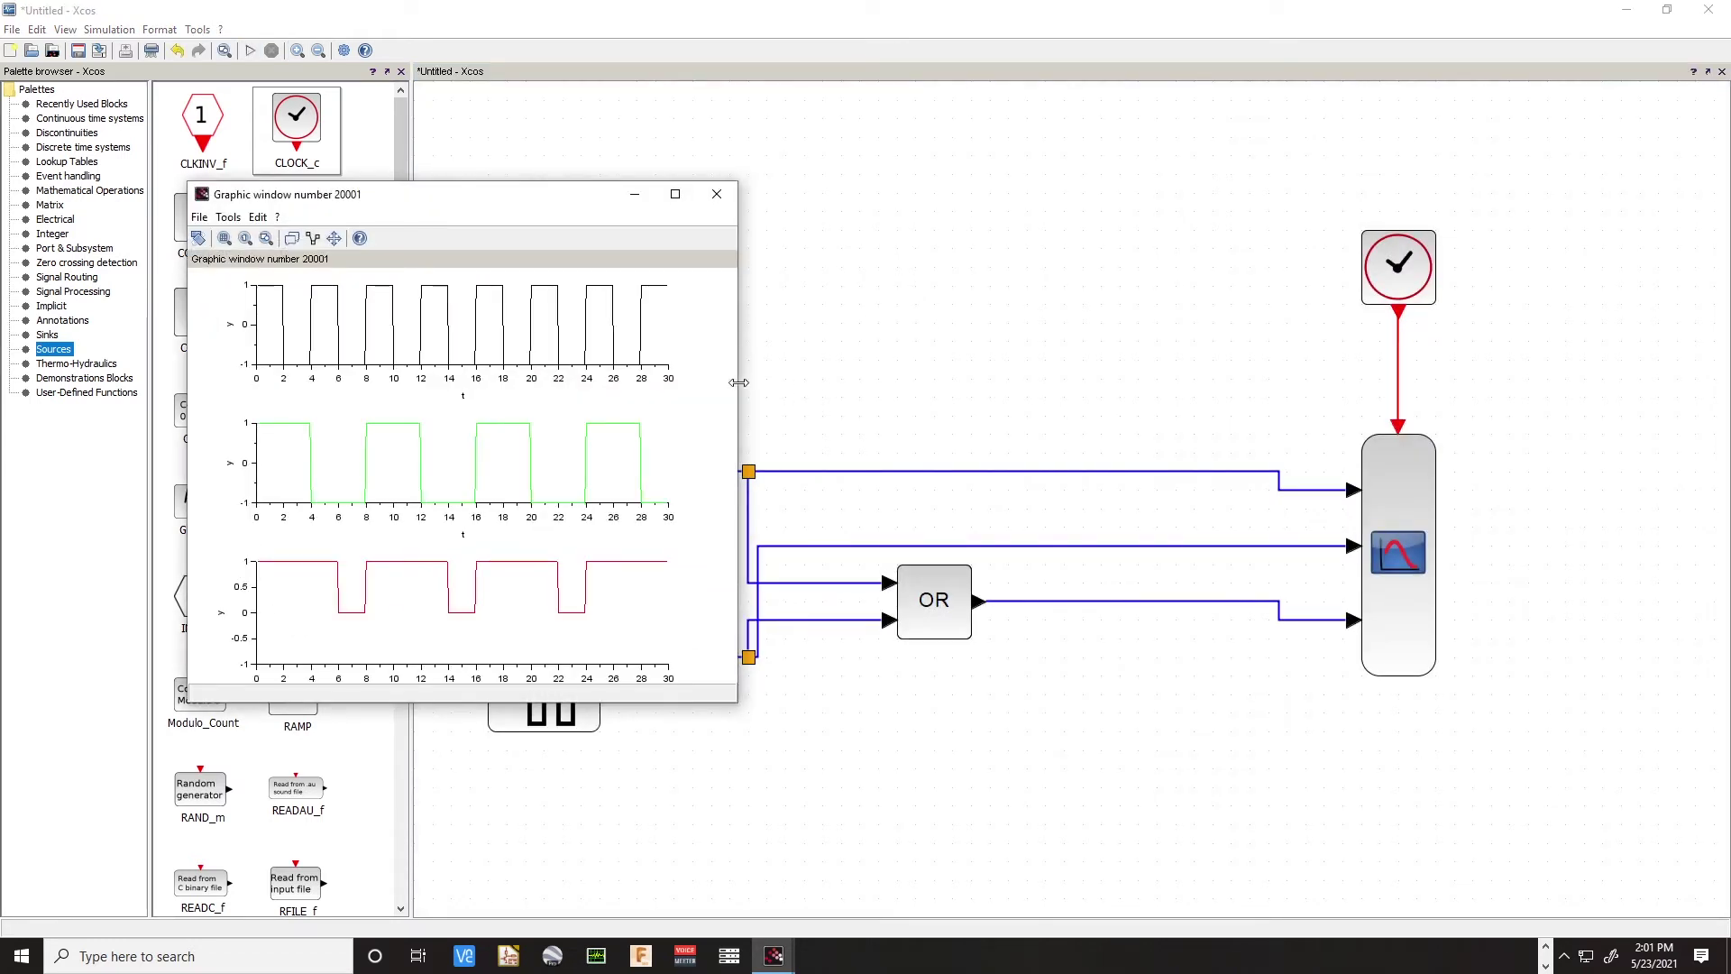
left_click_drag(737, 382, 1445, 415)
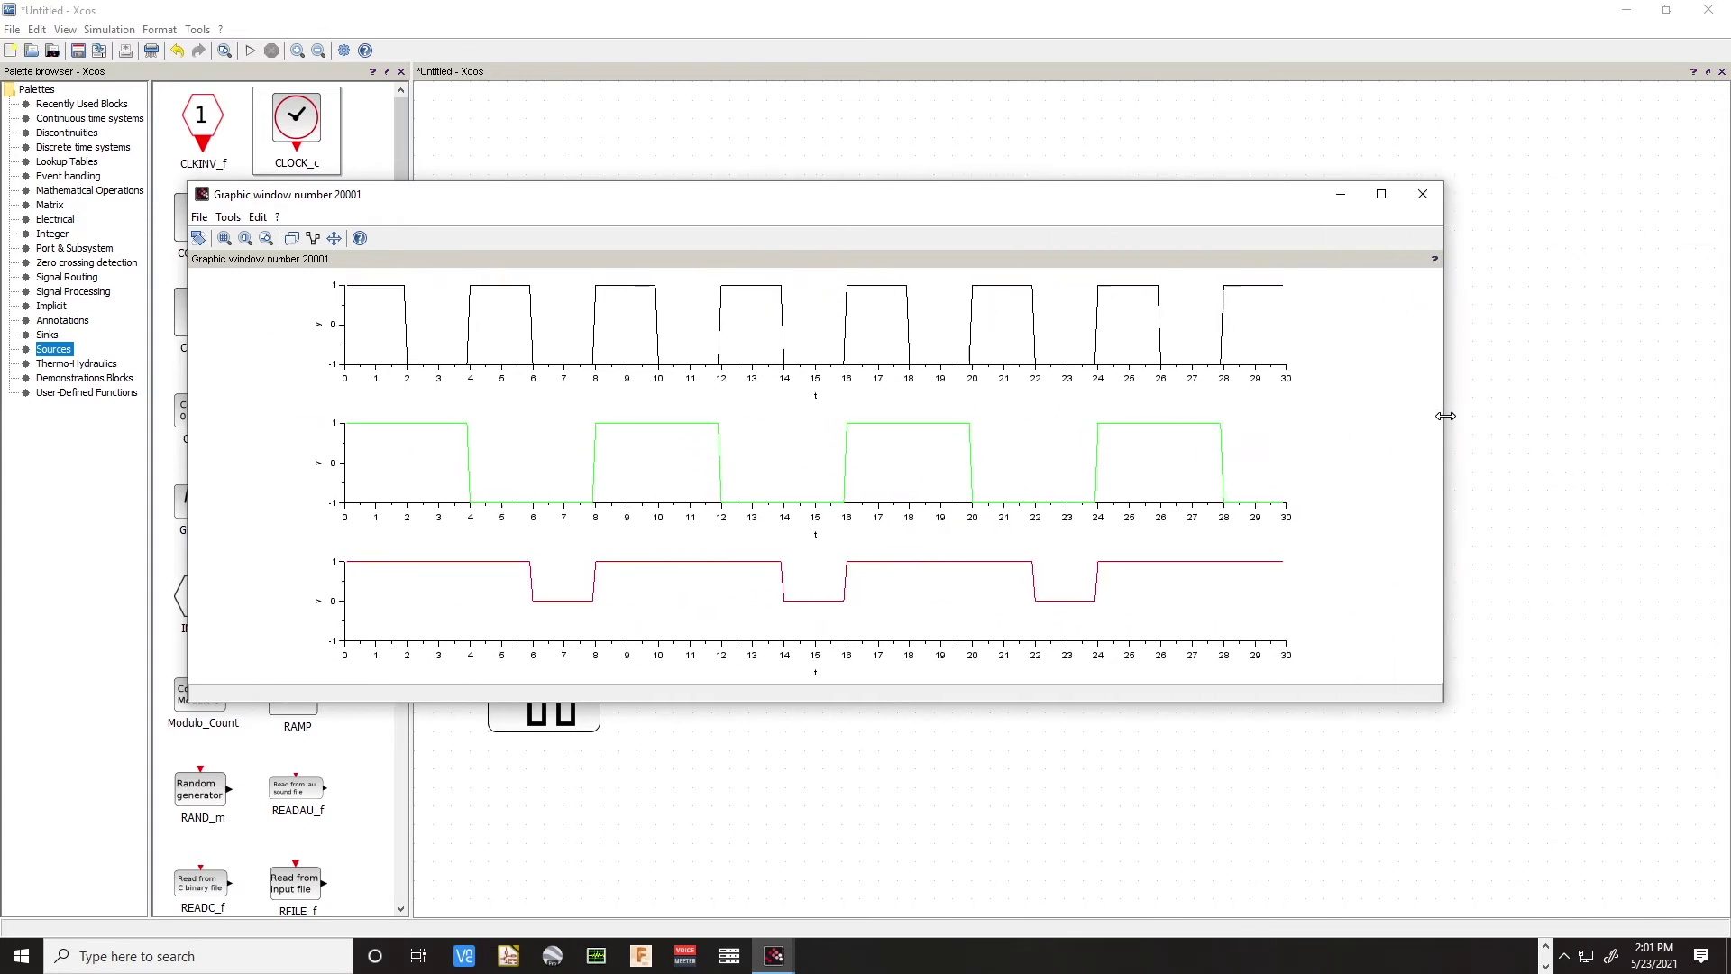
left_click_drag(958, 201, 779, 294)
left_click_drag(646, 428, 926, 196)
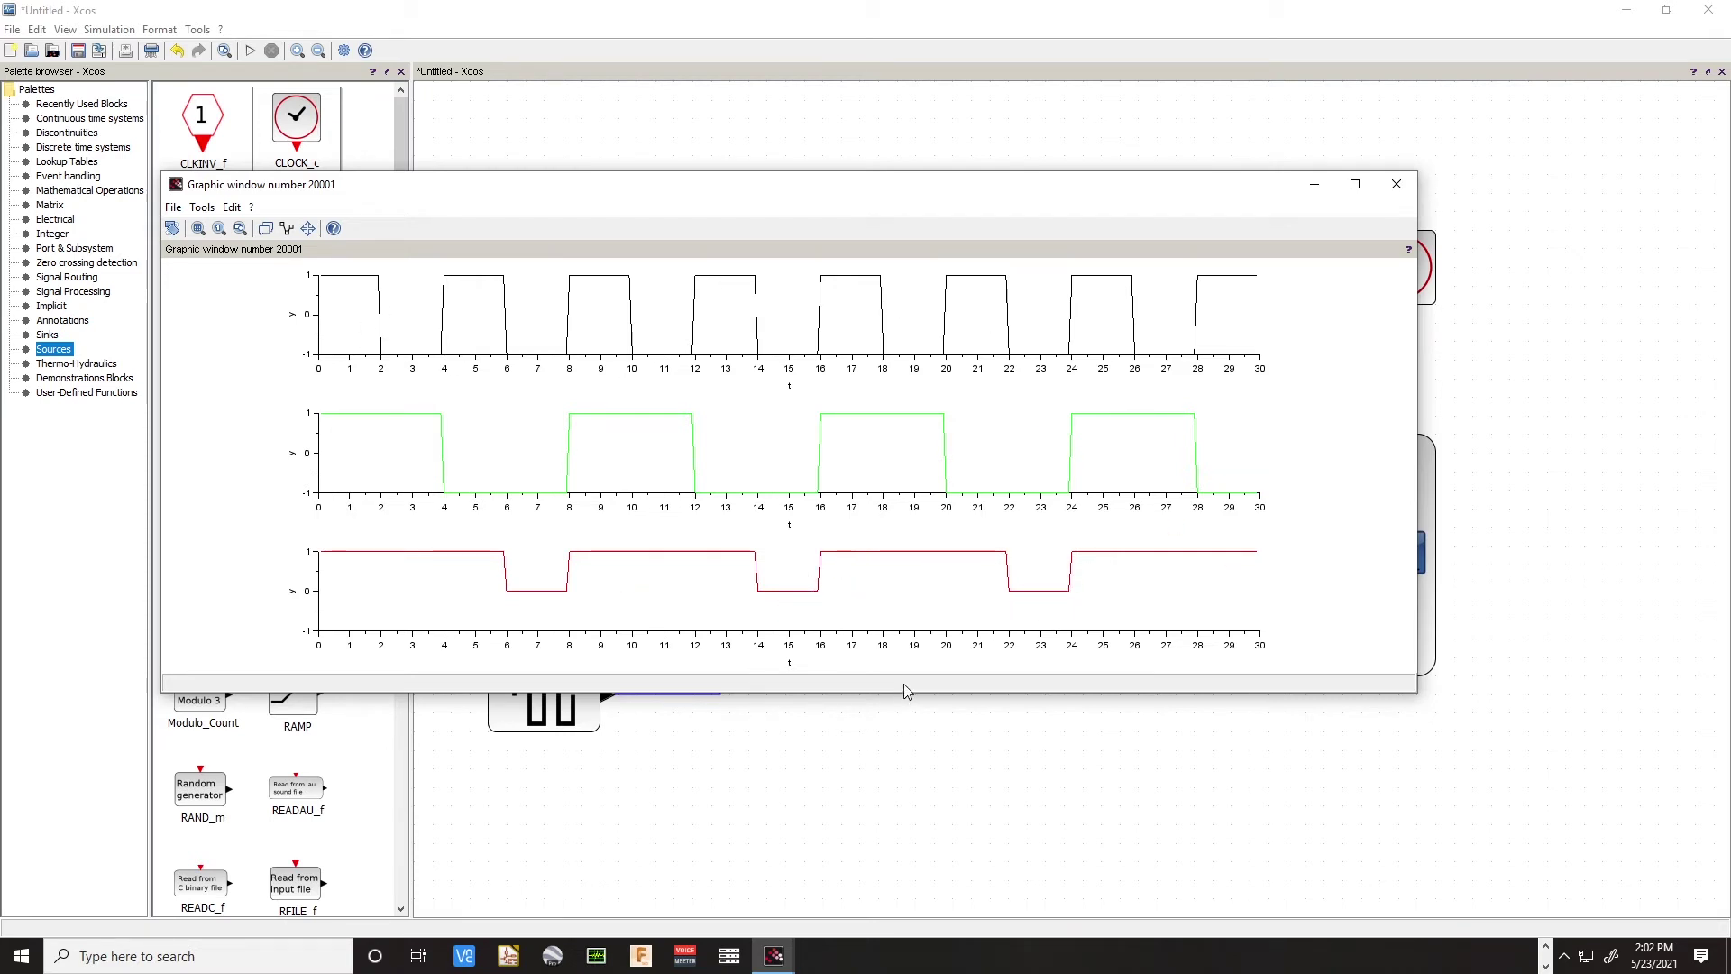
left_click(1406, 197)
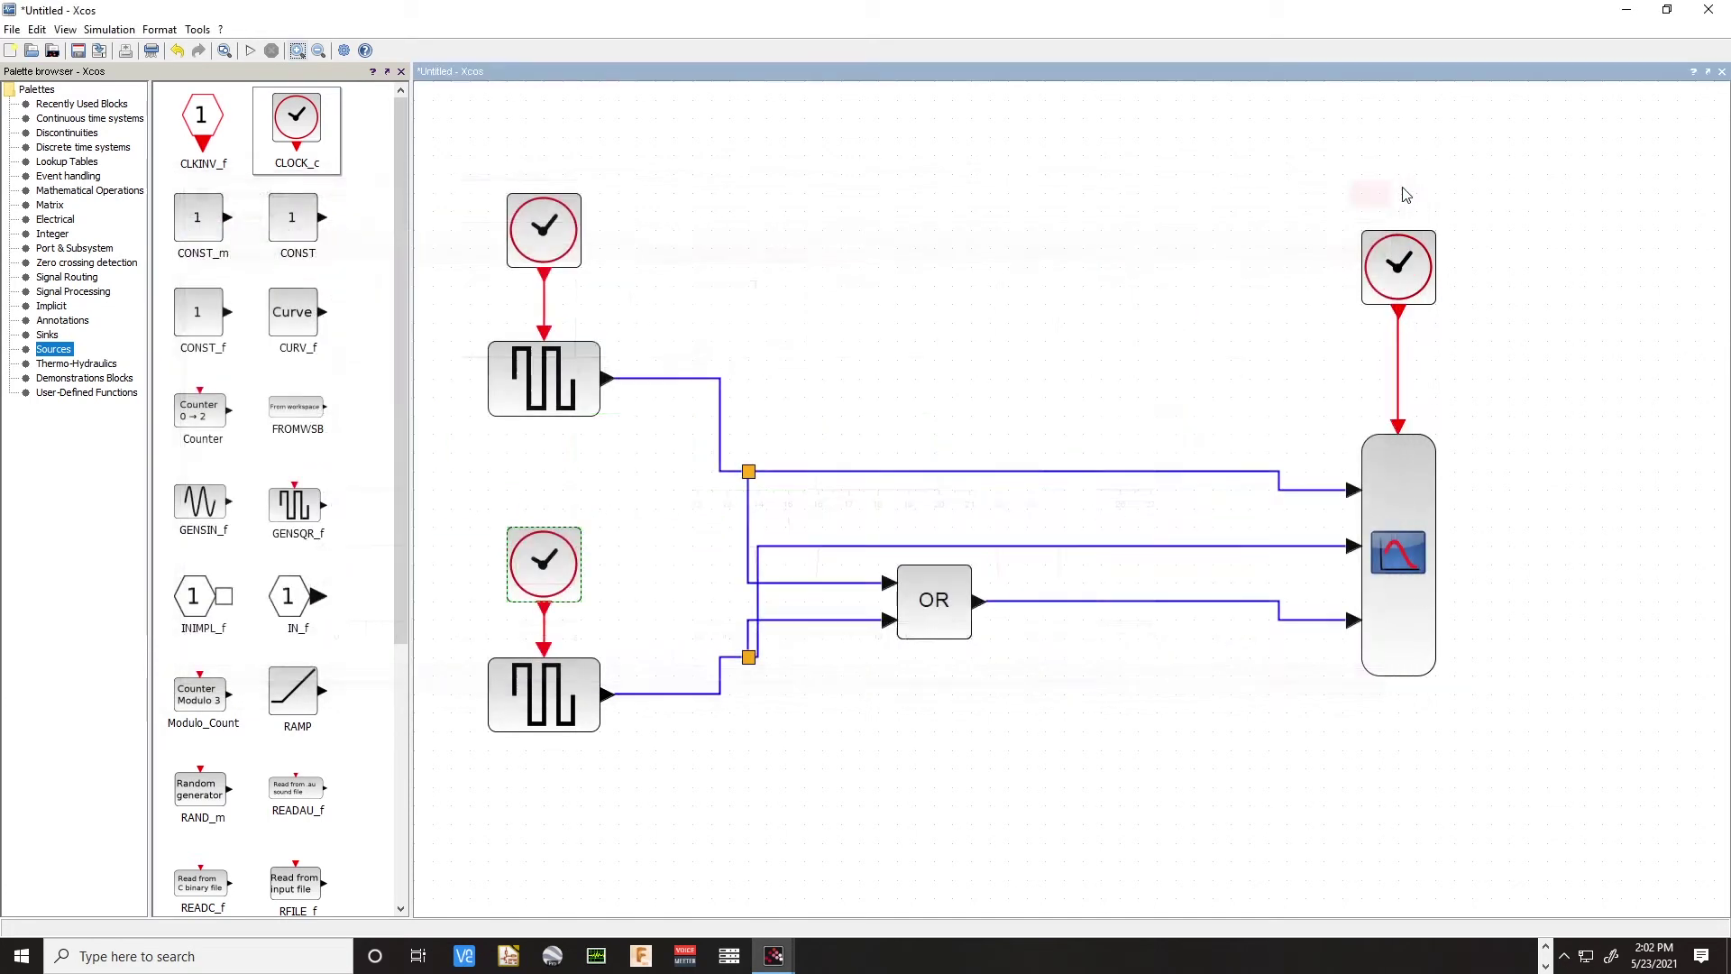
Change the logical operator block from OR to AND using operator code 0
double_click(935, 597)
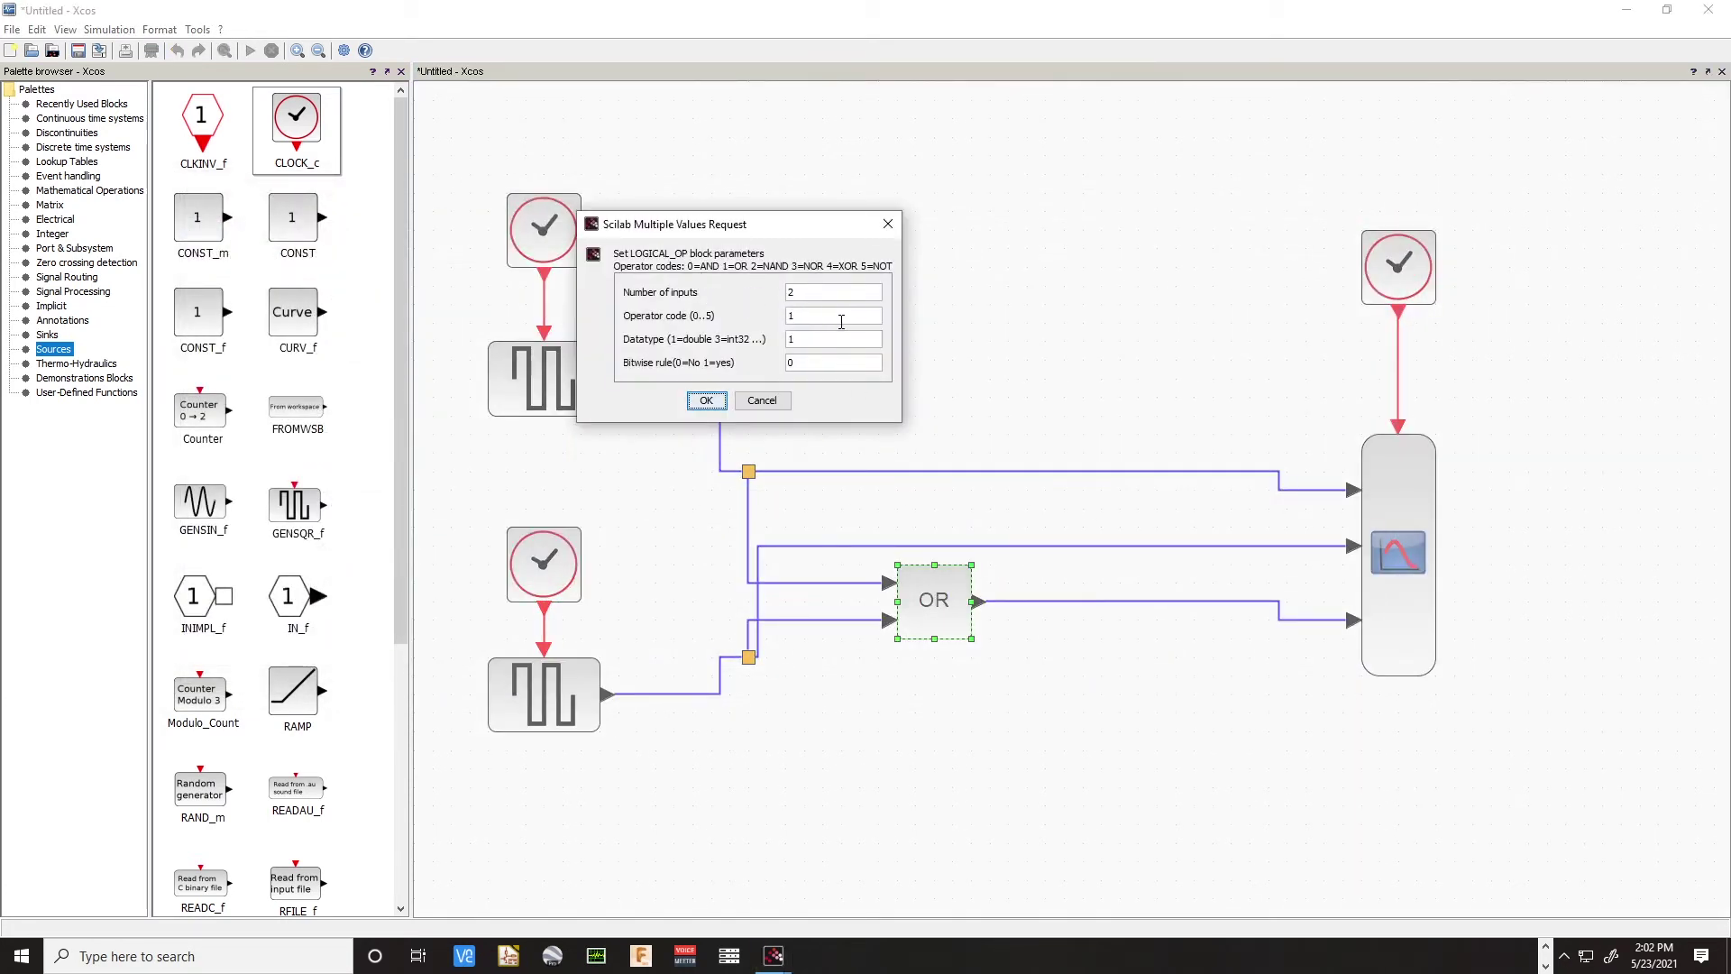
type("0")
left_click(710, 400)
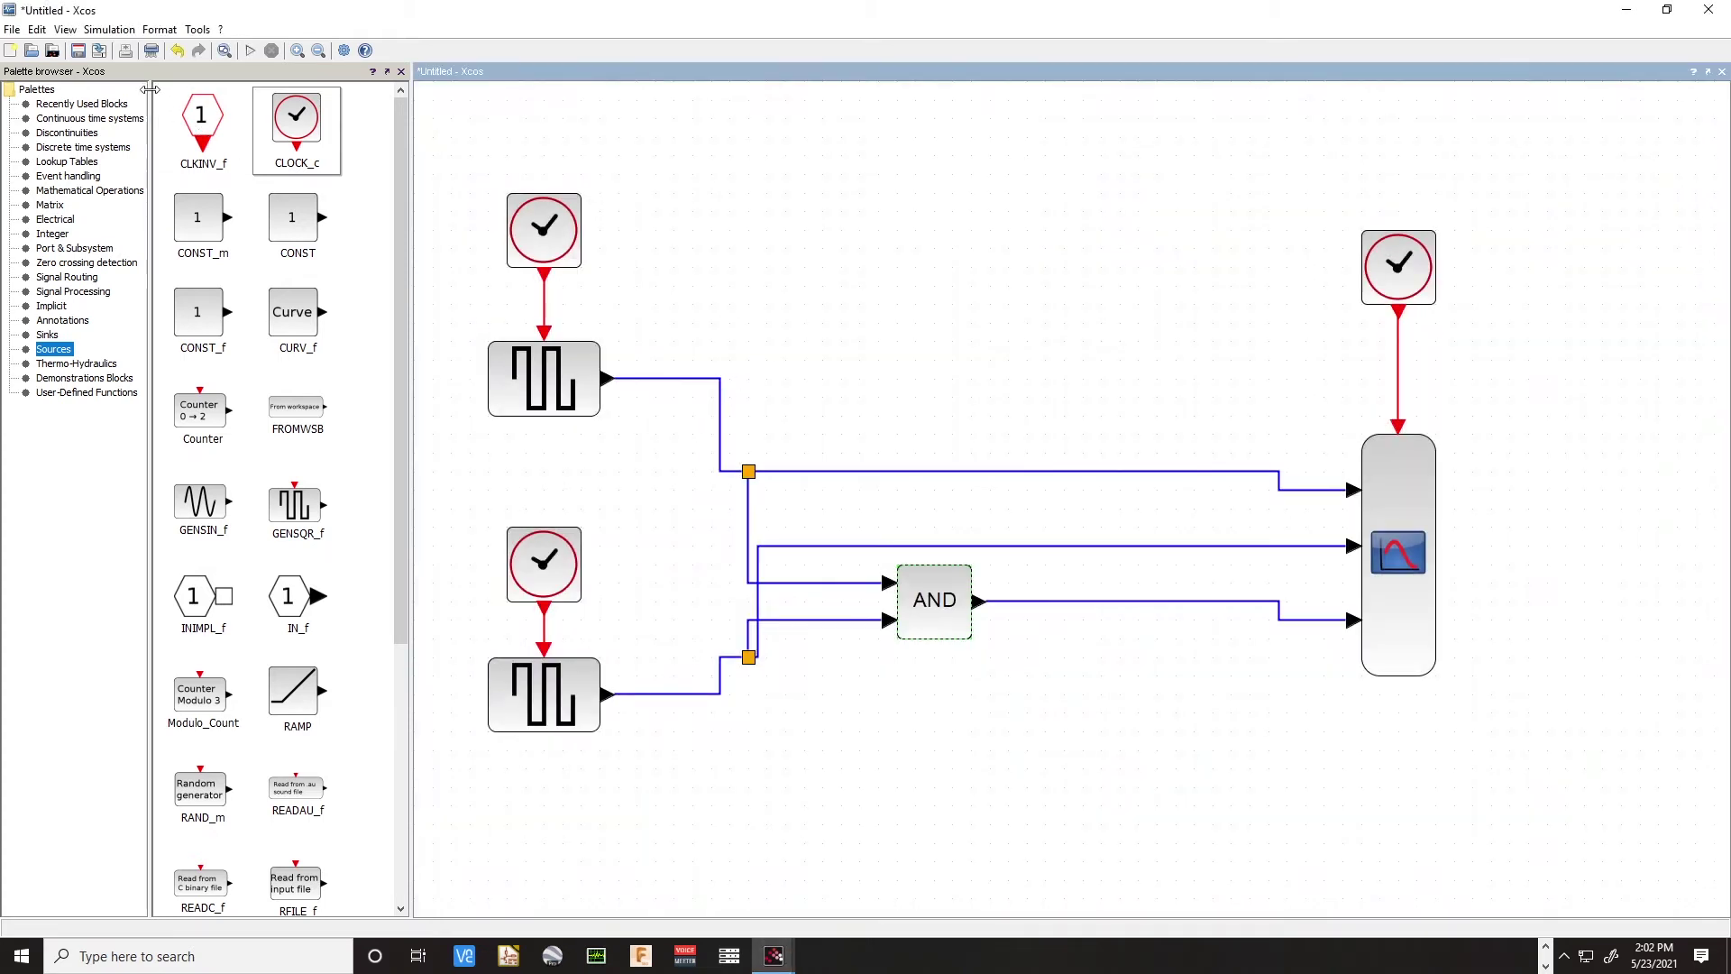
Run the simulation, examine the AND output against both square waves, and close the plot window
left_click(252, 51)
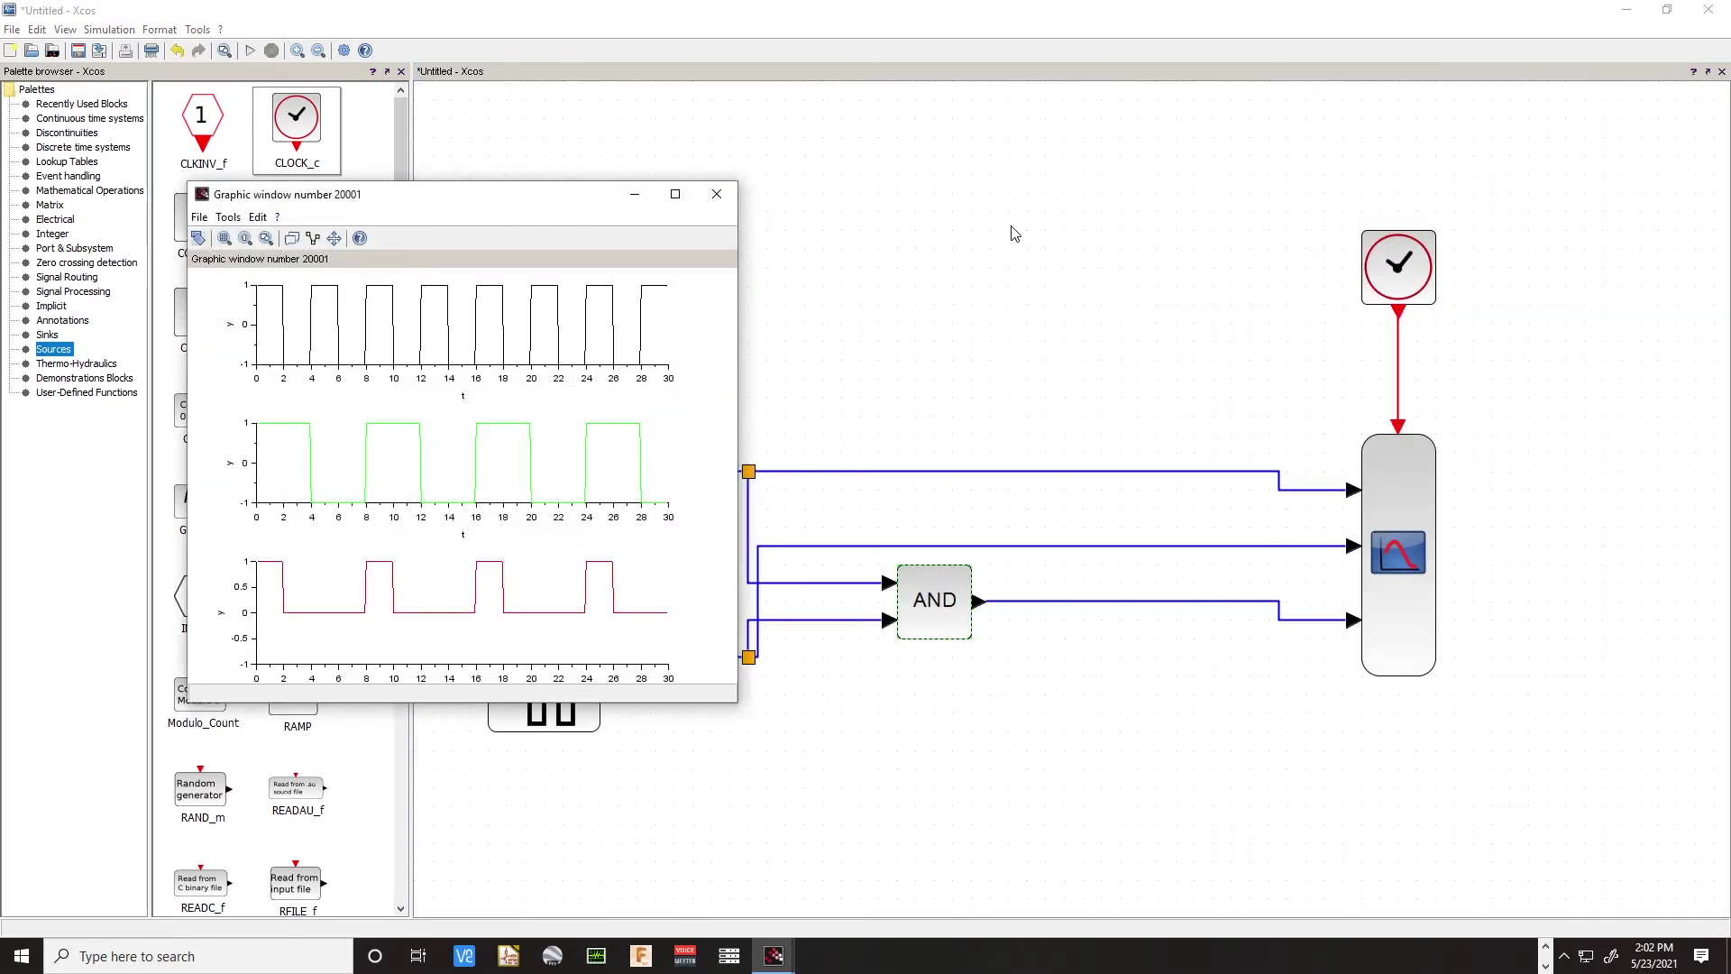
left_click_drag(473, 202, 1128, 161)
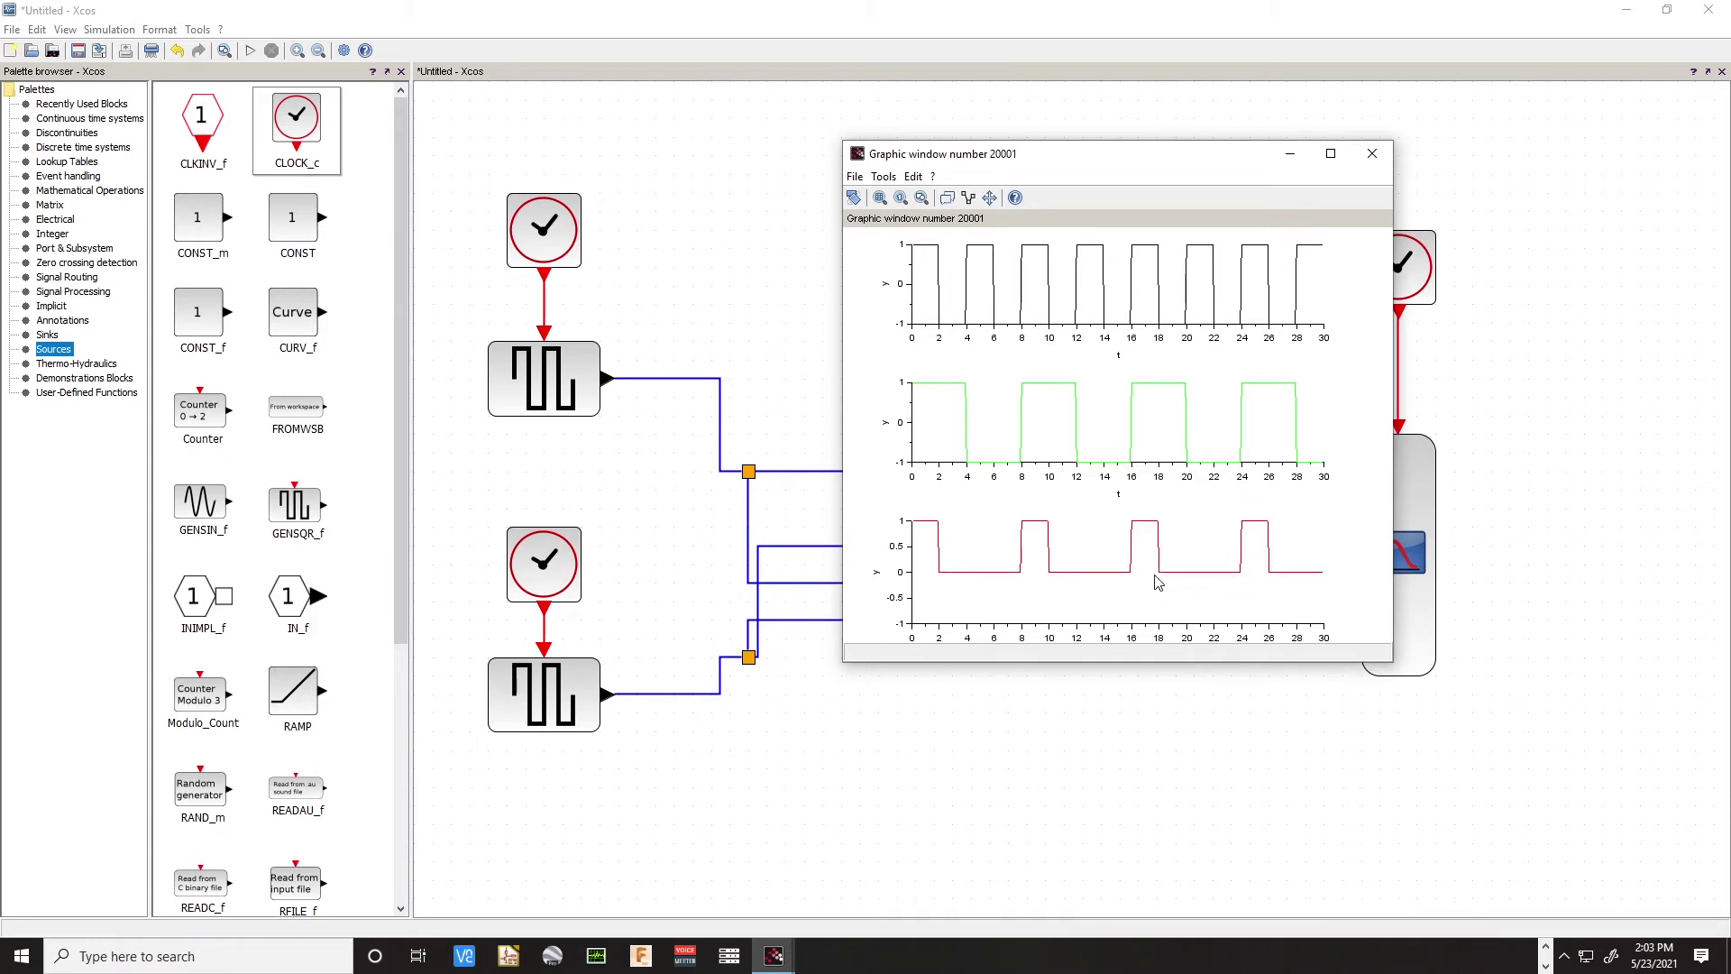
left_click(1372, 153)
Change the logical operator block to NAND using operator code 2
double_click(941, 592)
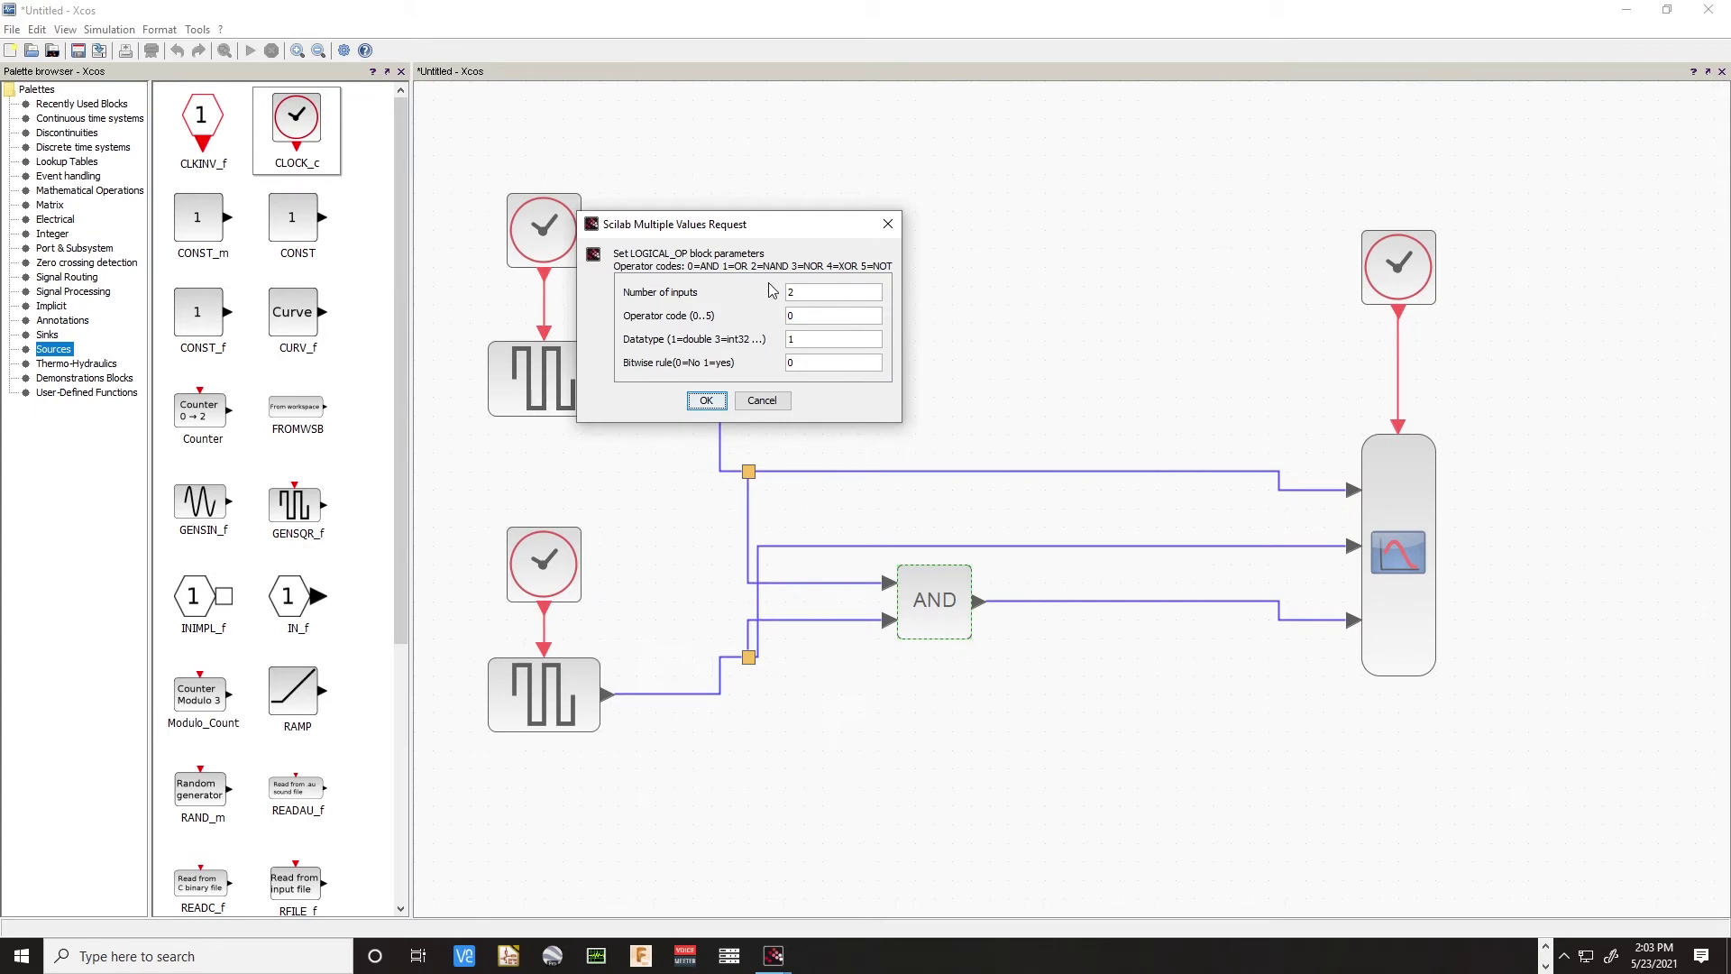
left_click_drag(820, 298, 781, 288)
double_click(831, 316)
type("2")
left_click(706, 400)
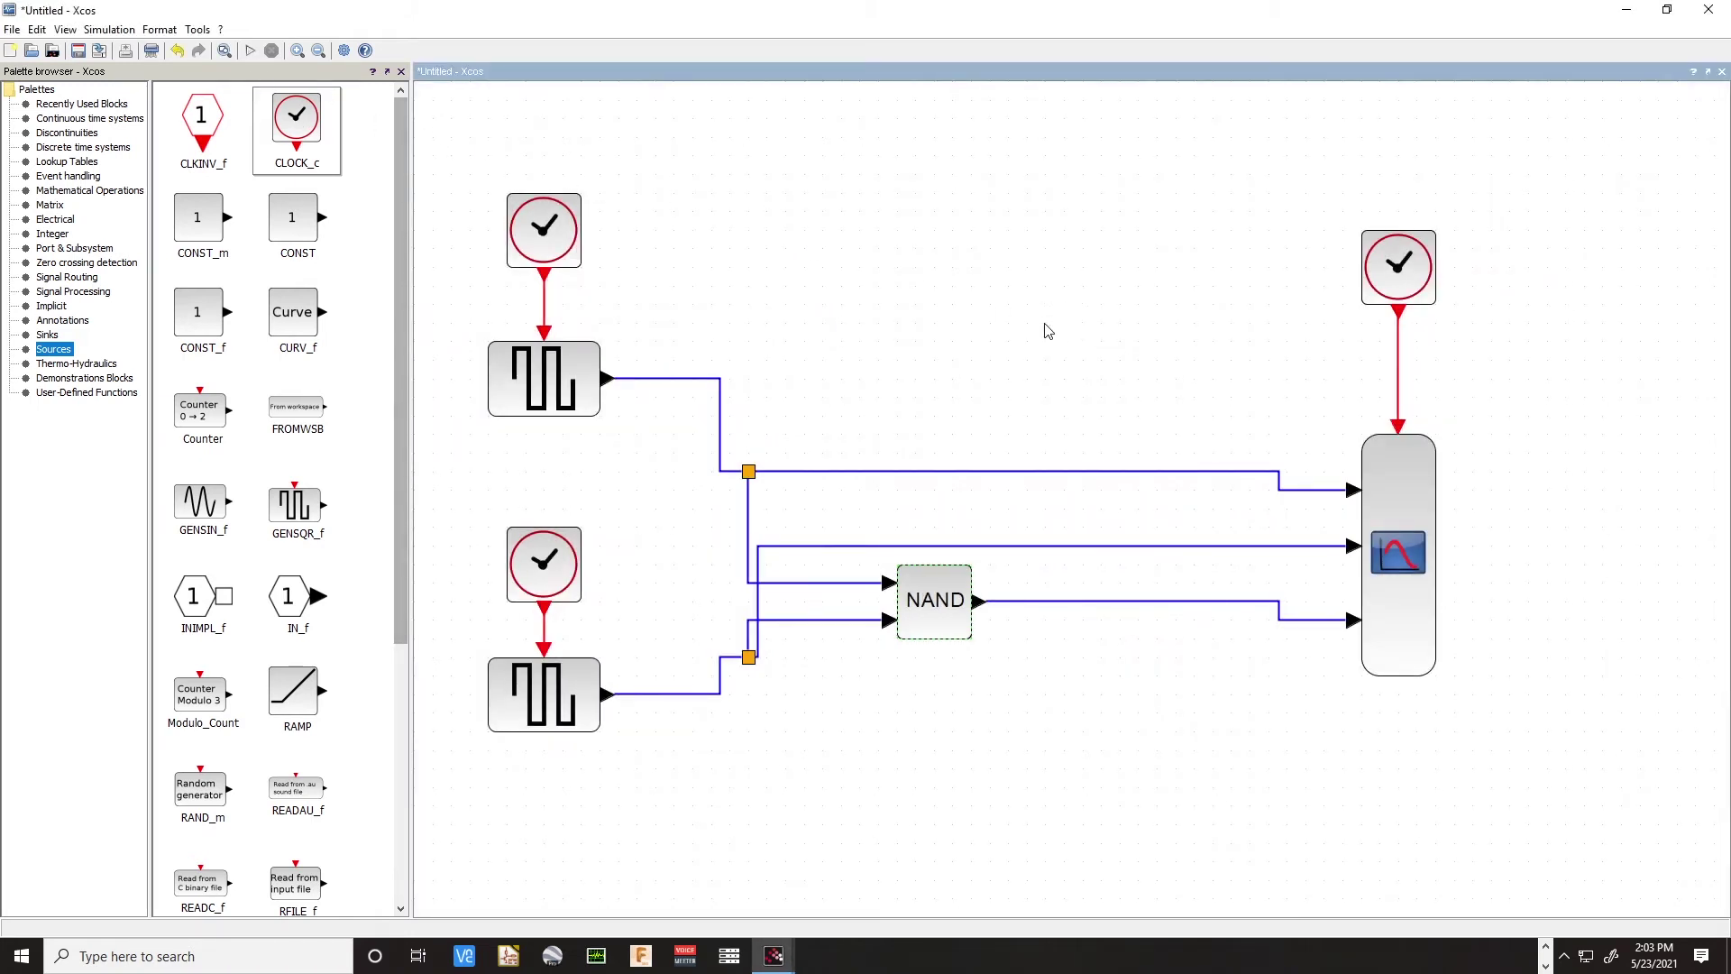
Run the simulation, examine the NAND output against both square waves, and close the plot window
left_click(250, 51)
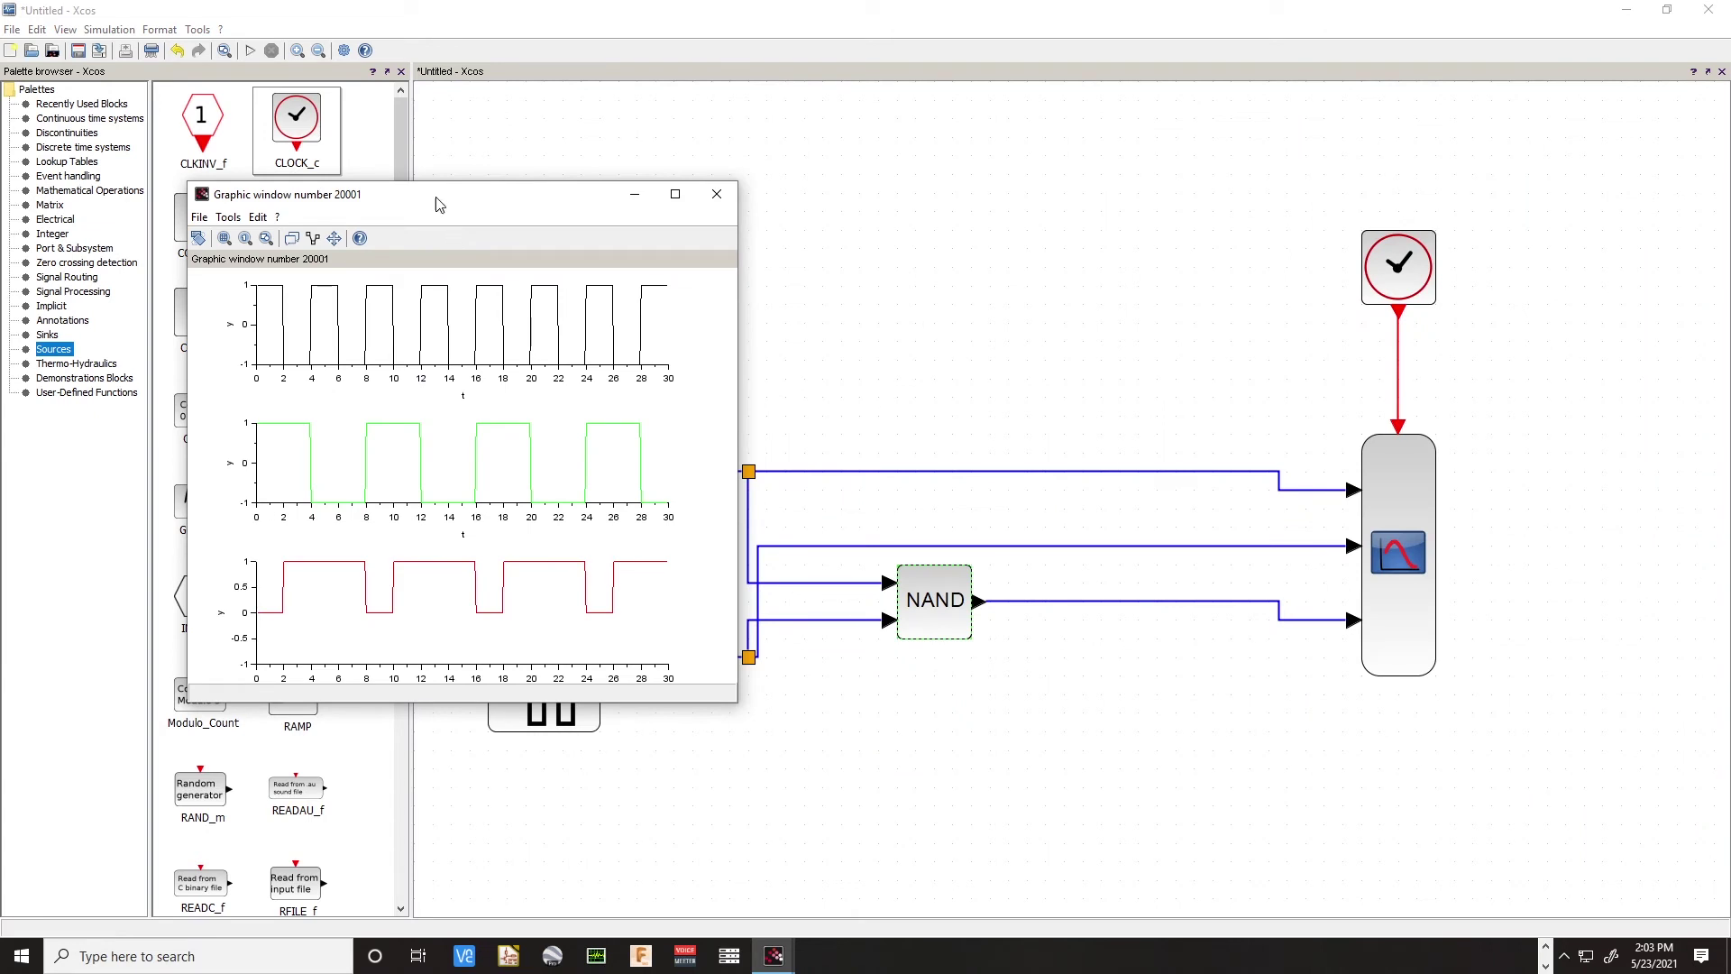
left_click_drag(458, 208, 1185, 212)
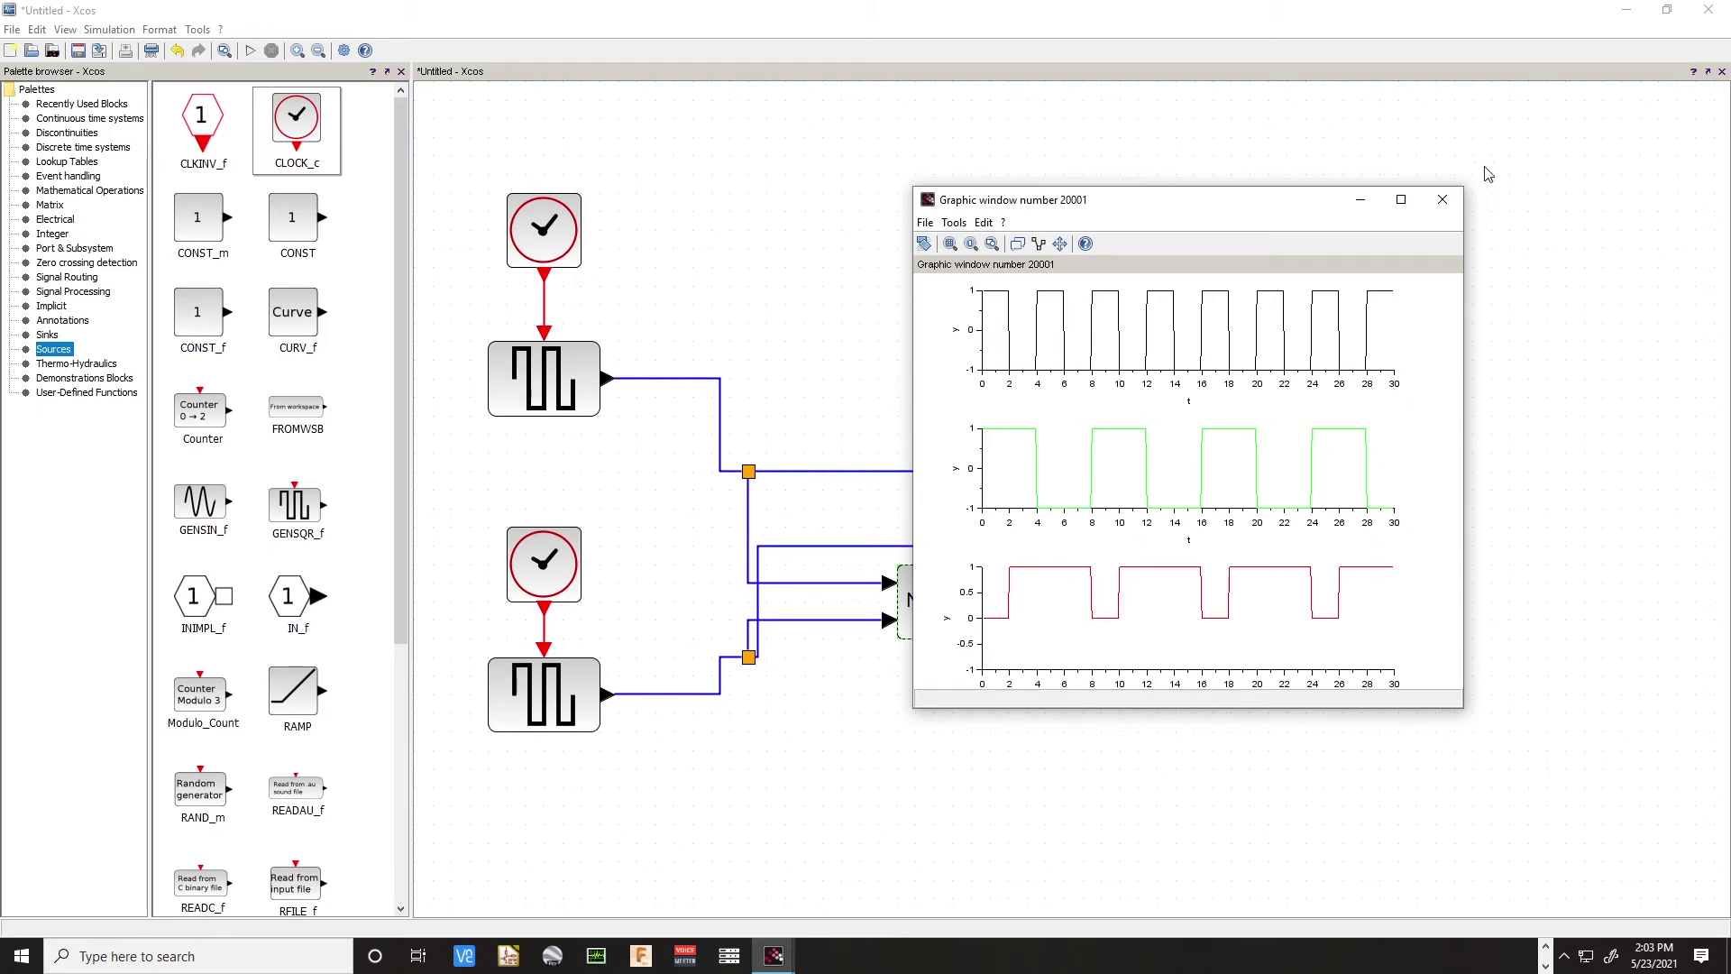
left_click(1443, 199)
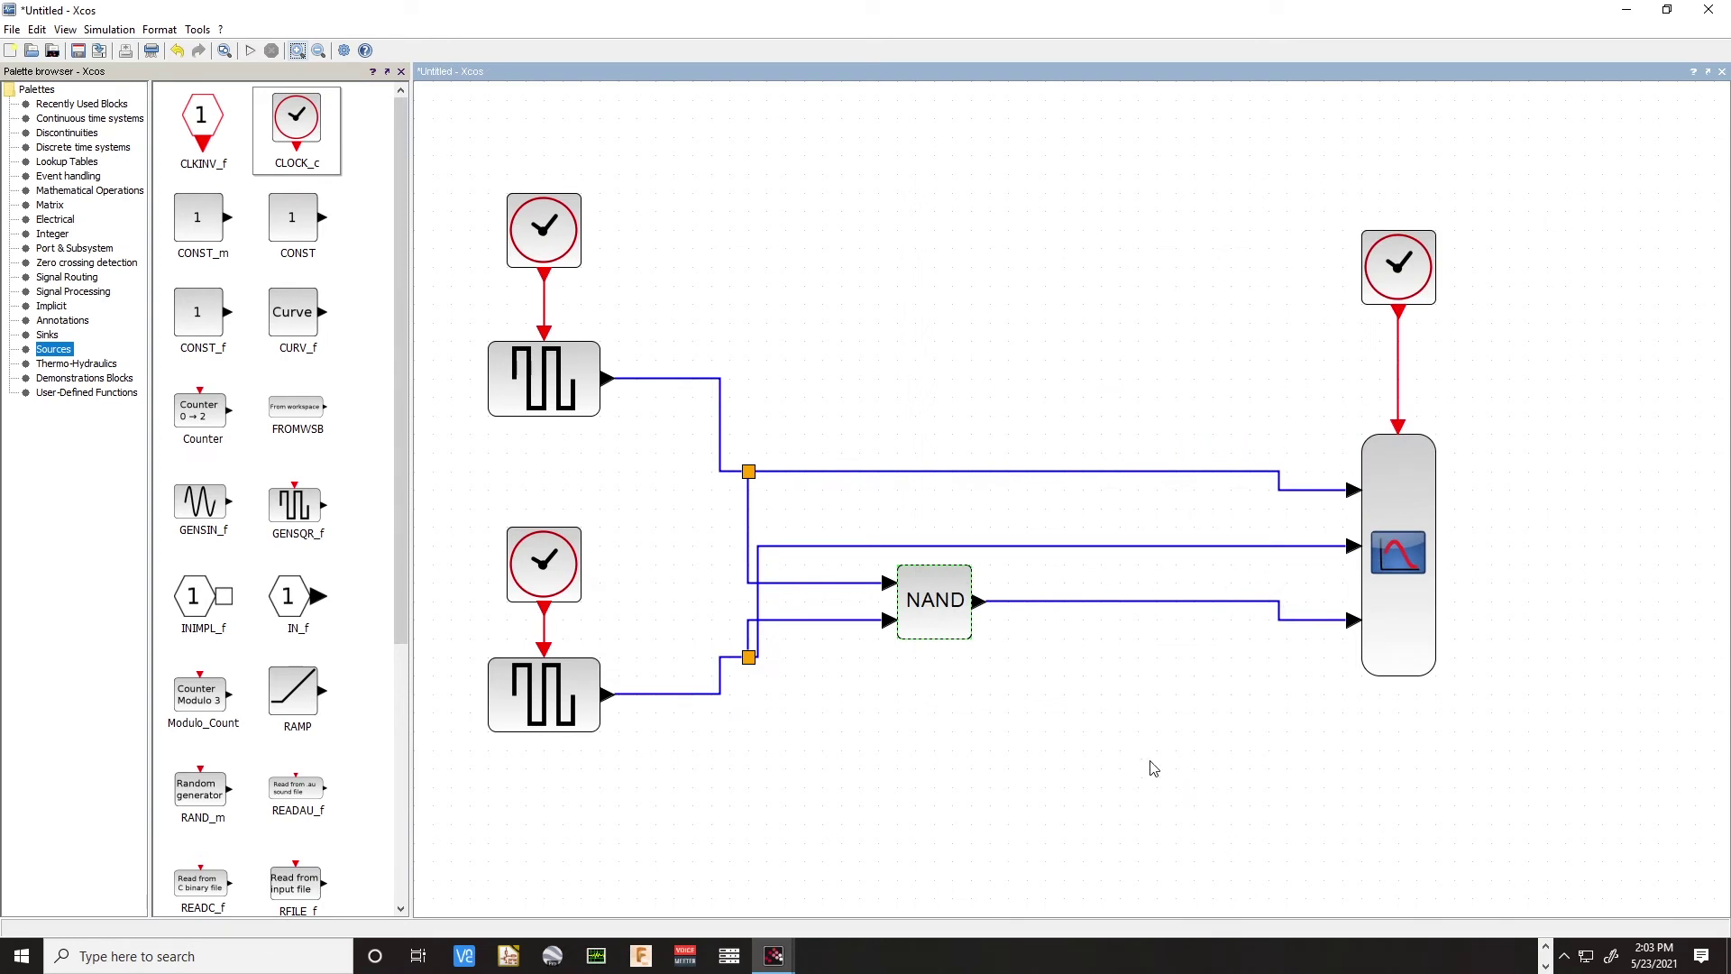
Move the NAND block up between the two generator signal lines and reroute all links at right angles
left_click_drag(938, 602, 963, 514)
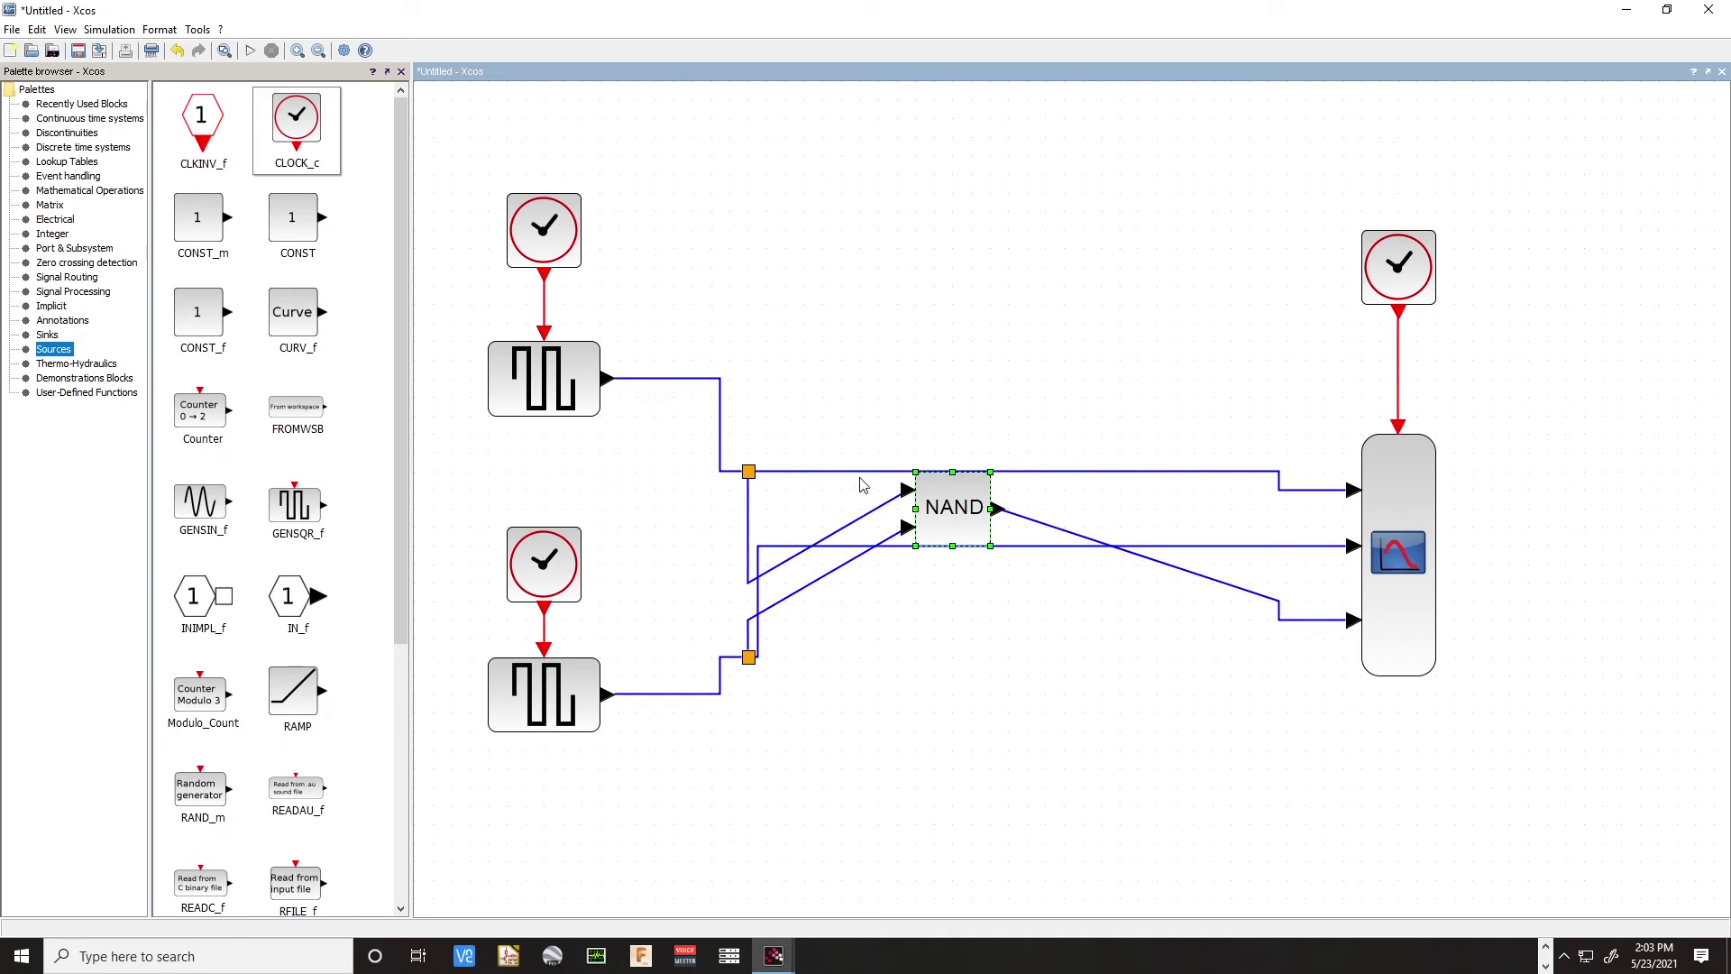
key("ctrl+a")
key("o")
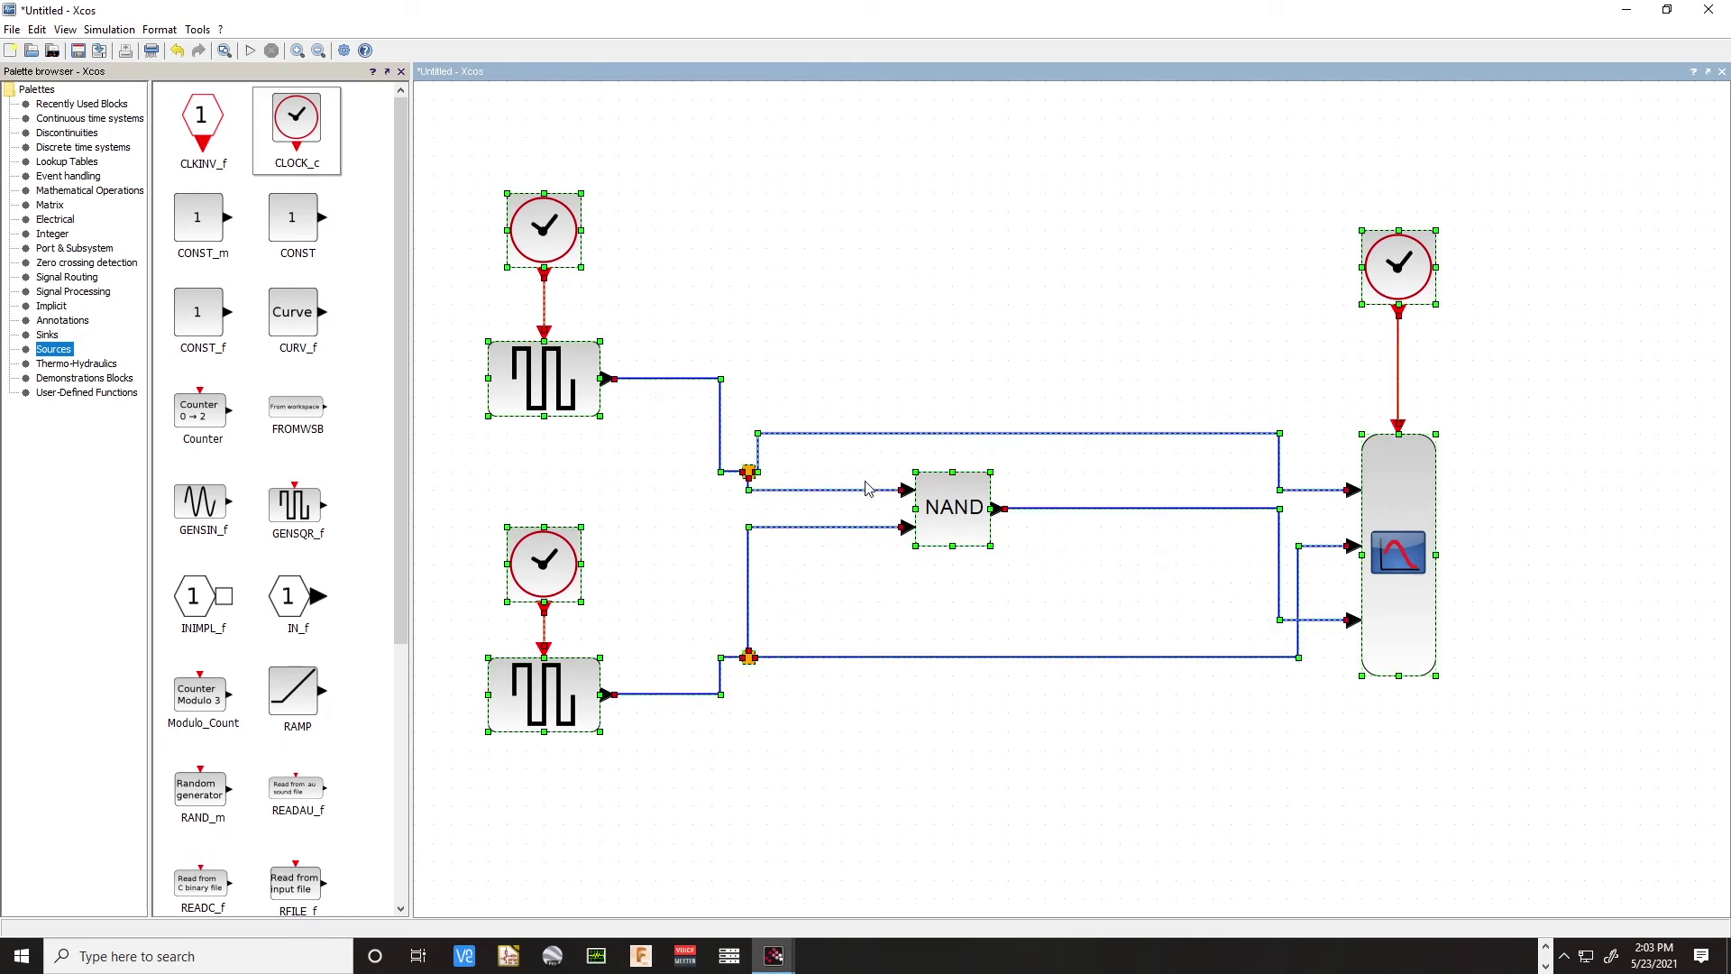
left_click(968, 793)
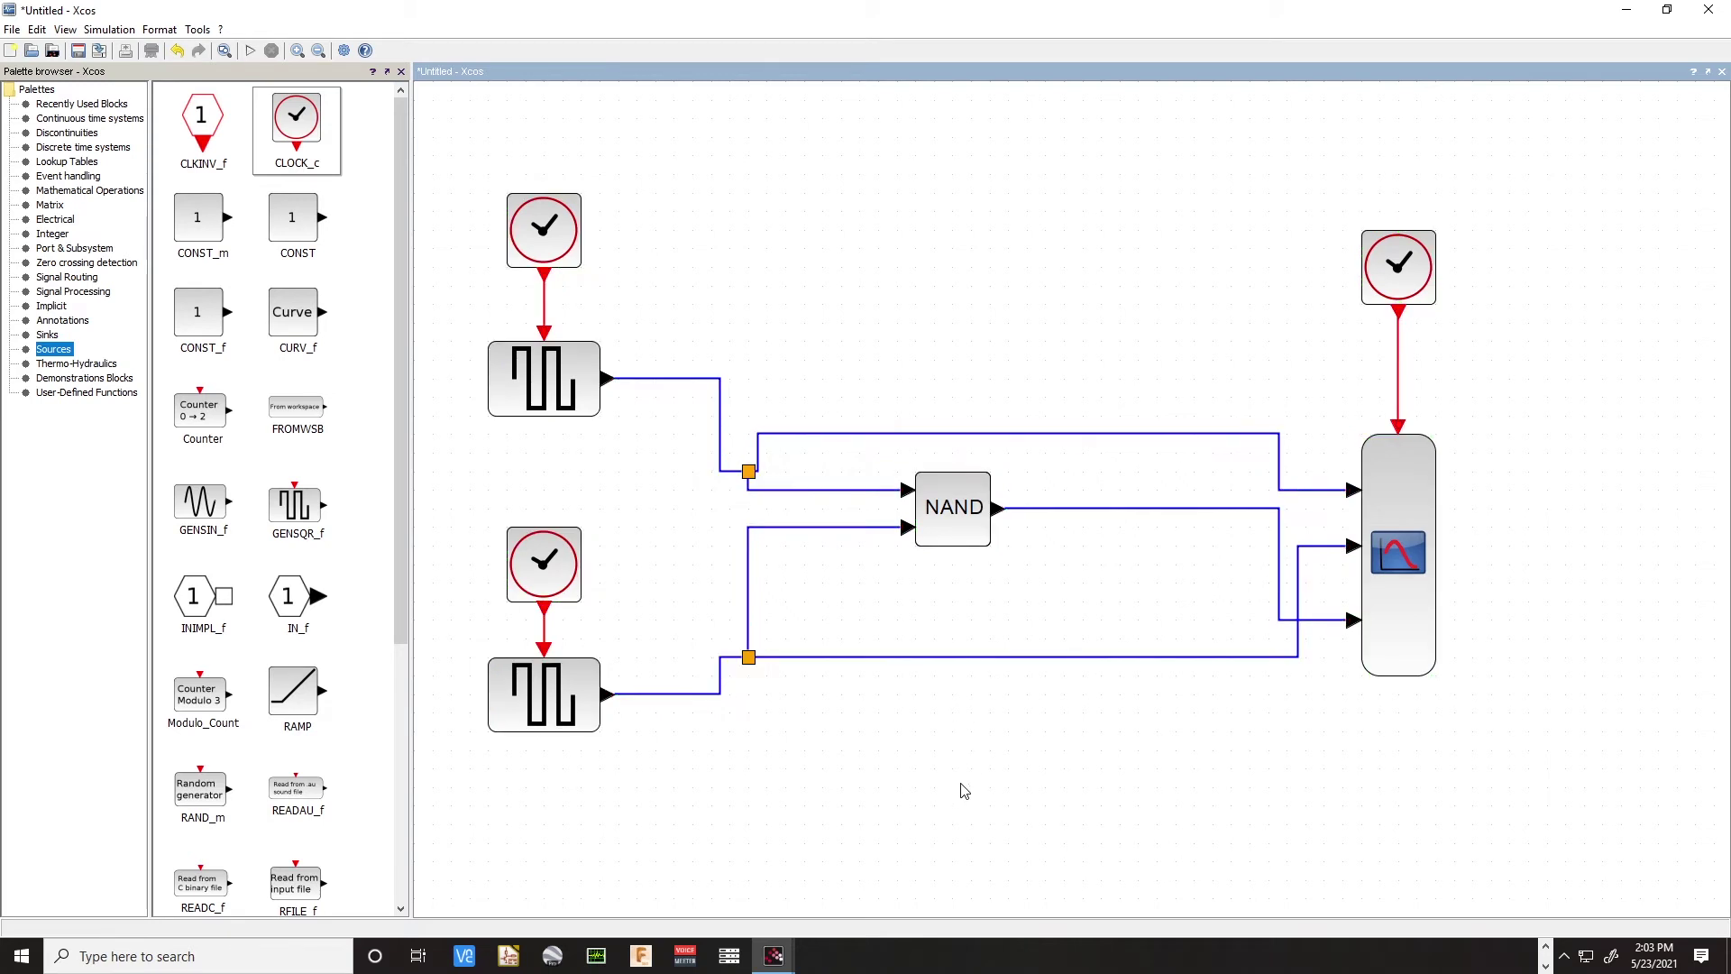
Move the upper split point level with the upper square wave generator's output and straighten the links
left_click(731, 471)
left_click_drag(747, 398, 754, 377)
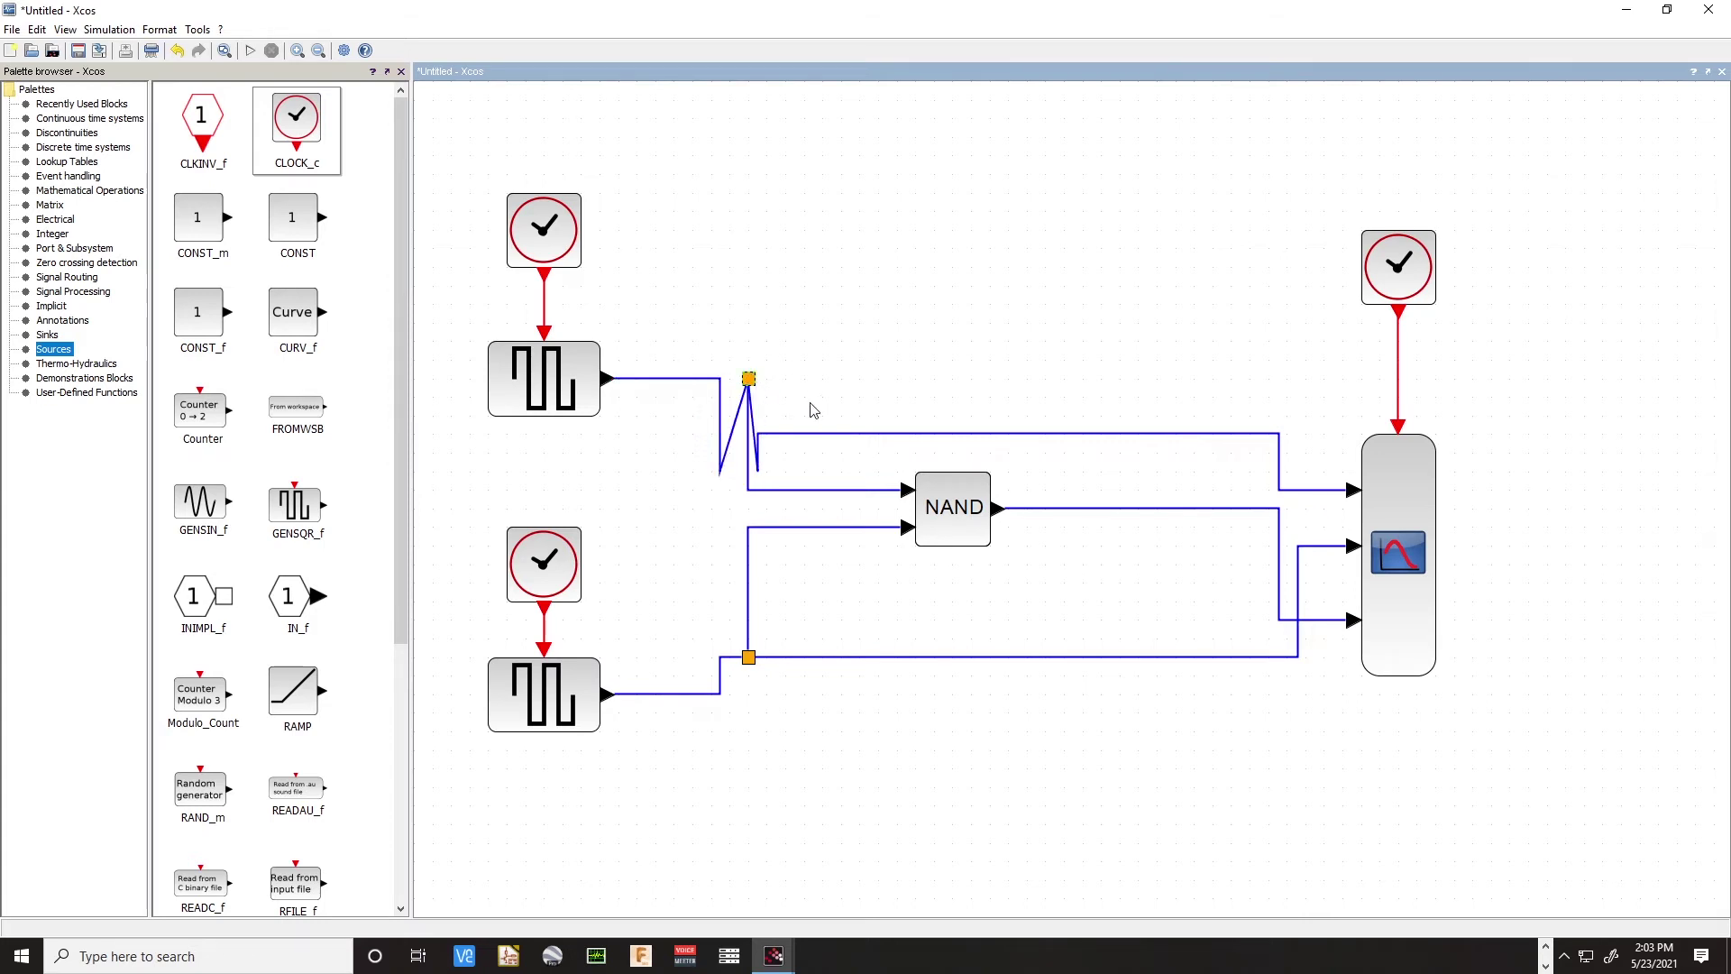
key("ctrl+a")
key("h")
left_click(812, 435)
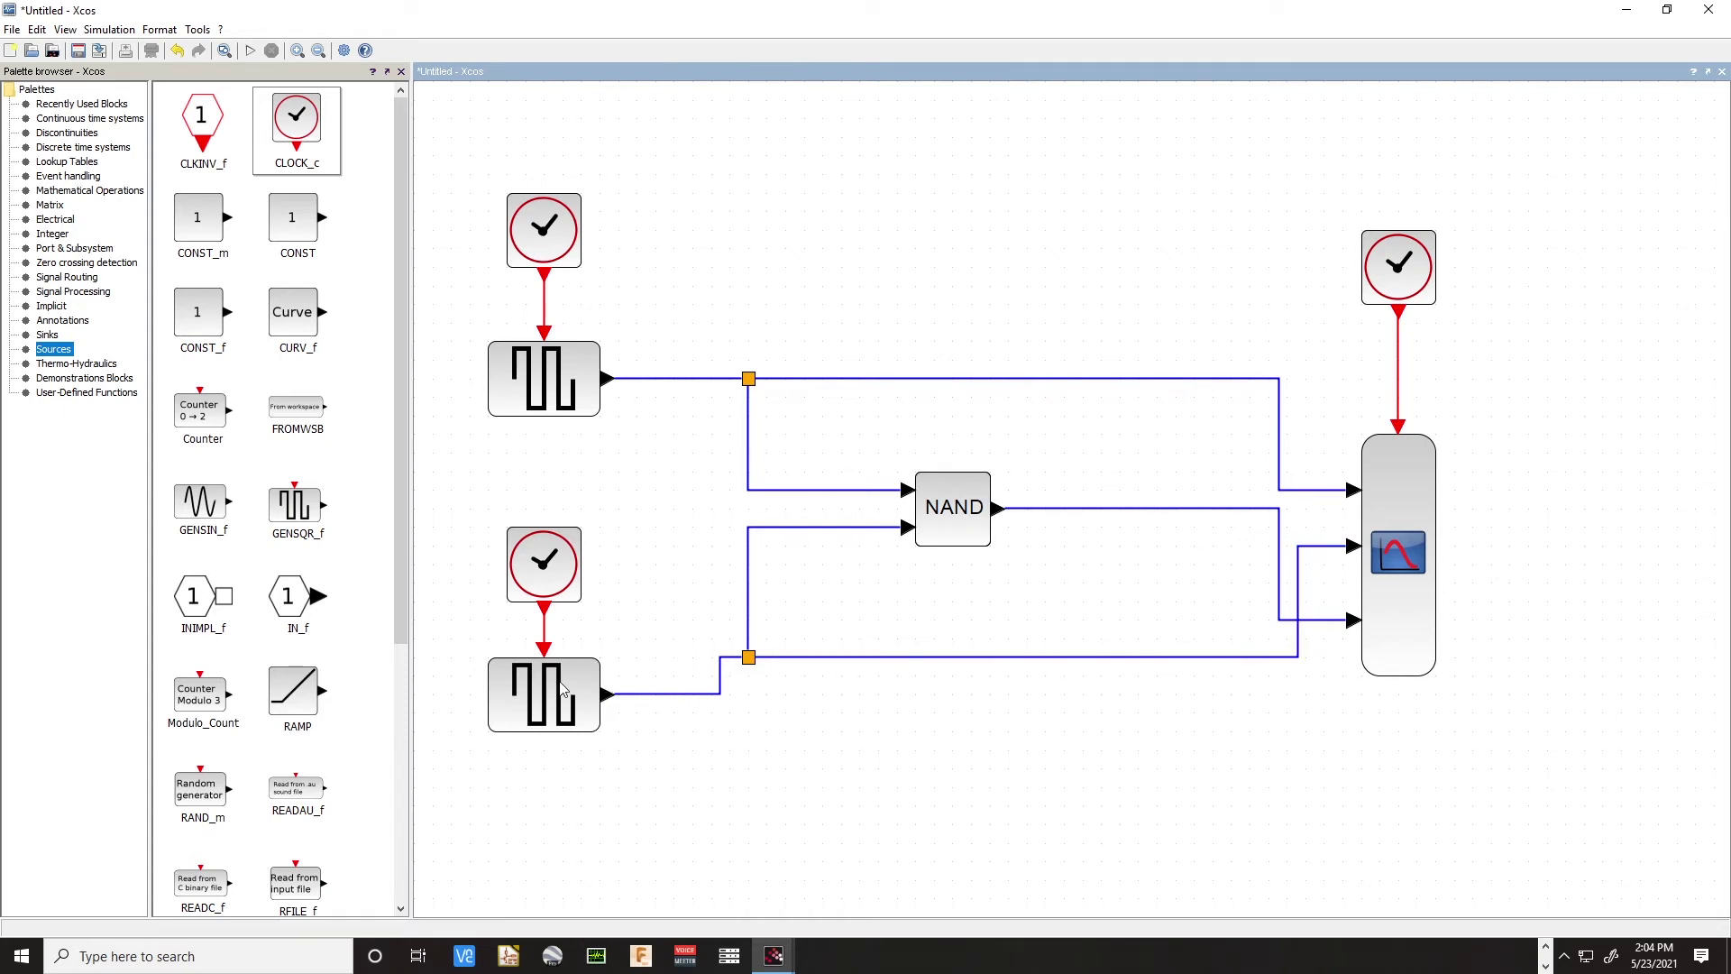
Nudge the lower clock and square wave generator up to align with the lower split point, and straighten the links
left_click_drag(478, 485, 635, 783)
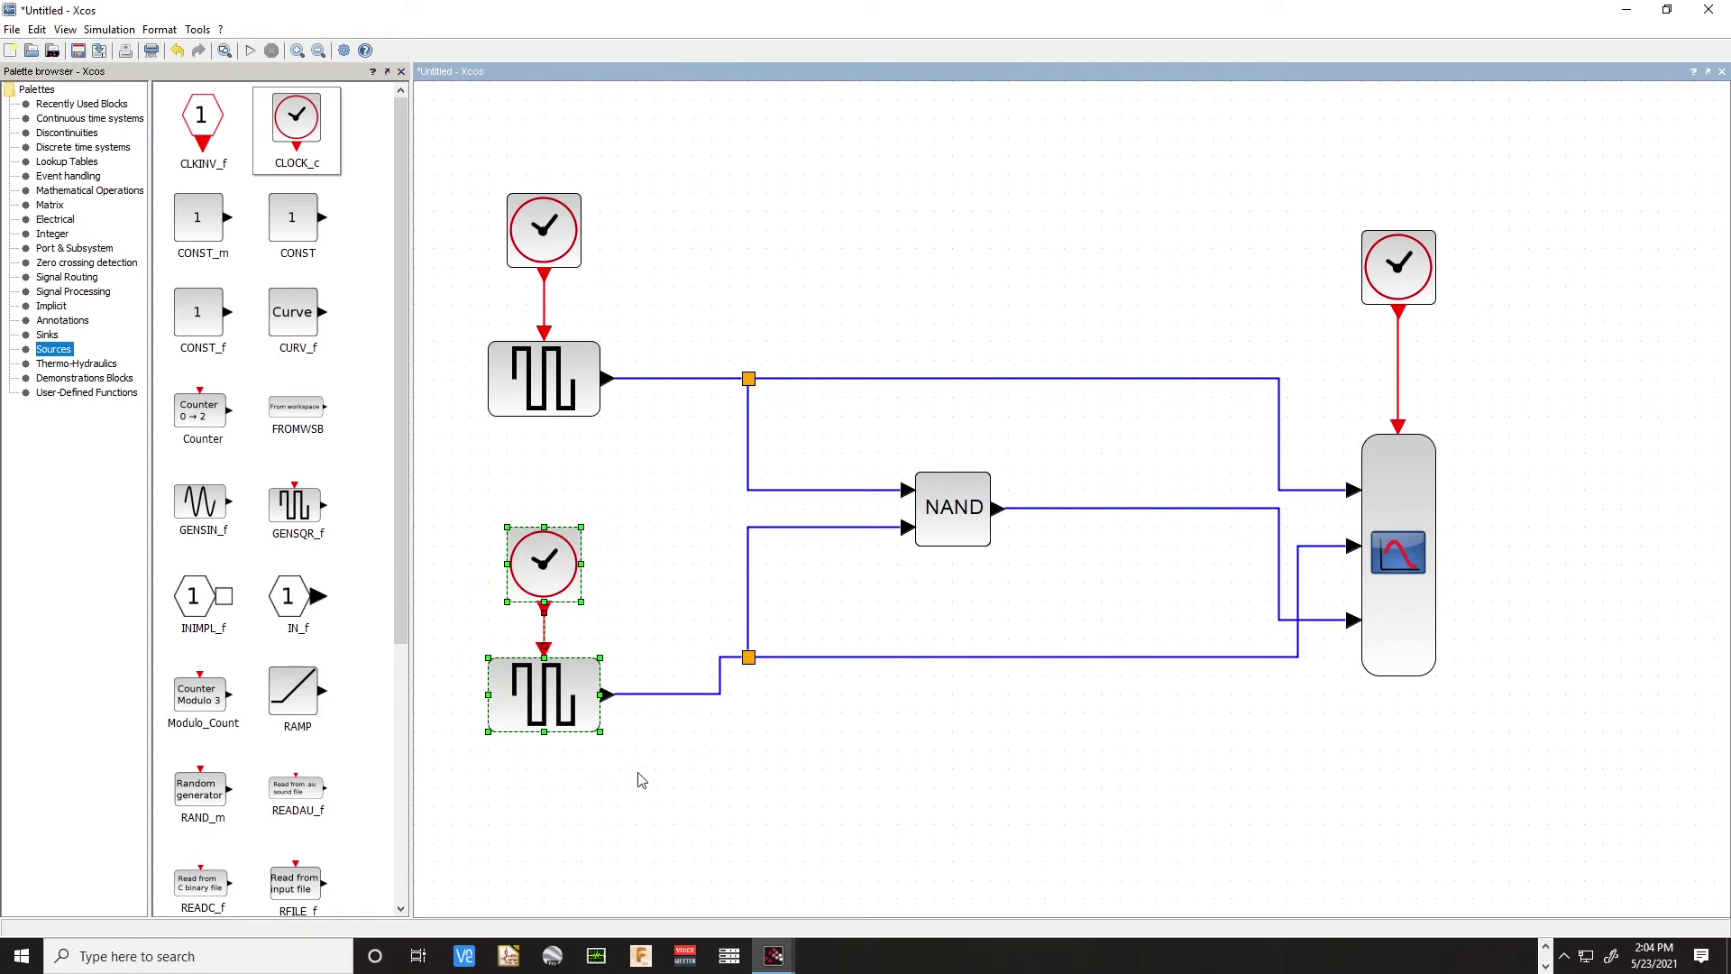
key("Up")
key("Up")
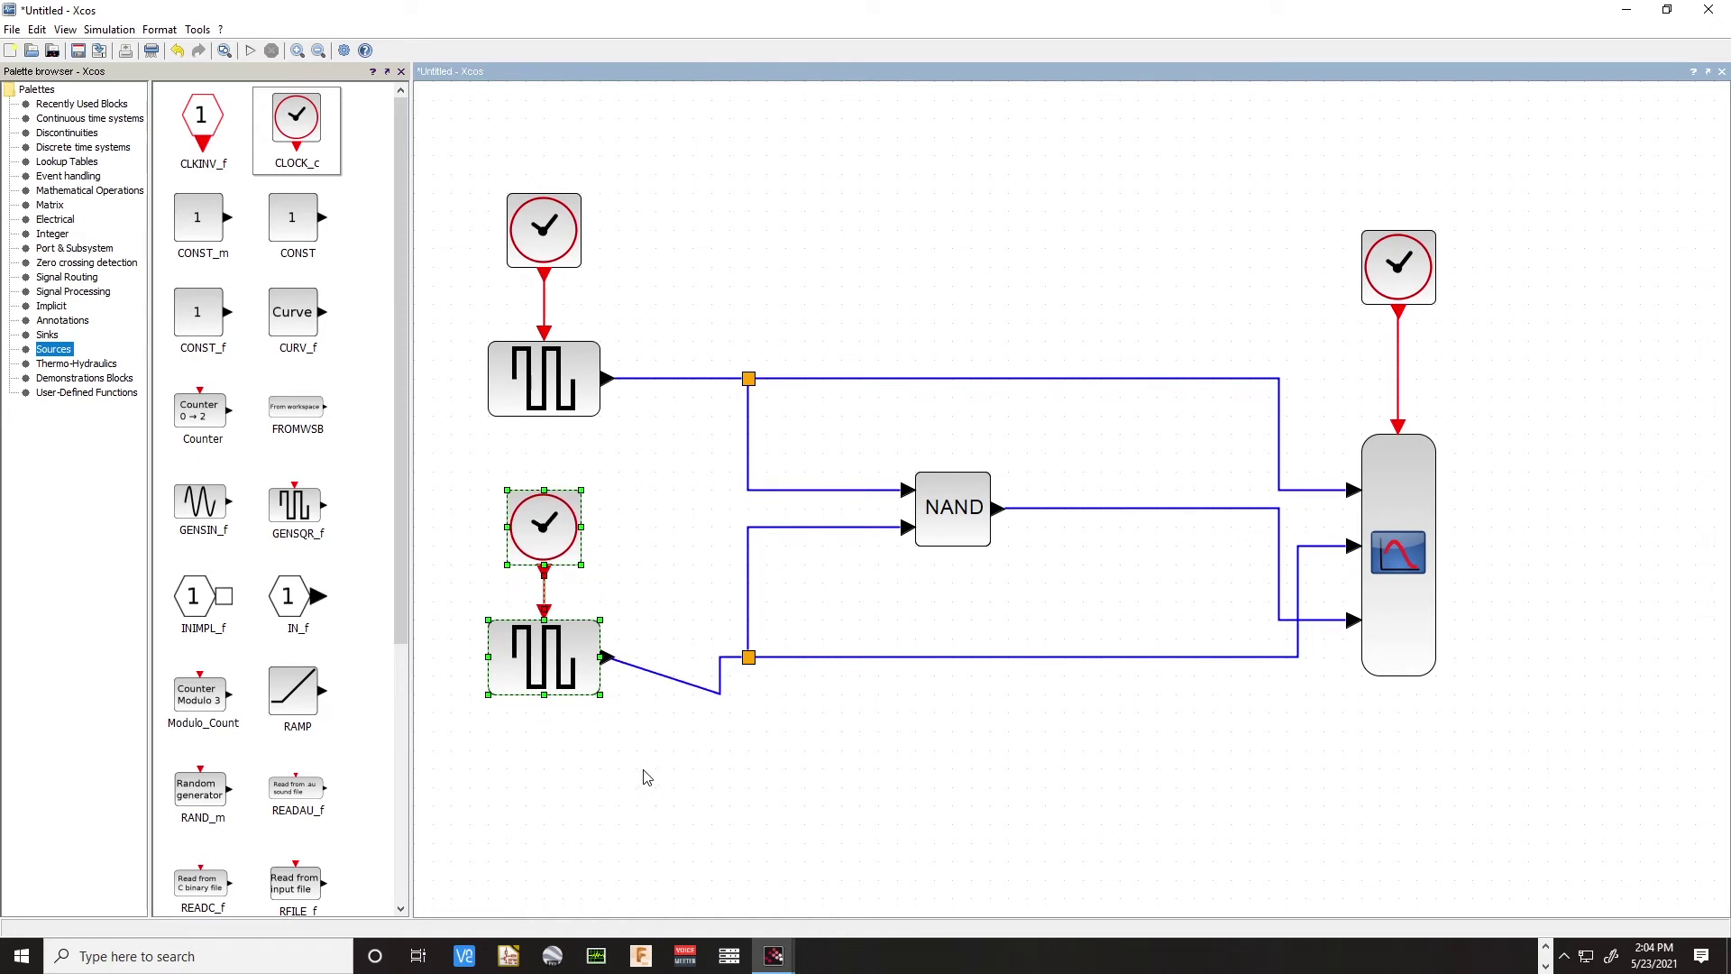
key("ctrl+a")
key("ctrl+l")
left_click(761, 824)
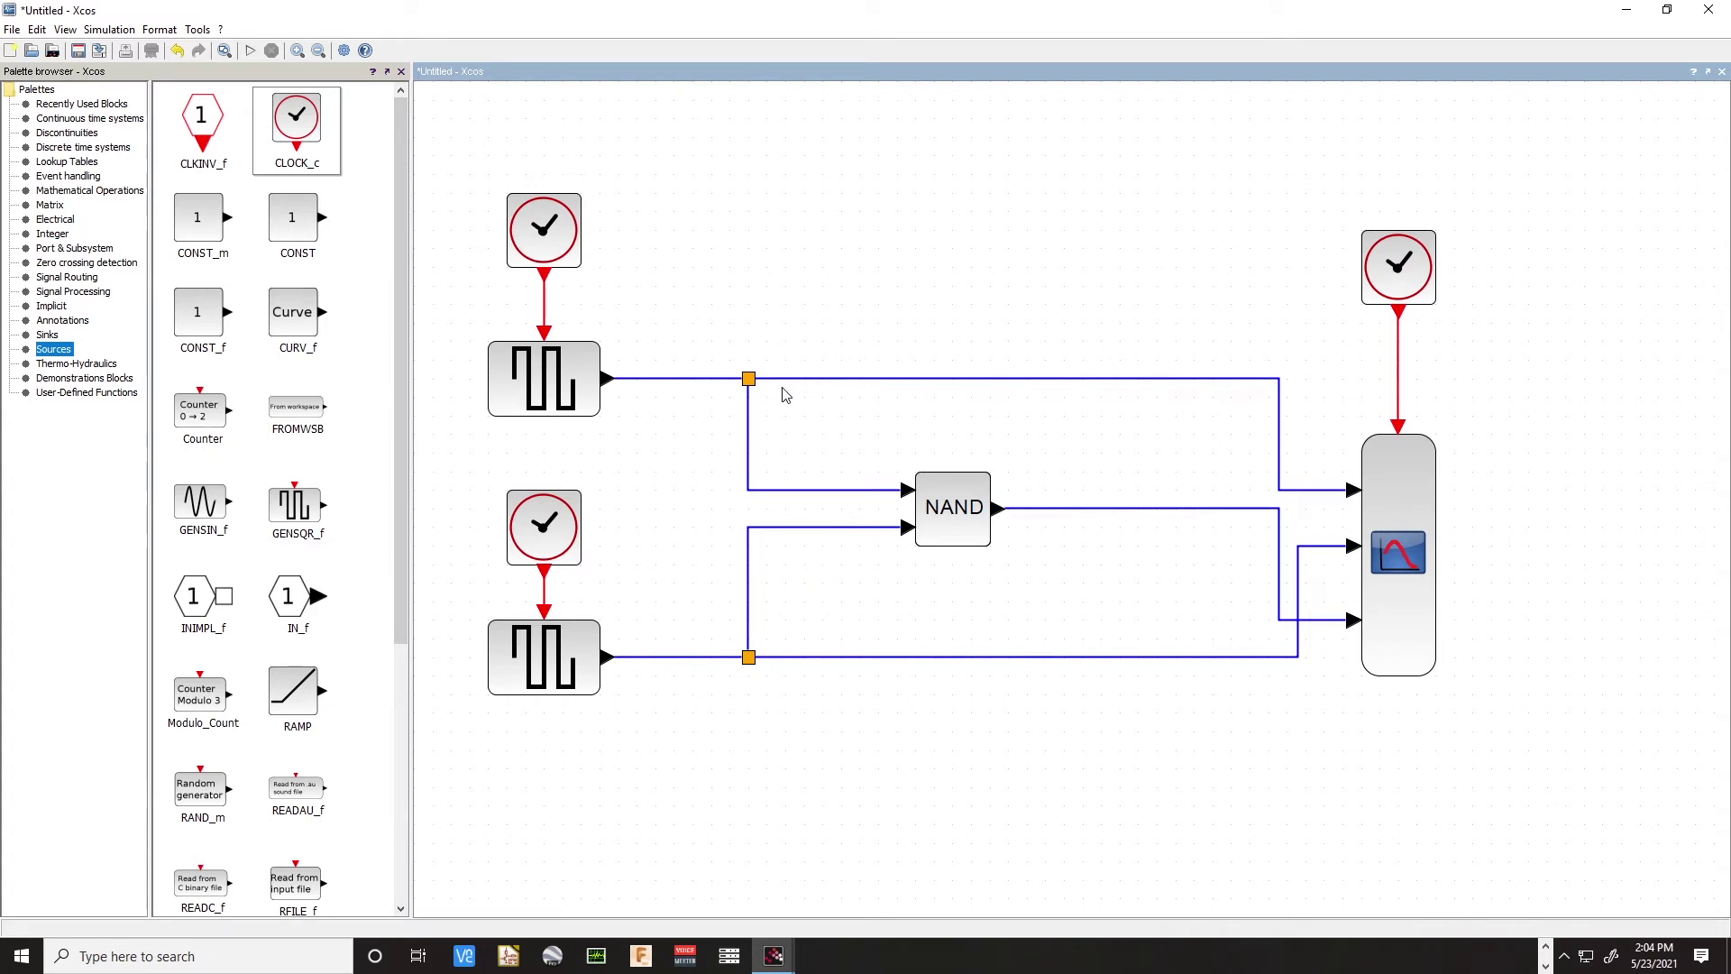
Delete both square wave generators with their clocks, and undo the deletion
left_click_drag(454, 165, 636, 754)
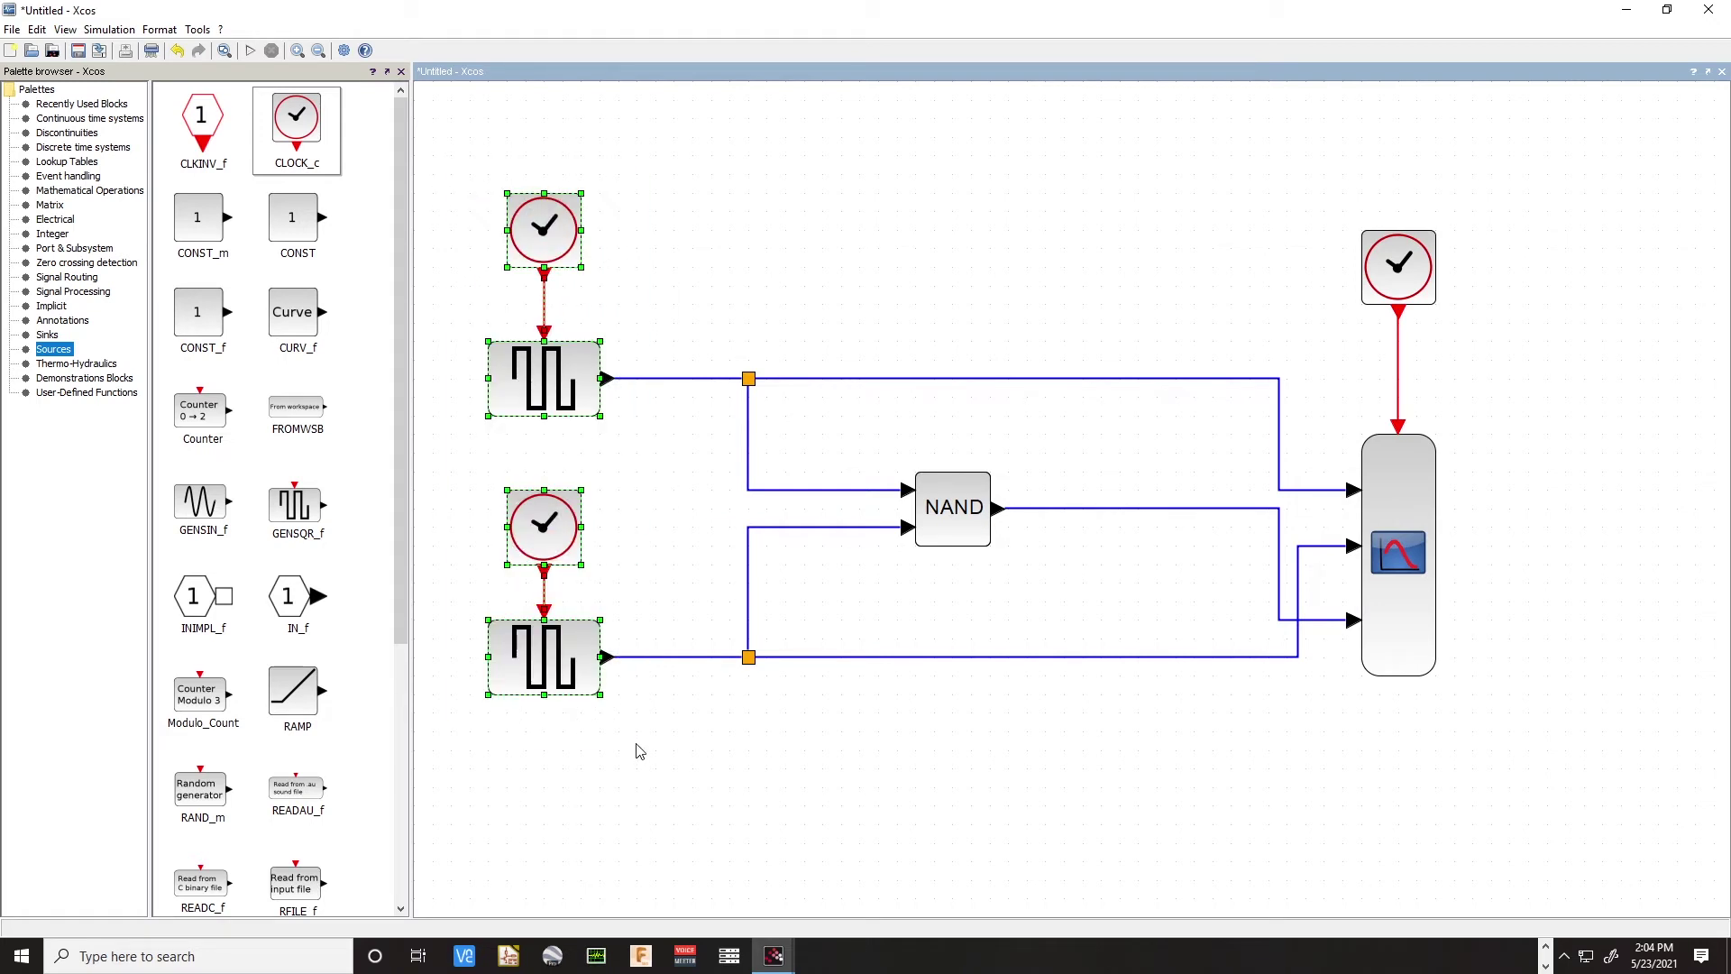
key("Delete")
left_click_drag(1334, 184, 1517, 769)
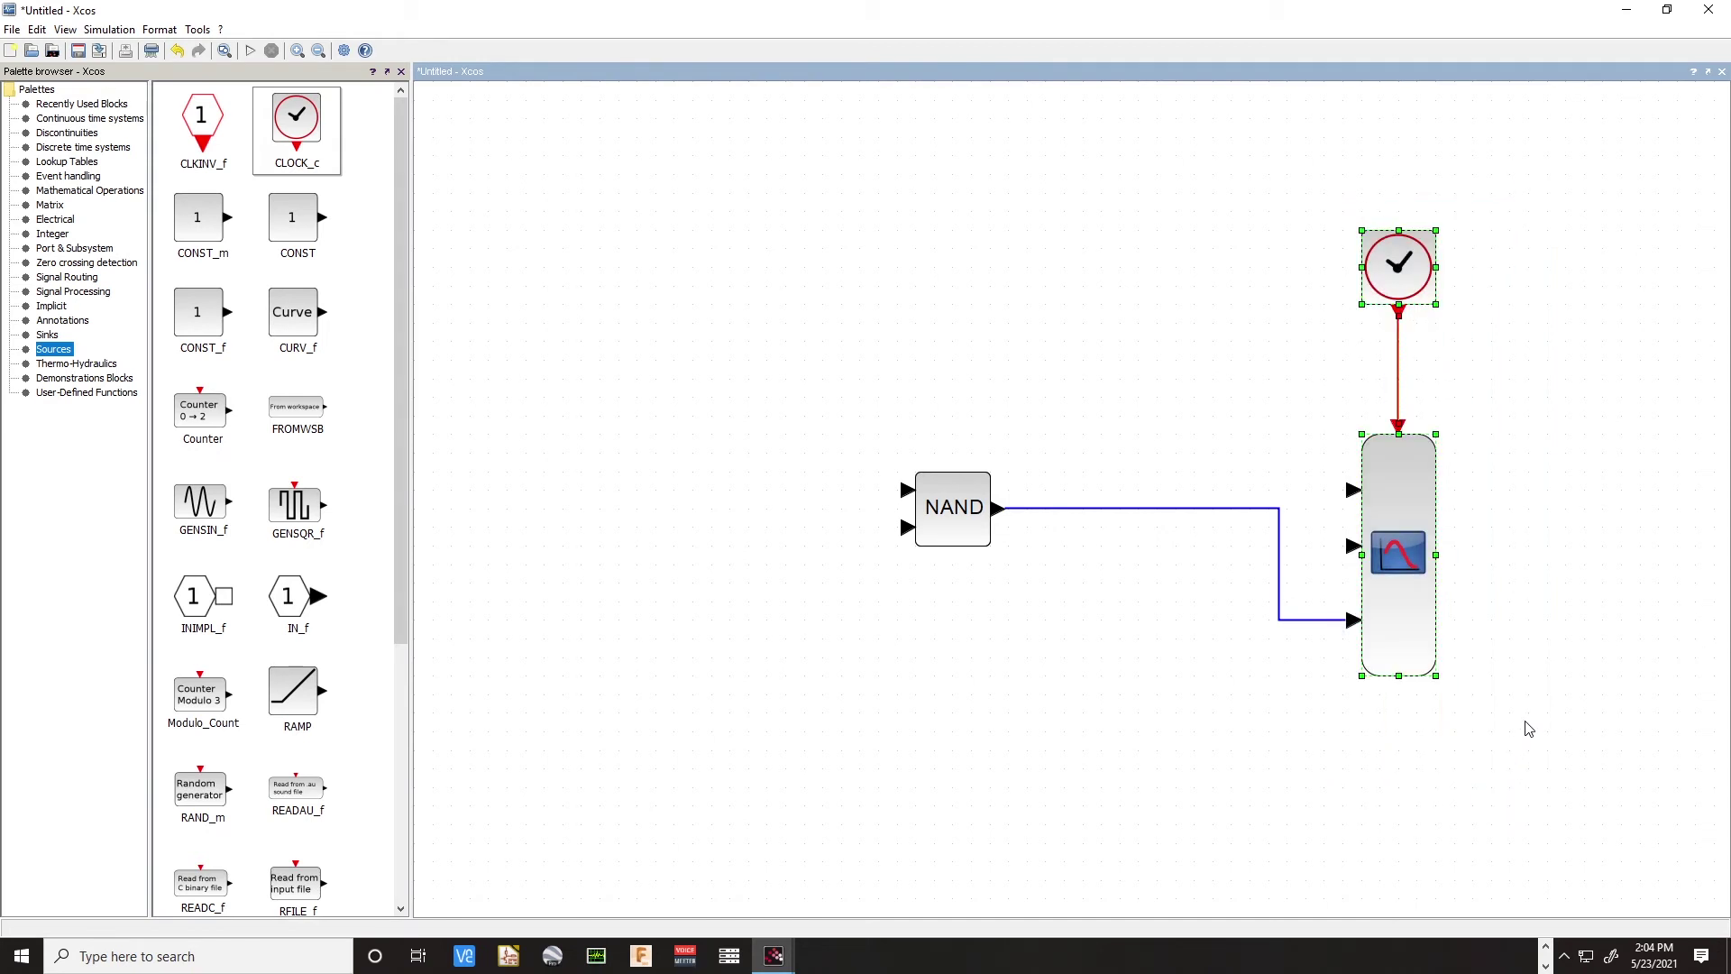
left_click(1529, 726)
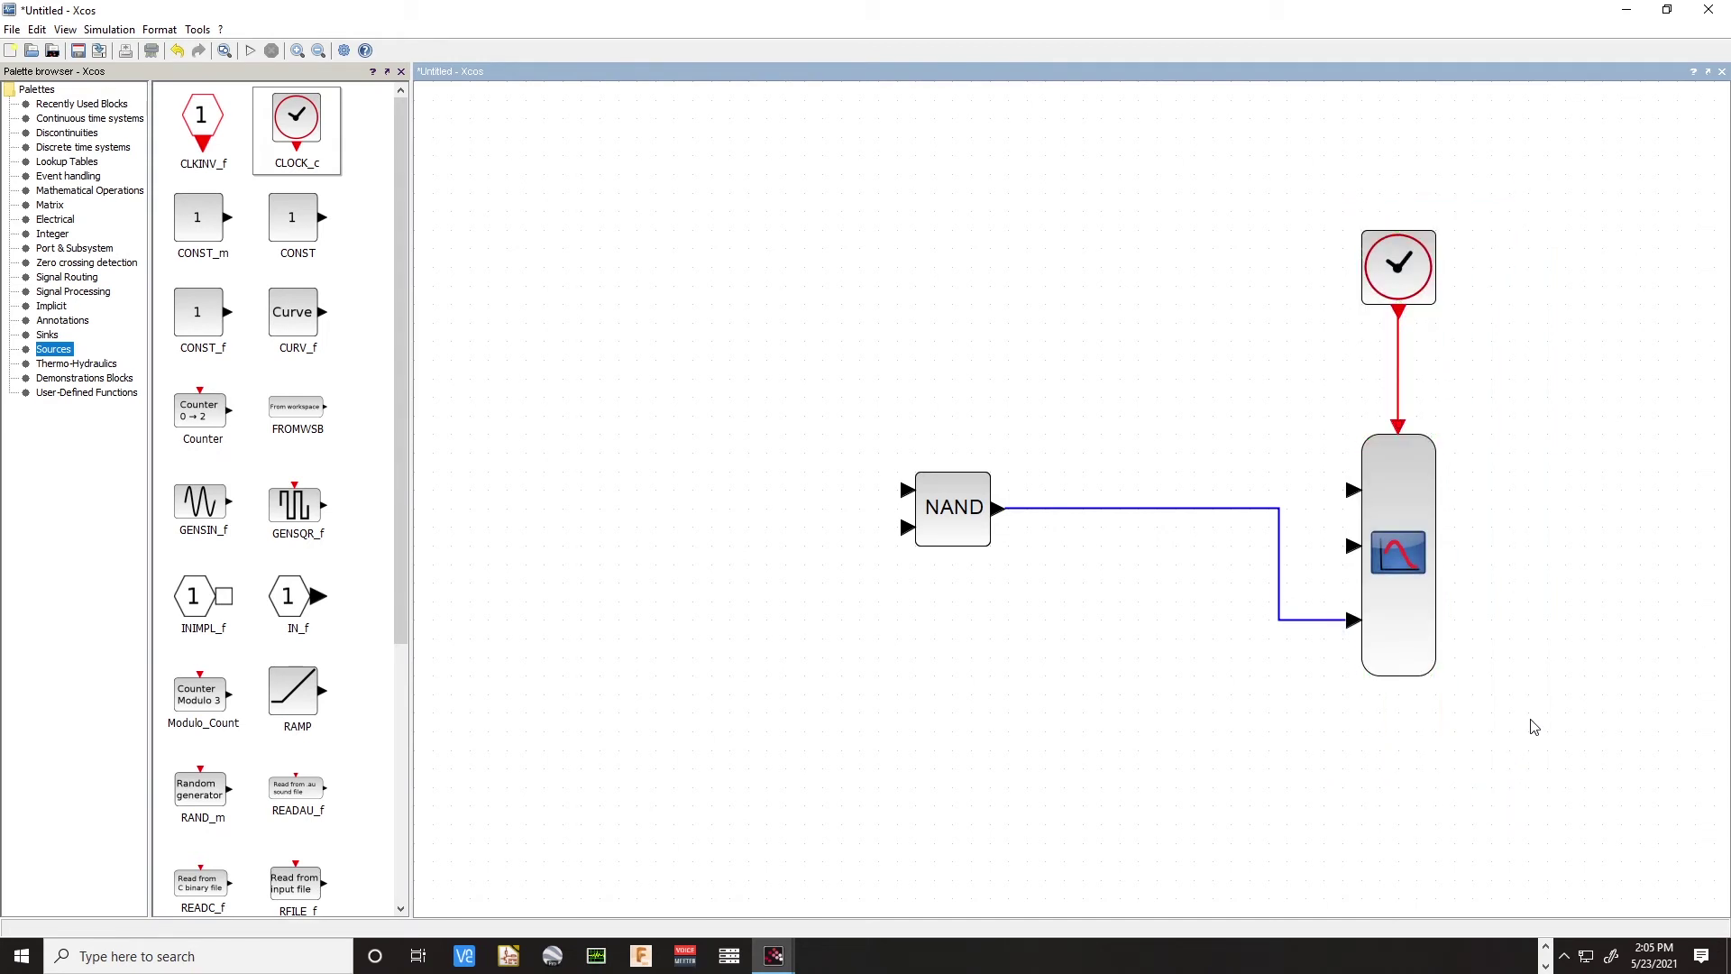
key("ctrl+z")
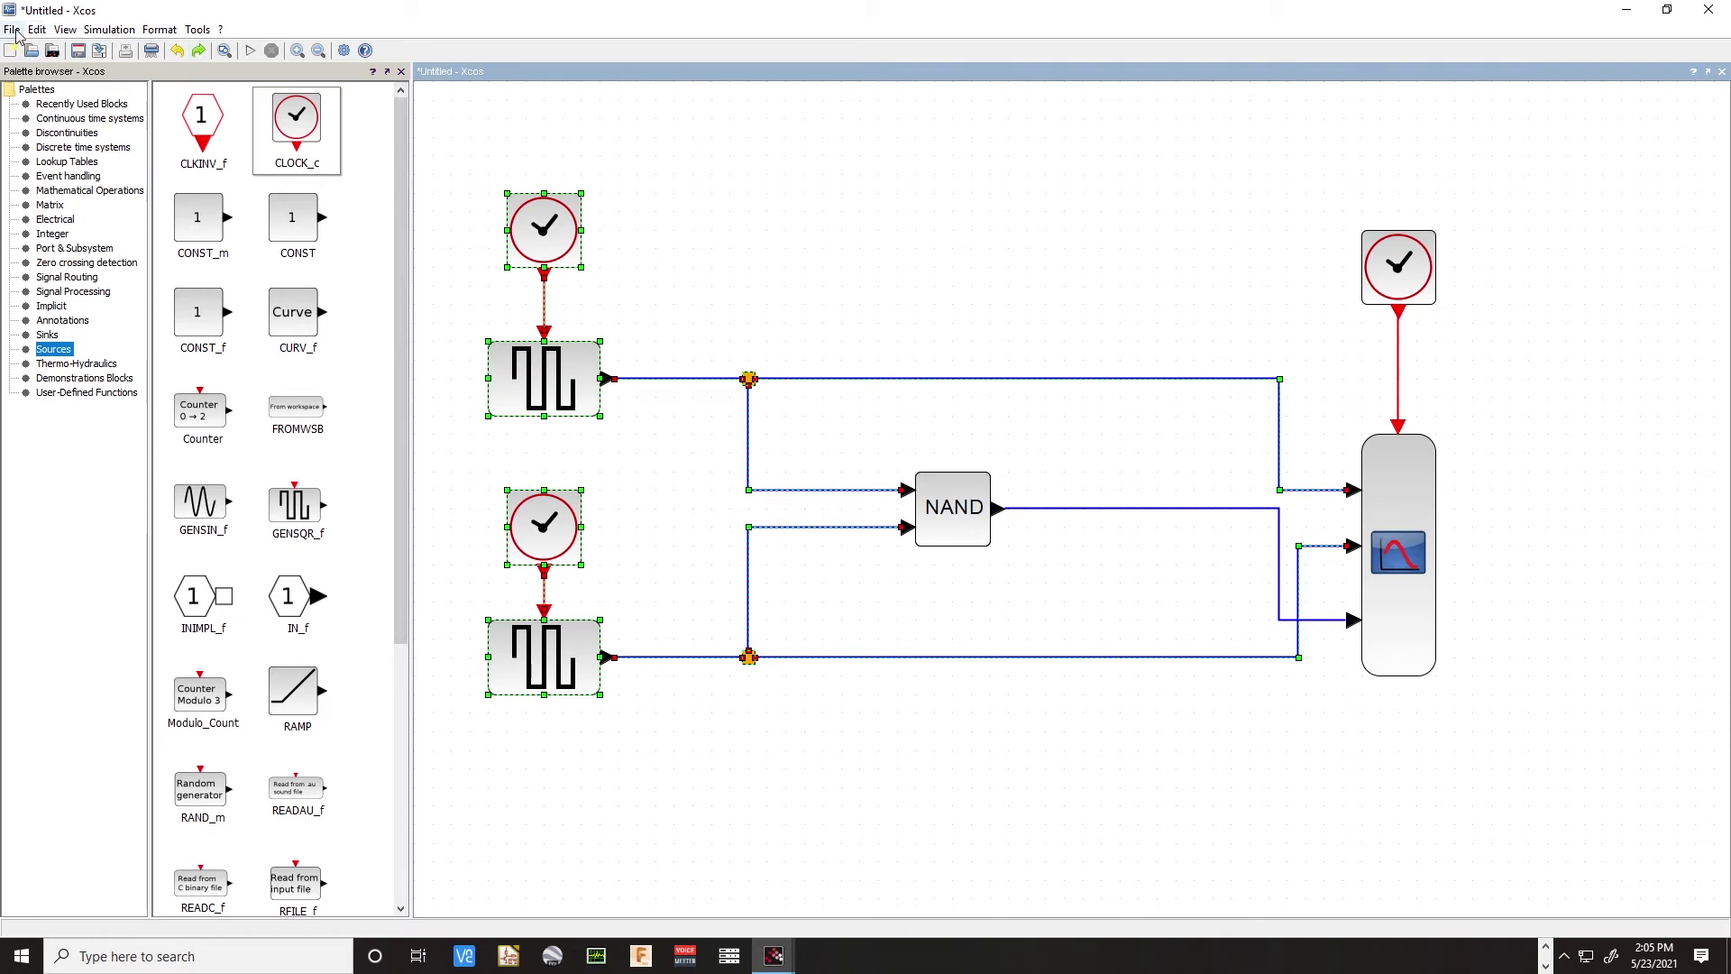
left_click(699, 131)
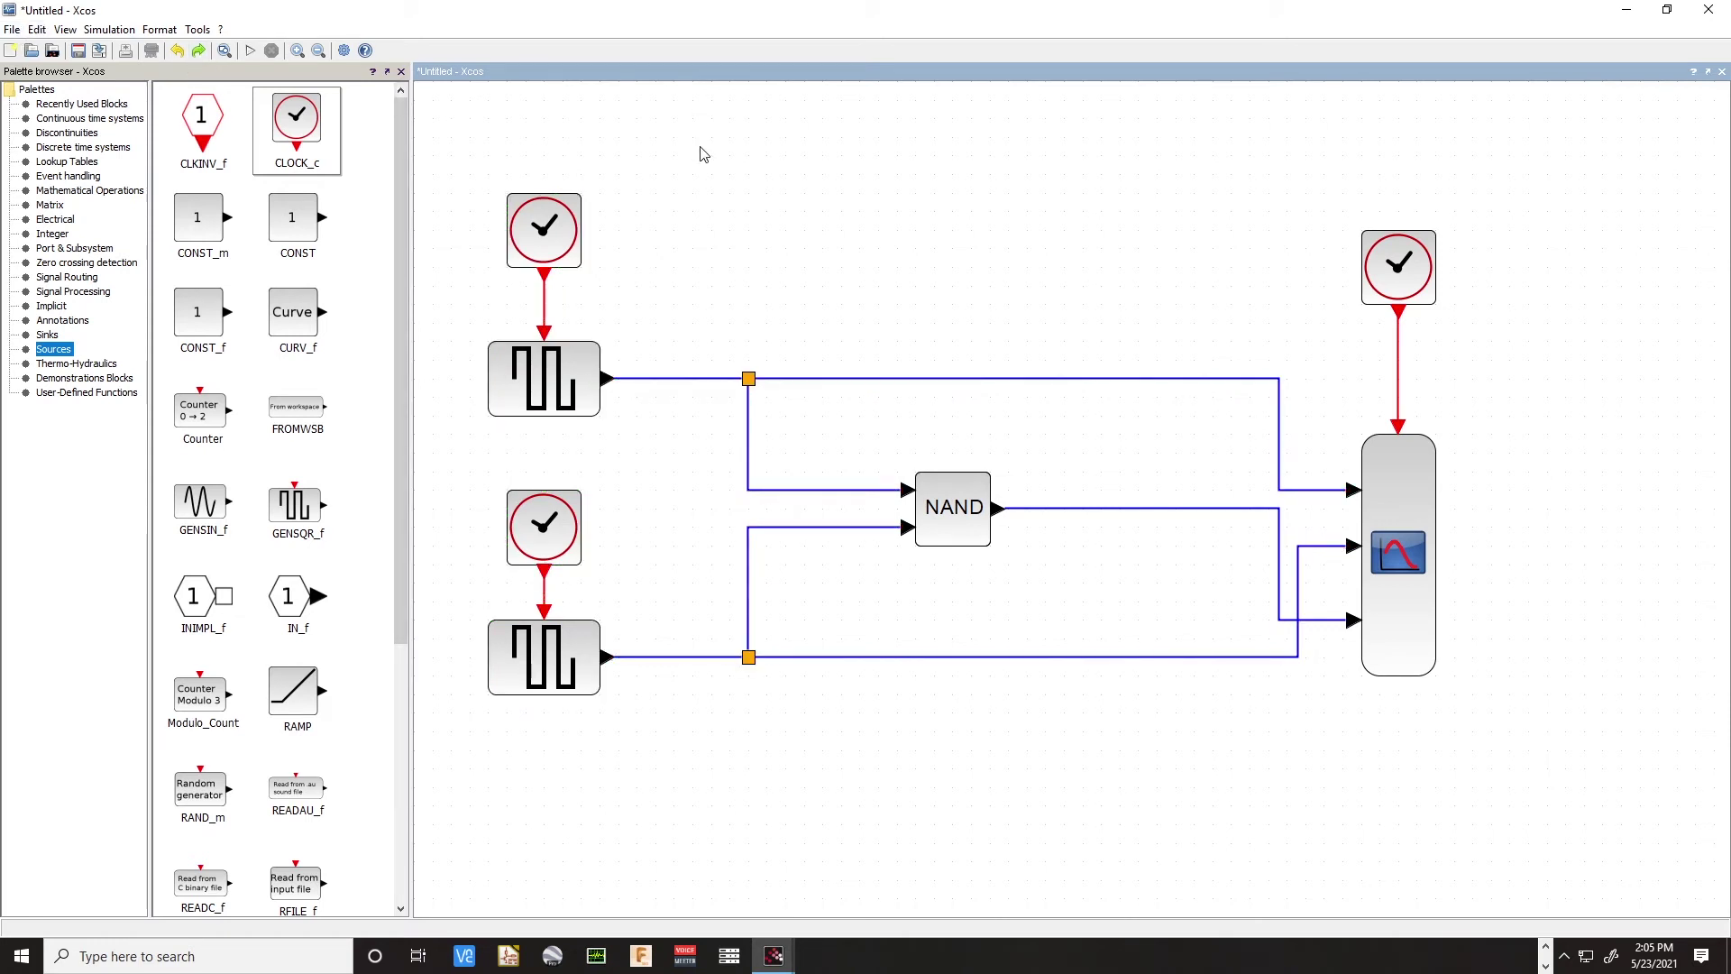
Save the diagram as AndExample in the Projects folder
key("ctrl+s")
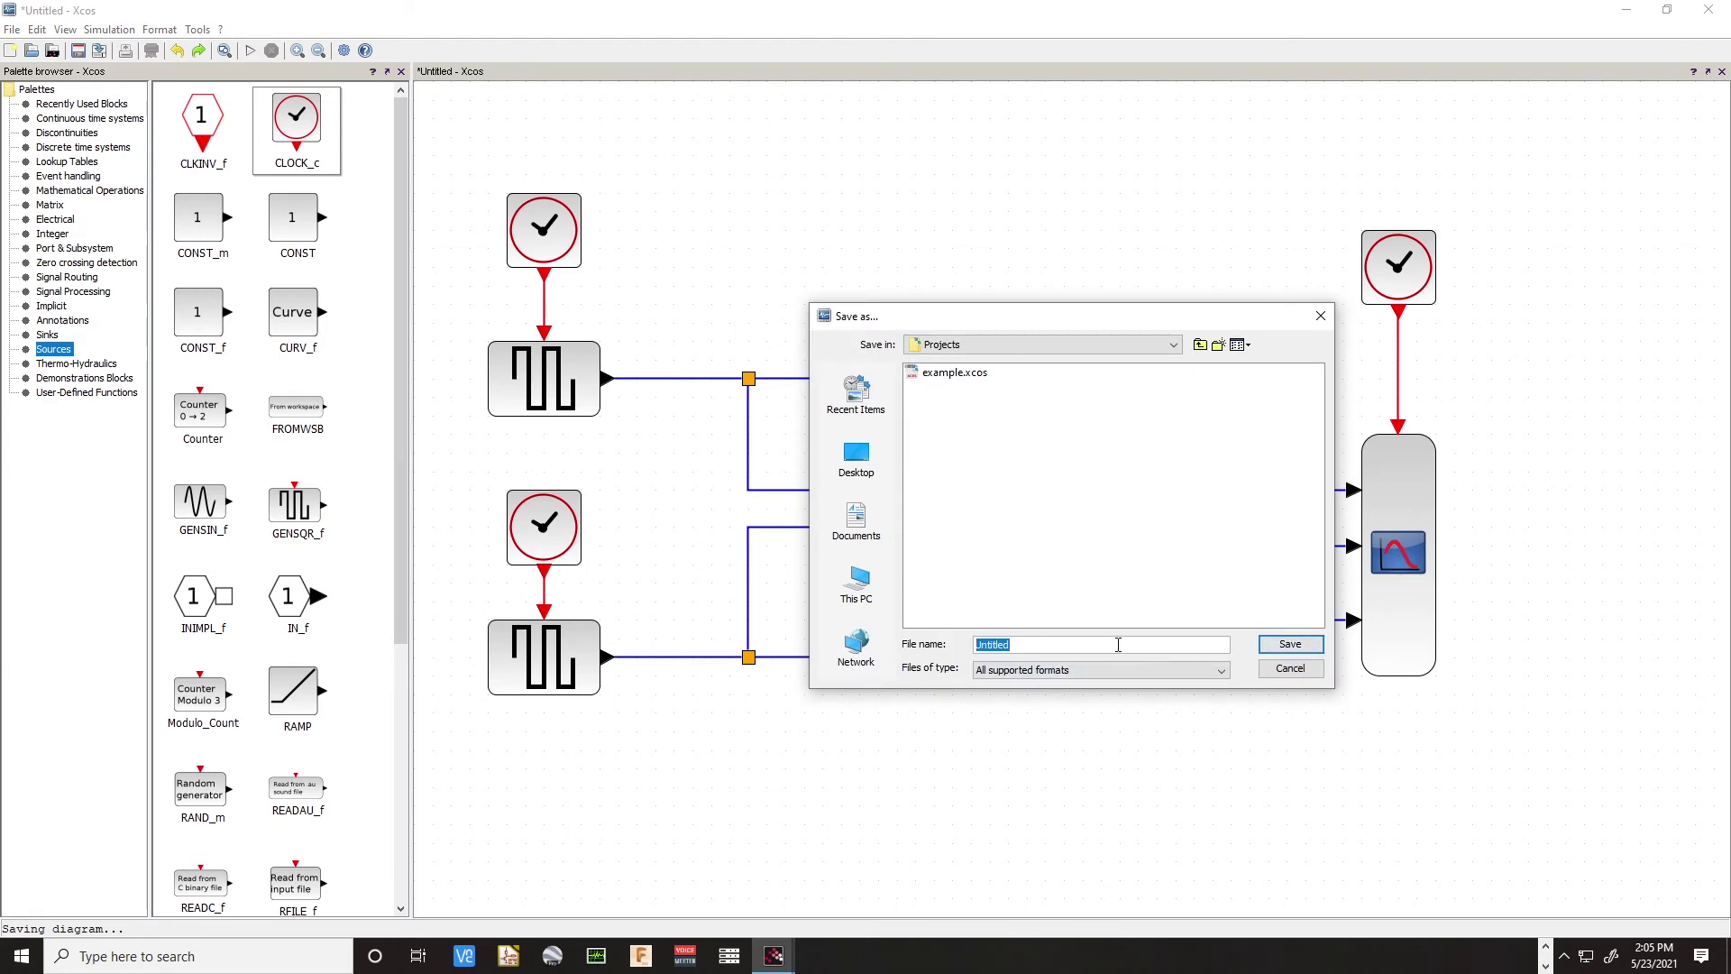
type("AndExample")
left_click(1286, 642)
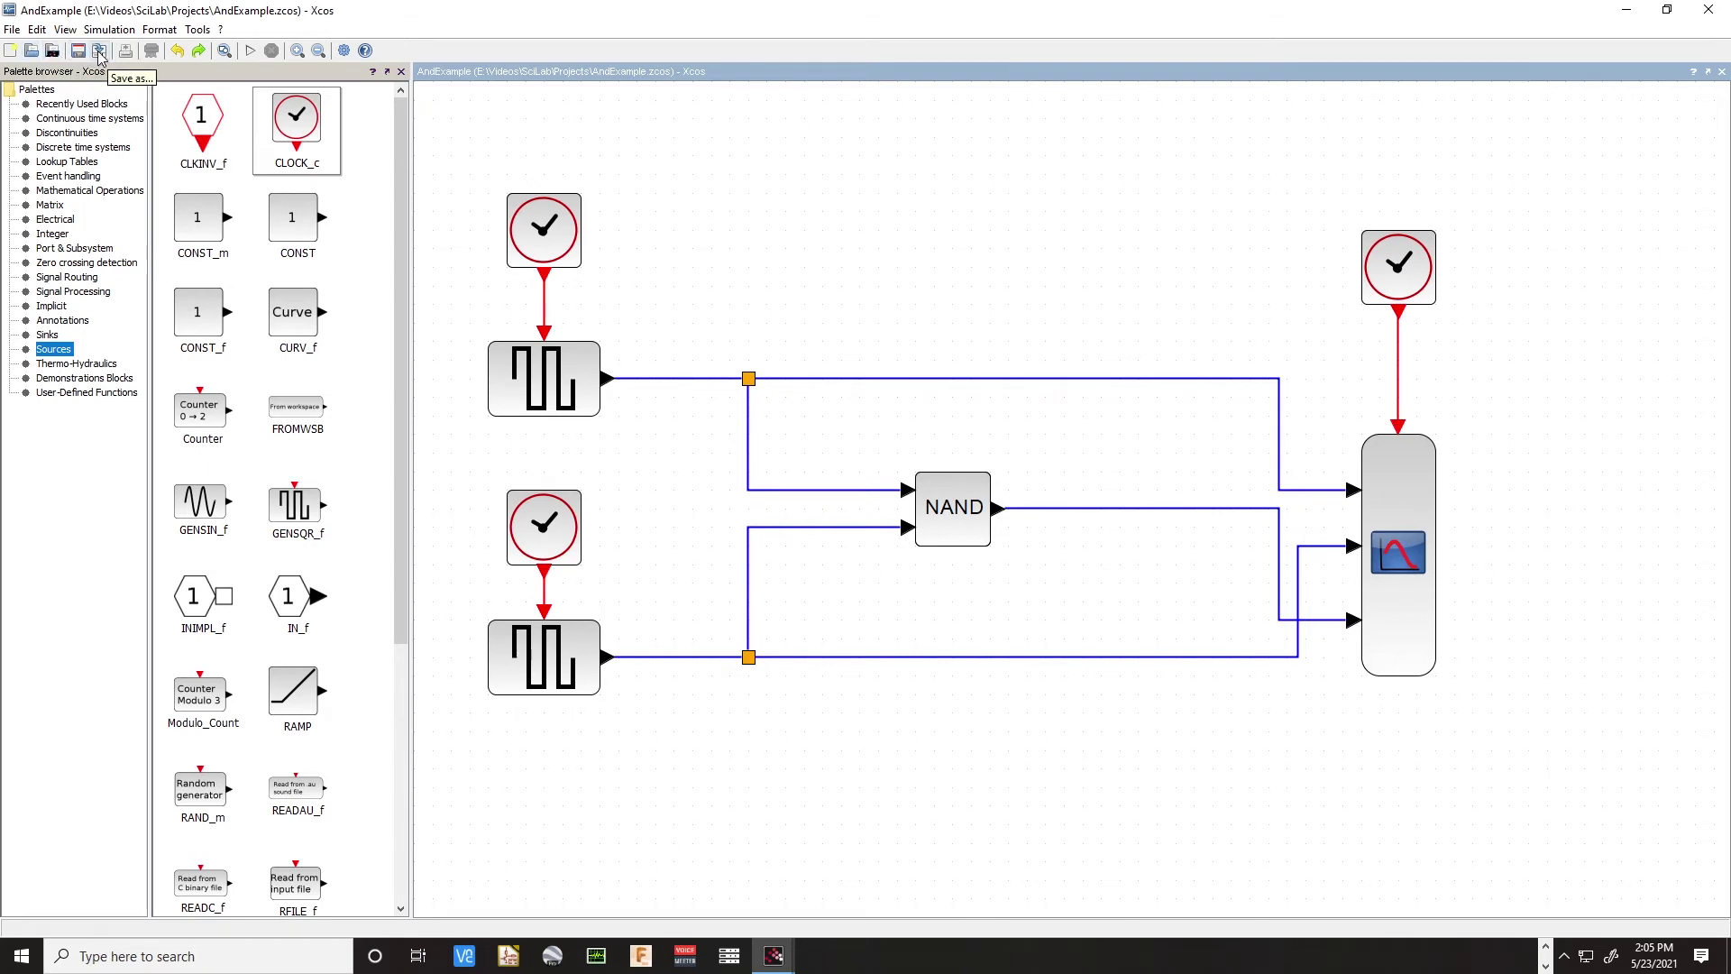
Create a new blank diagram and dock it as a tab filling the whole diagram area
left_click(11, 50)
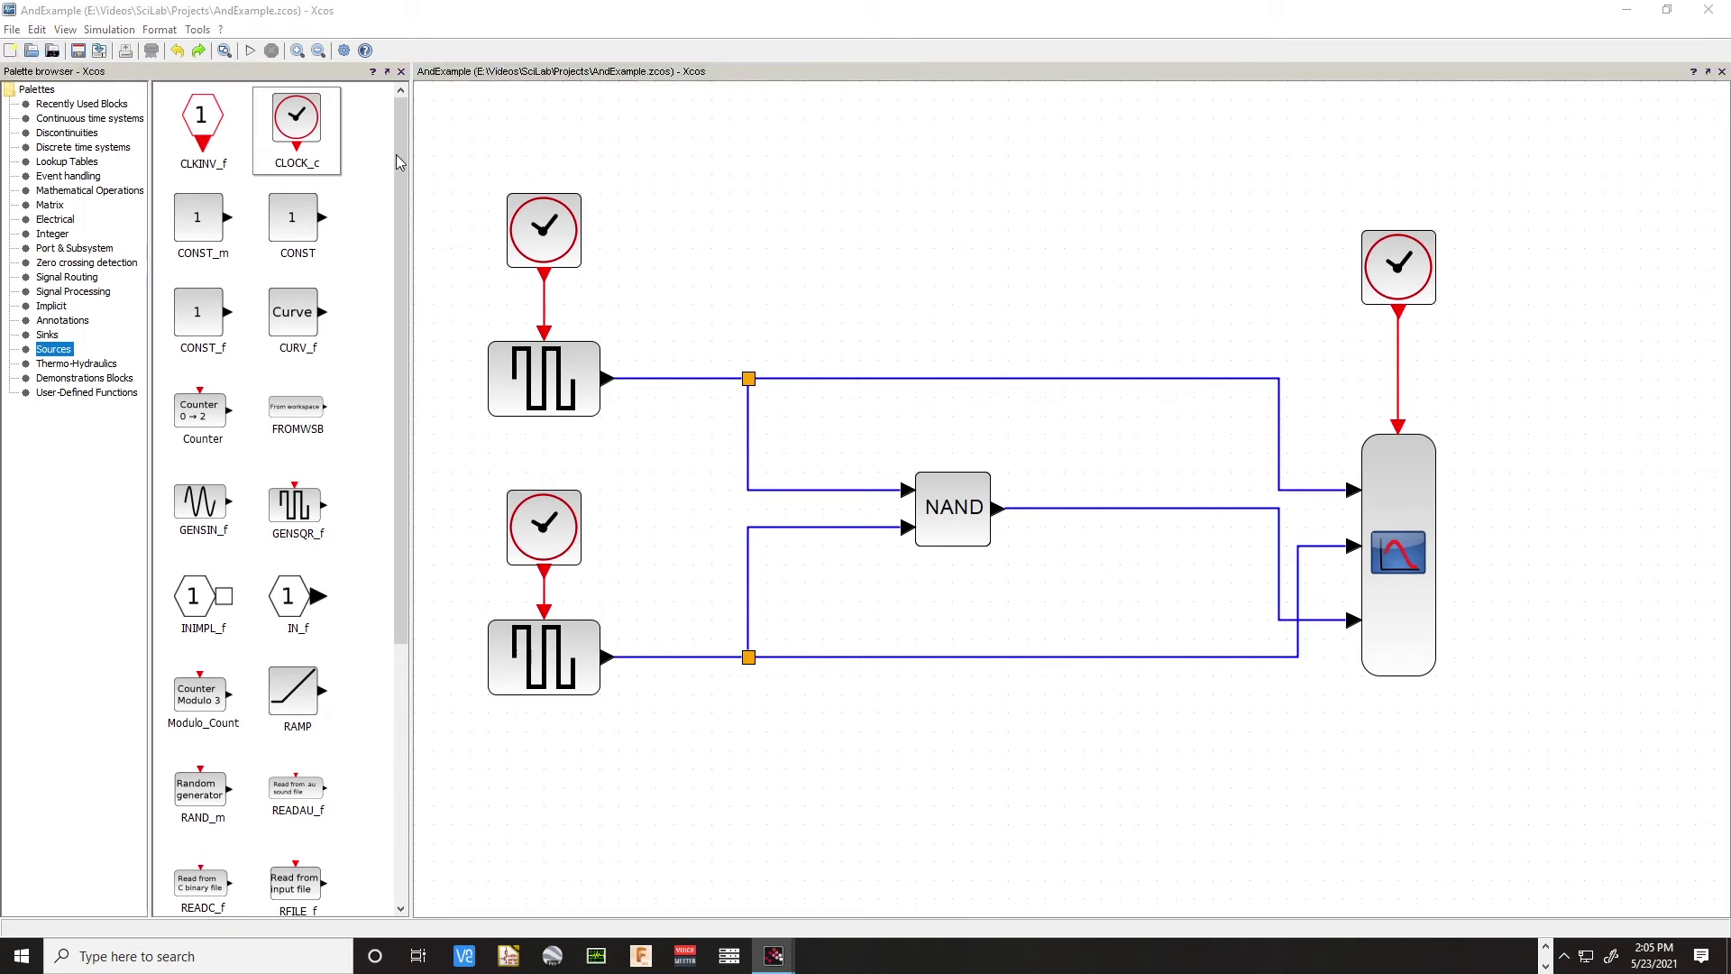
left_click_drag(737, 79, 873, 145)
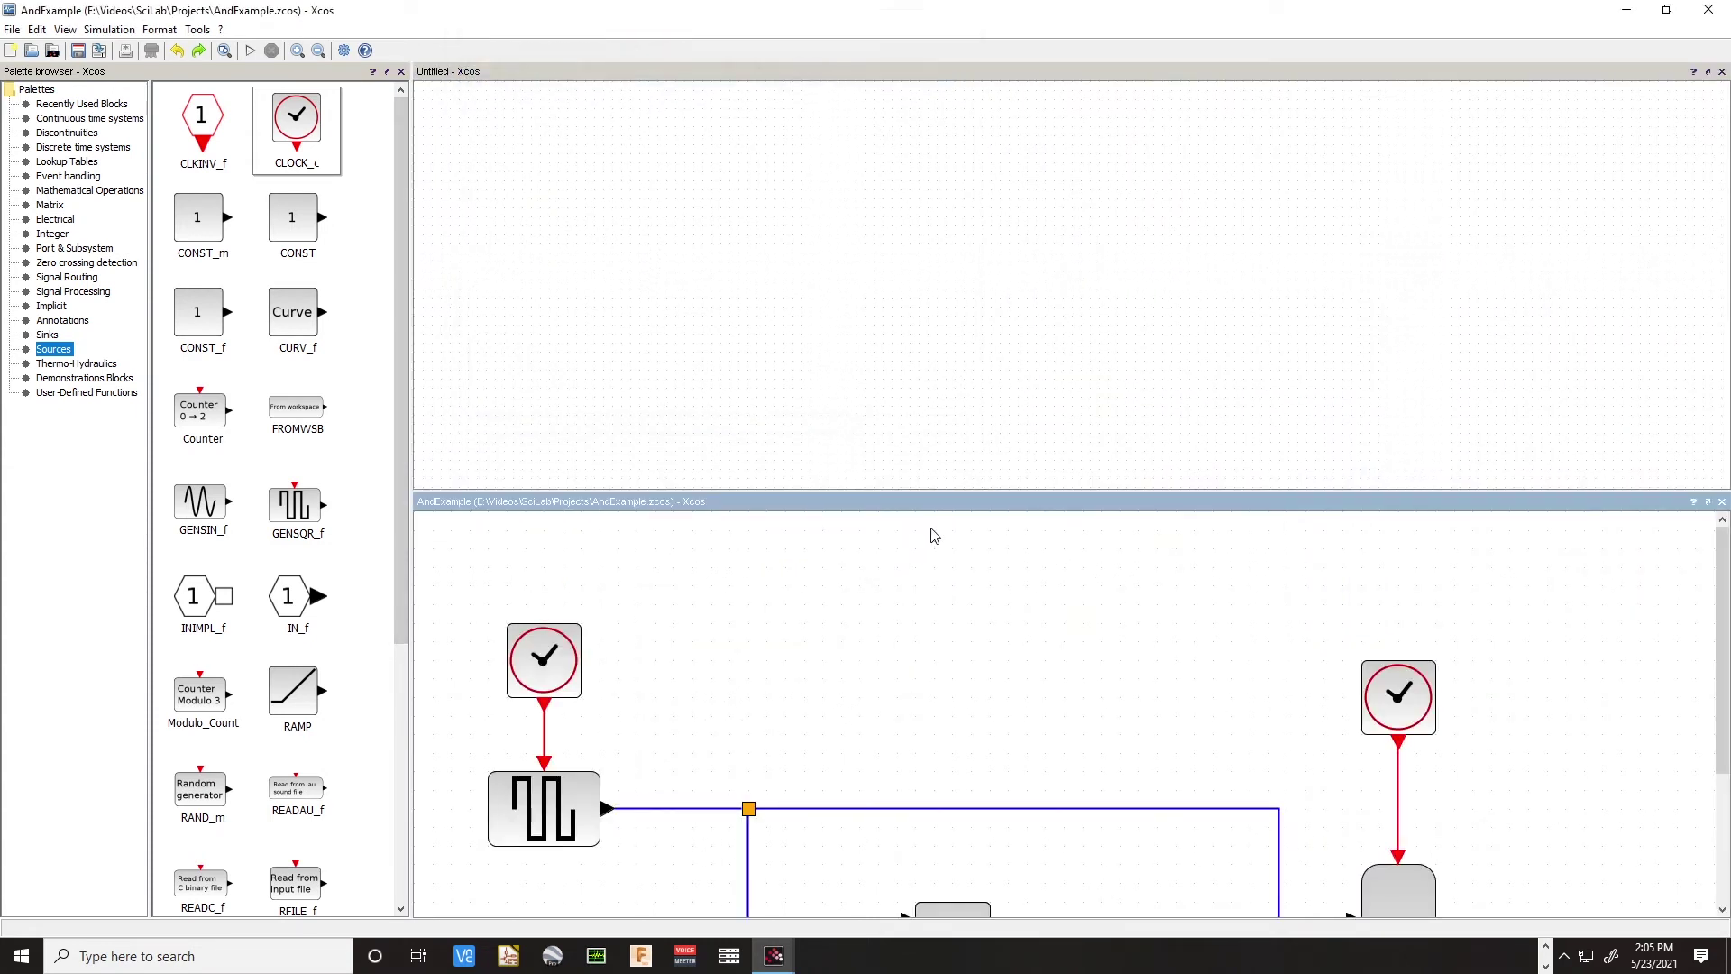
left_click_drag(795, 70, 968, 741)
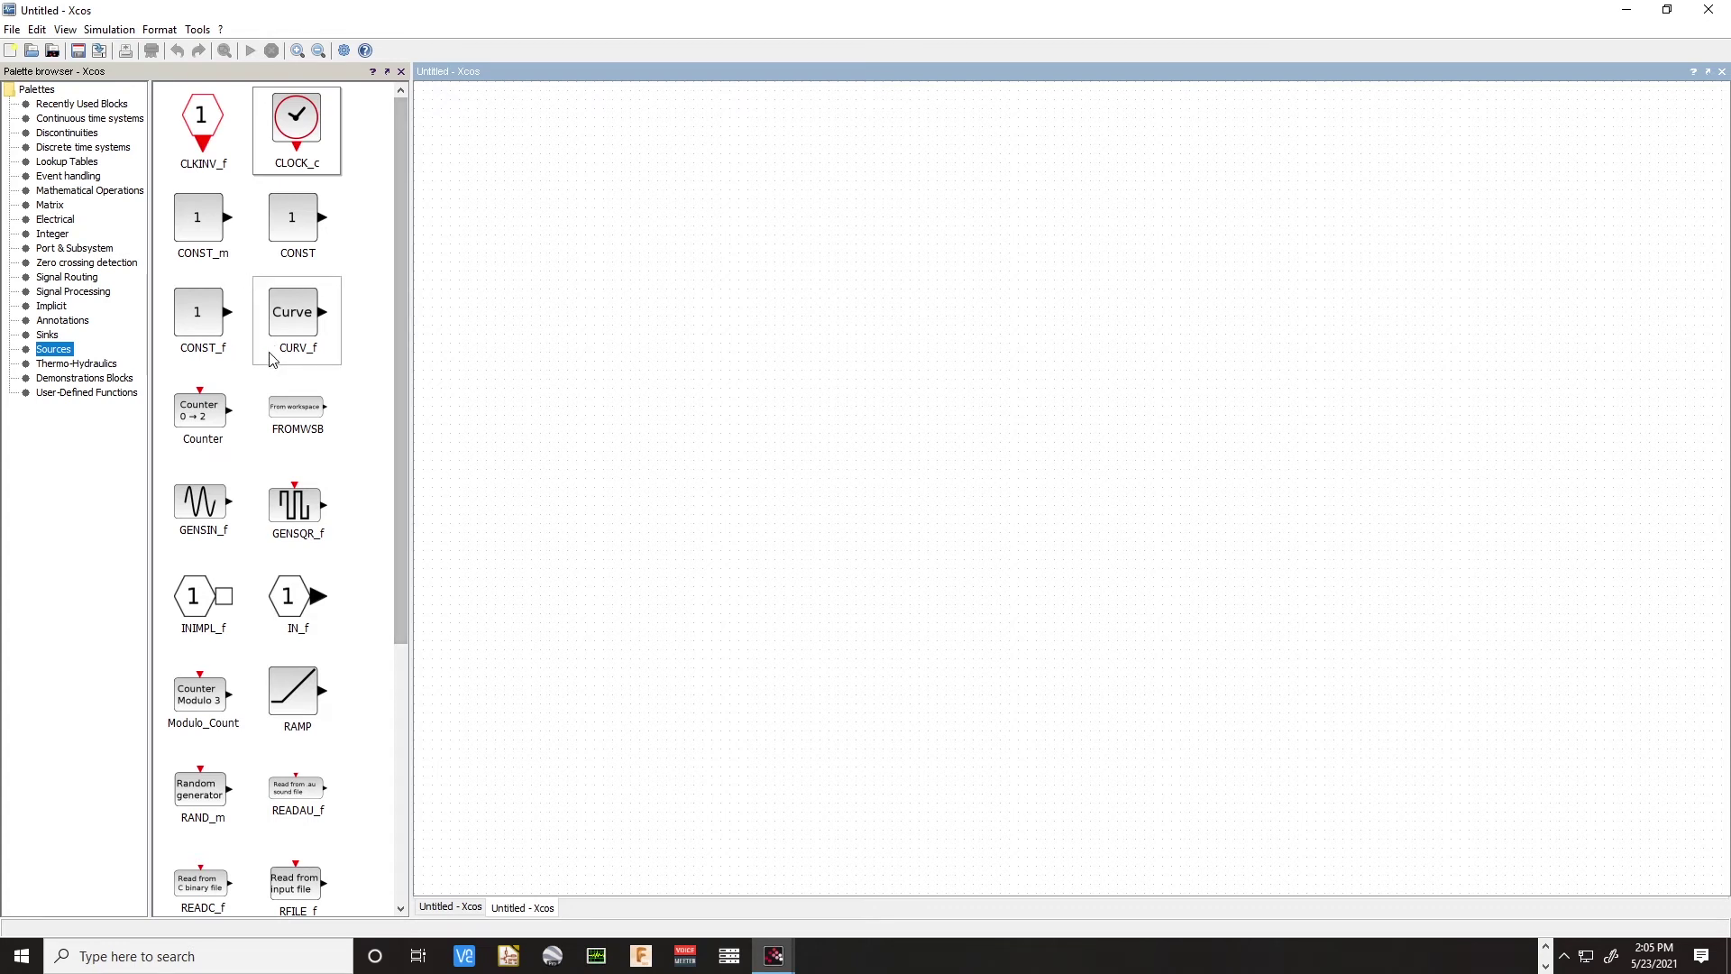
Place a SUPER_f superblock from the user-defined functions in the blank diagram and open it
left_click(57, 394)
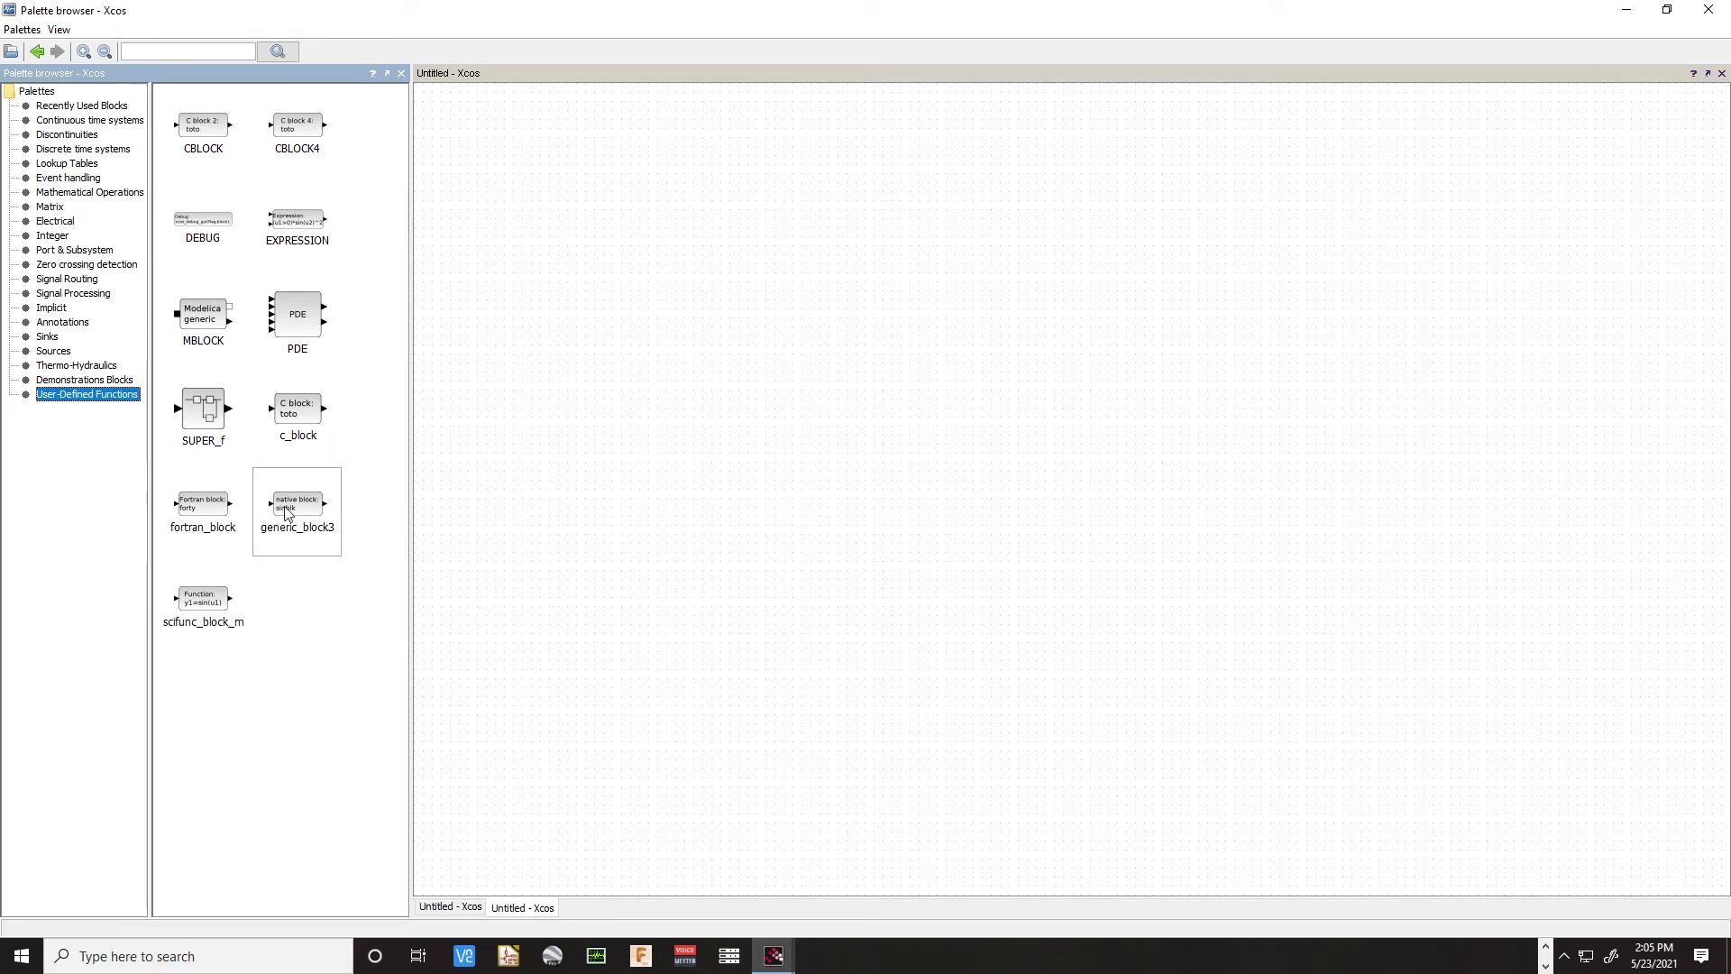
left_click_drag(205, 421, 972, 413)
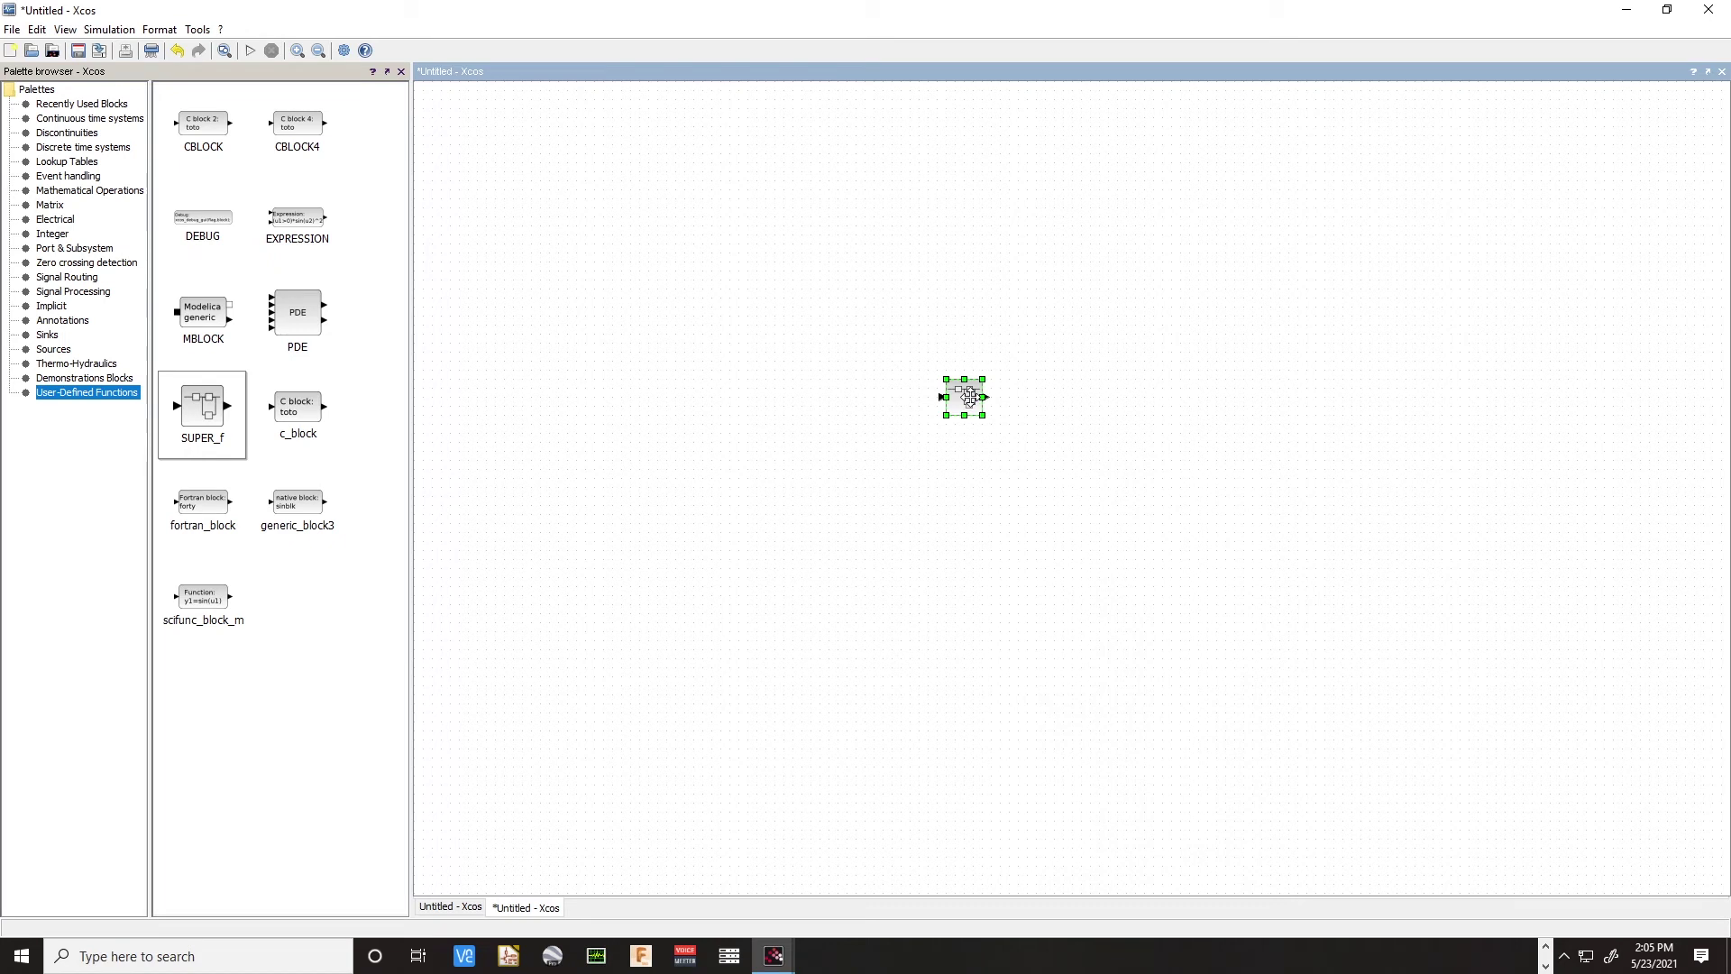
double_click(963, 401)
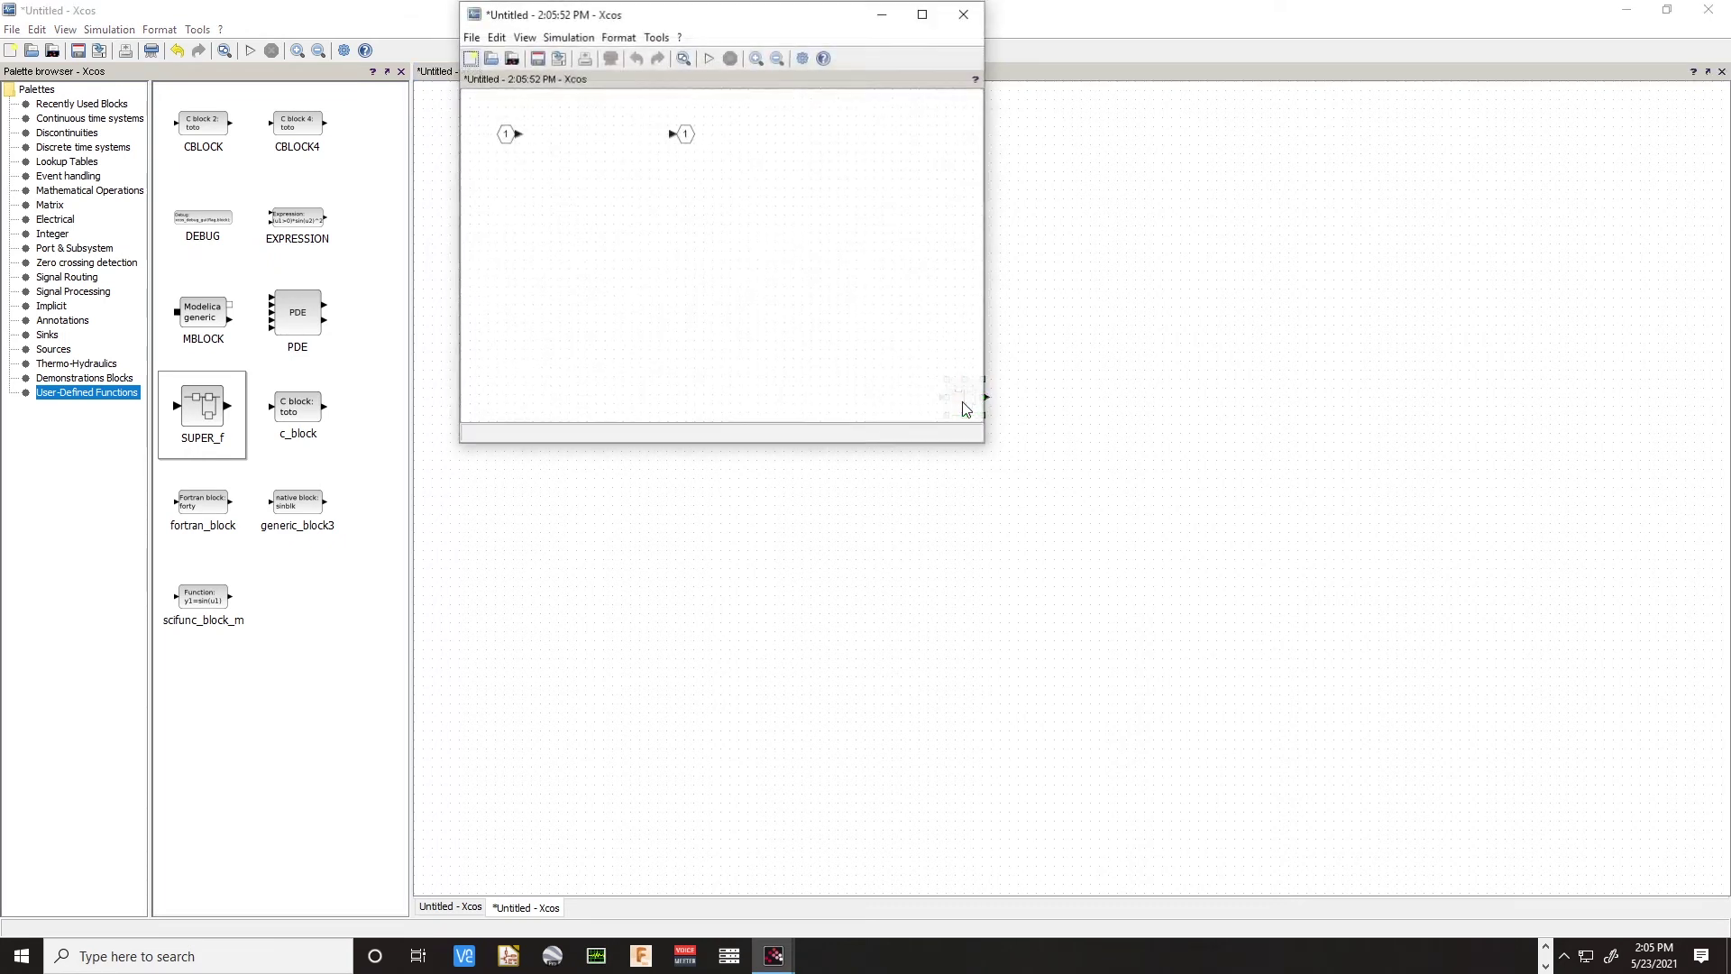
Move the superblock's output port farther from its input port and dock the superblock's diagram above the main diagram
left_click_drag(677, 17, 1188, 260)
left_click_drag(1197, 380, 1358, 380)
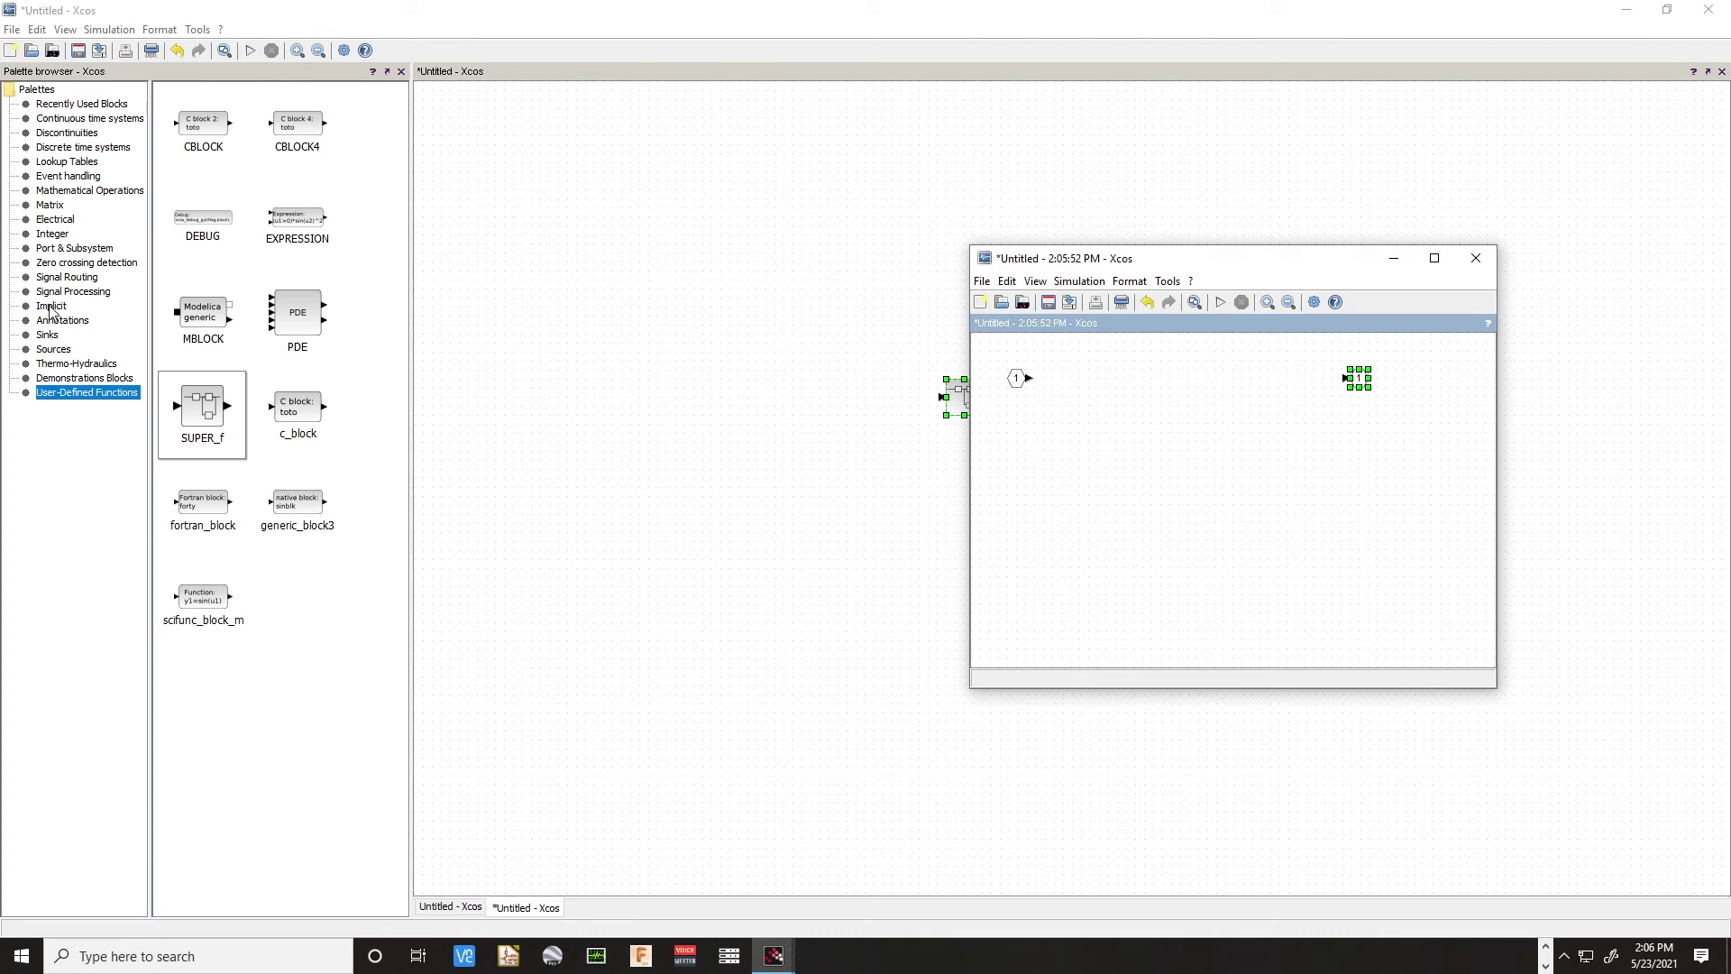
left_click(64, 278)
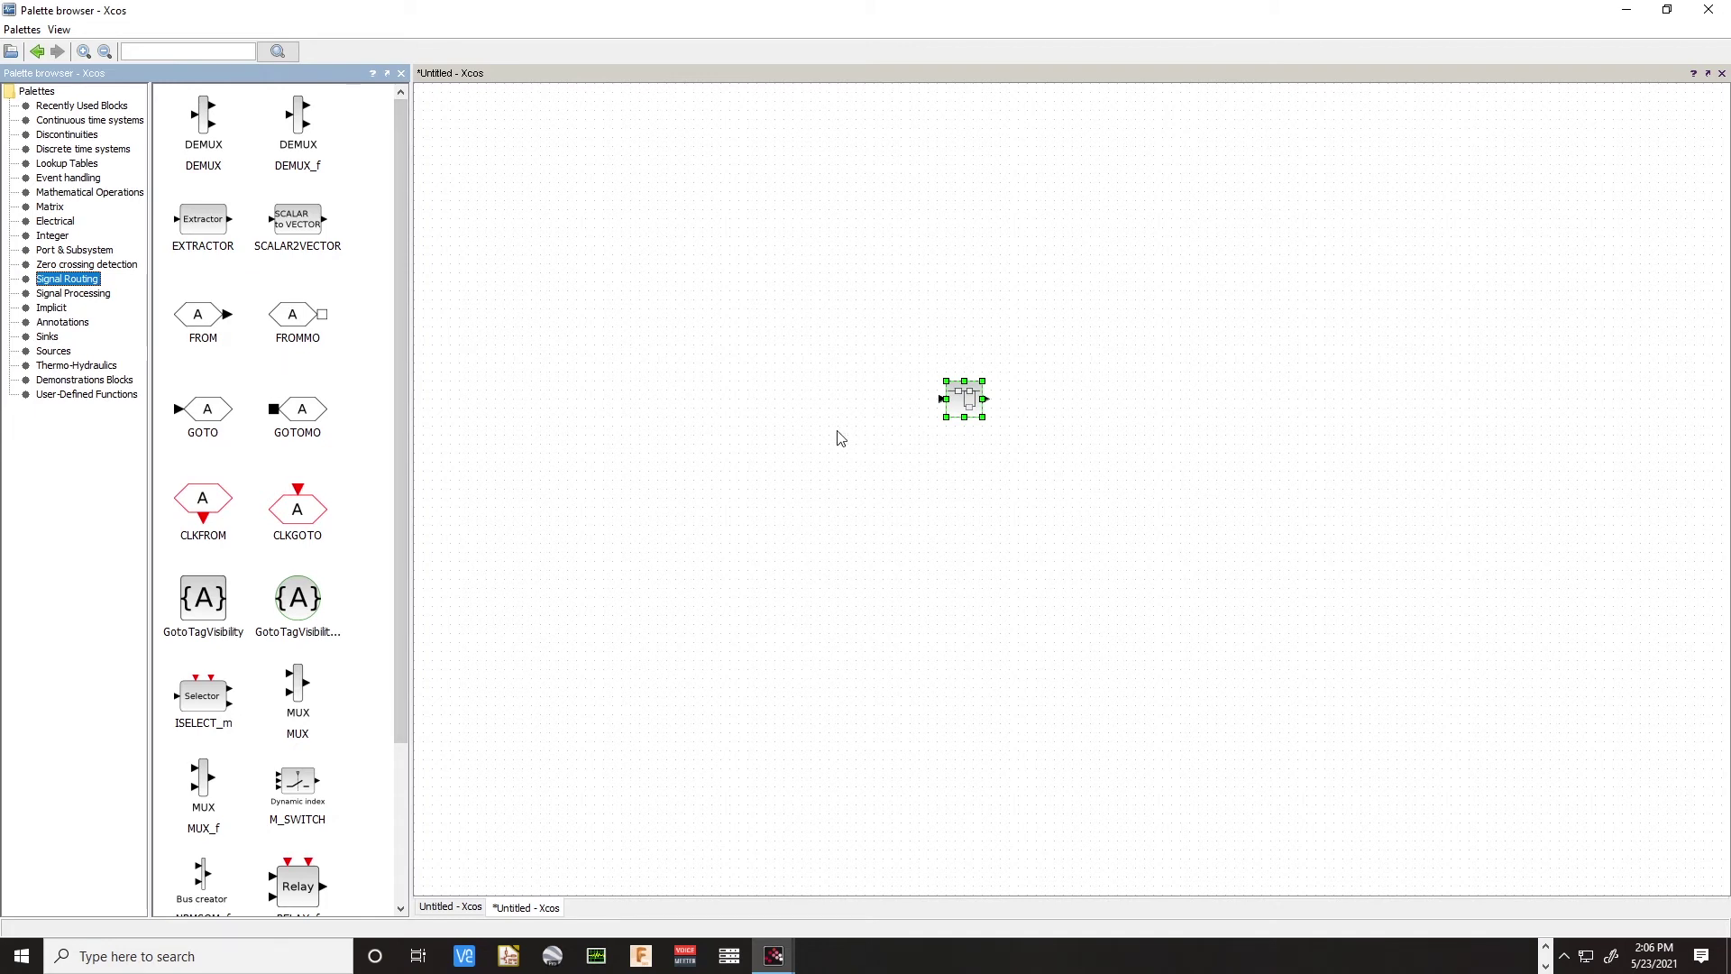
left_click(970, 396)
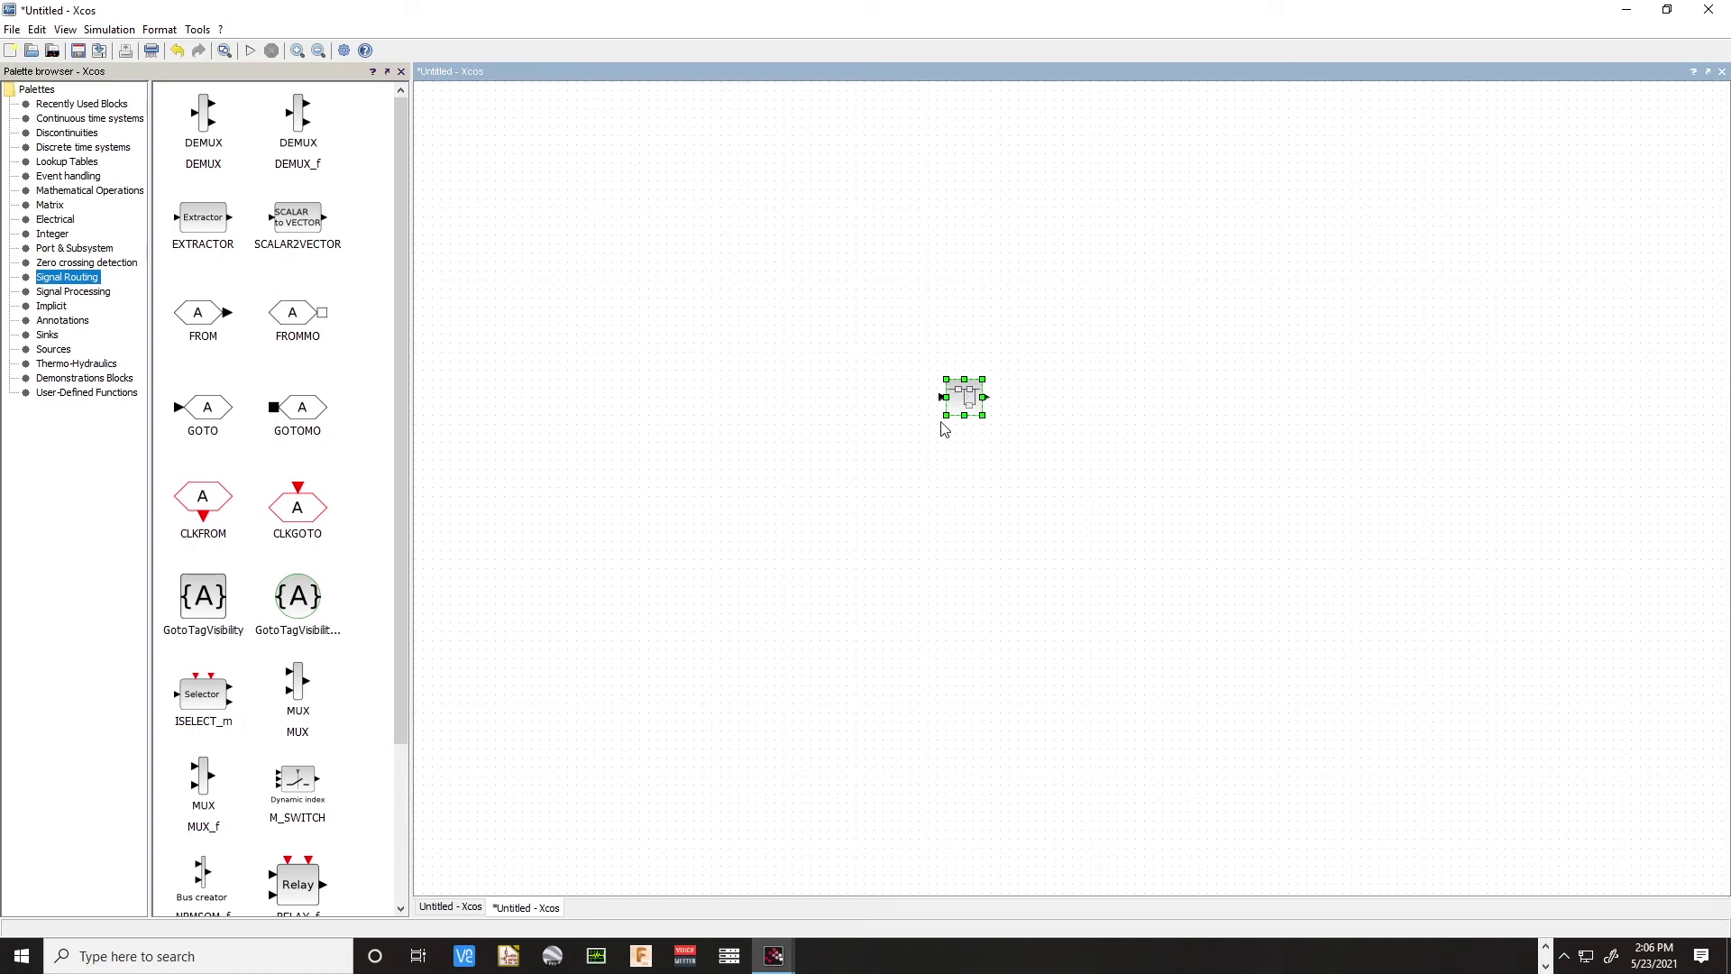
double_click(962, 395)
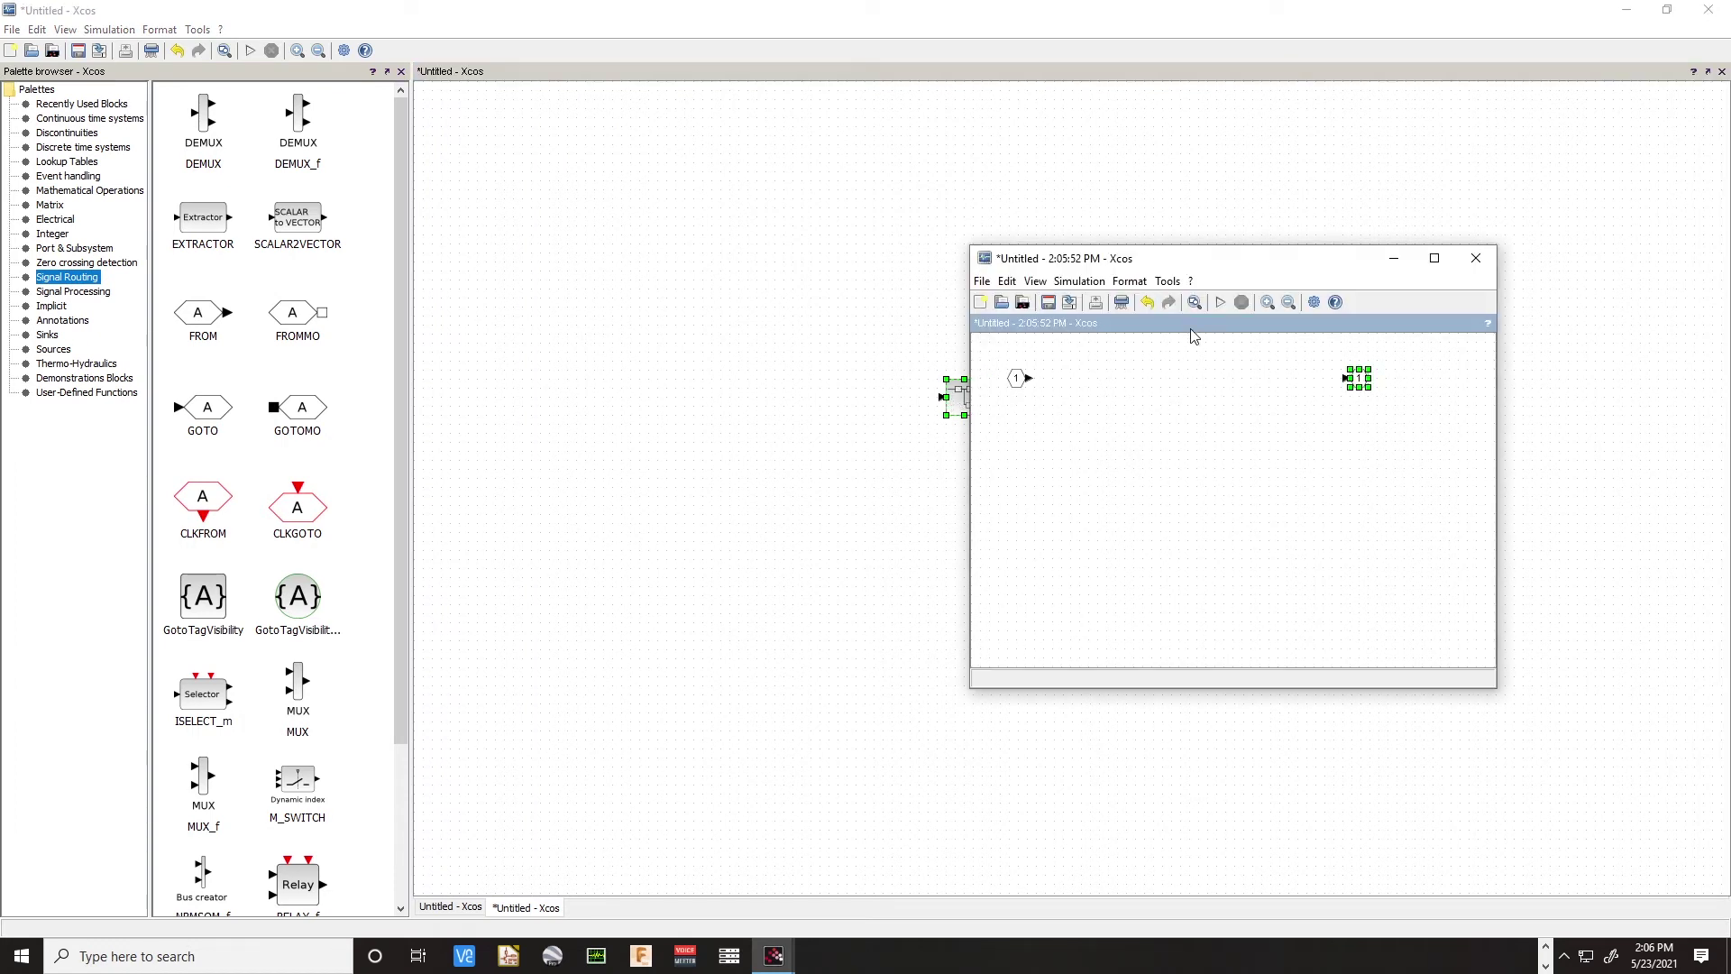
left_click_drag(1261, 332, 929, 266)
left_click(884, 252)
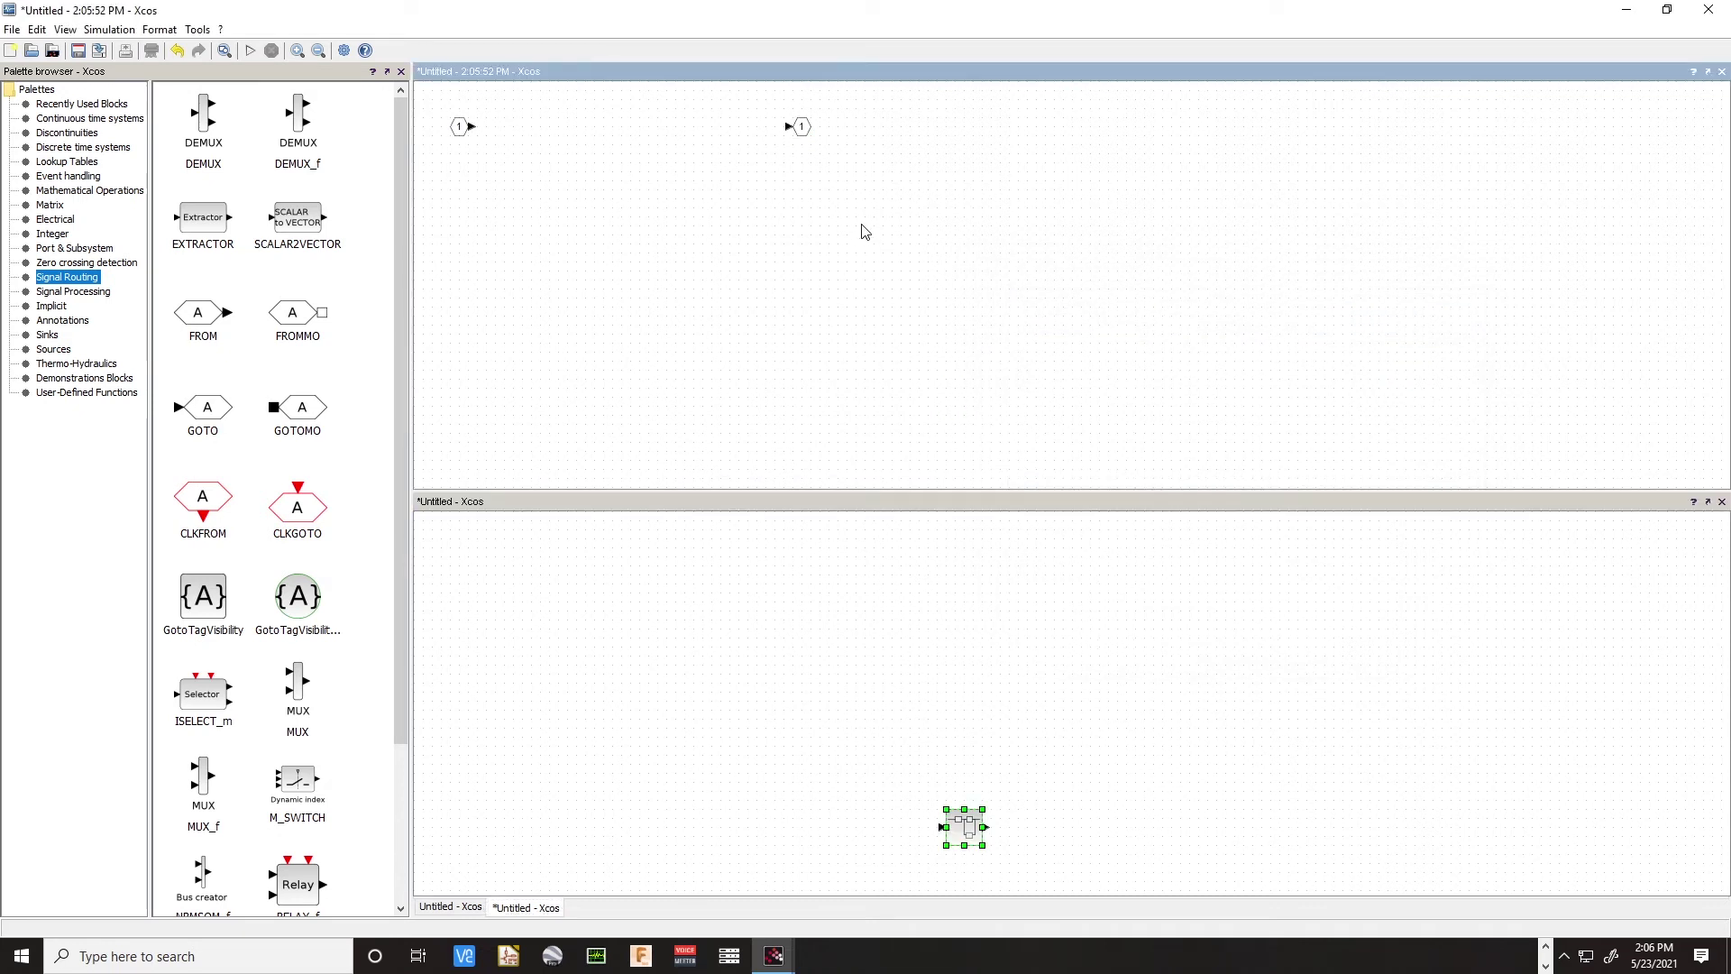
scroll(847, 234, "up", 5)
Move the superblock towards the upper-left corner of the main diagram
left_click(915, 691)
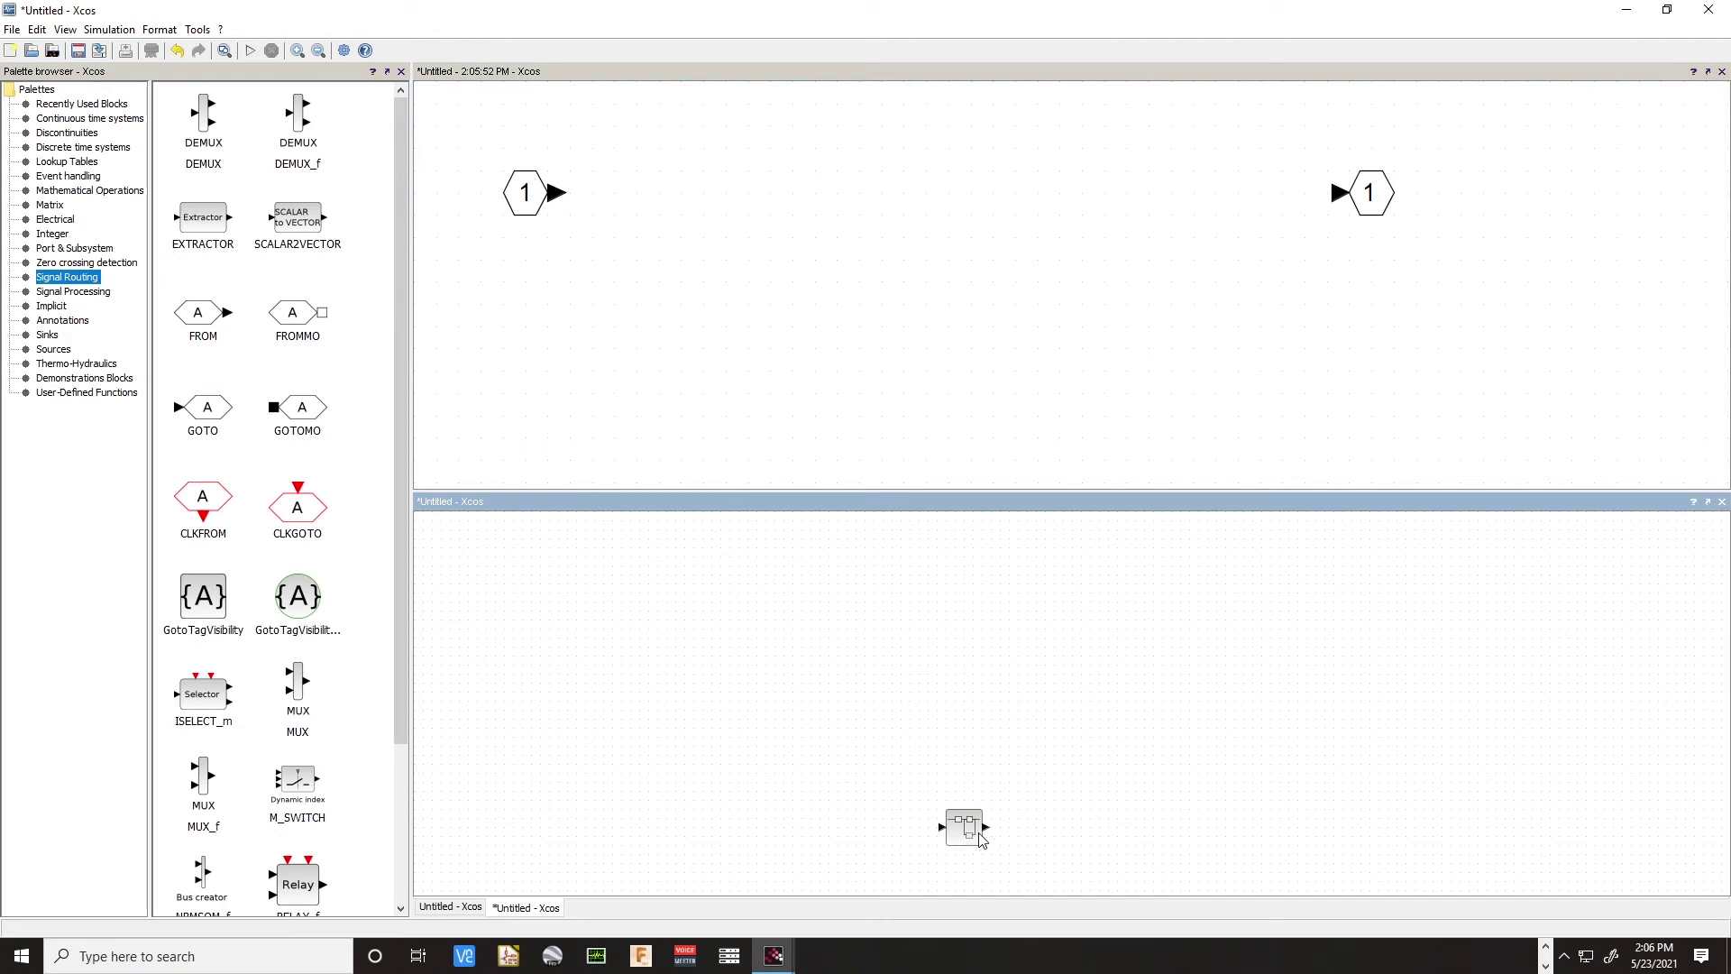
left_click(403, 681)
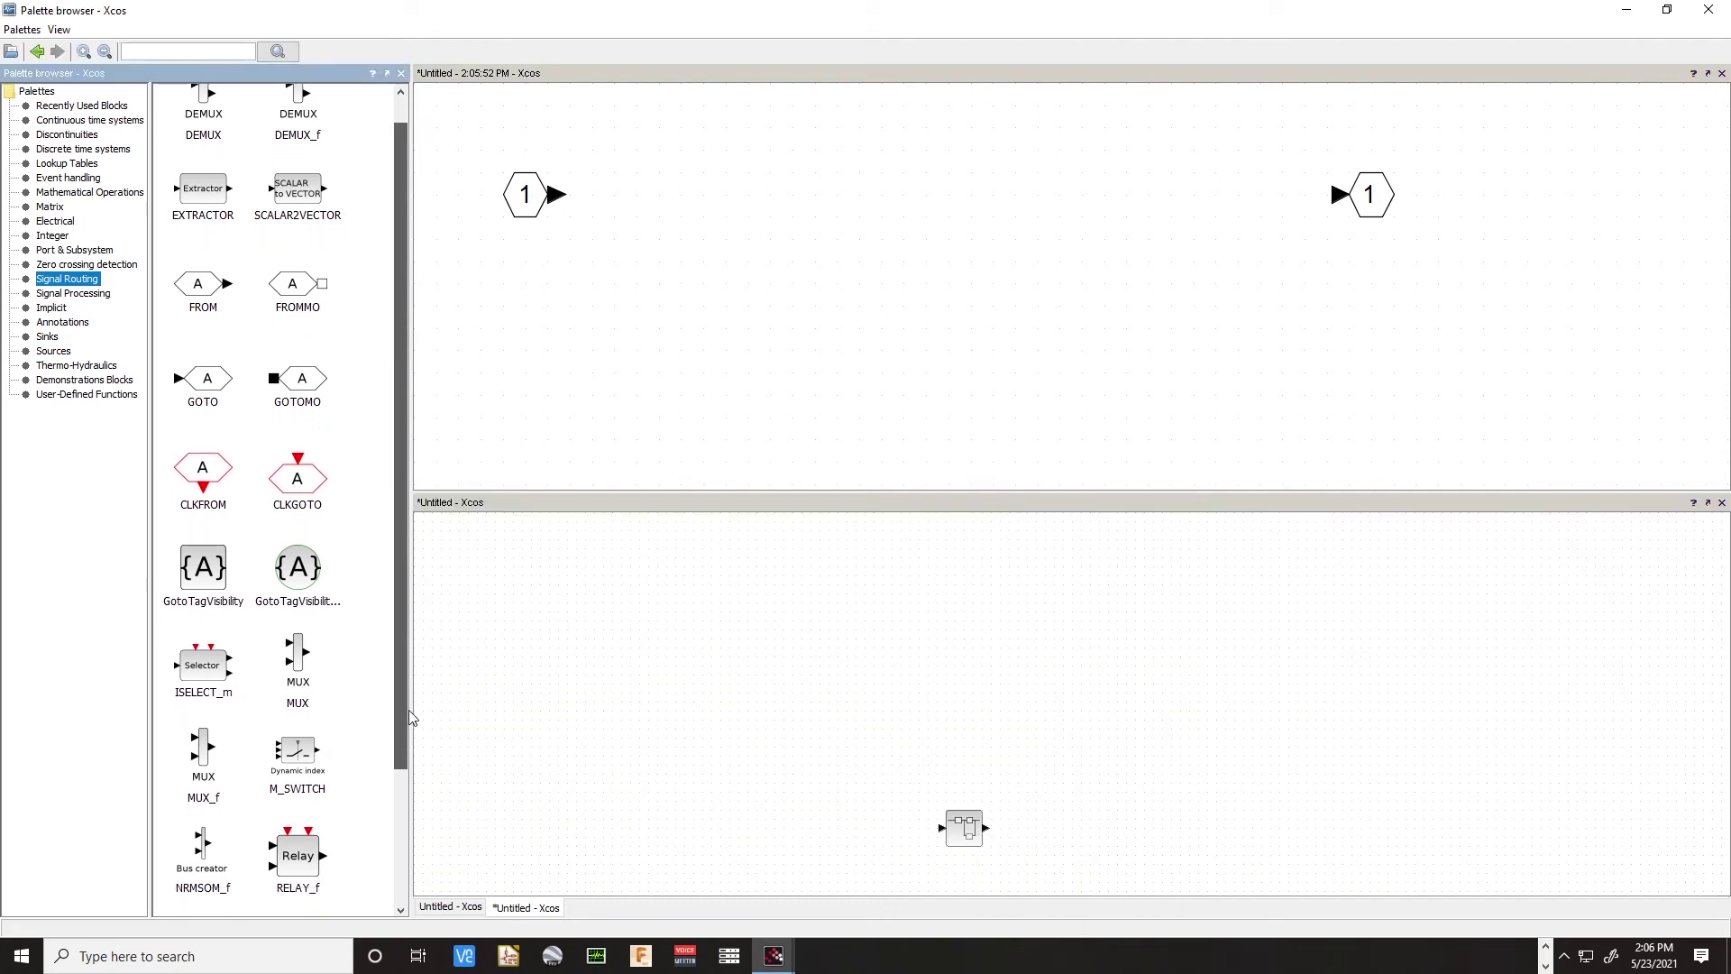
left_click(464, 844)
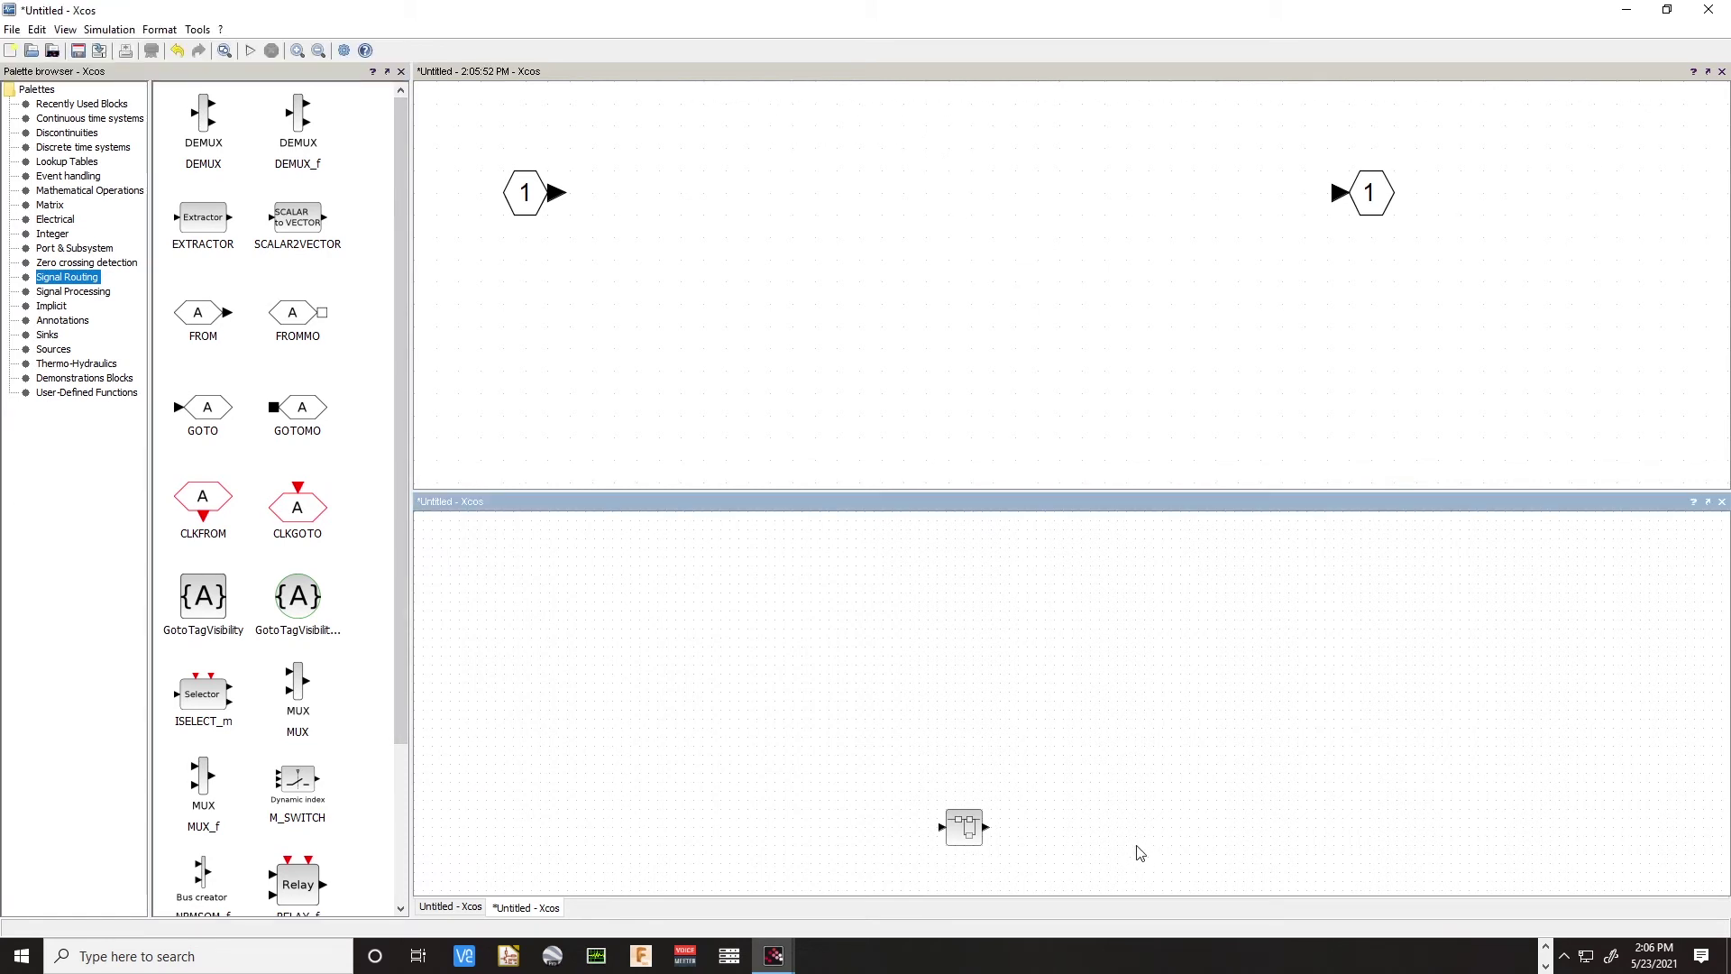
scroll(990, 884, "up", 2)
scroll(989, 884, "down", 4)
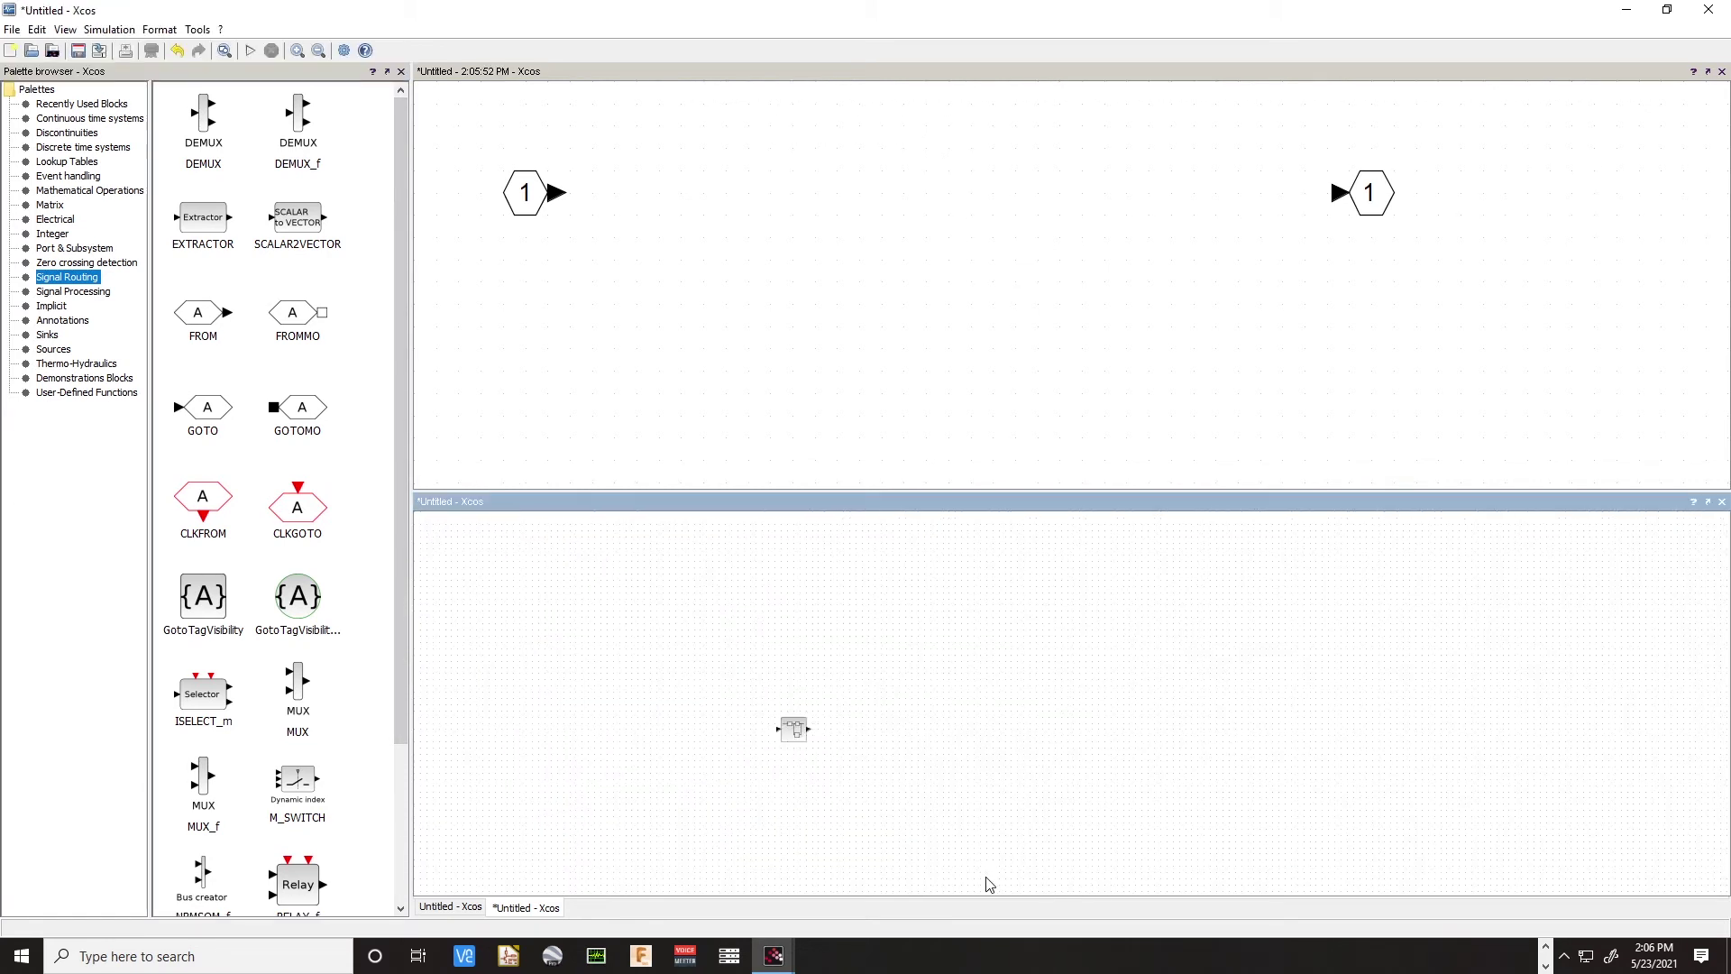
left_click_drag(793, 730, 524, 565)
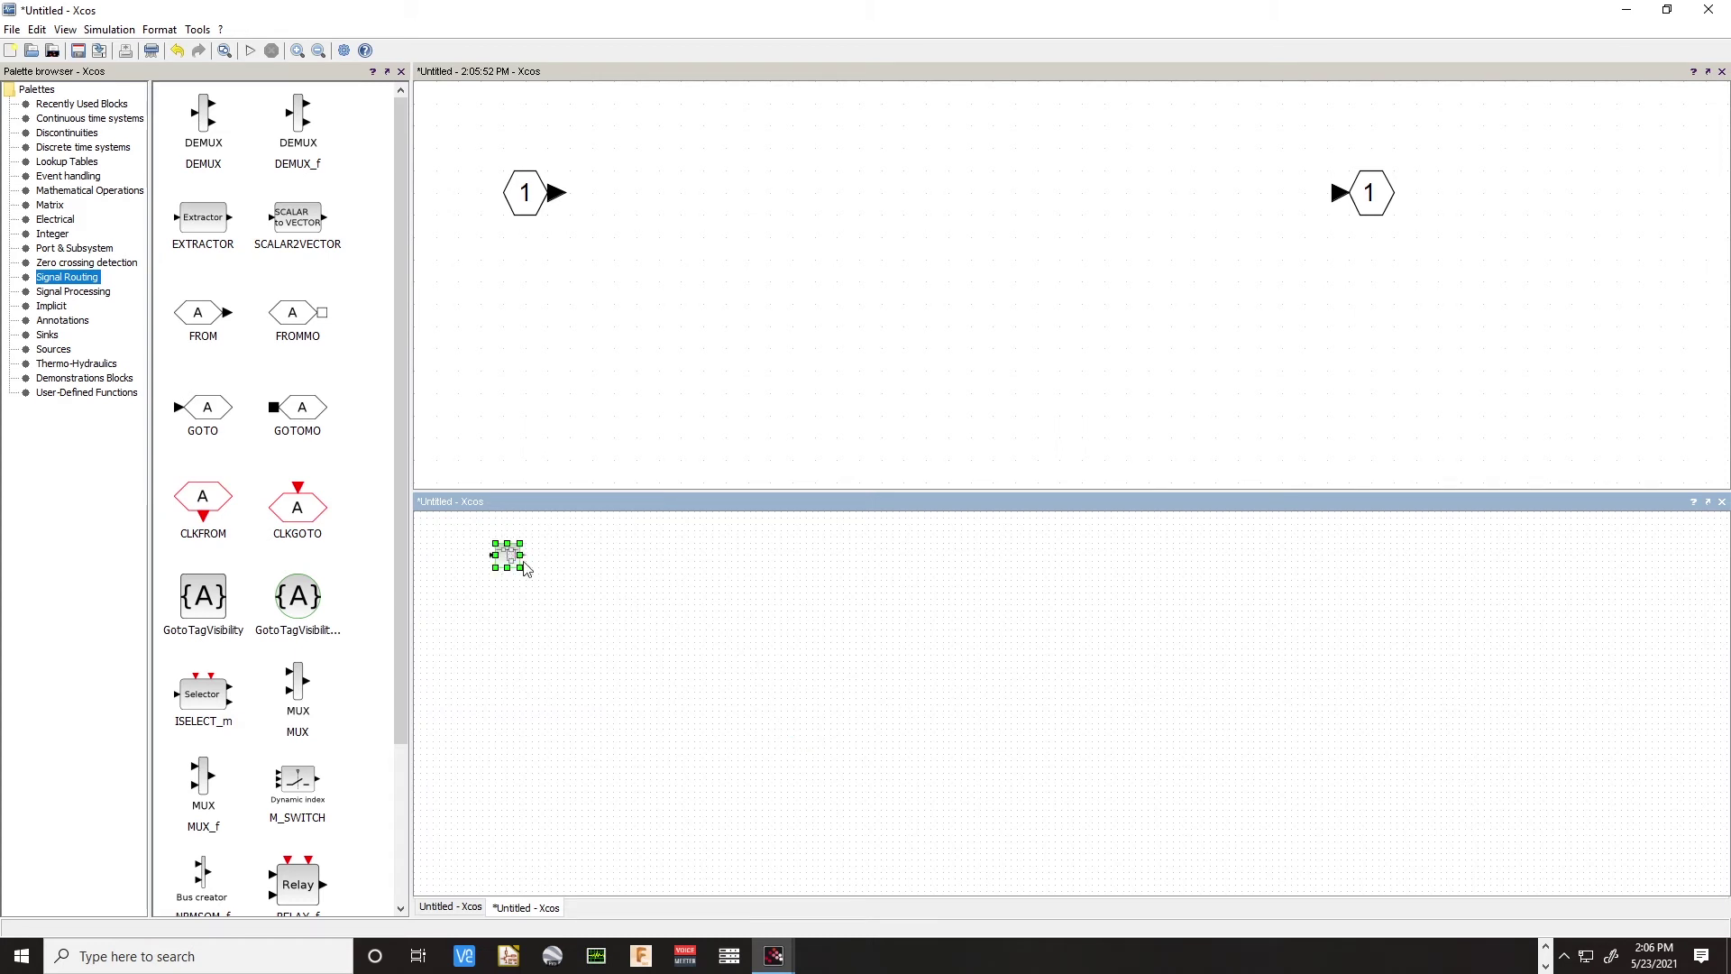
scroll(571, 604, "up", 6)
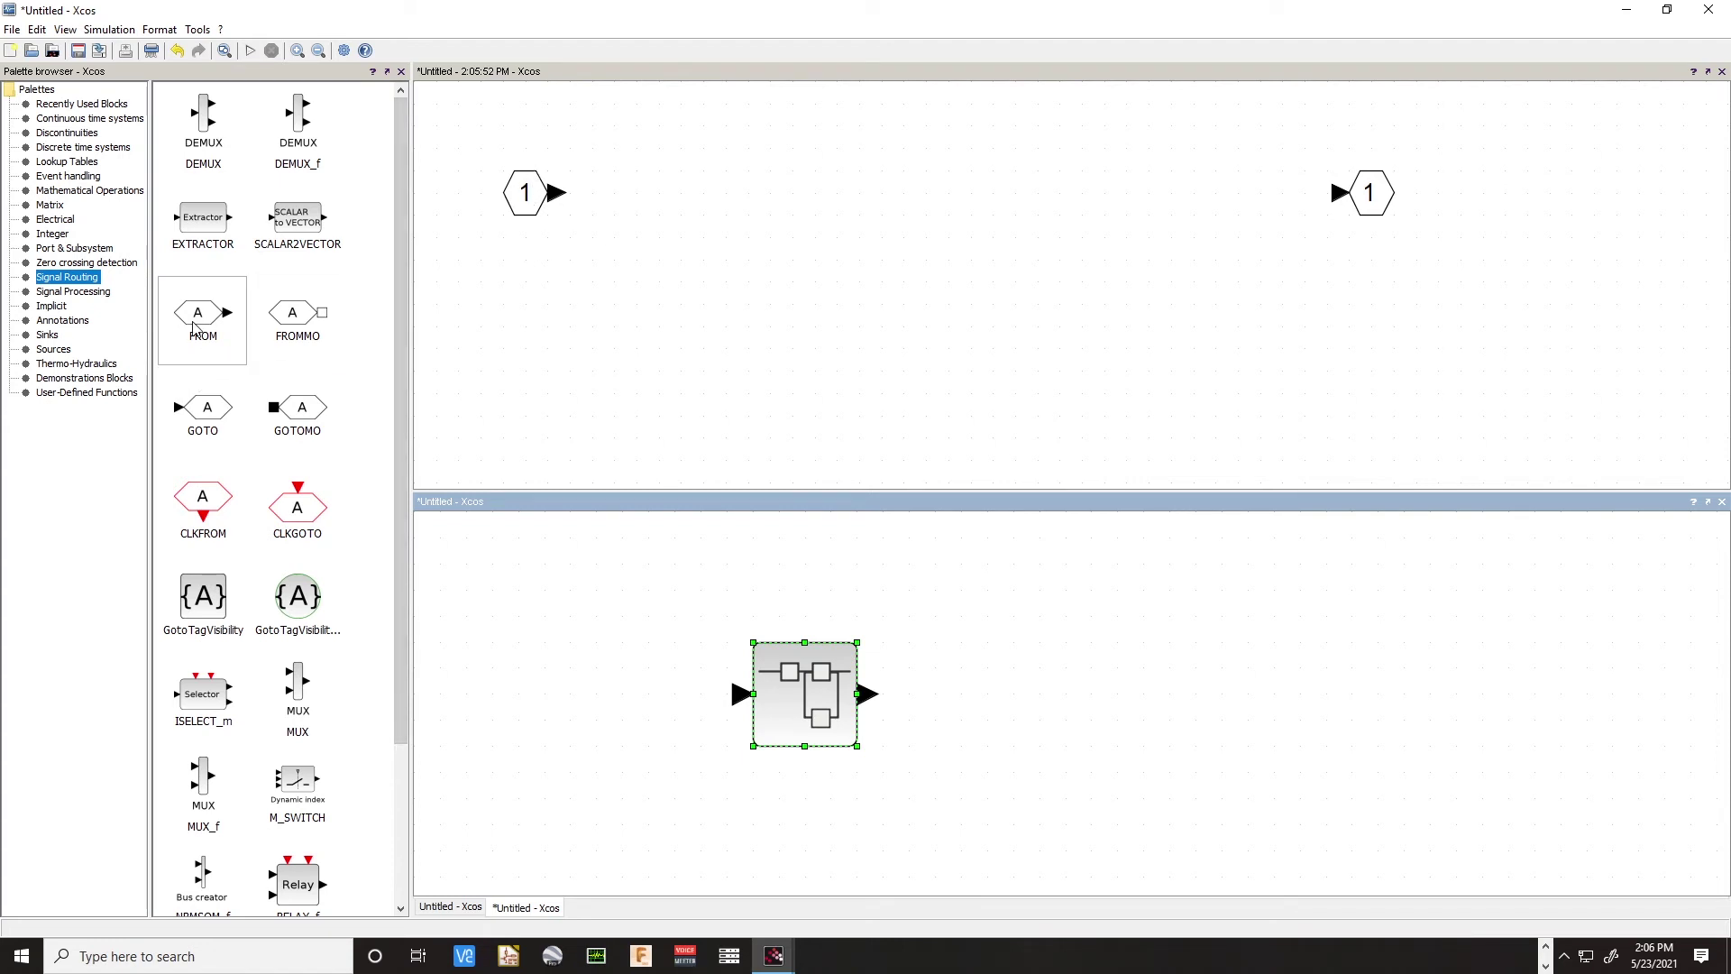
Add a FROM block below the input port and a GOTO block below the output port, and narrow the FROM block to port width
left_click_drag(193, 328, 359, 379)
left_click_drag(495, 306, 538, 323)
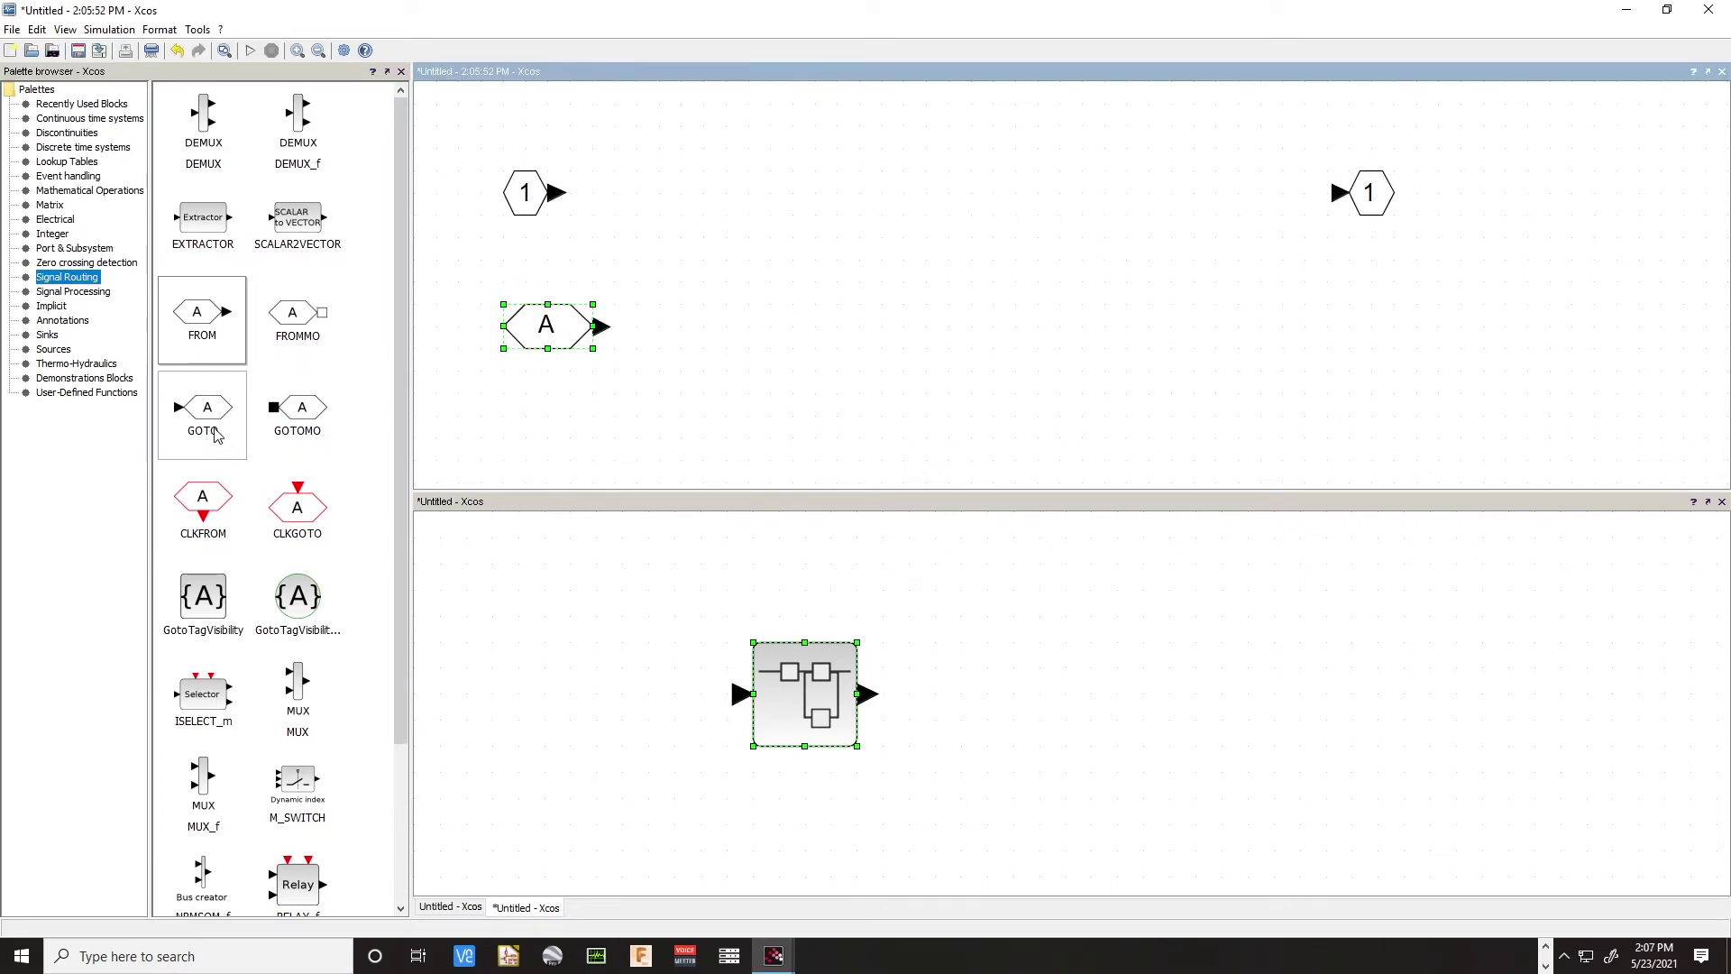
left_click_drag(208, 428, 1361, 358)
left_click(577, 335)
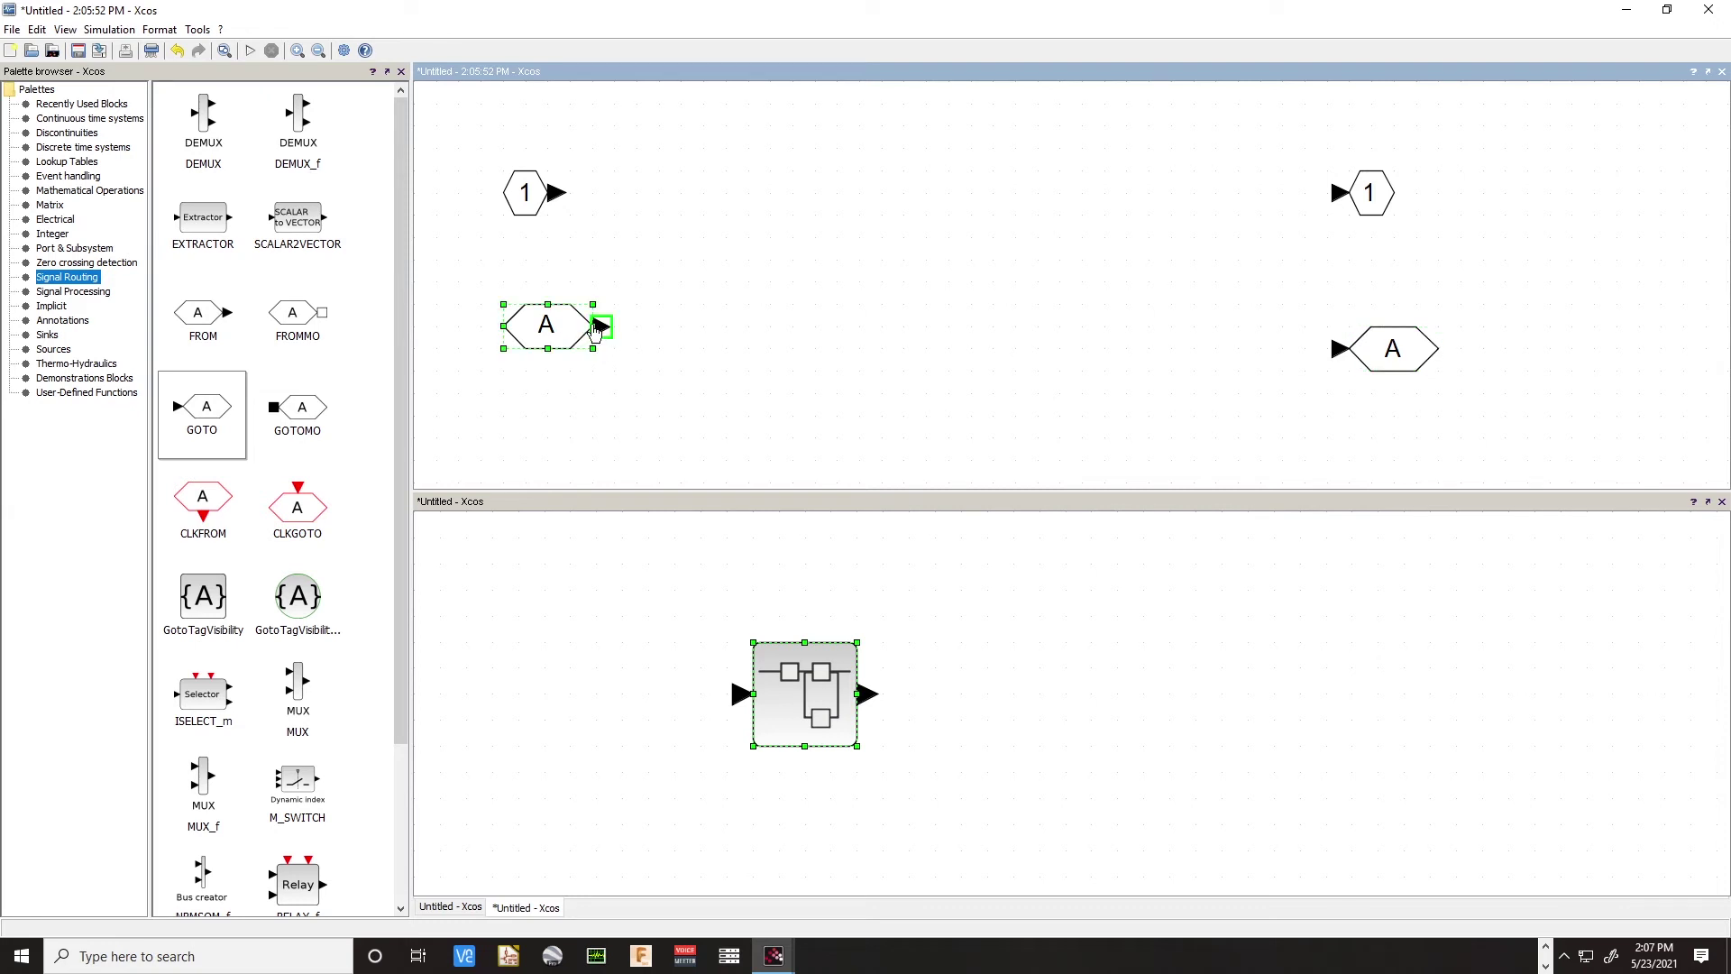
left_click_drag(593, 327, 548, 326)
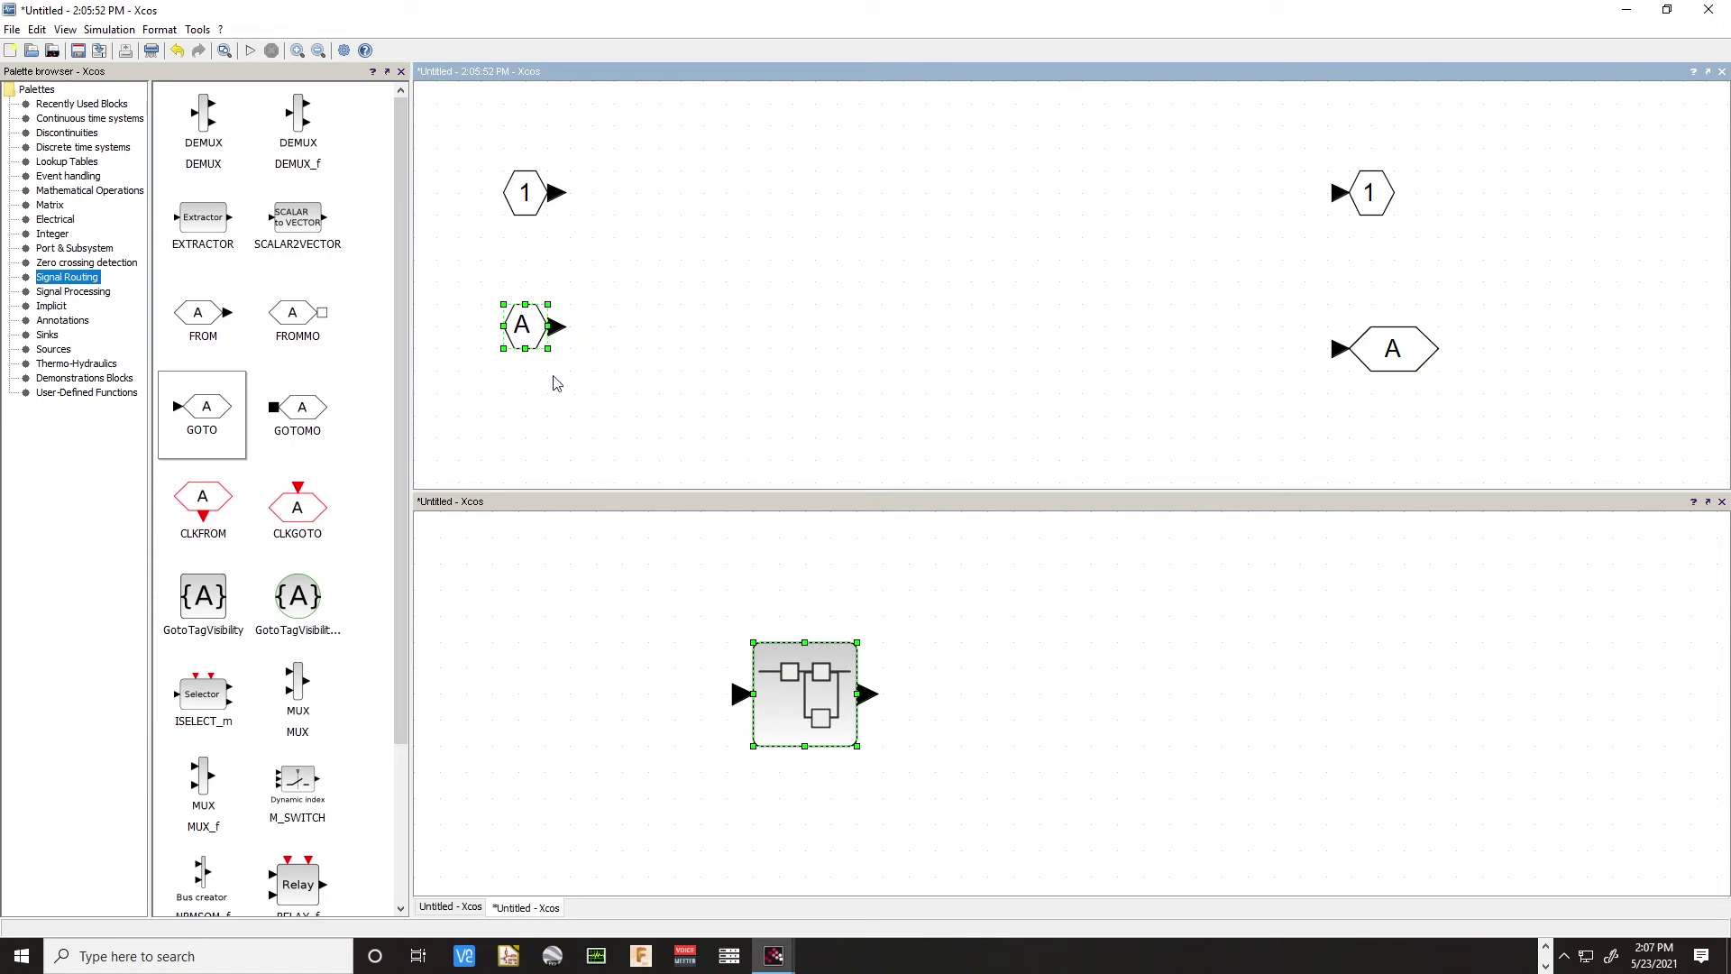
Duplicate input port 1 and place the copy below the FROM block, aligned with the other inputs
left_click(555, 402)
left_click(522, 212)
left_click(587, 402)
key("ctrl+v")
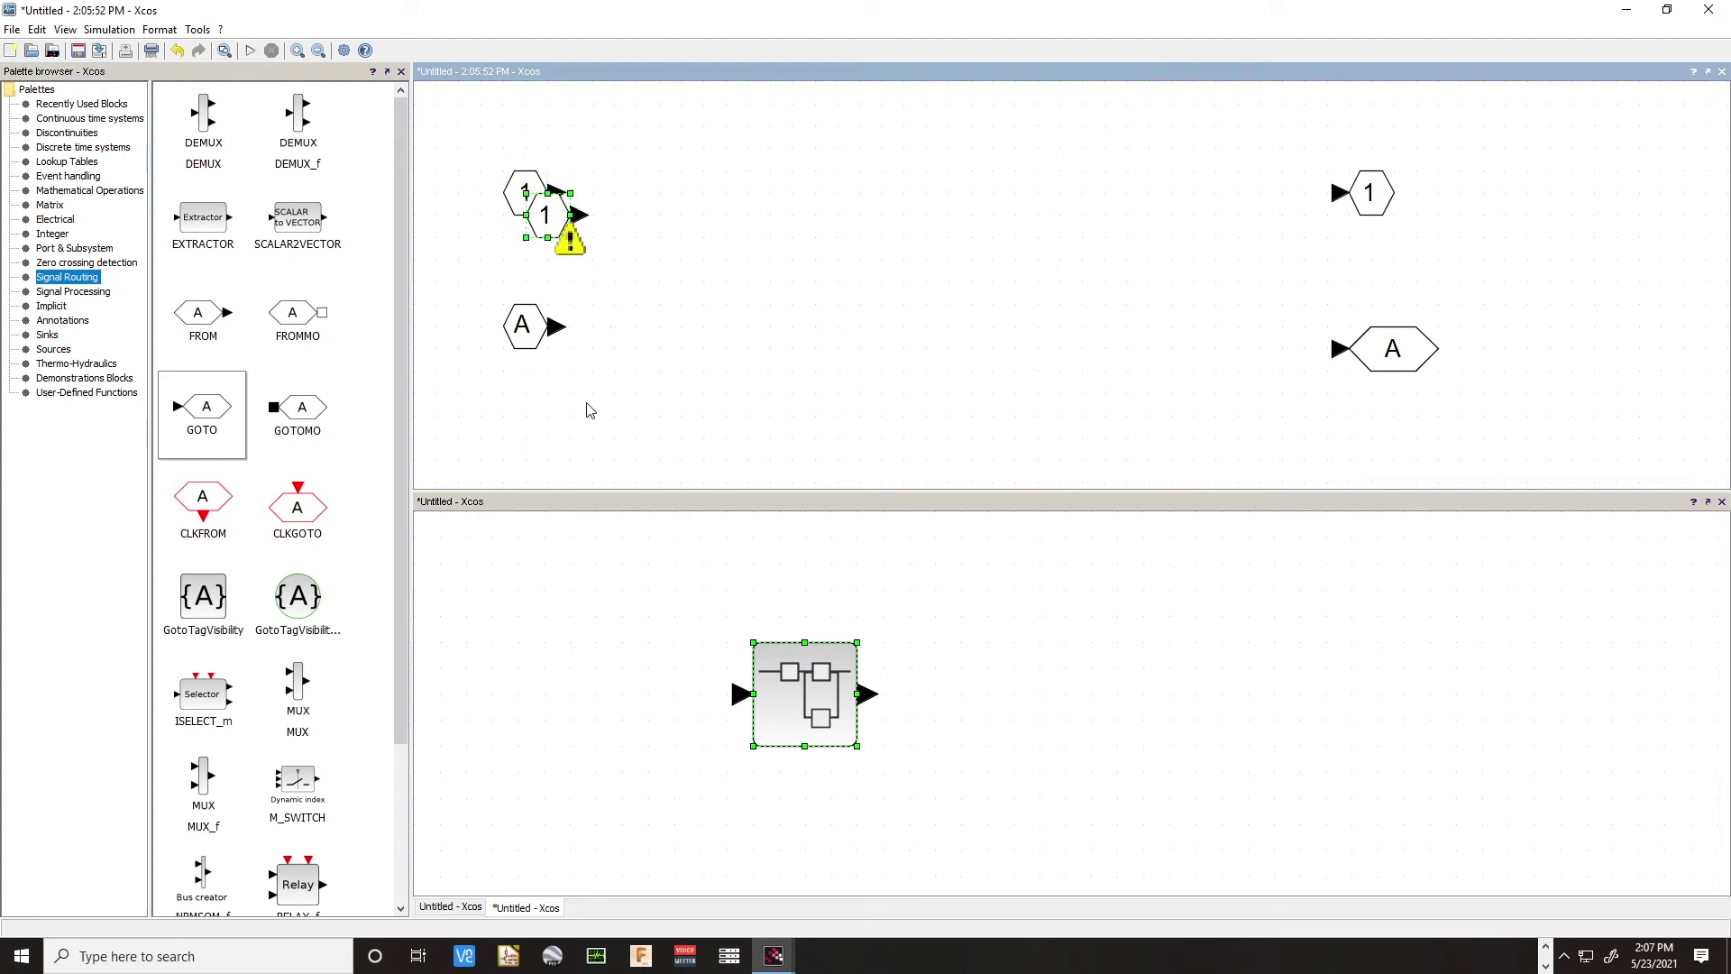
left_click_drag(556, 213, 531, 439)
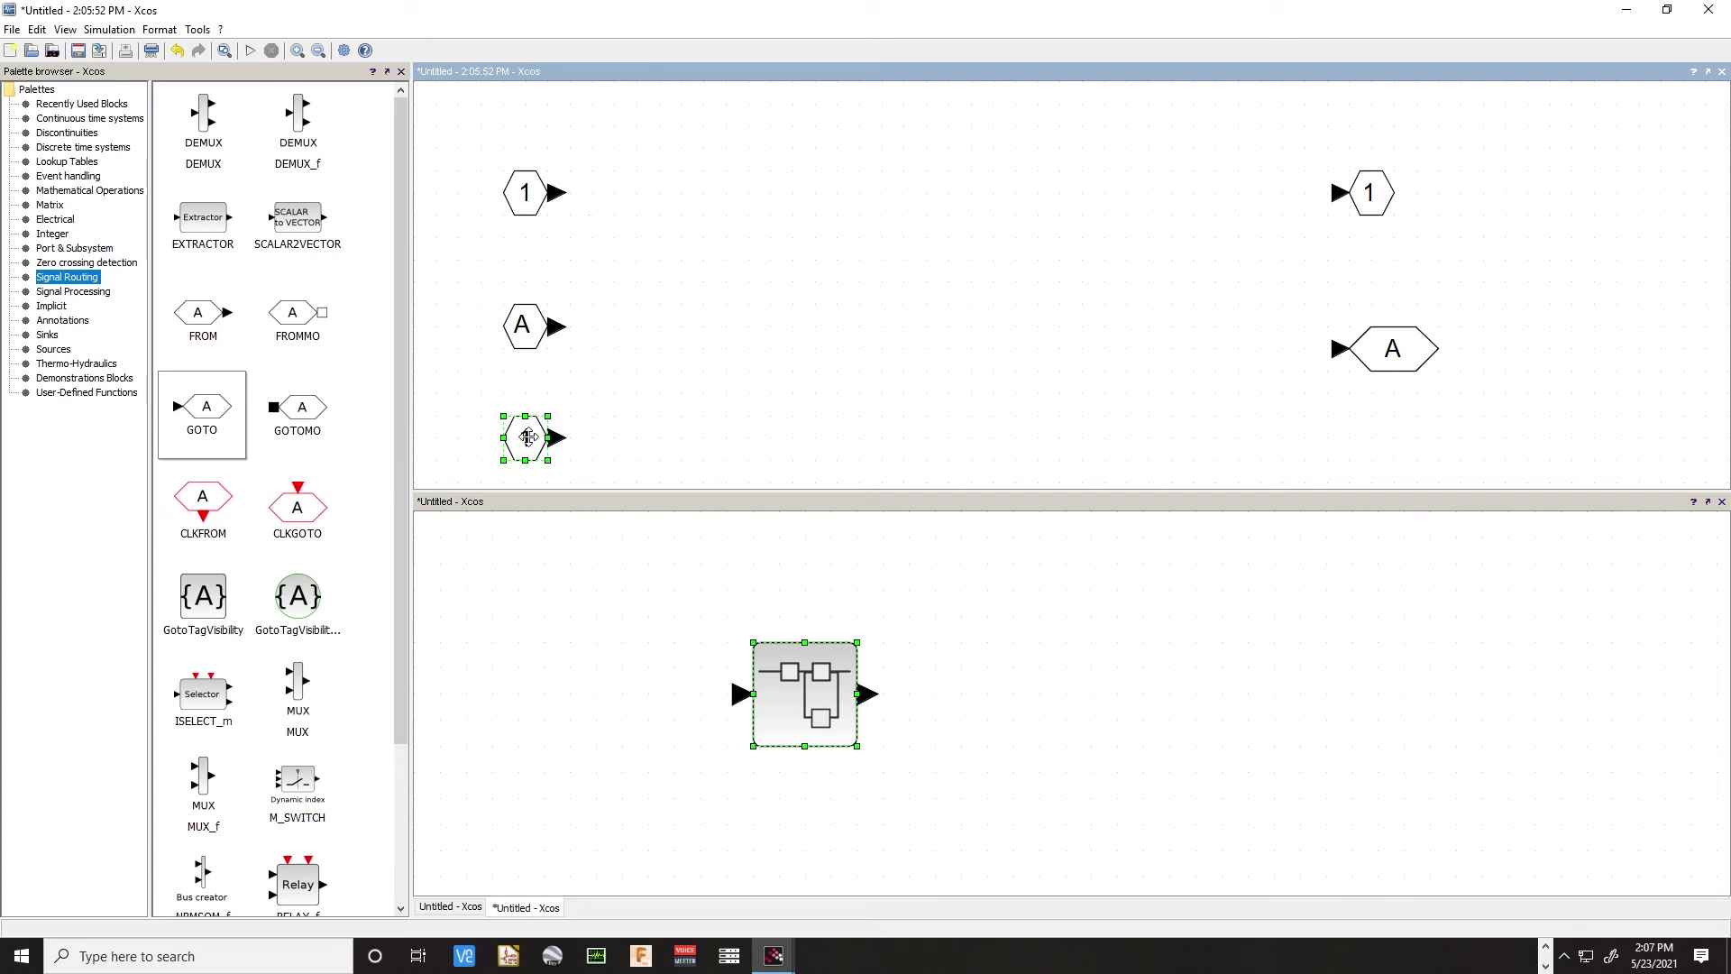
Set the copied input port's number to 3 and the FROM block's tag to 2
double_click(526, 441)
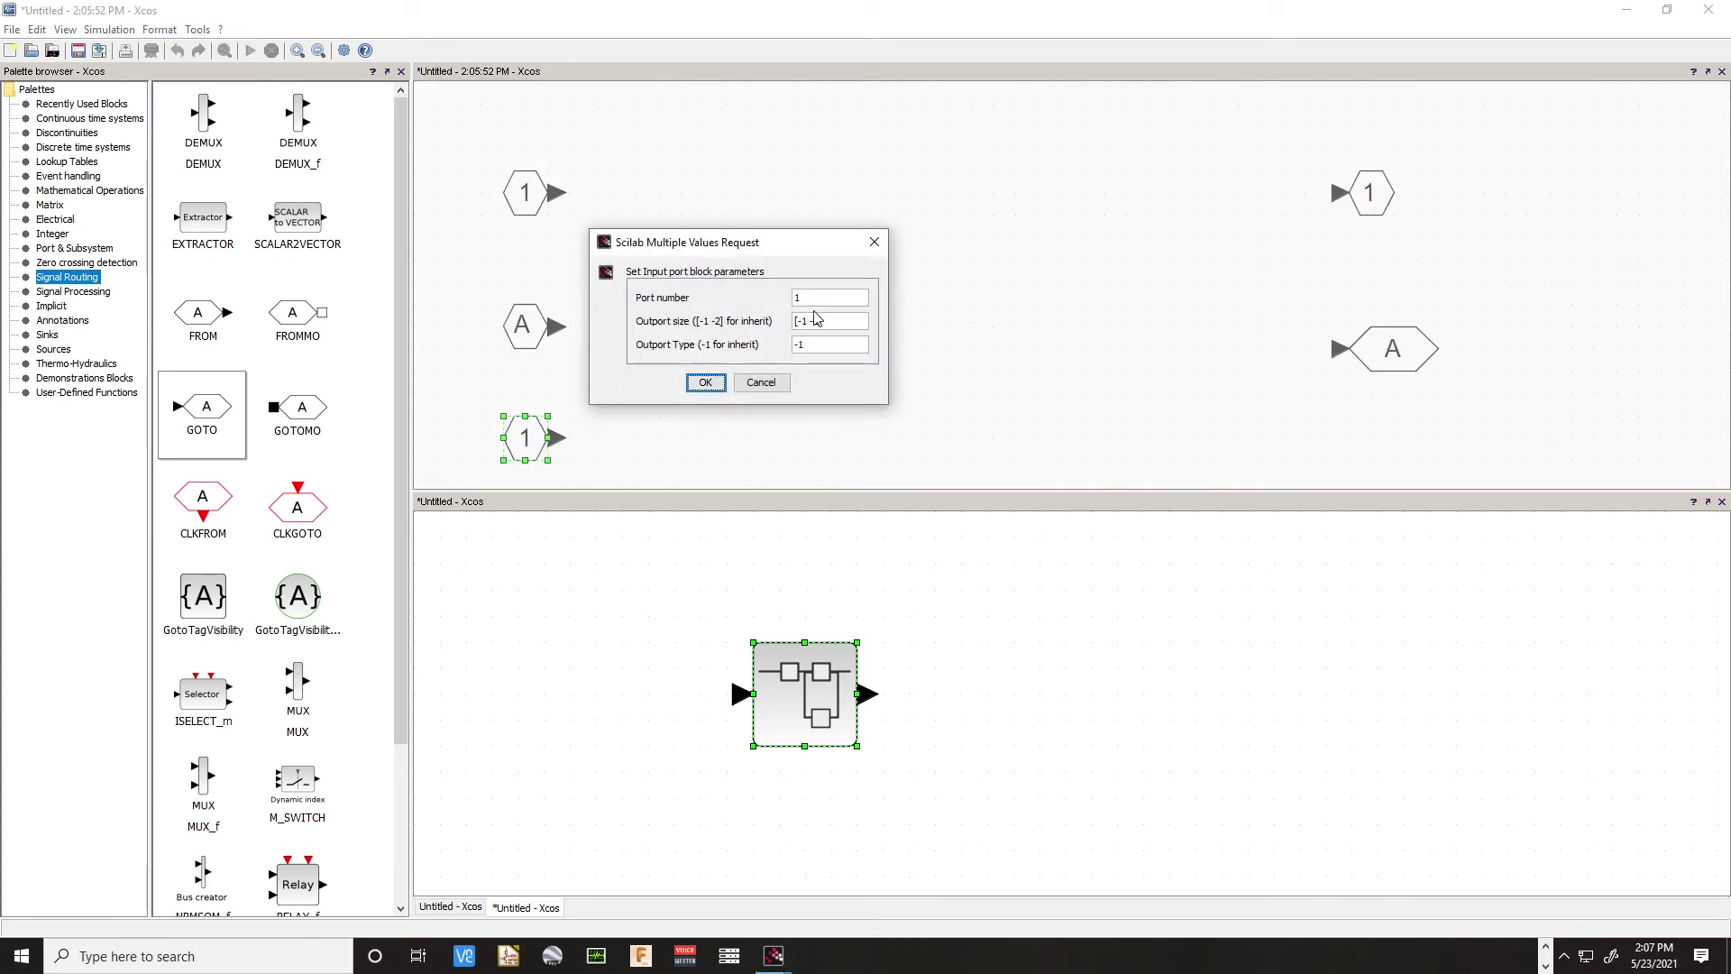
double_click(836, 297)
type("3")
left_click(705, 382)
left_click(530, 330)
double_click(530, 330)
type("2")
left_click(708, 361)
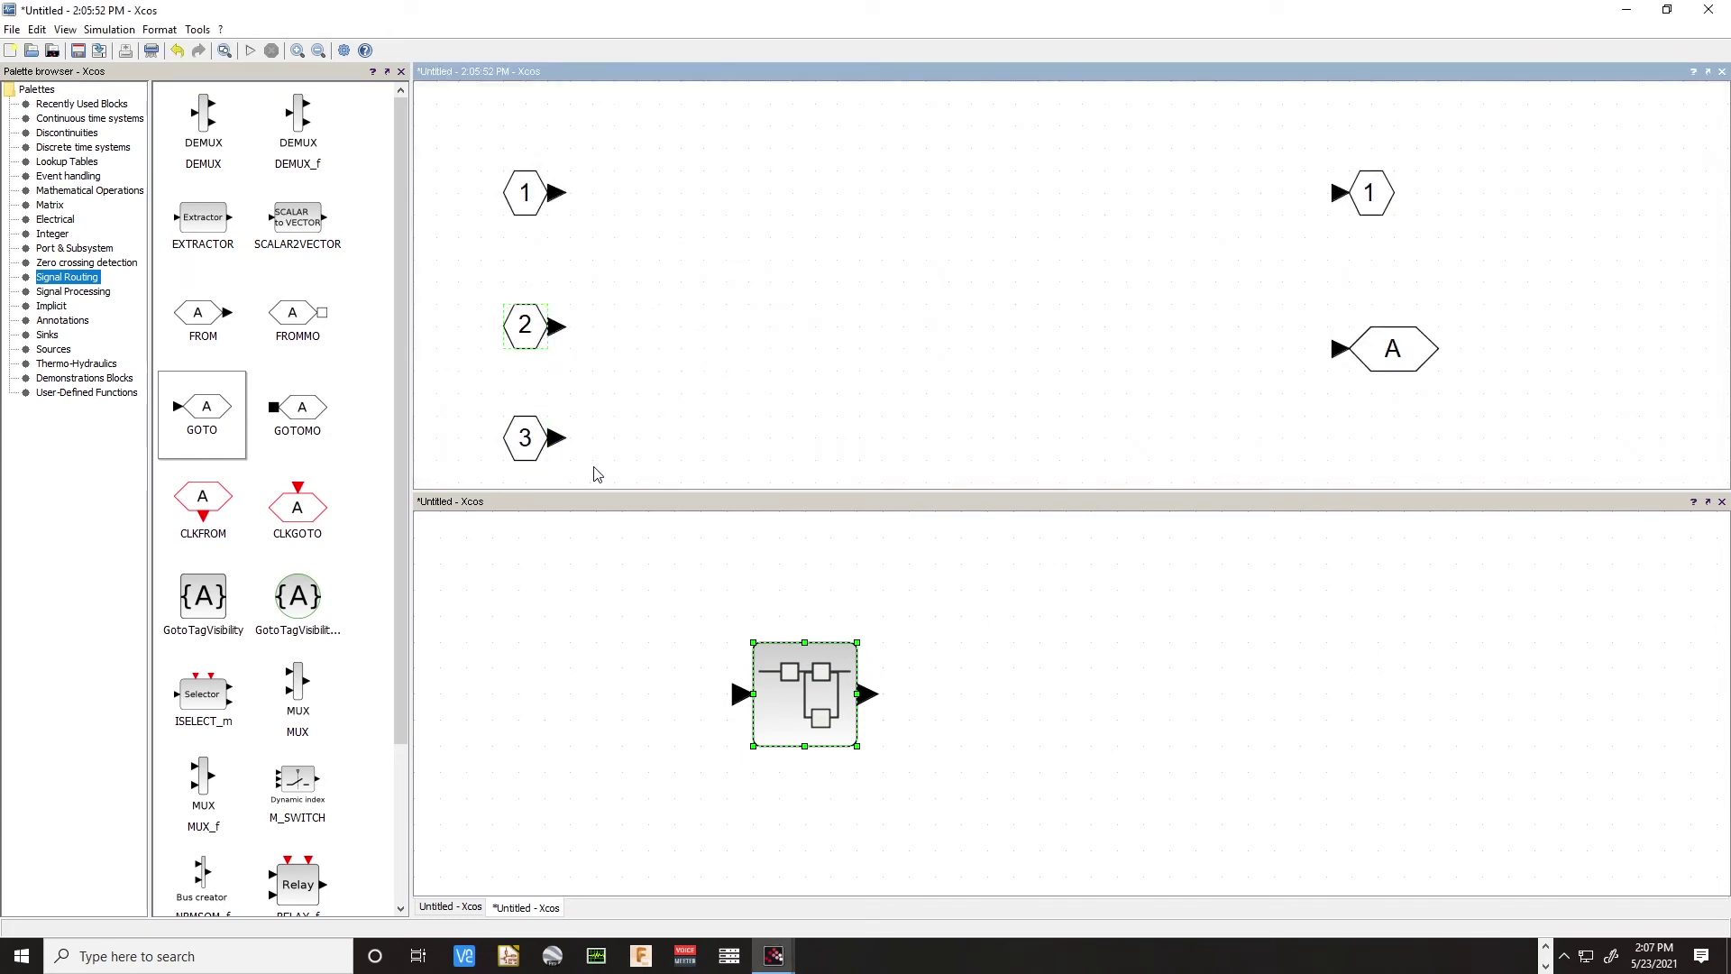
Inspect the warning on input port 3 and review its block parameters
mouse_move(549, 467)
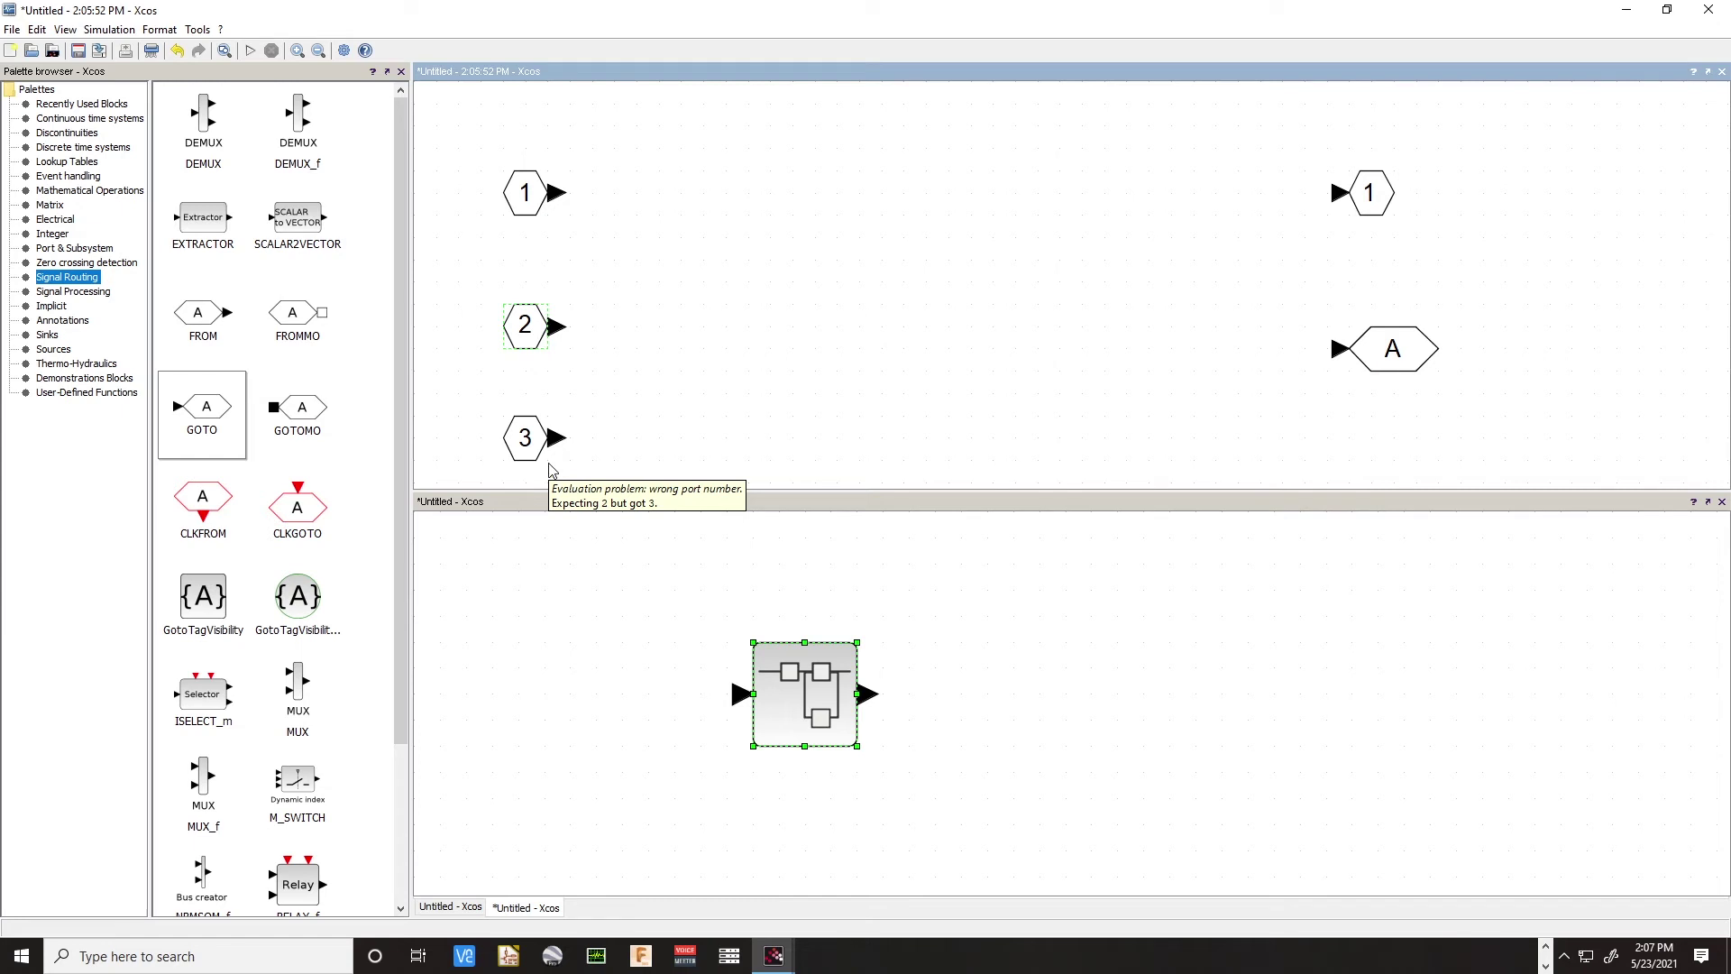
left_click(525, 442)
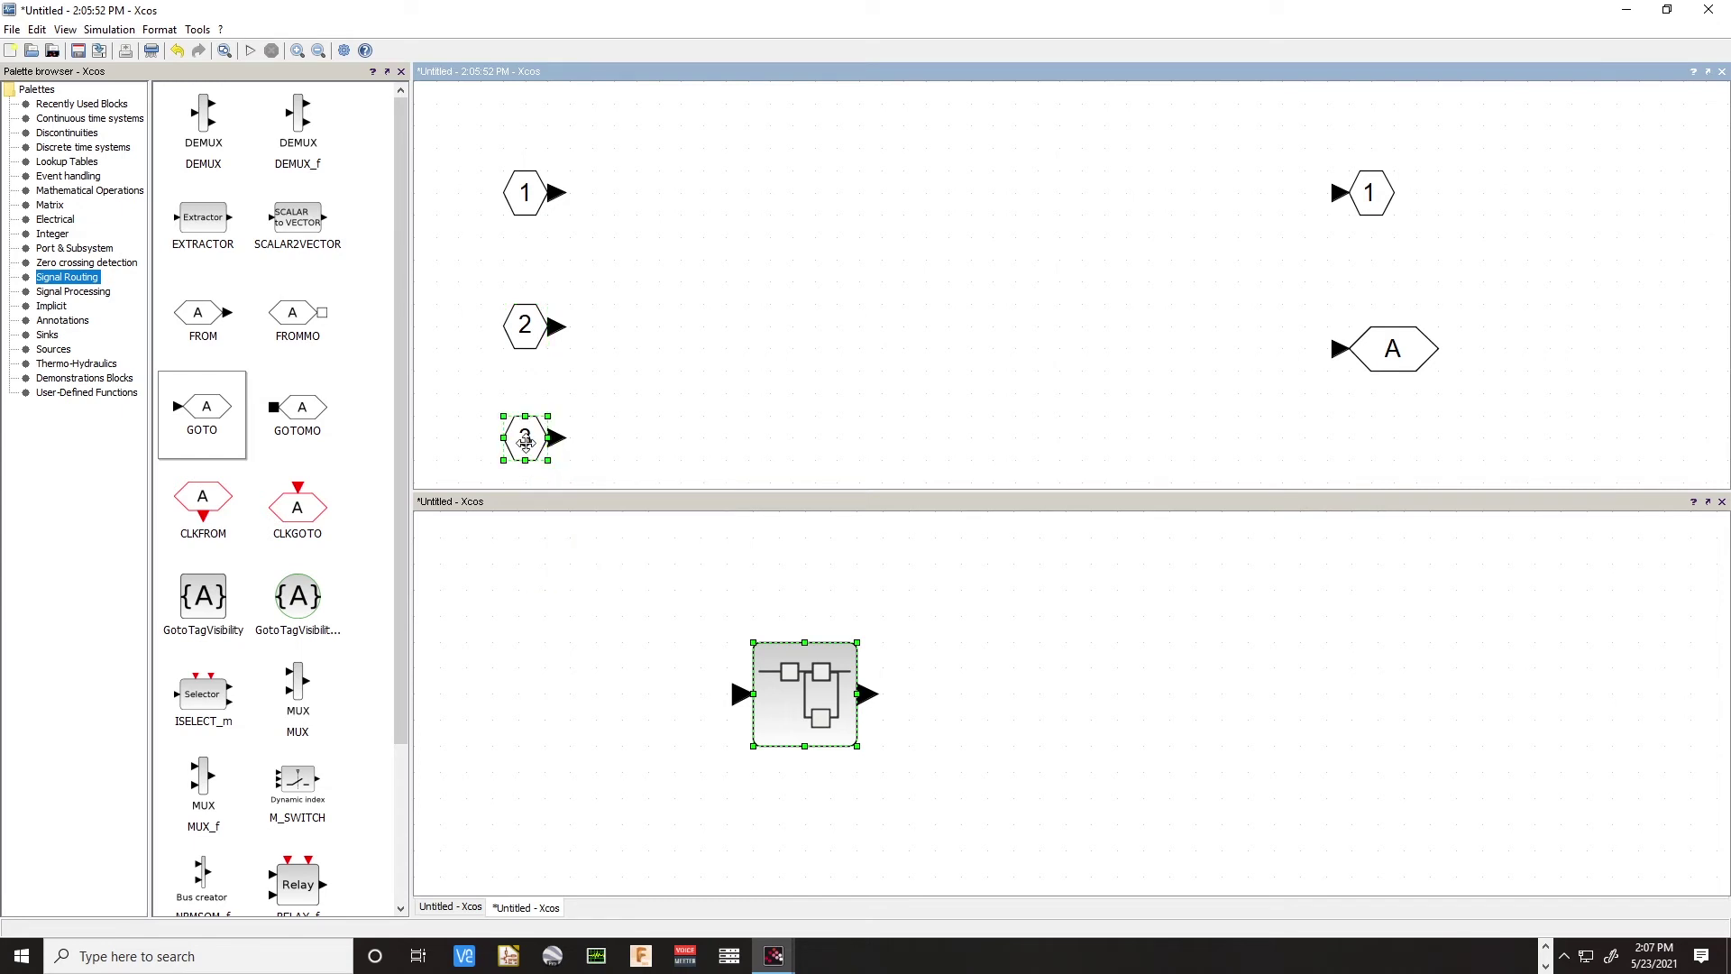
double_click(526, 442)
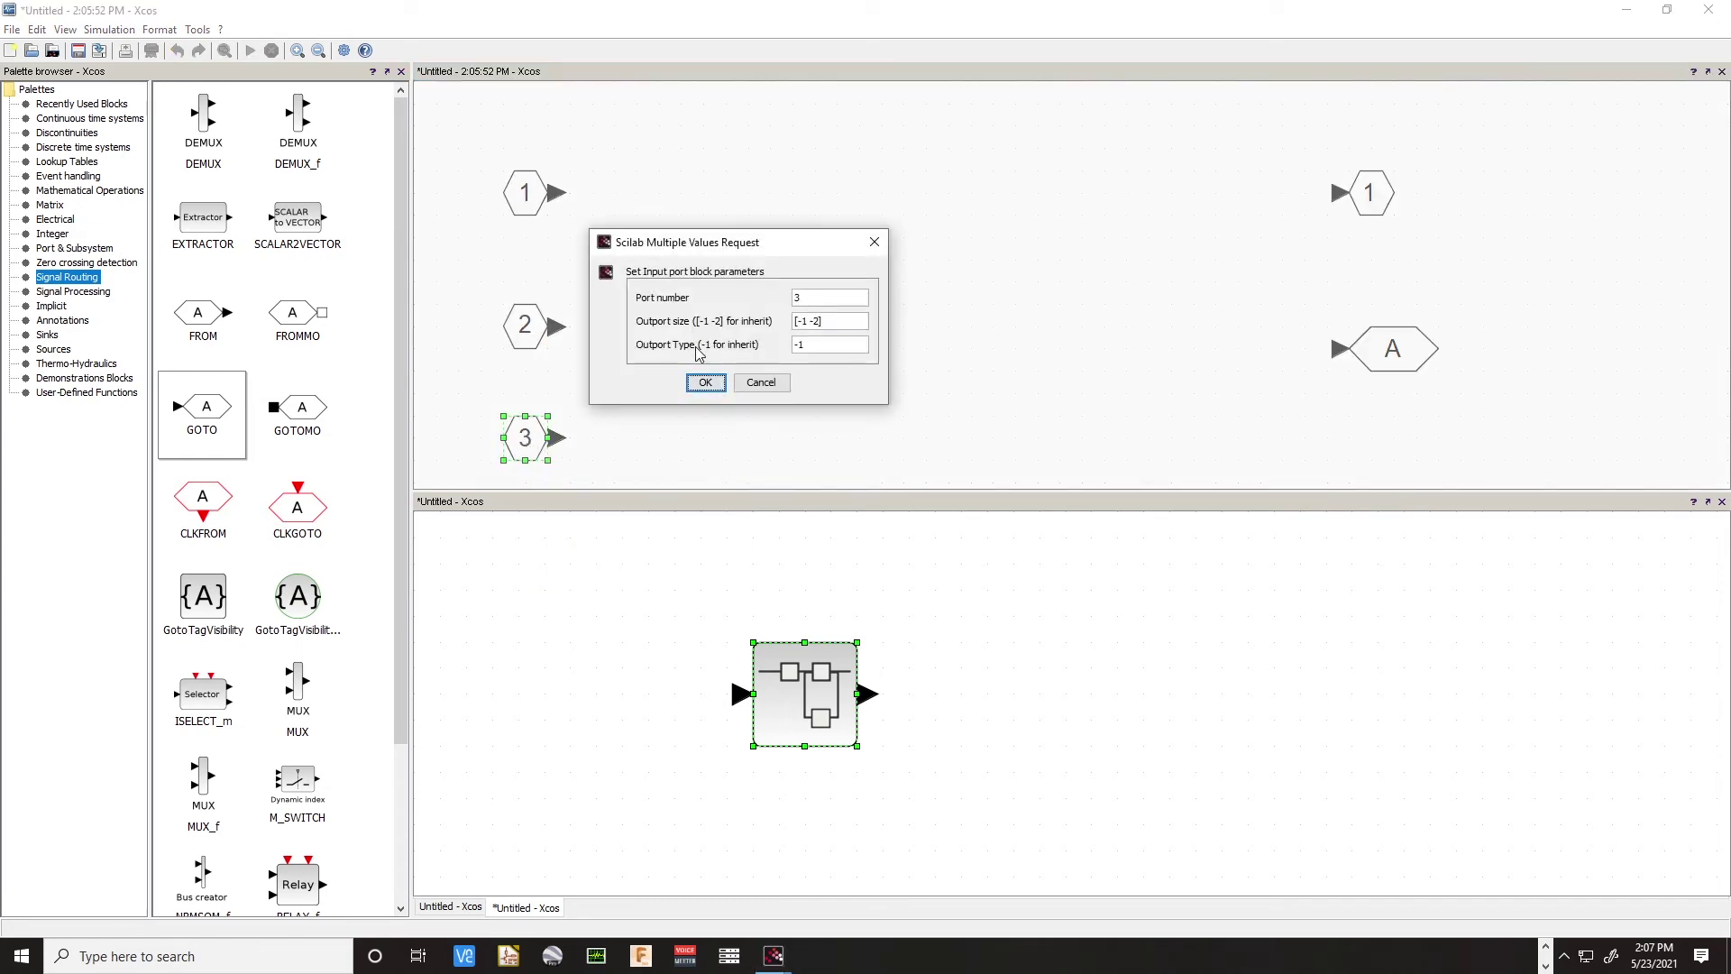
left_click(771, 385)
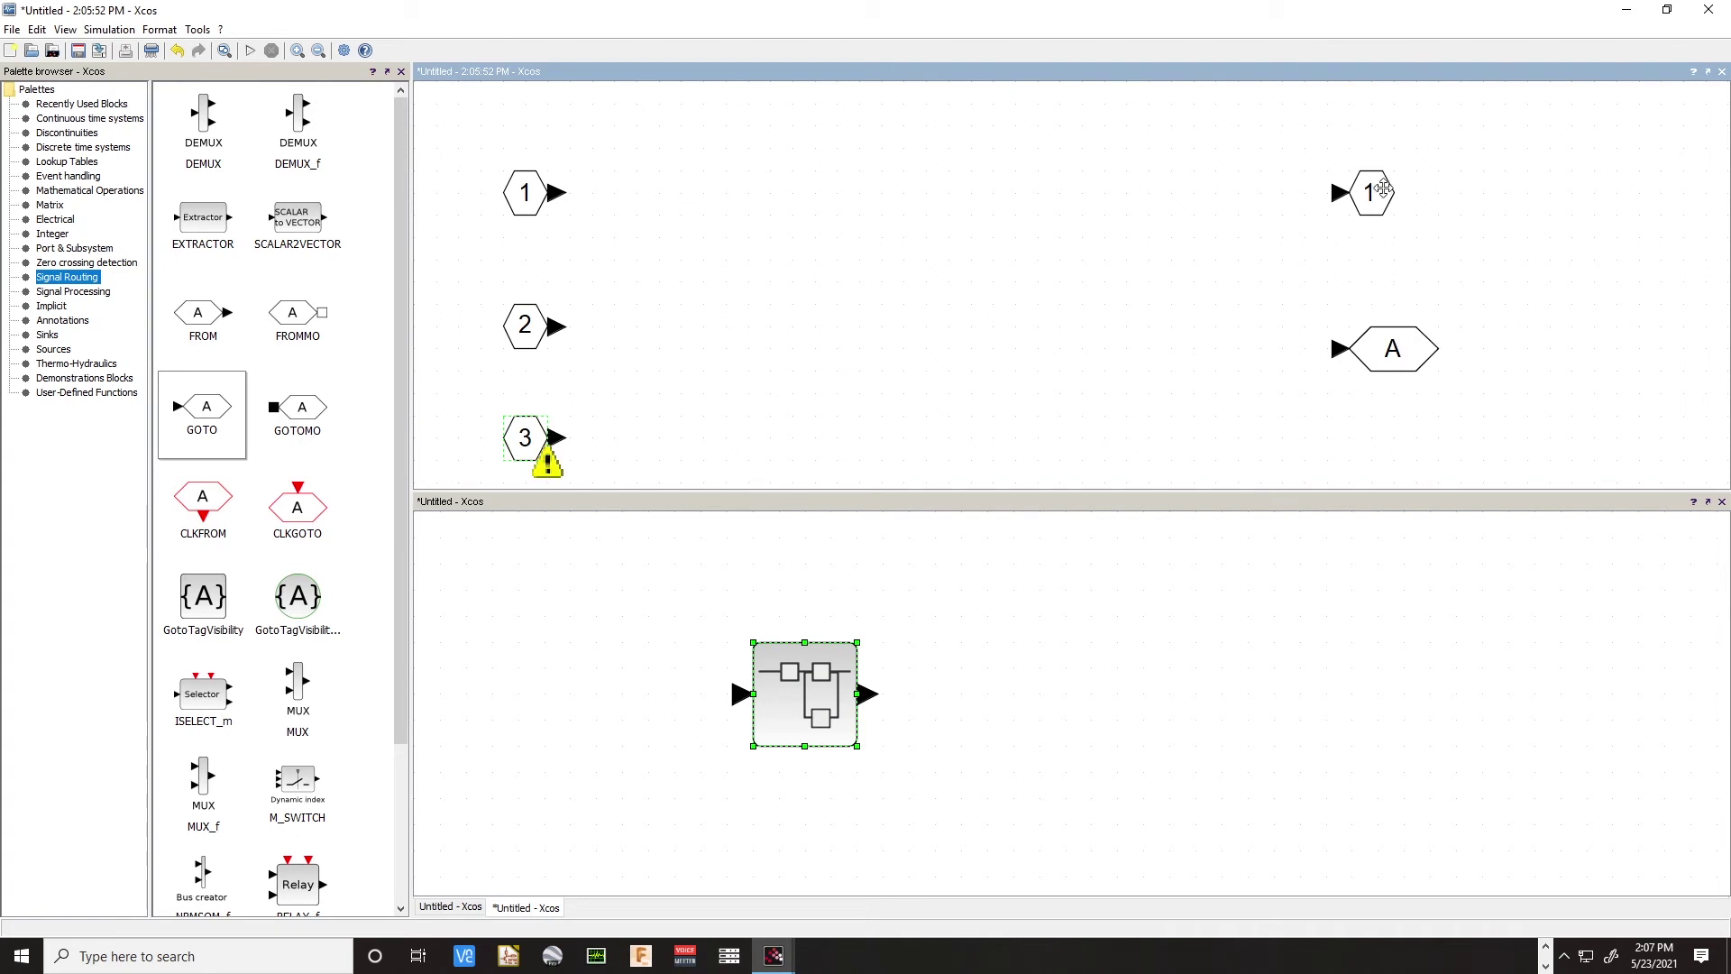
Set the tag of the GOTO block below the output port to 2
left_click(1377, 199)
left_click(1340, 270)
left_click(1396, 355)
double_click(1394, 353)
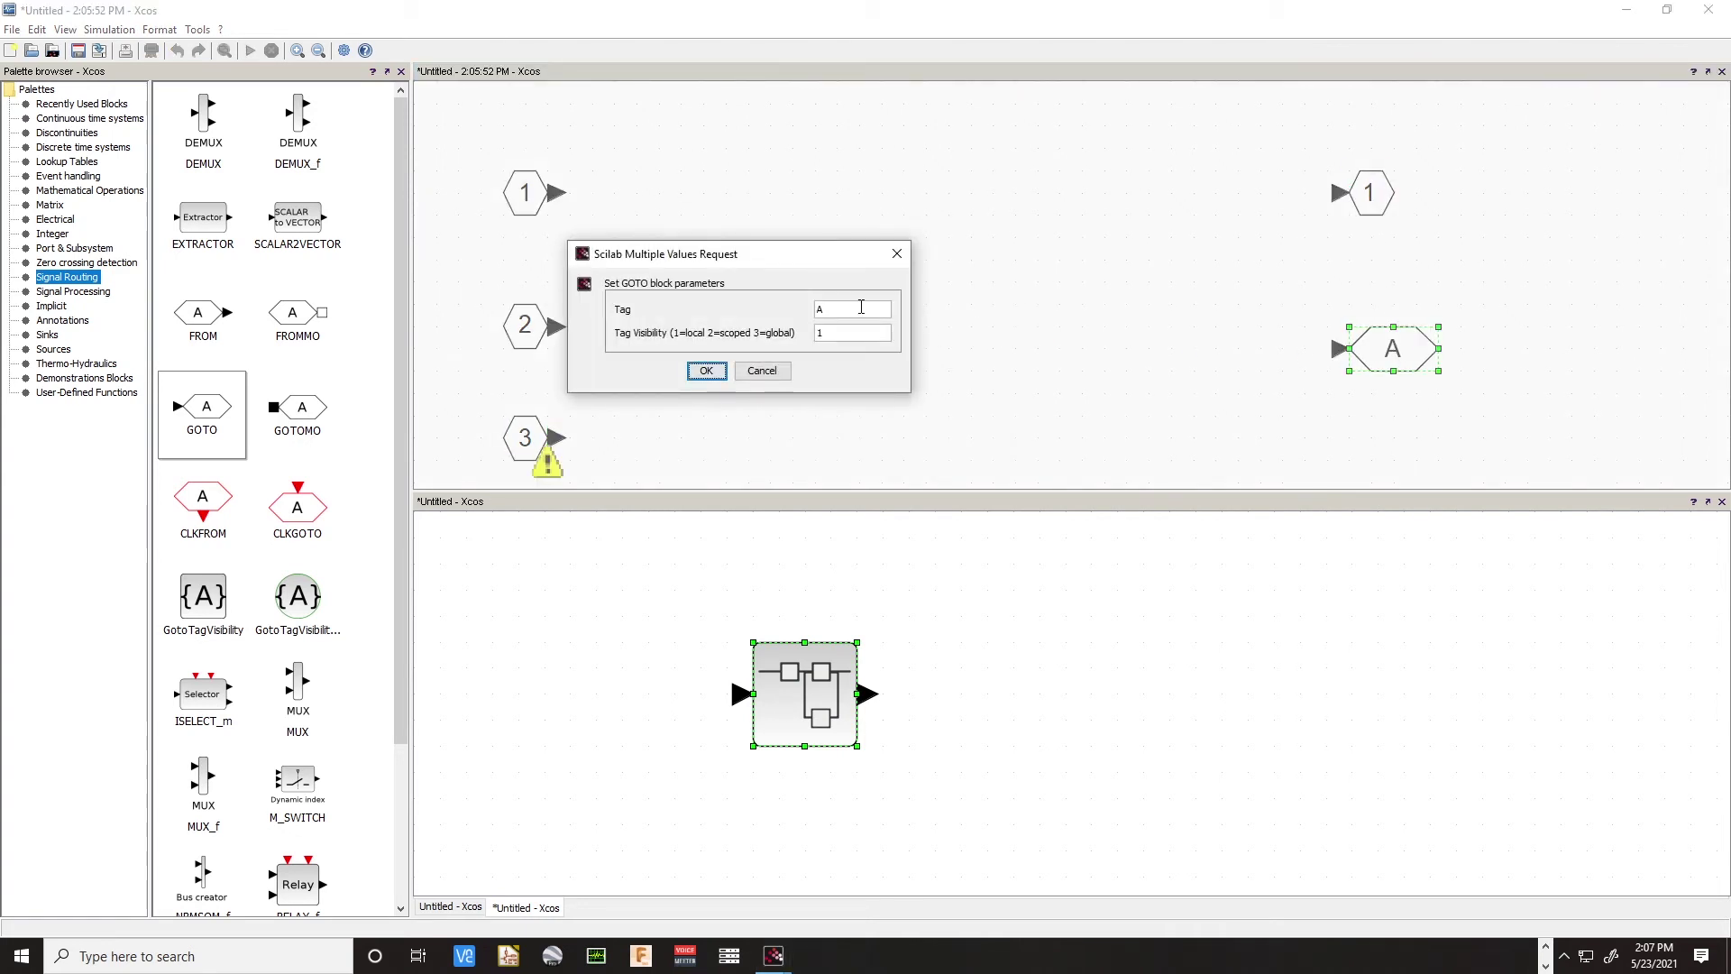
type("2")
left_click(706, 372)
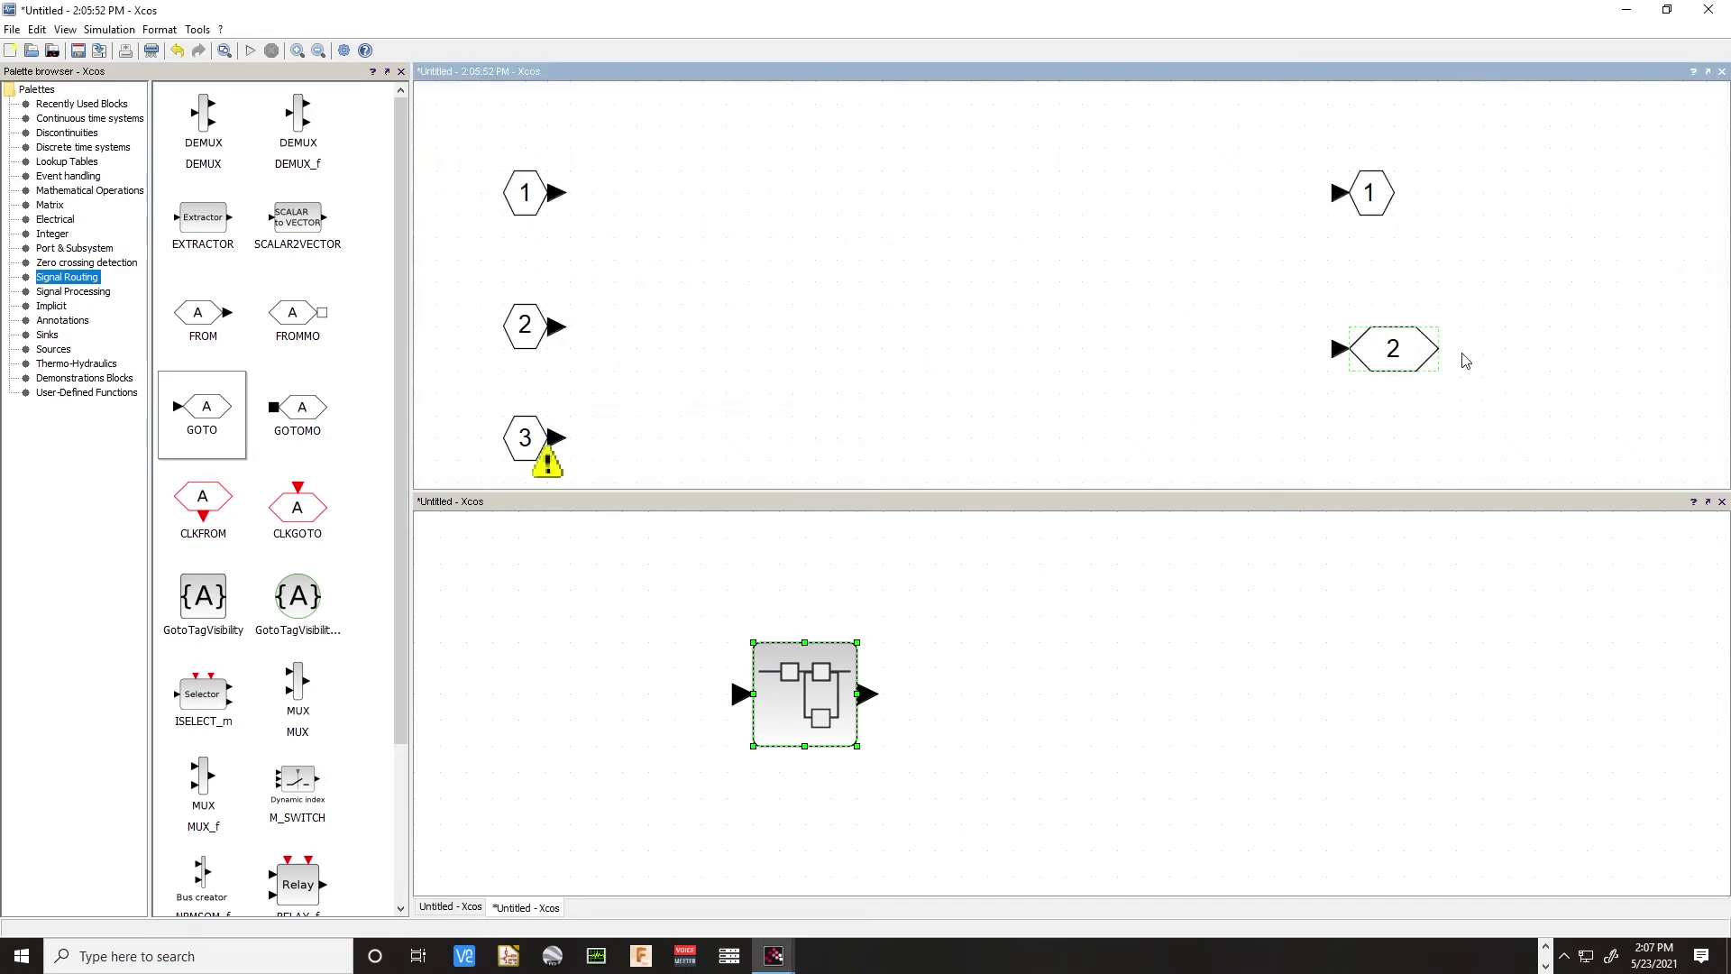
Narrow the GOTO block to port width and move it up beneath the output port
left_click(1413, 372)
left_click(1413, 357)
left_click_drag(1420, 347, 1372, 281)
left_click(1385, 298)
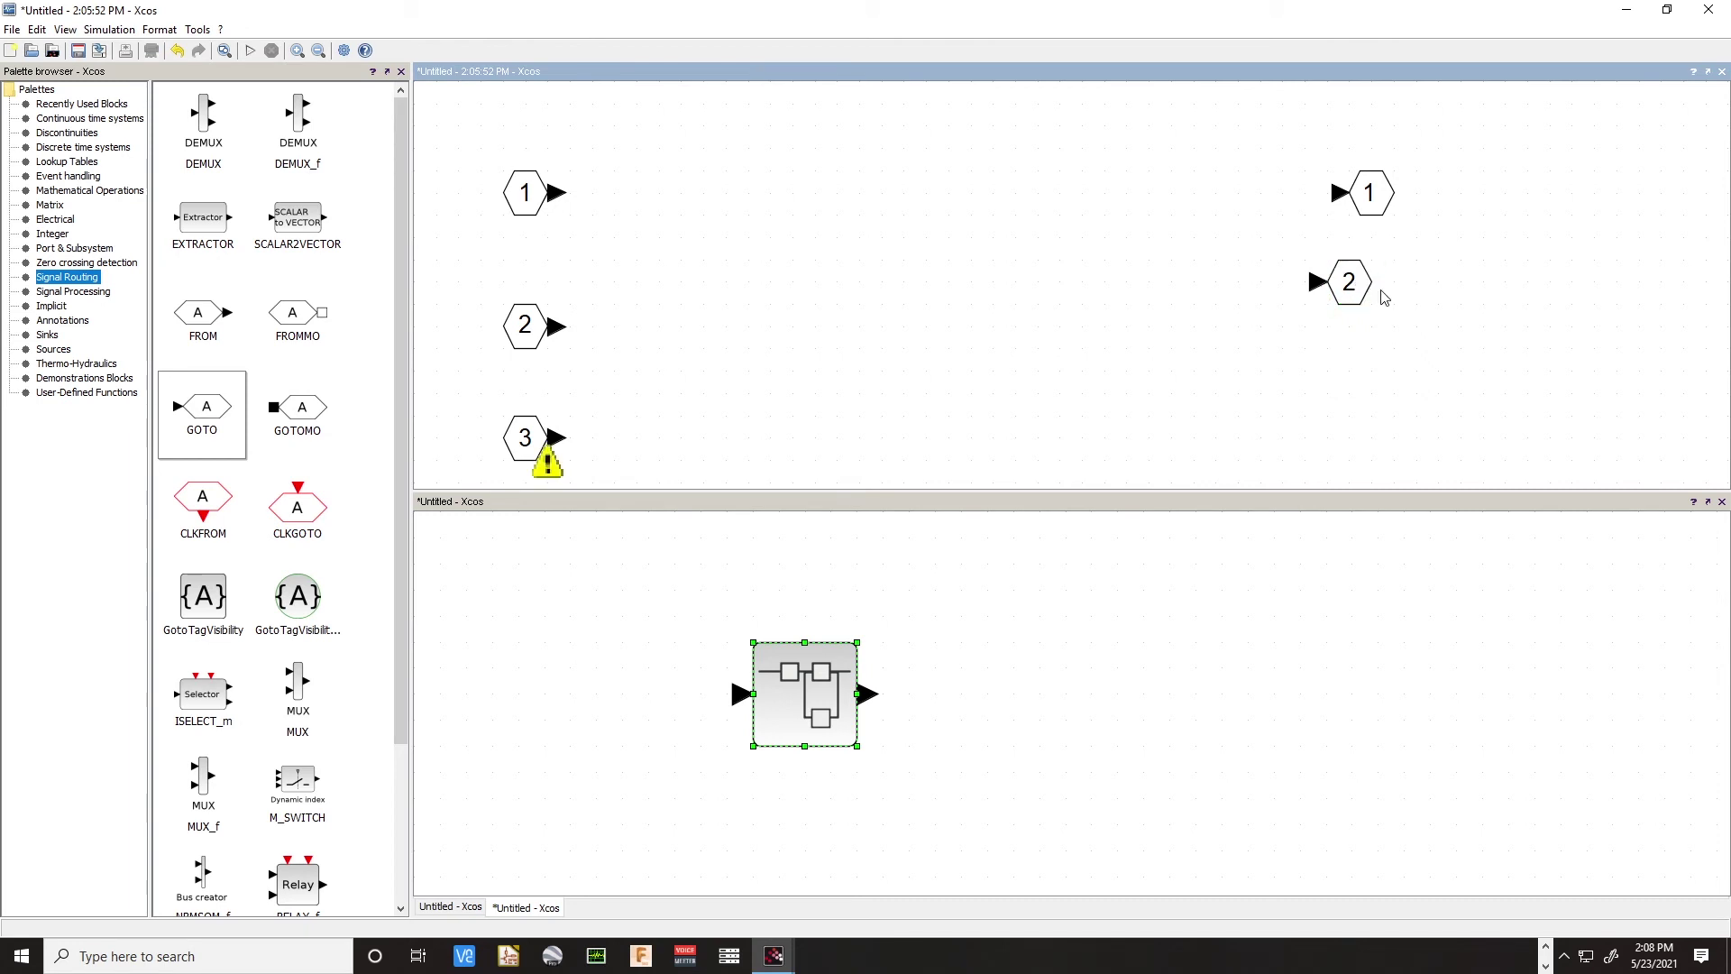
left_click(1343, 293)
left_click_drag(1339, 297, 1360, 307)
left_click(1369, 370)
Delete the GOTO block and move the output port down level with the FROM block tagged 2
left_click(1349, 285)
key("Delete")
left_click_drag(1352, 192, 1366, 326)
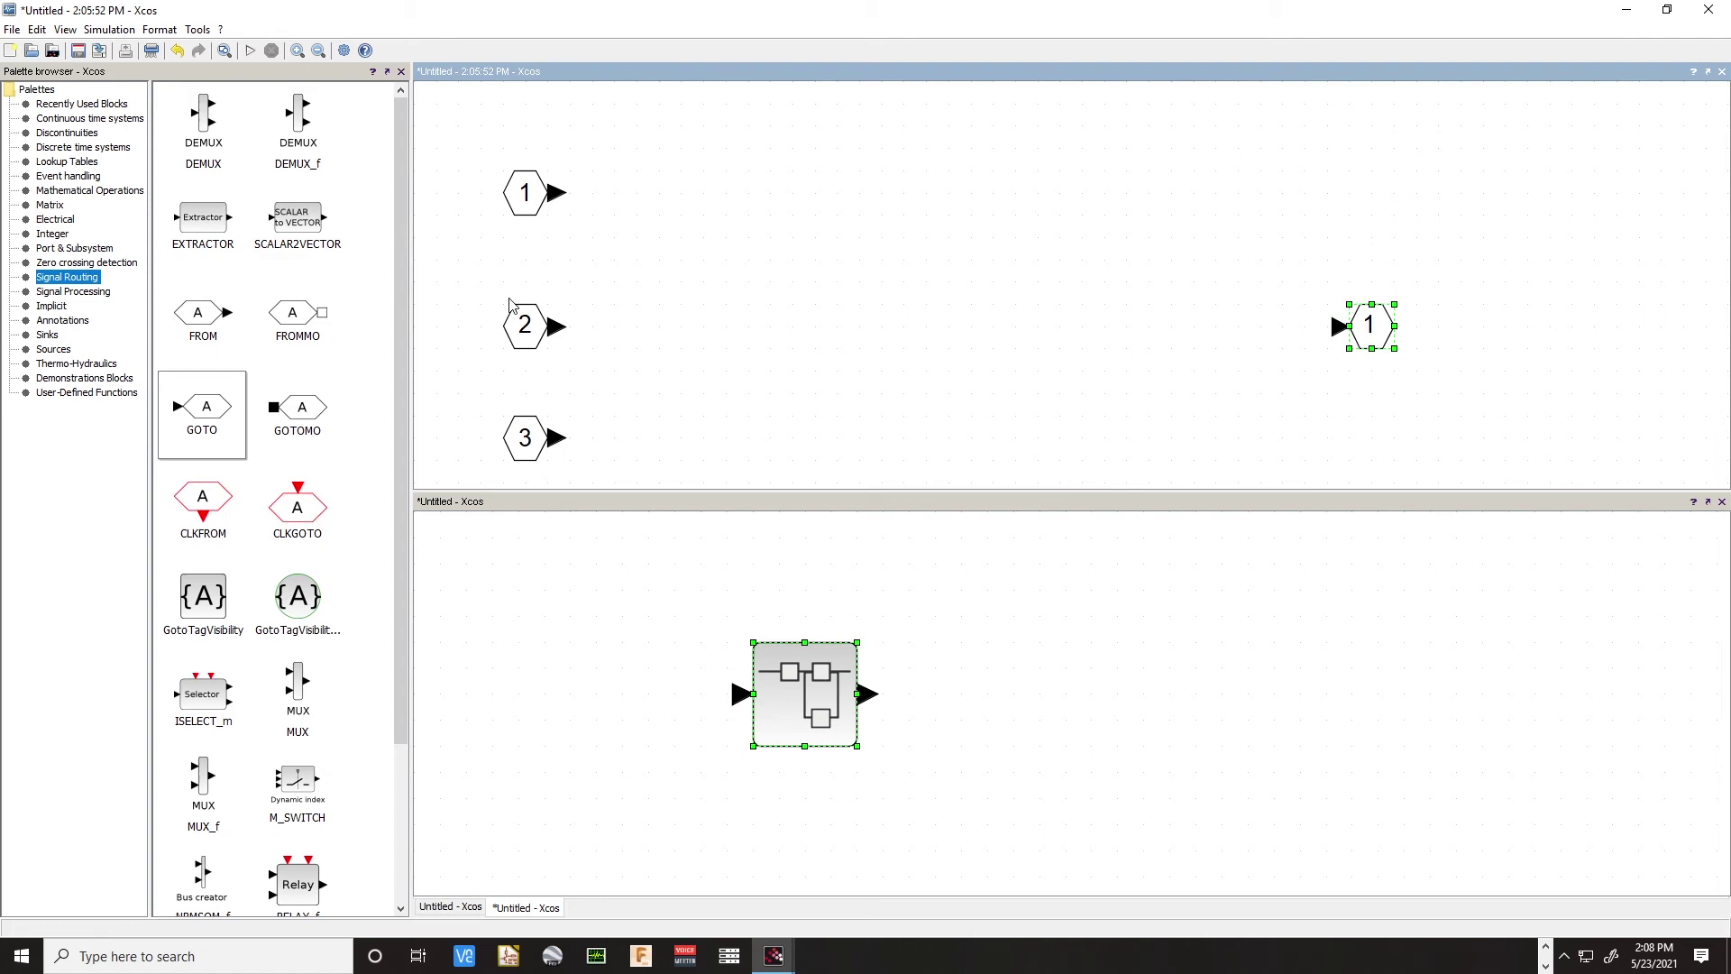
left_click(687, 304)
Add a LOGICAL_OP block from the Integer palette between the inputs and the output, beside inputs 1 and 2
left_click(52, 235)
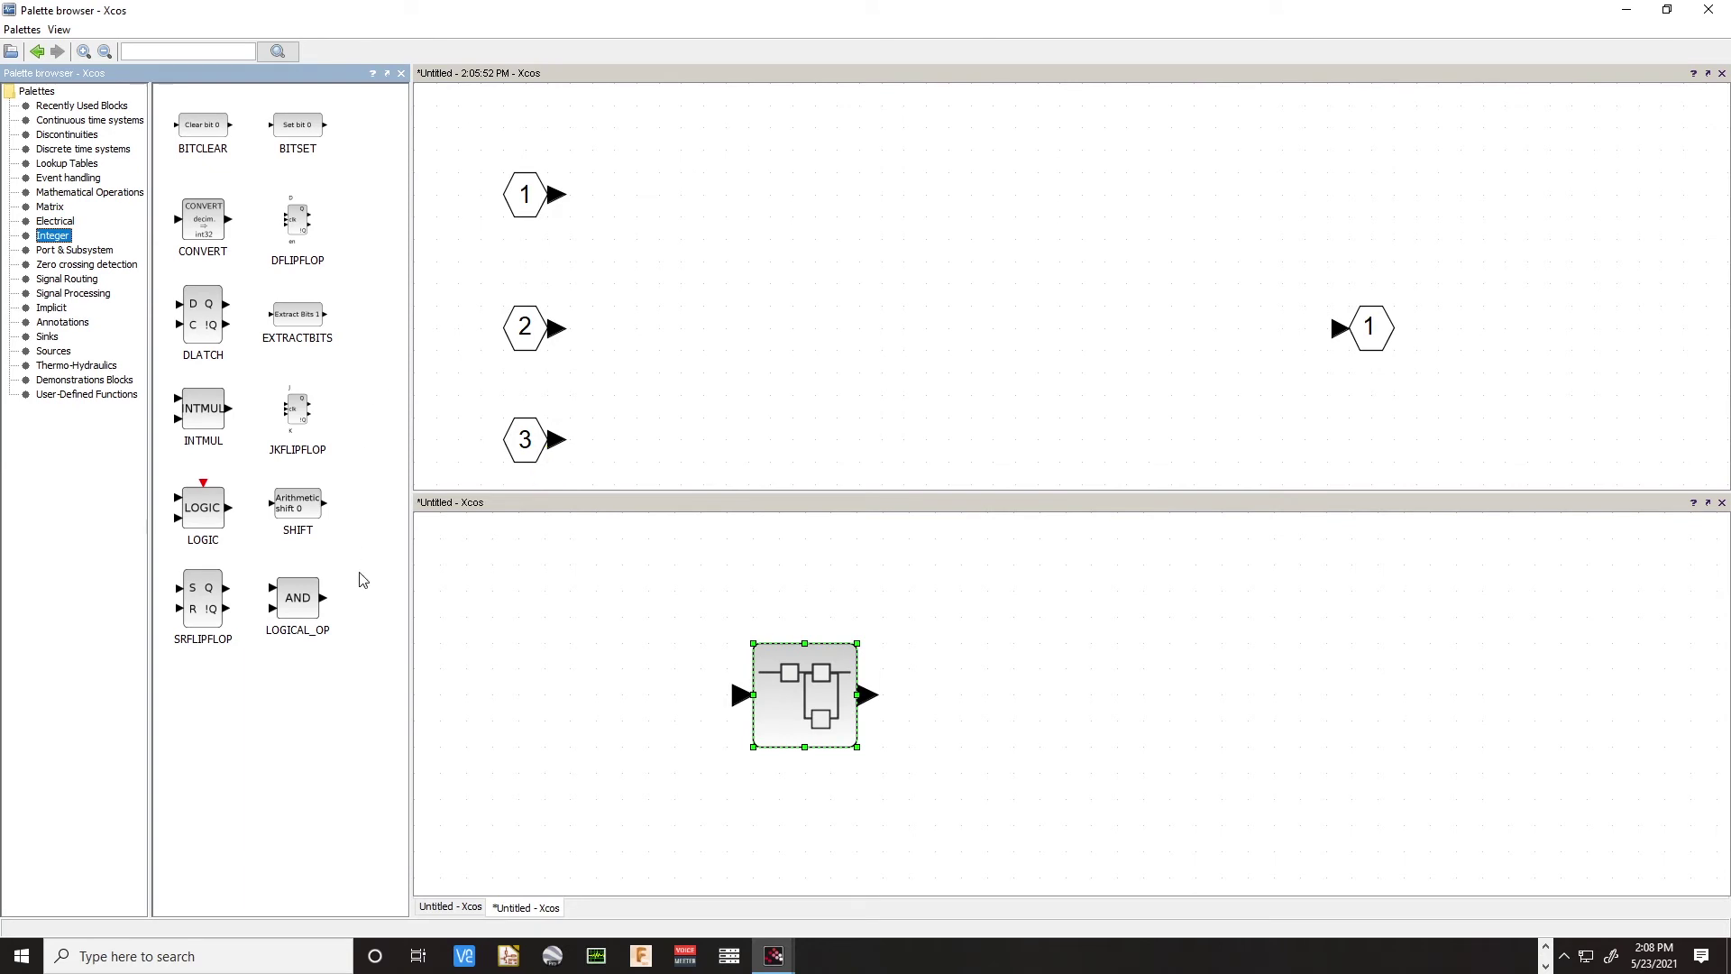
left_click(220, 515)
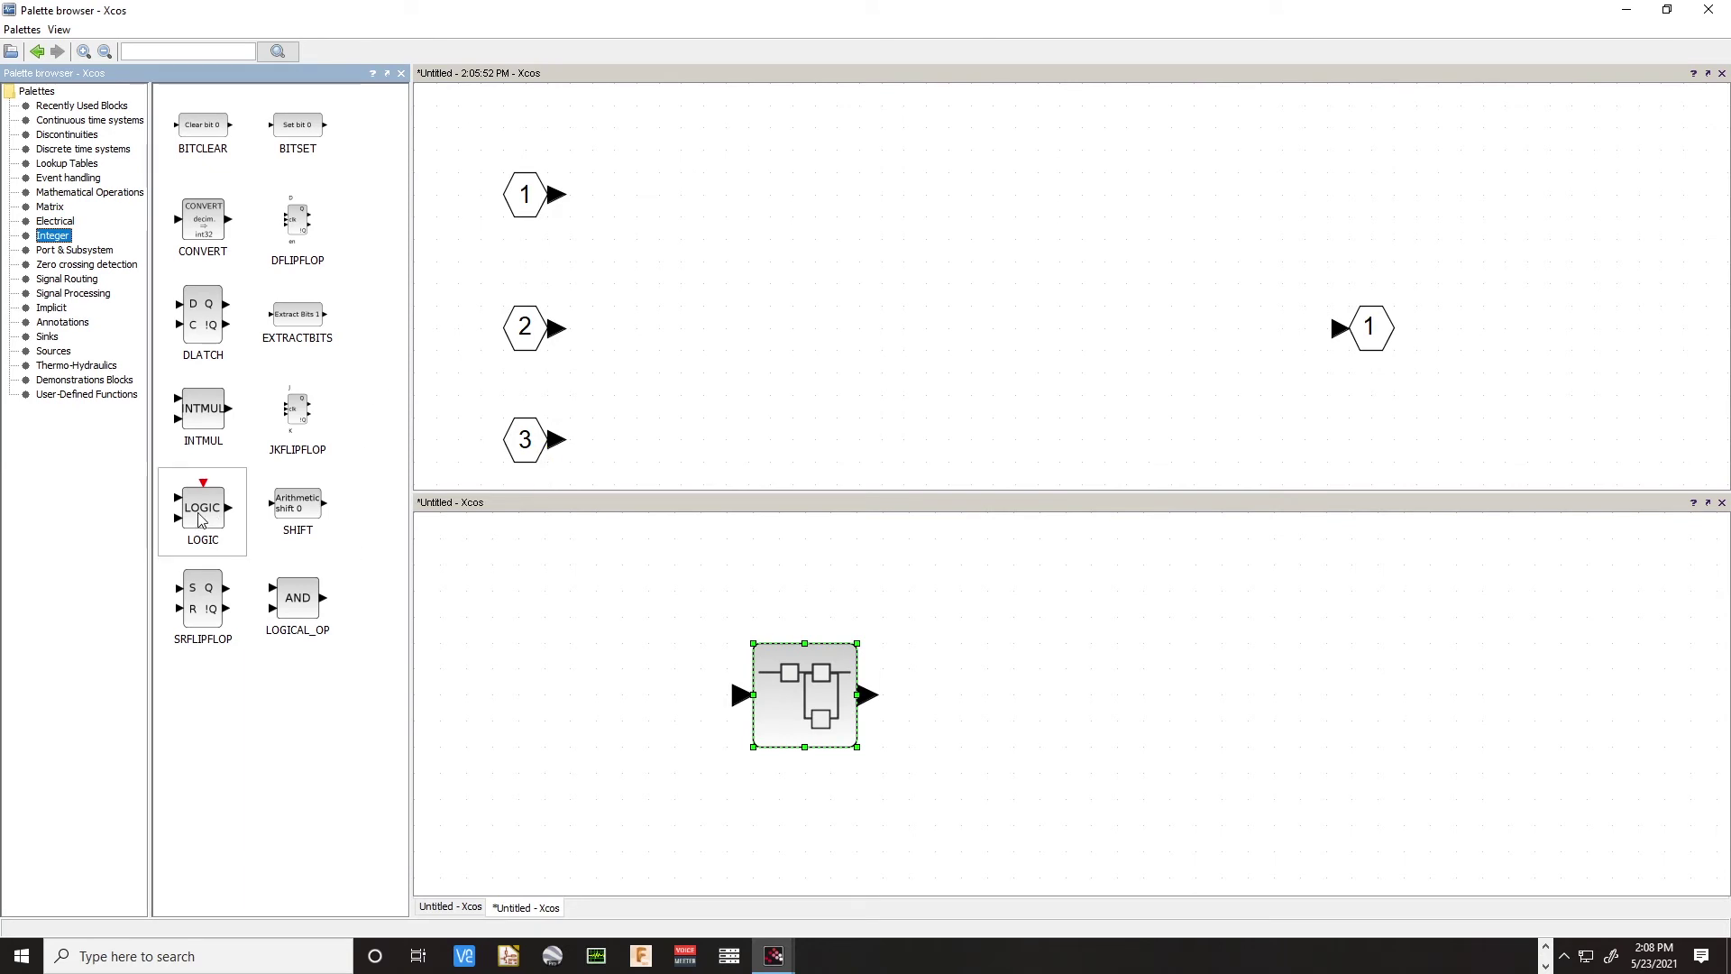
left_click(285, 631)
left_click_drag(291, 602, 804, 276)
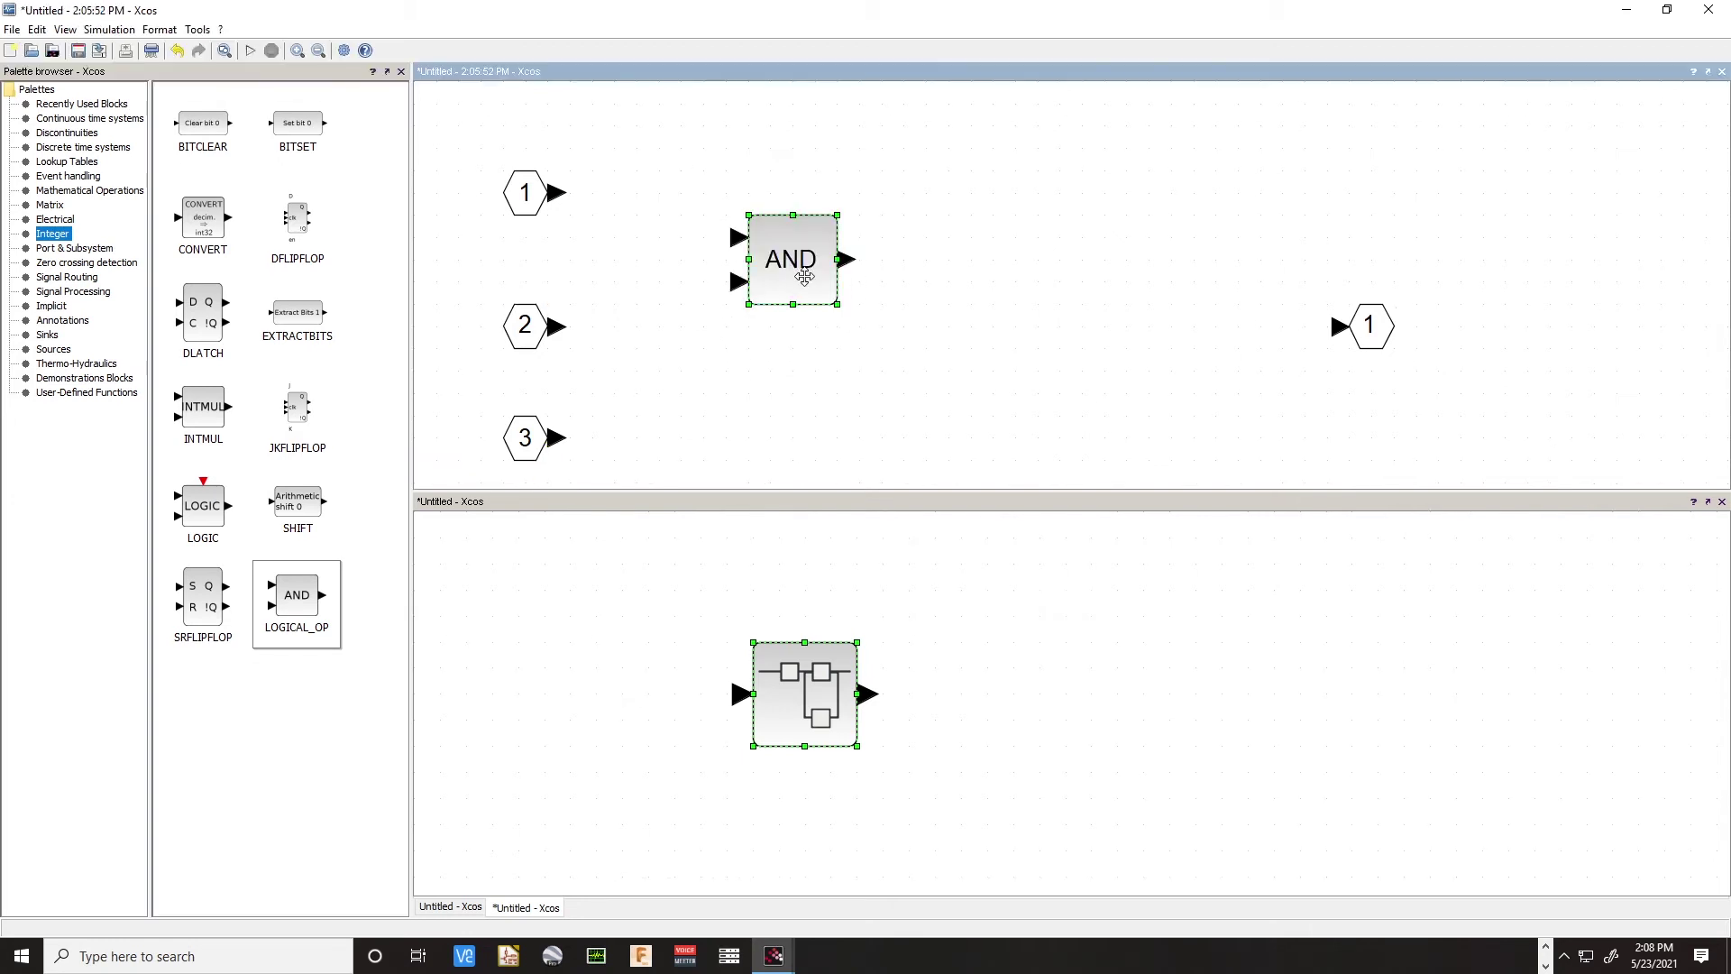
Add a second LOGICAL_OP block, wire inputs 1 and 2 through the first AND, then with input 3 through the second to output 1
left_click_drag(296, 602, 1014, 373)
left_click_drag(556, 193, 738, 237)
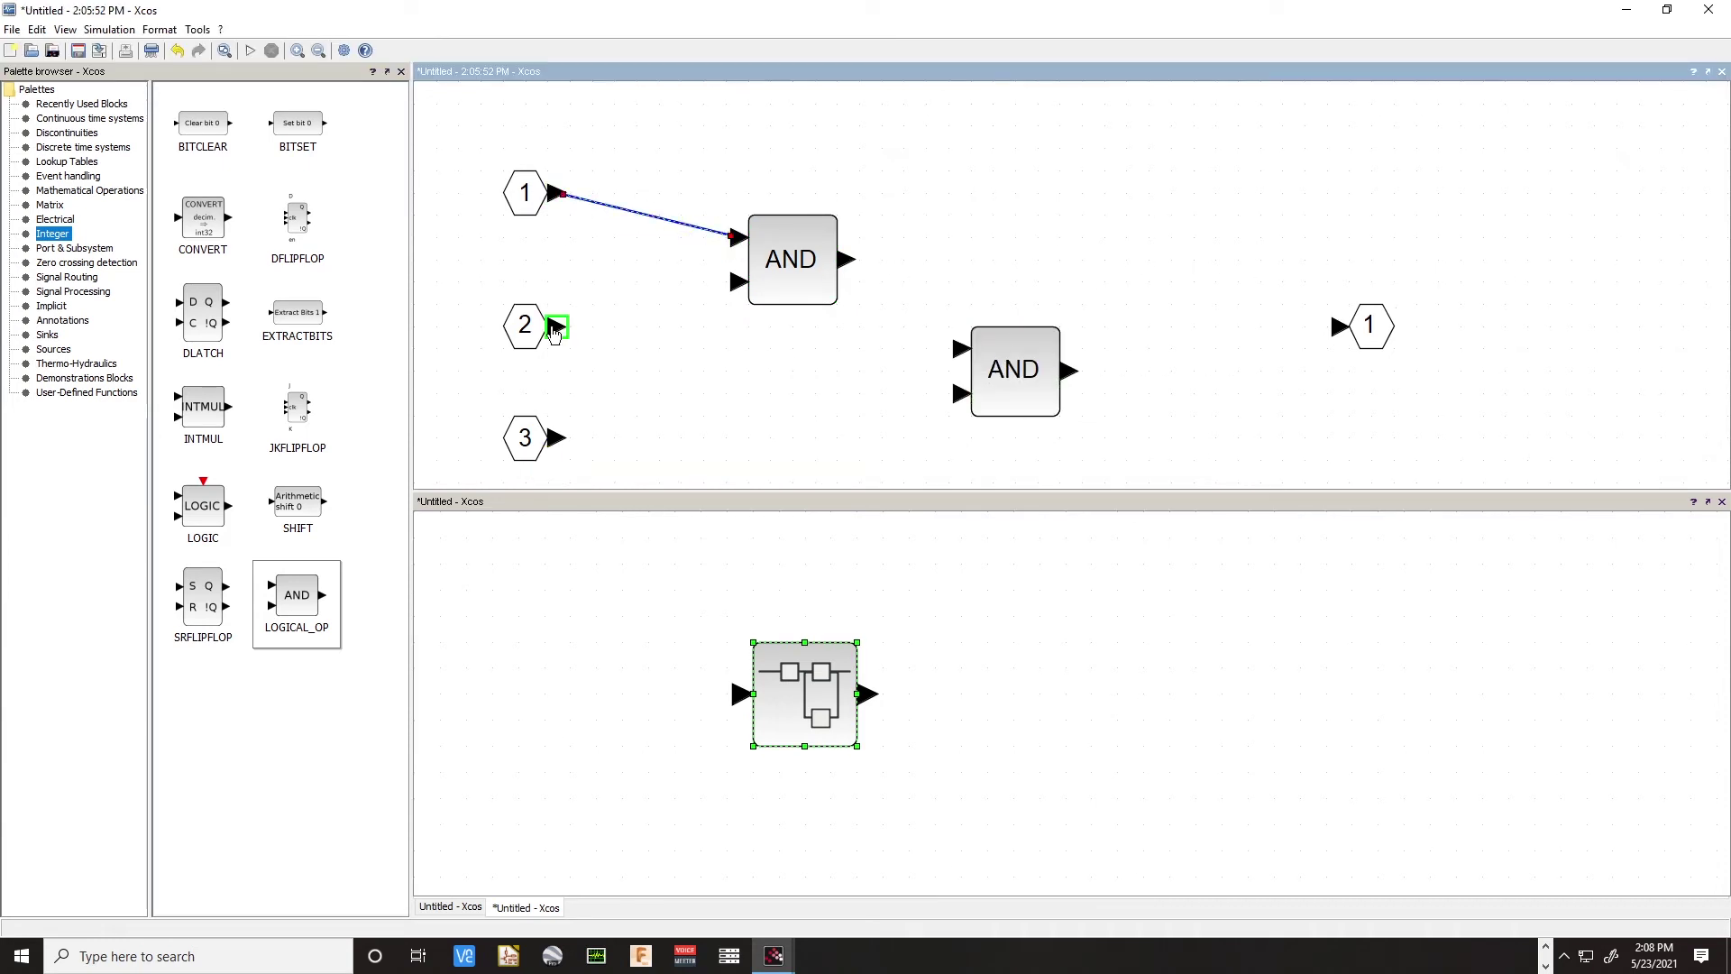
left_click_drag(579, 326, 738, 283)
left_click_drag(559, 437, 961, 395)
left_click_drag(848, 260, 953, 358)
left_click_drag(967, 358, 965, 357)
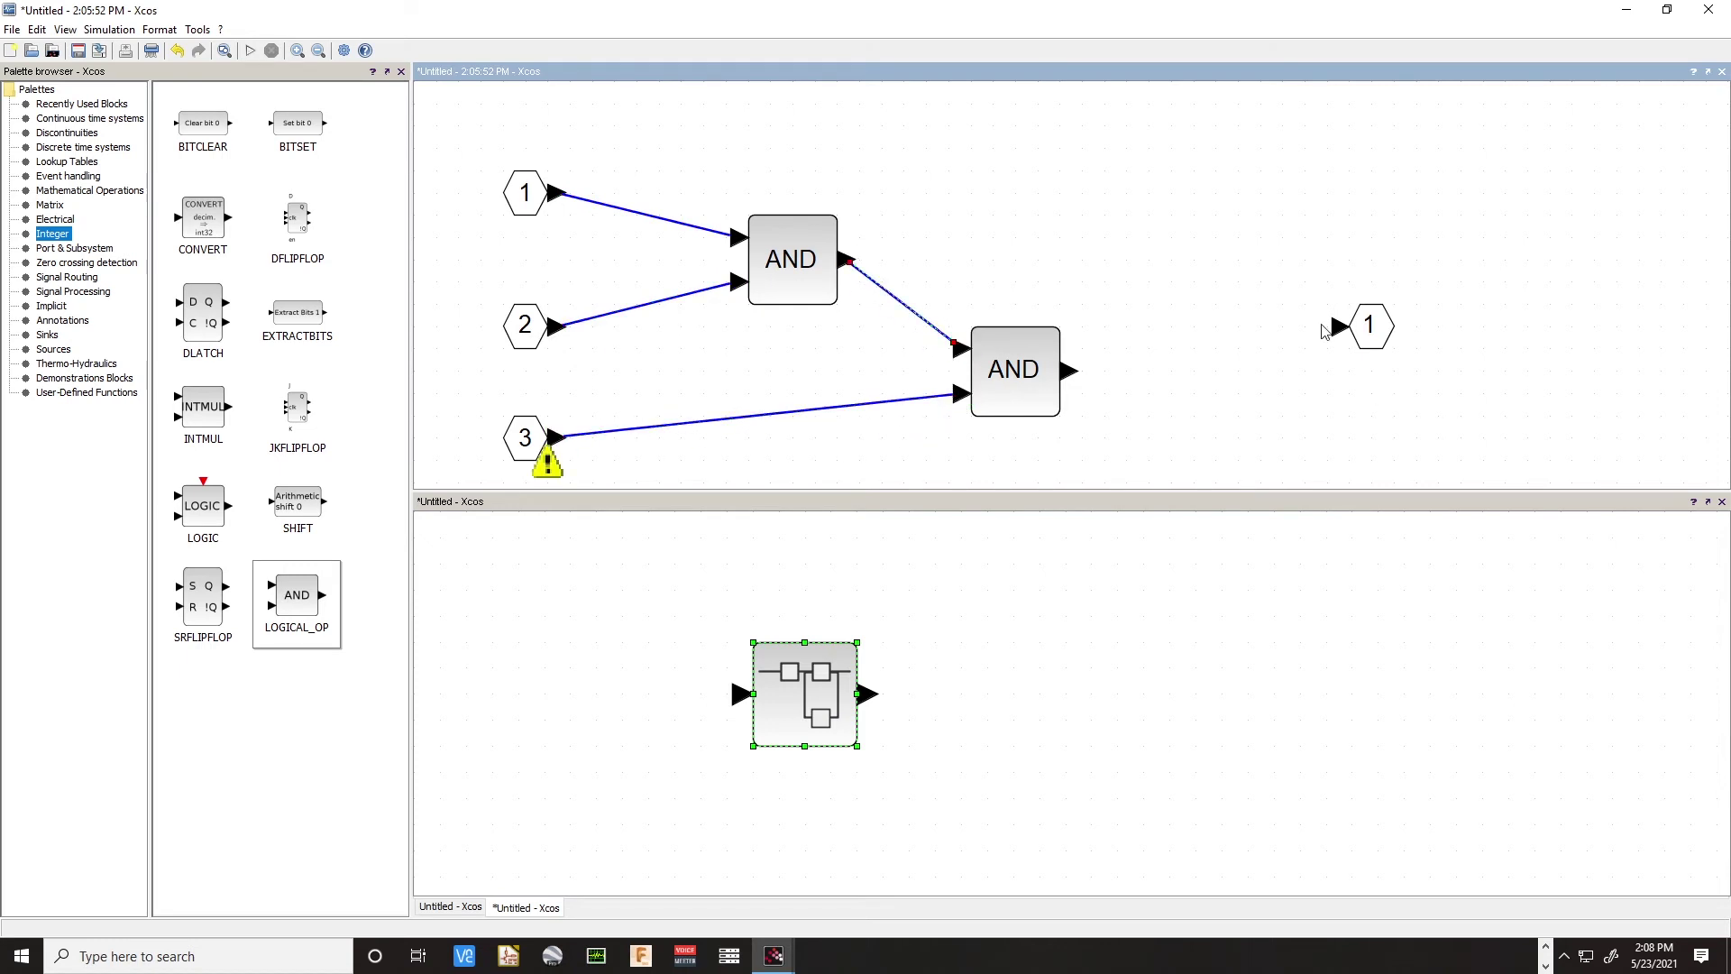
left_click_drag(1079, 377, 1352, 335)
Set all links in the superblock diagram to horizontal routing
key("ctrl+a")
key("h")
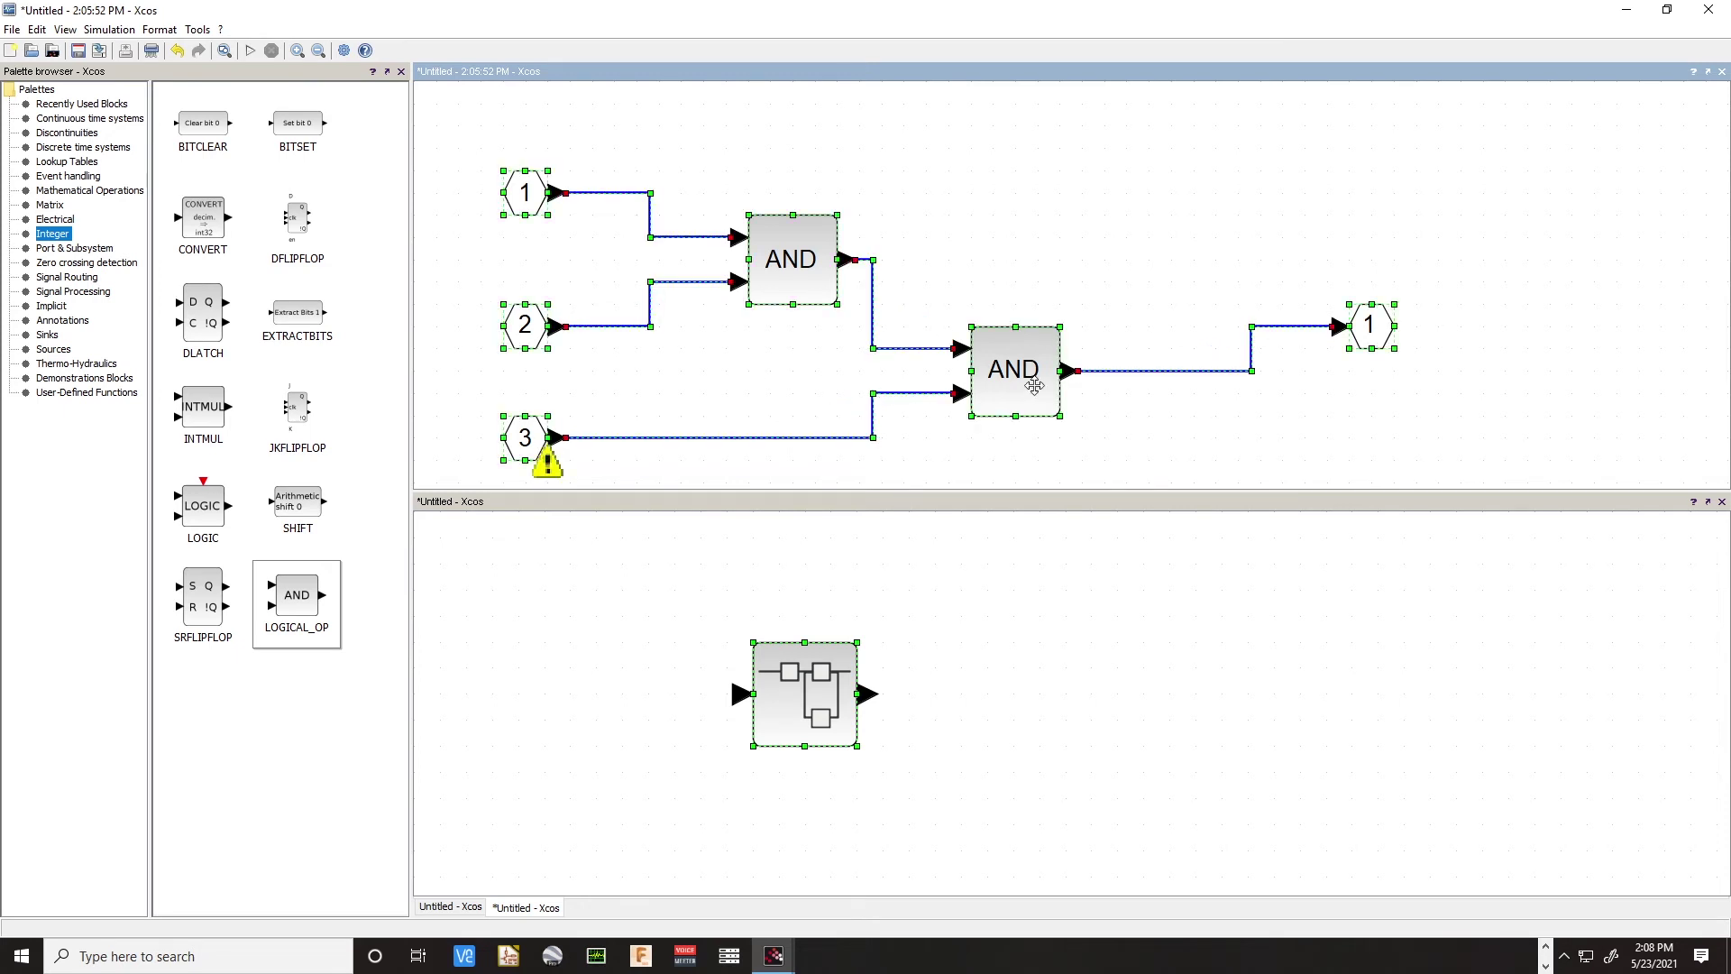
left_click(1024, 221)
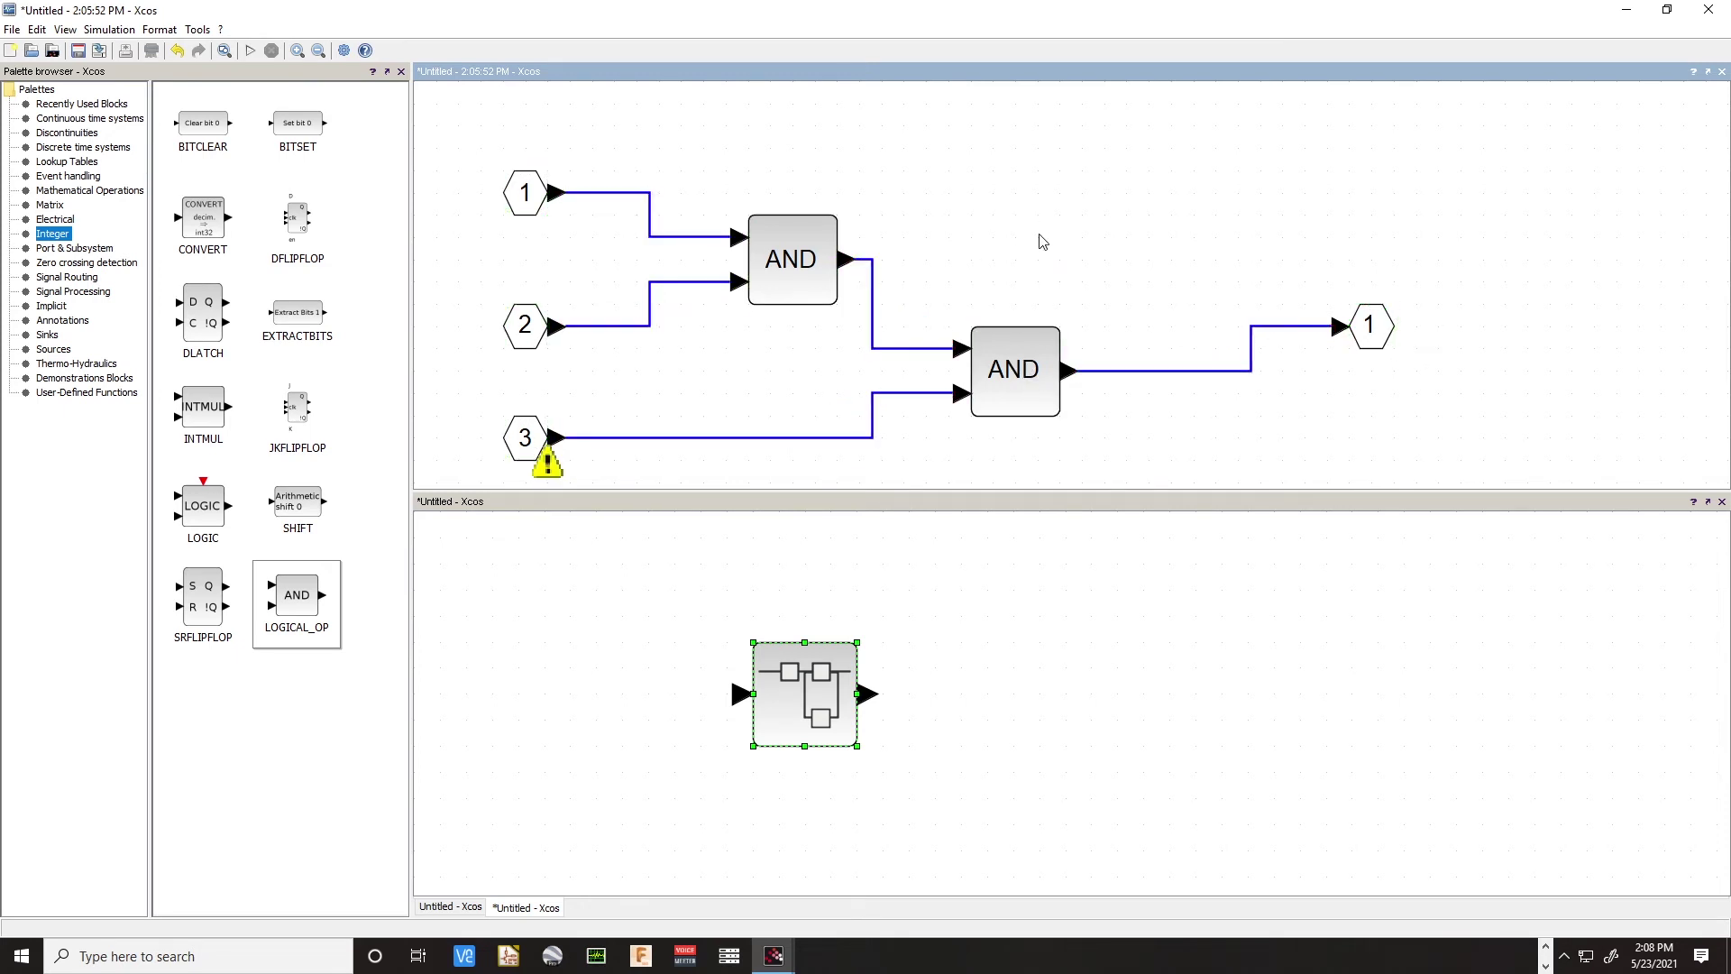
left_click(1023, 745)
left_click(799, 699)
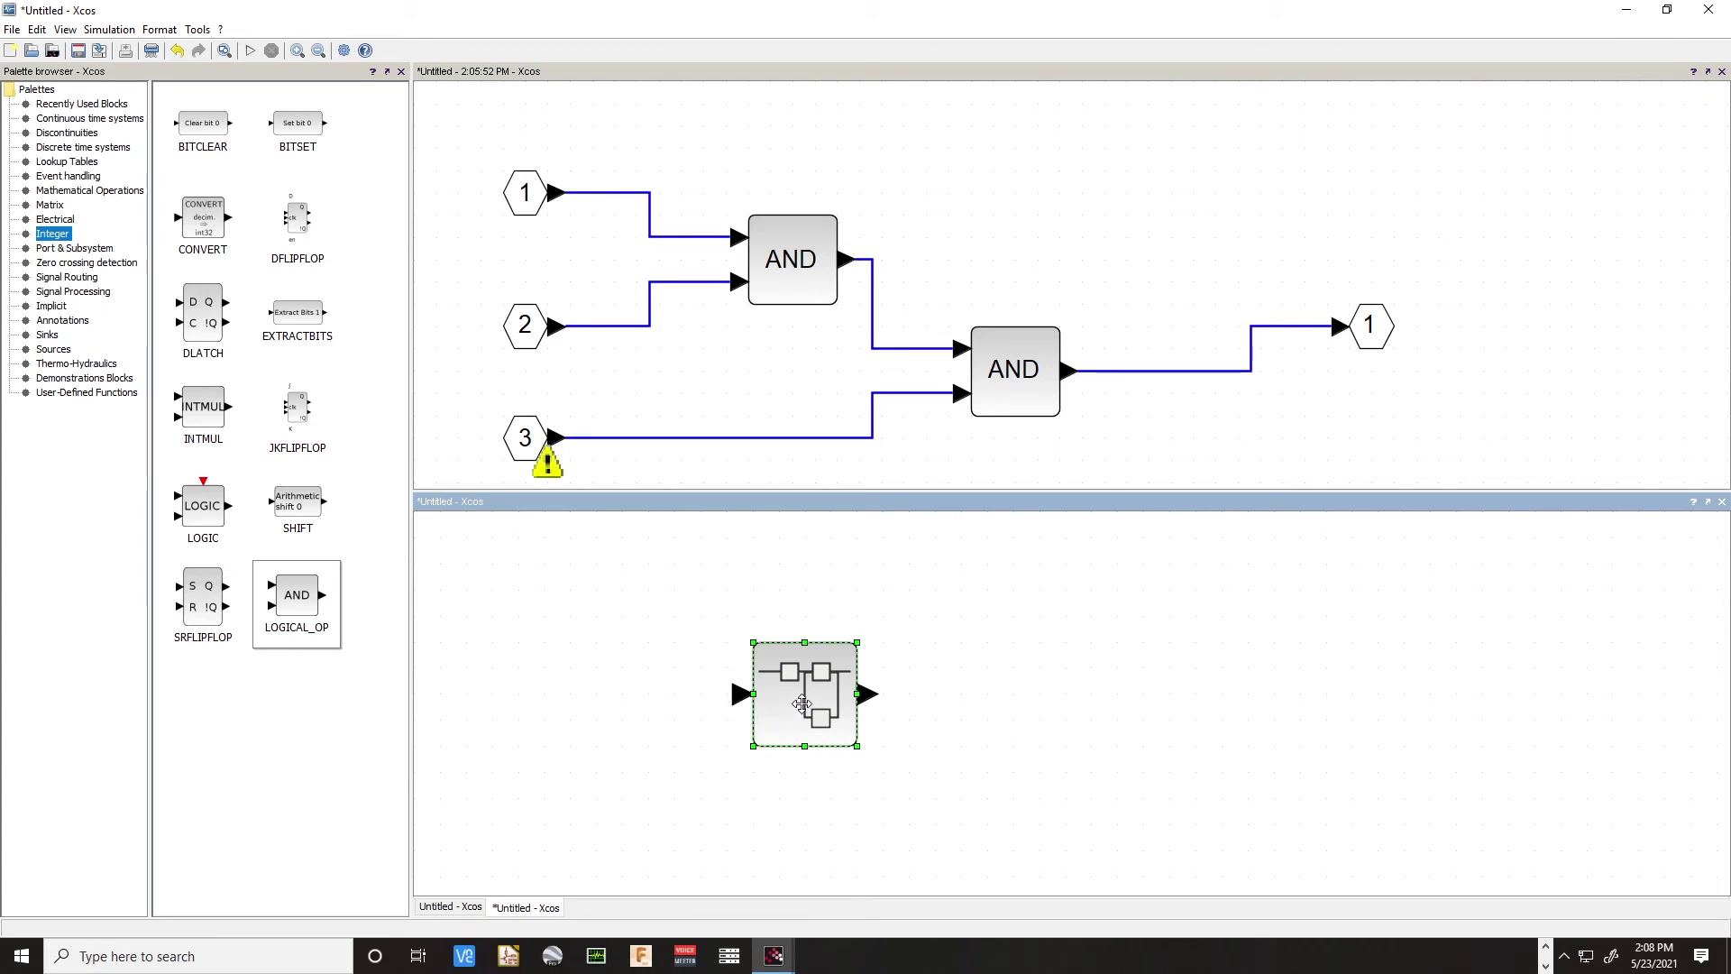
mouse_move(802, 703)
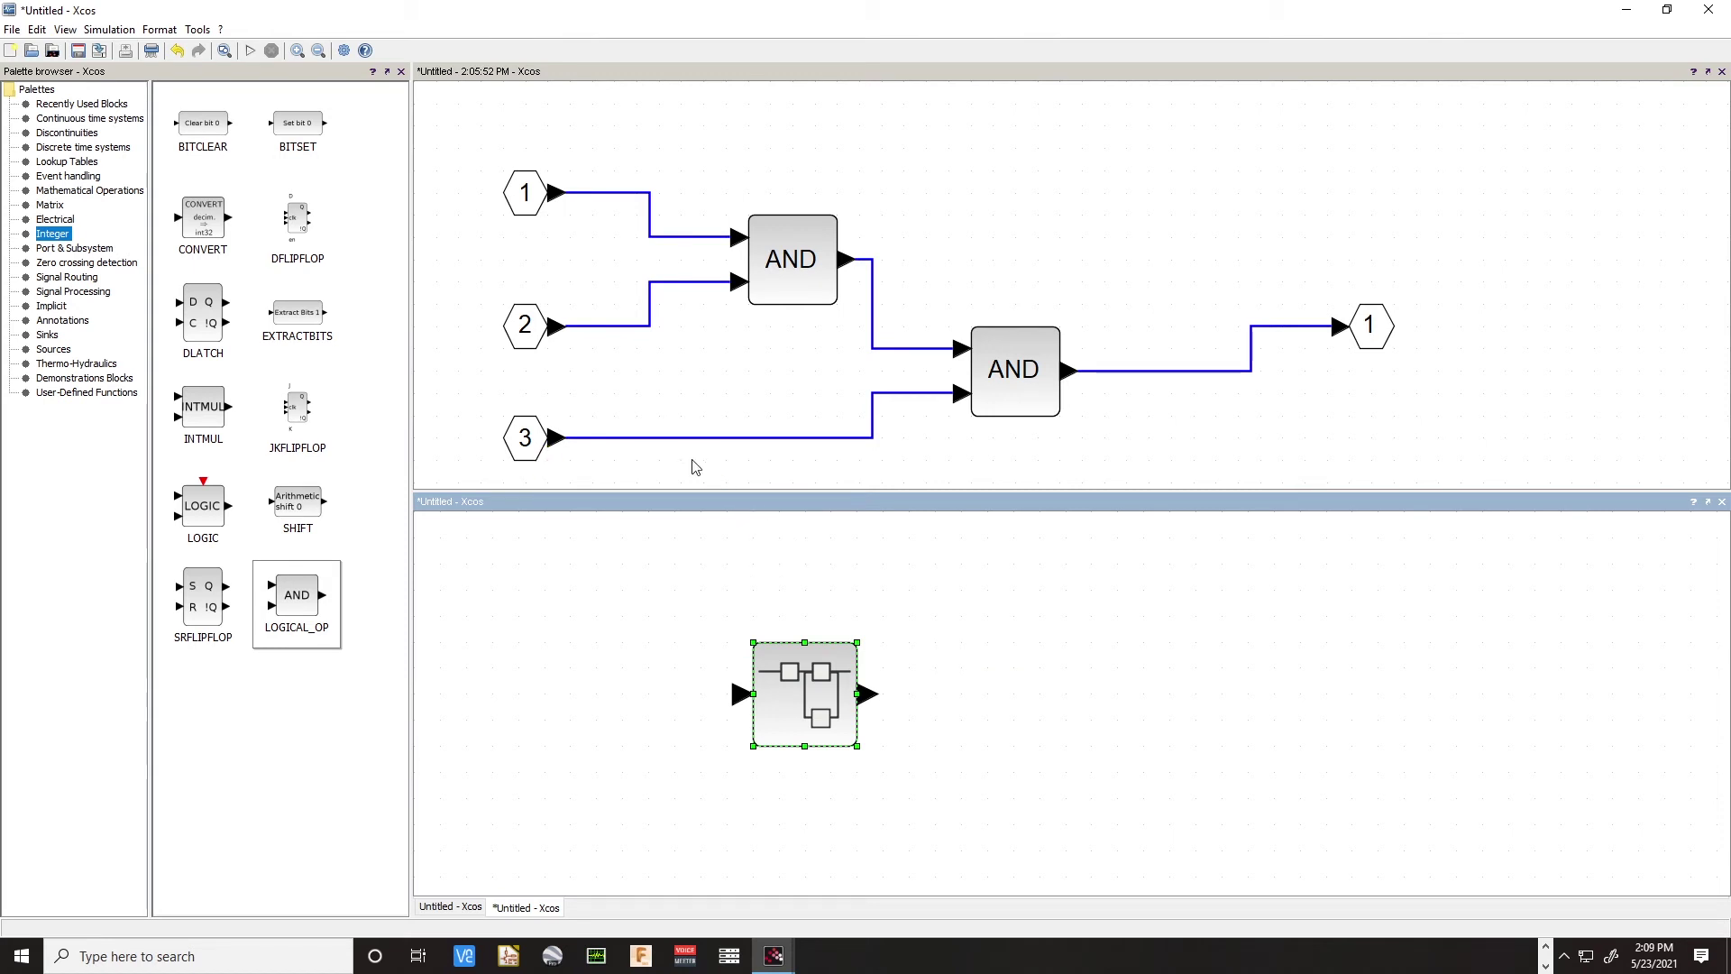
key("ctrl+s")
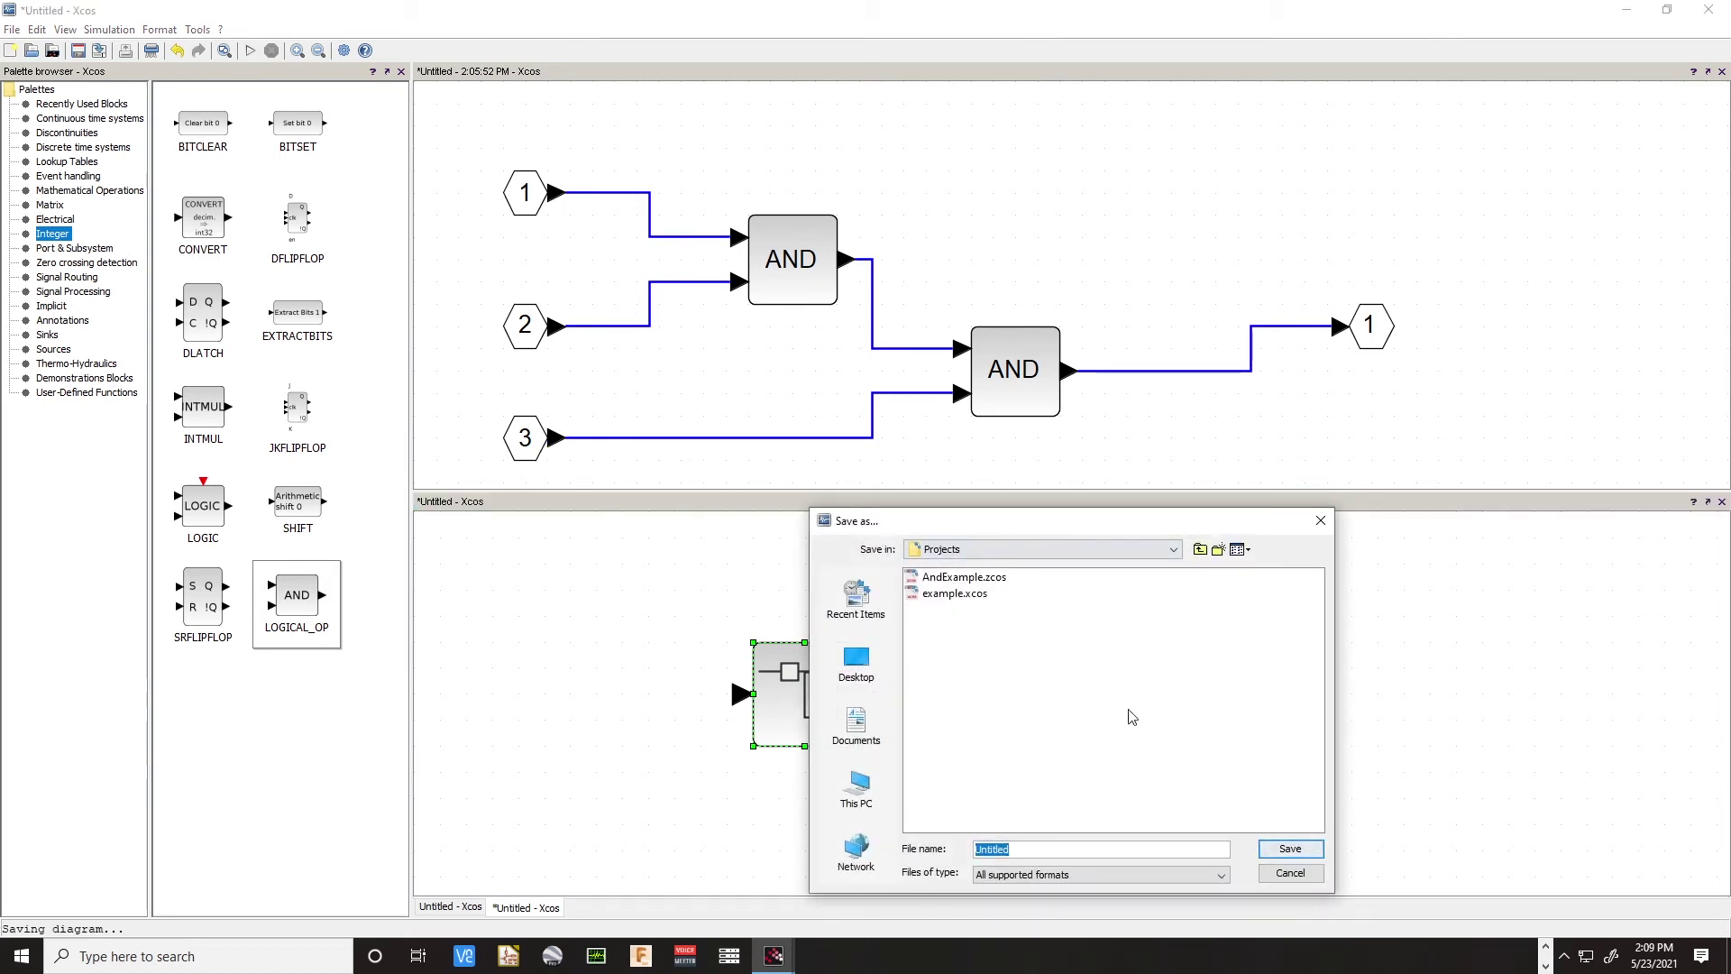
key("Escape")
Shift the superblock sideways toward the middle of the main diagram and open its block parameters
left_click_drag(793, 678, 890, 693)
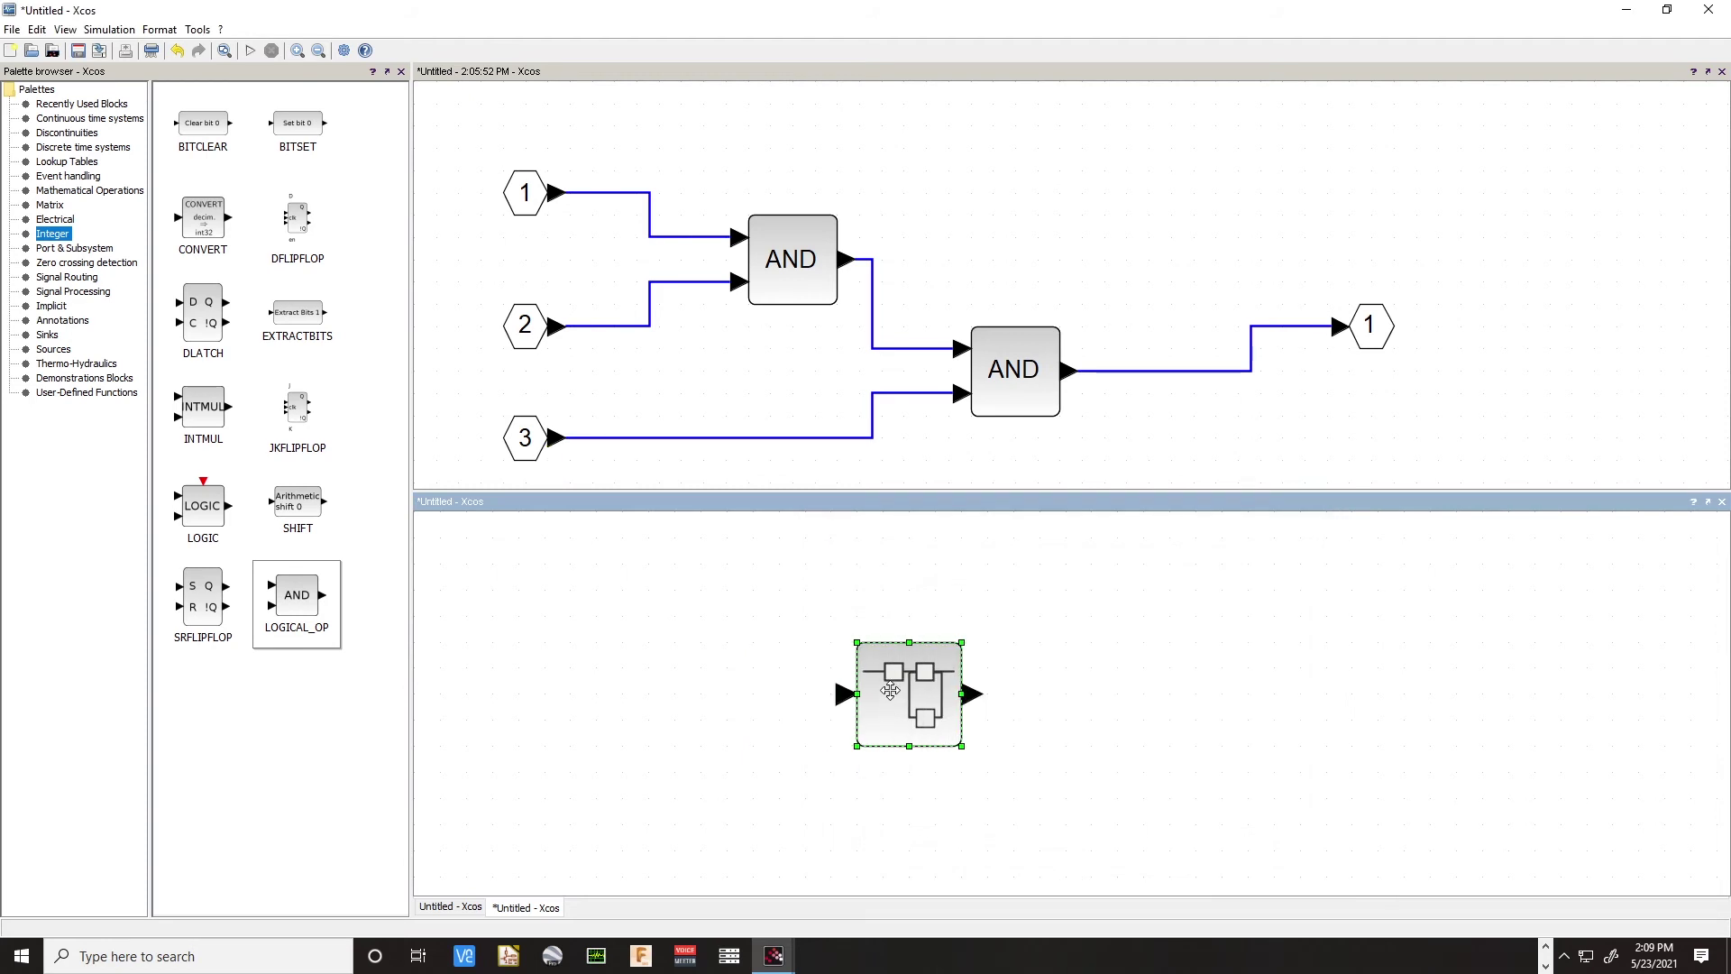
left_click(745, 675)
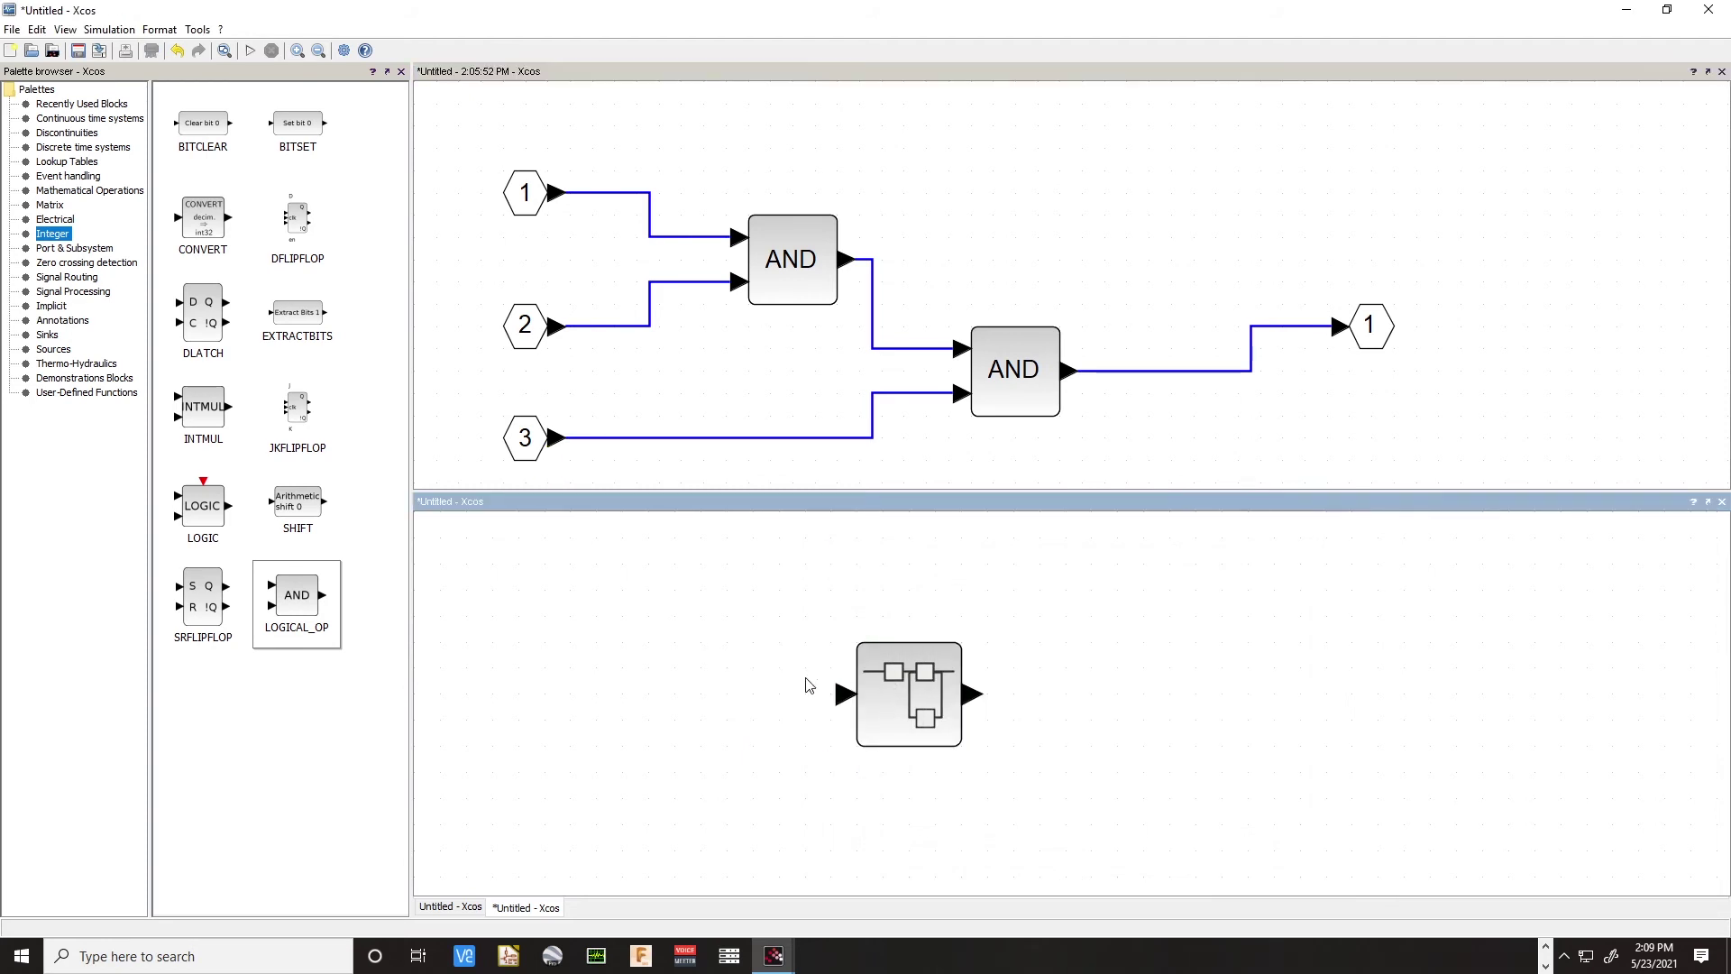
left_click(929, 717)
right_click(916, 704)
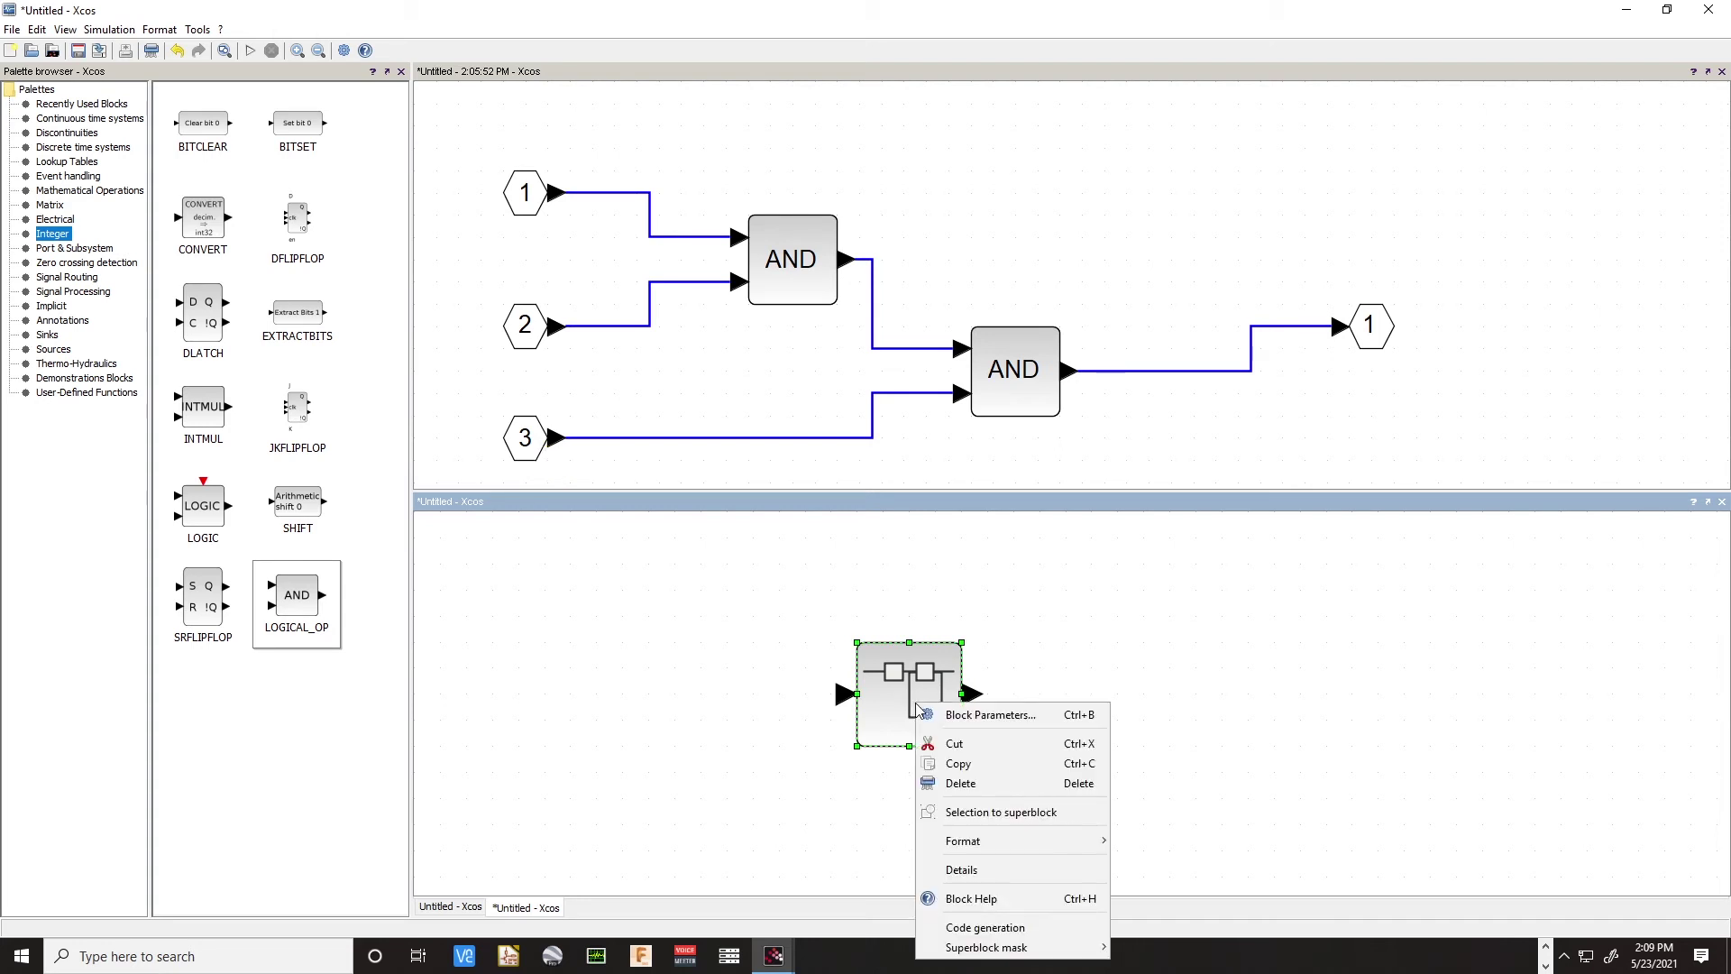
left_click(952, 717)
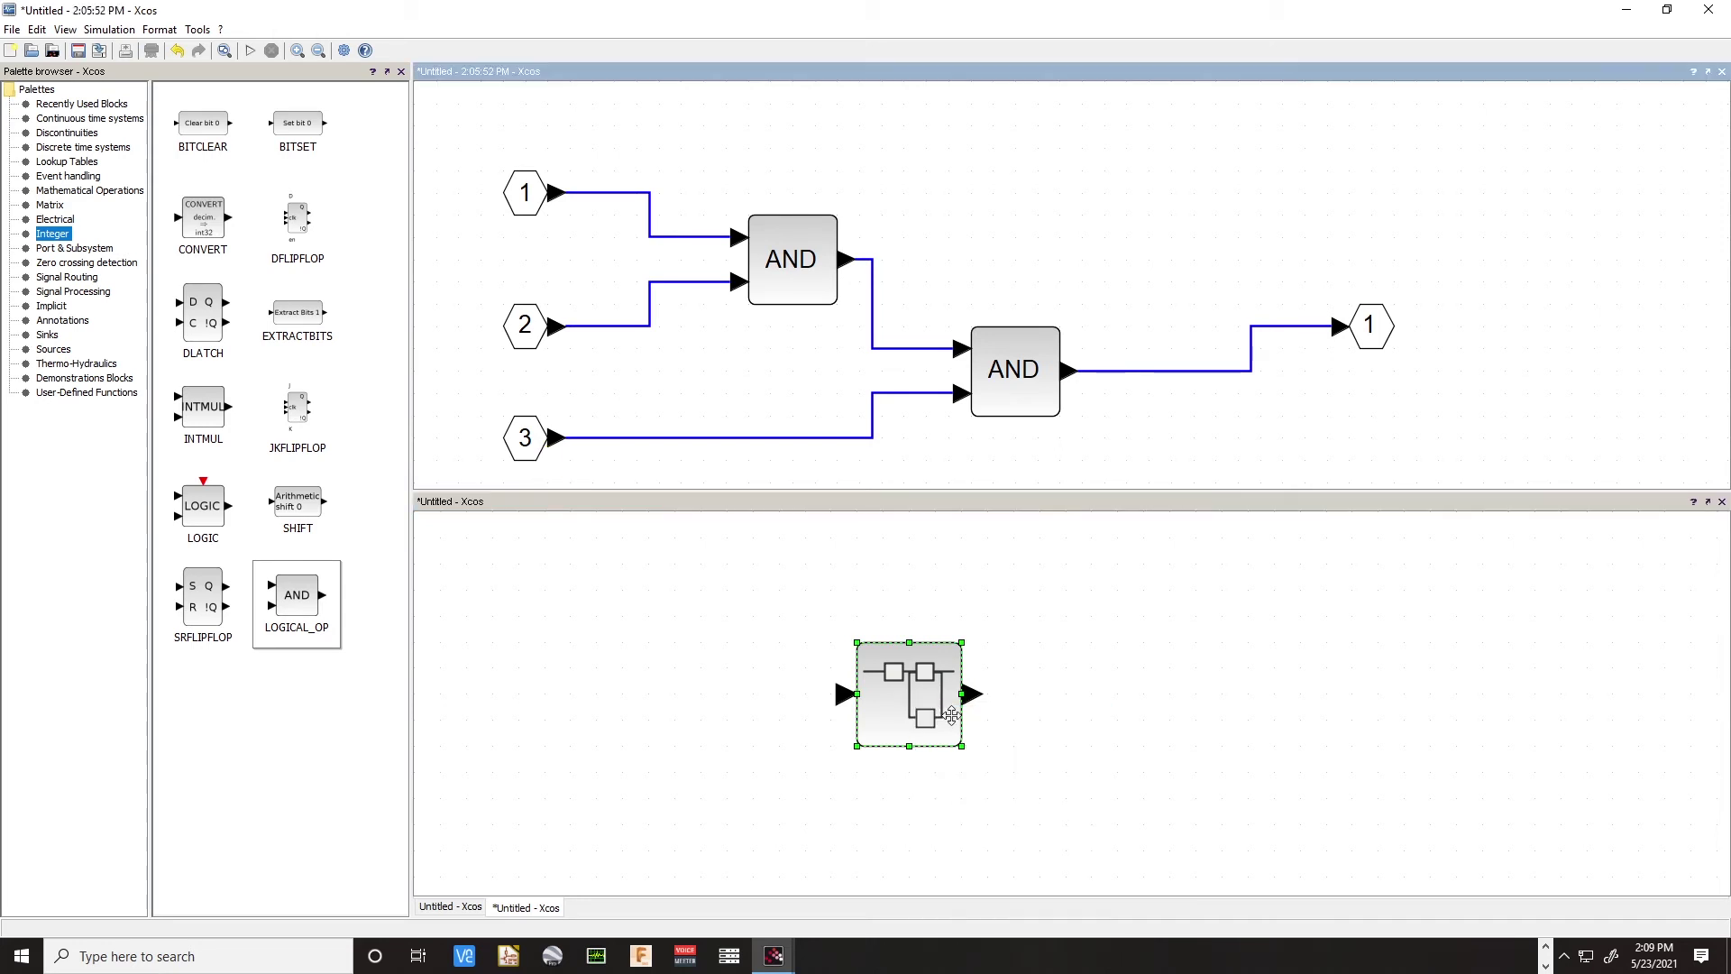
Run the simulation of the new diagram and inspect the marker on the superblock
mouse_move(546, 468)
left_click(659, 635)
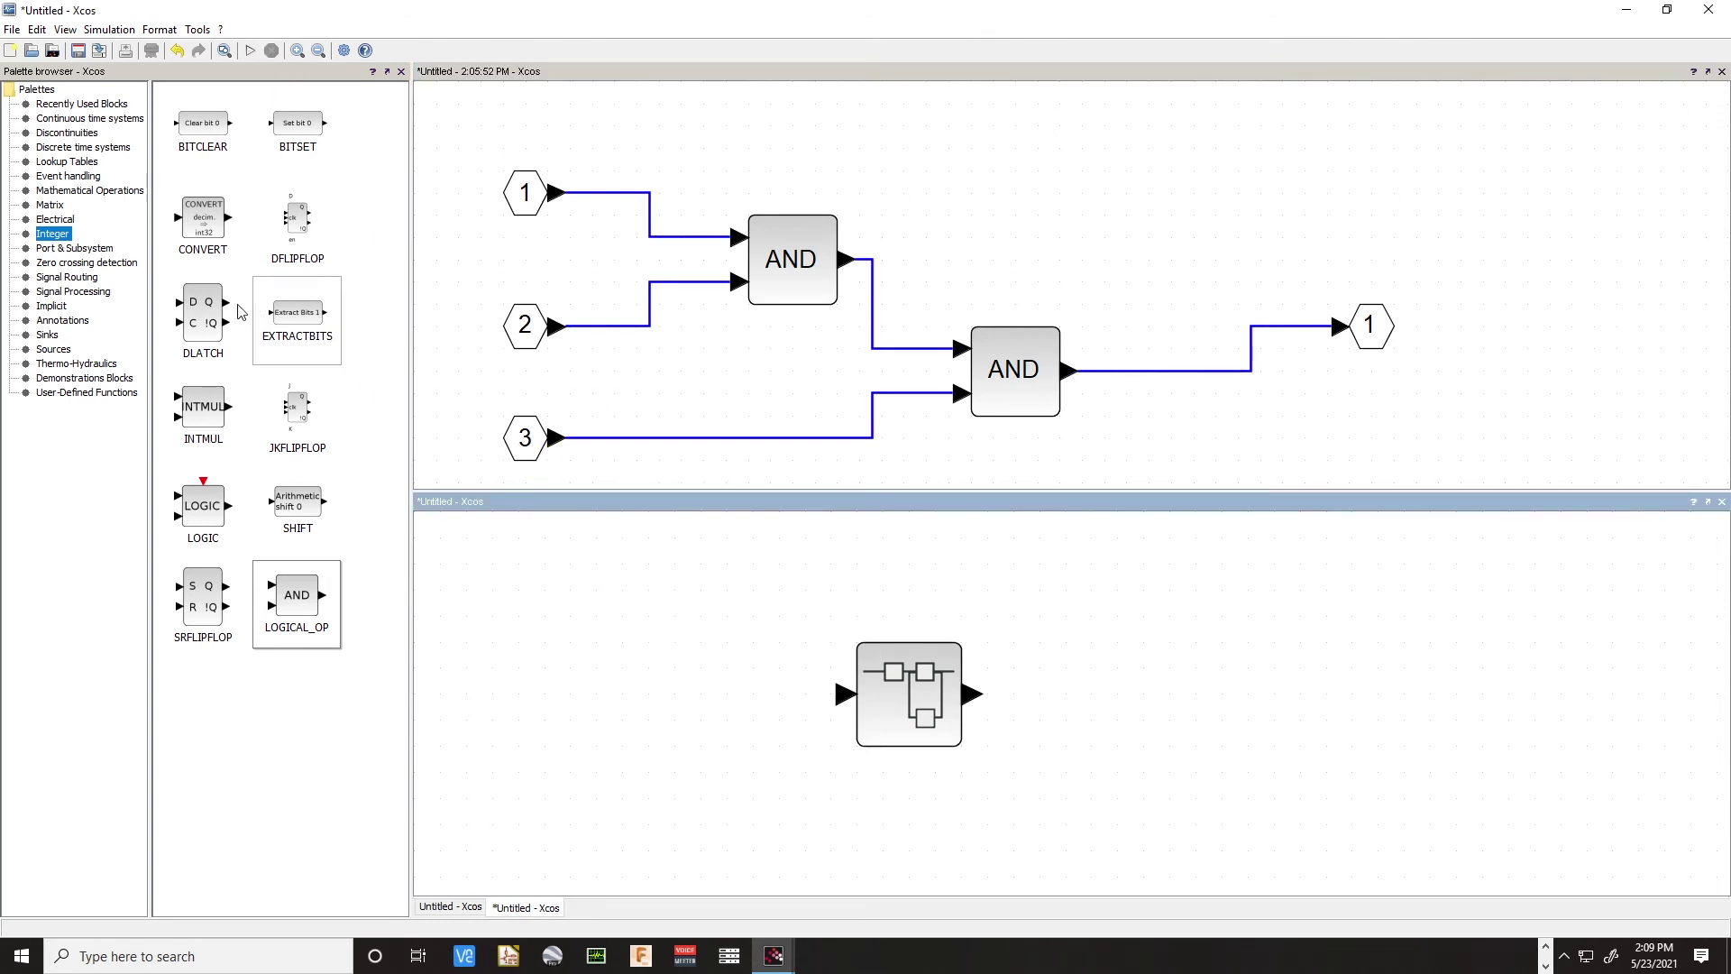
left_click(251, 52)
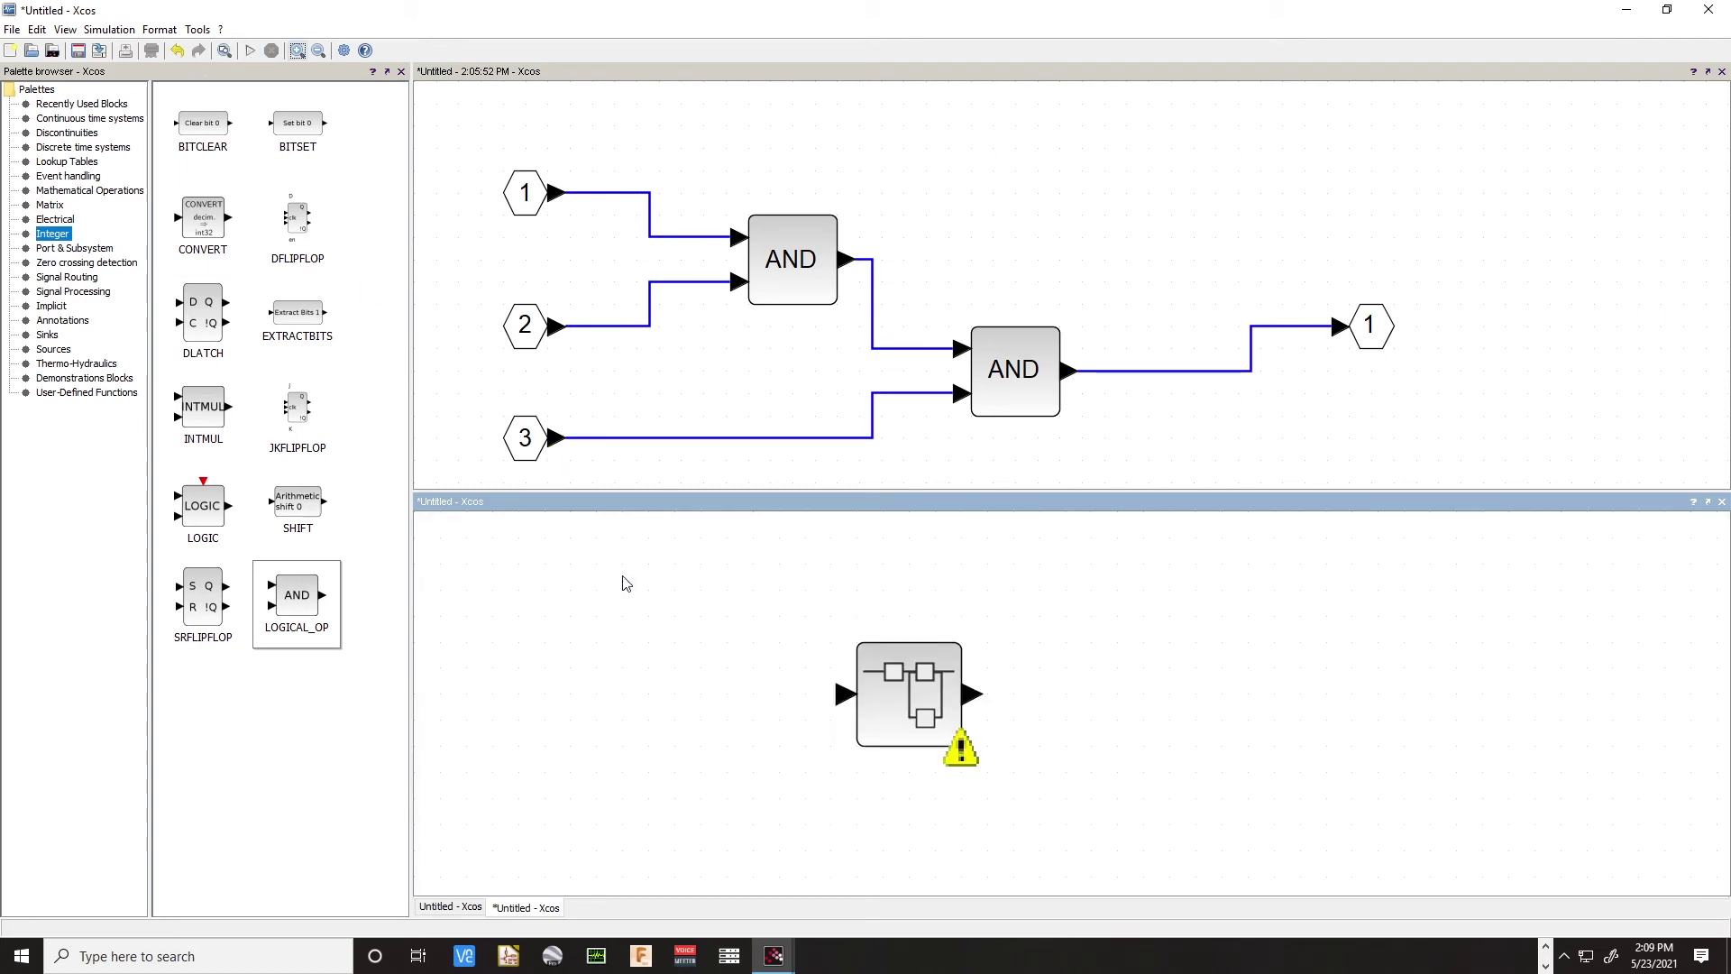
mouse_move(961, 756)
Copy the upper clock and pulse generator from the AndExample diagram into the new diagram, placing them beside the superblock
left_click(451, 909)
scroll(692, 789, "down", 3)
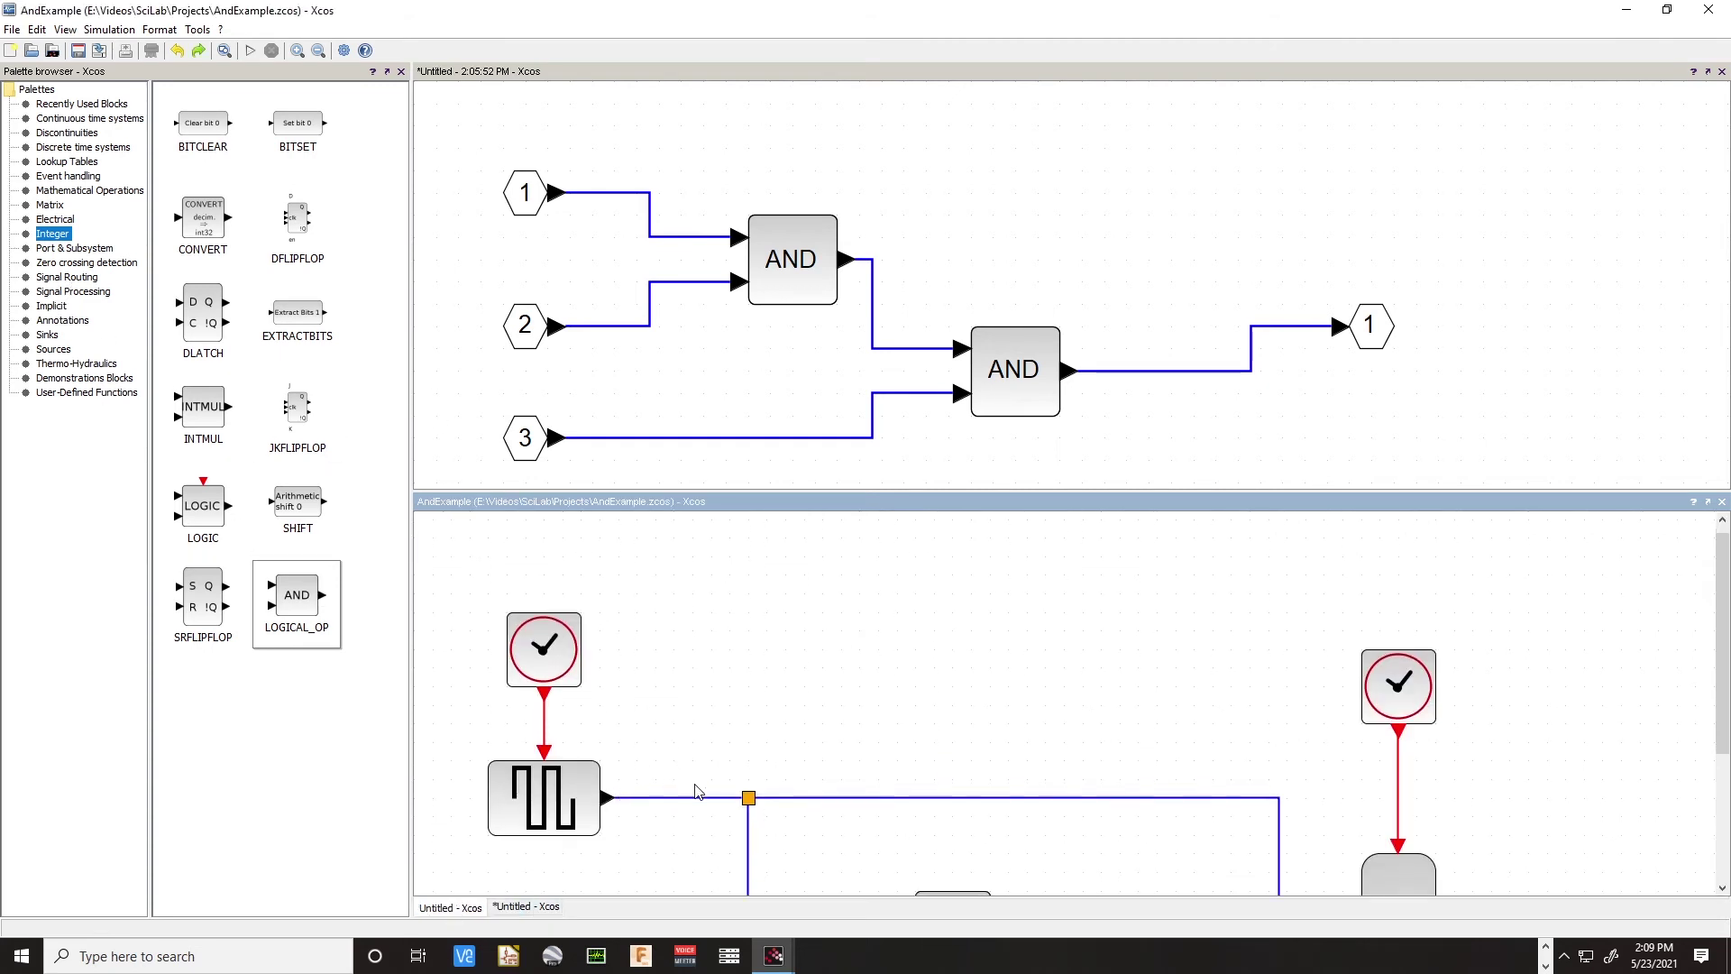
left_click_drag(431, 557, 674, 879)
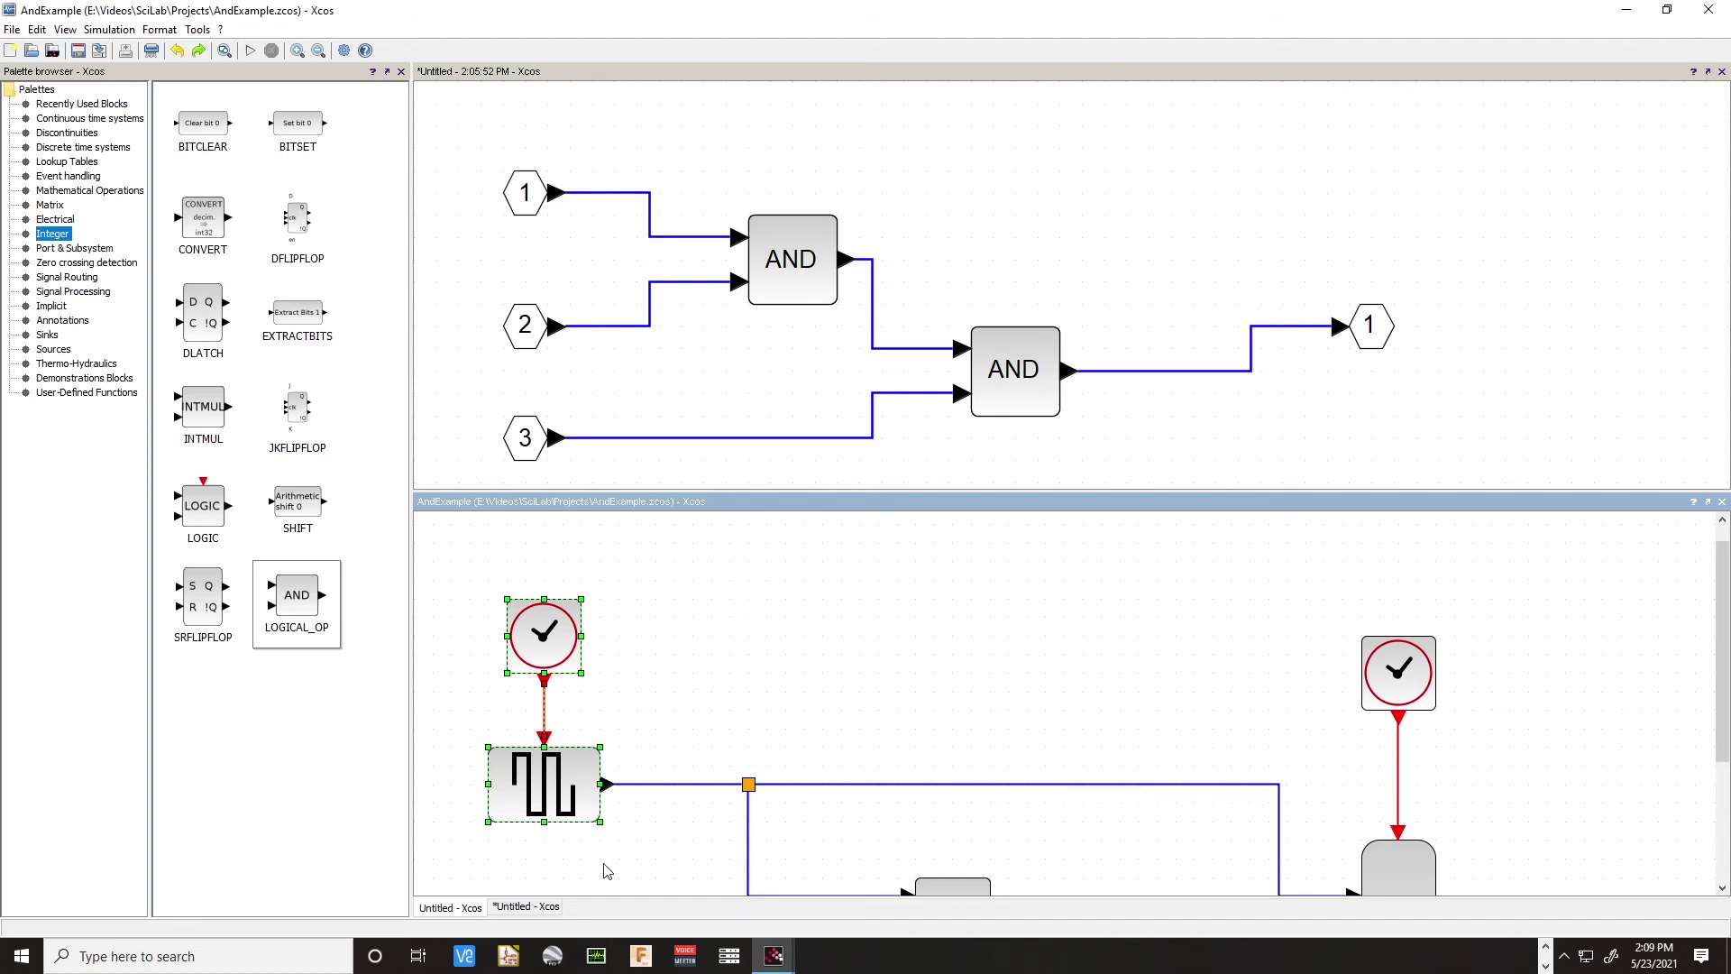
left_click(526, 907)
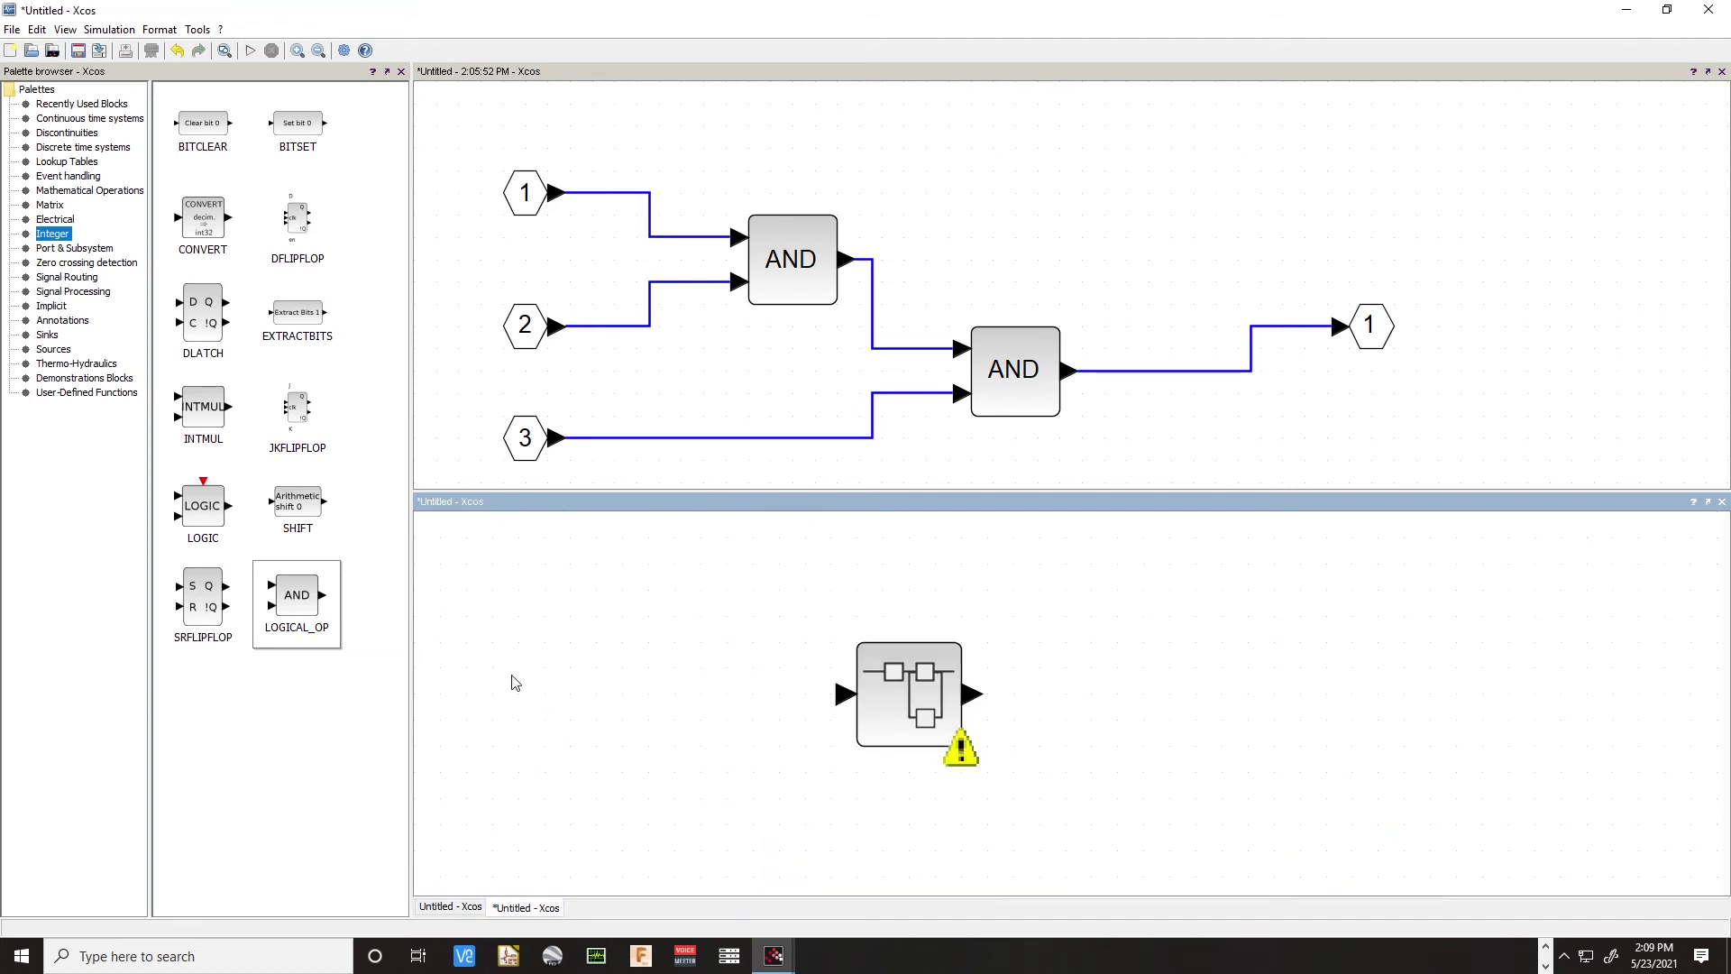
key("ctrl+v")
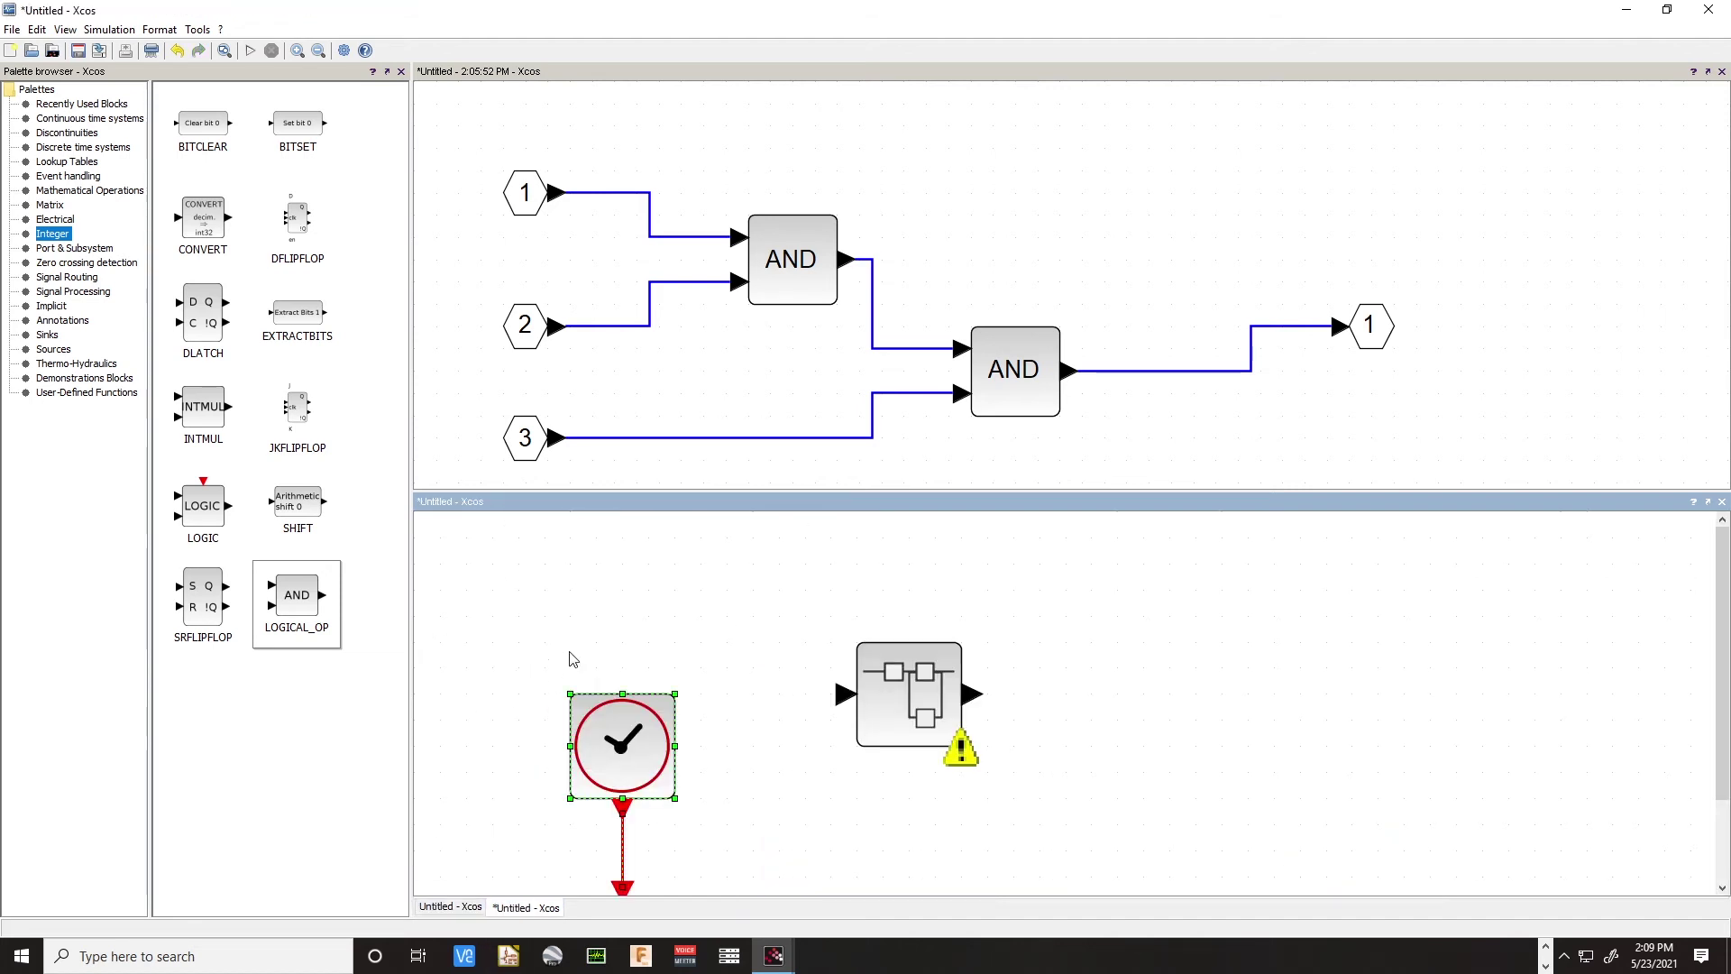
left_click_drag(608, 750, 557, 622)
Connect the pulse generator's output to the superblock's input and inspect the superblock's block information
left_click_drag(664, 822, 840, 699)
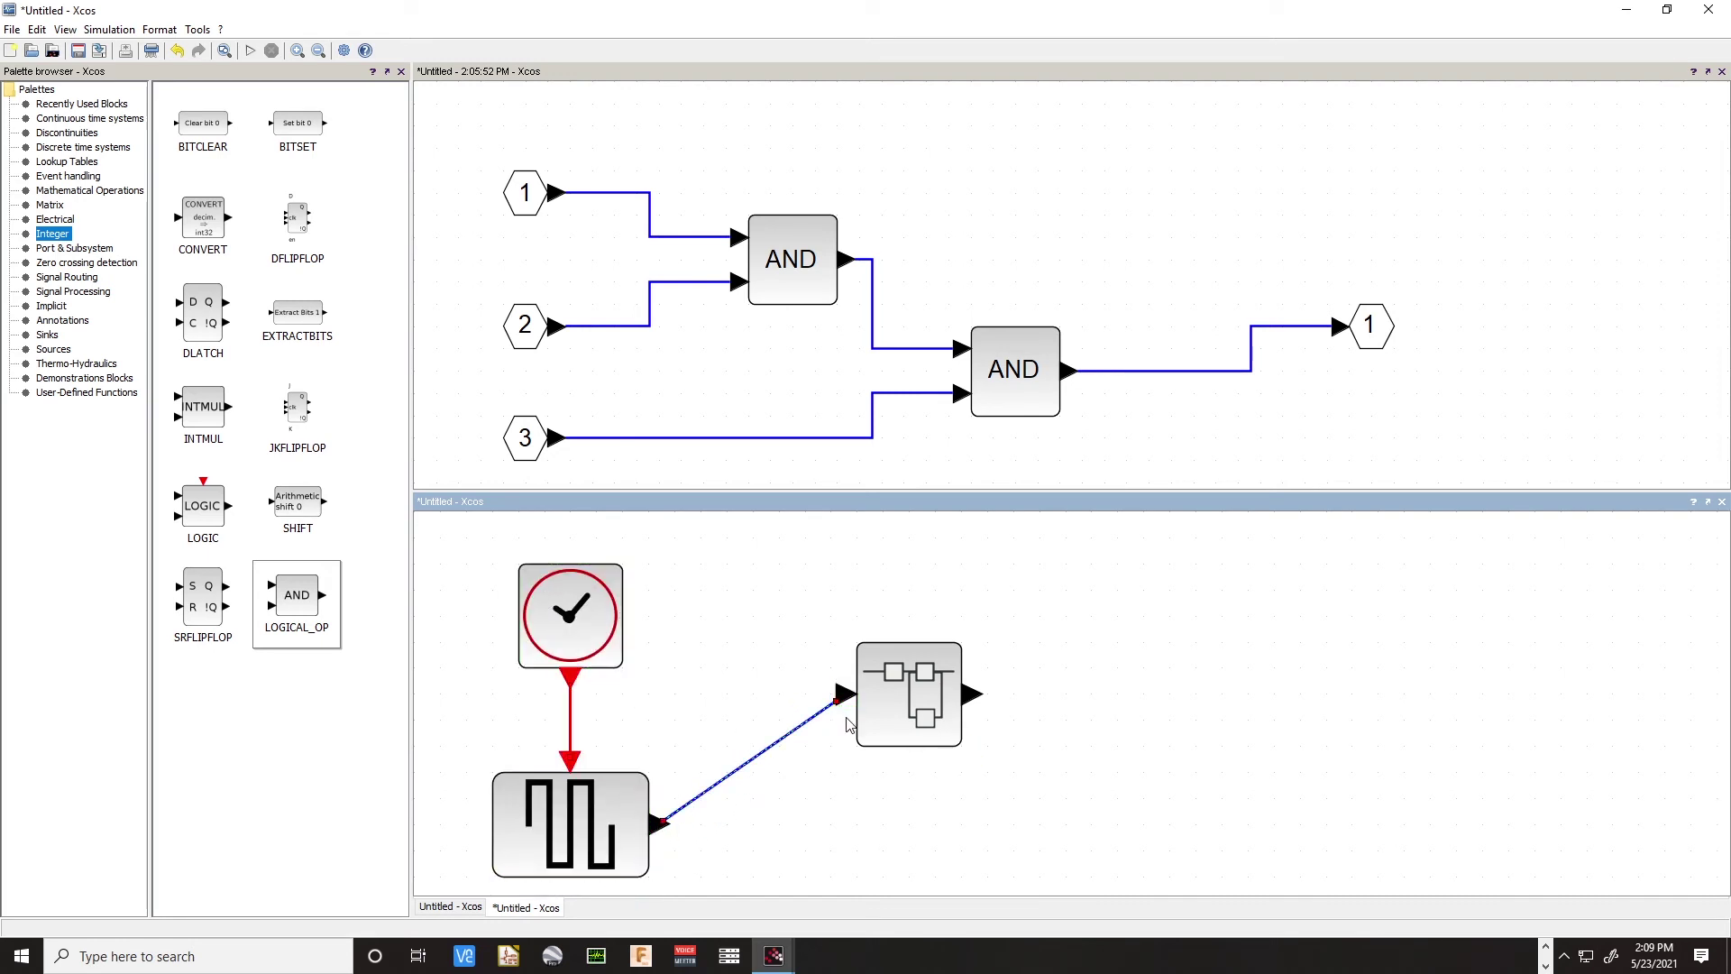
mouse_move(895, 741)
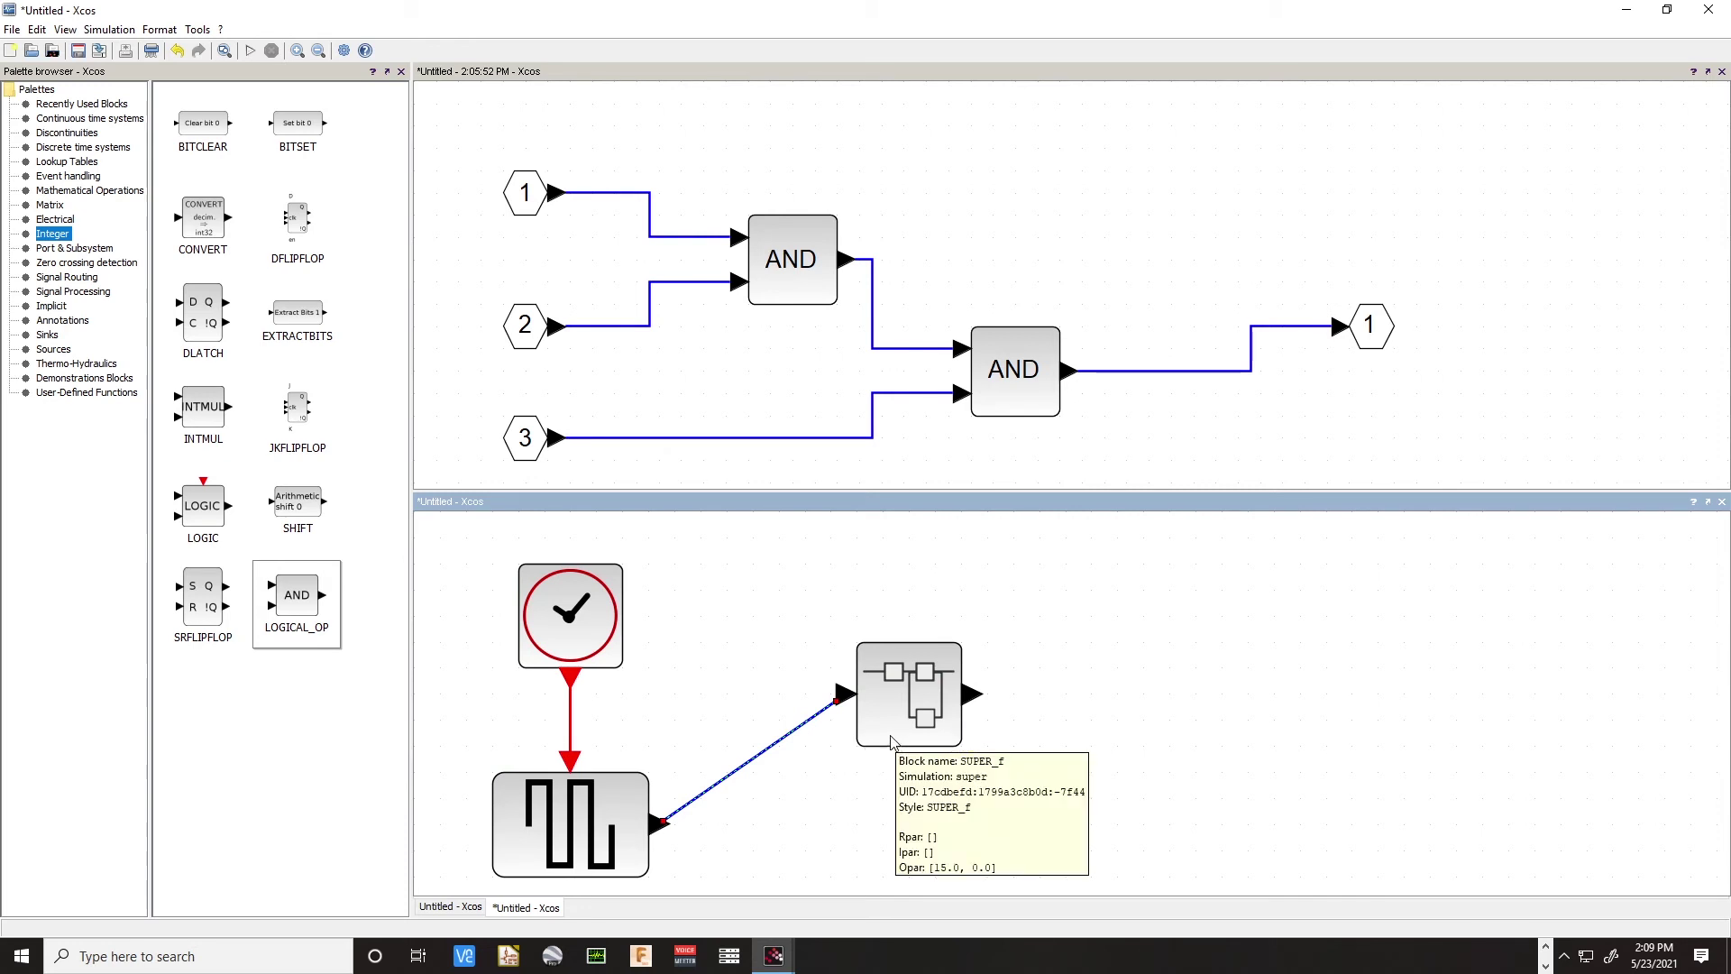
mouse_move(848, 701)
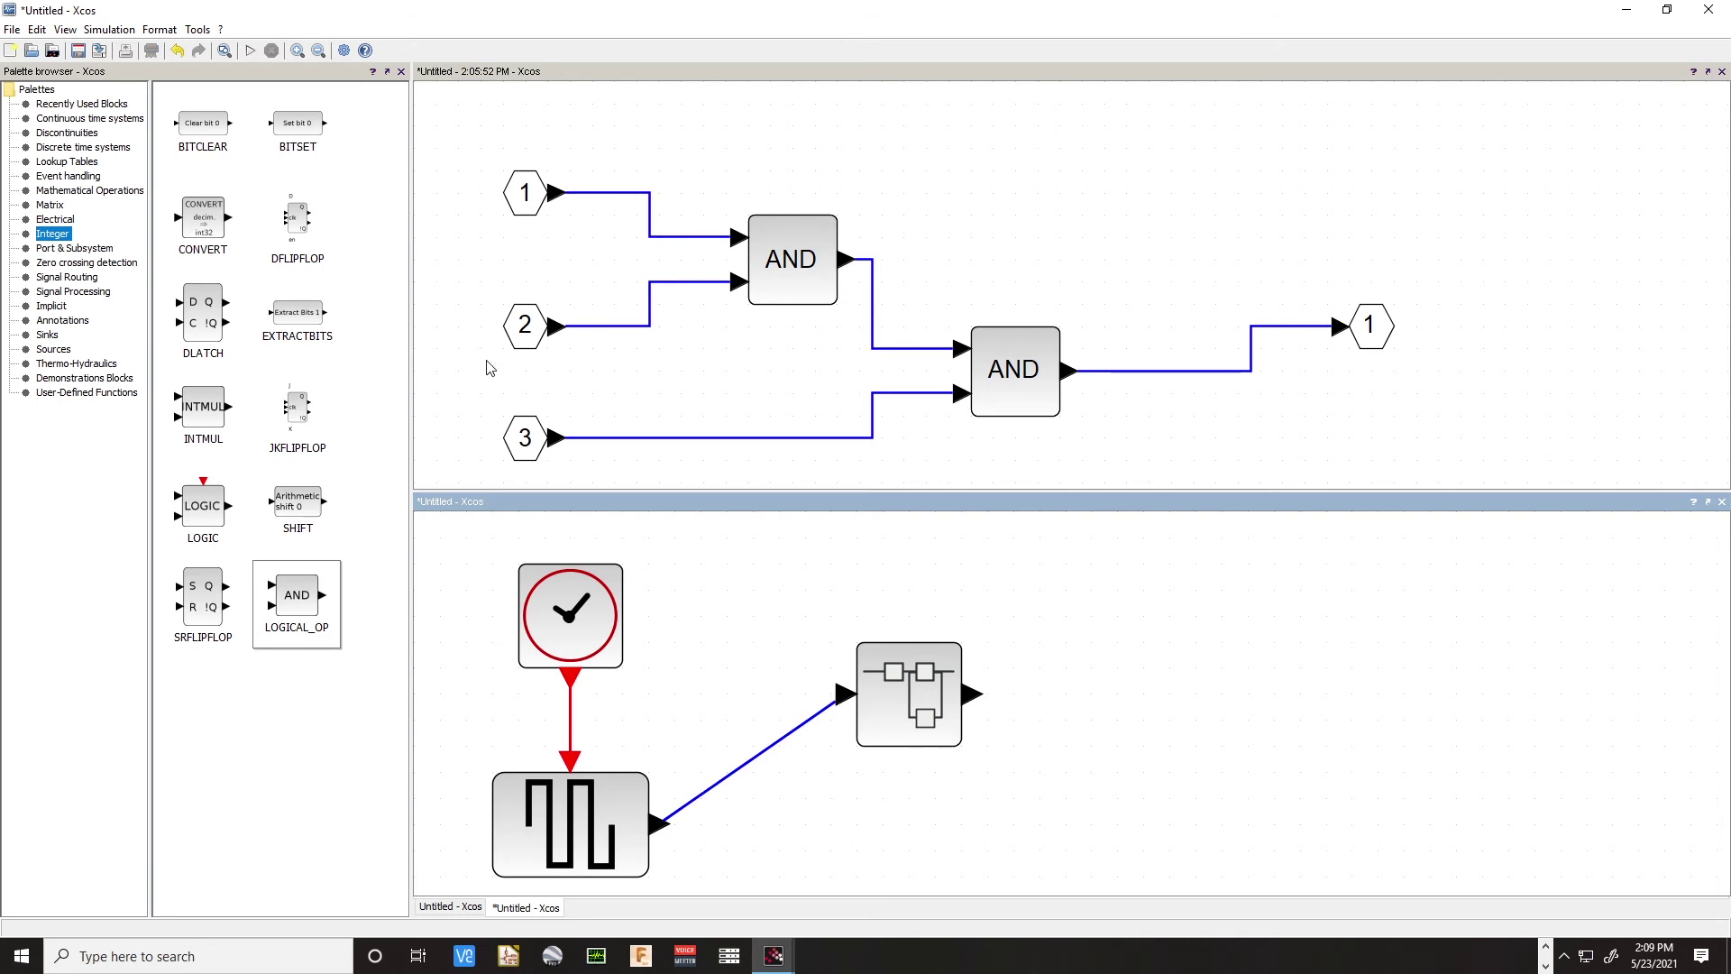
Check input ports 3, 2 and 1 in the superblock diagram
left_click(523, 448)
left_click(523, 329)
left_click(527, 200)
left_click(579, 270)
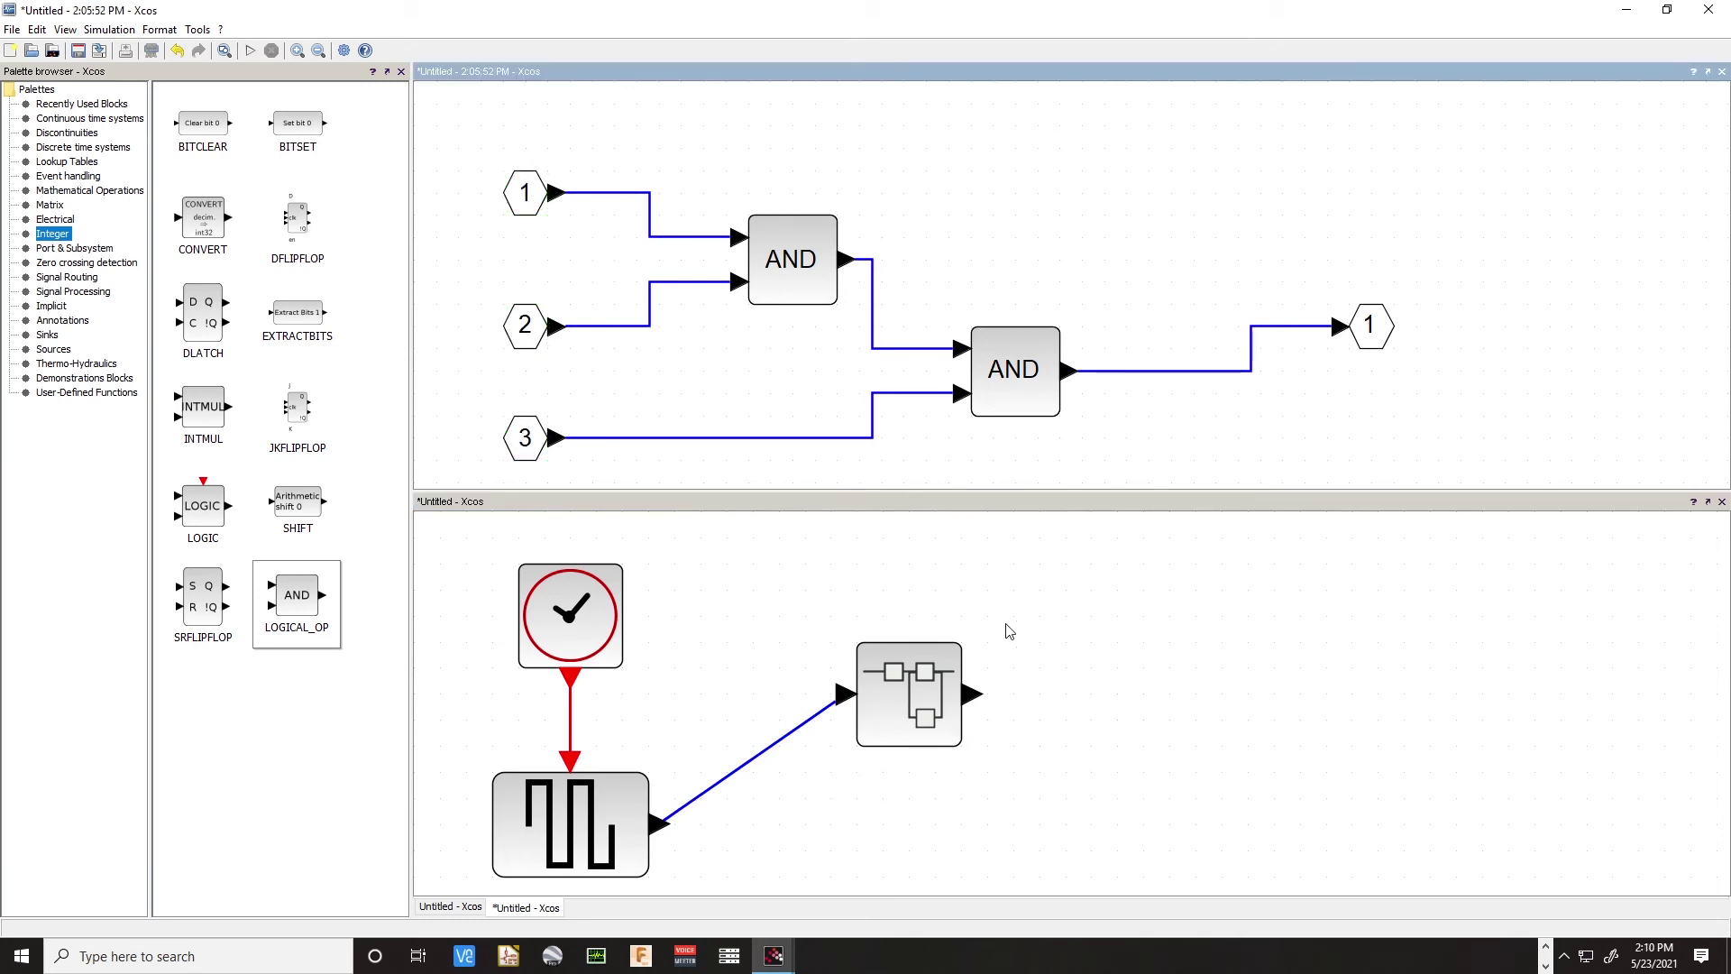
Review how the NAND gate, pulse generators and scope are wired in the AndExample diagram and return to the new diagram
left_click(447, 908)
scroll(969, 767, "down", 5)
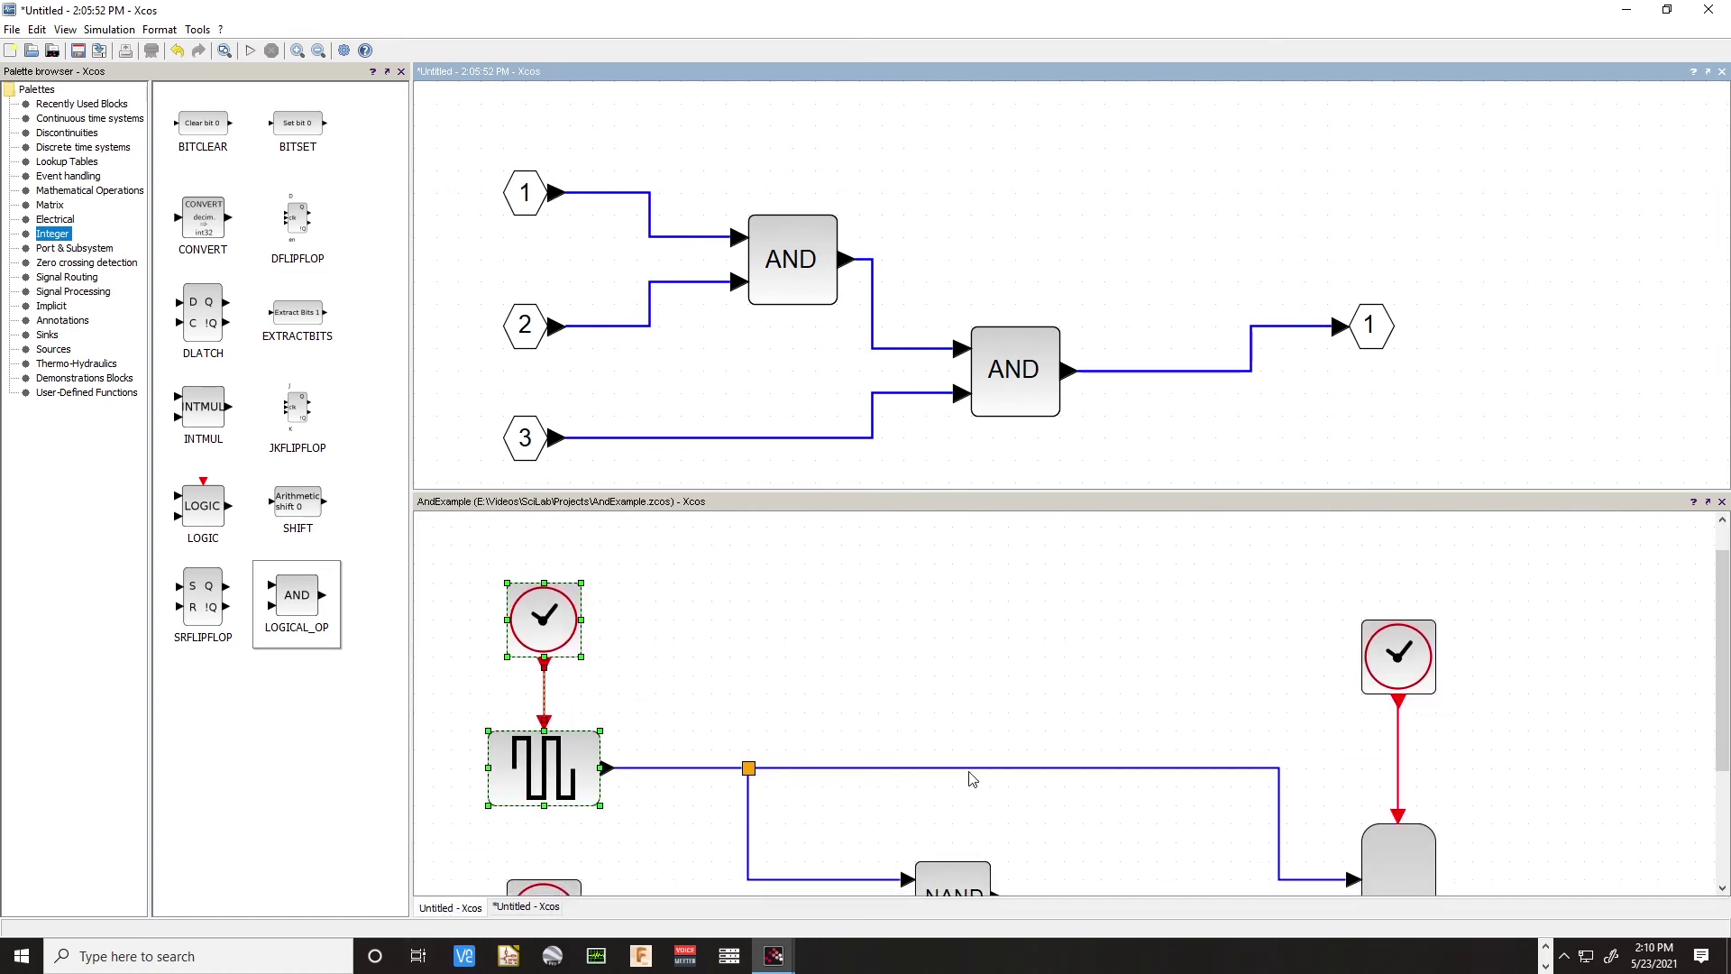
scroll(969, 764, "down", 4)
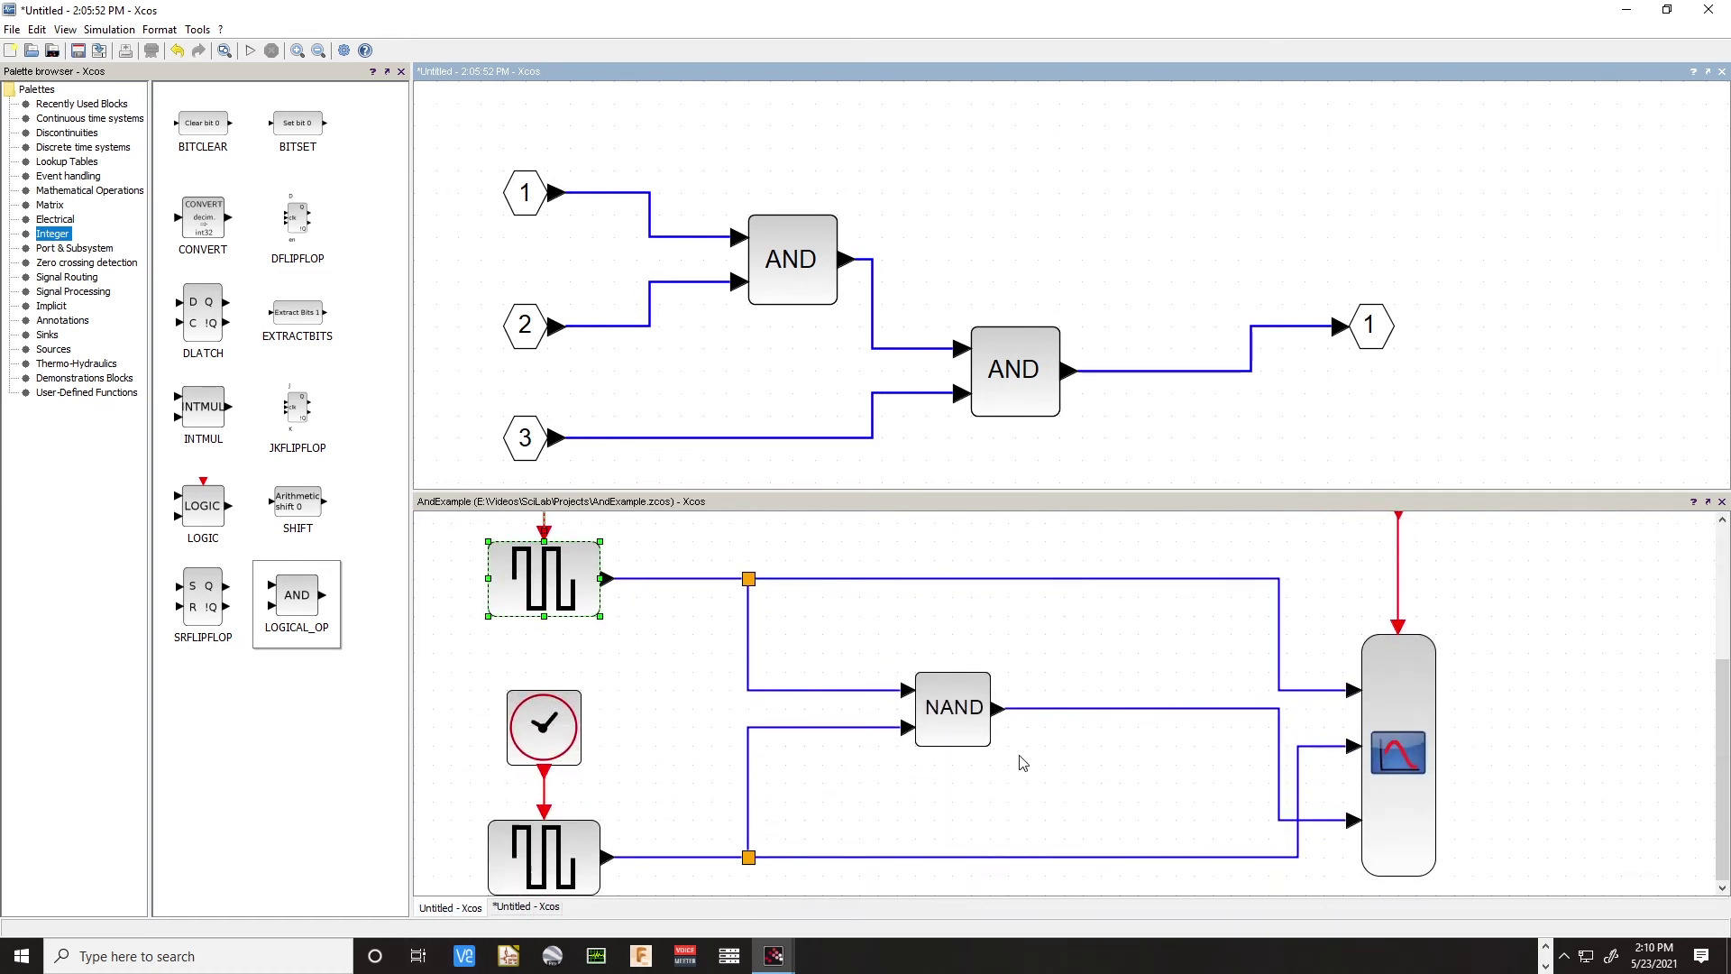
scroll(1449, 659, "up", 1)
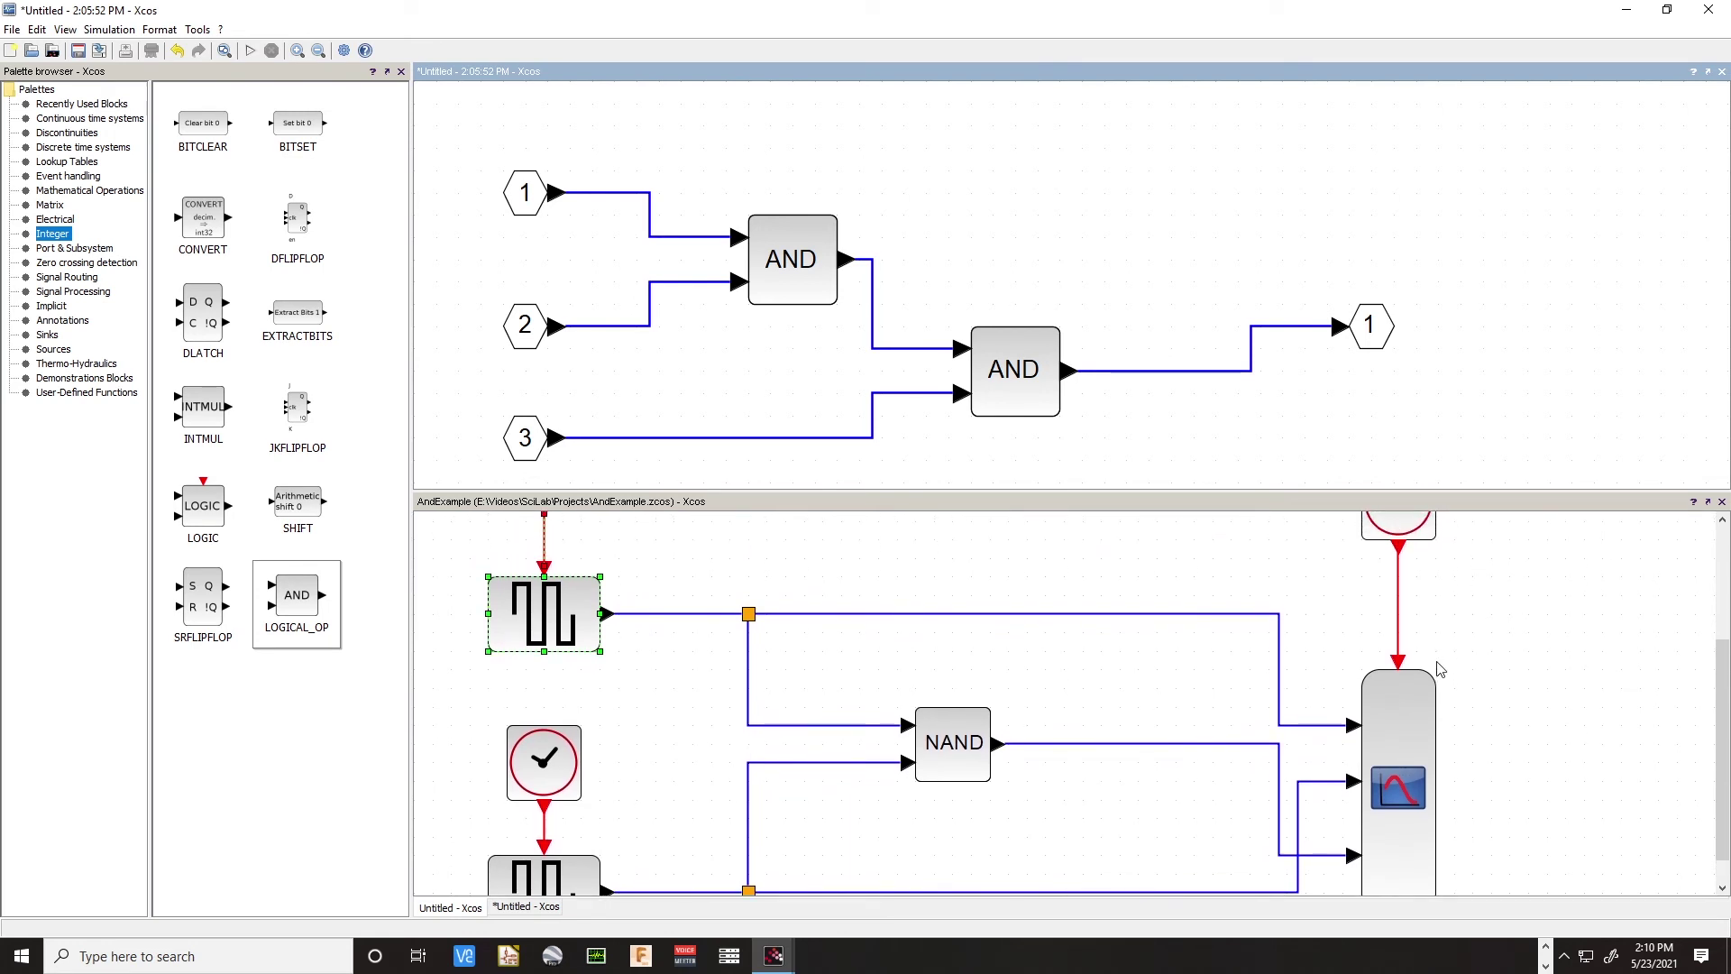
left_click(443, 909)
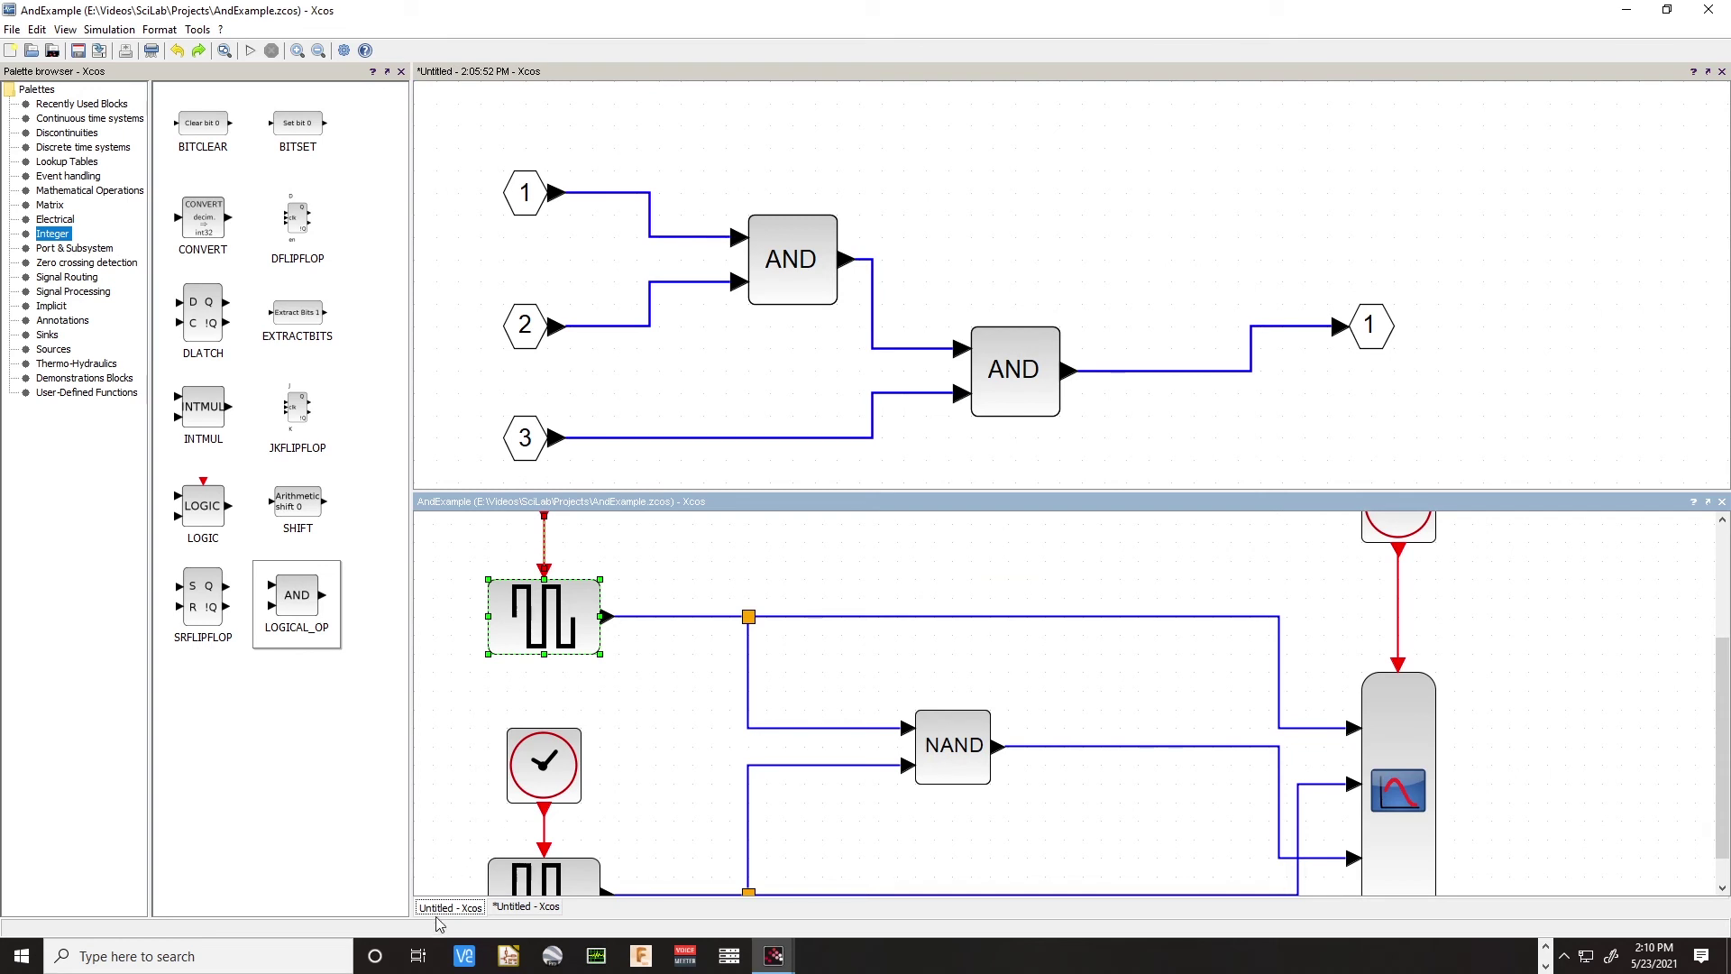
left_click(530, 908)
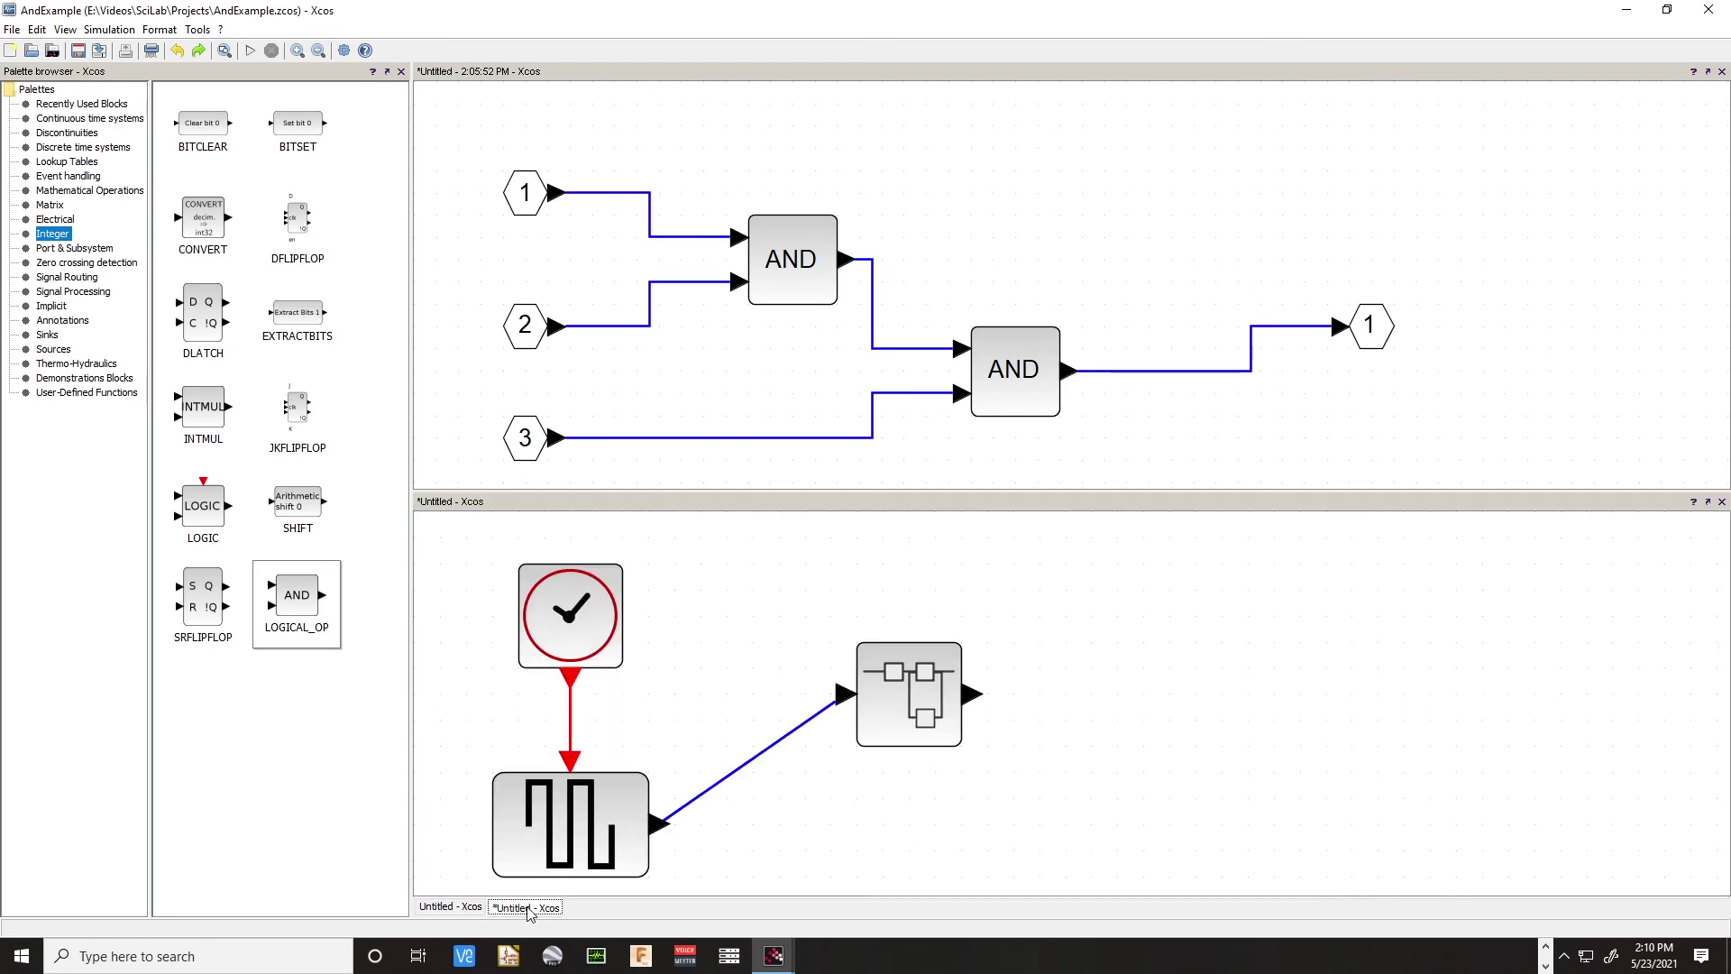
Close the superblock's inner diagram and delete the superblock from the main diagram
left_click(910, 697)
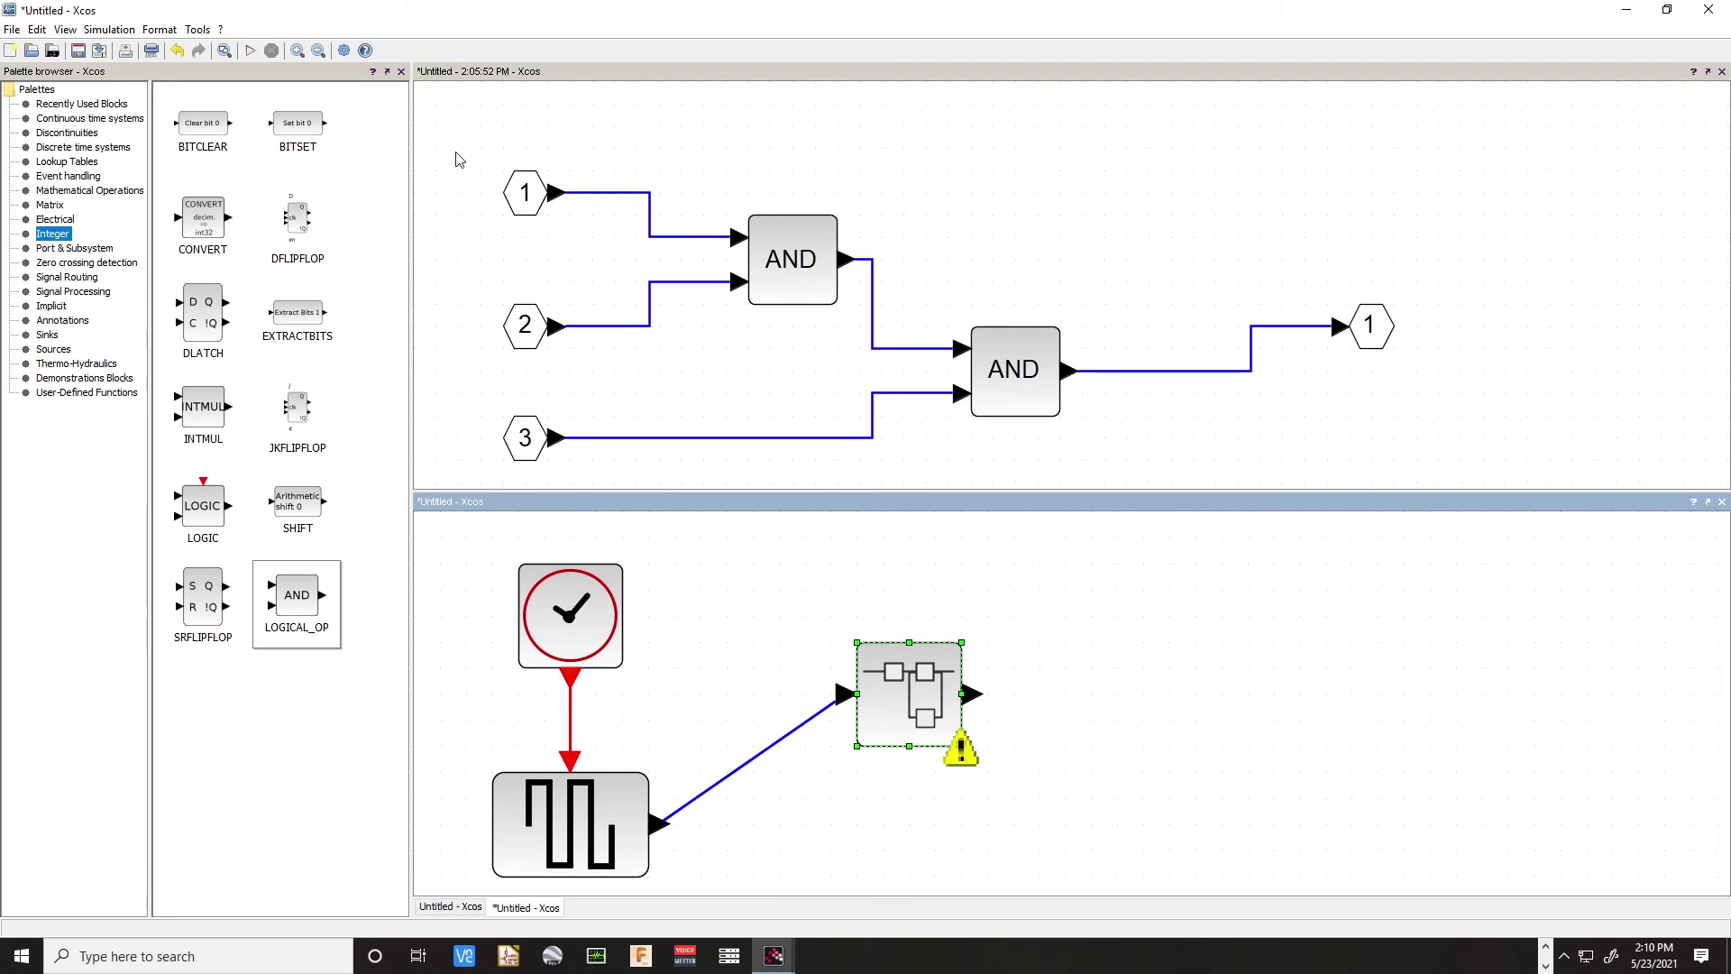
left_click(1722, 71)
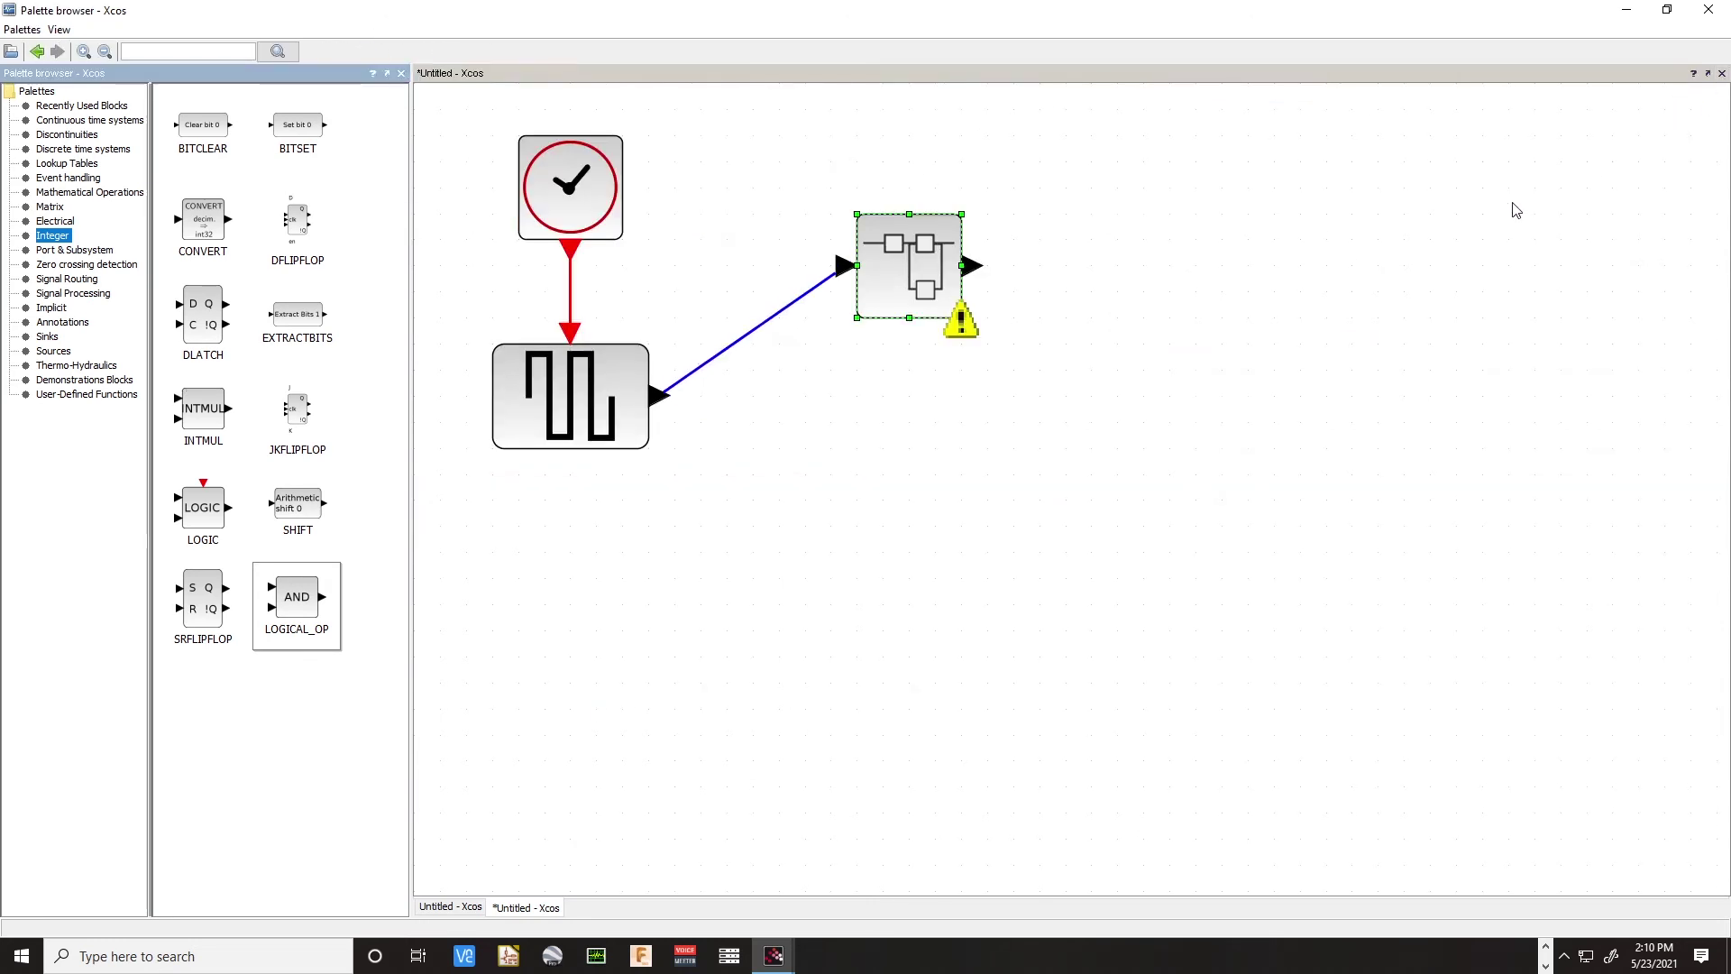
left_click(904, 283)
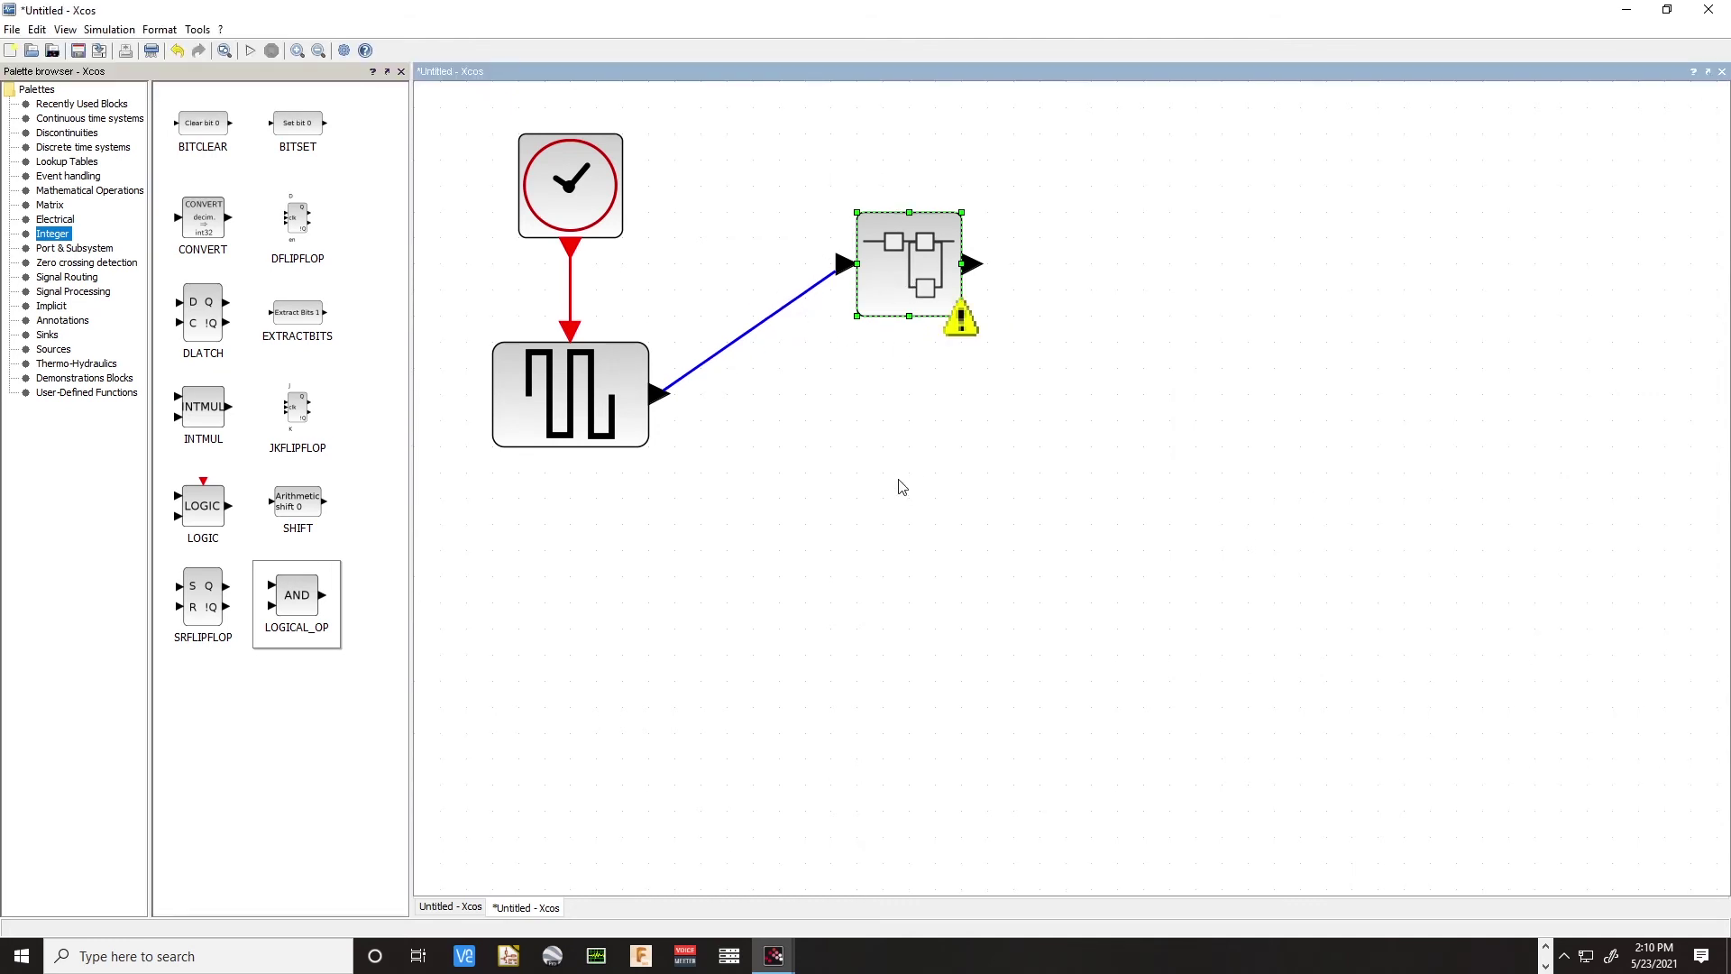
key("Delete")
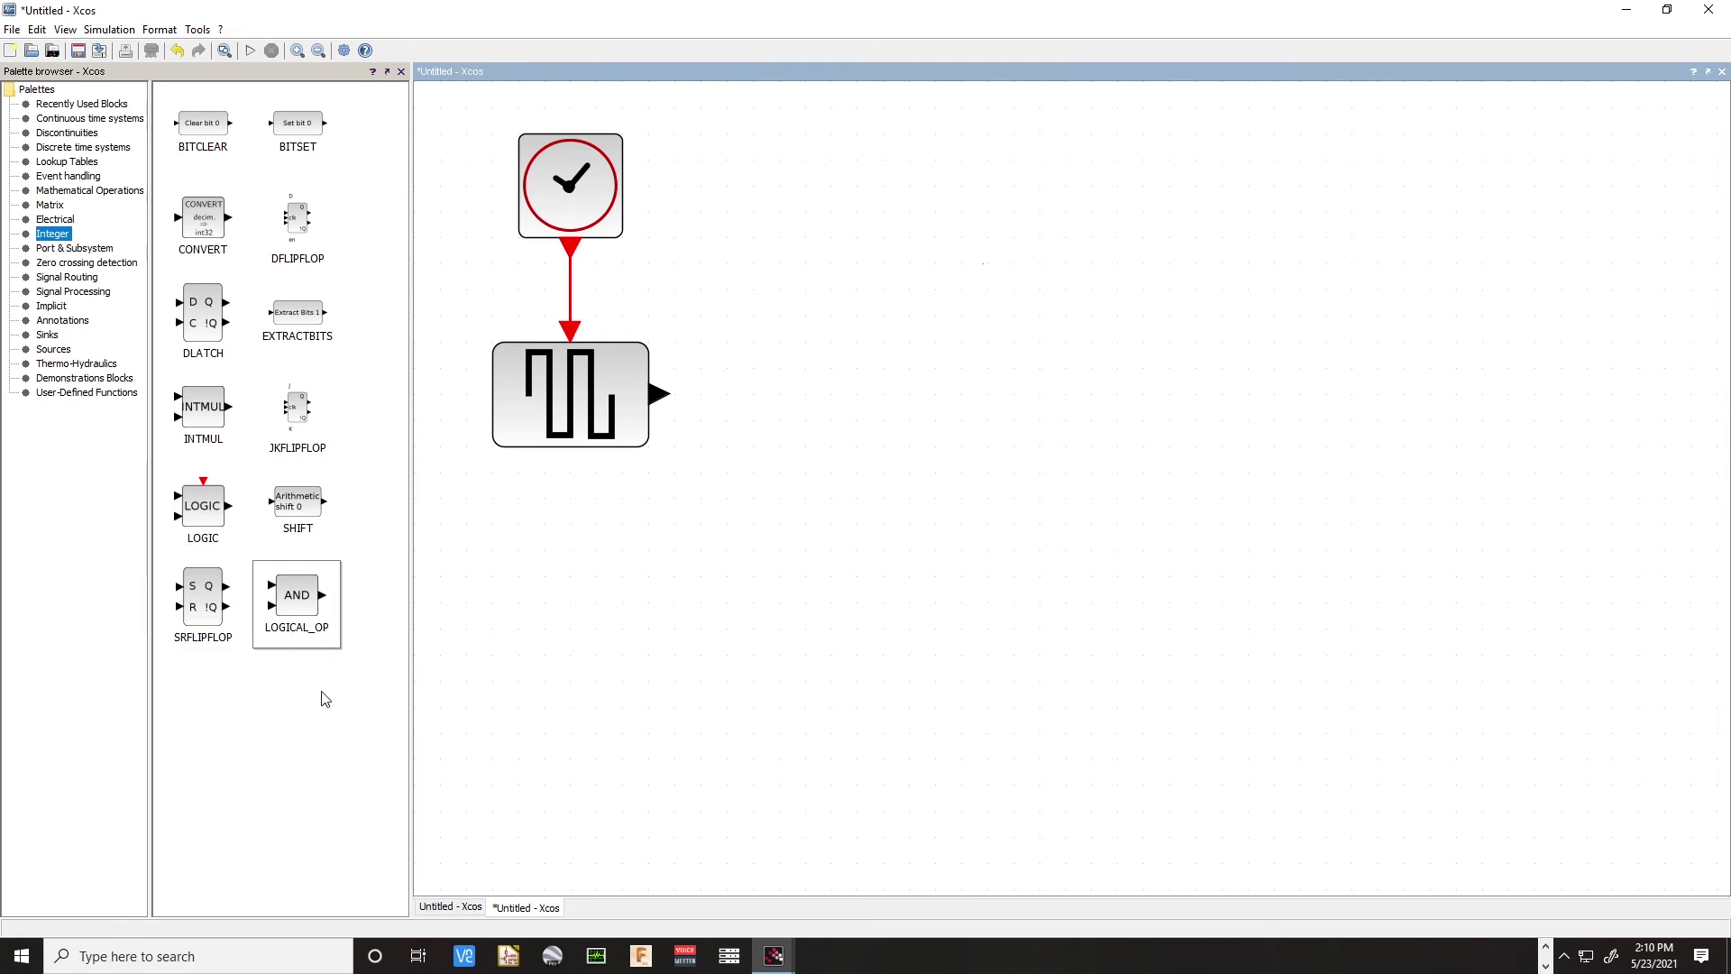
Add two LOGICAL_OP blocks to the main diagram and connect the first AND's output to the second AND's upper input
left_click_drag(284, 602, 950, 374)
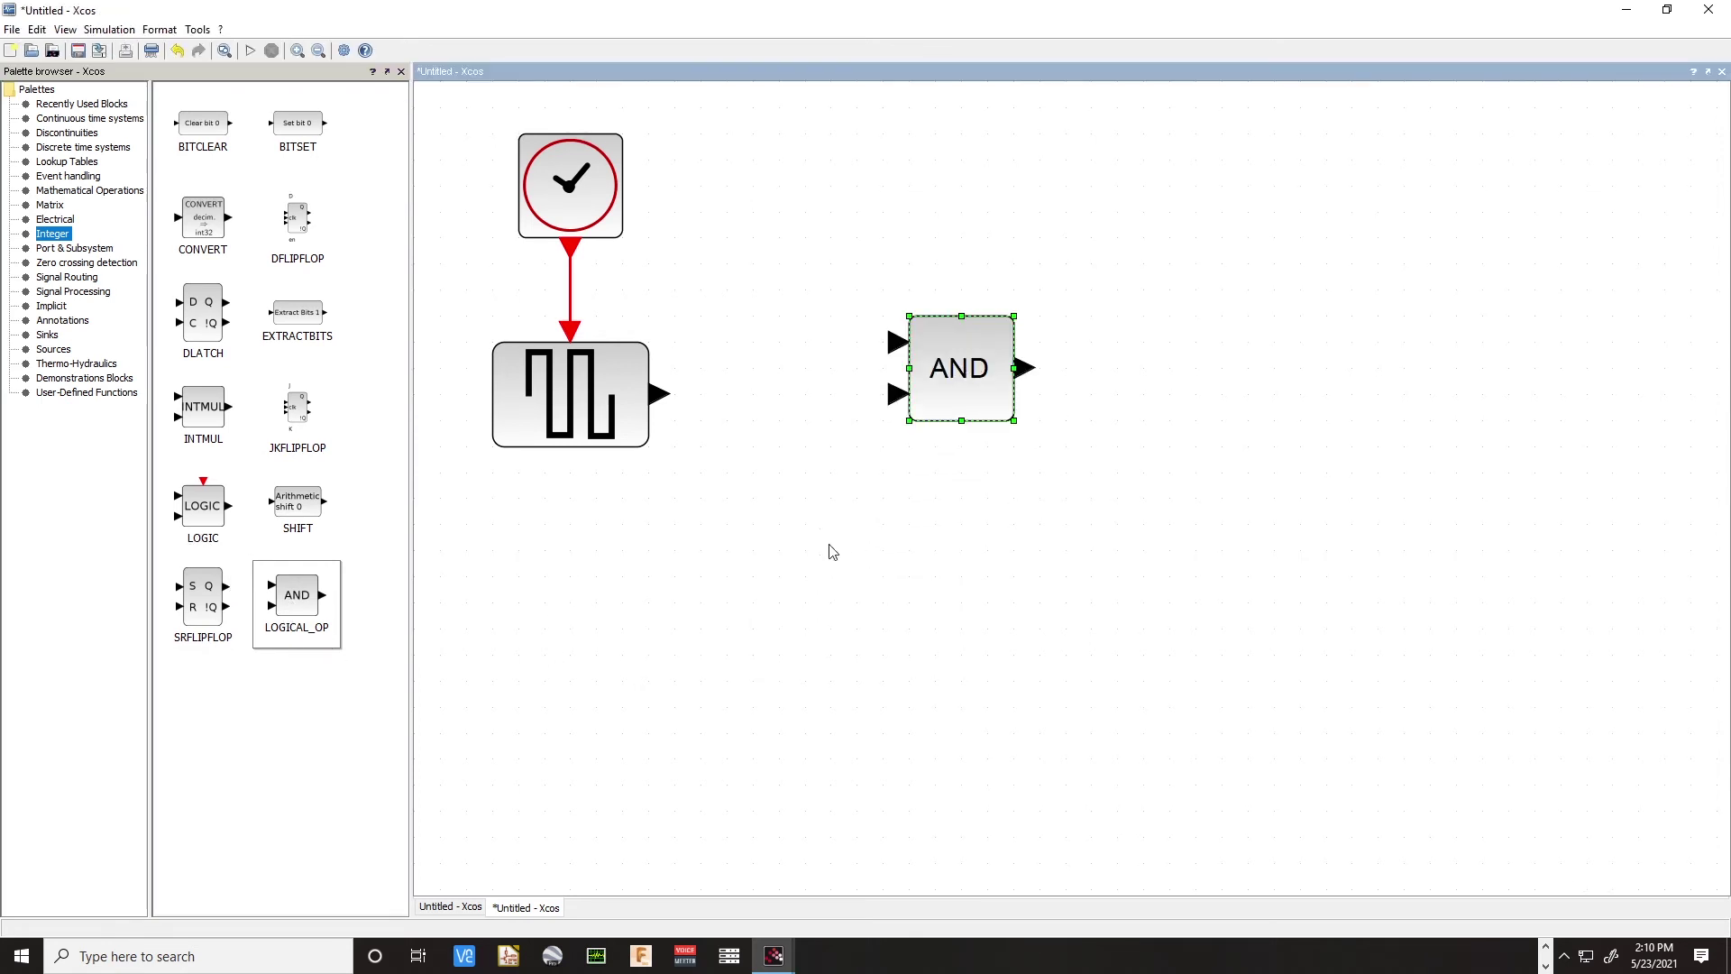
left_click_drag(323, 611, 1163, 456)
left_click_drag(1028, 368, 1107, 424)
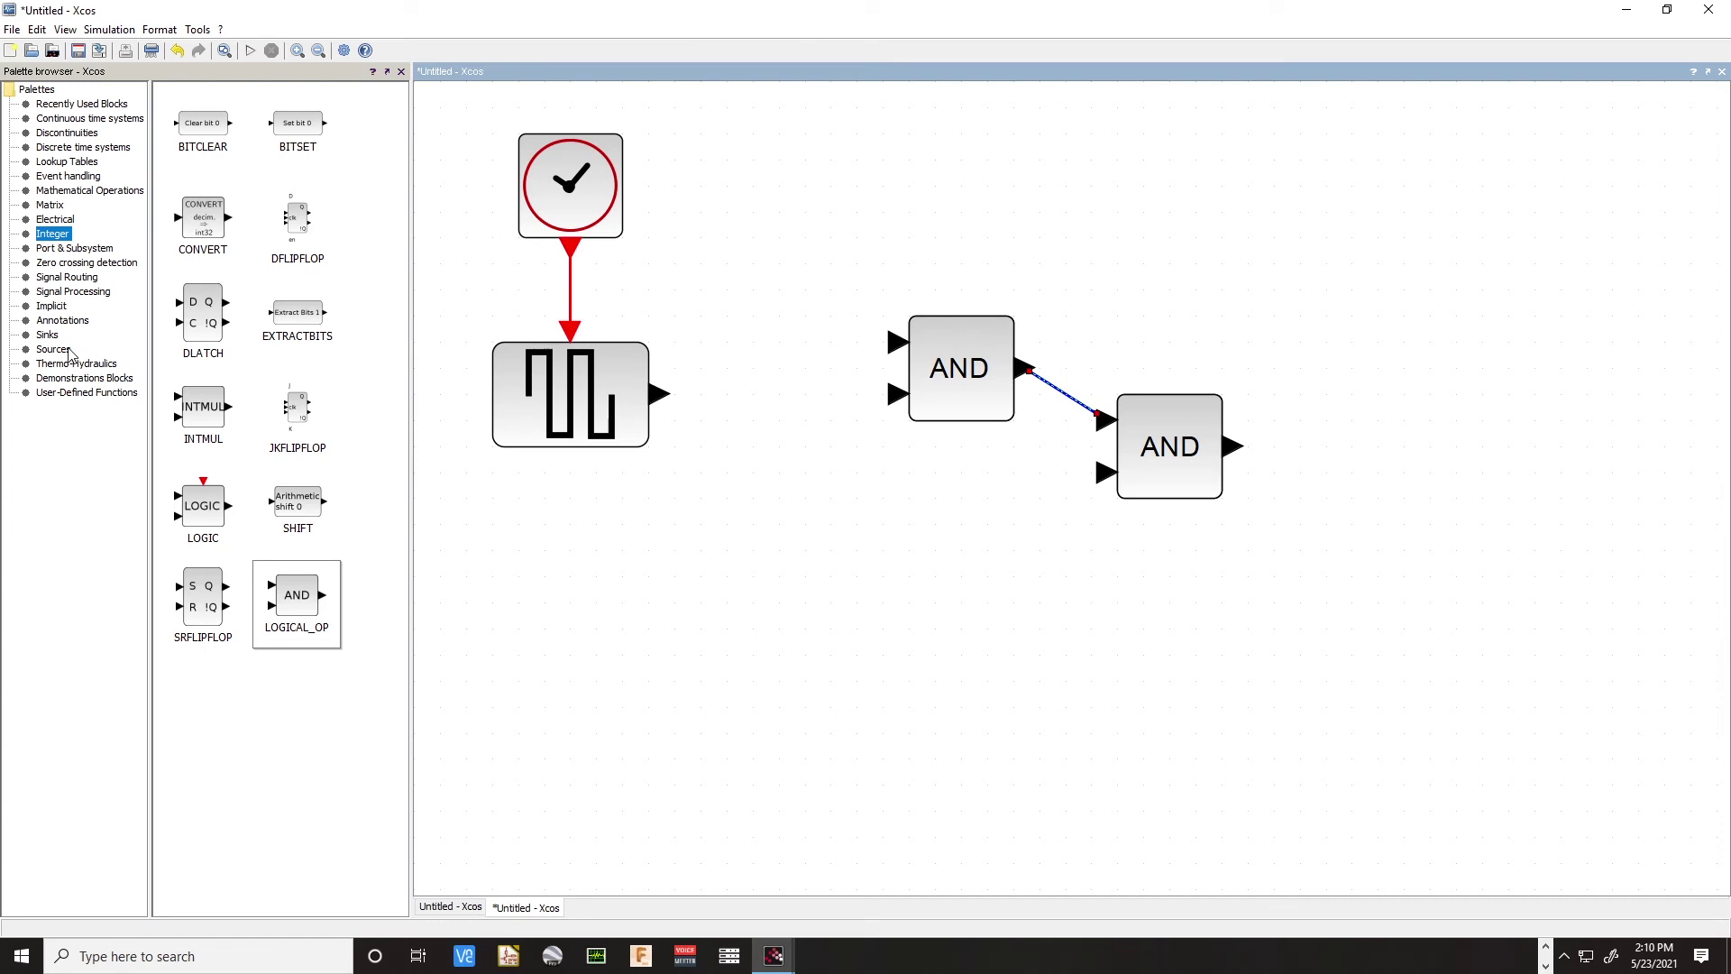
Add three FROM blocks from the Signal Routing palette before the AND gates and link the lowest to the second AND's lower input
left_click(57, 278)
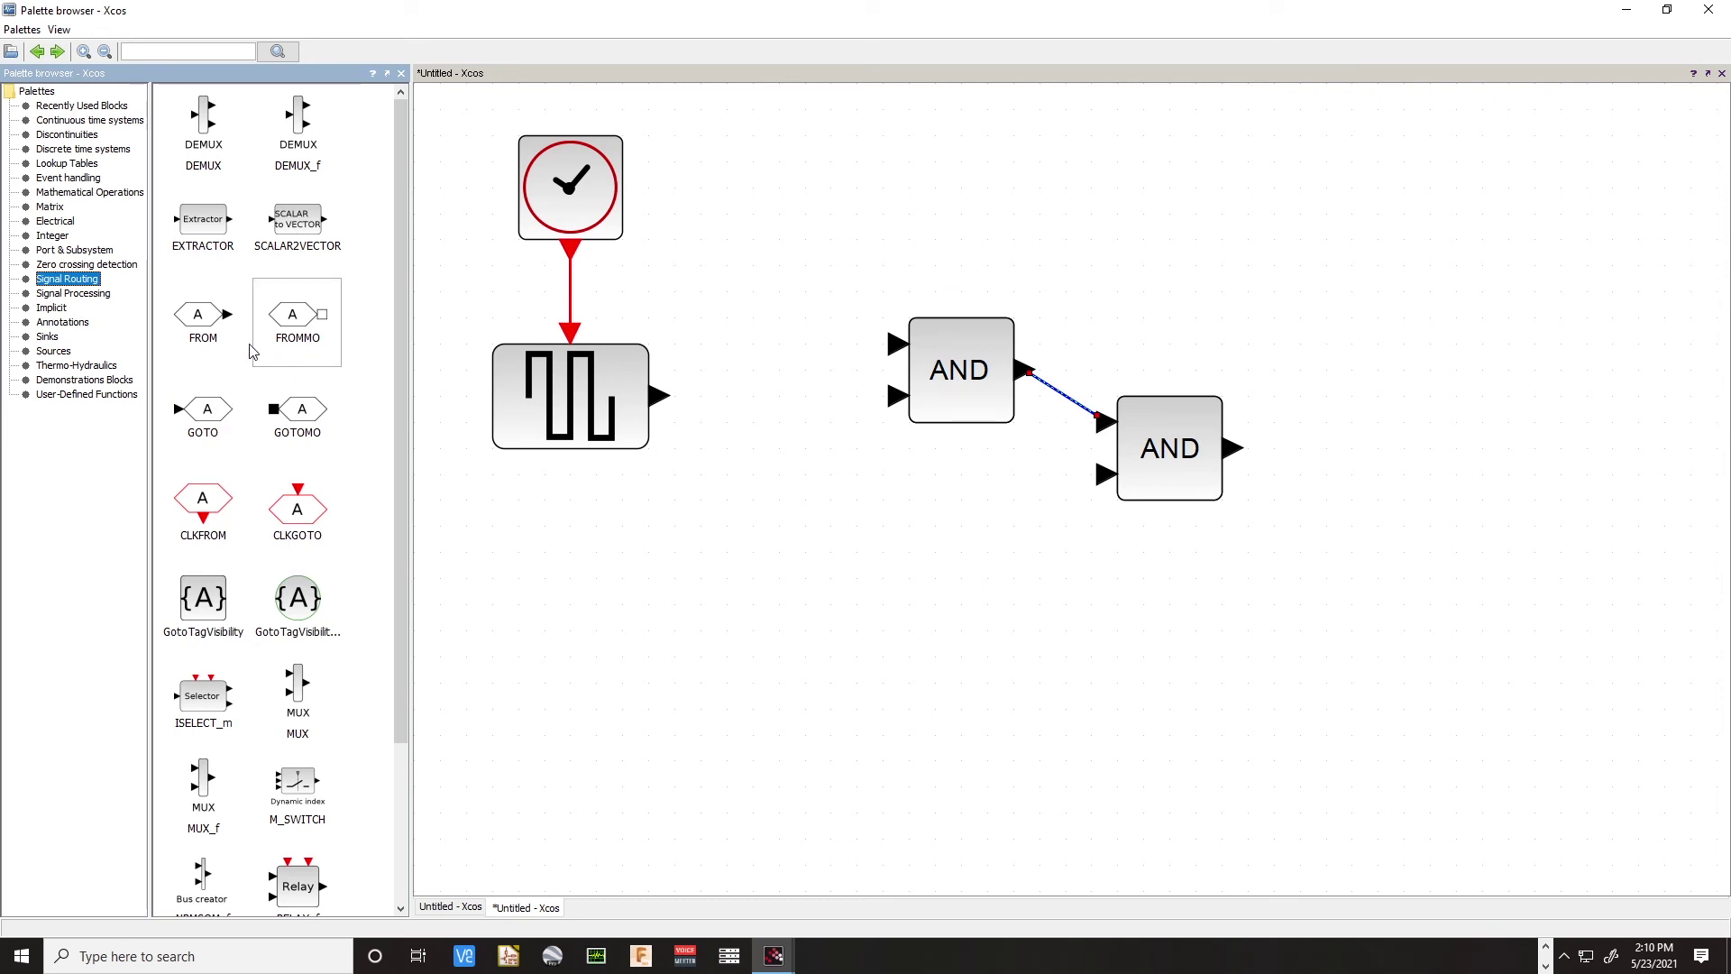
left_click_drag(206, 325, 765, 354)
left_click_drag(202, 324, 787, 423)
left_click_drag(163, 332, 1103, 473)
Connect the upper two FROM blocks to the first AND gate's two inputs
left_click_drag(838, 429, 898, 391)
key("Delete")
left_click_drag(841, 419, 896, 403)
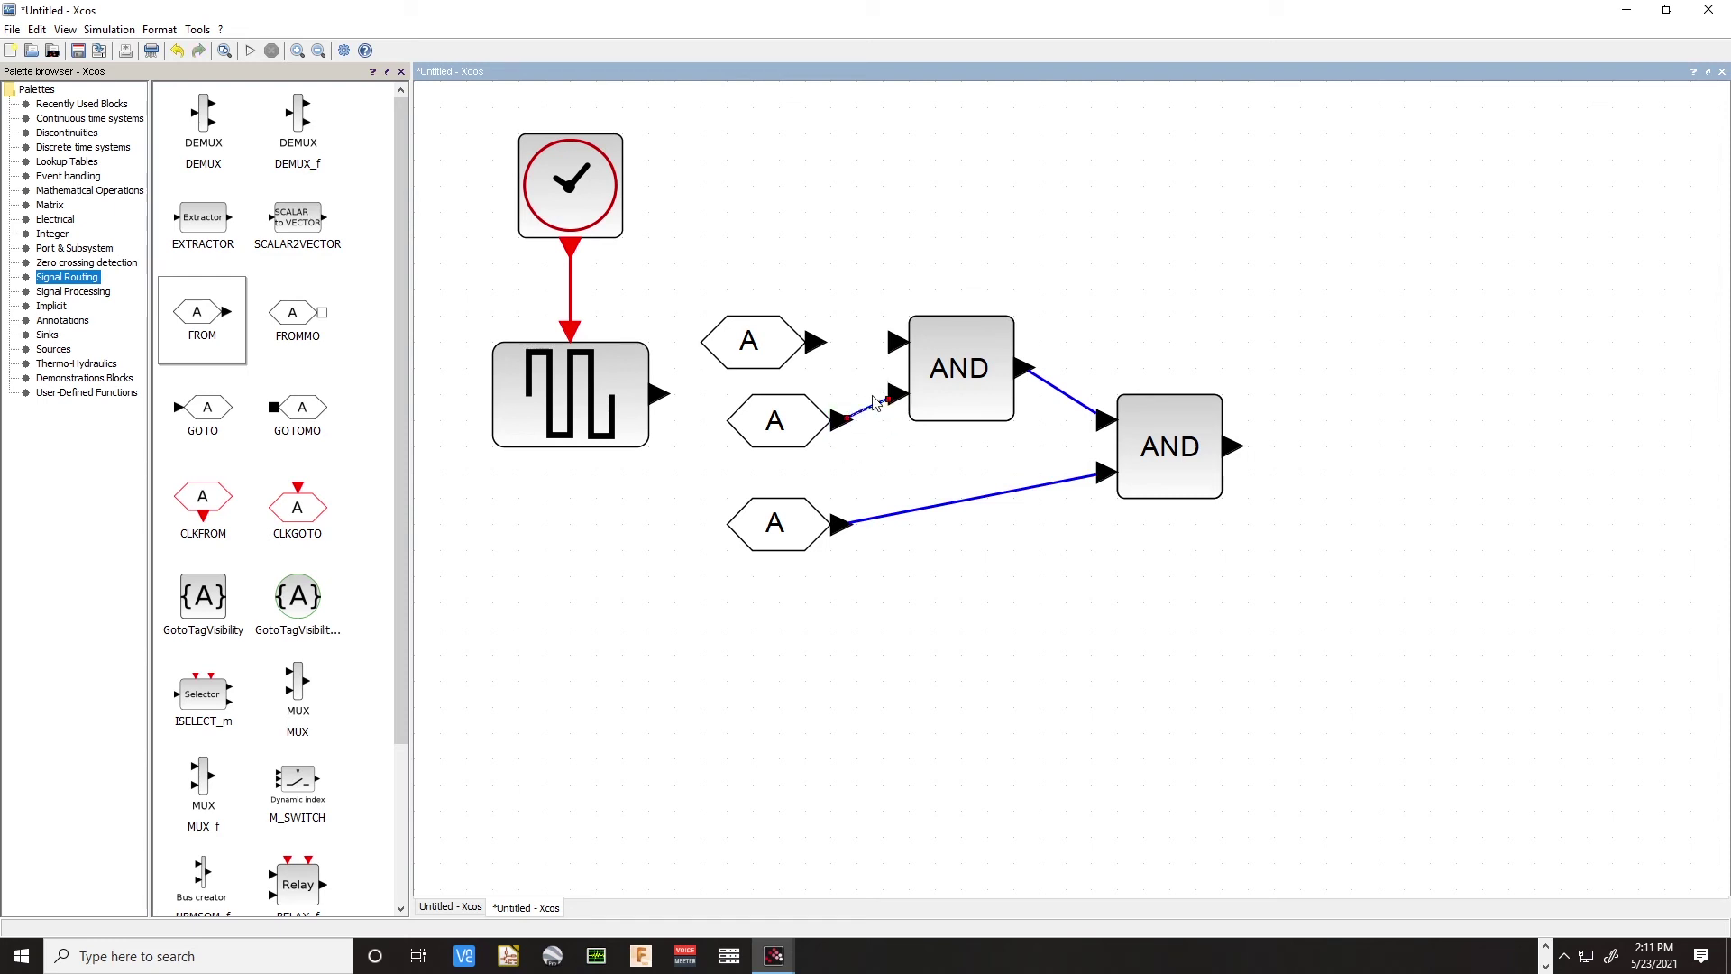
left_click_drag(816, 341, 900, 349)
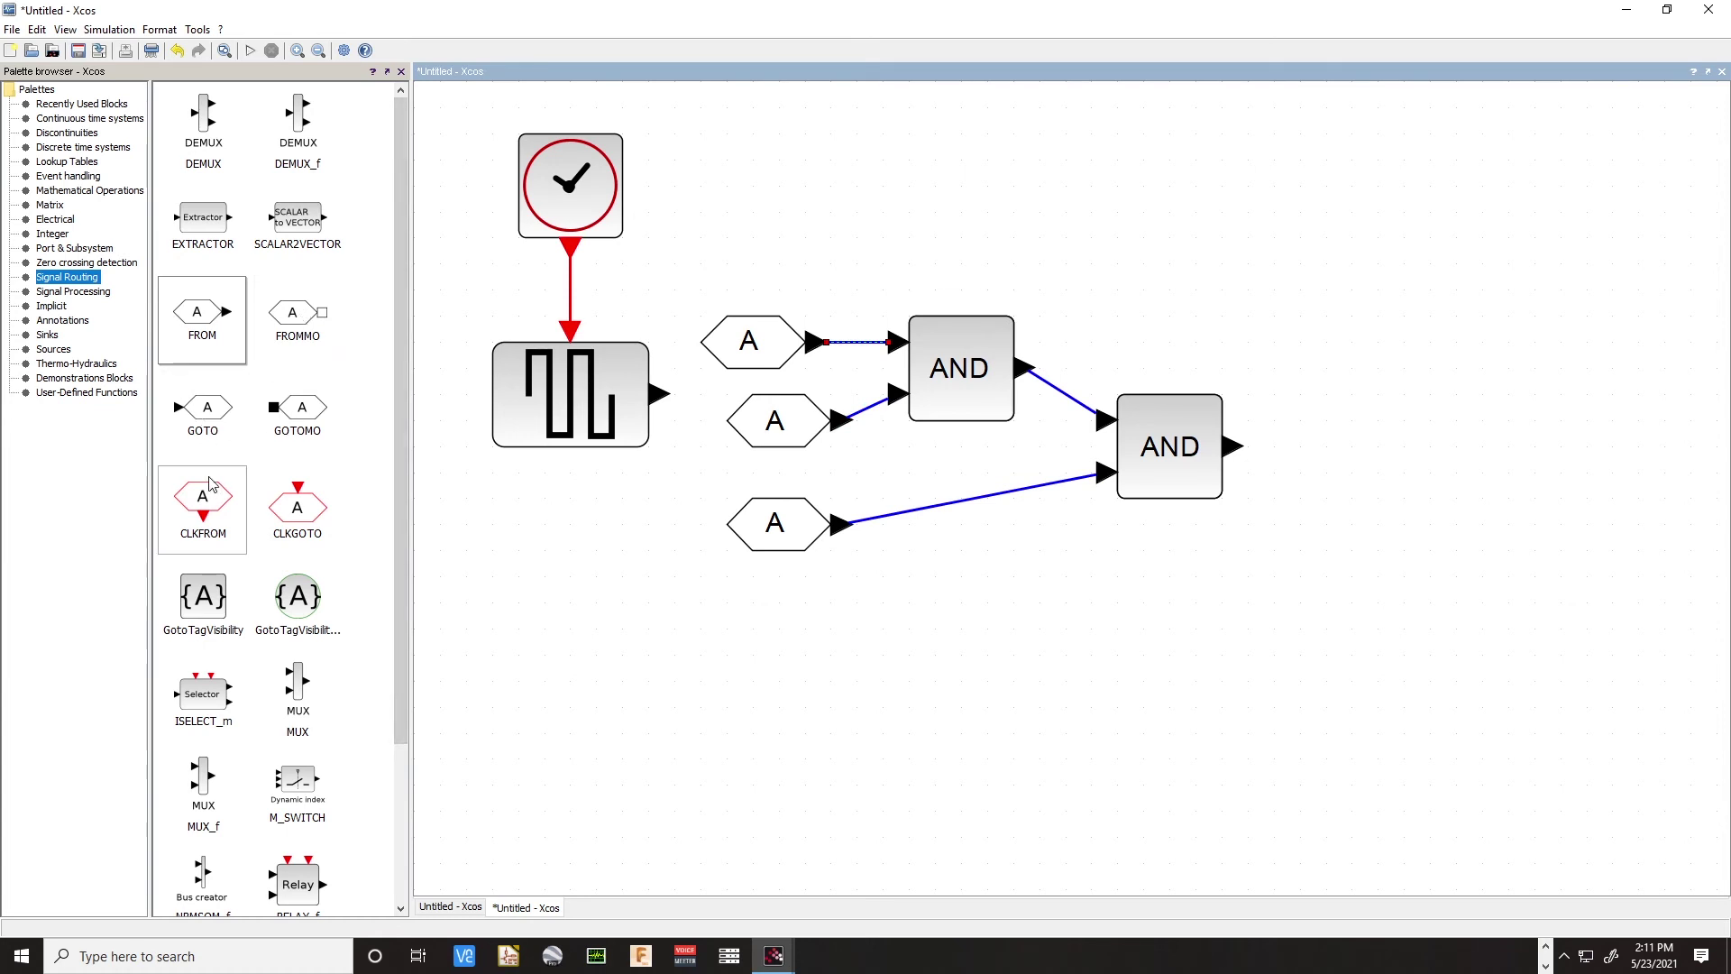
Feed the second AND's output into a new GOTO block and convert the two AND gates into a superblock
left_click_drag(188, 437, 1441, 452)
left_click_drag(1235, 447, 1393, 458)
left_click_drag(855, 230, 1310, 652)
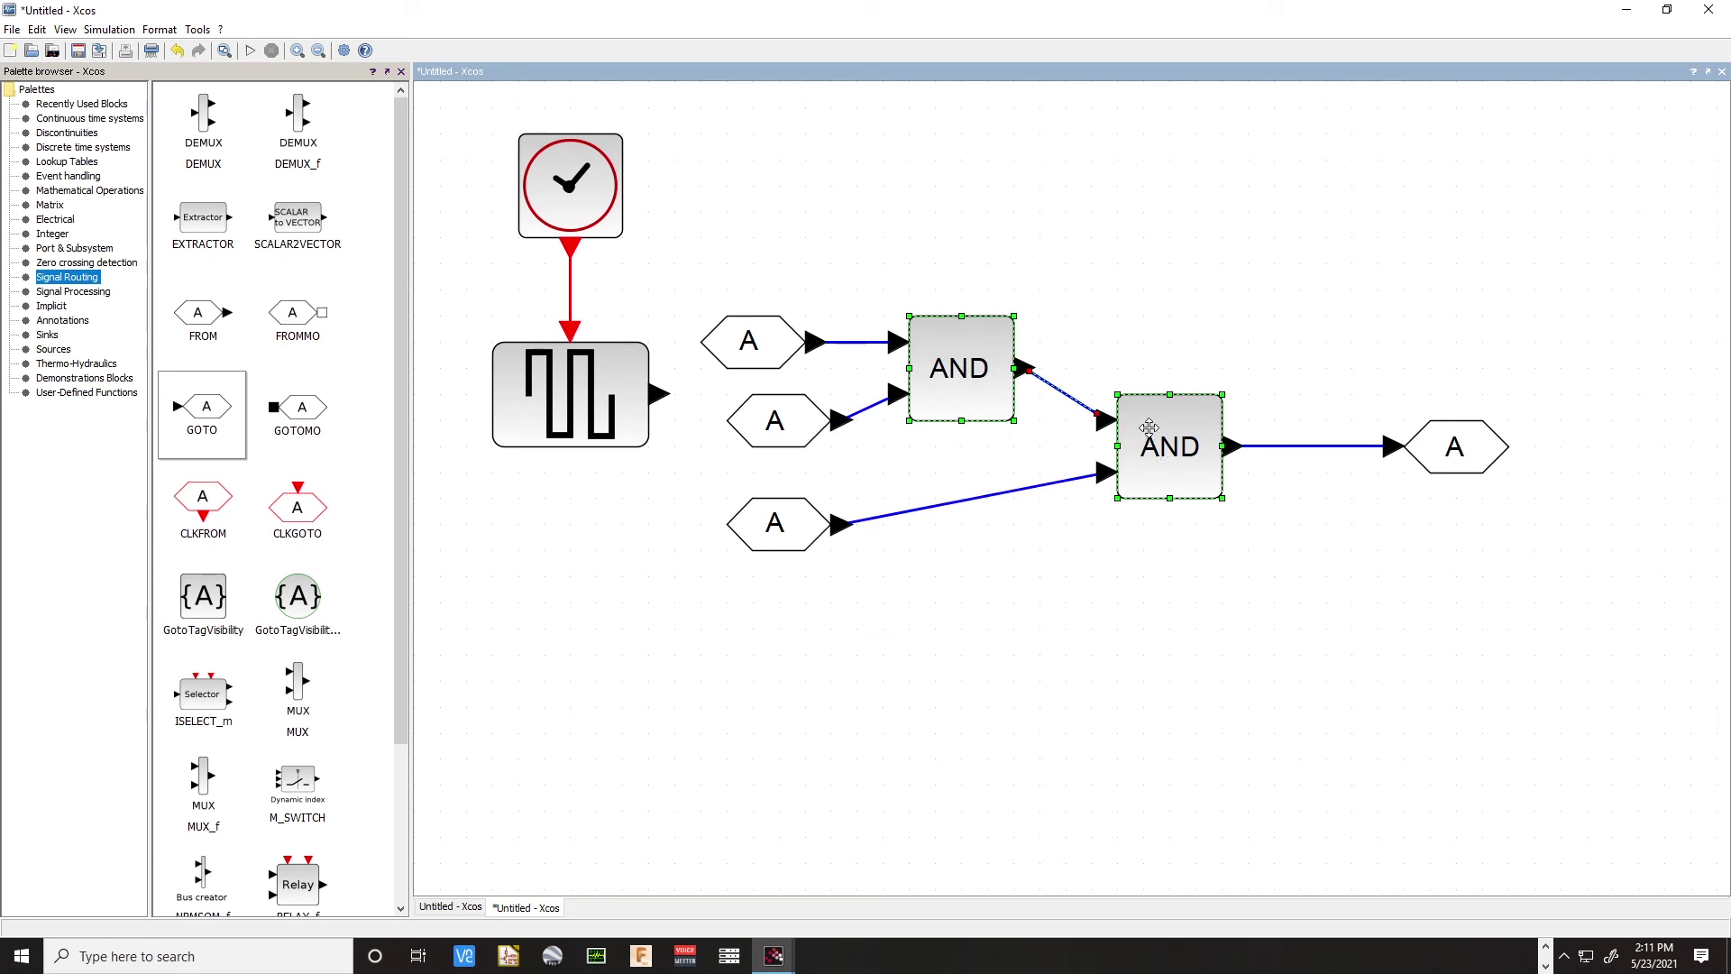
right_click(1149, 433)
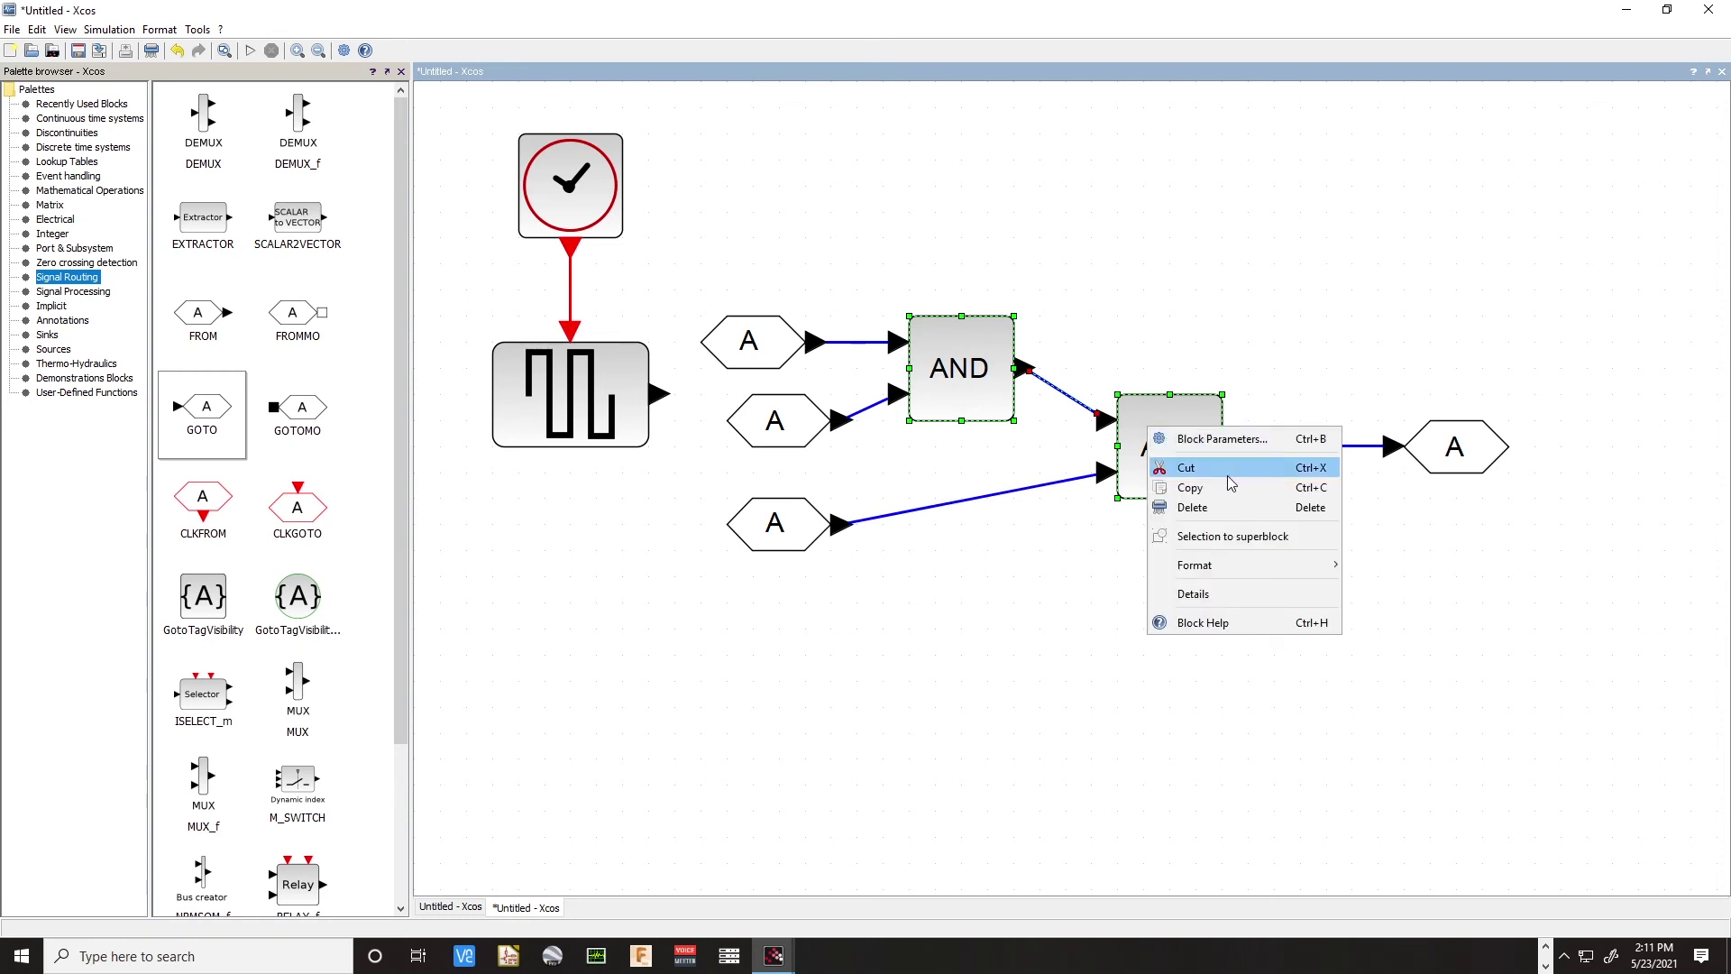
left_click(1254, 537)
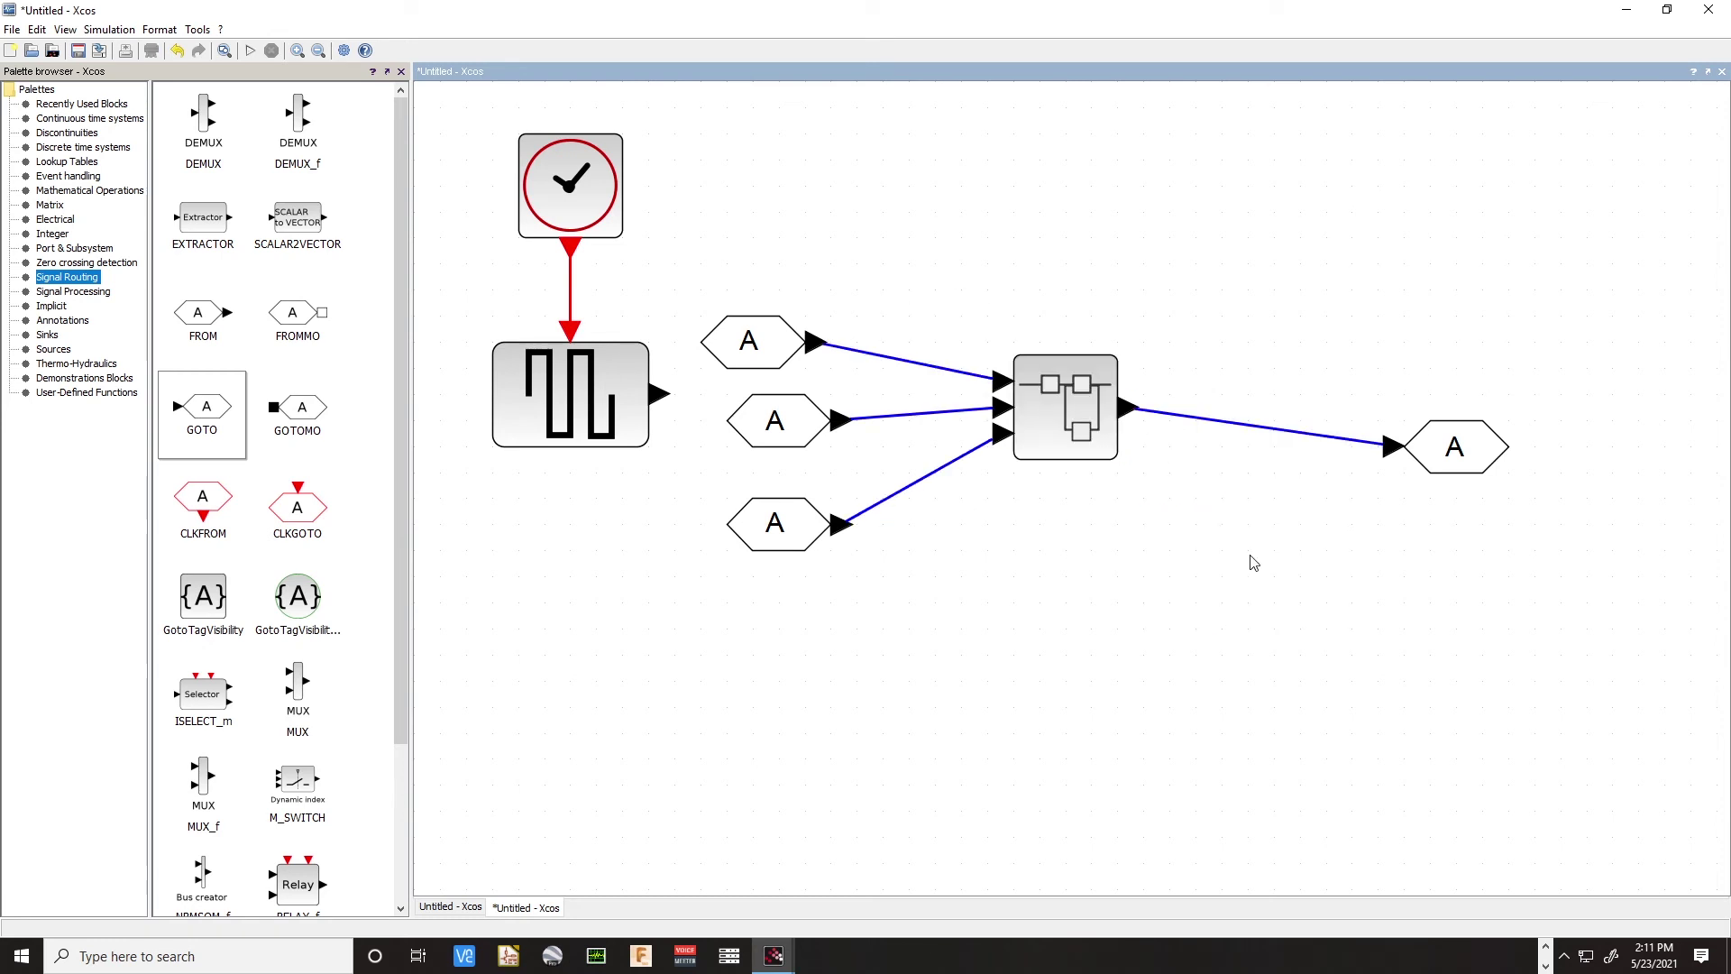
left_click_drag(1061, 430, 1087, 470)
Delete the three FROM blocks and the GOTO block around the superblock
left_click_drag(707, 293, 884, 609)
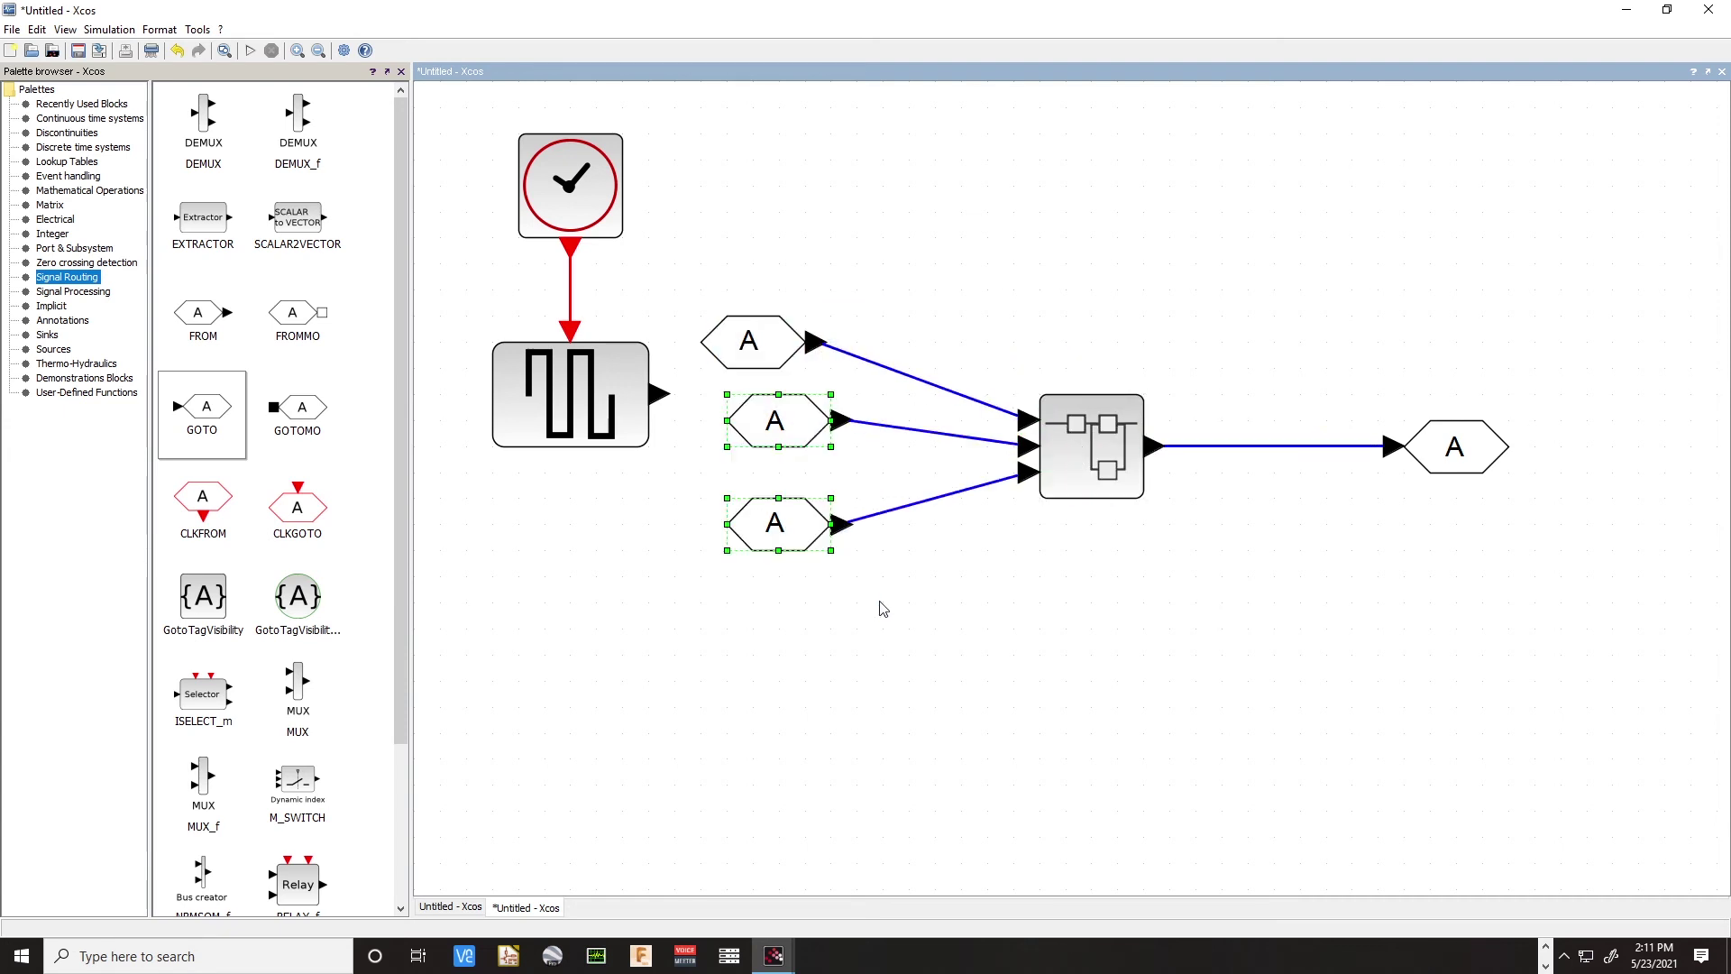
left_click_drag(676, 256, 906, 659)
key("Delete")
left_click_drag(1261, 292, 1614, 602)
key("Delete")
Stretch the superblock taller to space out its three inputs and reposition it level with the pulse source
left_click_drag(1107, 464, 1017, 633)
left_click(695, 537)
left_click_drag(463, 111, 713, 501)
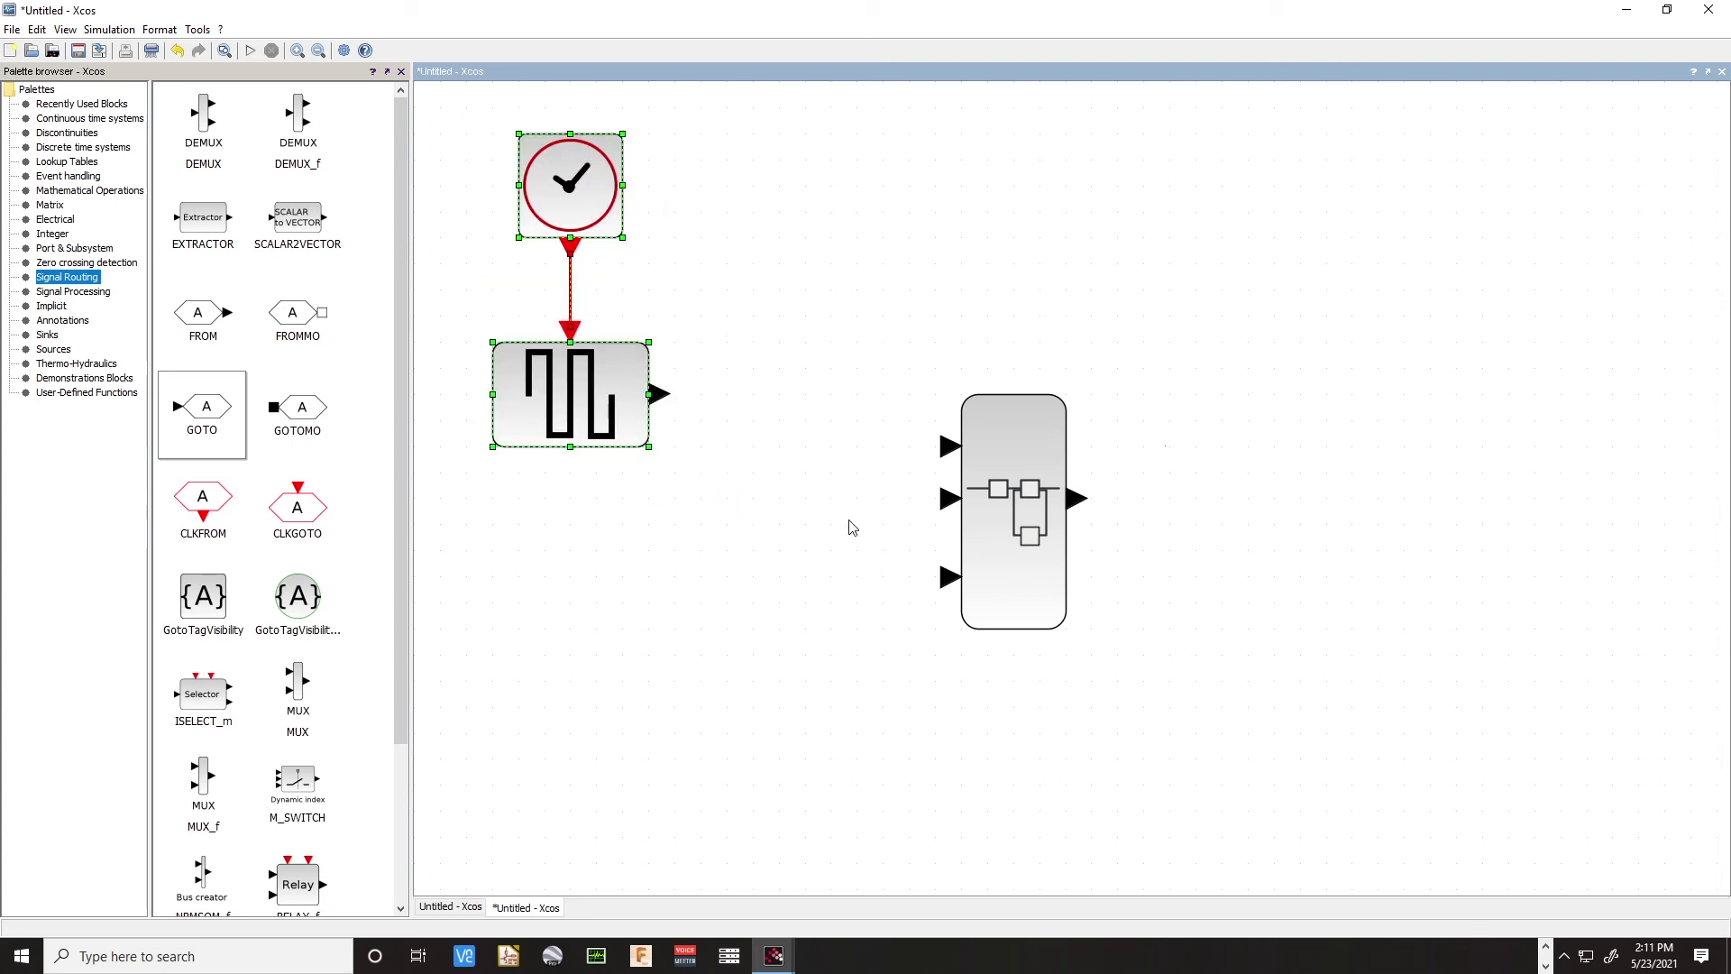
left_click_drag(1011, 447, 1011, 395)
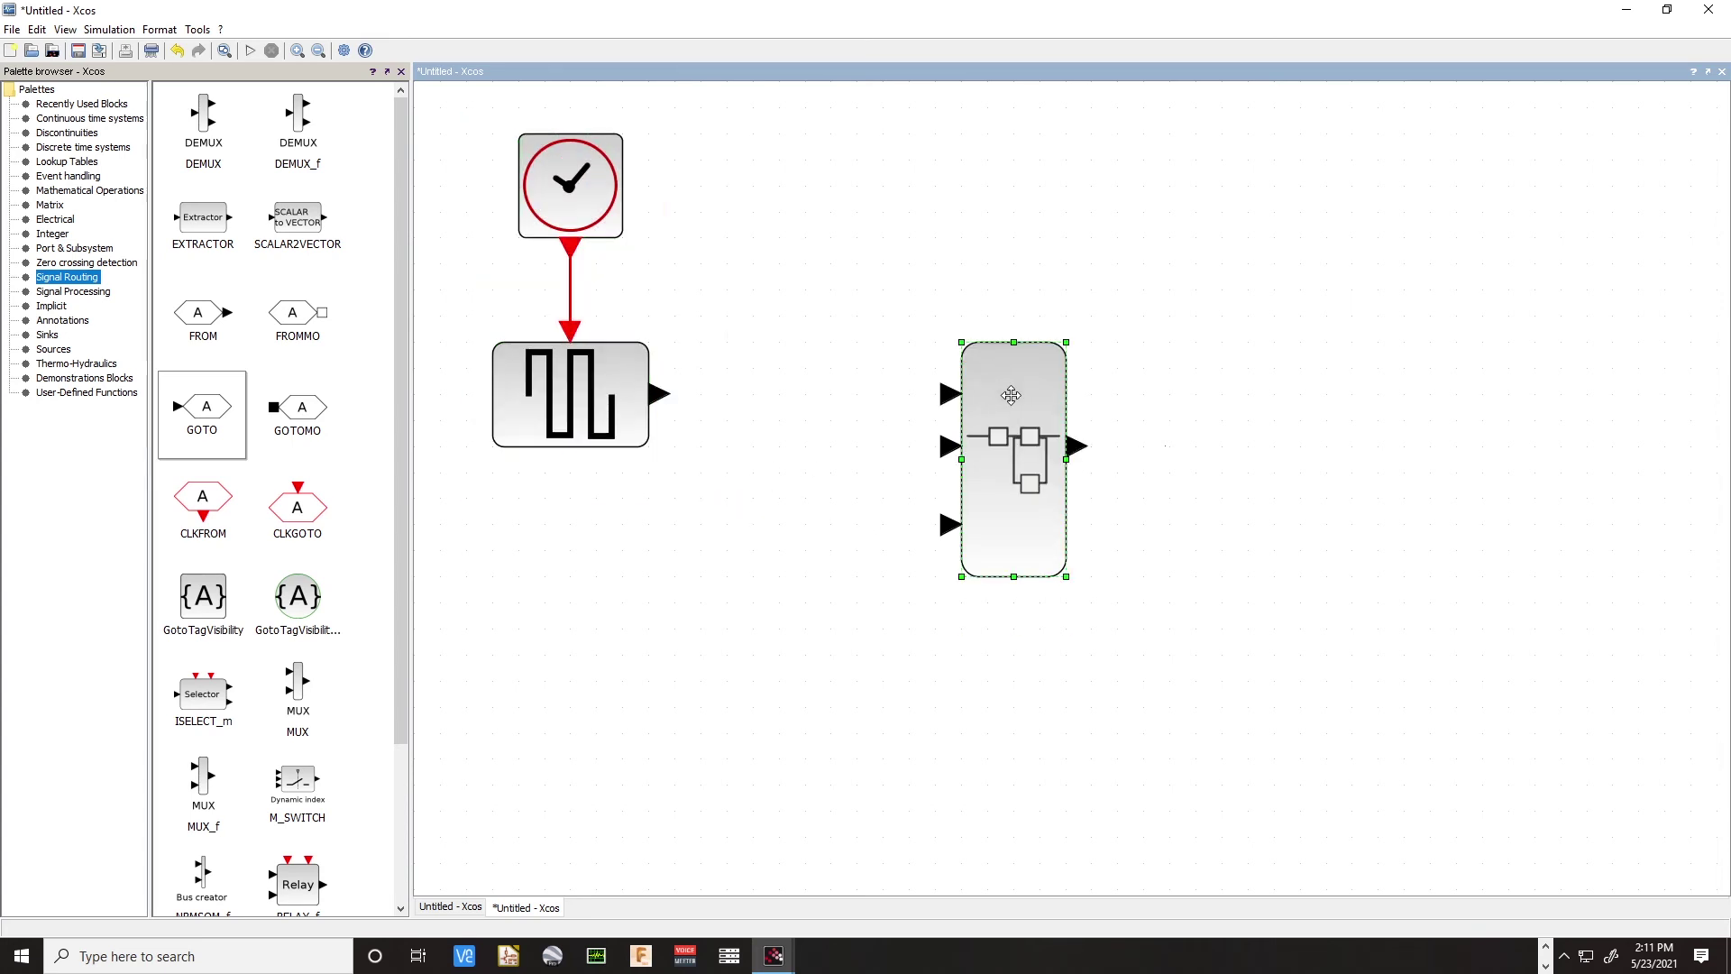
Examine the superblock's inner diagram, the parameters of its second input port, and the Port & Subsystem palette's port blocks
double_click(1011, 393)
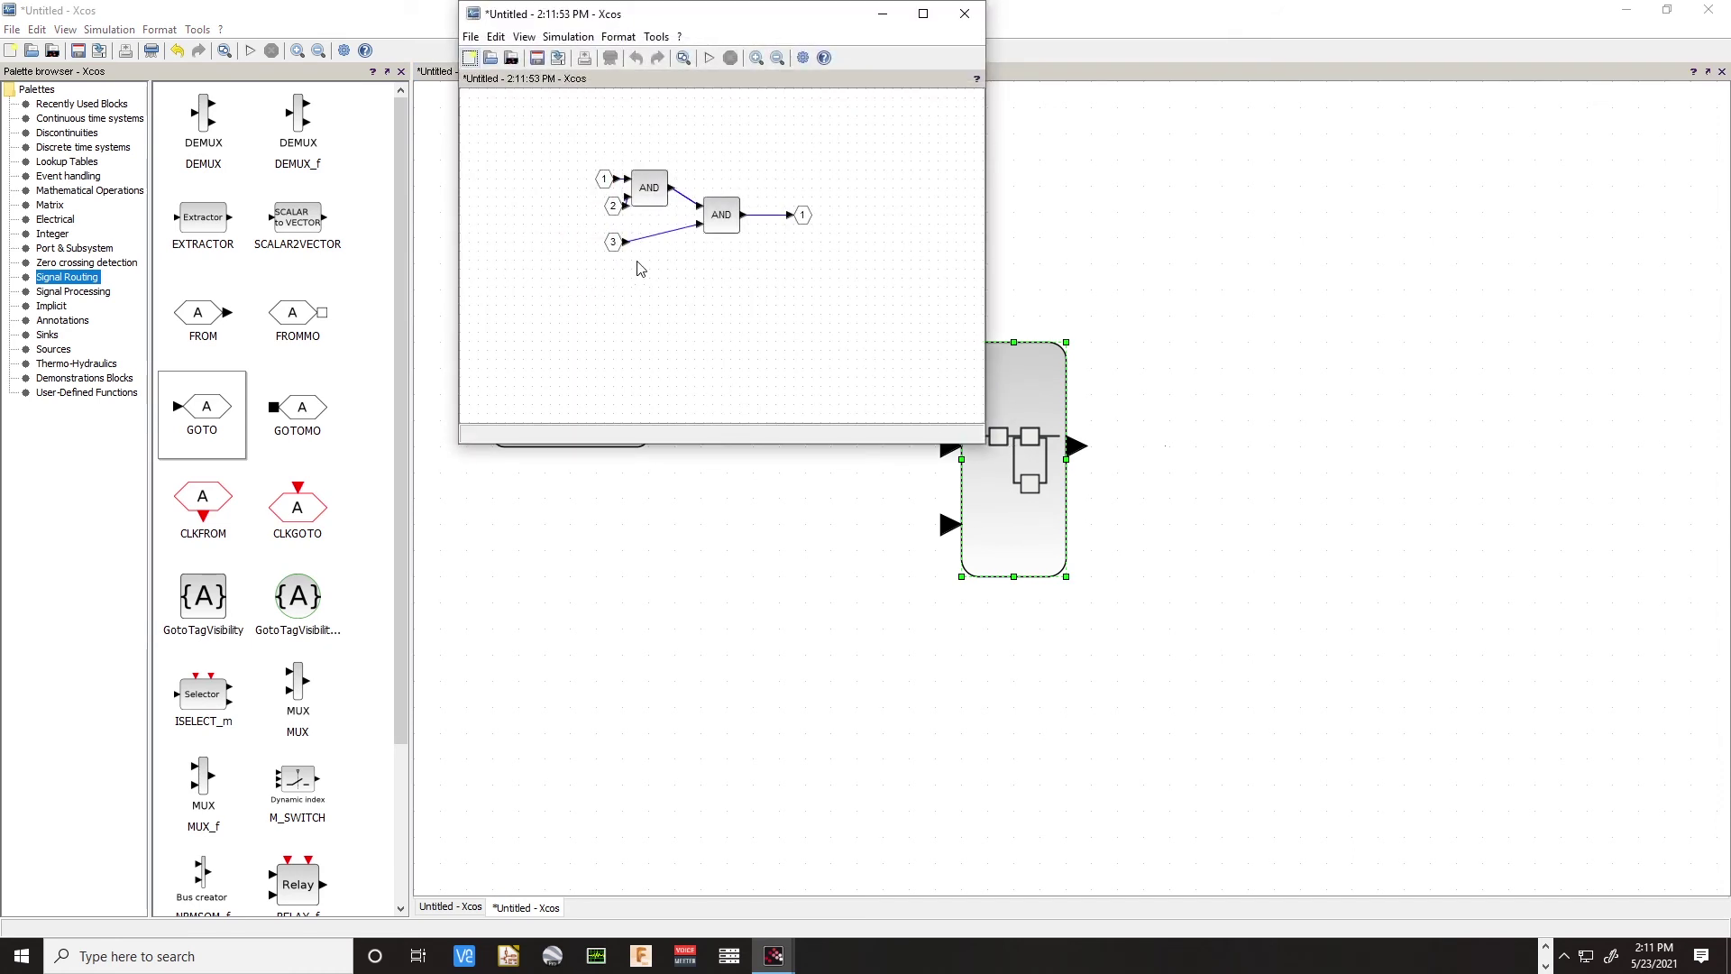
left_click(613, 214)
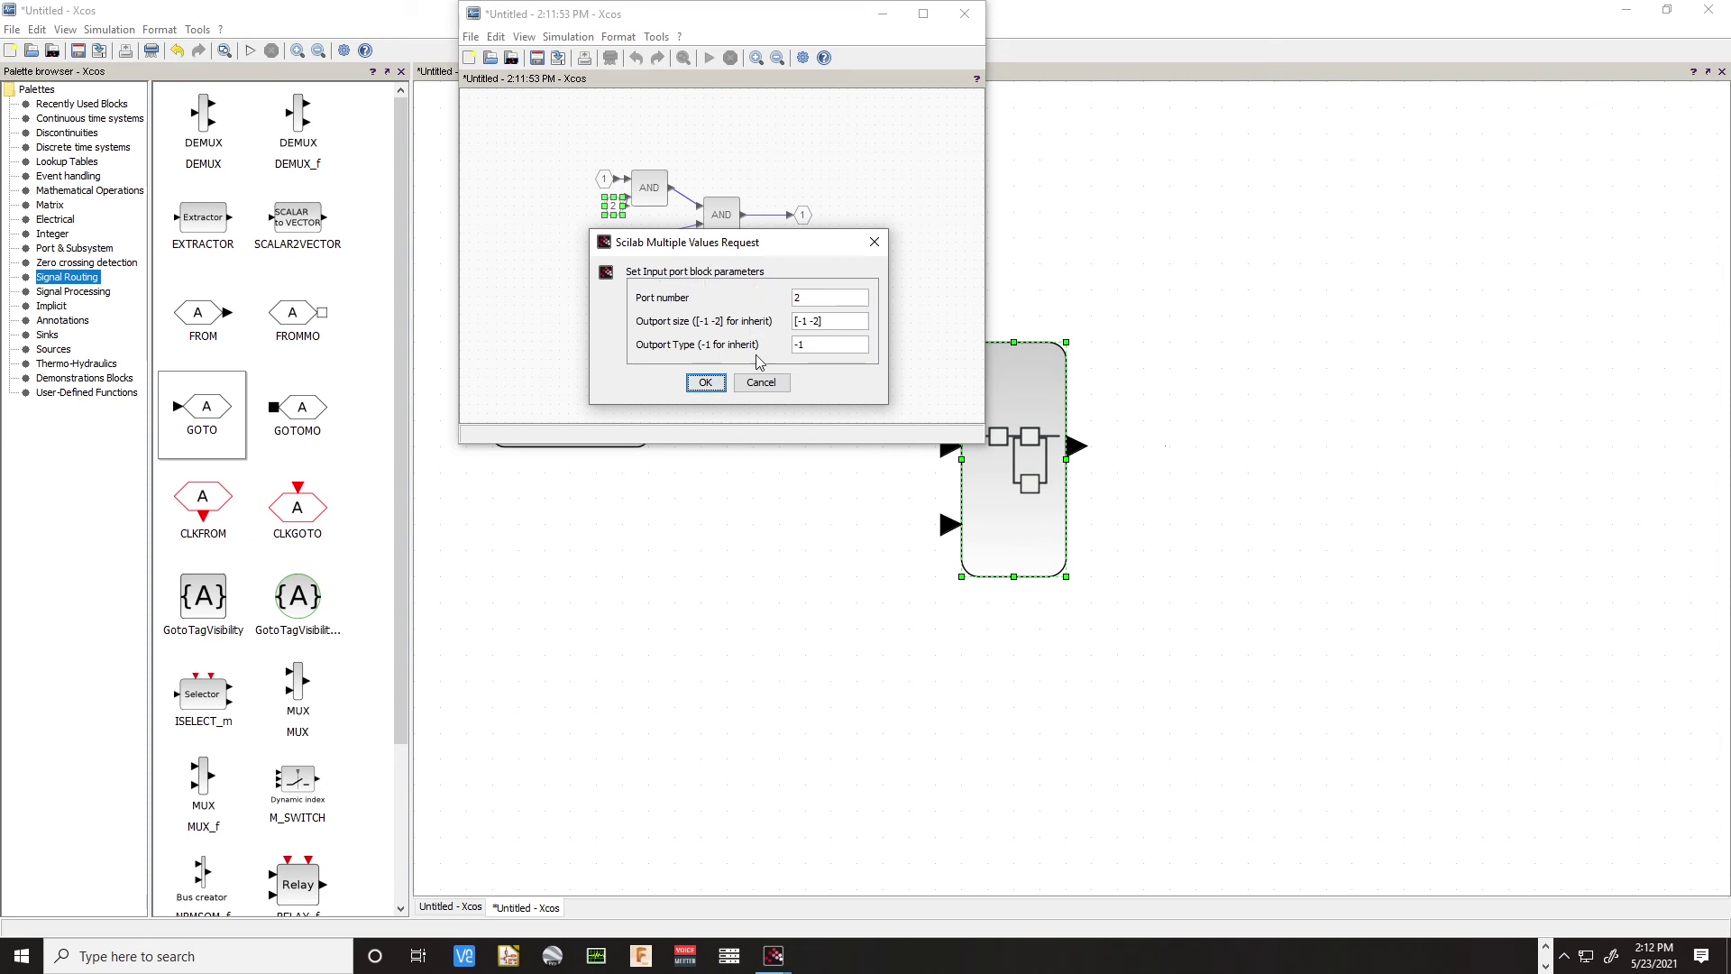
left_click(762, 382)
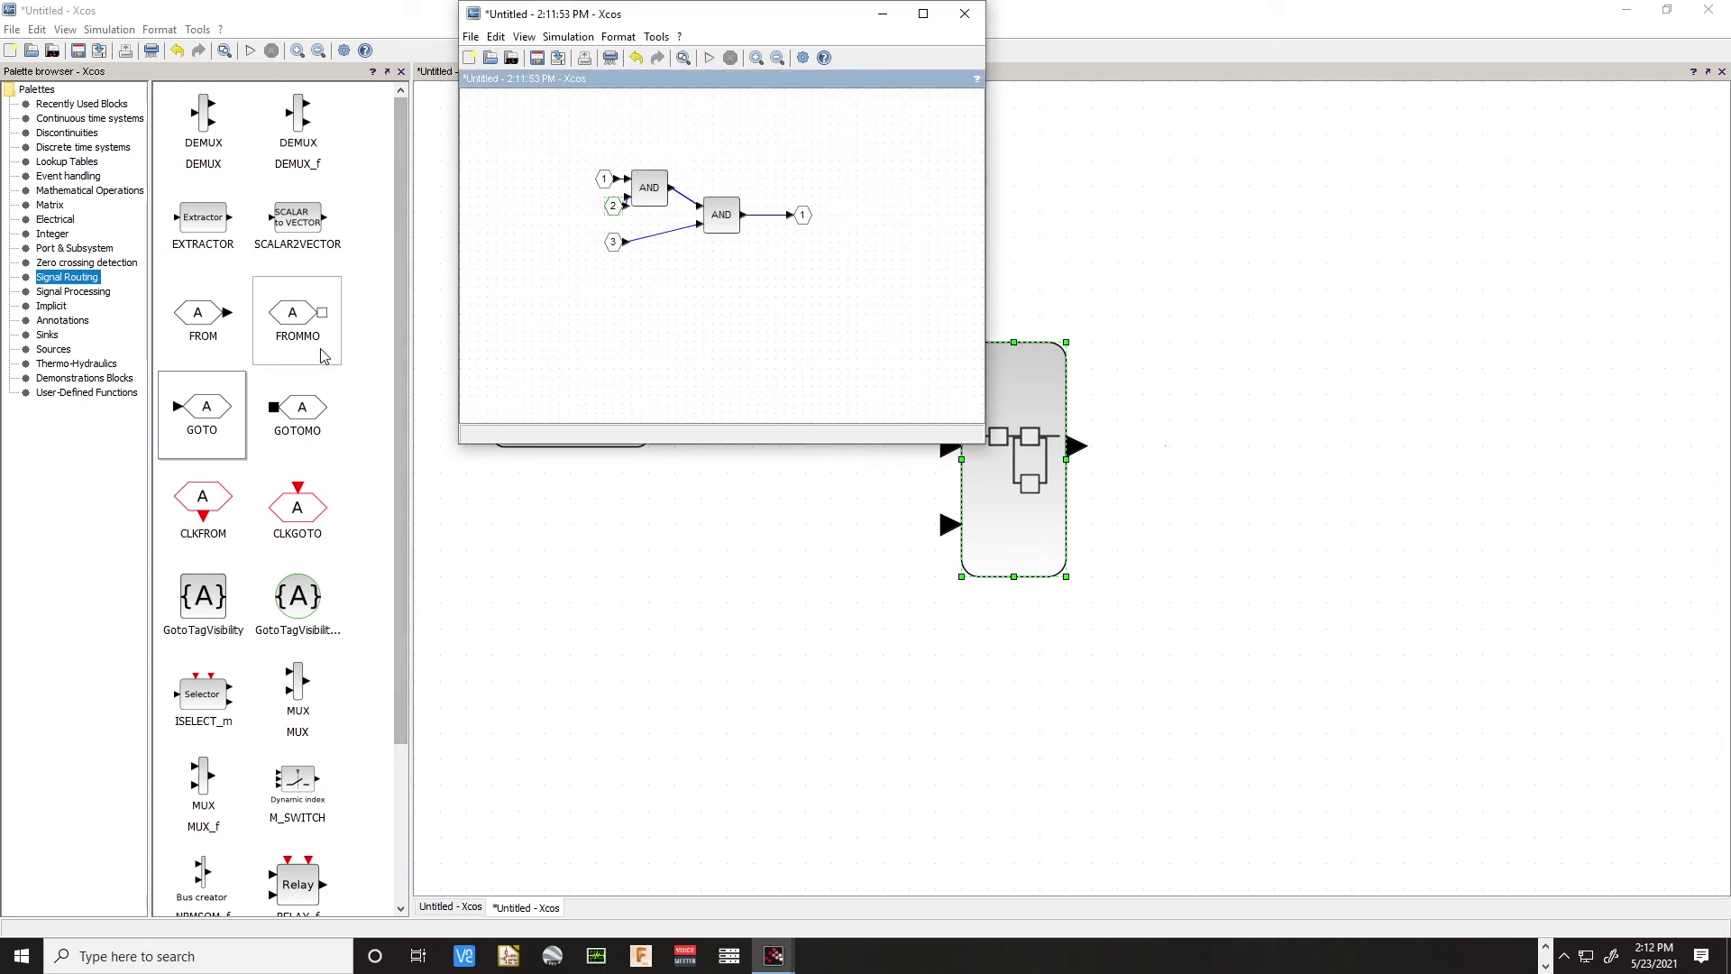
scroll(328, 361, "down", 4)
scroll(328, 360, "up", 4)
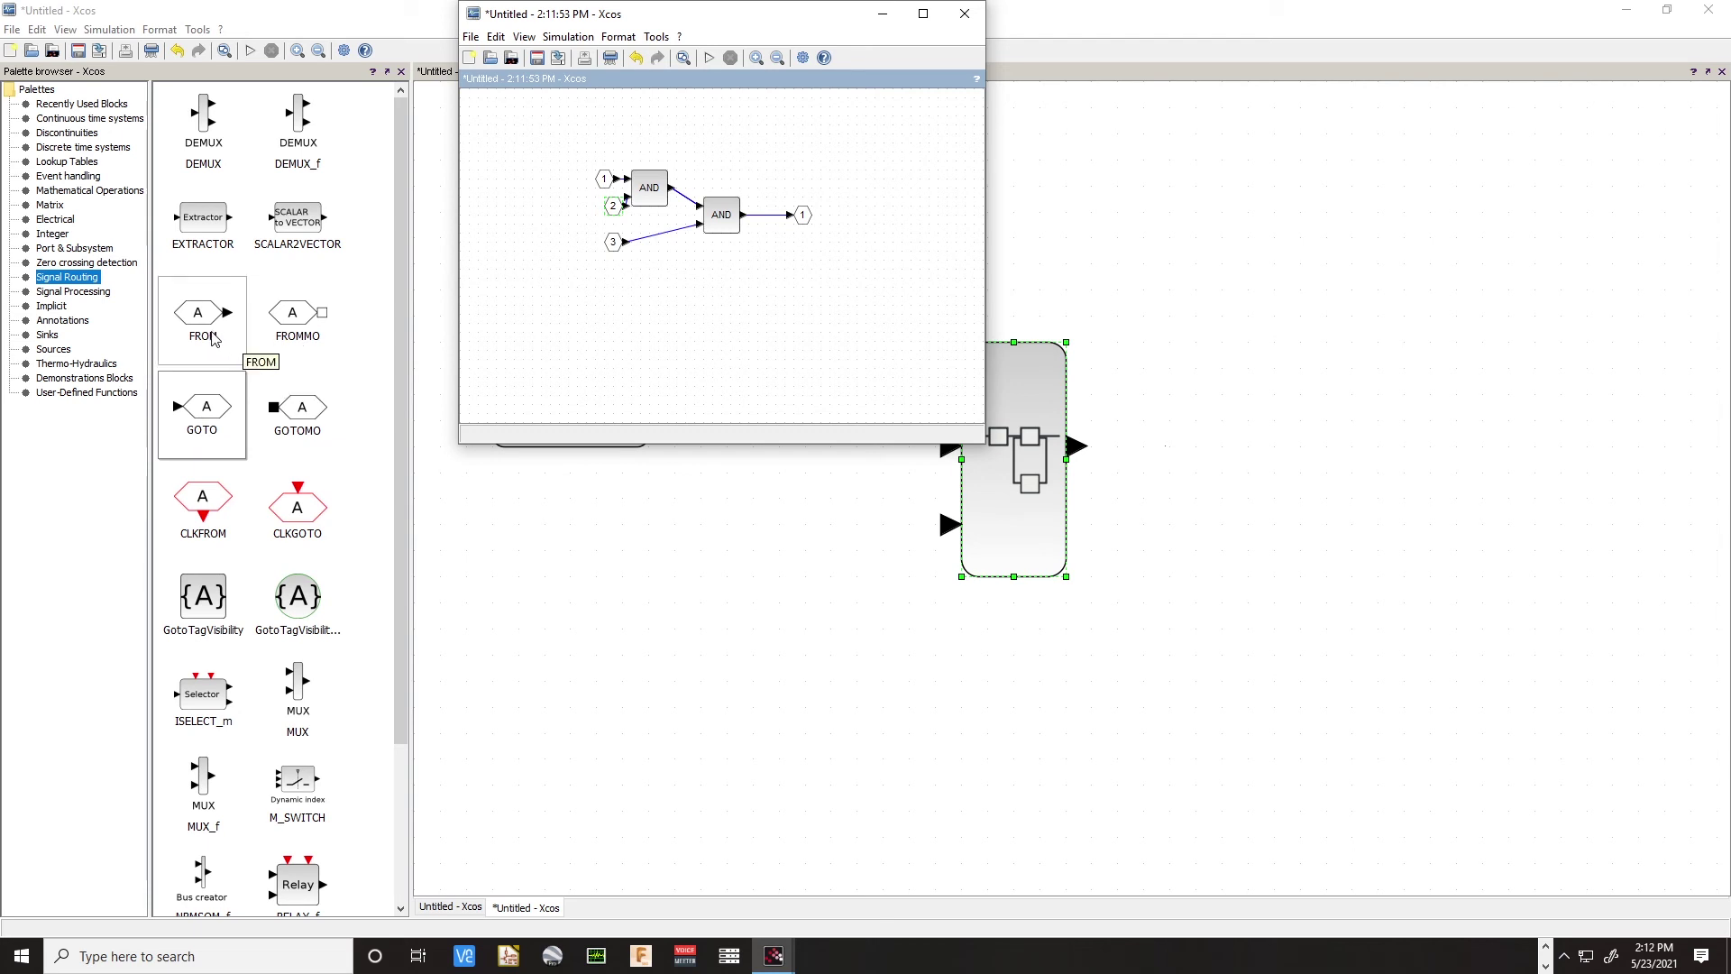
left_click(65, 250)
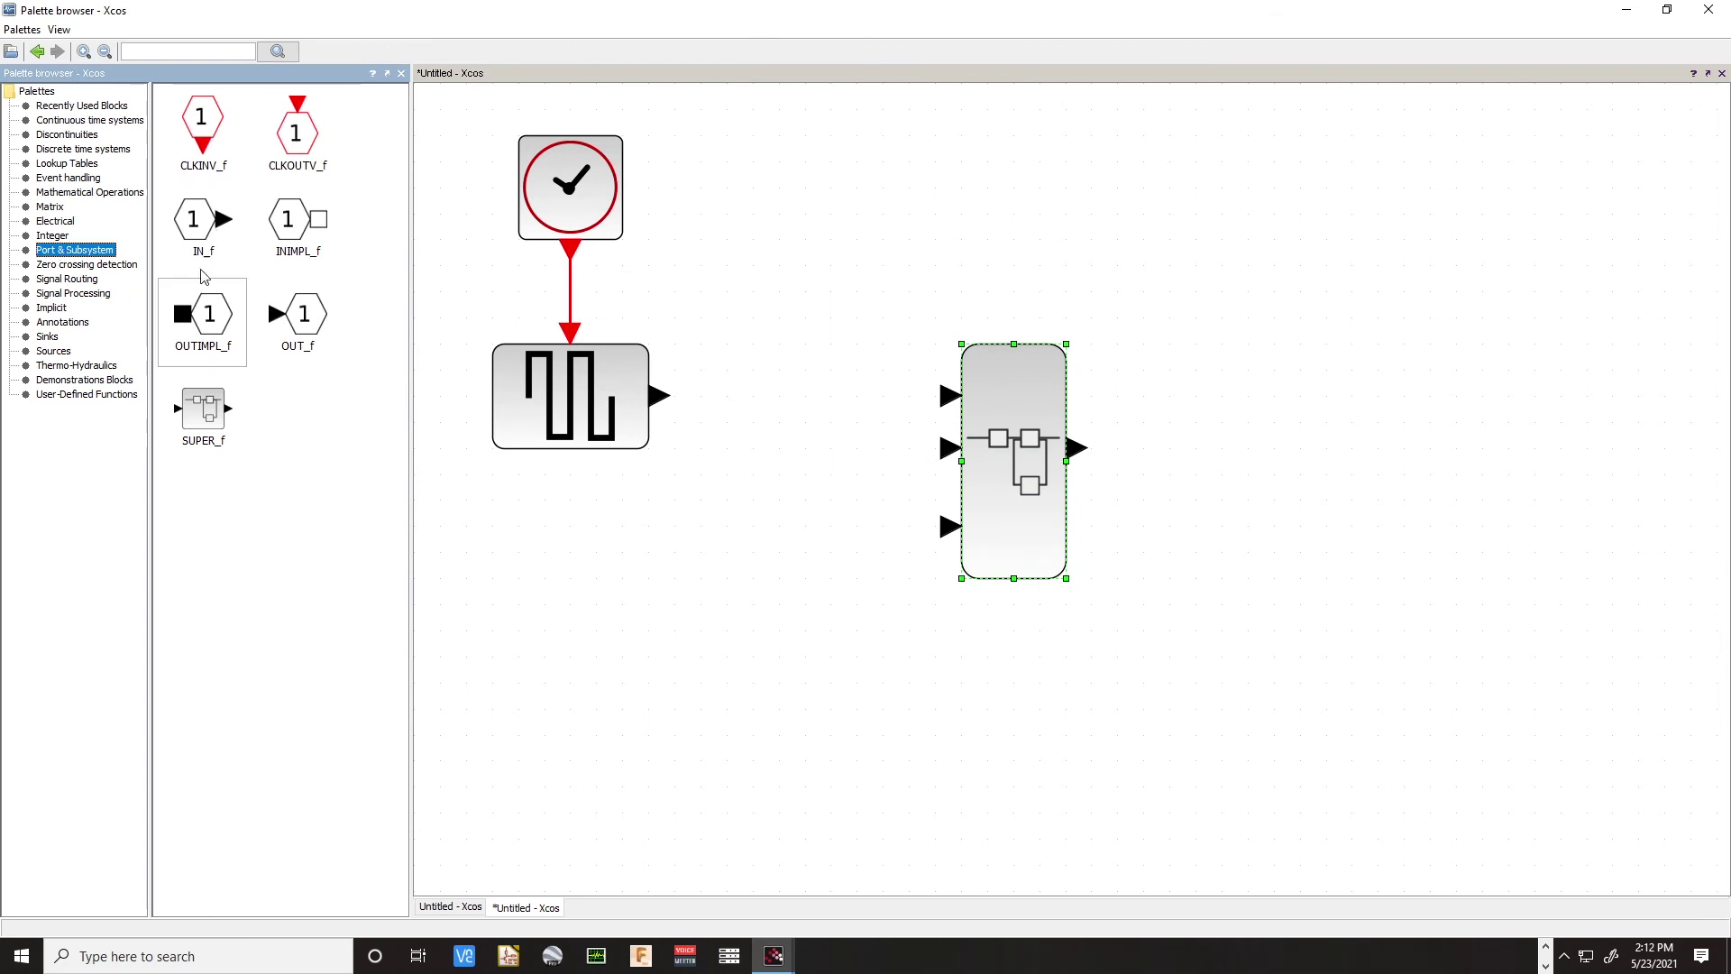
Move the superblock higher in the diagram and add a SUPER_f block from the User-Defined Functions palette below it
left_click_drag(1013, 390, 1065, 209)
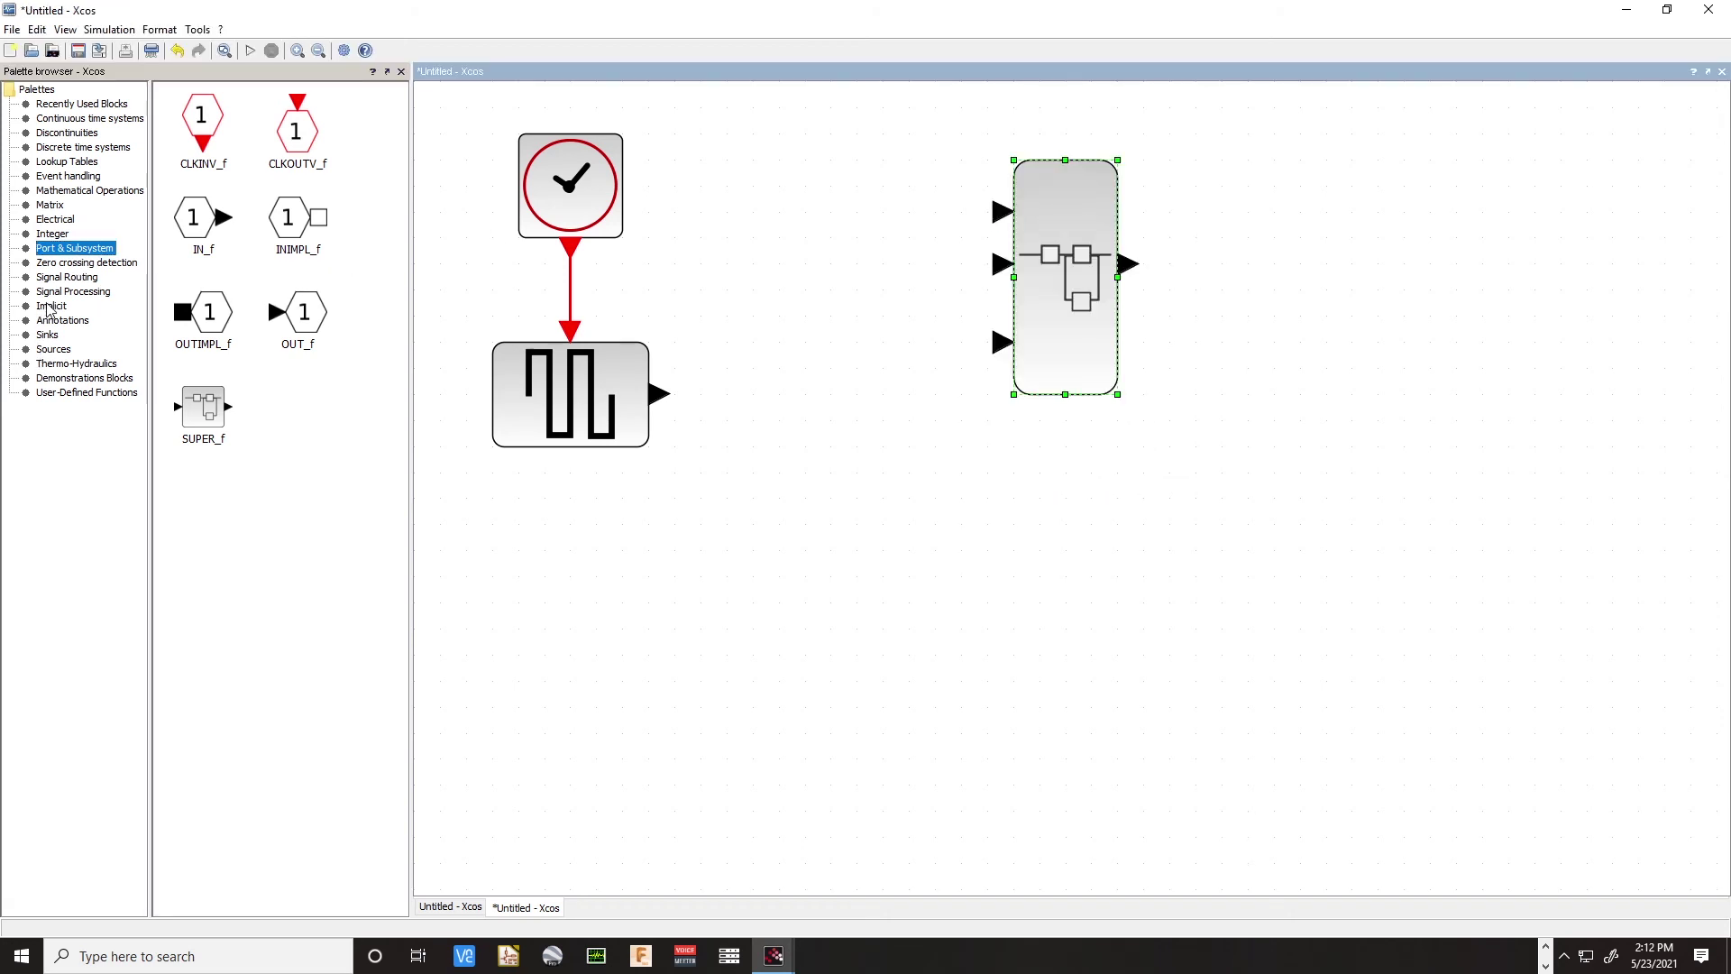
left_click(52, 395)
left_click_drag(233, 420, 911, 598)
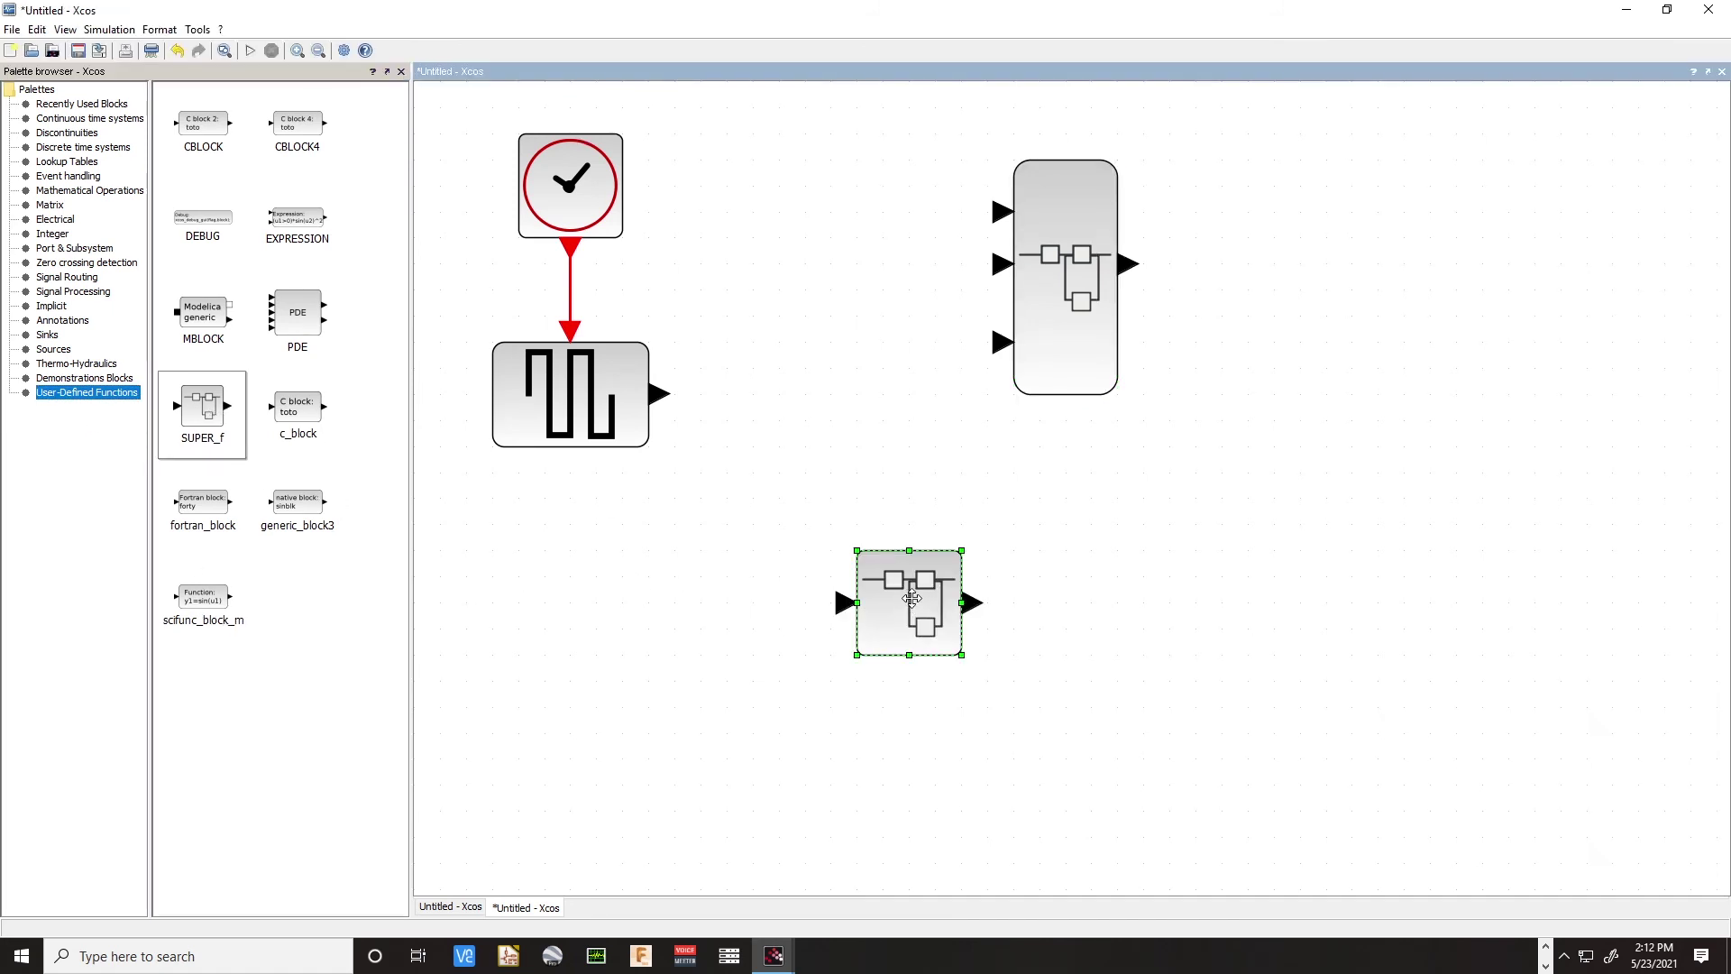
Open the new superblock's inner diagram, dock it in the main window, and move its output port farther from the input port
double_click(912, 597)
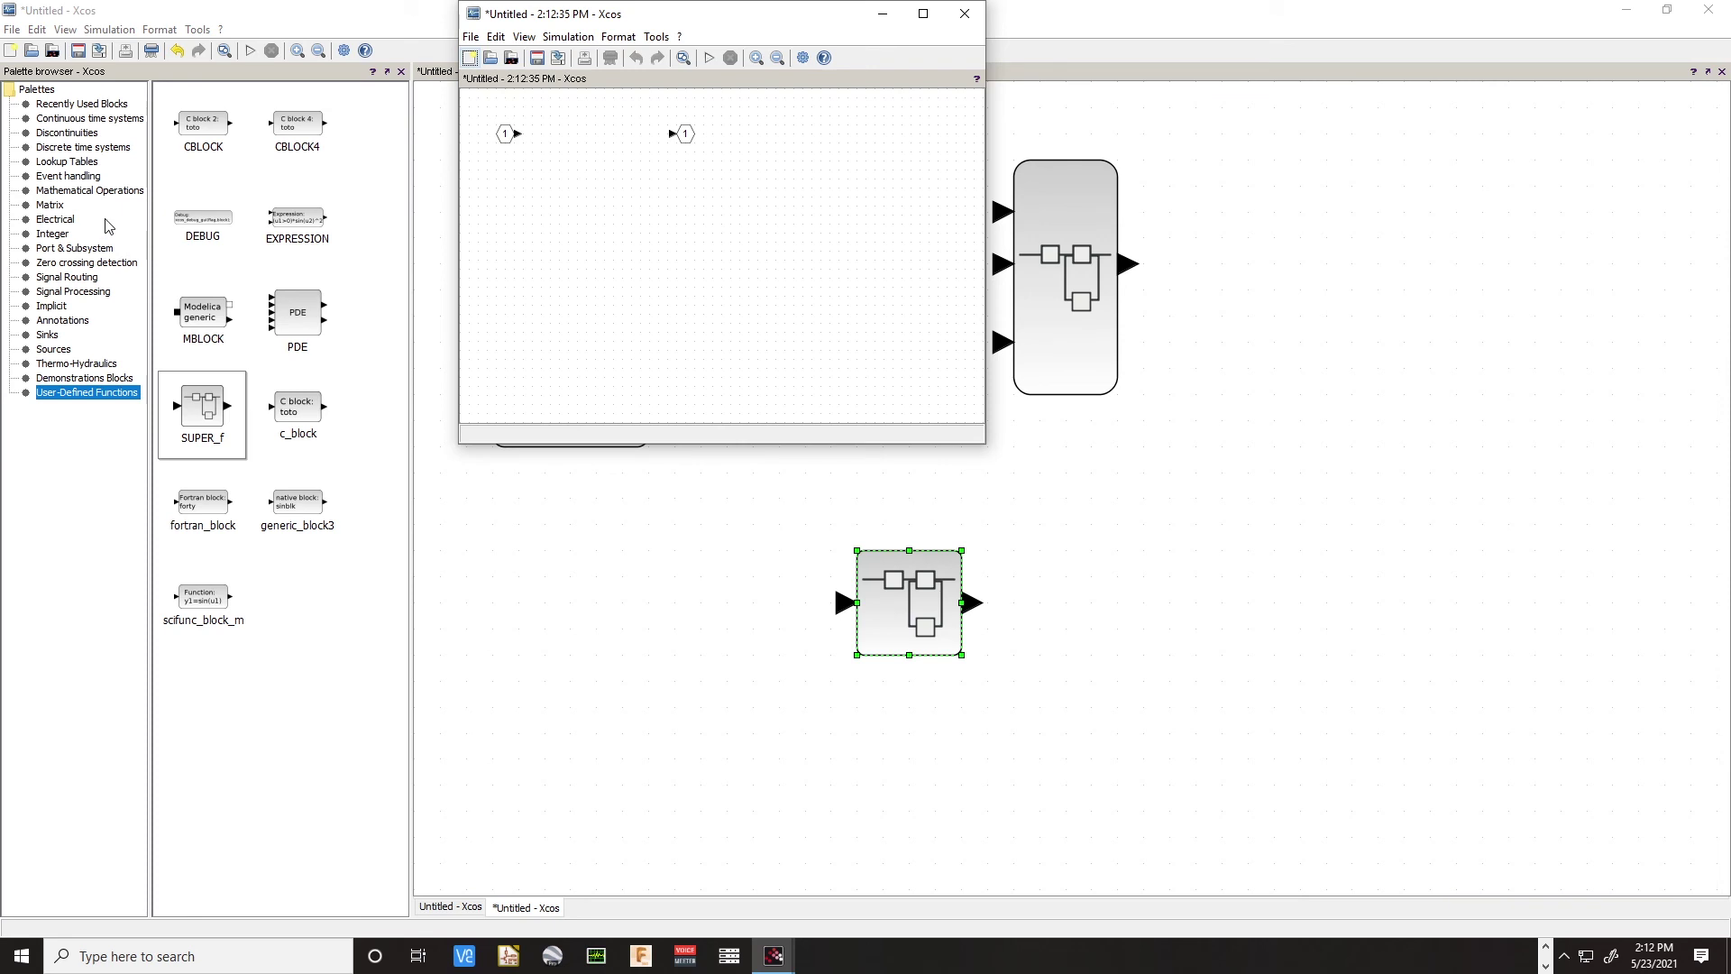
left_click(645, 83)
left_click_drag(1132, 515, 1133, 517)
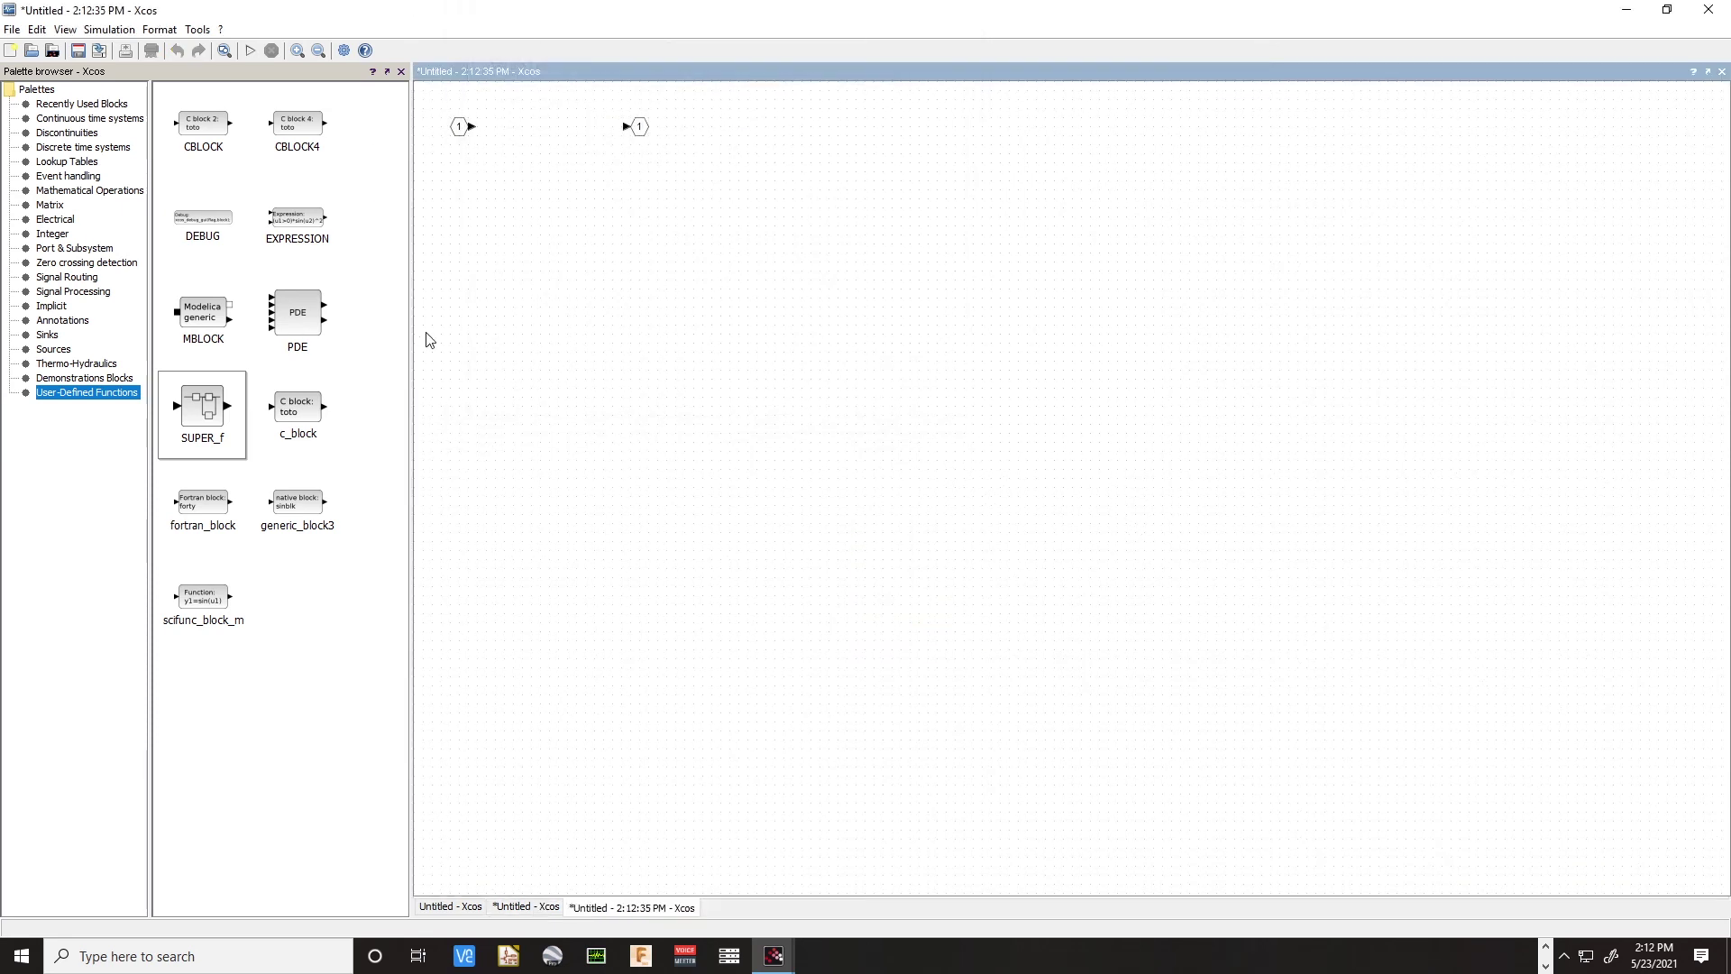
left_click_drag(640, 129, 849, 166)
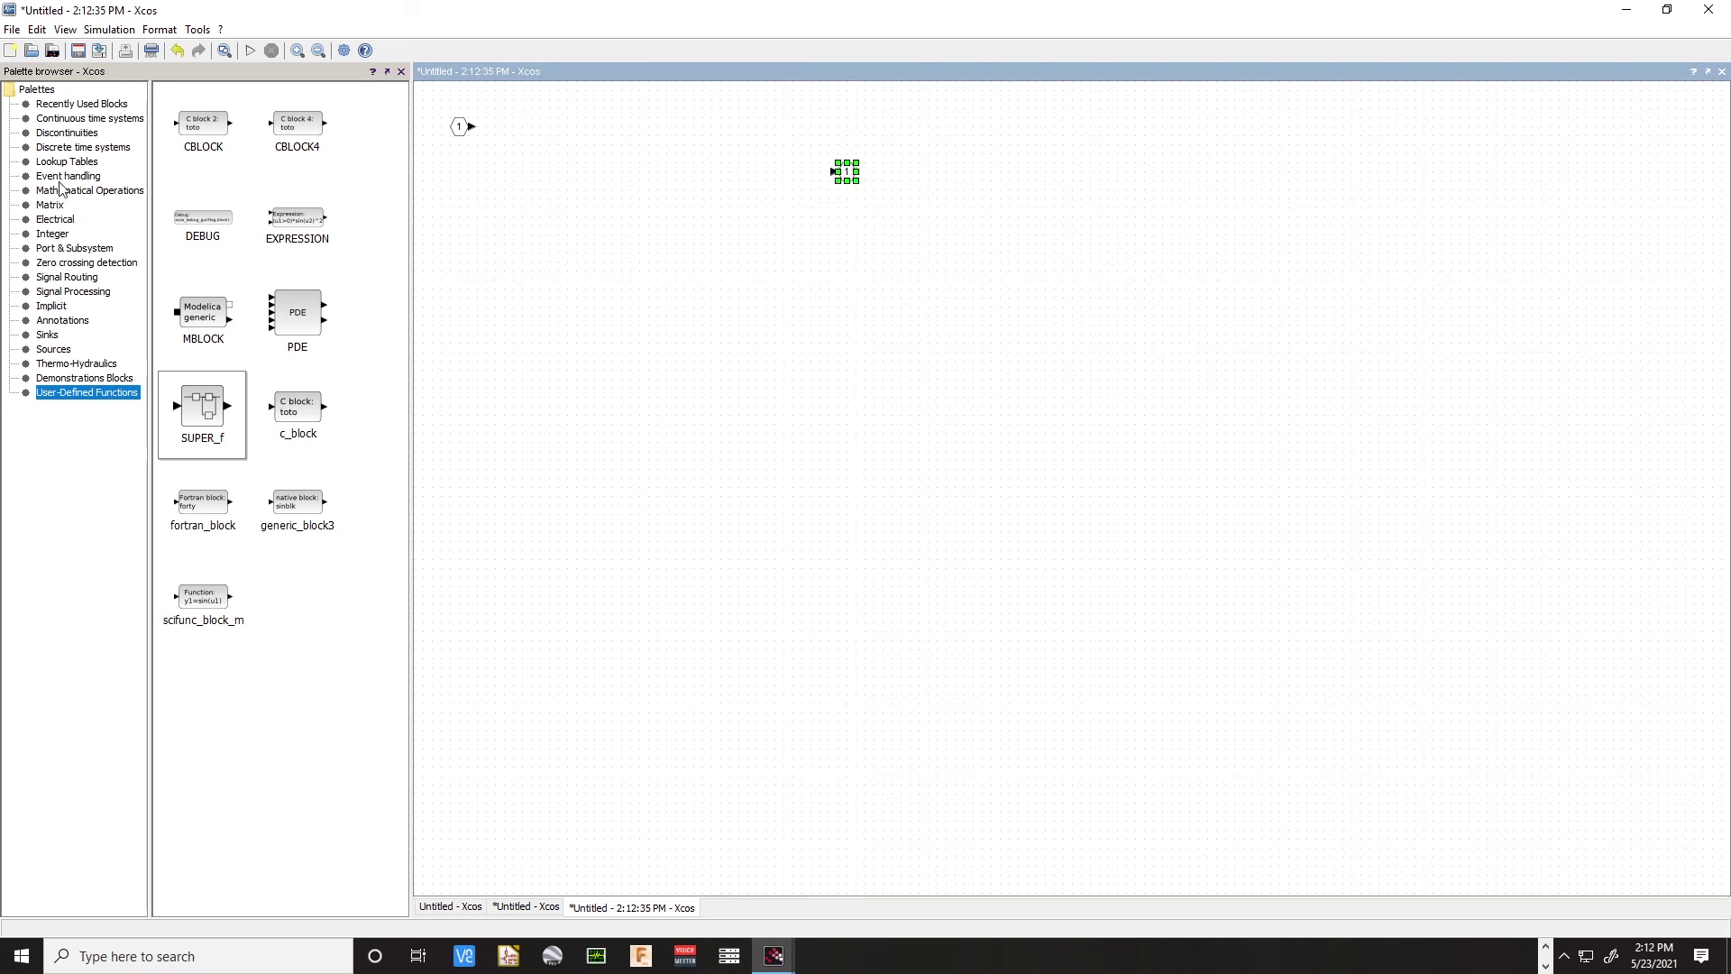
Add two IN_f blocks from the Port & Subsystem palette below the existing input port
left_click(55, 250)
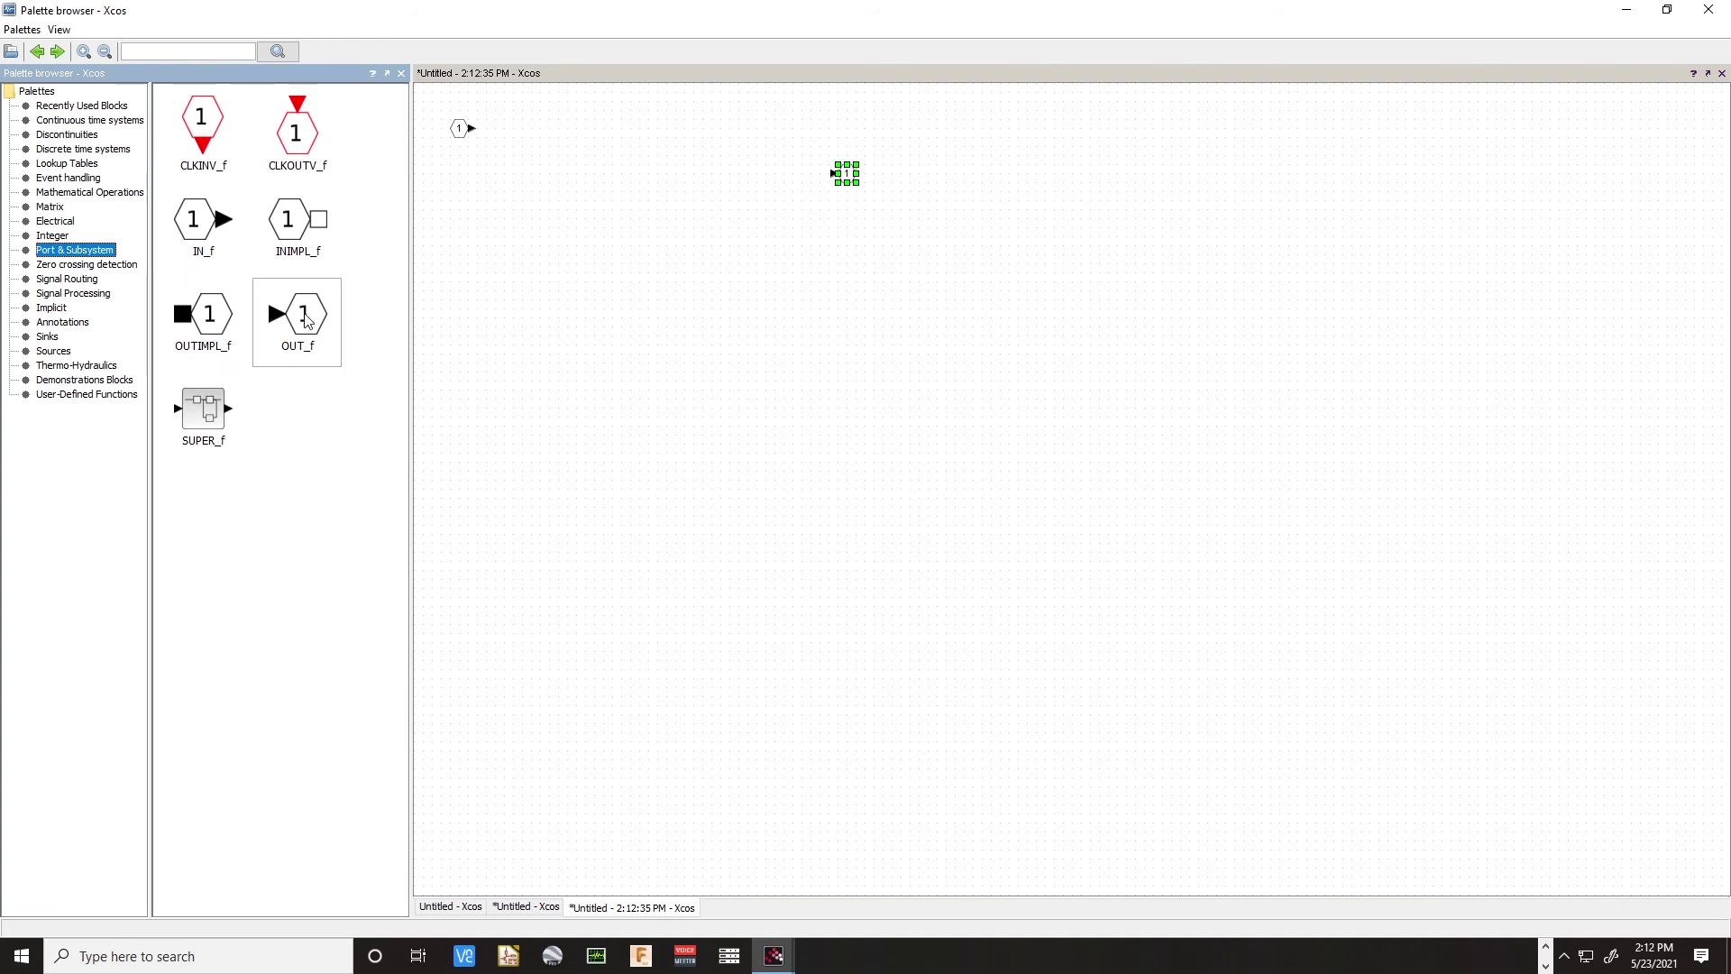
left_click_drag(204, 228, 470, 188)
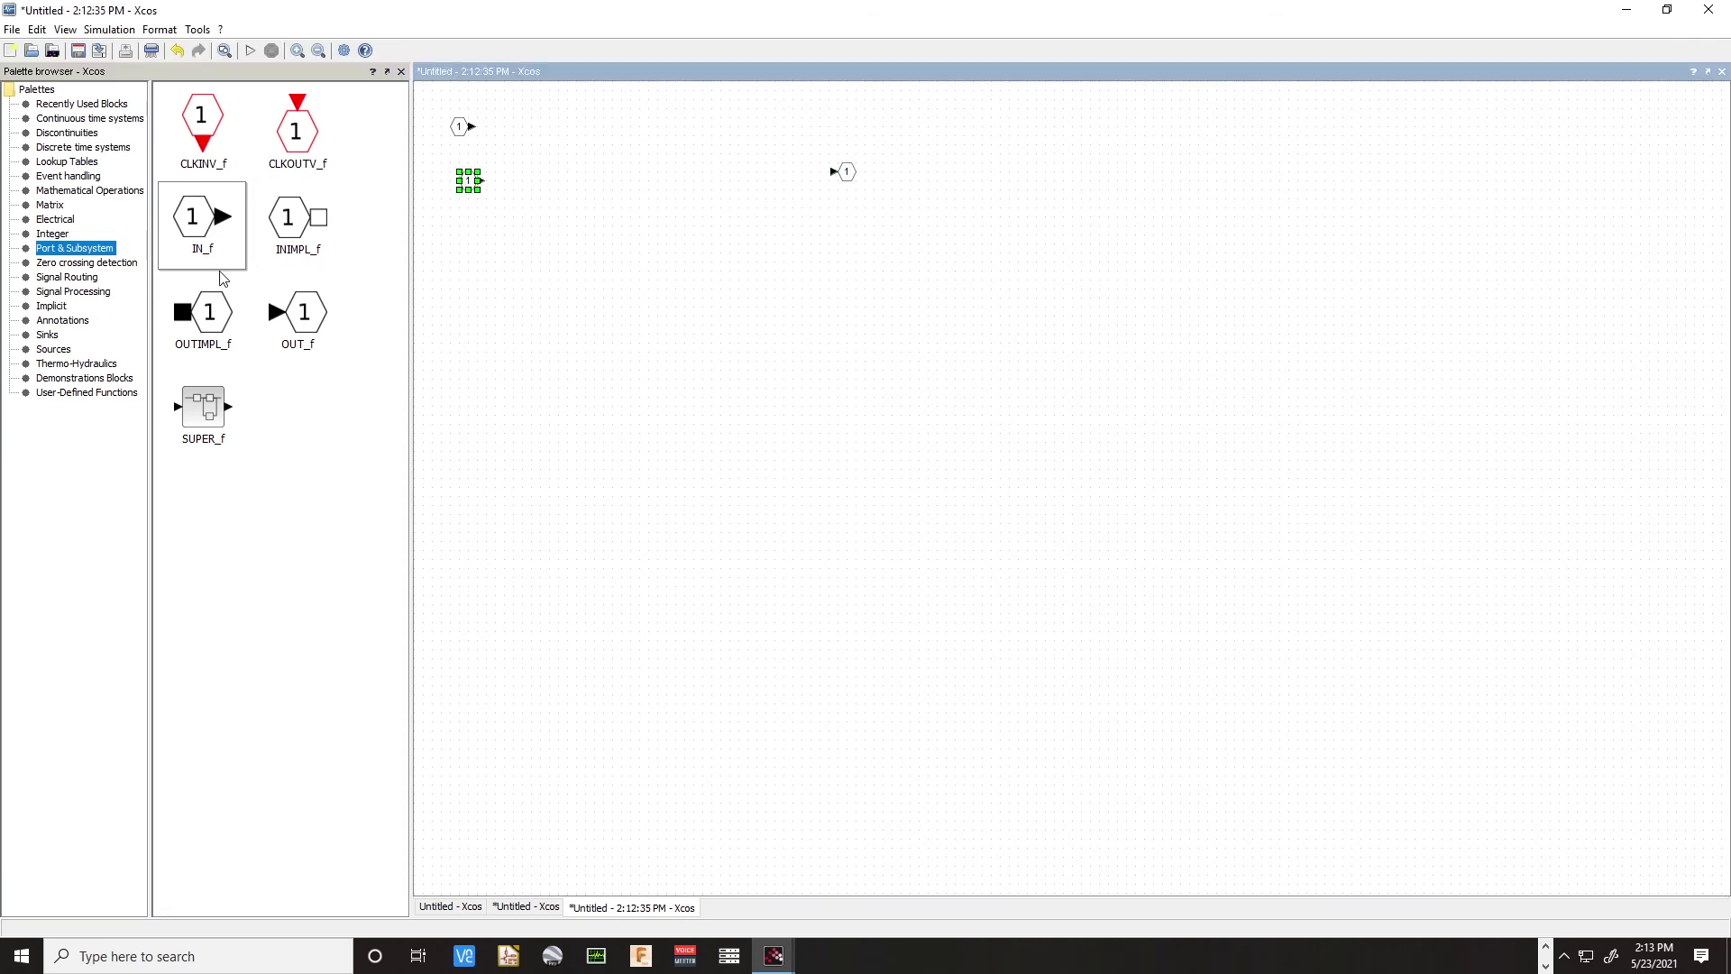
left_click_drag(195, 236, 466, 261)
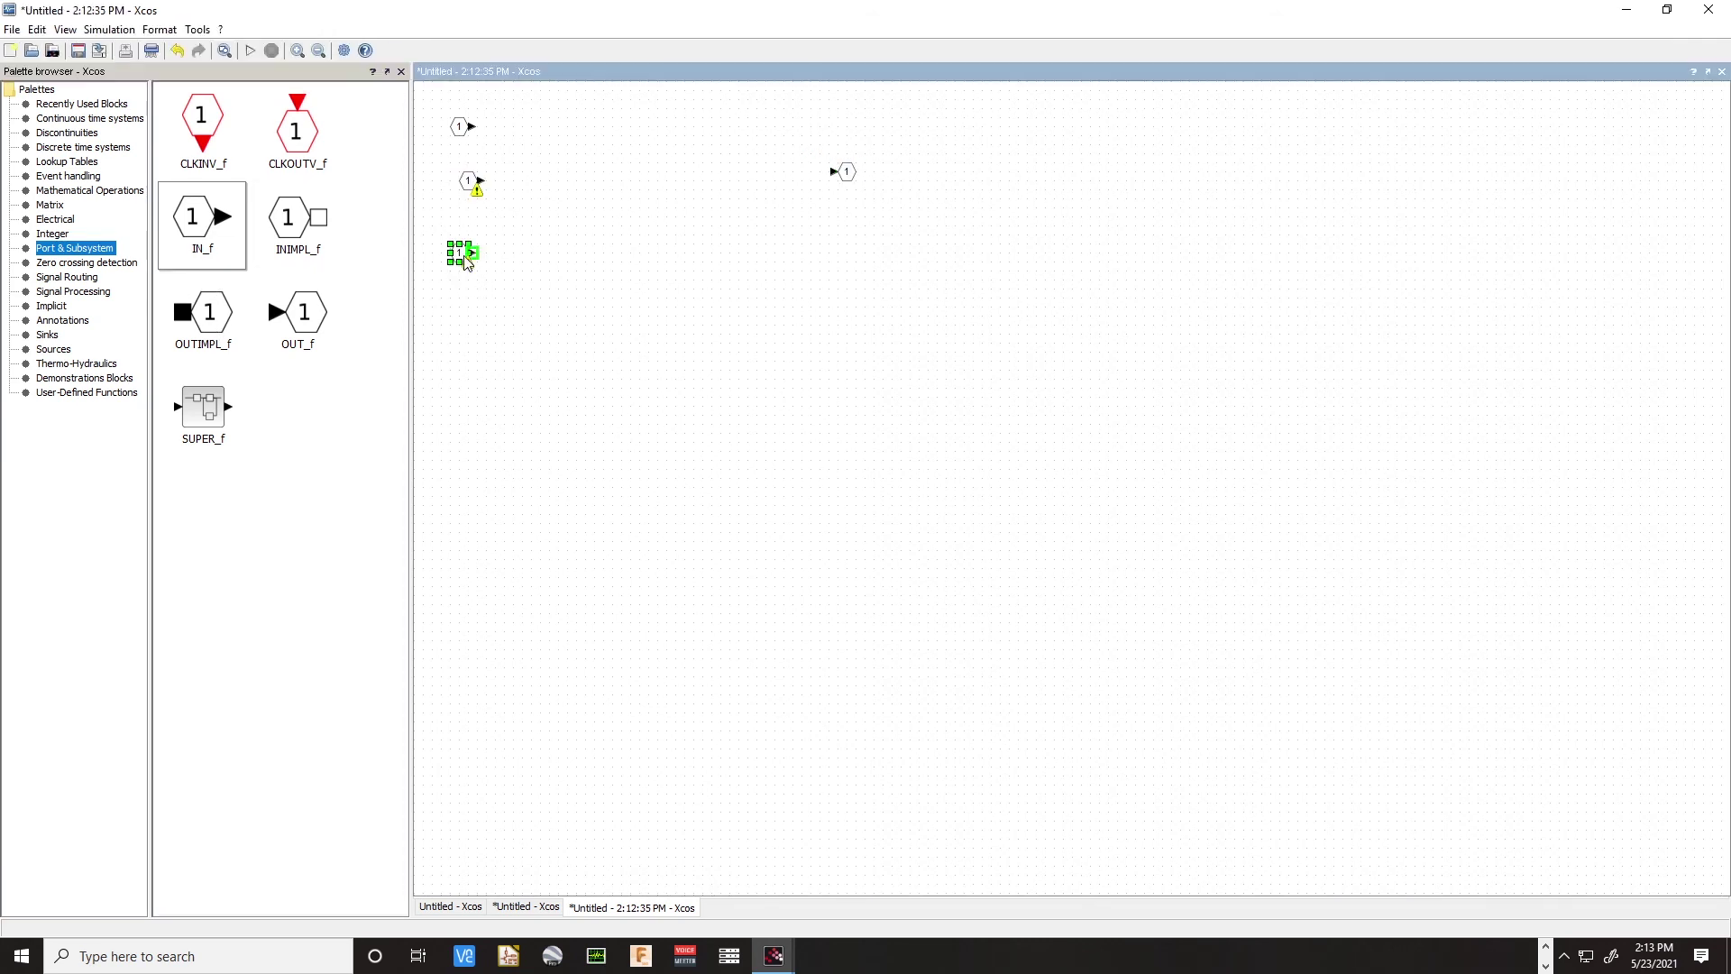
Adjust the middle input port's position and set its port number to 2
left_click_drag(467, 181, 463, 186)
double_click(463, 186)
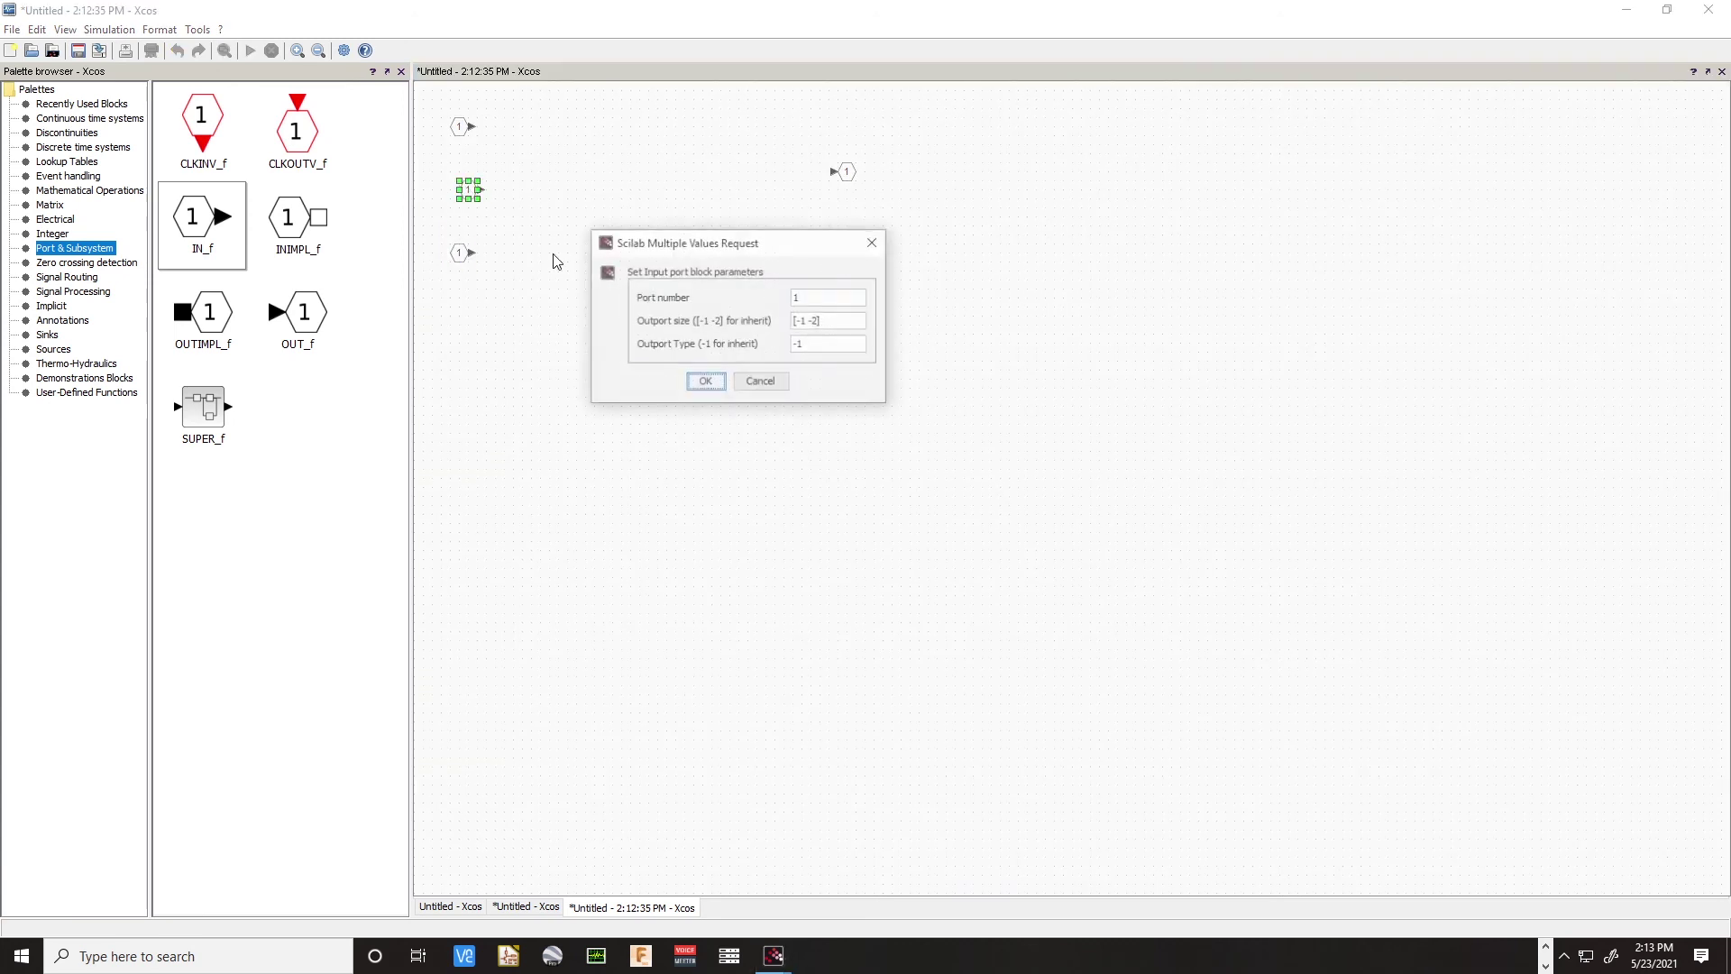
left_click(739, 389)
scroll(735, 392, "up", 4)
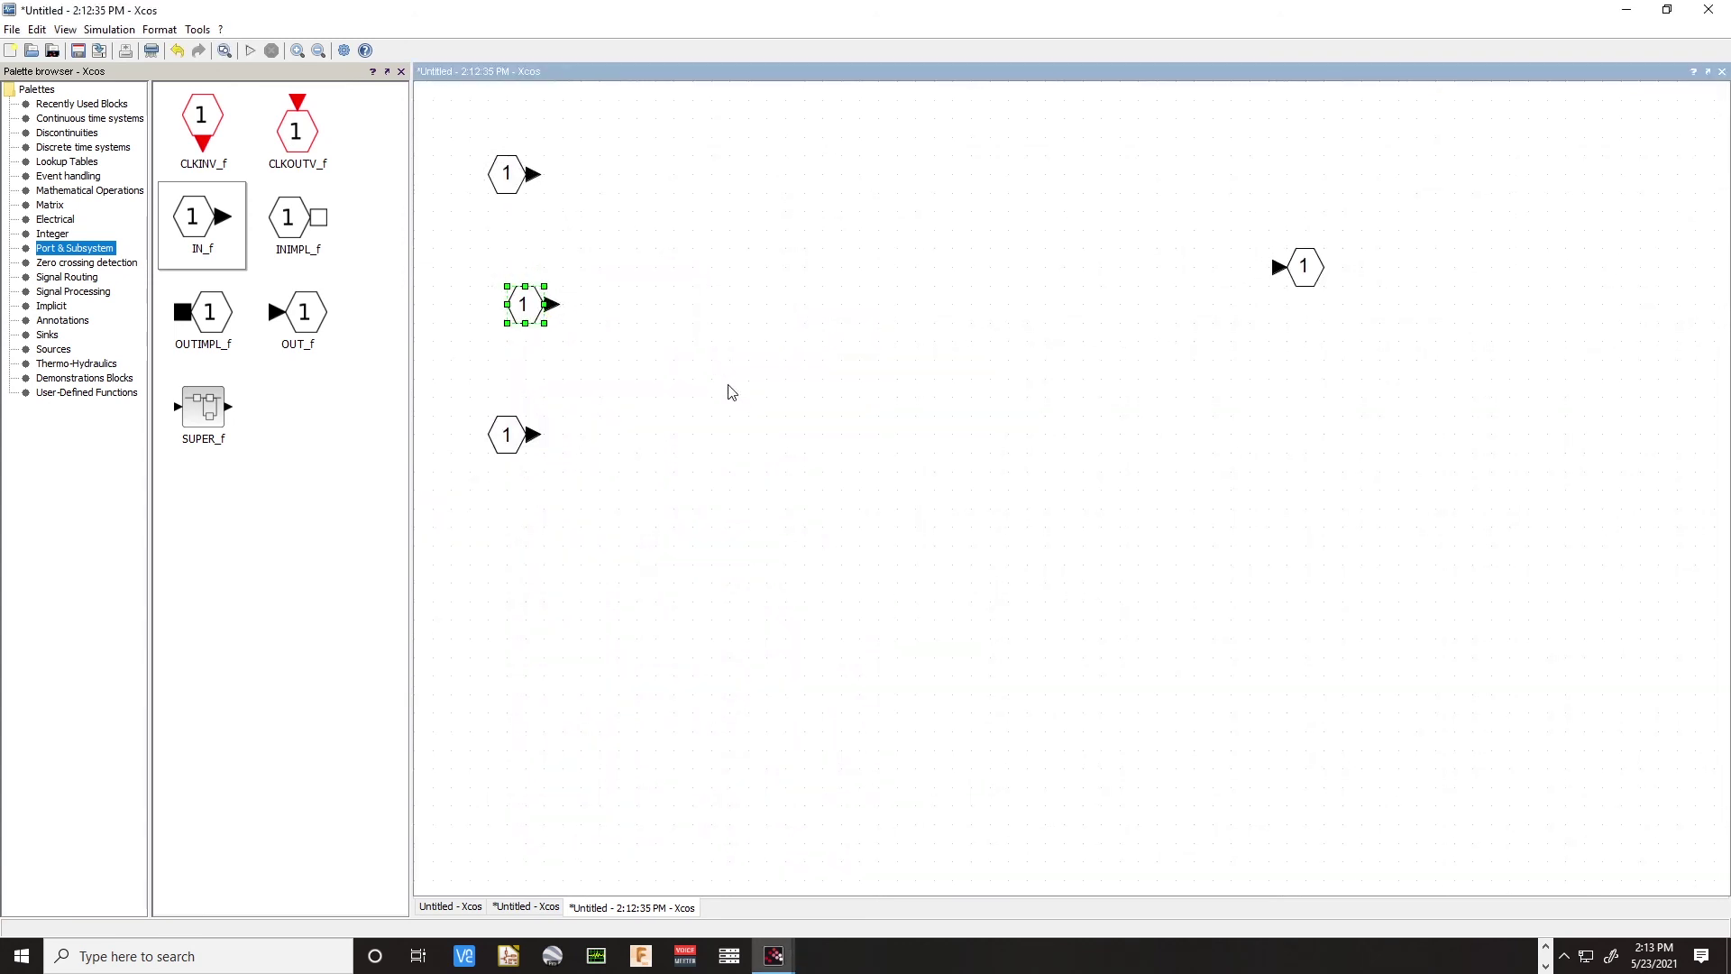
double_click(539, 348)
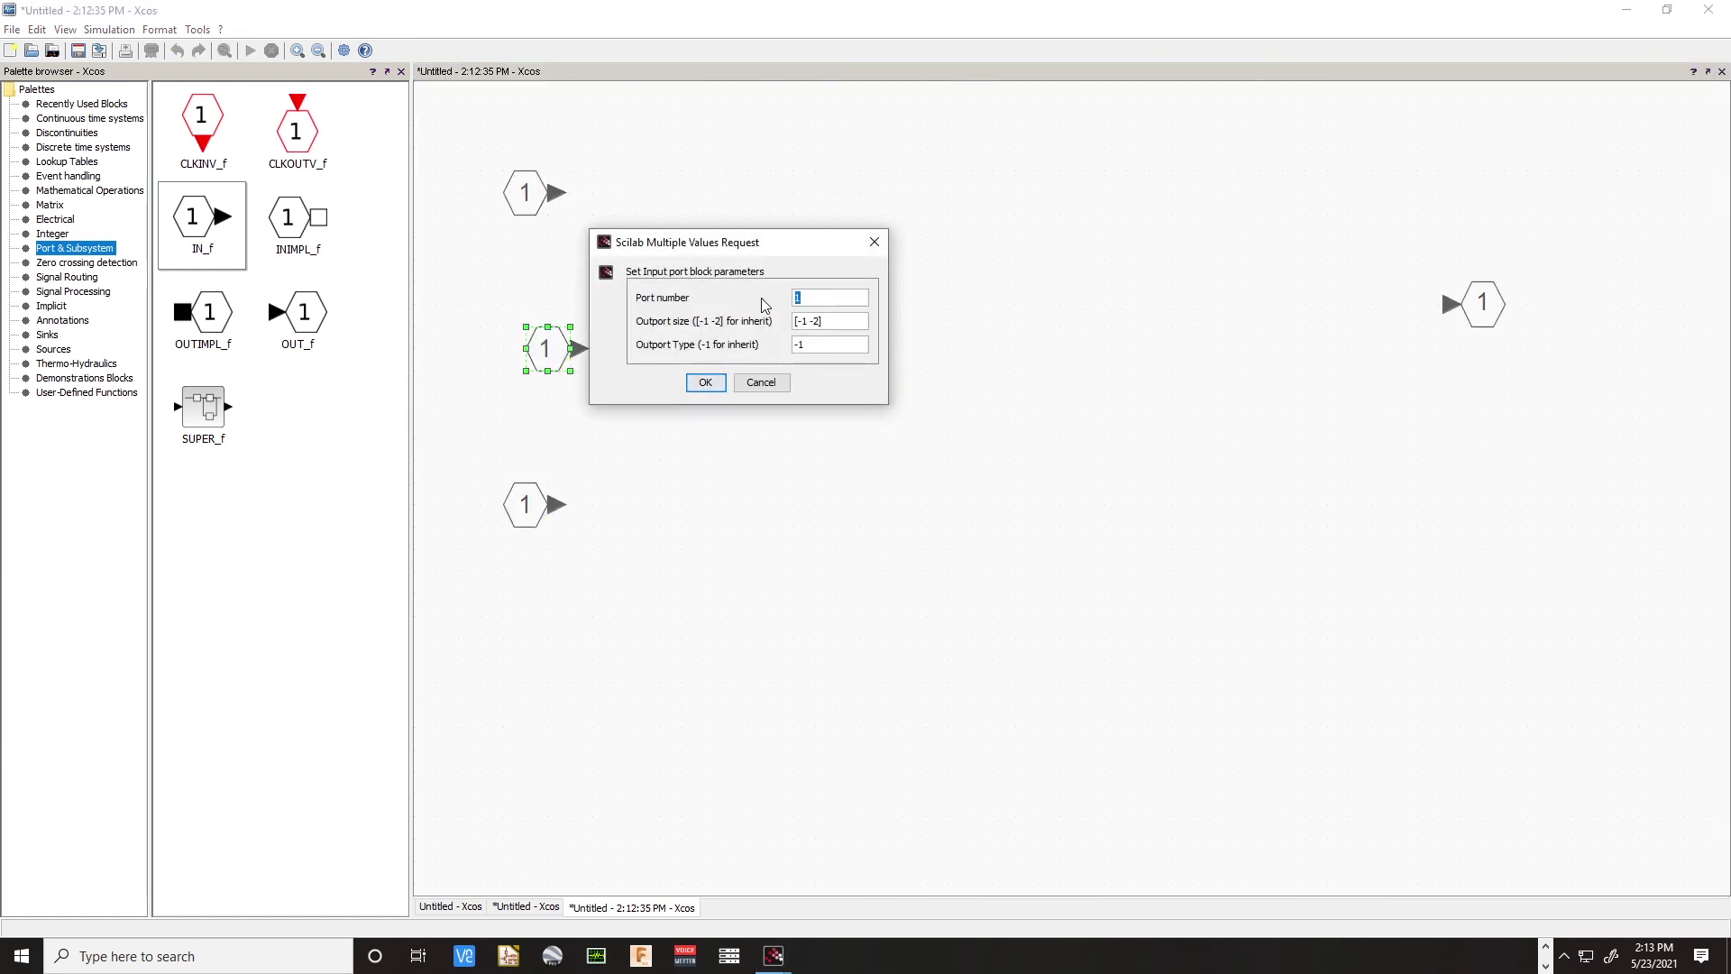
left_click(713, 381)
Set the lowest input port's port number to 3
left_click(531, 513)
double_click(533, 512)
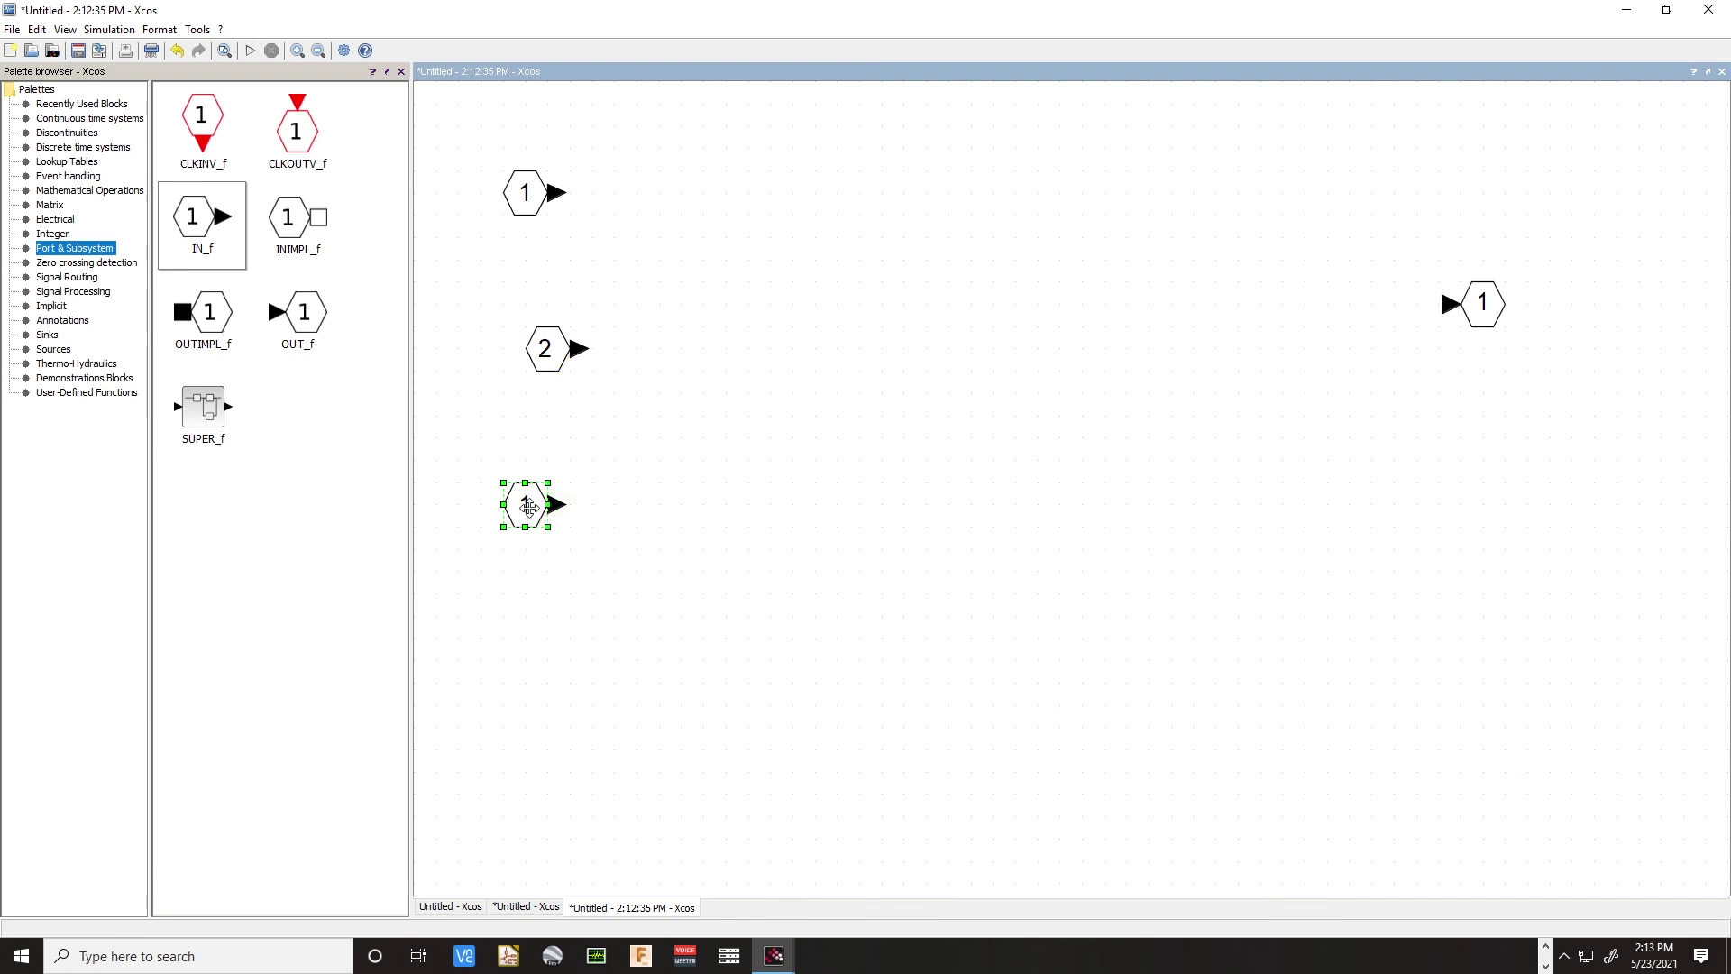
double_click(815, 303)
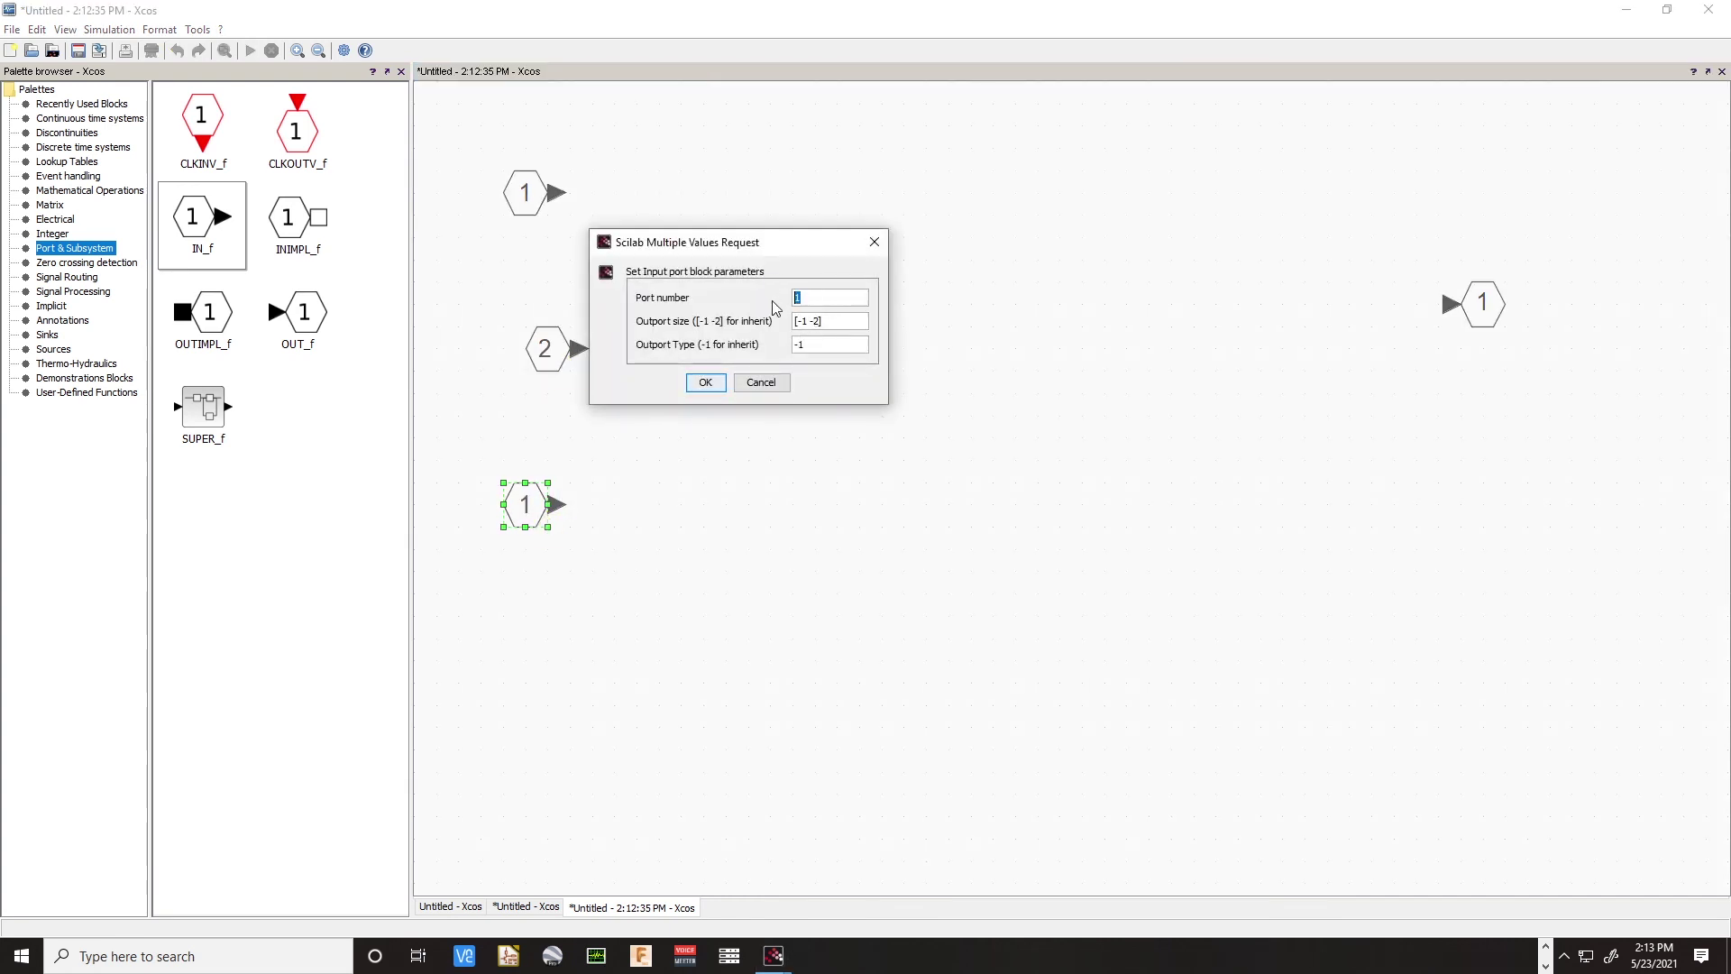
type("3")
left_click(706, 384)
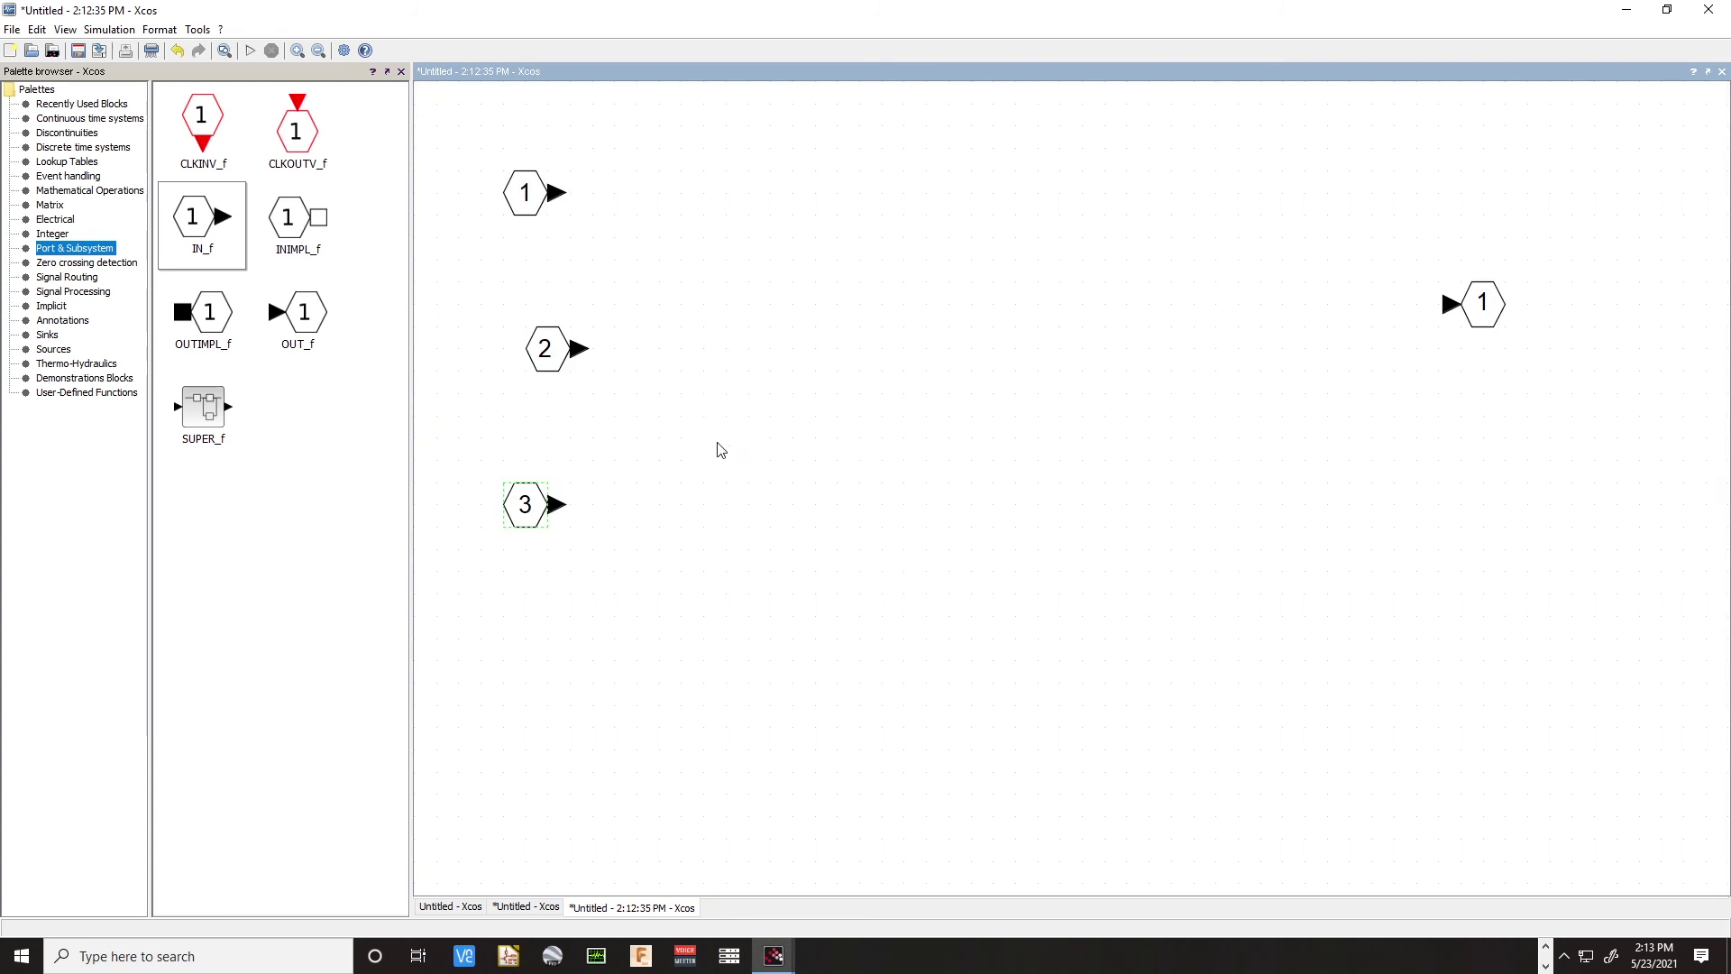
Add two LOGICAL_OP blocks from the Integer palette and connect the first AND's output to the second AND's upper input
left_click(56, 237)
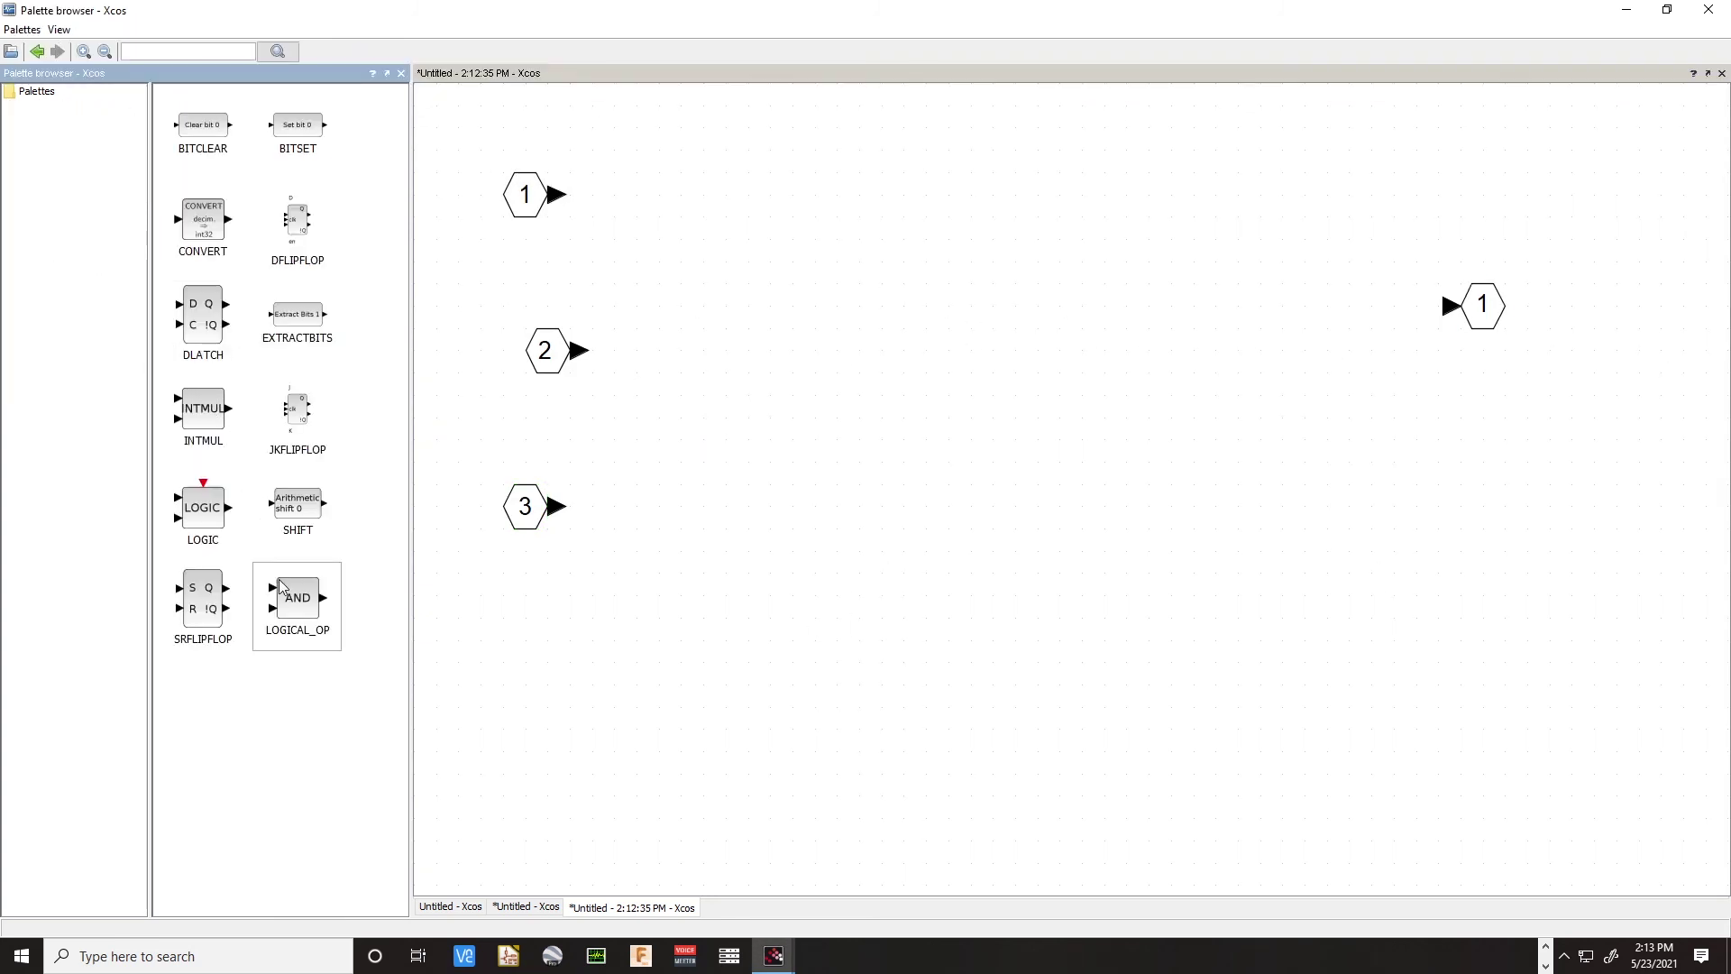
left_click_drag(283, 586, 1204, 478)
left_click_drag(1030, 293, 1117, 436)
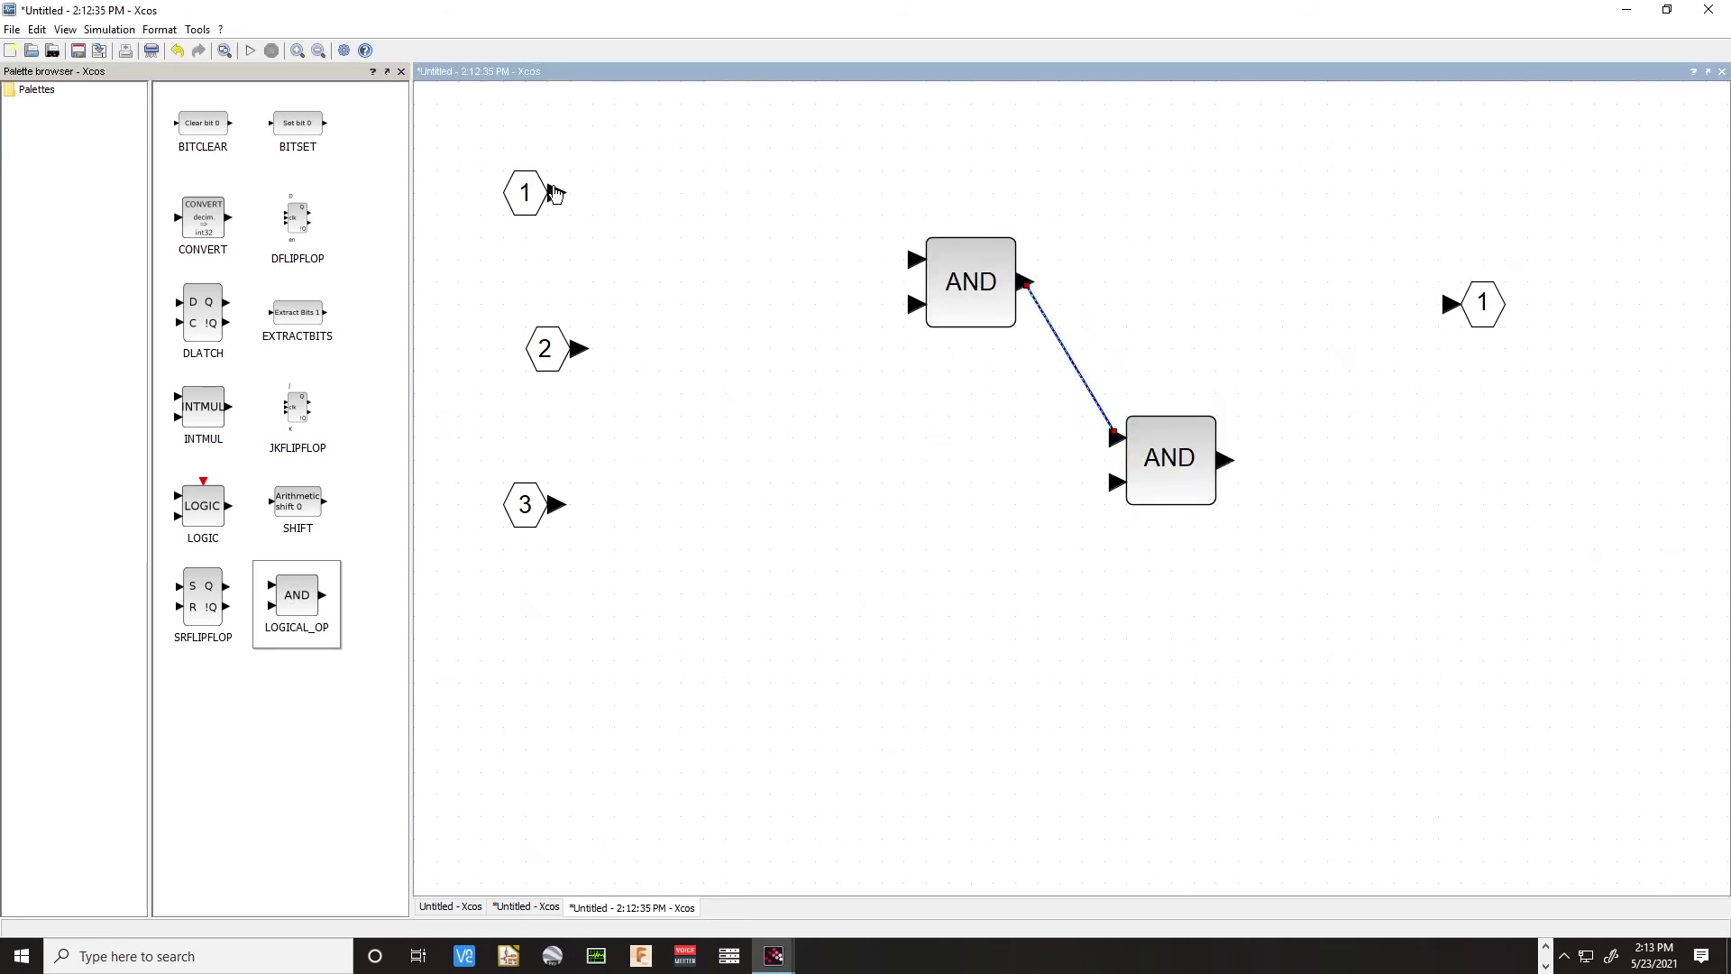
Connect input ports 1 and 2 to the first AND, port 3 to the second AND, and its output to the output port
mouse_move(556, 194)
left_mouse_down()
mouse_move(896, 283)
mouse_move(915, 259)
left_mouse_up()
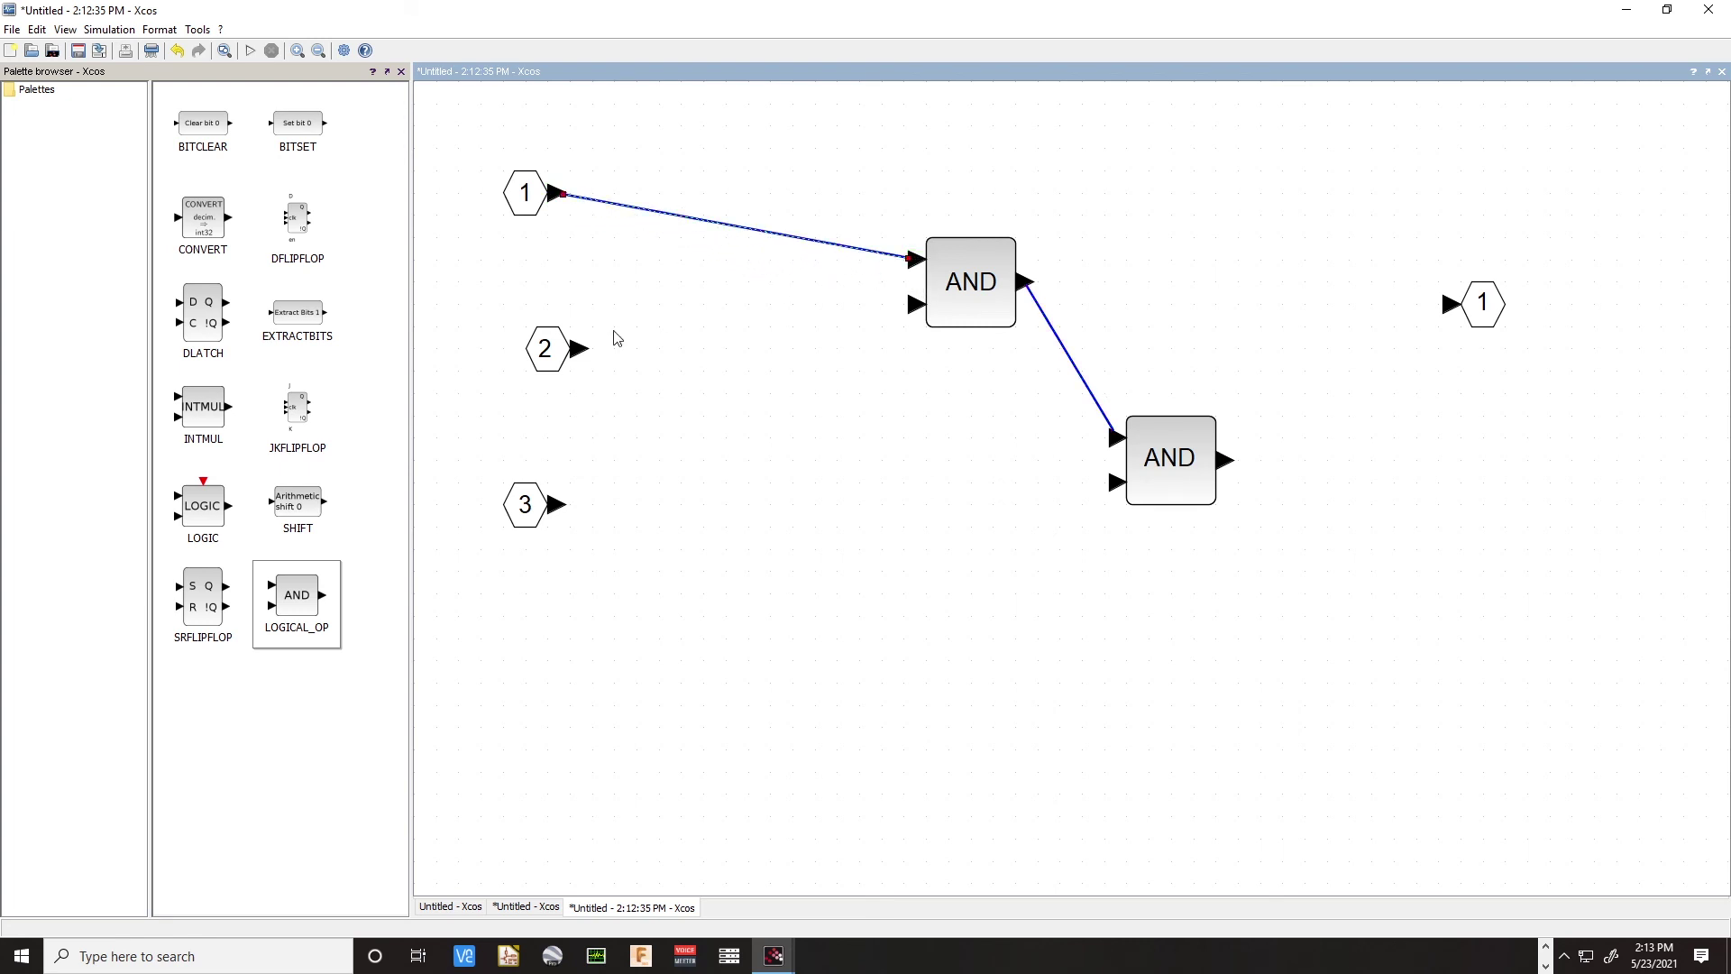
left_click_drag(586, 348, 914, 305)
mouse_move(558, 509)
left_mouse_down()
mouse_move(993, 511)
mouse_move(1114, 482)
left_mouse_up()
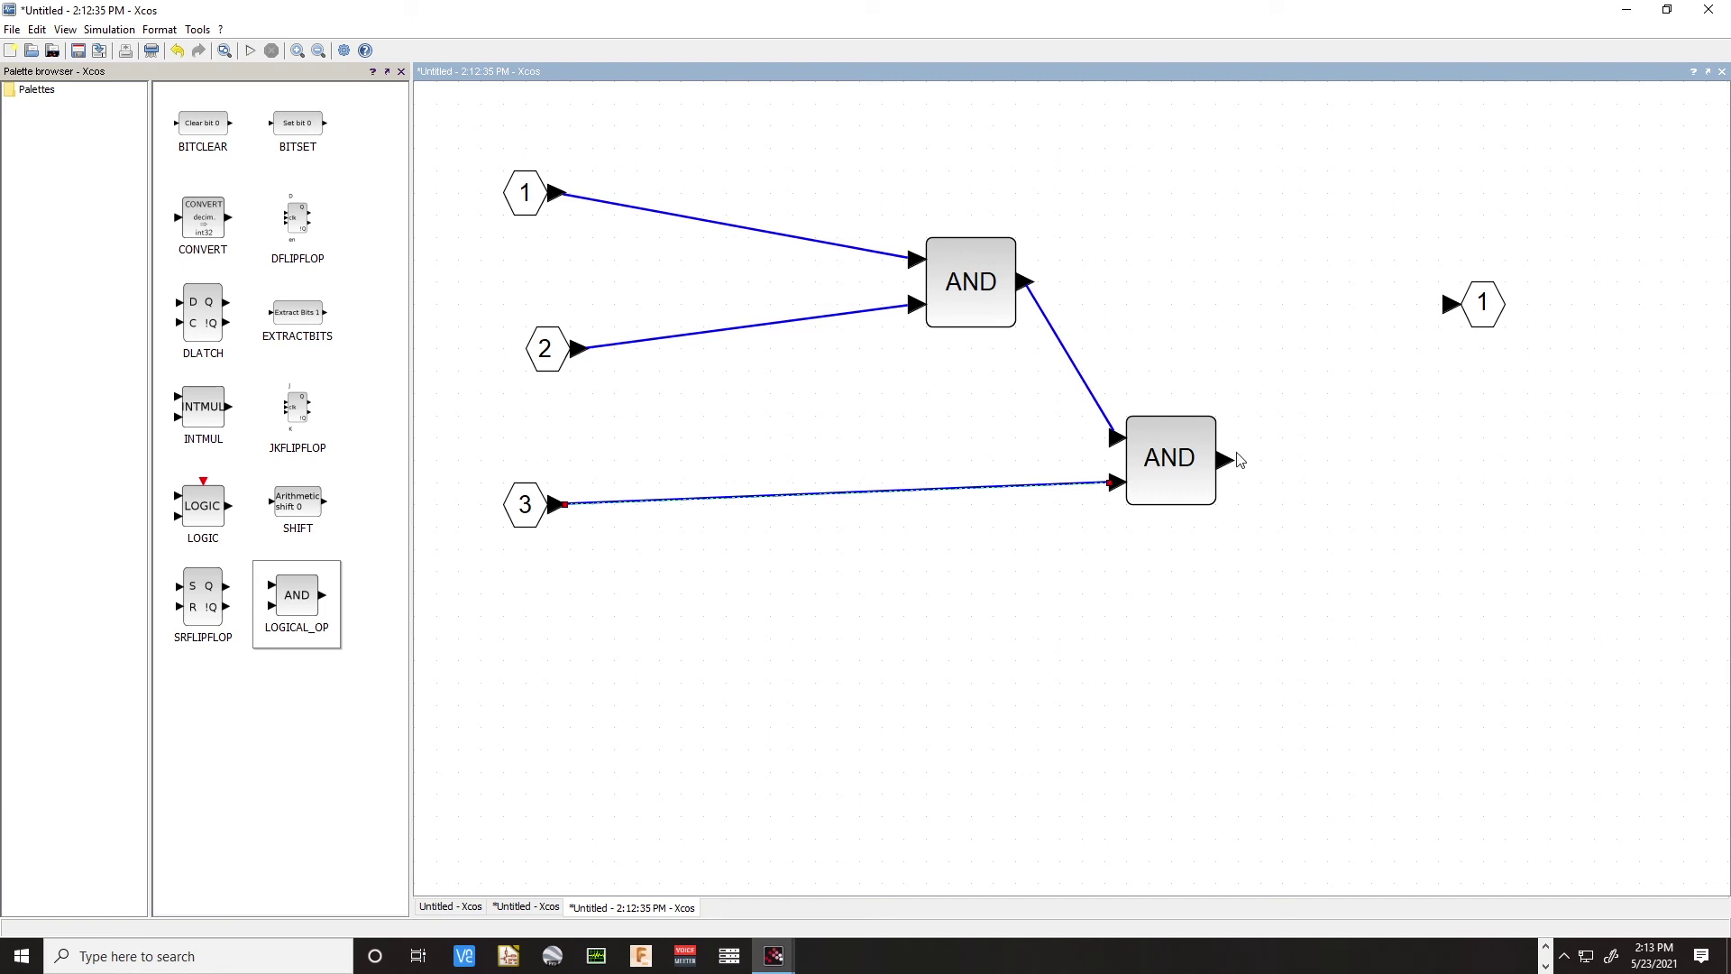
left_click_drag(1224, 458, 1449, 304)
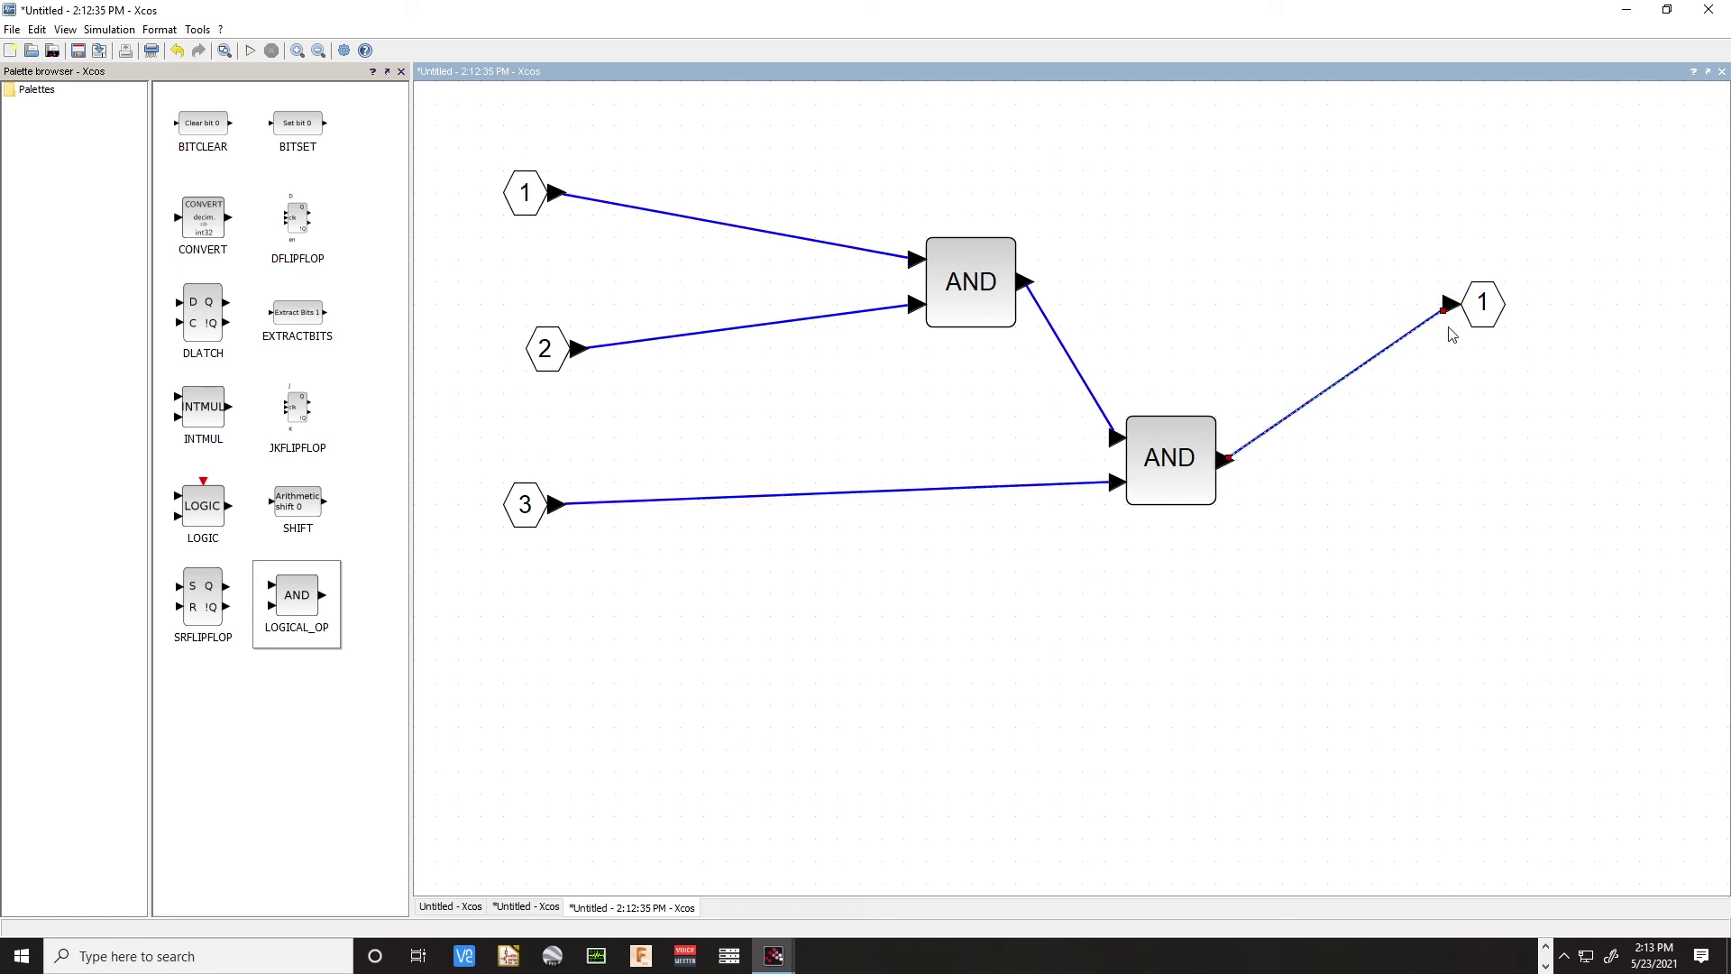
Save the diagram as 3inAnd in the Projects folder
left_click(1001, 194)
key("ctrl+s")
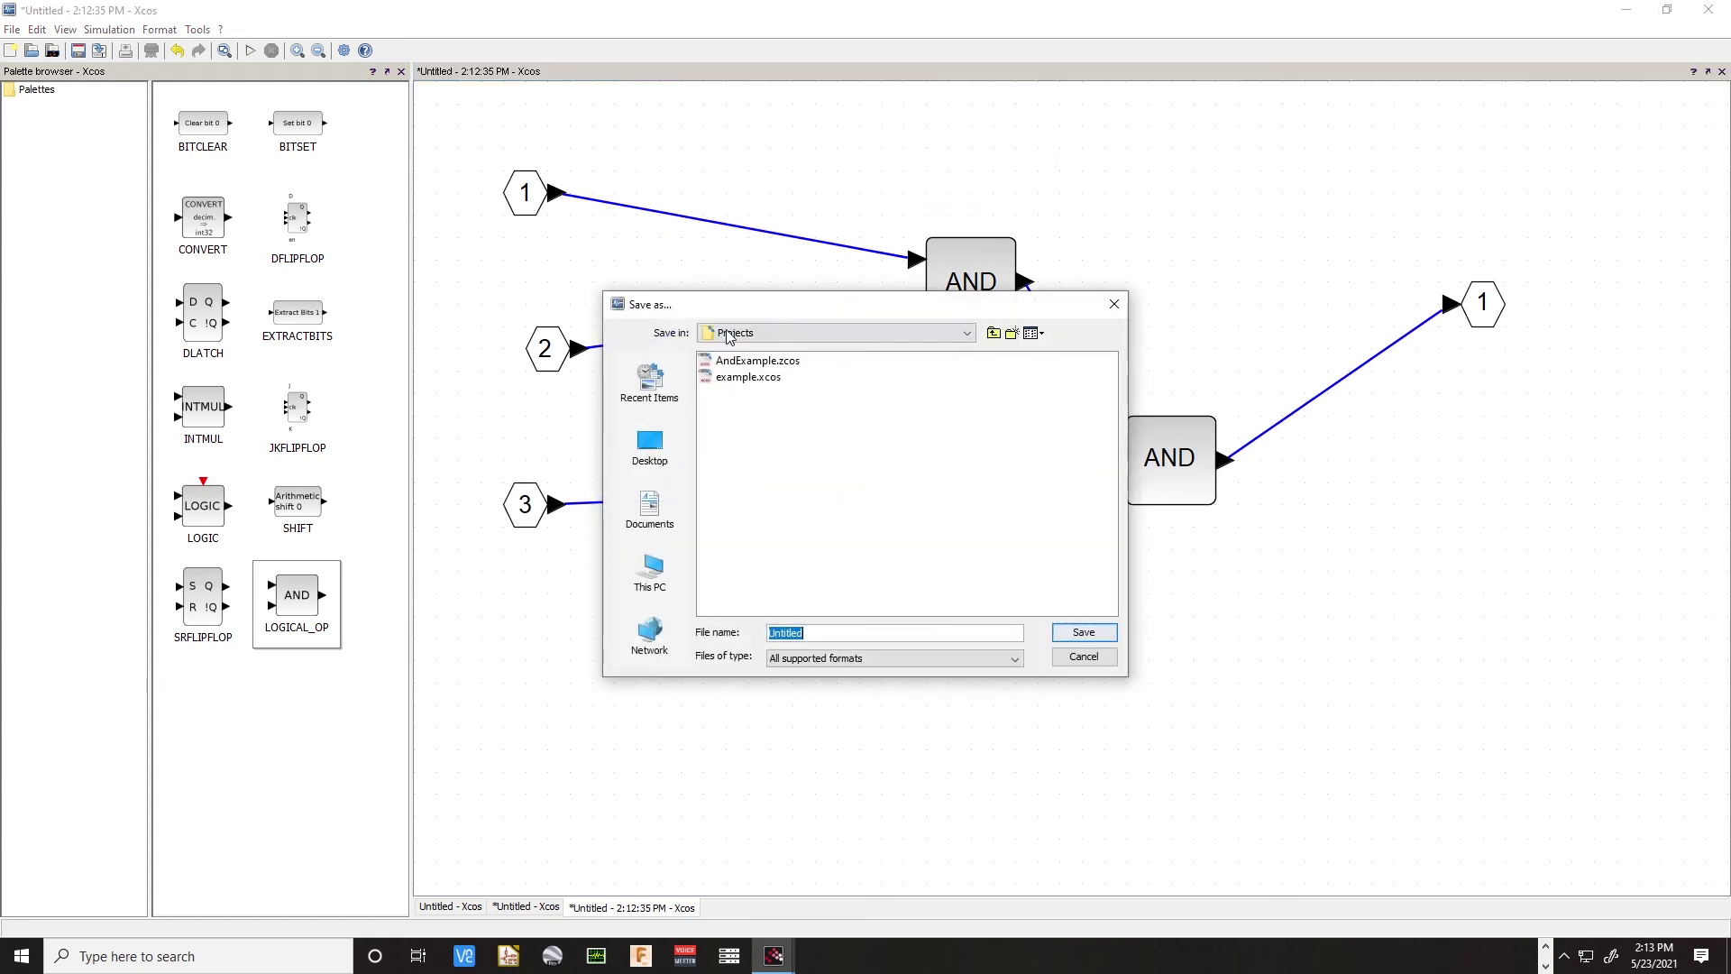
left_click(822, 638)
double_click(822, 638)
type("3inAnd")
key("Return")
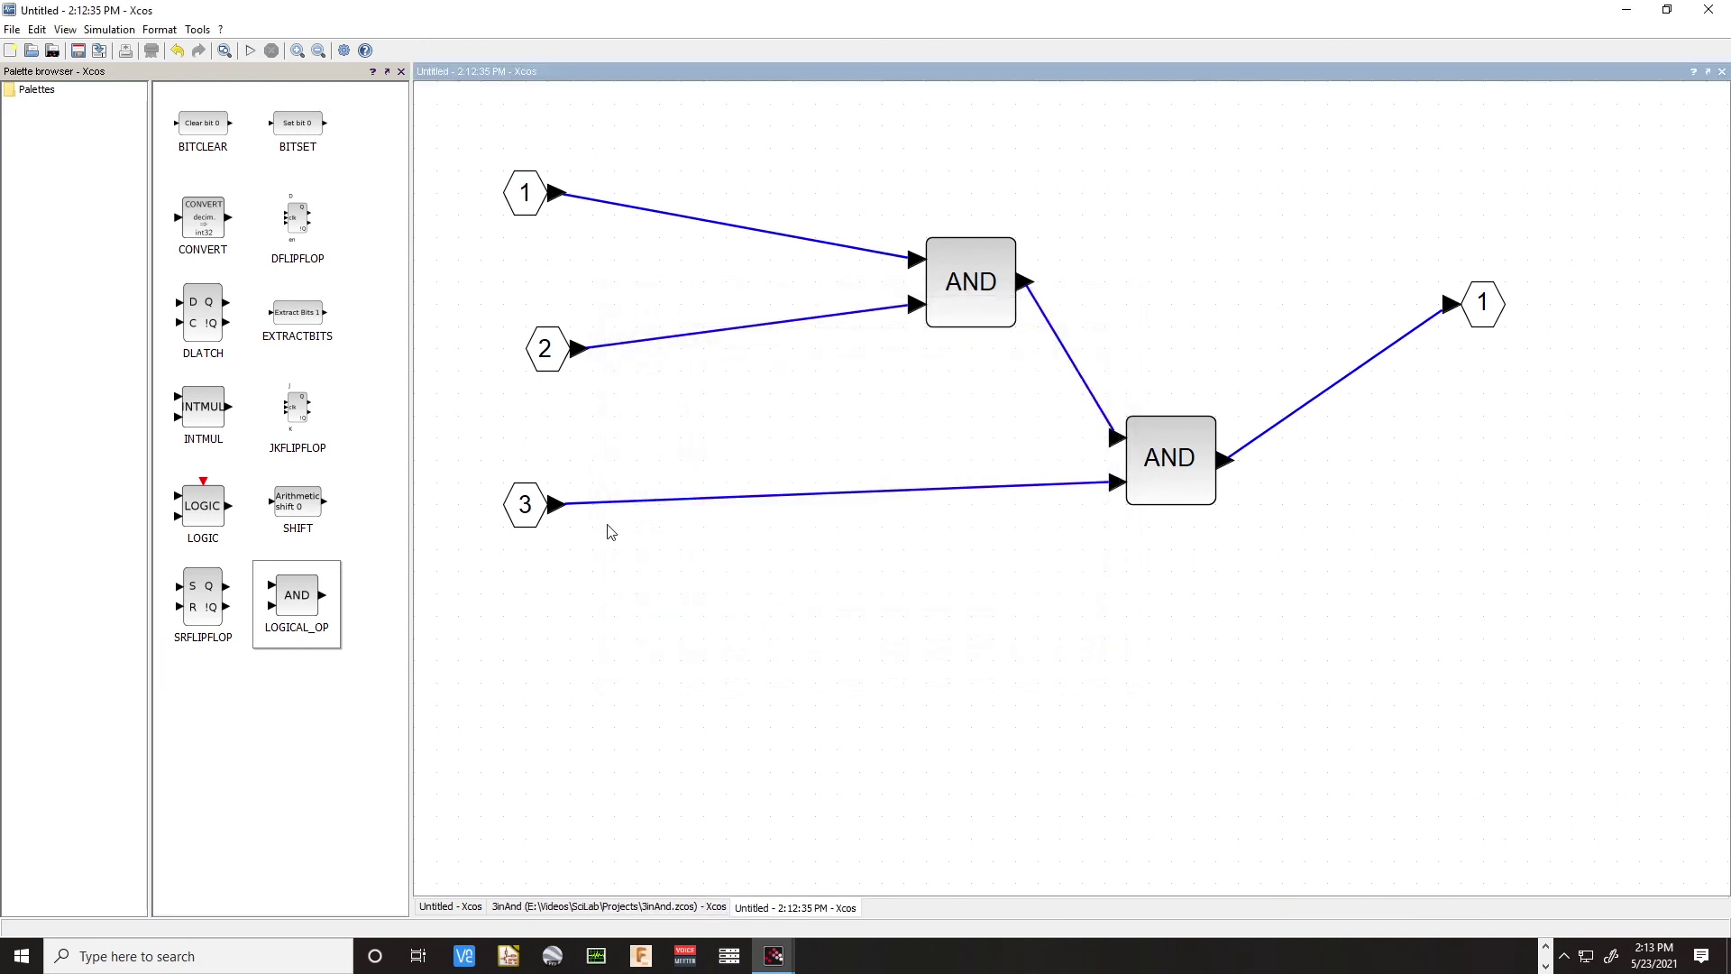
Return to the 3inAnd main diagram, stretch the new superblock taller, and align it beneath the first superblock
left_click(739, 910)
left_click(720, 908)
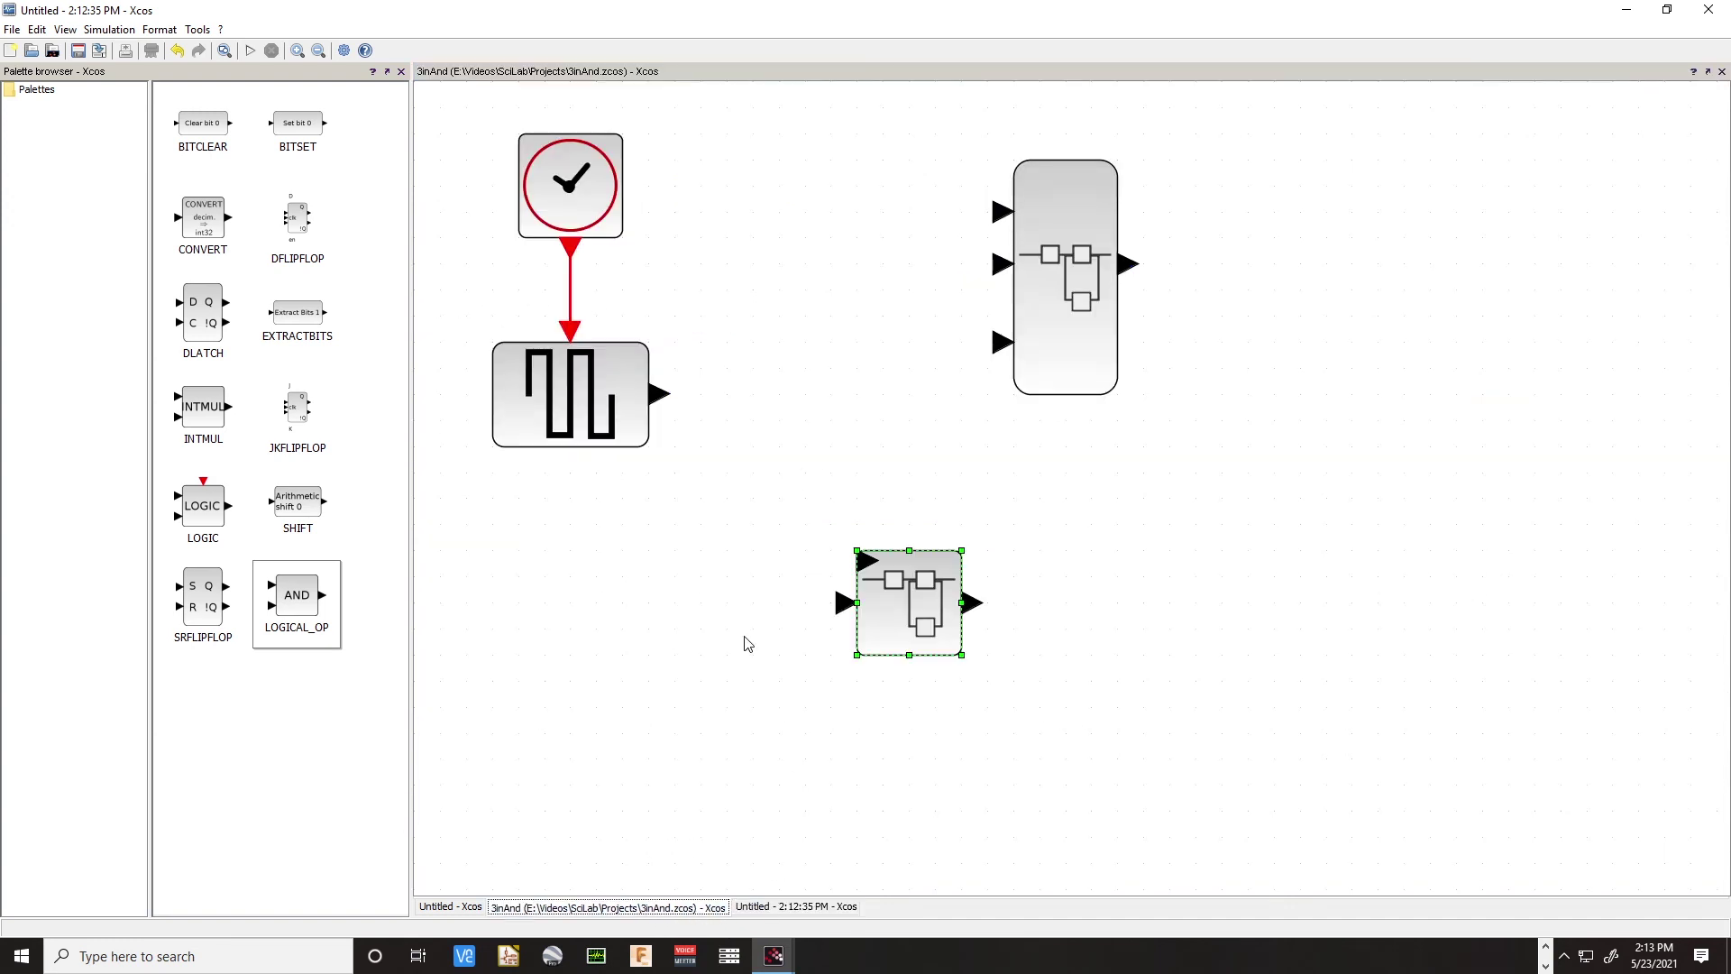
left_click_drag(907, 606, 962, 785)
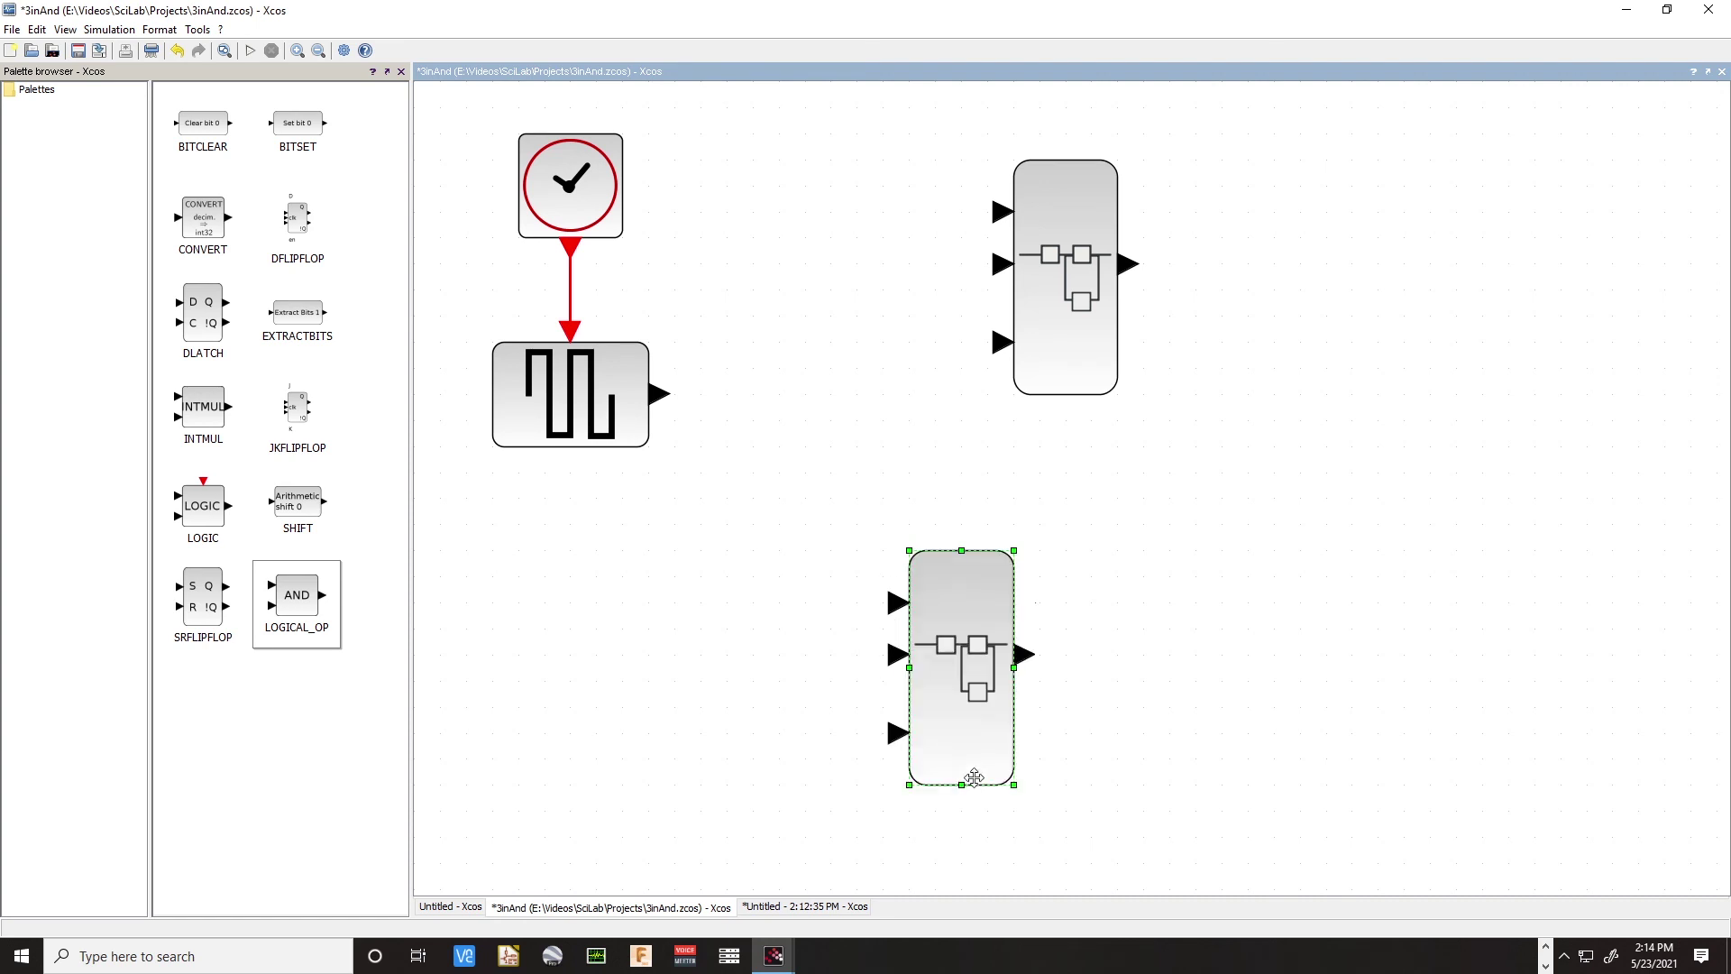
left_click_drag(966, 722, 1055, 703)
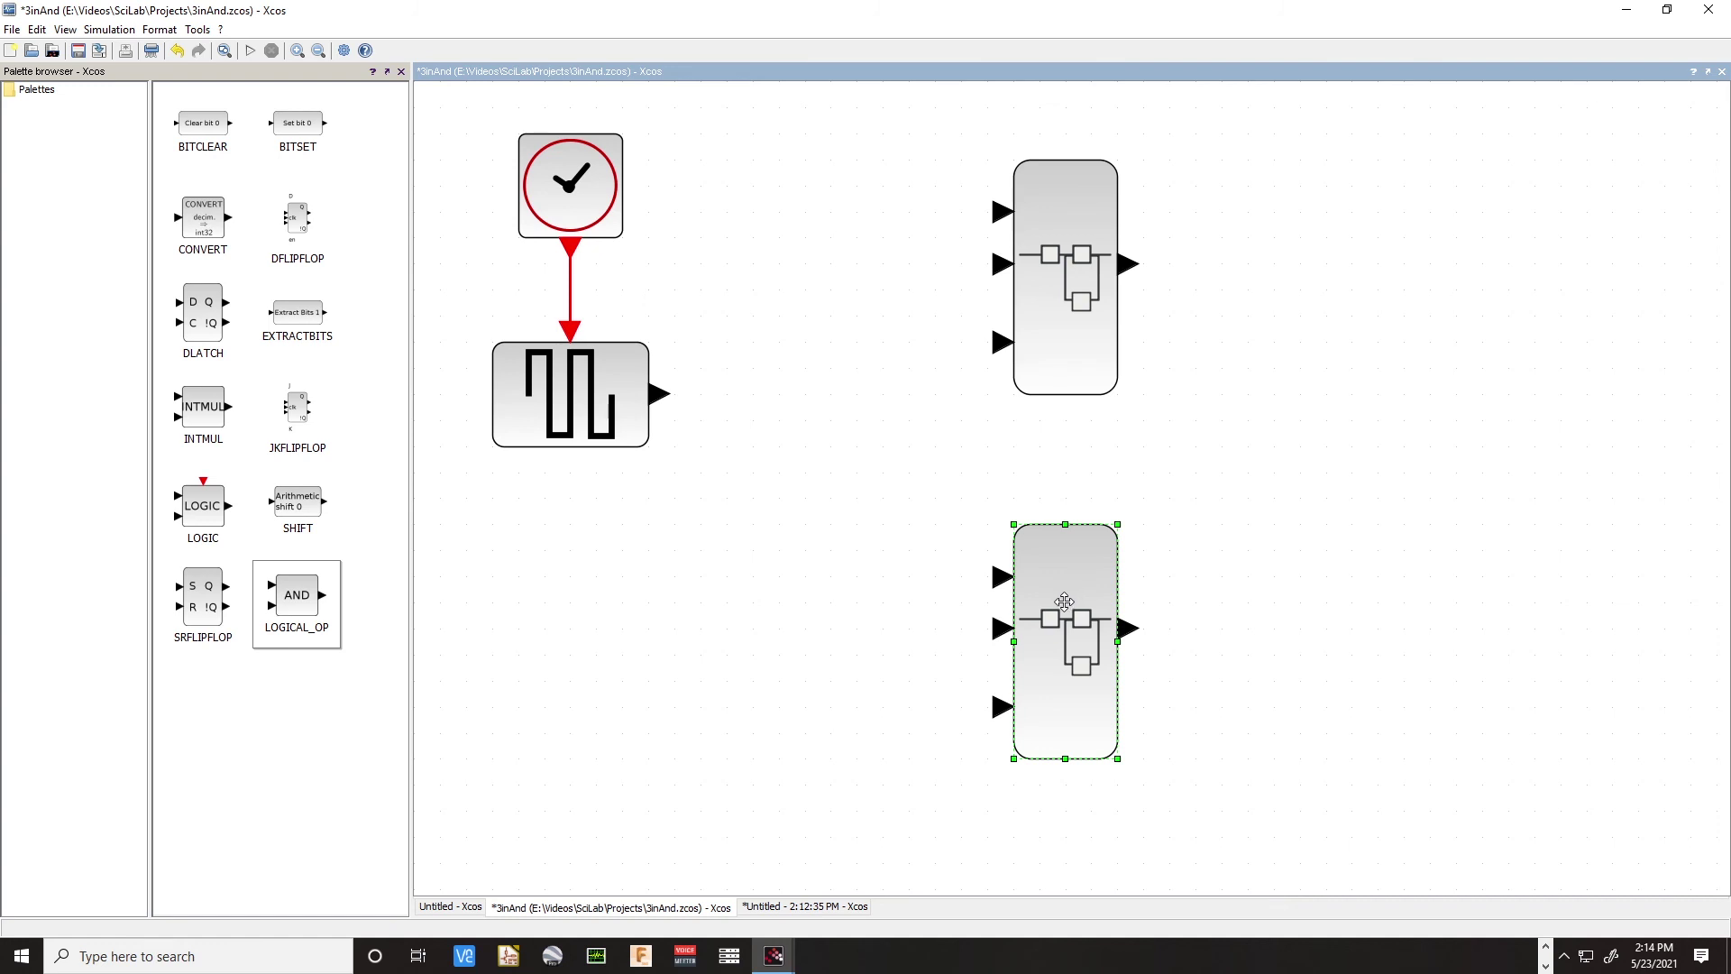
Add a text annotation reading "Typing in some text" directly beneath the lower superblock
double_click(1066, 794)
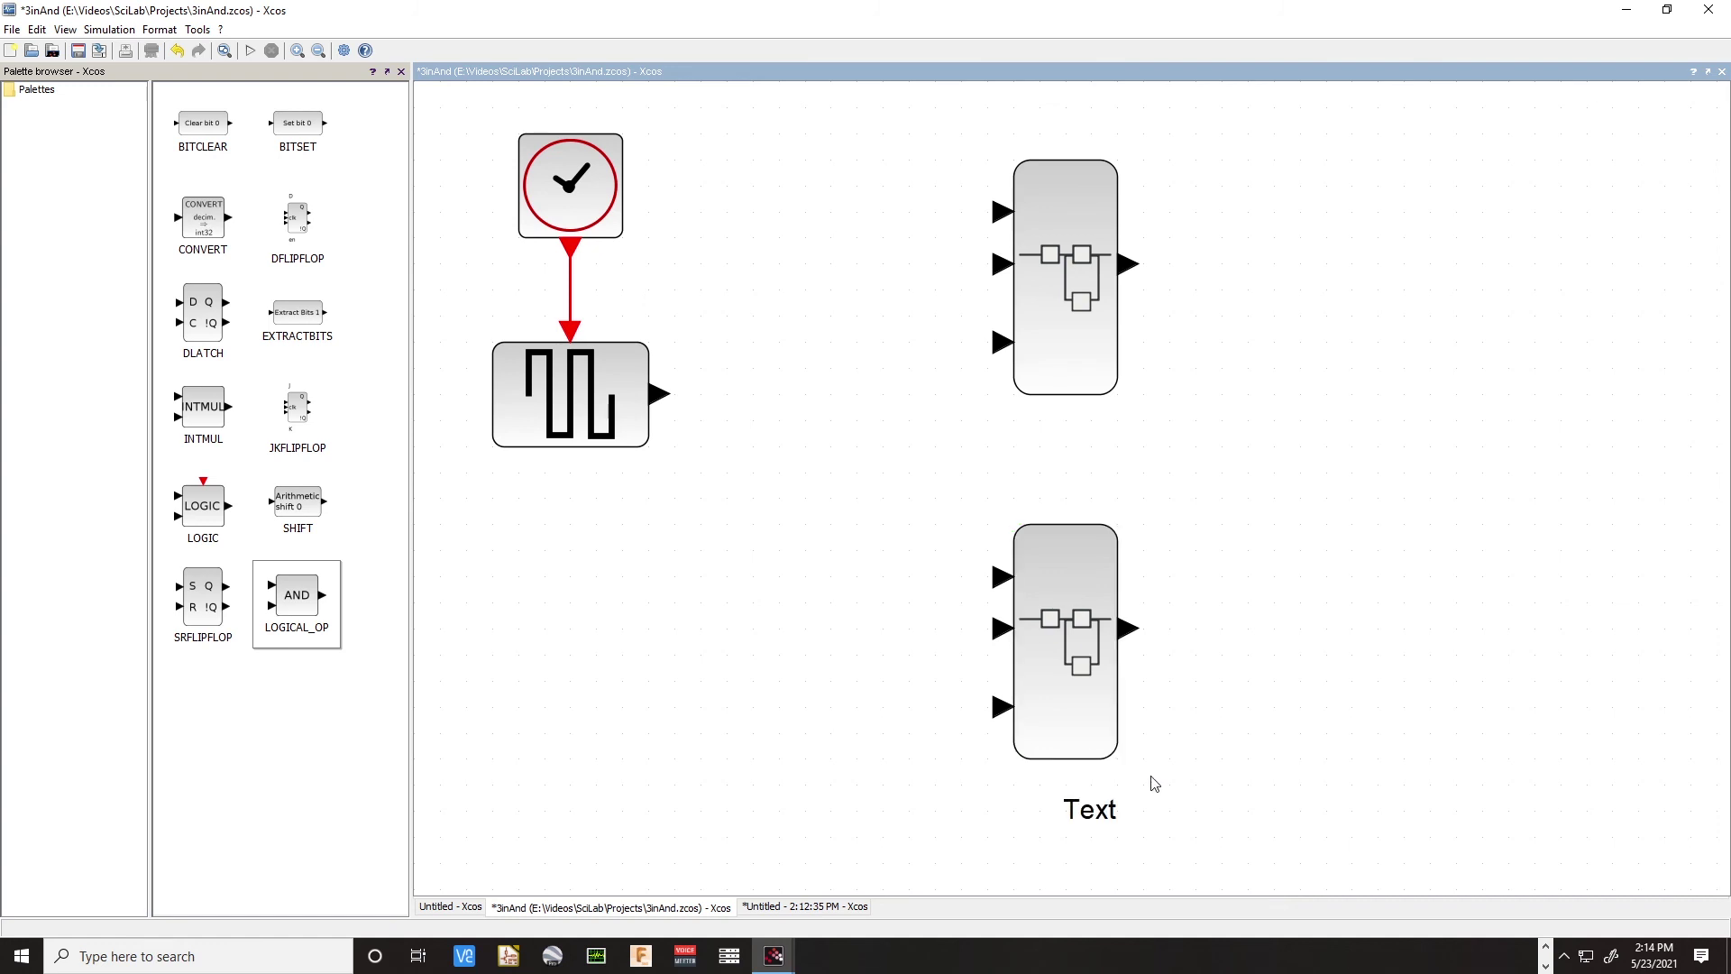
double_click(1100, 814)
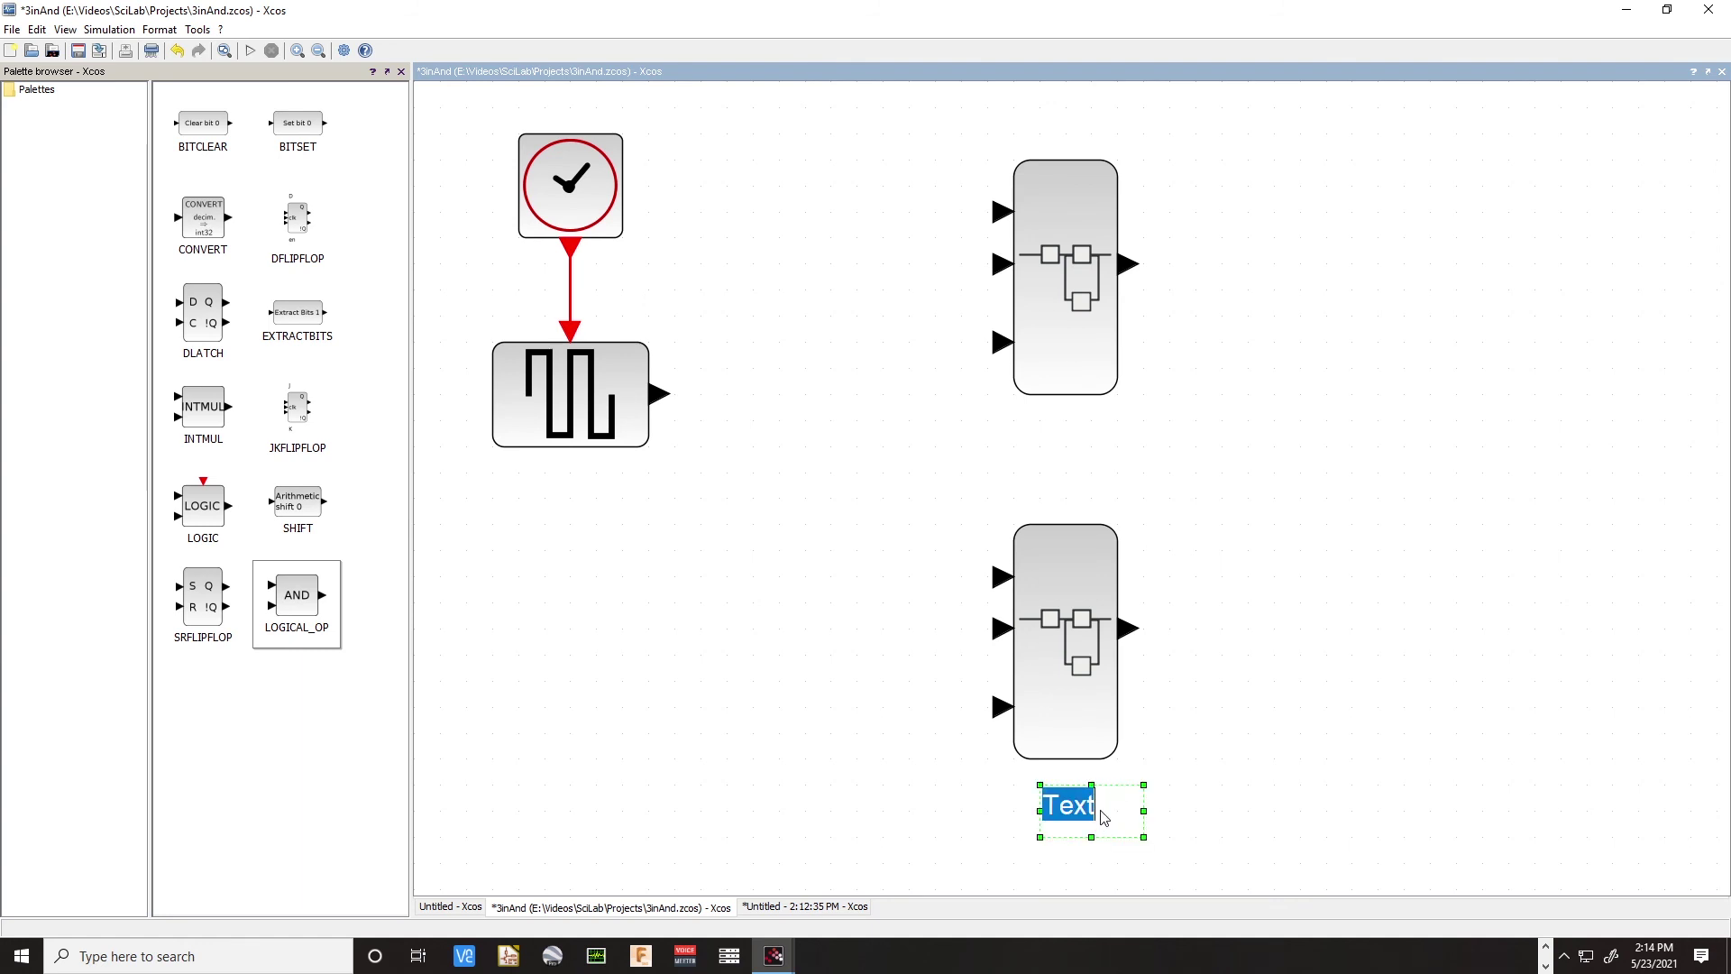
type("Typing in")
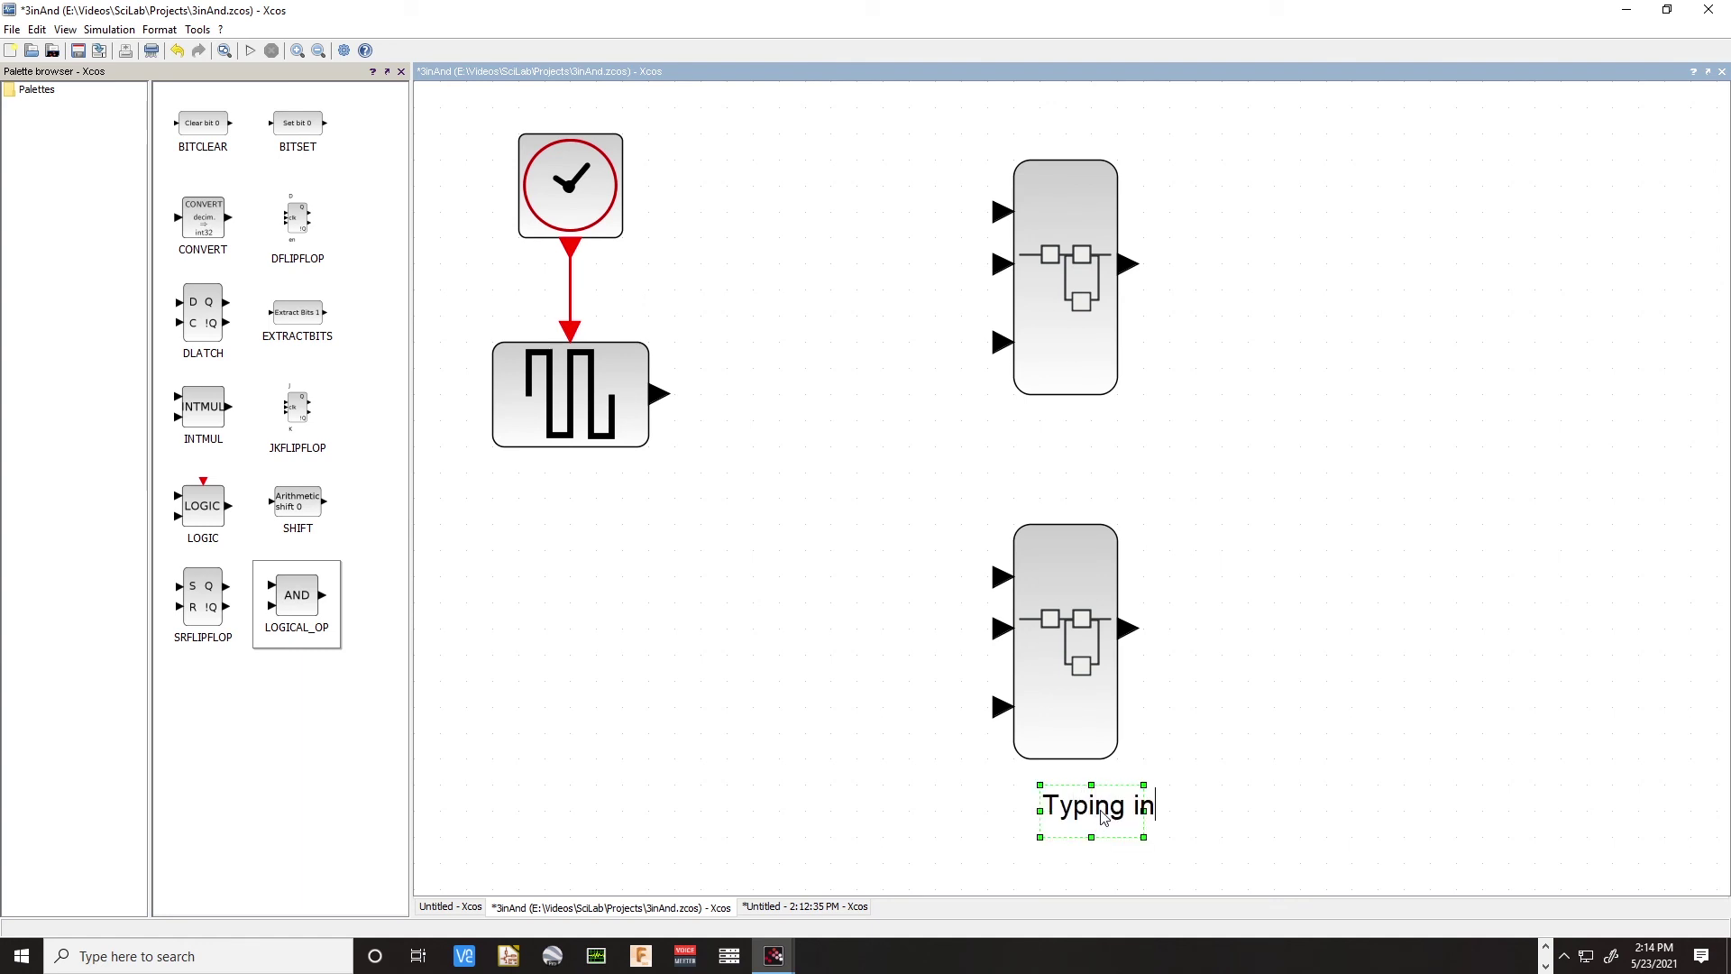
type(" some text")
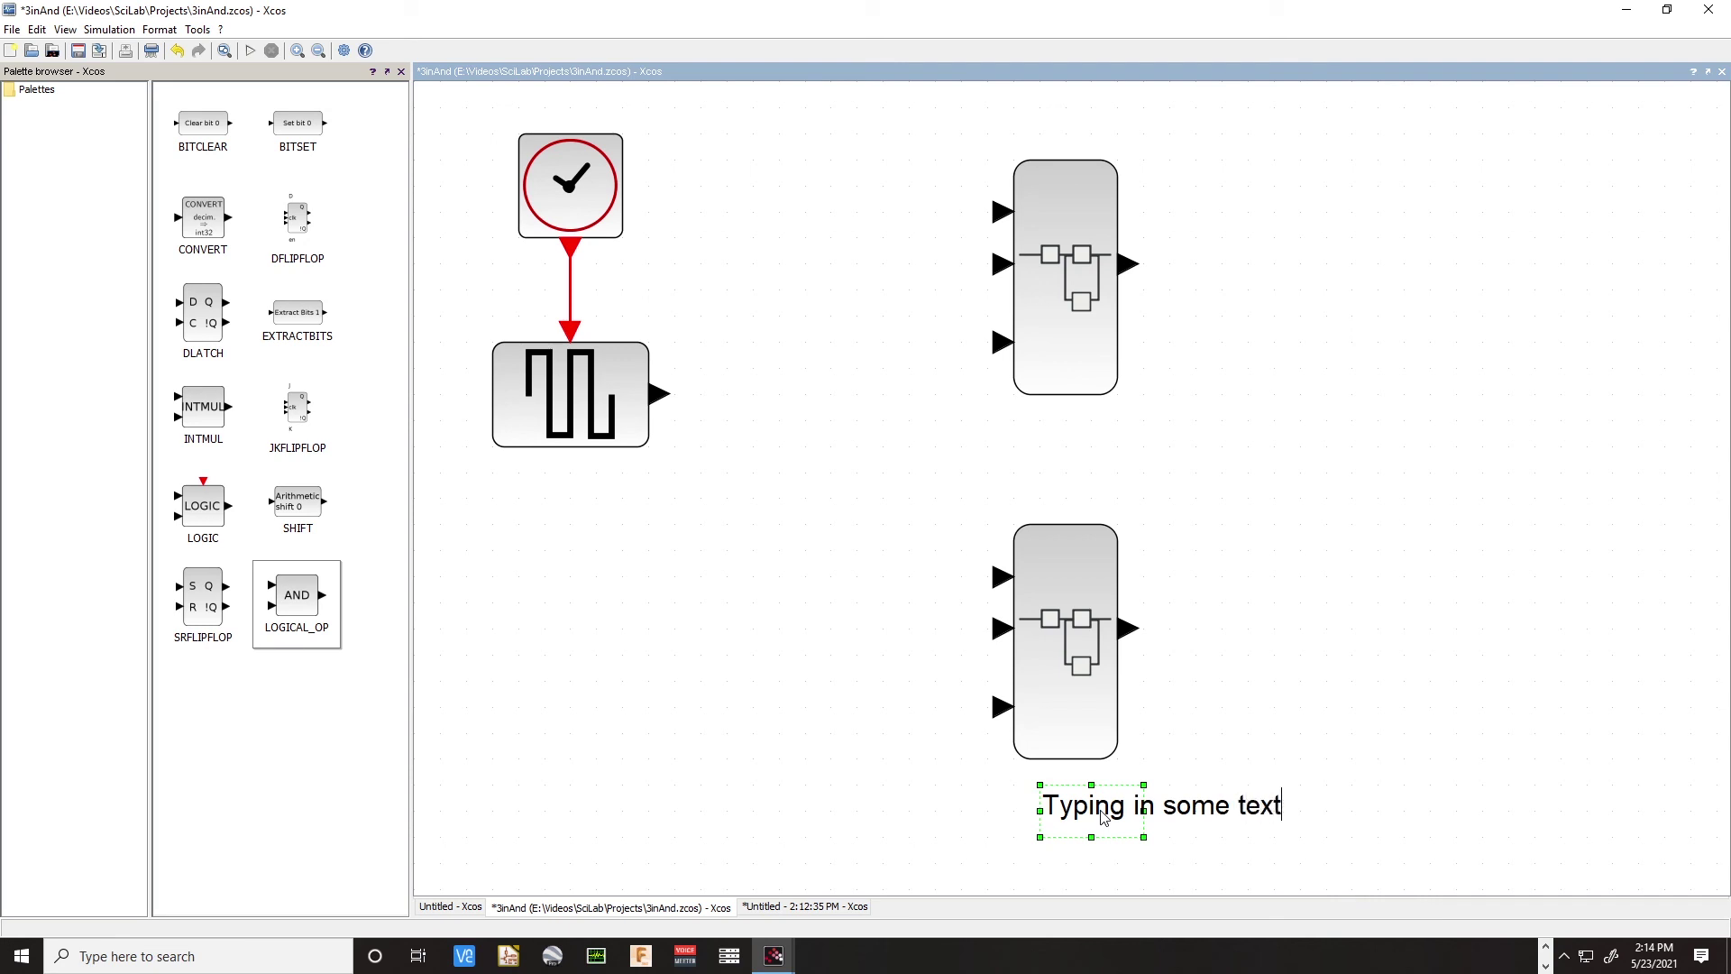
left_click(1274, 667)
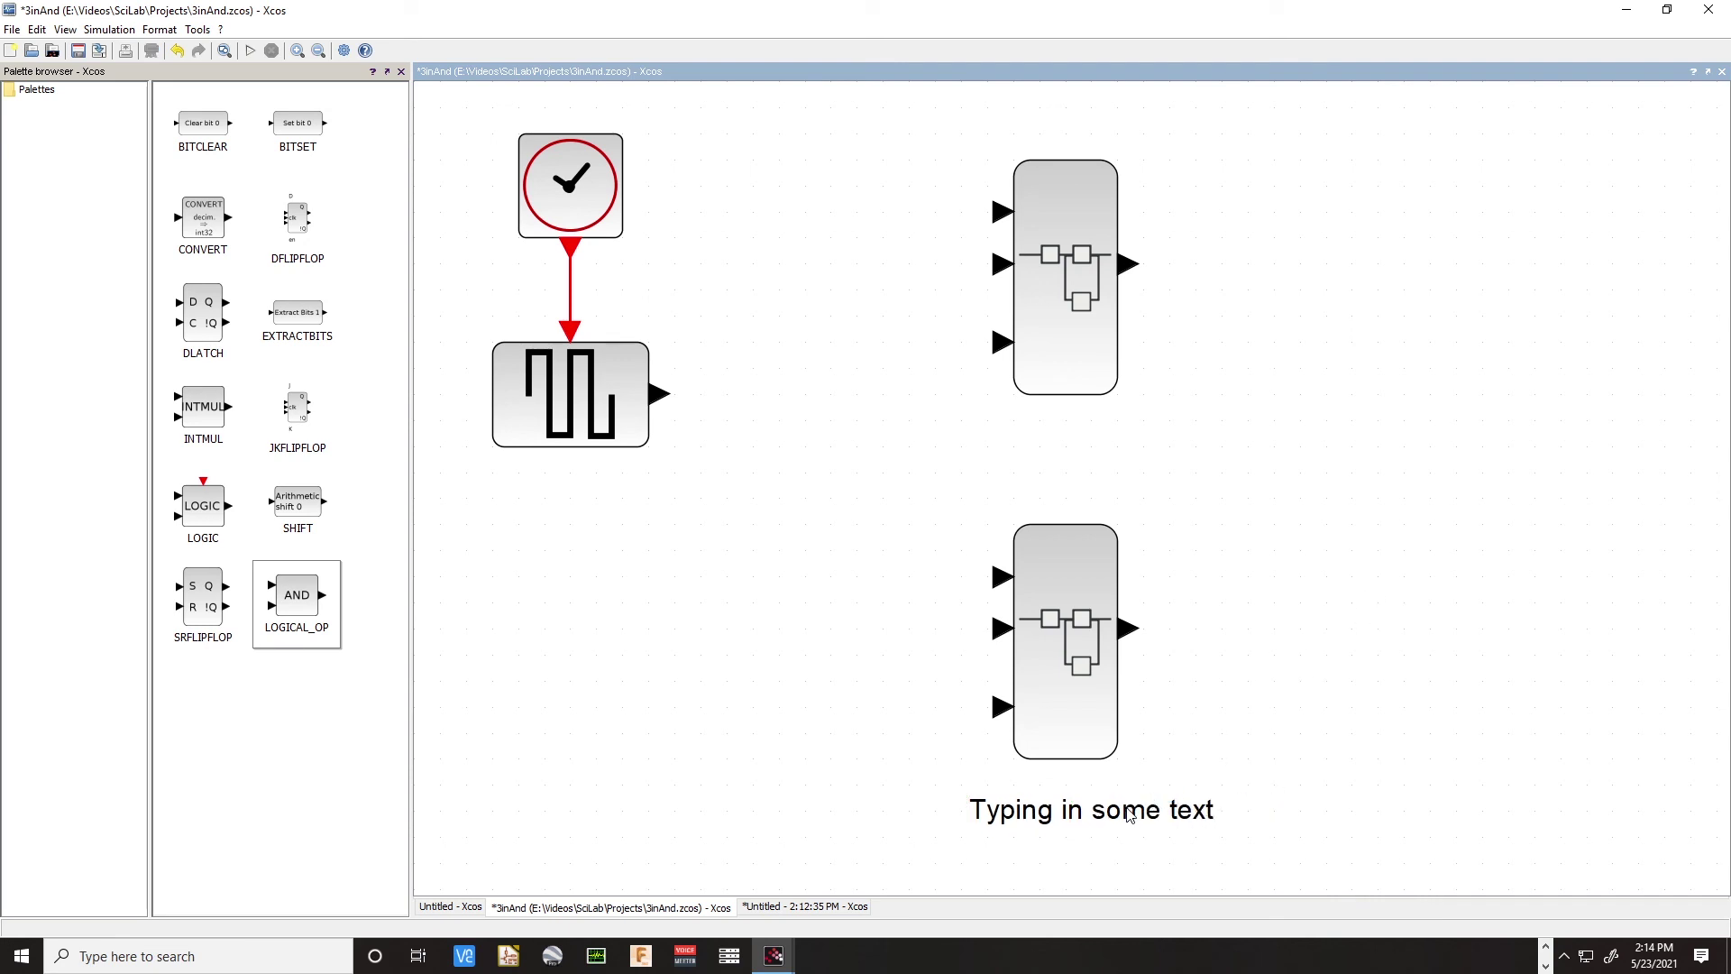
Open the lower superblock's inner diagram and look at its diagram background colour options without applying any
double_click(1061, 716)
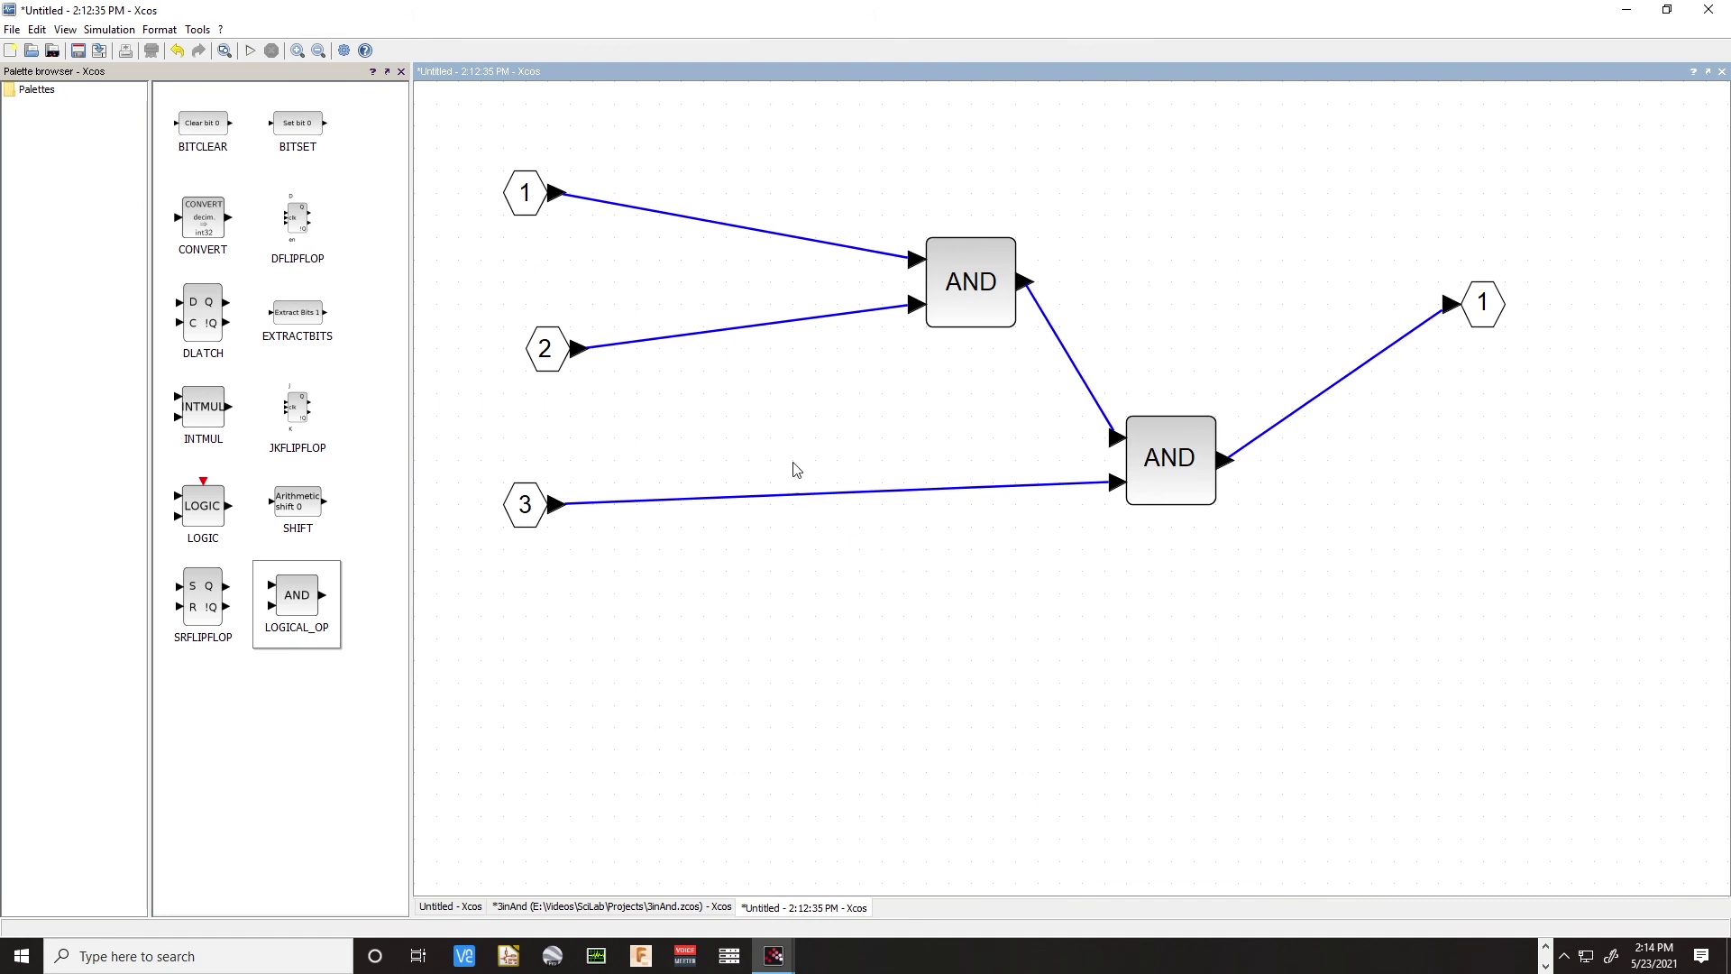
right_click(854, 153)
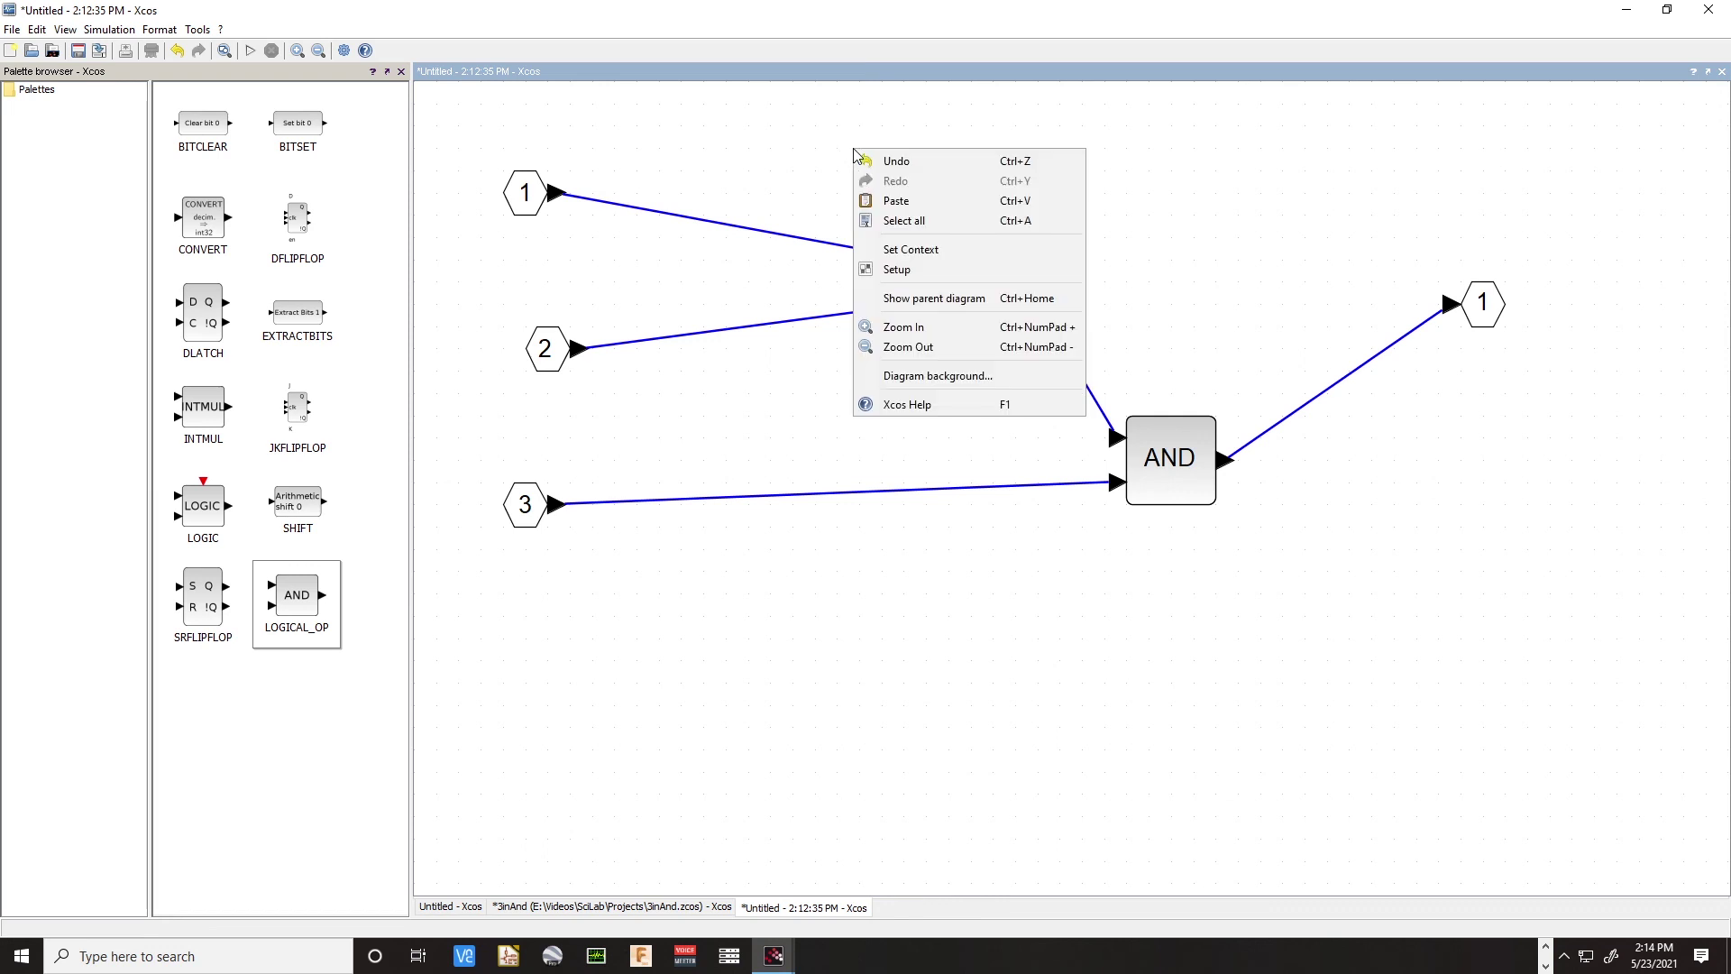
left_click(925, 385)
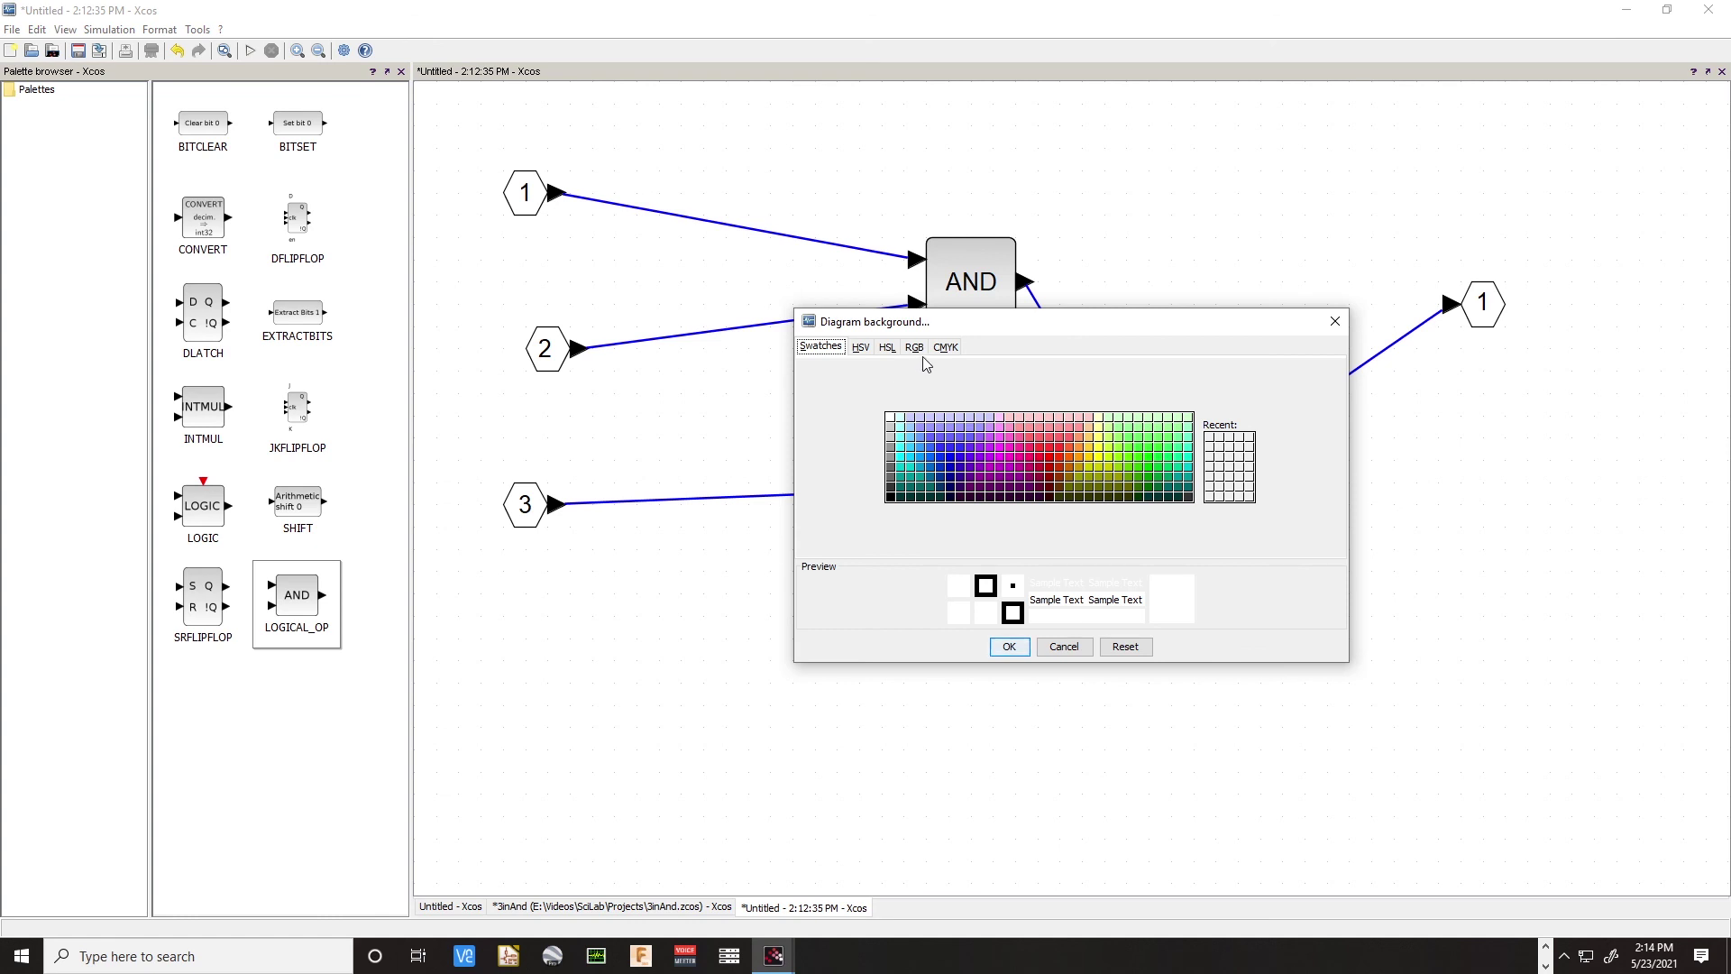
left_click(1064, 643)
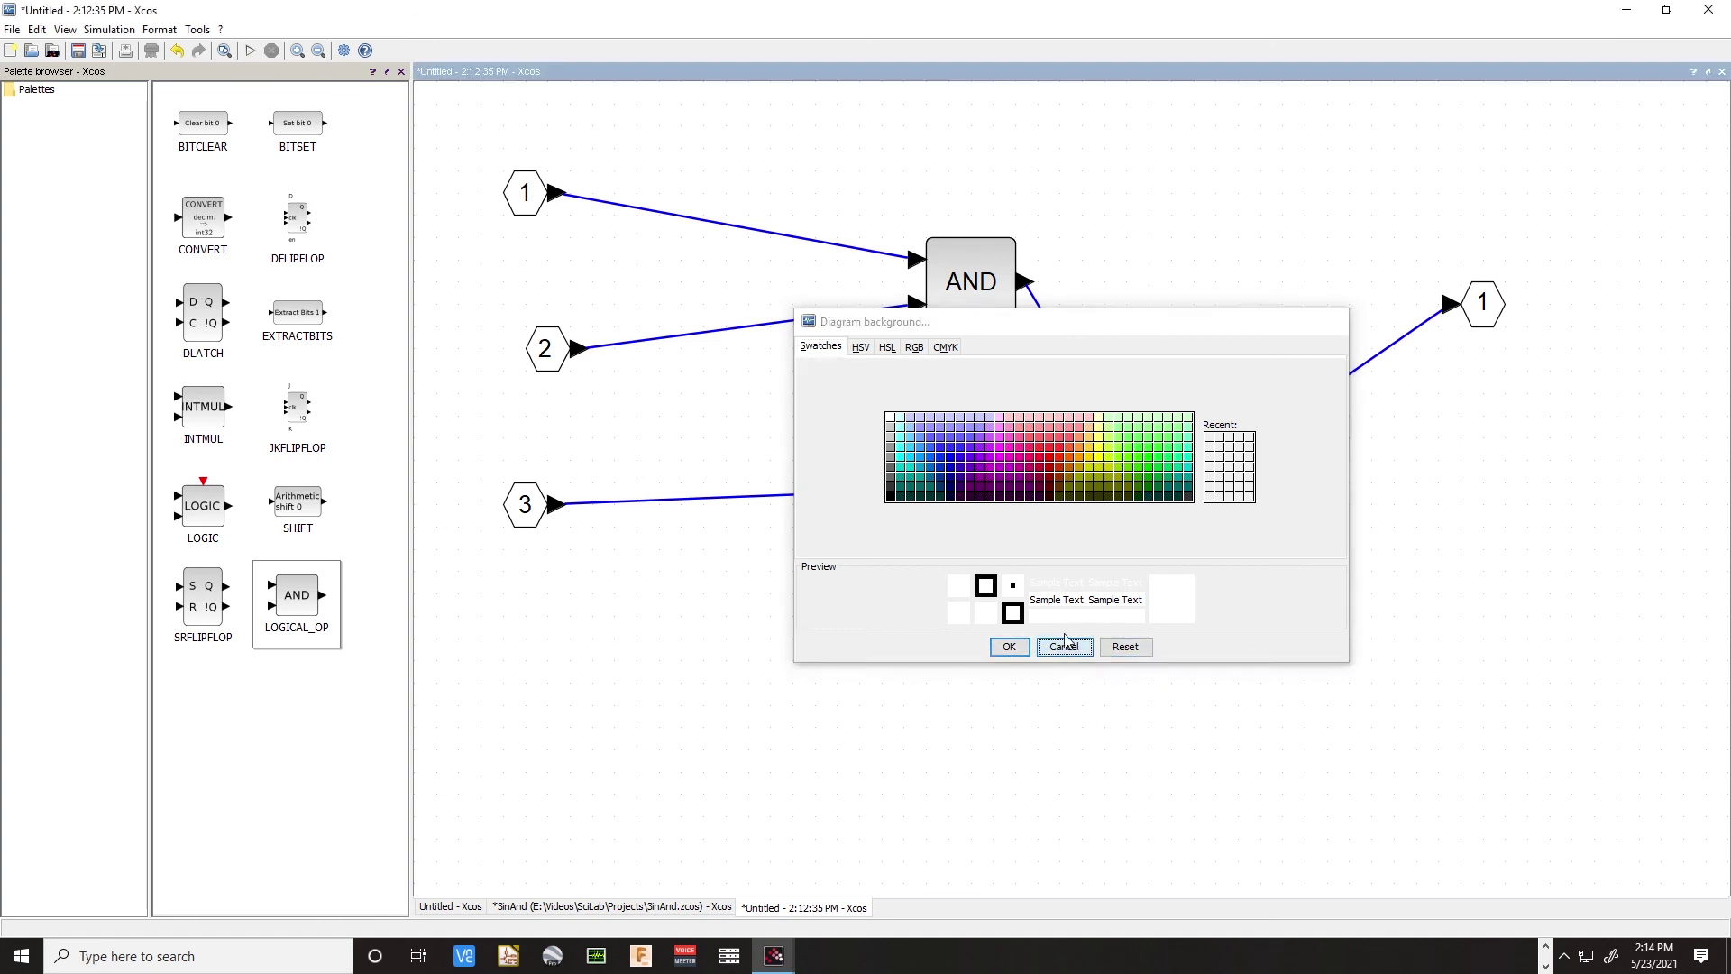
View the Set Context dialog of the superblock diagram and dismiss it without entering any instructions
right_click(894, 192)
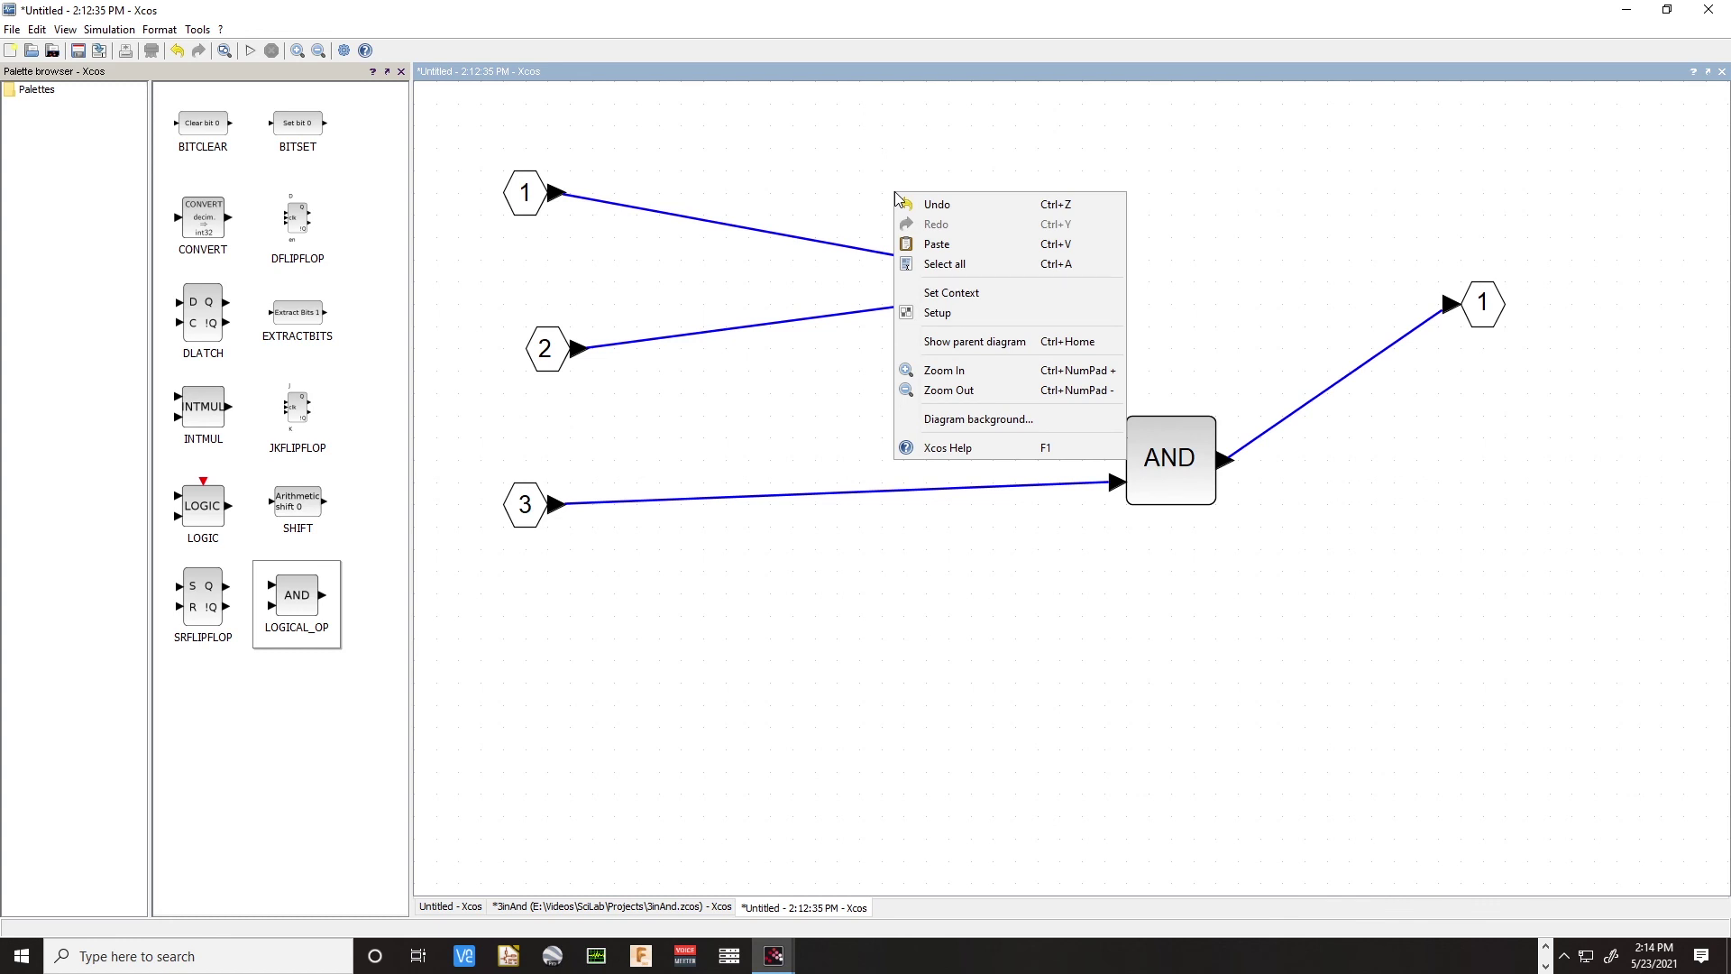
left_click(971, 296)
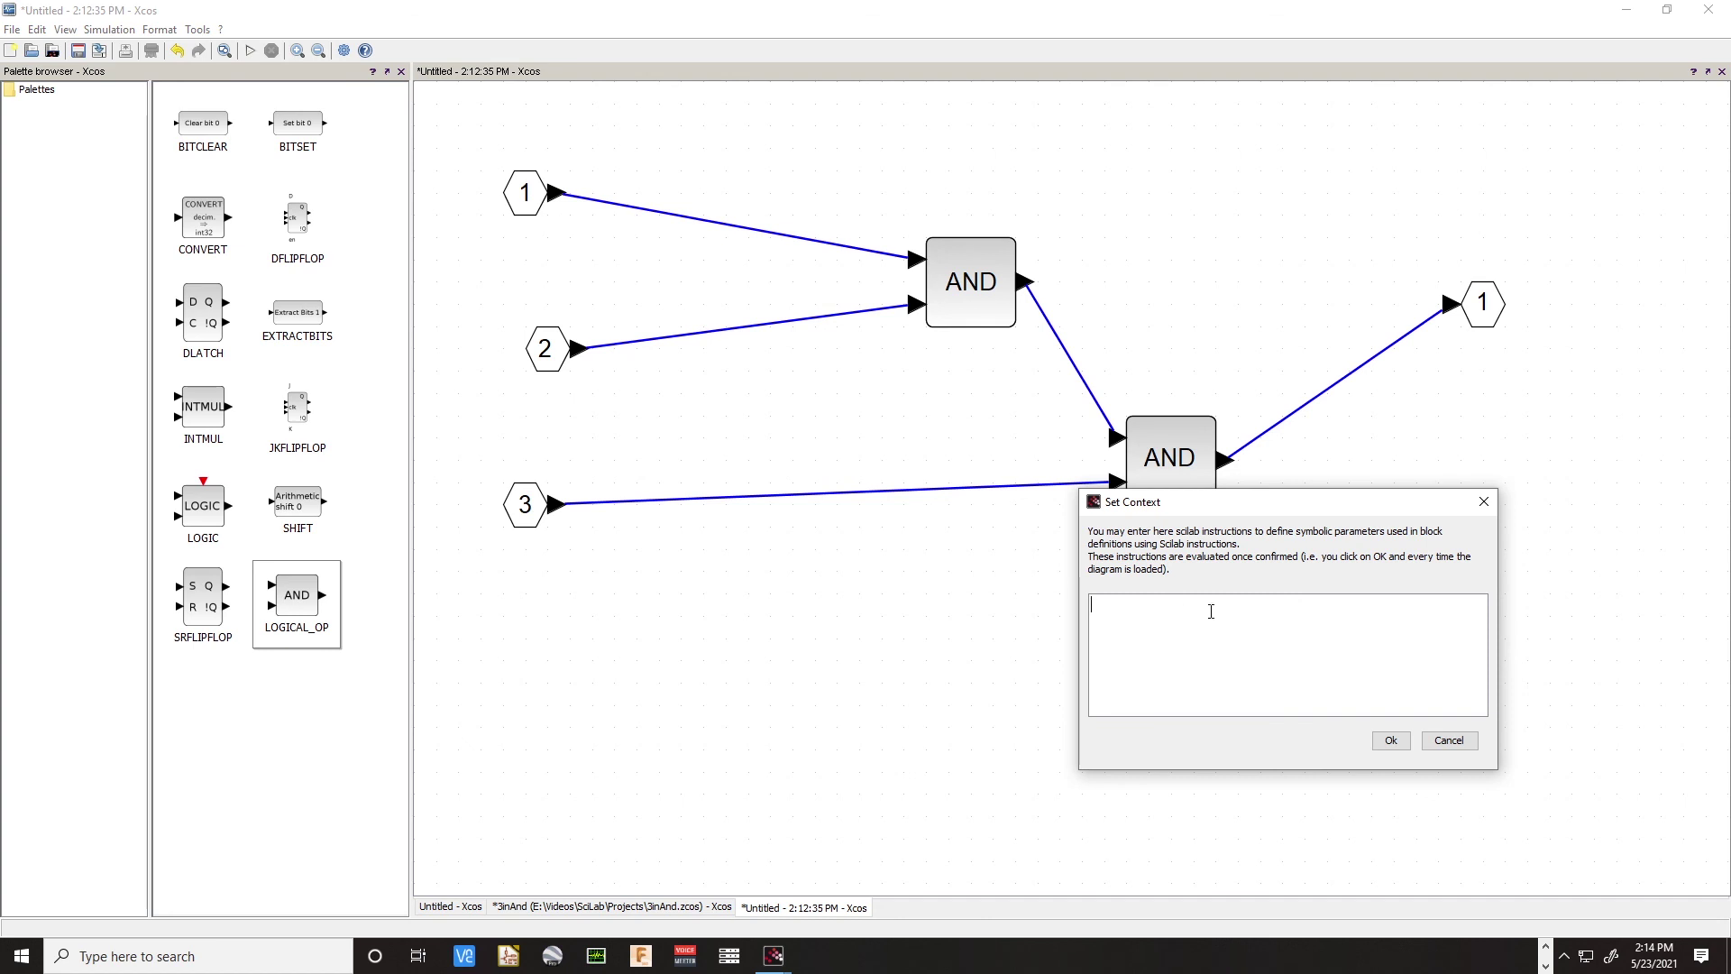
left_click(1451, 740)
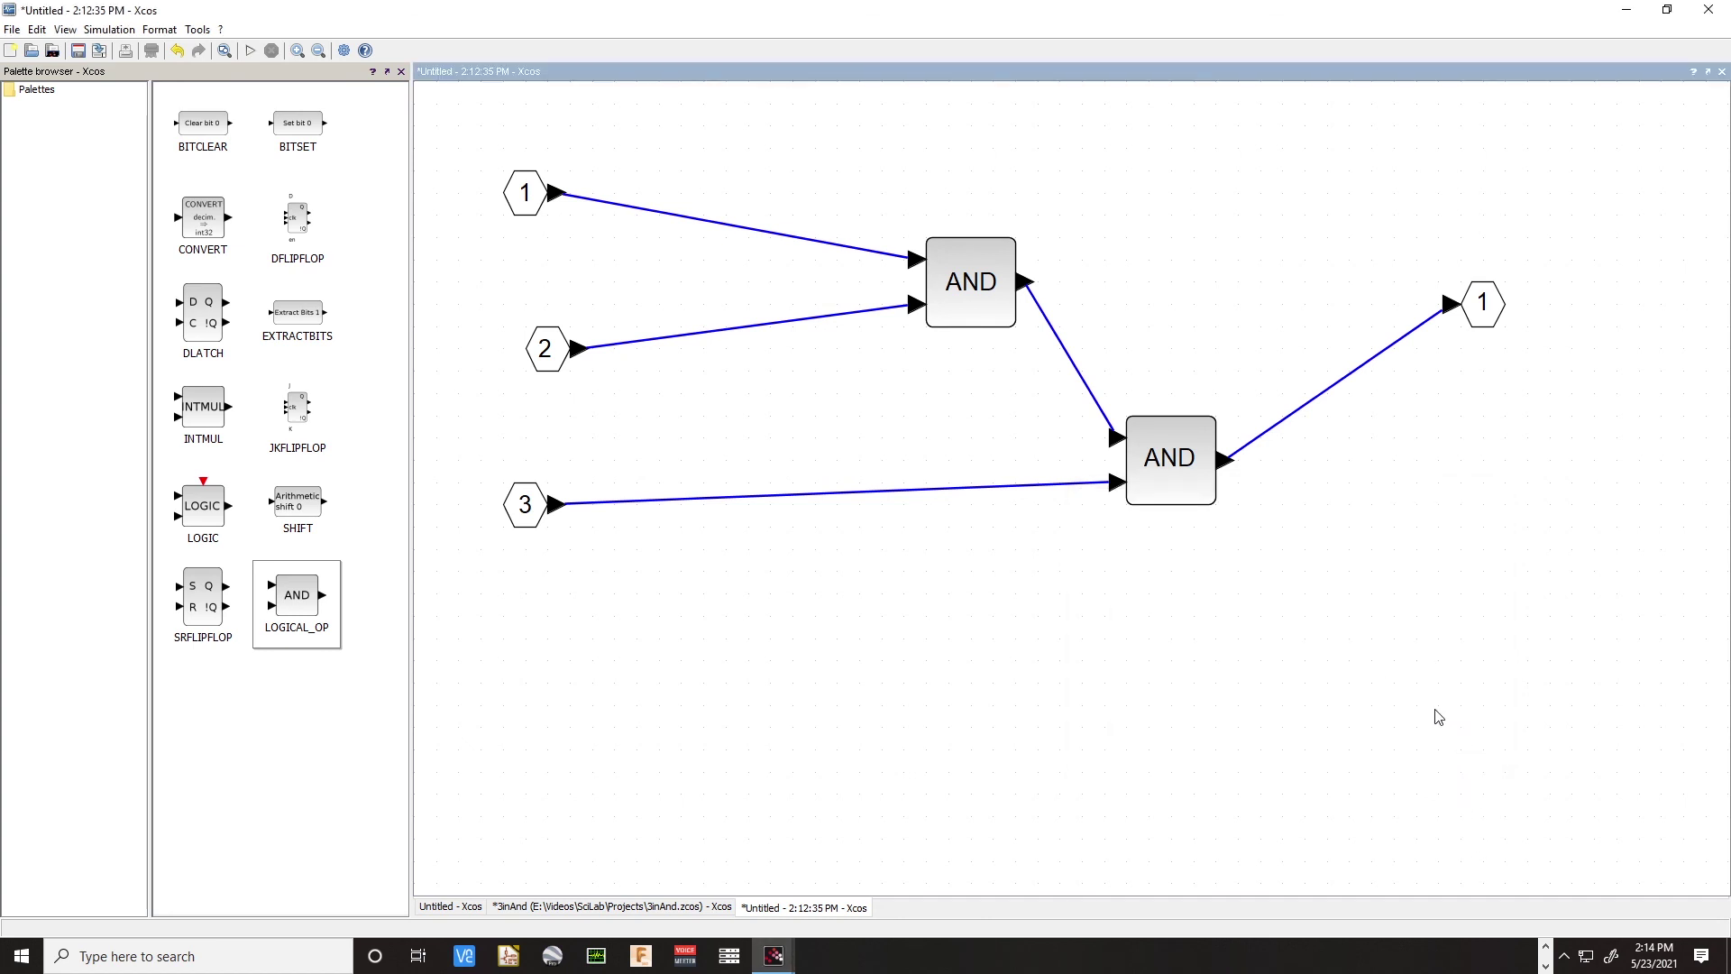
Review the simulation Setup parameters of the superblock diagram and dismiss them without applying changes
right_click(901, 142)
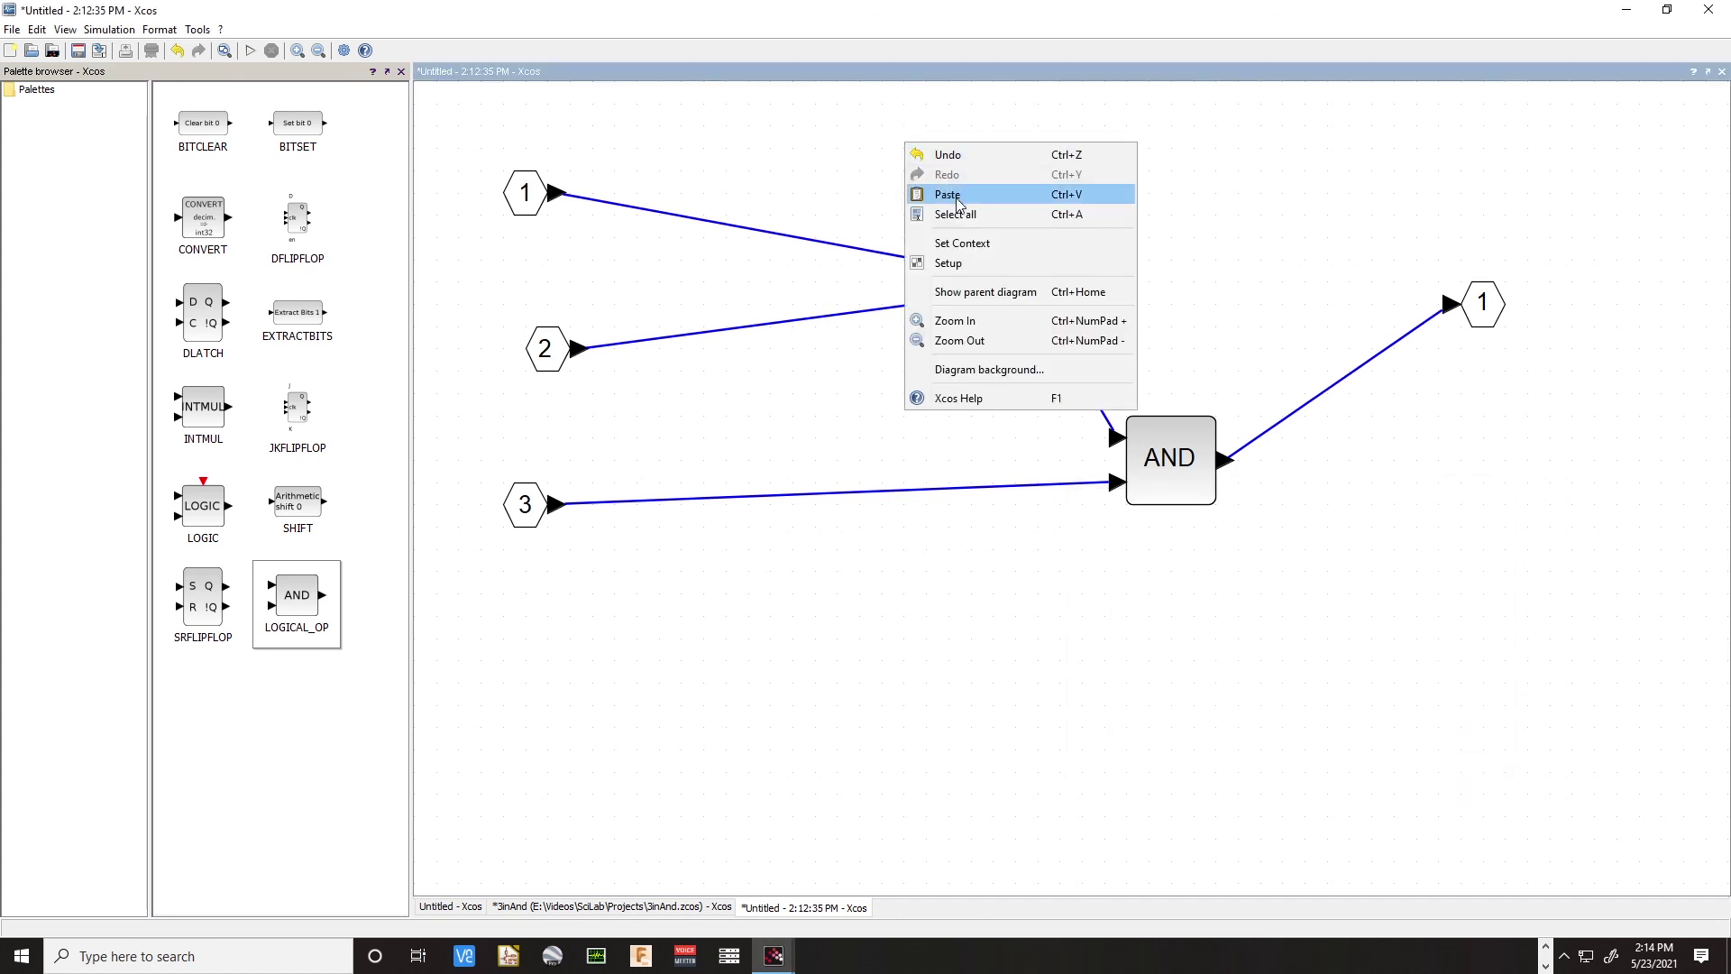
left_click(986, 263)
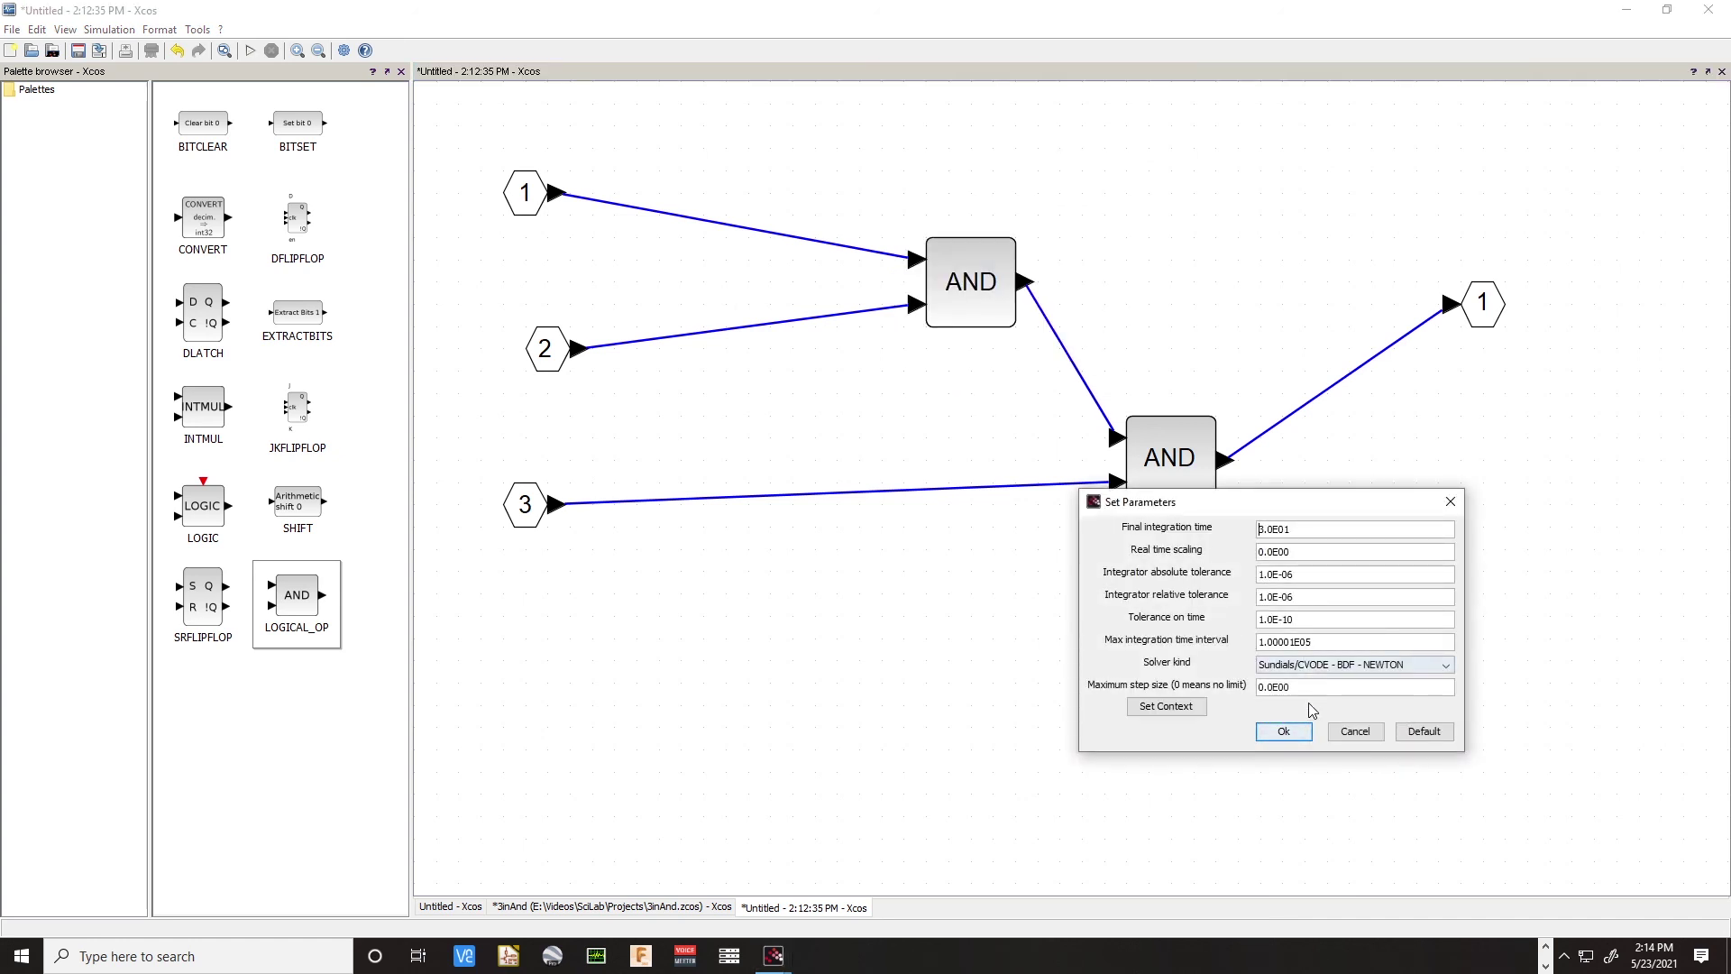
left_click(1353, 731)
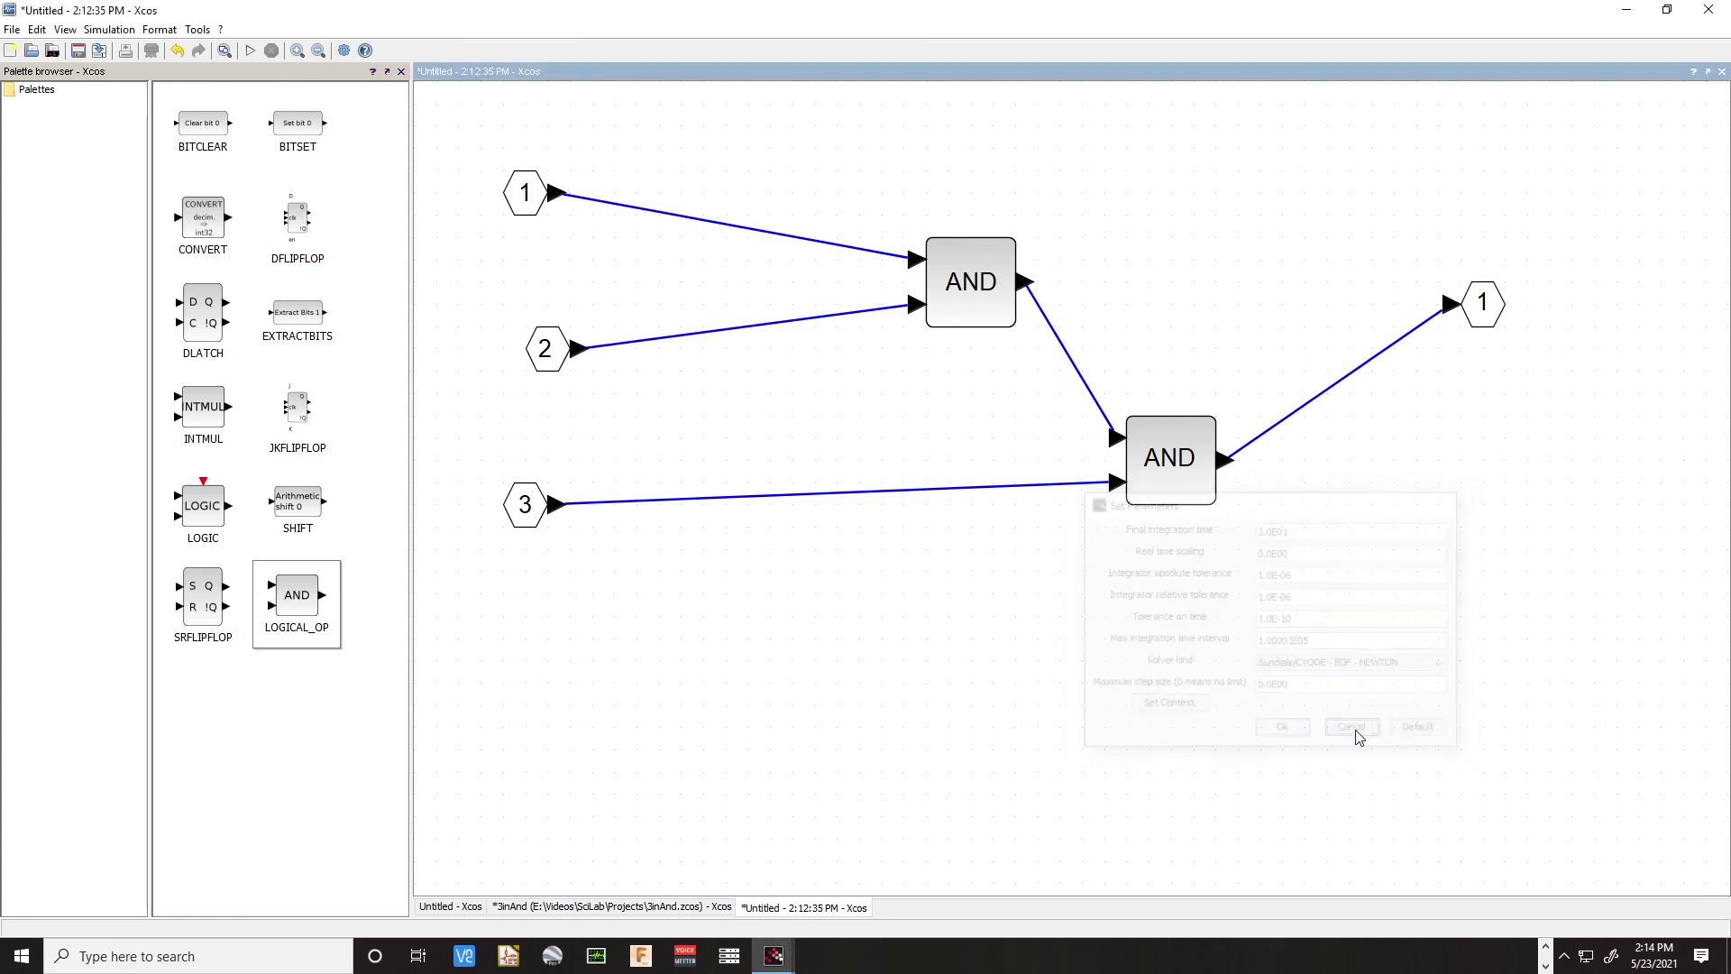
left_click(109, 29)
left_click(122, 47)
key("Escape")
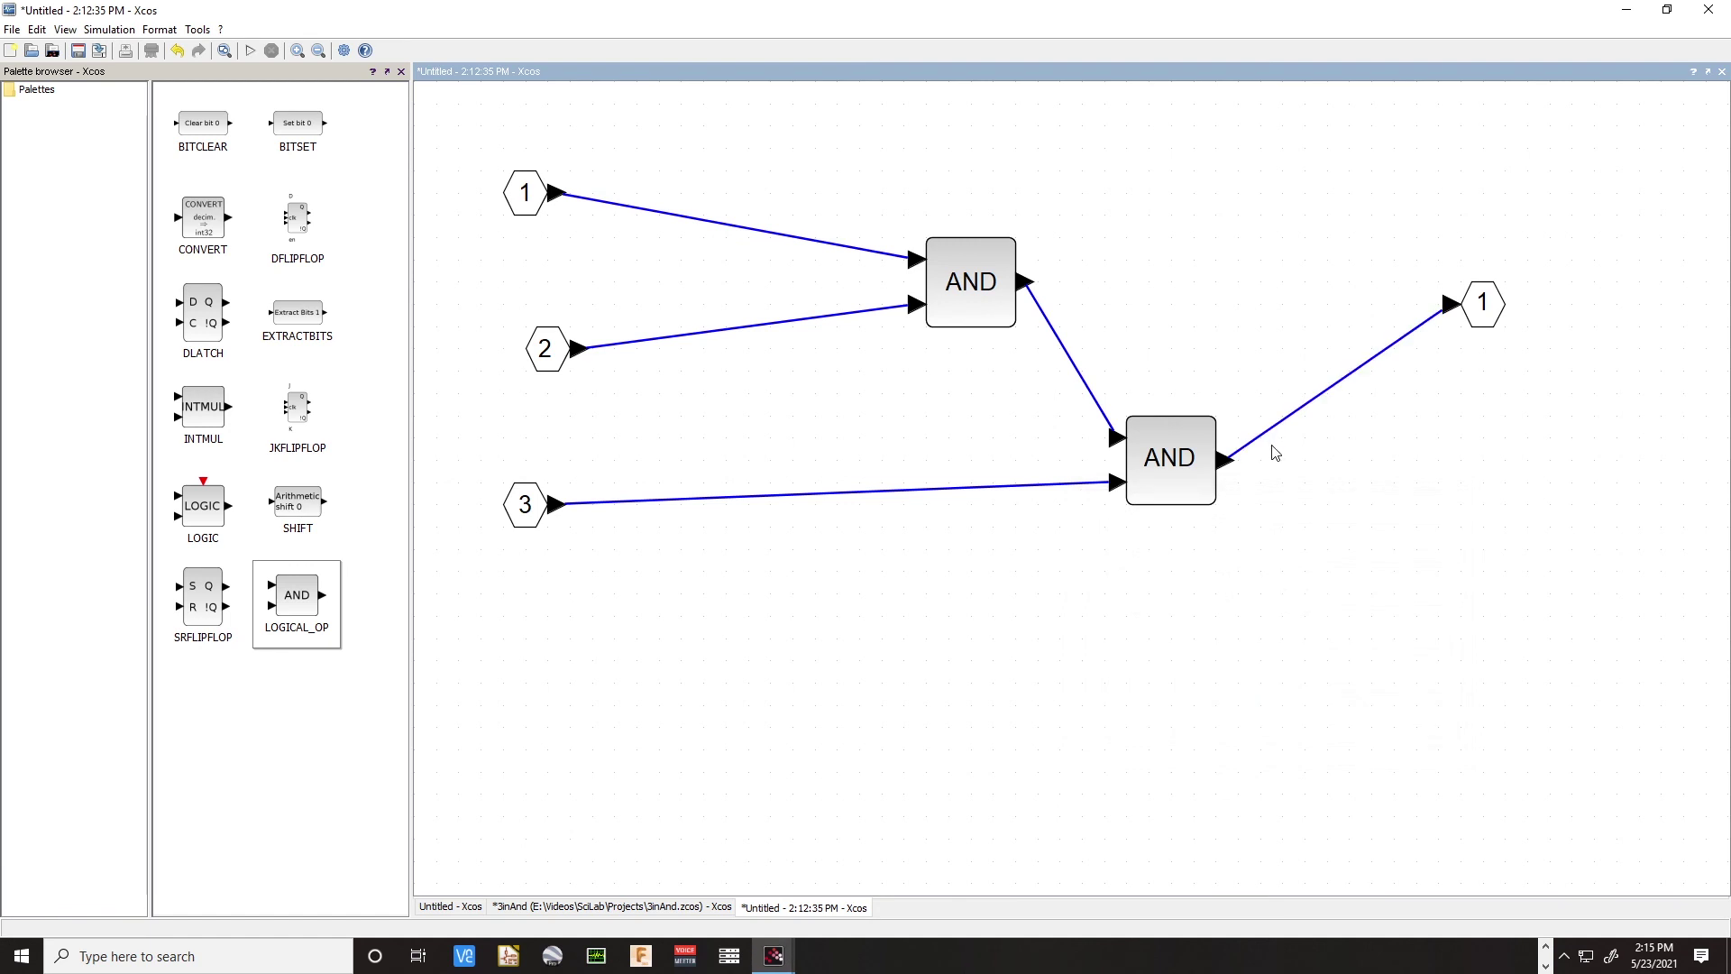
right_click(1049, 236)
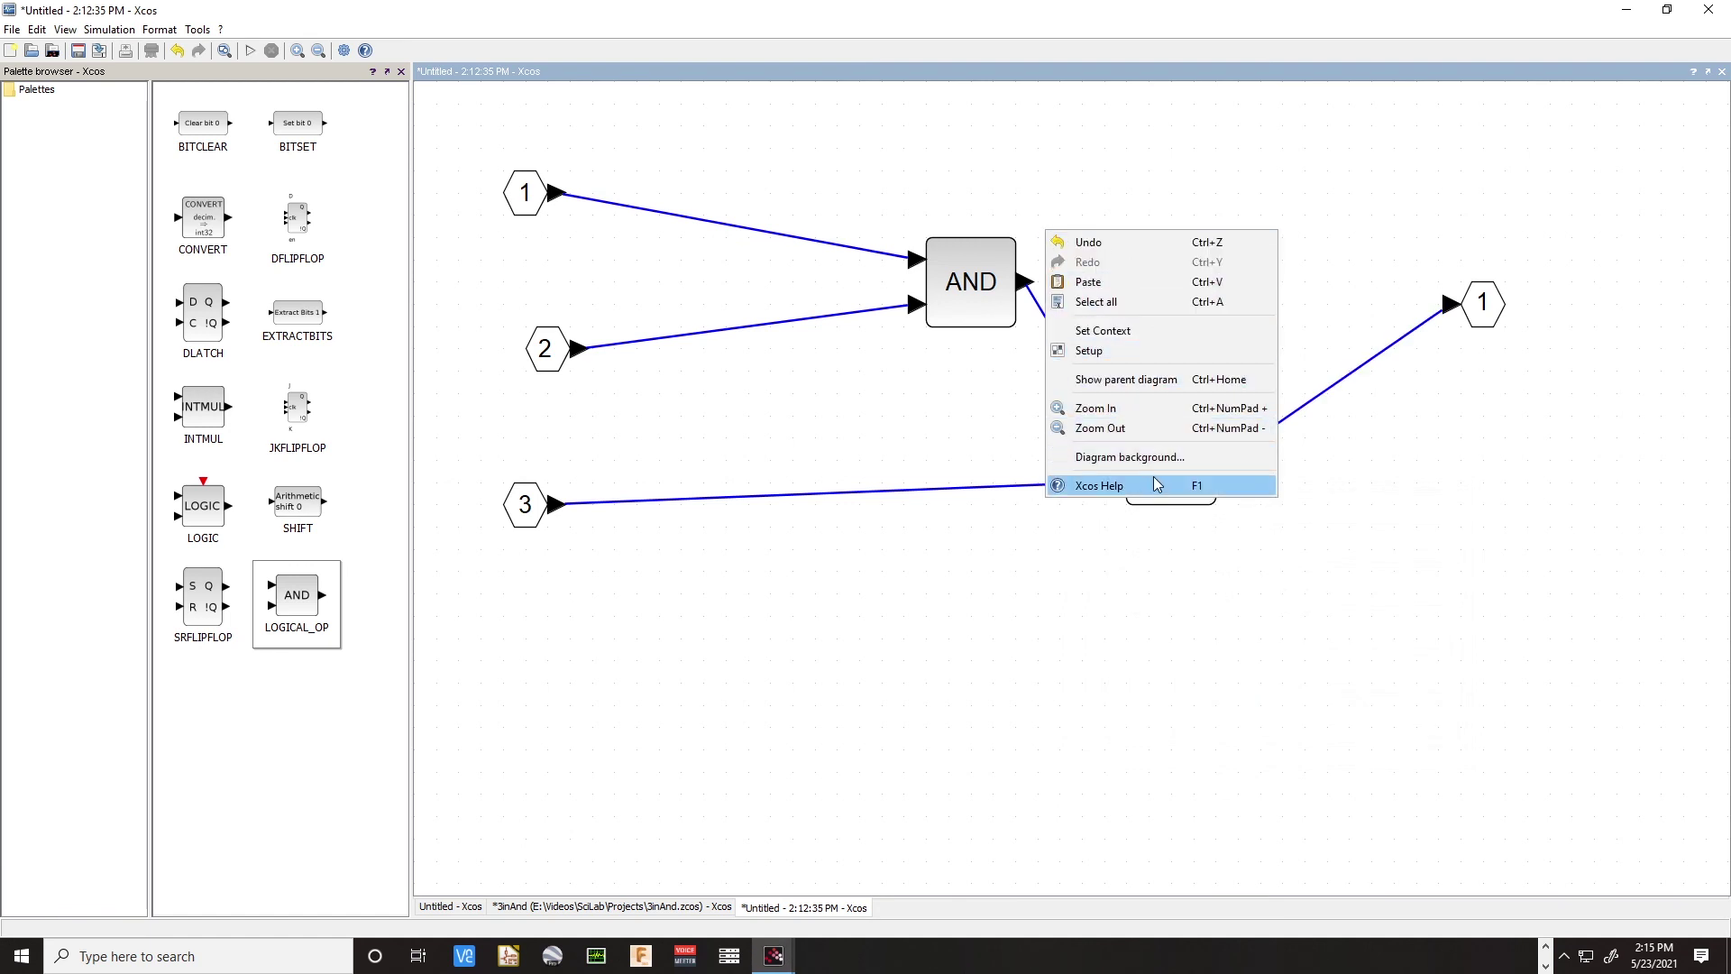
left_click(1033, 148)
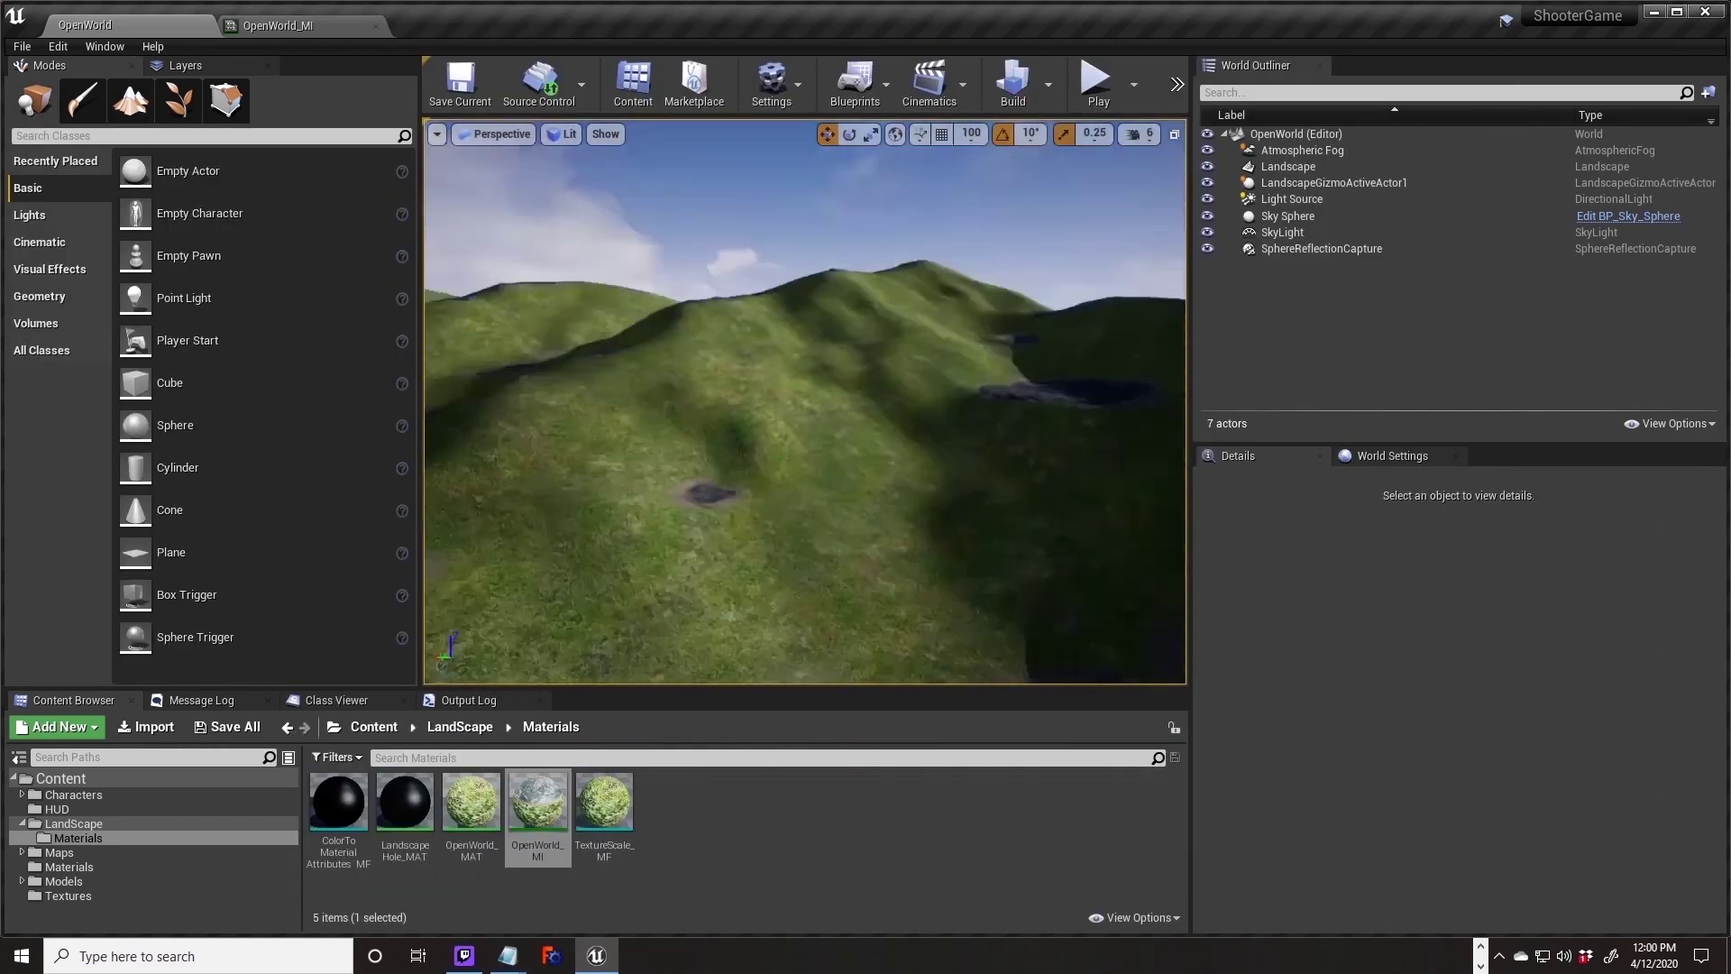
left_click_drag(861, 481, 861, 481)
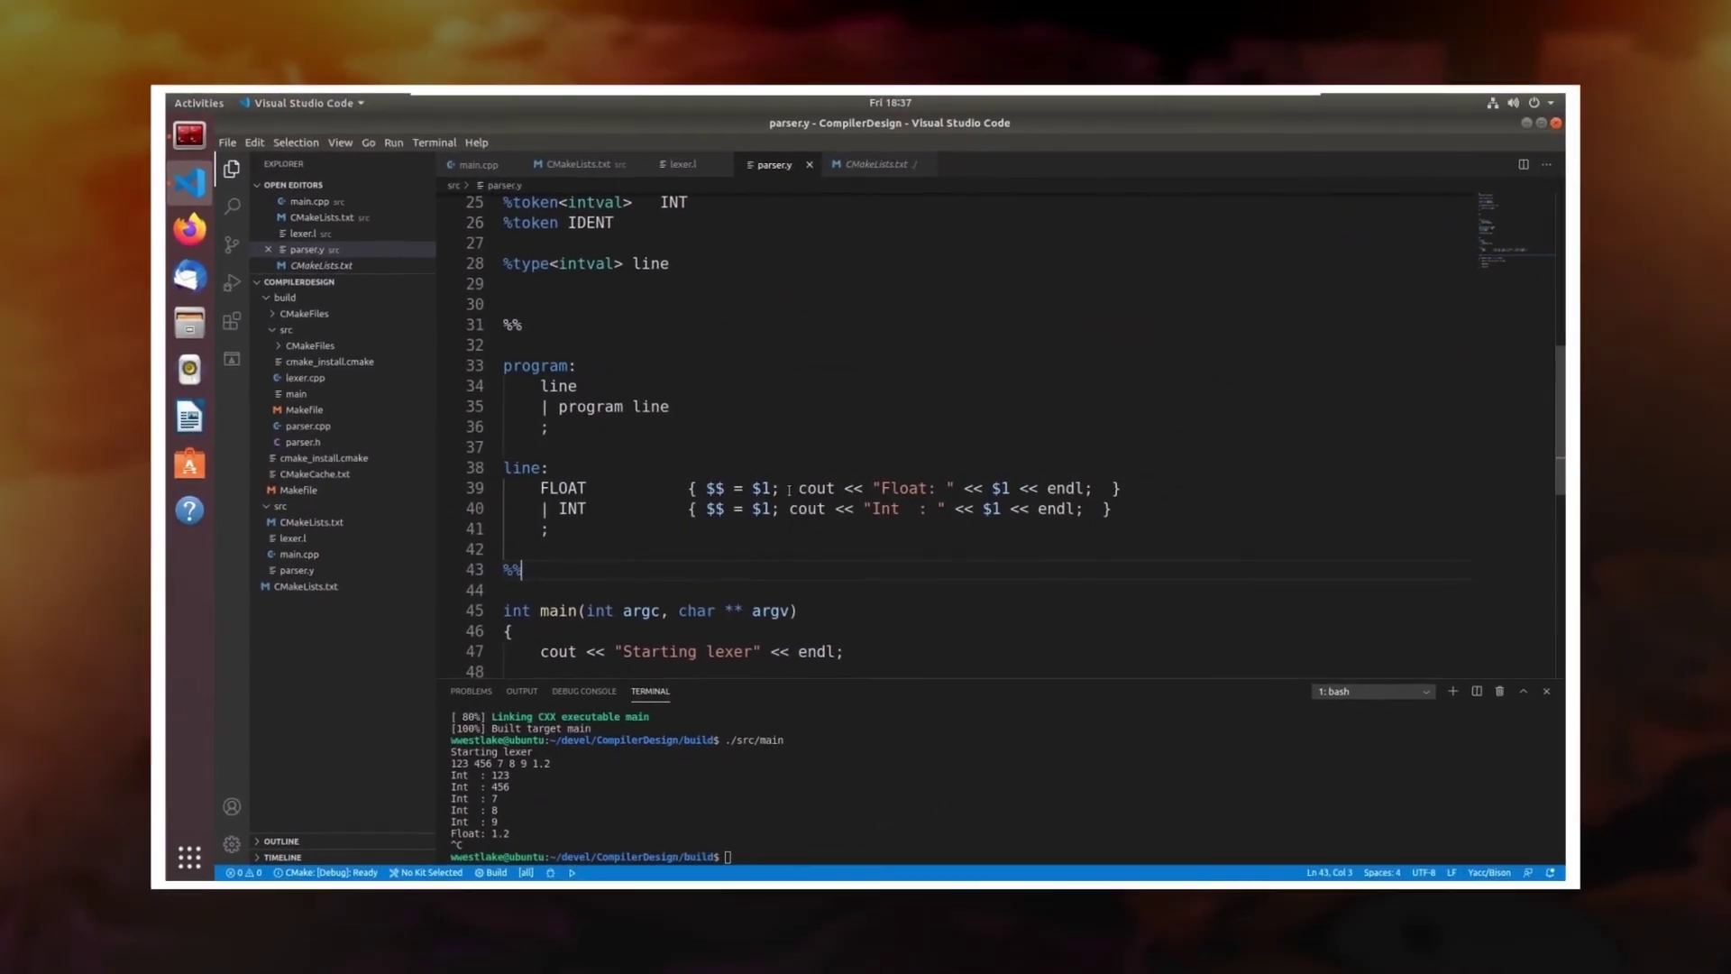
left_click(785, 490)
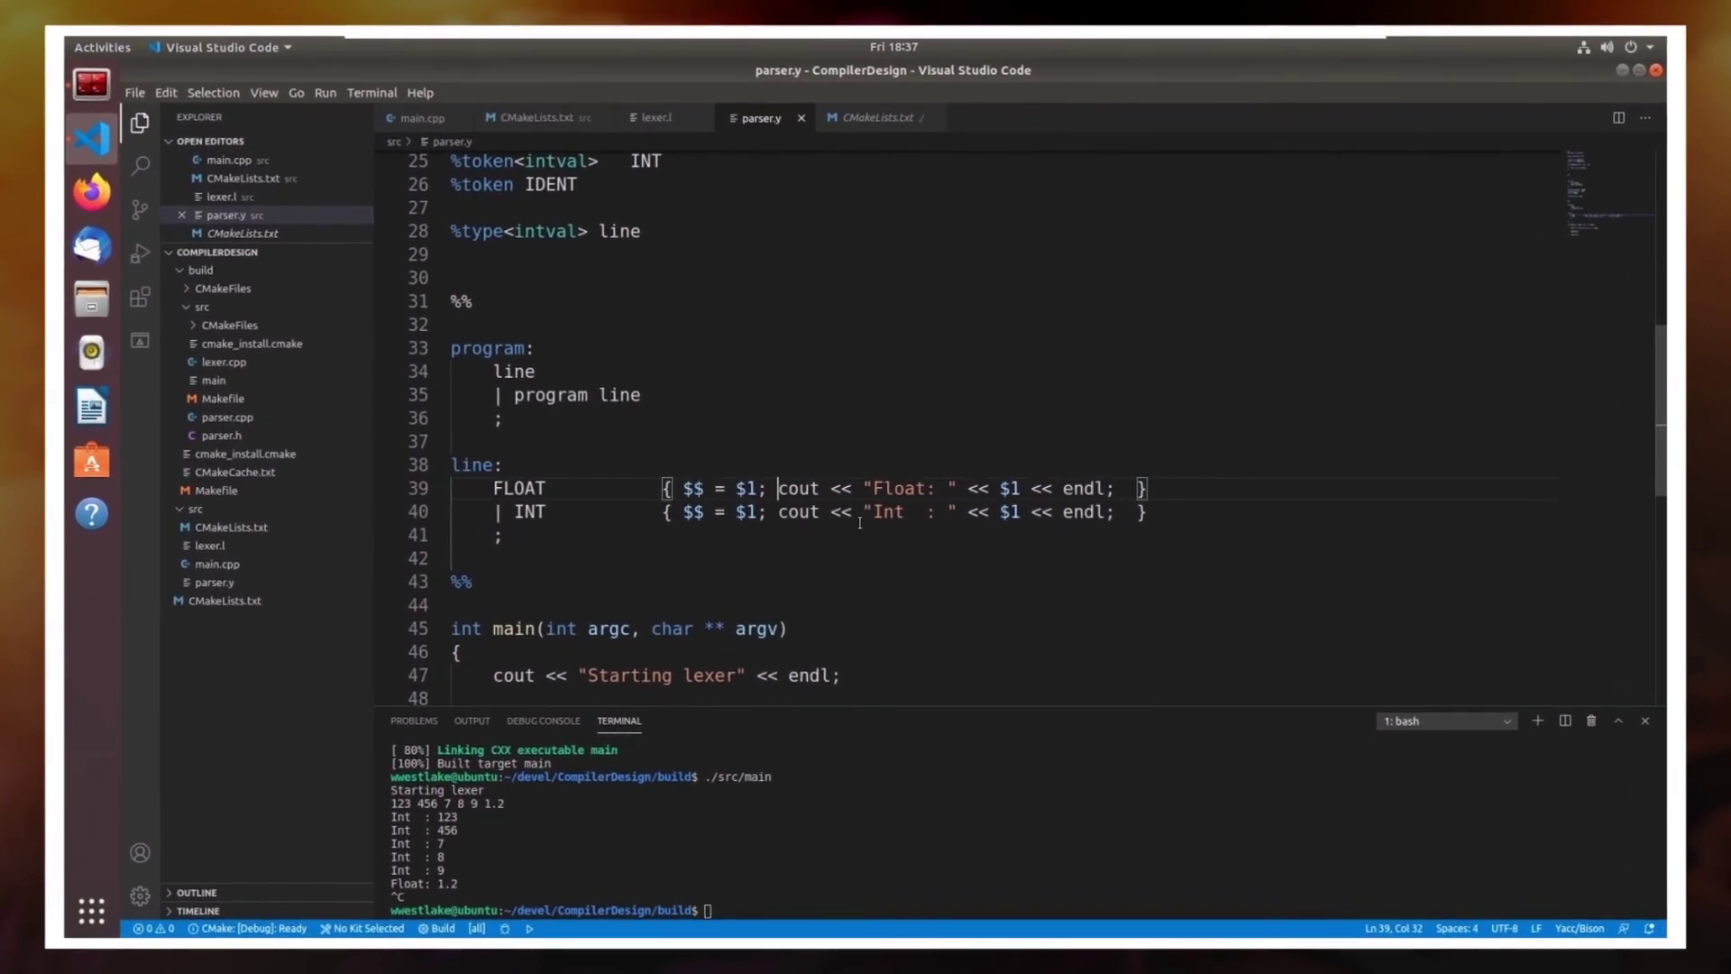